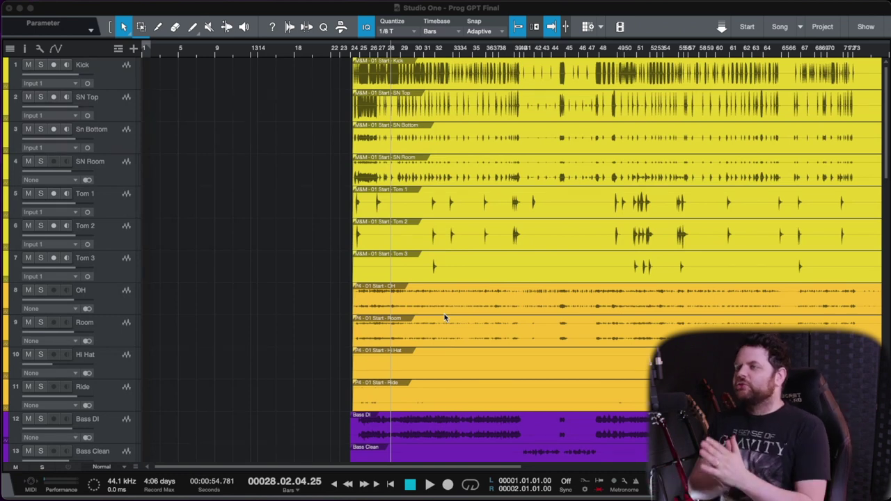
# Look through the session's whole track list, from the Kick down to the Theremin tracks
pyautogui.scroll(-15, 446, 318)
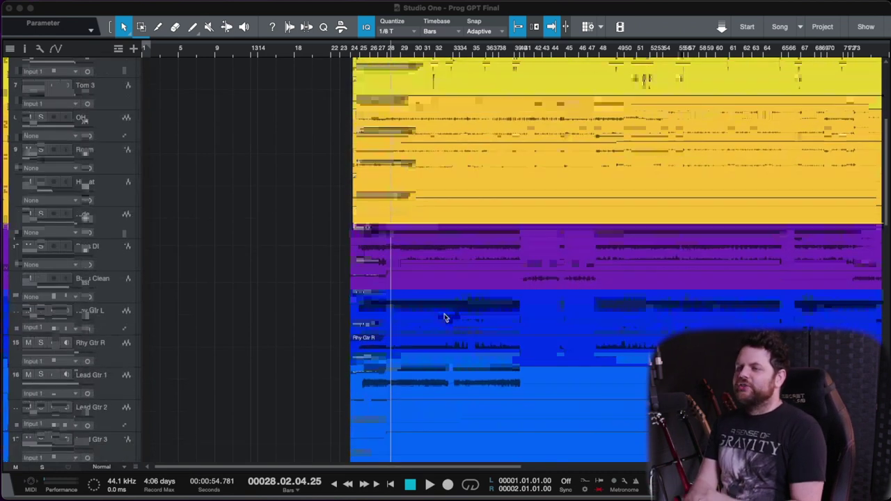
pyautogui.scroll(-10, 446, 318)
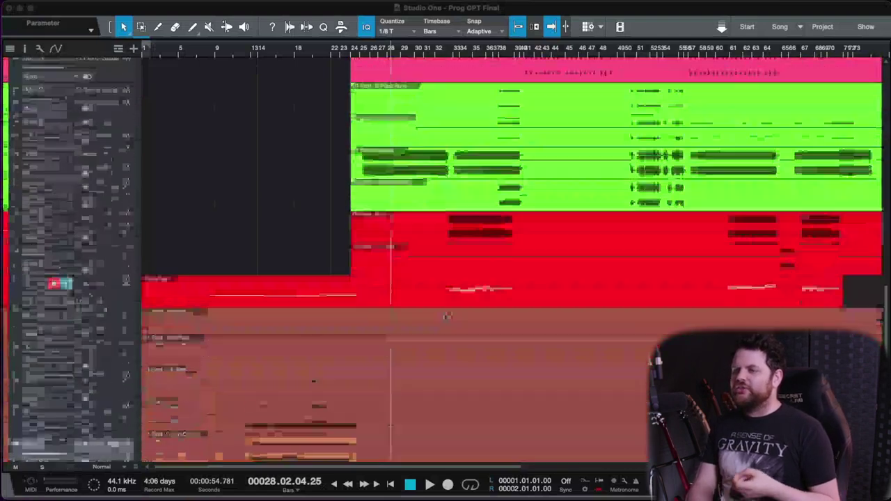
pyautogui.scroll(2, 444, 317)
pyautogui.scroll(-2, 445, 317)
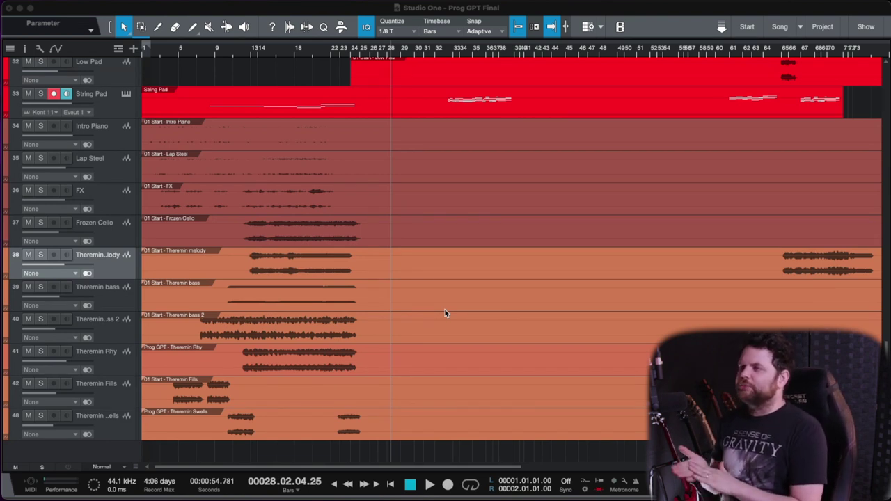
pyautogui.scroll(15, 446, 313)
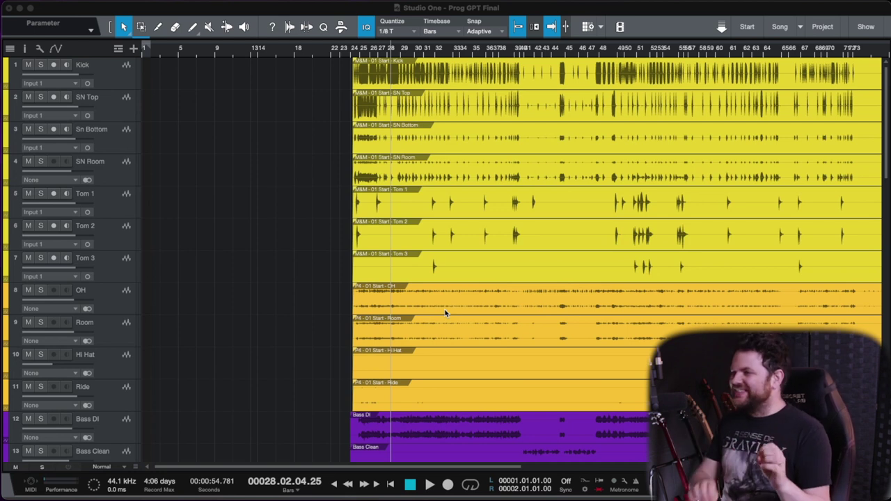
pyautogui.scroll(-1, 446, 314)
pyautogui.scroll(1, 446, 313)
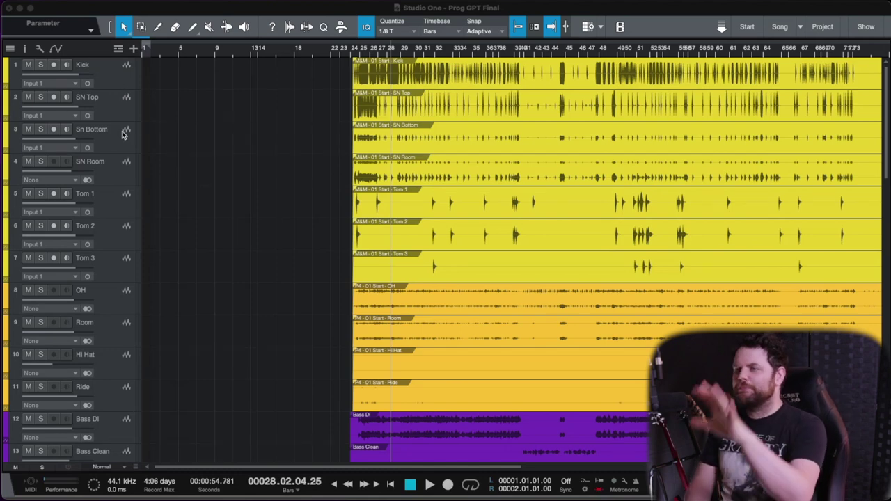
pyautogui.scroll(-10, 123, 135)
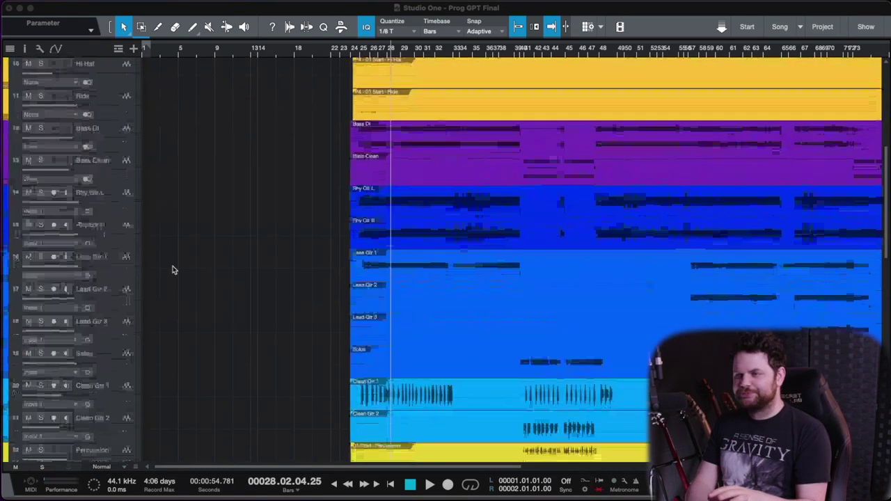
pyautogui.scroll(-10, 174, 270)
pyautogui.scroll(-20, 174, 270)
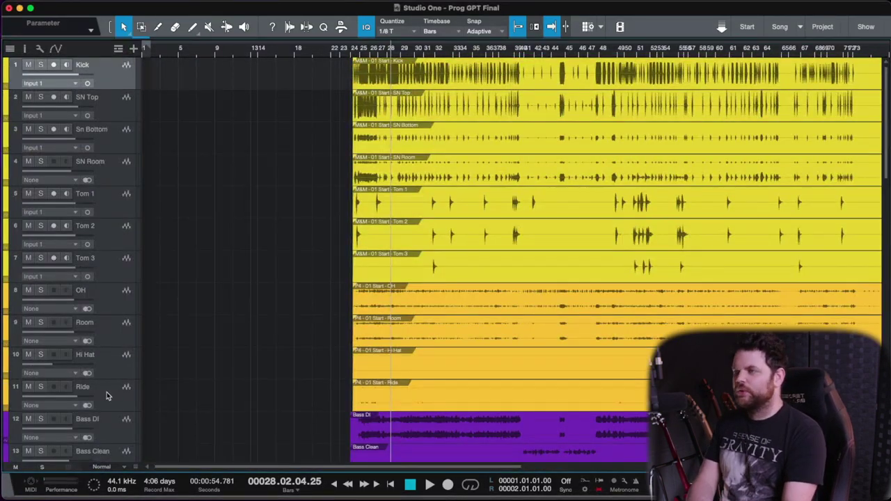
# Highlight the drum tracks from Kick to Ride, followed by only the OH, Room, Hi Hat and Ride tracks
pyautogui.keyDown('shift'); pyautogui.click(106, 395); pyautogui.keyUp('shift')
pyautogui.click(101, 296)
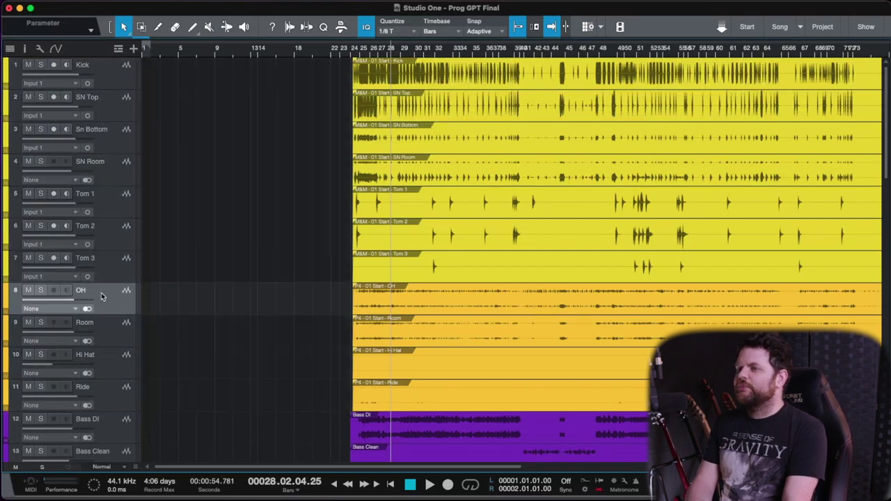
pyautogui.keyDown('shift'); pyautogui.click(110, 394); pyautogui.keyUp('shift')
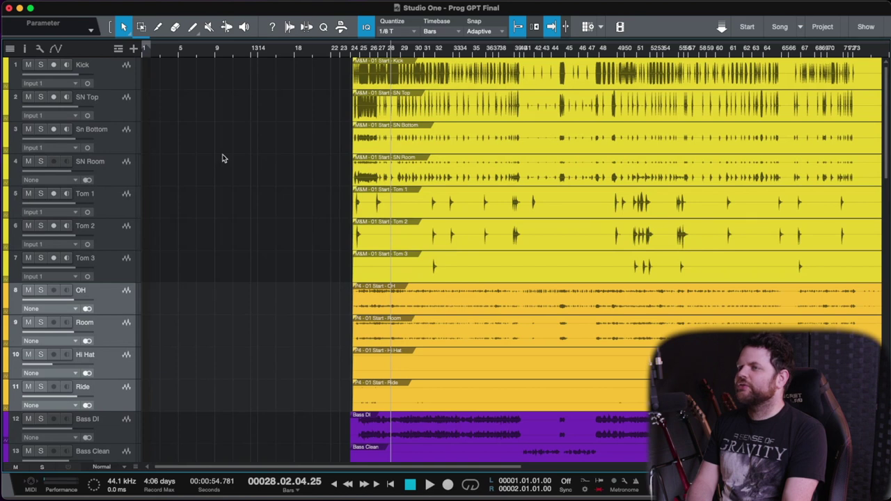
# Highlight the Bass DI and Bass Clean tracks, followed by the Rhy Gtr L and Rhy Gtr R tracks
pyautogui.scroll(-6, 277, 201)
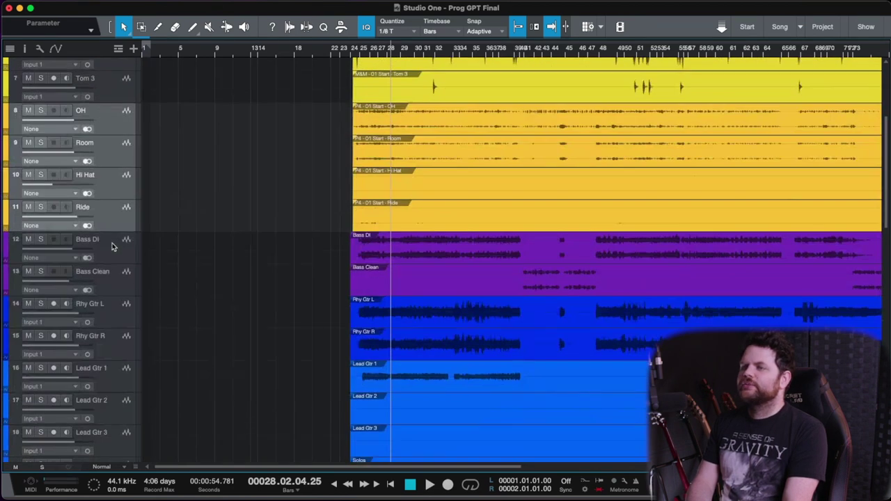
pyautogui.click(111, 245)
pyautogui.keyDown('shift'); pyautogui.click(106, 276); pyautogui.keyUp('shift')
pyautogui.scroll(-2, 239, 303)
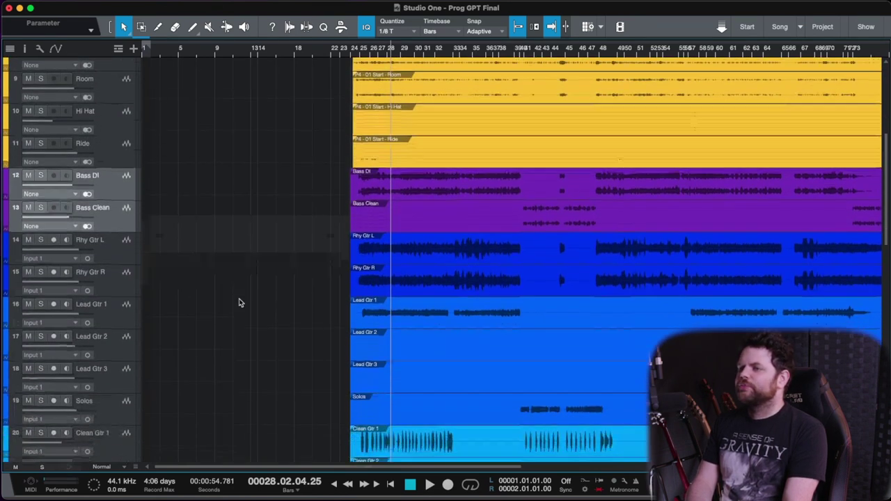
pyautogui.click(109, 255)
pyautogui.keyDown('shift'); pyautogui.click(108, 279); pyautogui.keyUp('shift')
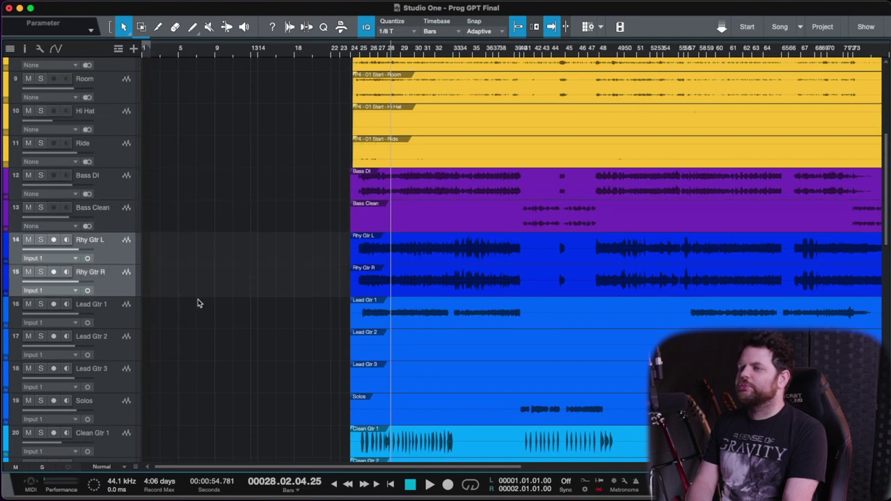
# Highlight the Lead Gtr 1 track and look over the remaining guitar, percussion, piano, synth, pad and theremin tracks
pyautogui.scroll(-3, 197, 304)
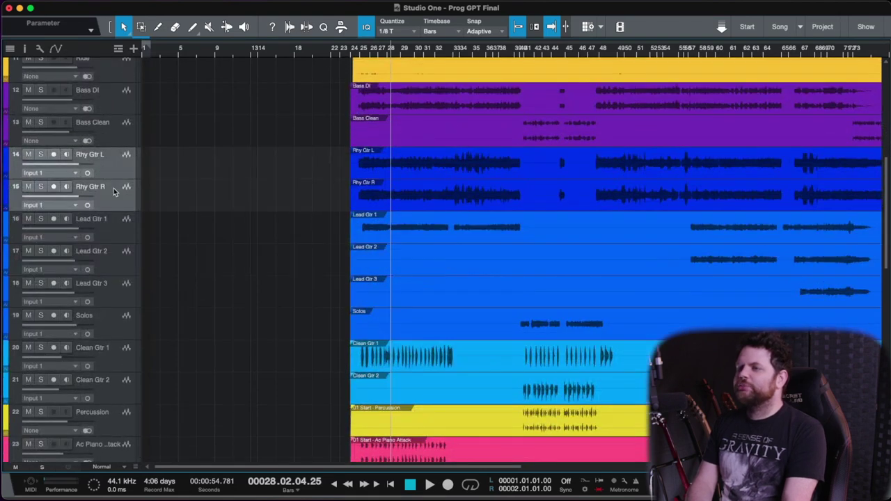
pyautogui.click(106, 224)
pyautogui.scroll(-4, 251, 342)
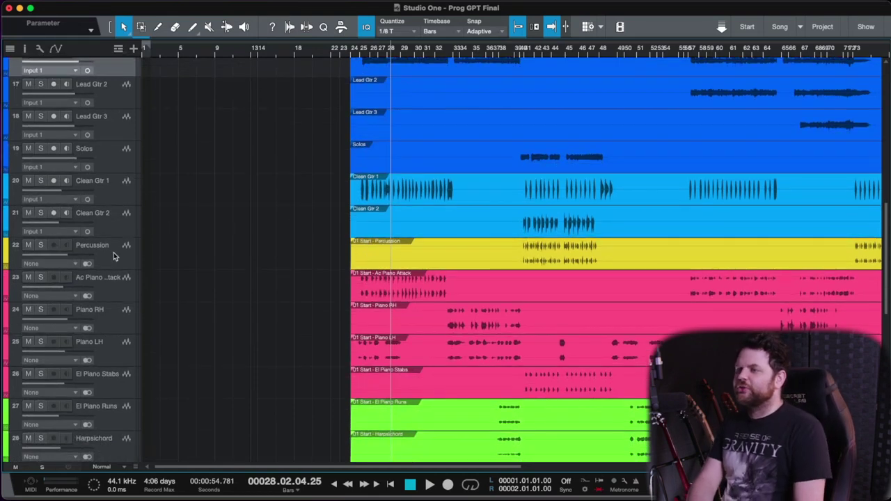
pyautogui.scroll(-1, 114, 258)
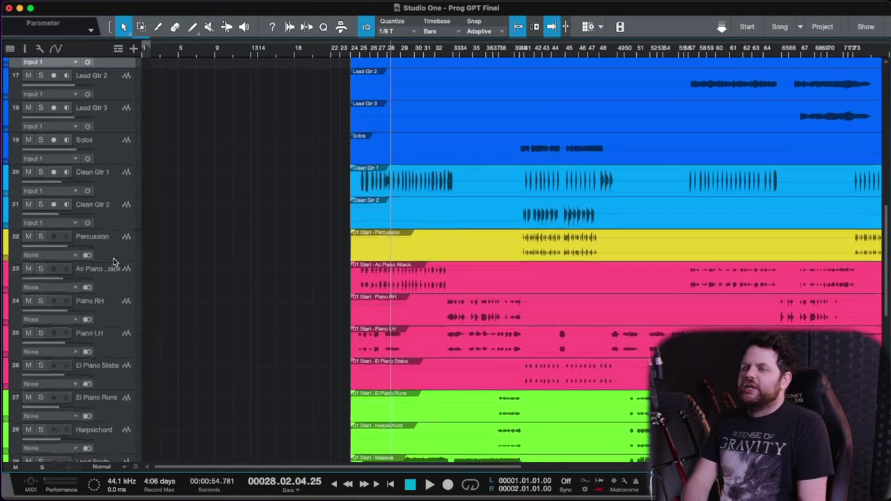
pyautogui.scroll(-5, 319, 347)
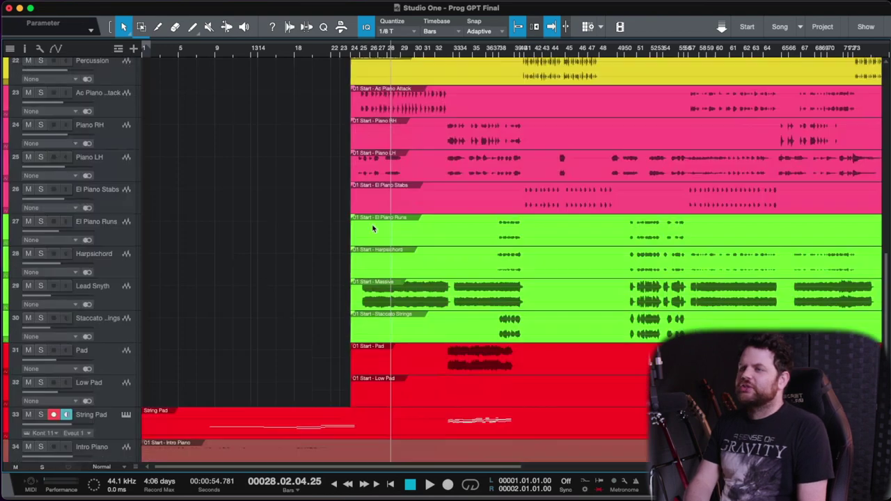
pyautogui.scroll(-4, 381, 300)
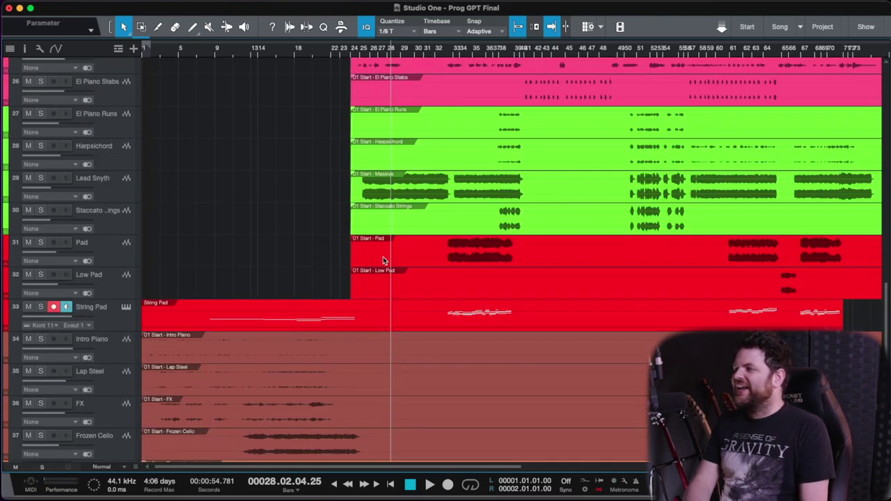
pyautogui.scroll(-7, 327, 278)
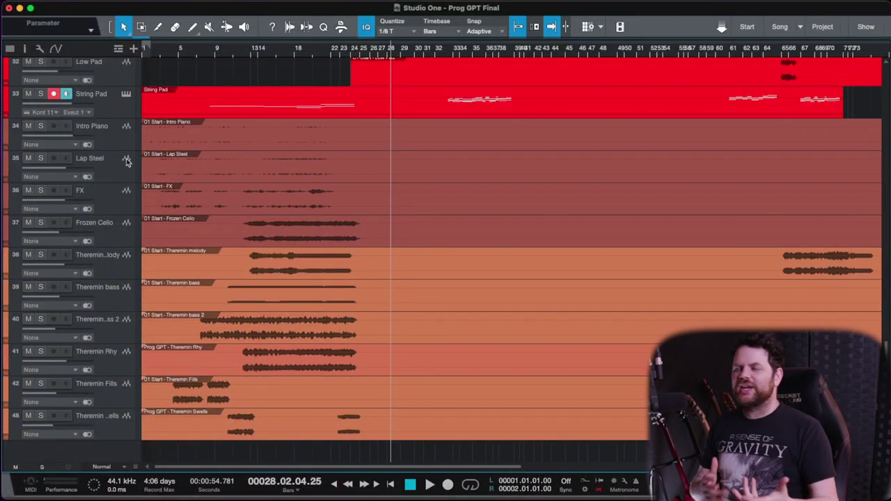
# Show a longer stretch of the timeline to review the song's arrangement, and briefly inspect the channels in the mixing console
pyautogui.press('w')
pyautogui.scroll(10, 229, 138)
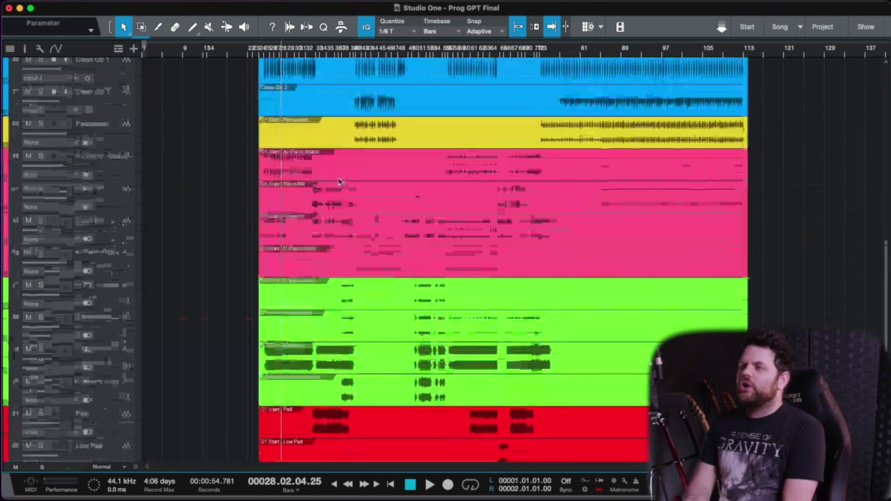
pyautogui.scroll(-10, 338, 182)
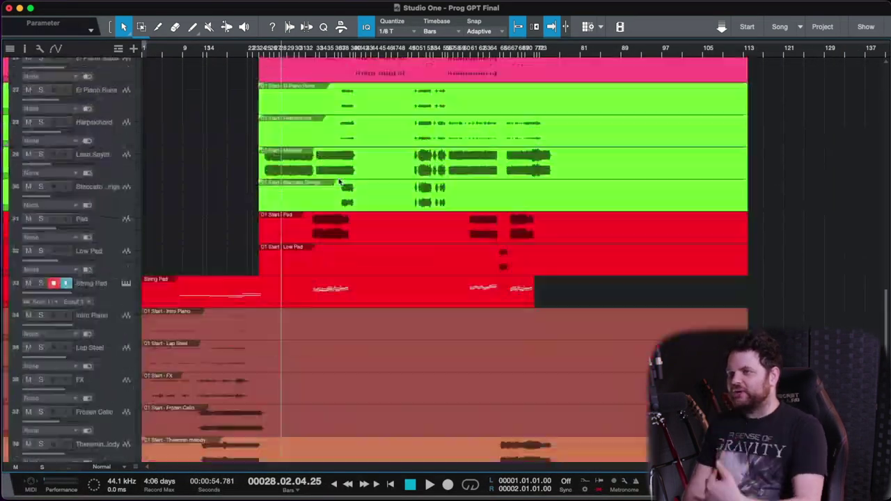
pyautogui.scroll(-1, 339, 182)
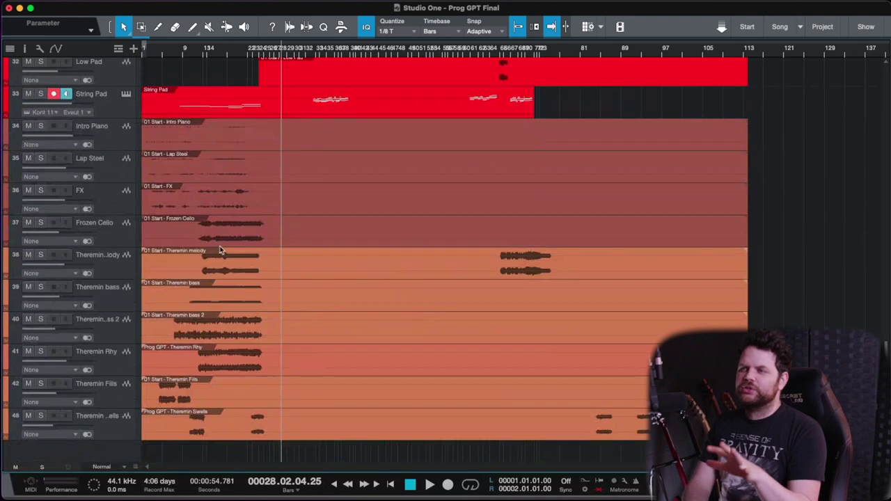
pyautogui.scroll(5, 220, 249)
pyautogui.scroll(15, 221, 250)
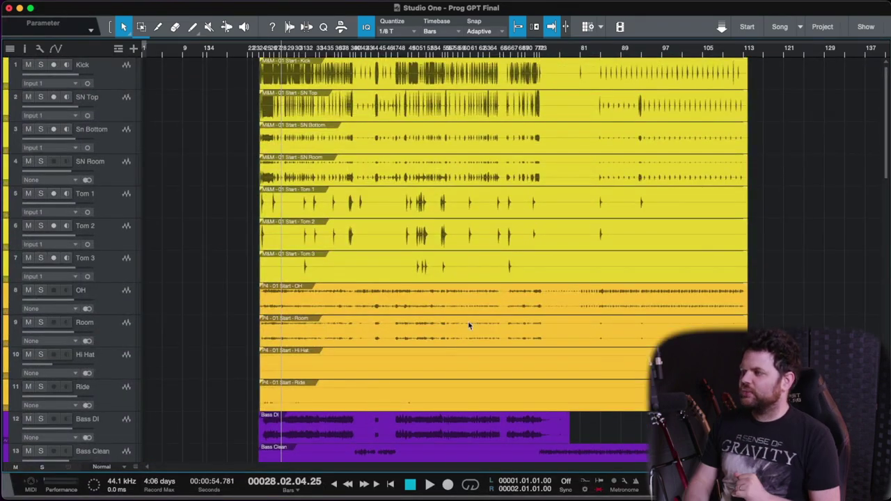
pyautogui.press('F3')
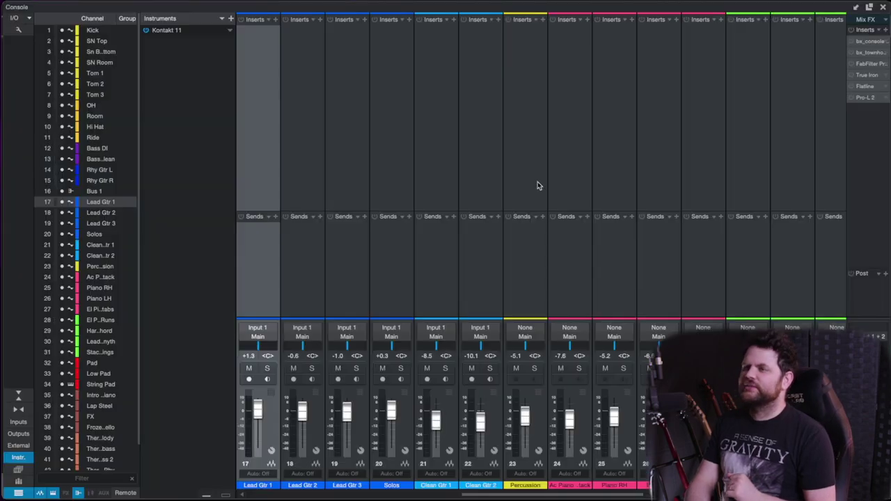
pyautogui.press('F3')
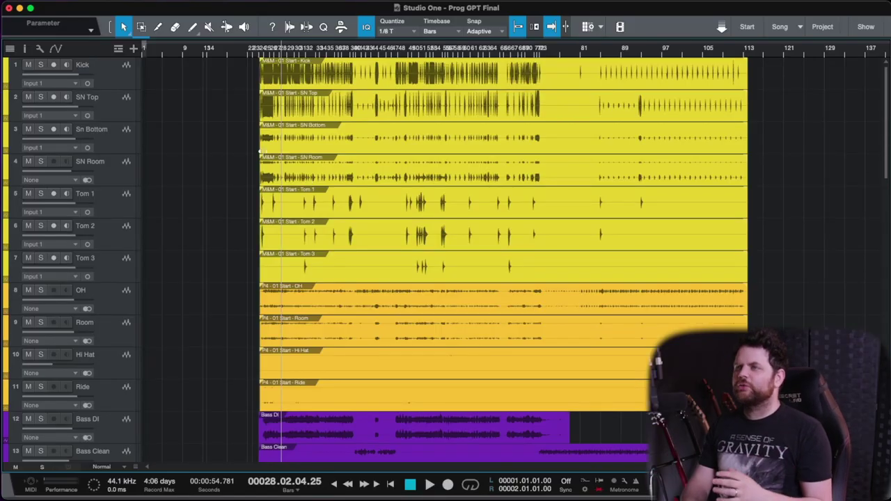
# Examine how the tracks are ordered and colour-coded by instrument group, from the drums down to the intro tracks
pyautogui.scroll(-1, 247, 155)
pyautogui.scroll(-10, 246, 155)
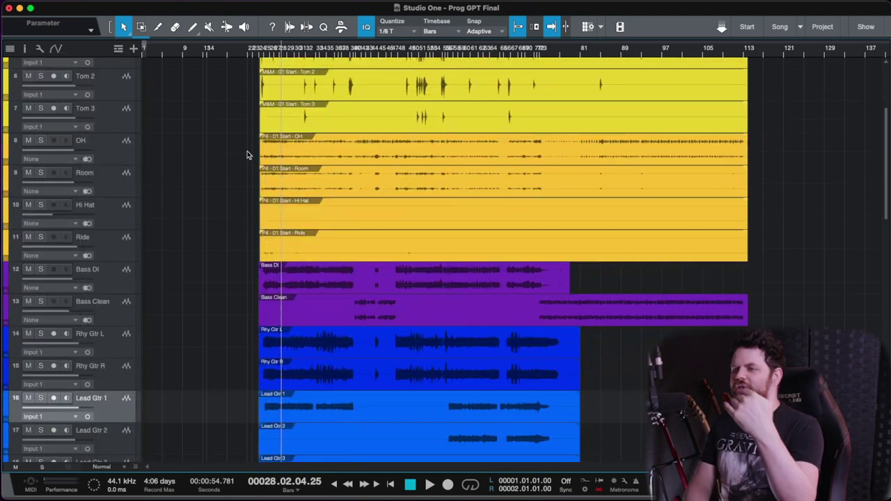
pyautogui.scroll(10, 248, 152)
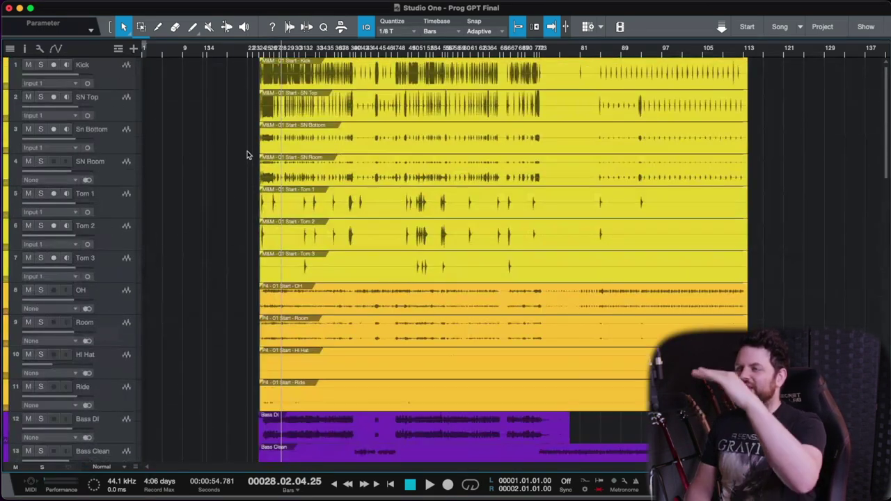
pyautogui.scroll(-6, 169, 345)
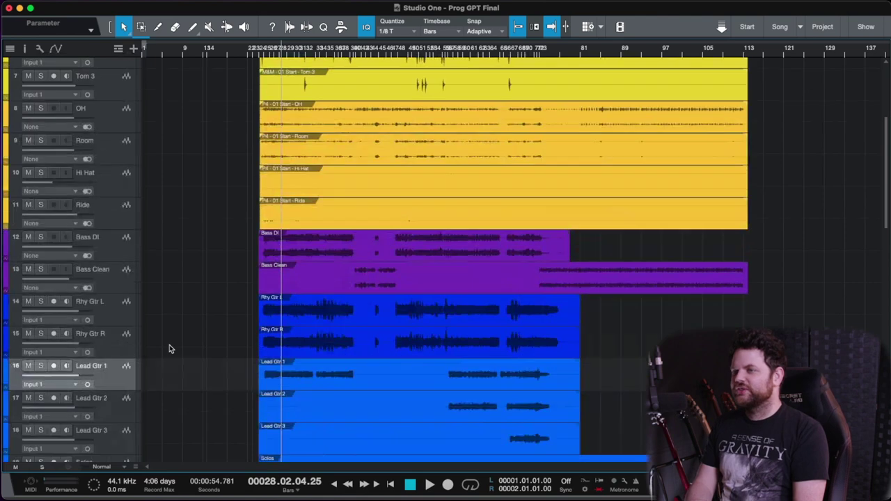
pyautogui.scroll(-4, 193, 379)
pyautogui.scroll(-9, 193, 274)
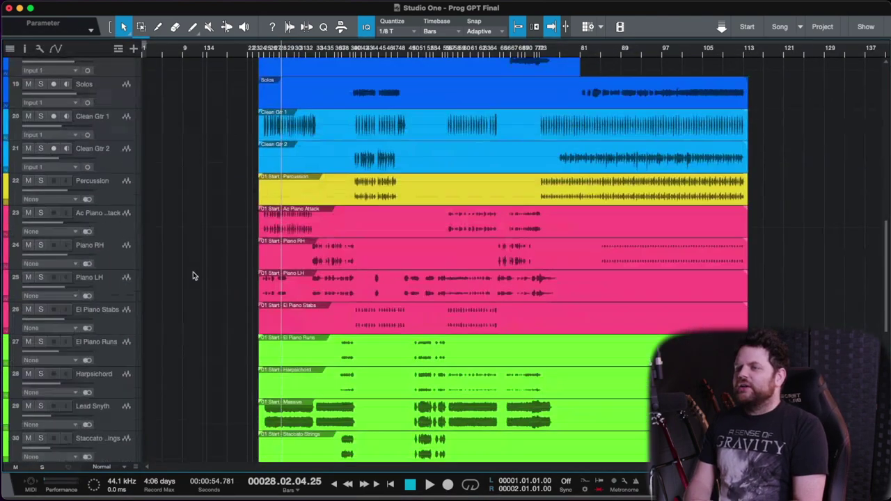
pyautogui.scroll(-4, 193, 276)
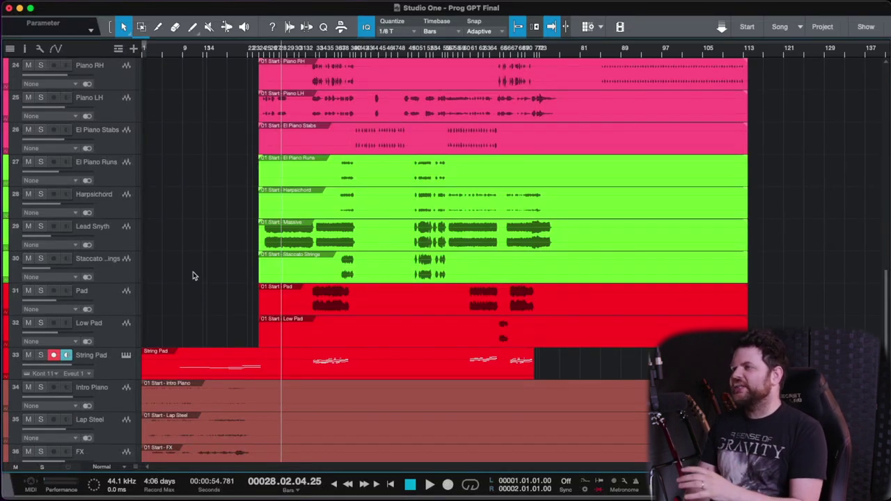
pyautogui.scroll(20, 193, 275)
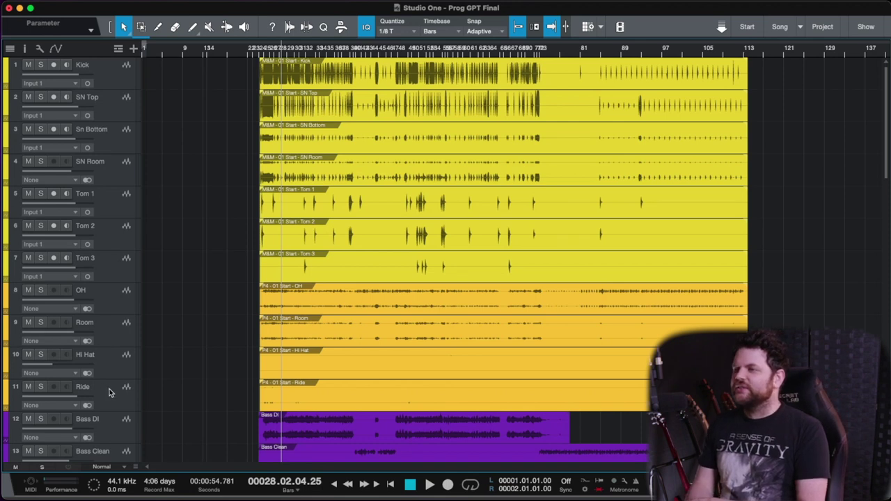
# Solo all eleven drum tracks from Kick to Ride together
pyautogui.click(121, 406)
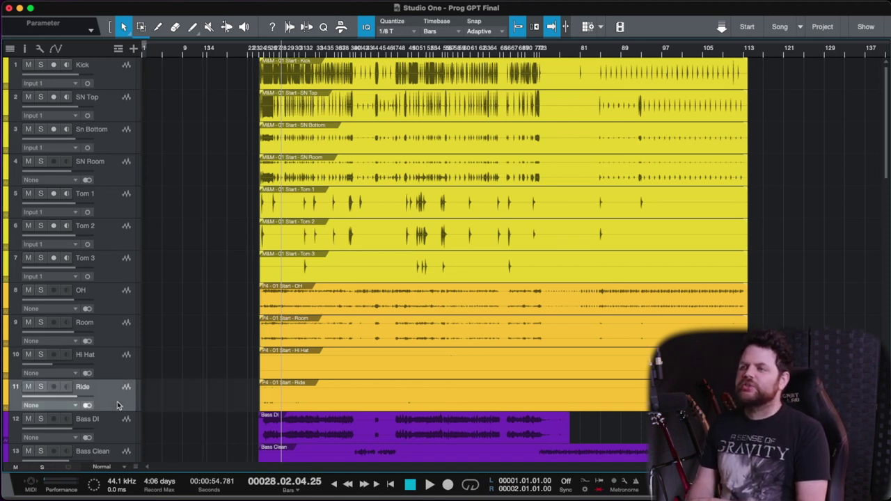
pyautogui.keyDown('shift'); pyautogui.click(113, 68); pyautogui.keyUp('shift')
pyautogui.click(41, 65)
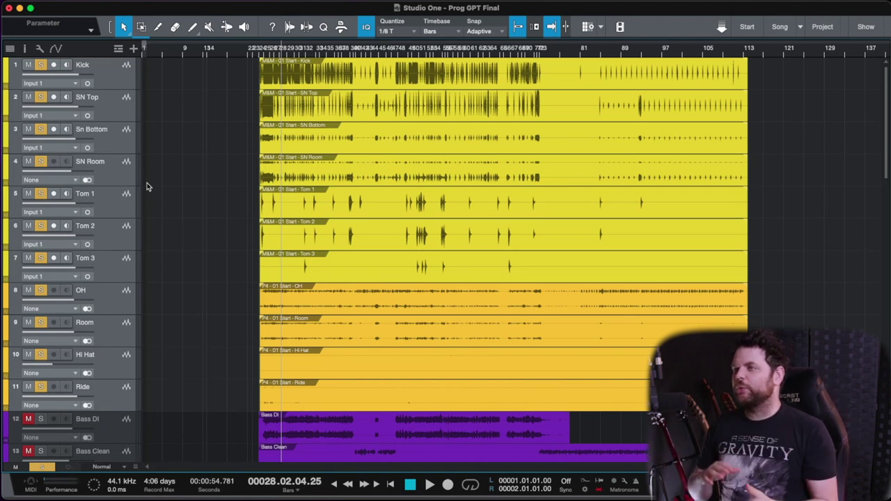
# Play the soloed drum tracks from bar 24, where the drum recordings begin
pyautogui.click(259, 50)
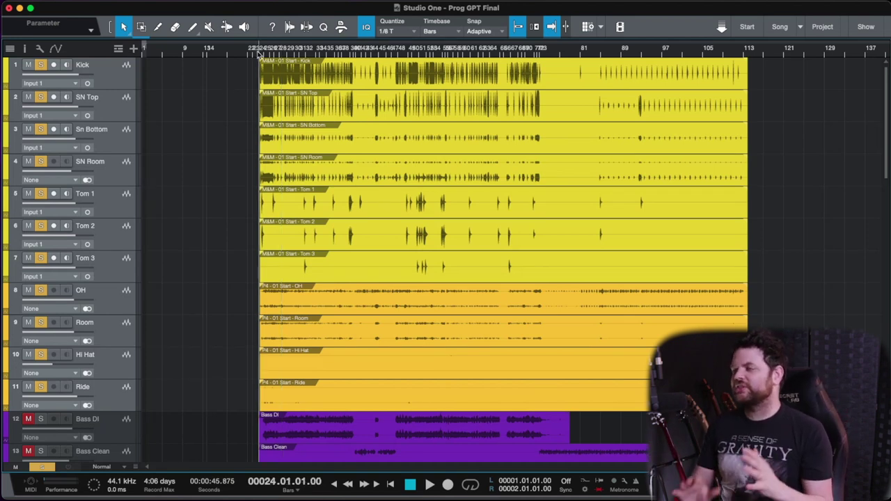
pyautogui.press('space')
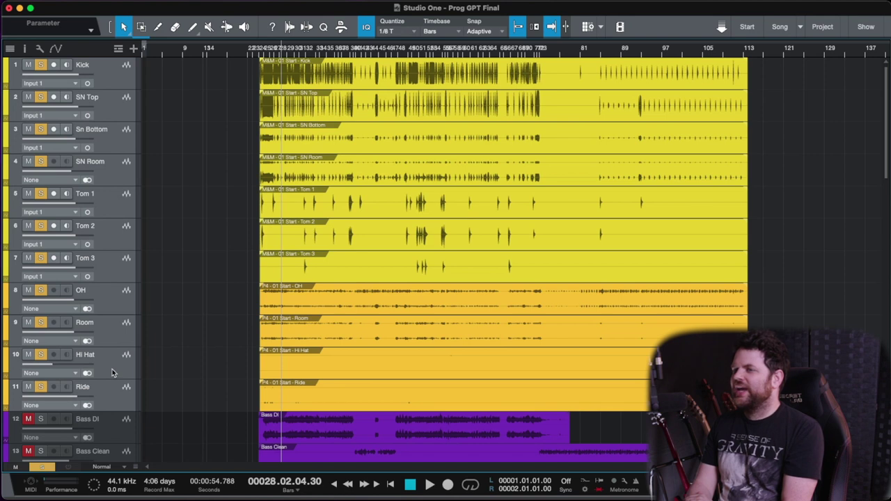
pyautogui.scroll(-1, 166, 401)
pyautogui.scroll(1, 166, 401)
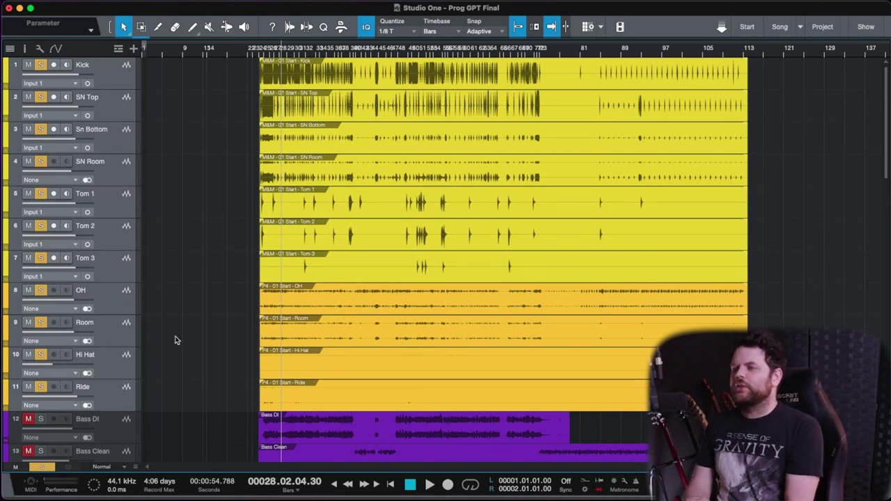
# Examine the Bass DI and Bass Clean tracks and the rhythm, lead, solo and clean guitar tracks below them
pyautogui.scroll(-5, 176, 340)
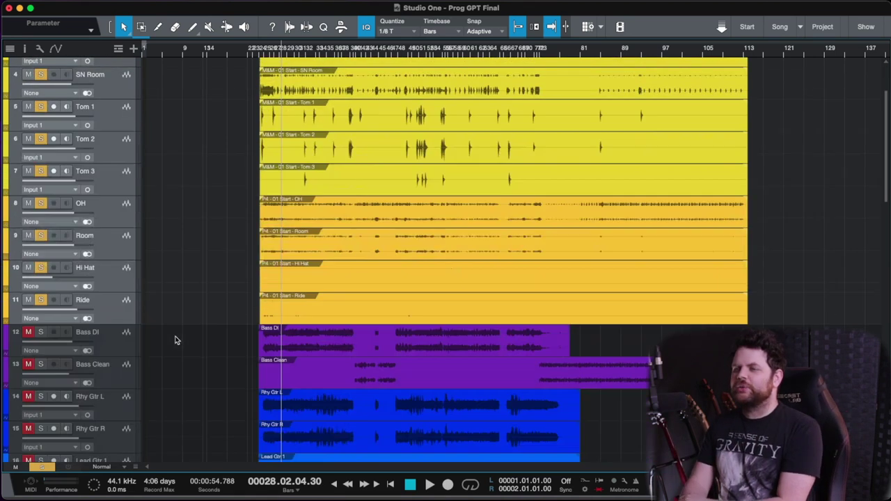
pyautogui.click(108, 248)
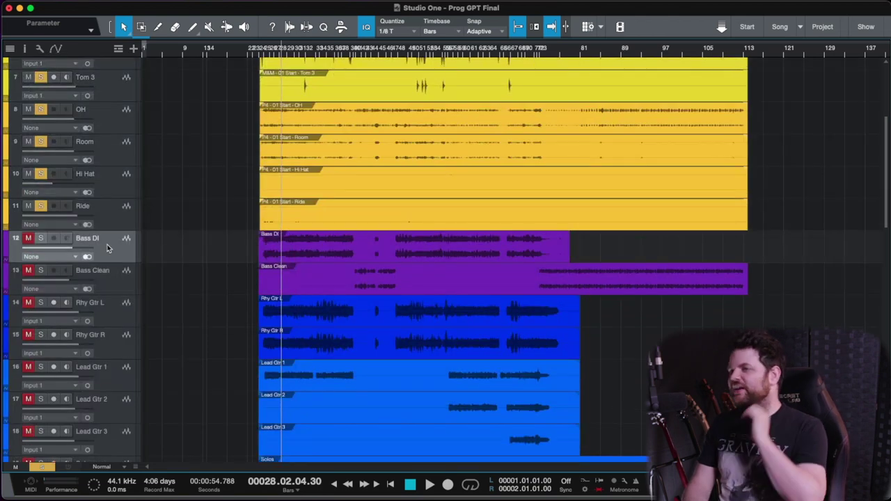
pyautogui.click(107, 278)
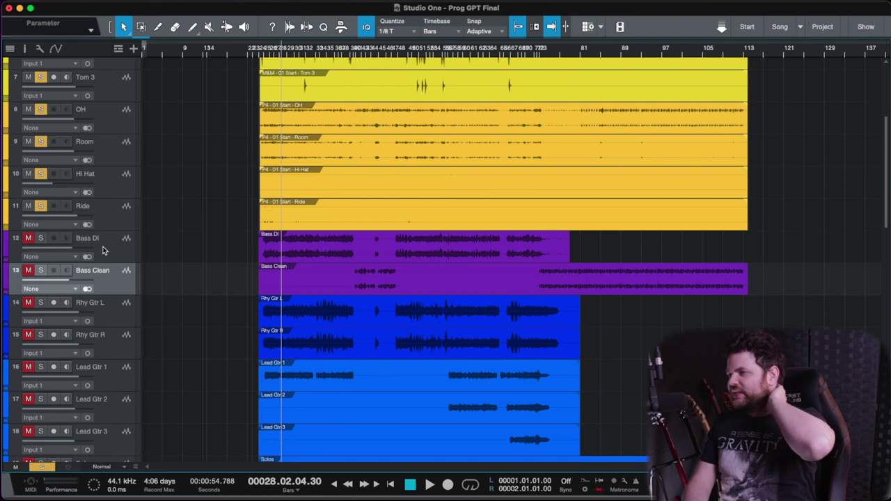
pyautogui.click(103, 250)
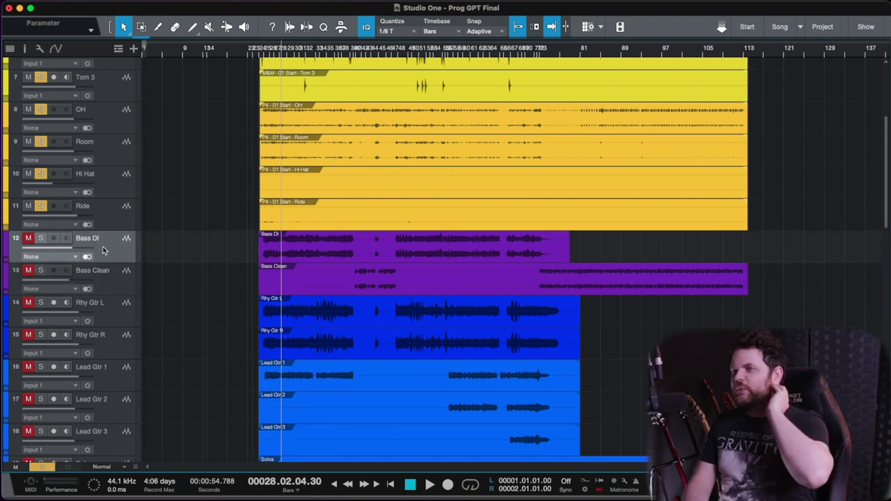
pyautogui.click(106, 285)
pyautogui.scroll(-4, 104, 254)
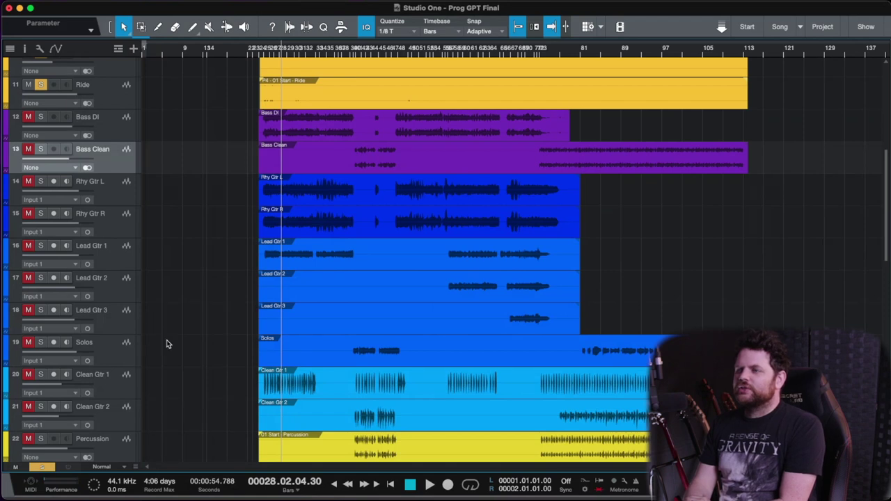
pyautogui.scroll(-3, 166, 340)
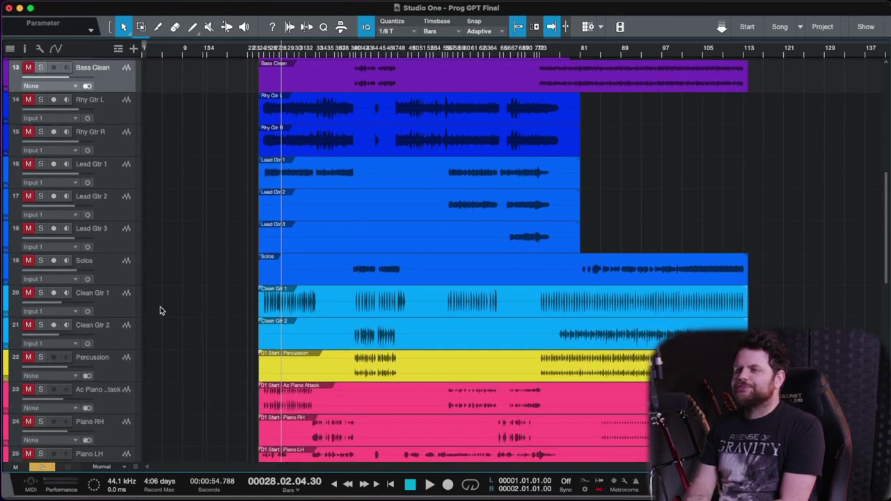
pyautogui.scroll(-4, 179, 320)
# Solo the Percussion track, play it from where its audio begins, and stop and unsolo it after listening
pyautogui.click(108, 259)
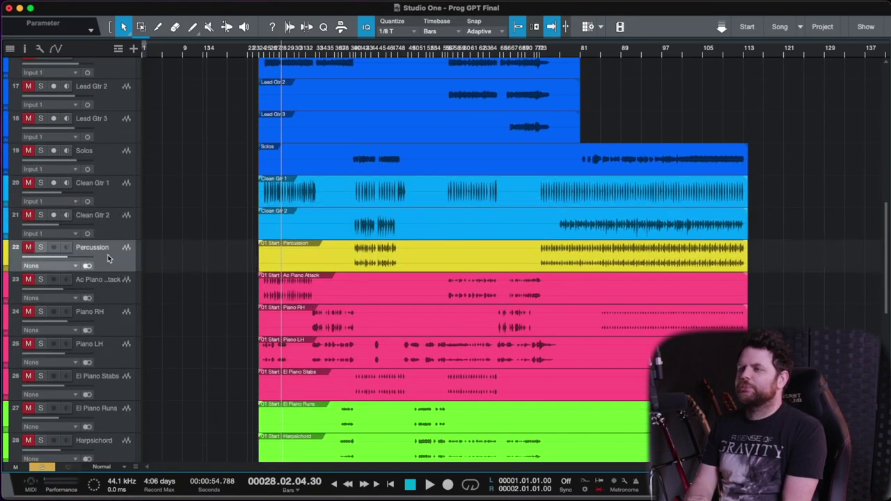
pyautogui.click(40, 248)
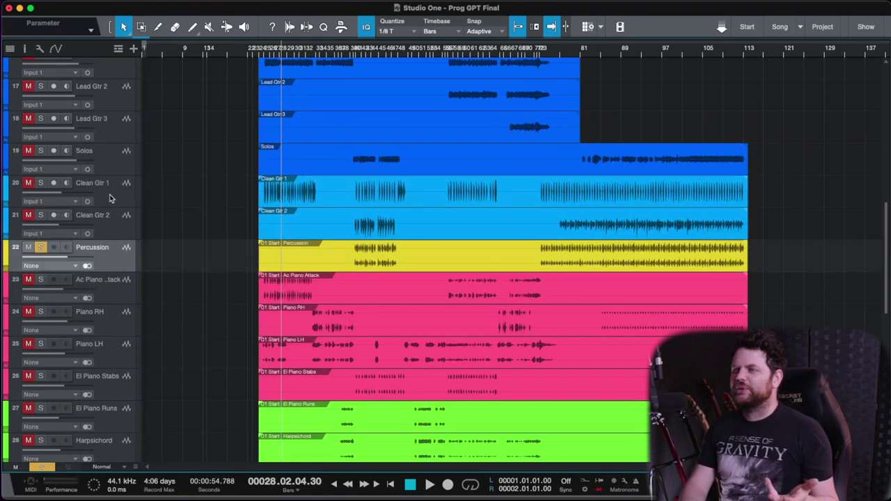
pyautogui.click(356, 52)
pyautogui.press('space')
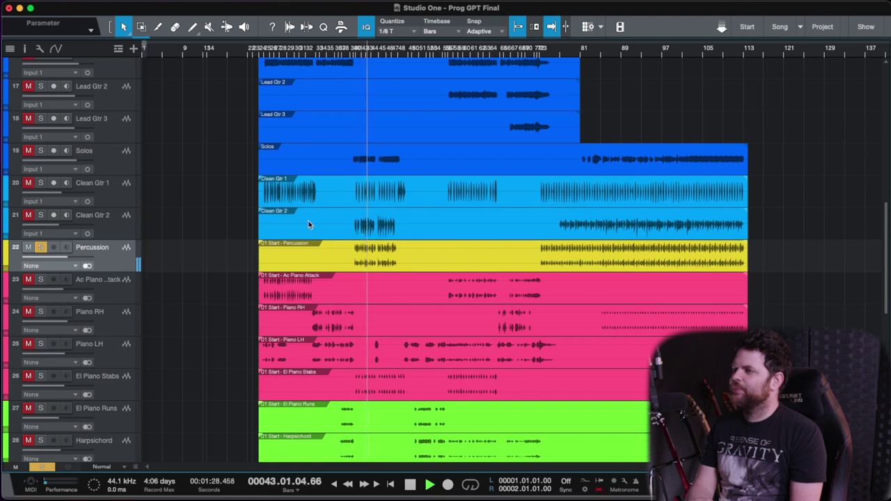
pyautogui.press('space')
pyautogui.click(40, 247)
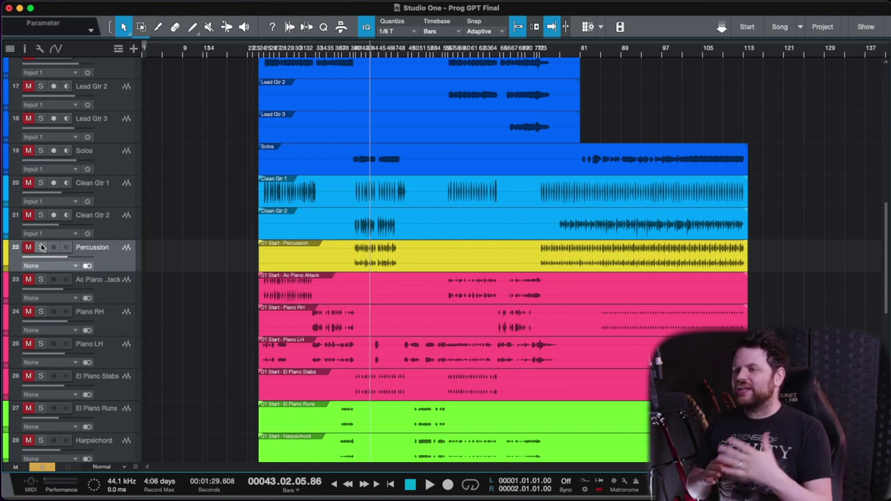
# Examine the piano, harpsichord, lead synth, staccato strings and pad tracks, from Ac Piano Attack down to String Pad
pyautogui.click(107, 293)
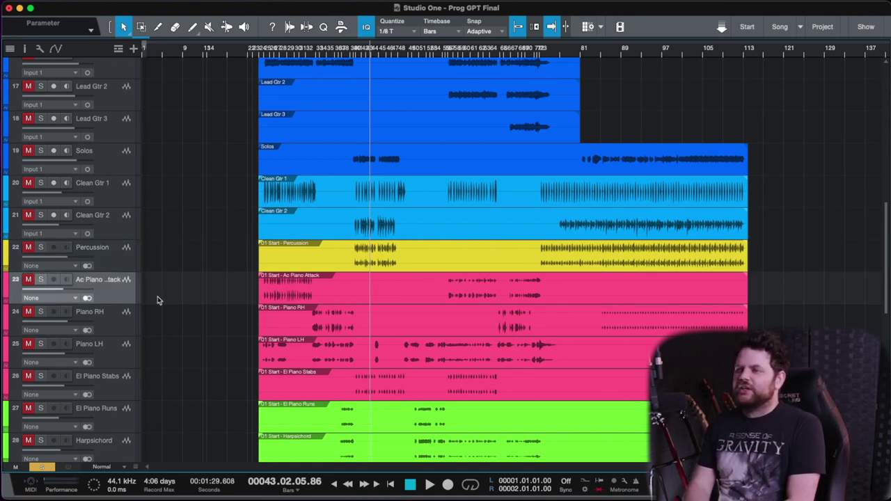
pyautogui.scroll(-3, 194, 271)
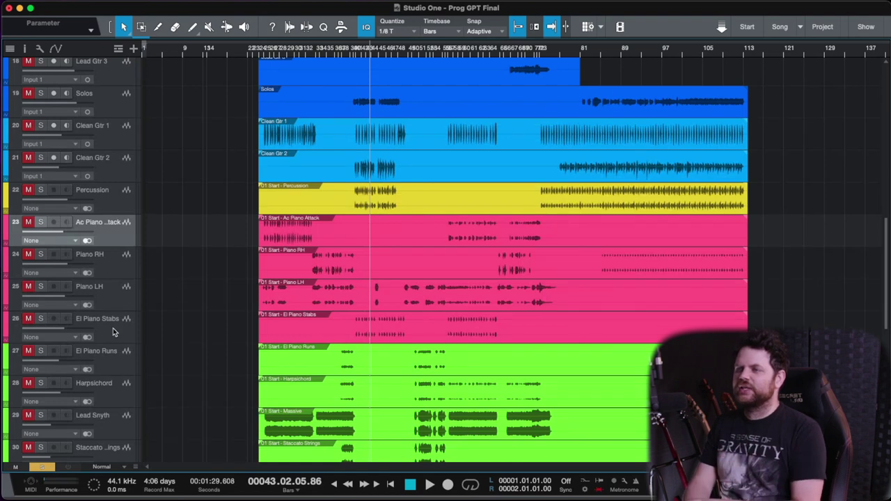
pyautogui.scroll(-7, 186, 304)
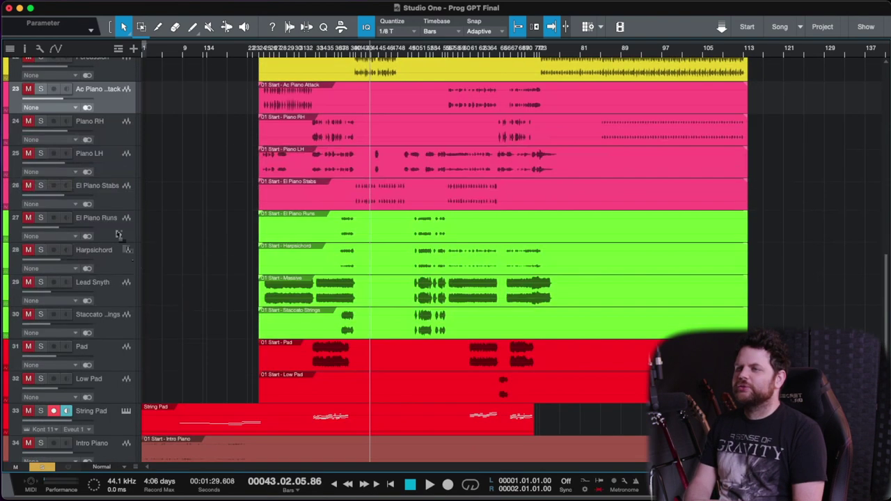
pyautogui.click(109, 225)
pyautogui.click(103, 265)
pyautogui.click(105, 300)
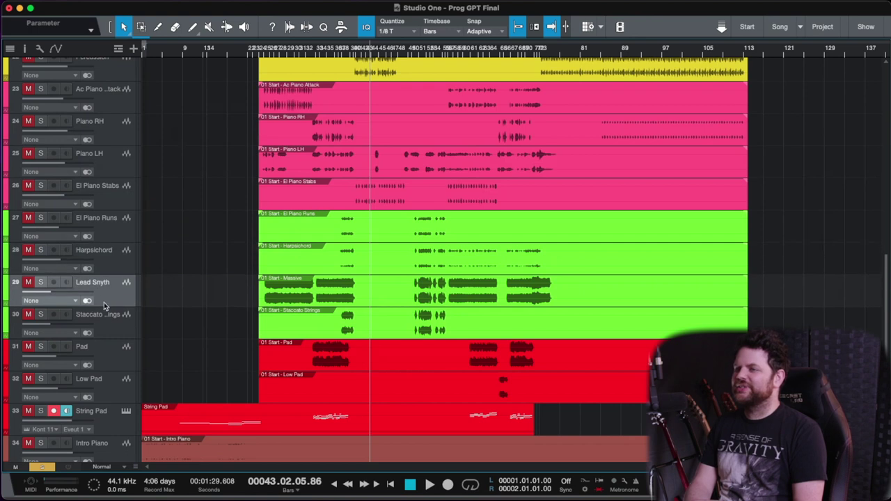
pyautogui.click(104, 315)
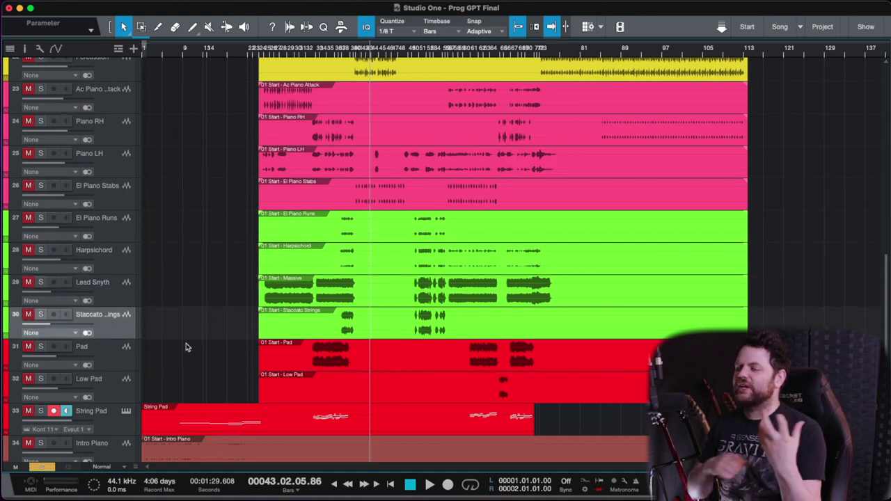
pyautogui.click(111, 360)
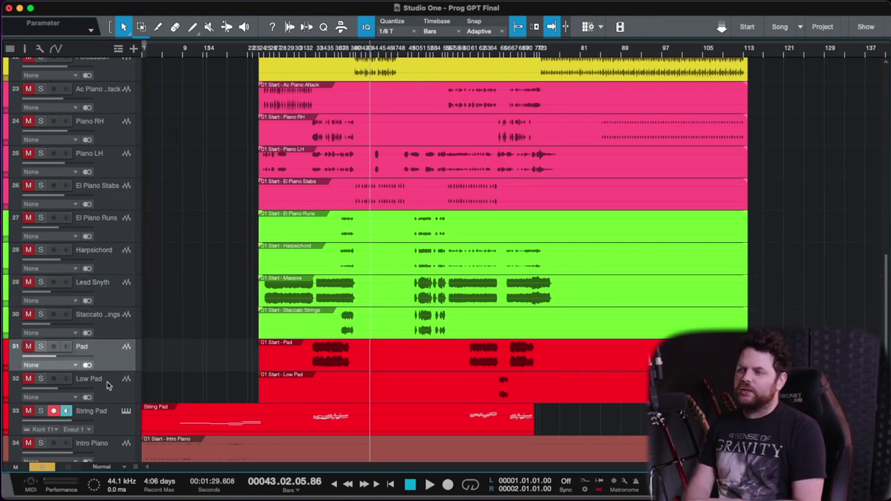
pyautogui.click(106, 390)
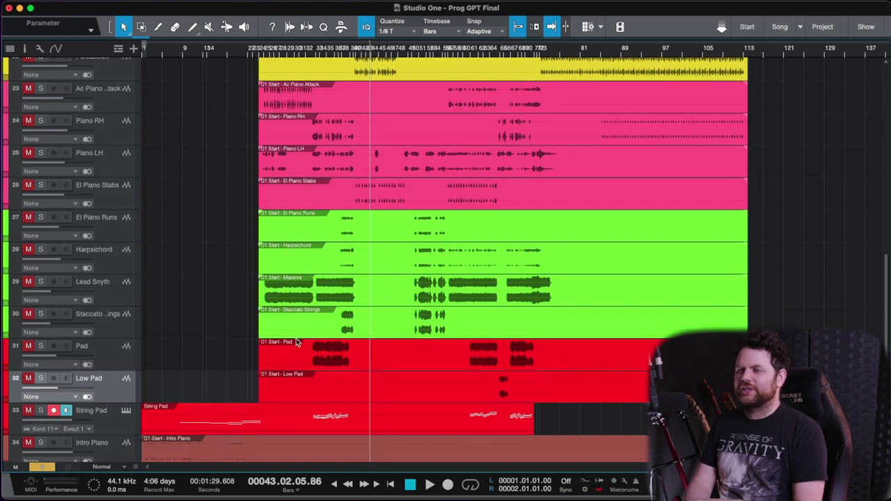
pyautogui.scroll(-7, 478, 377)
pyautogui.click(109, 280)
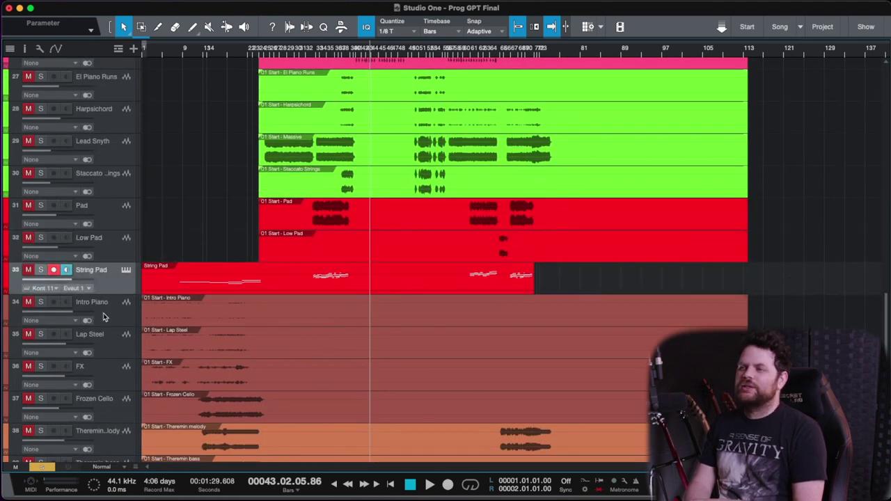
# Examine the intro tracks from Intro Piano to Frozen Cello and the theremin tracks at the end of the track list
pyautogui.scroll(-1, 109, 300)
pyautogui.scroll(-8, 109, 299)
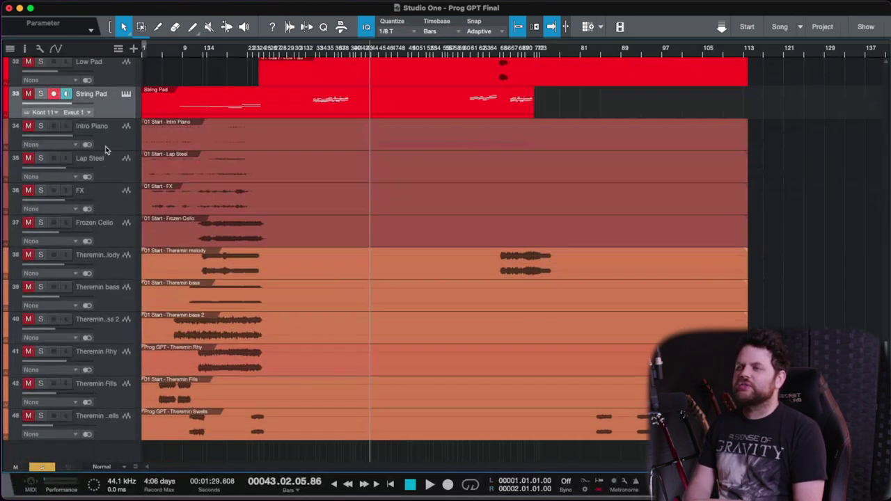
pyautogui.click(111, 140)
pyautogui.click(101, 166)
pyautogui.click(106, 197)
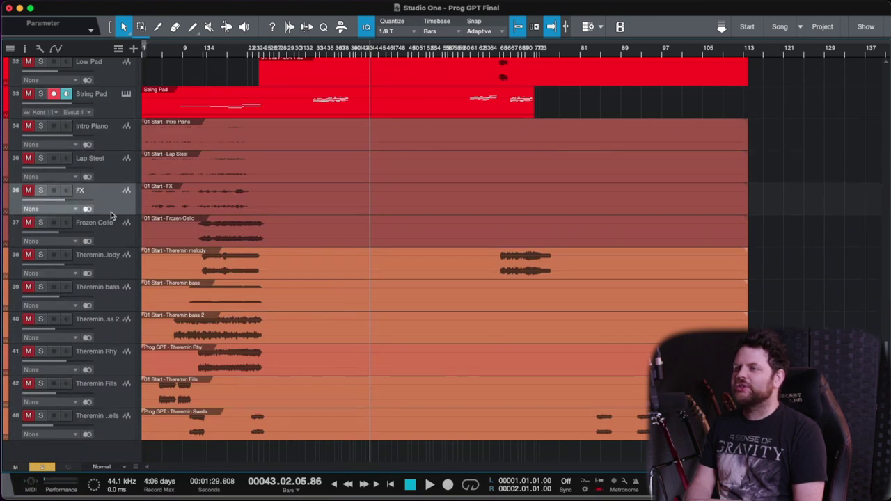
pyautogui.click(124, 244)
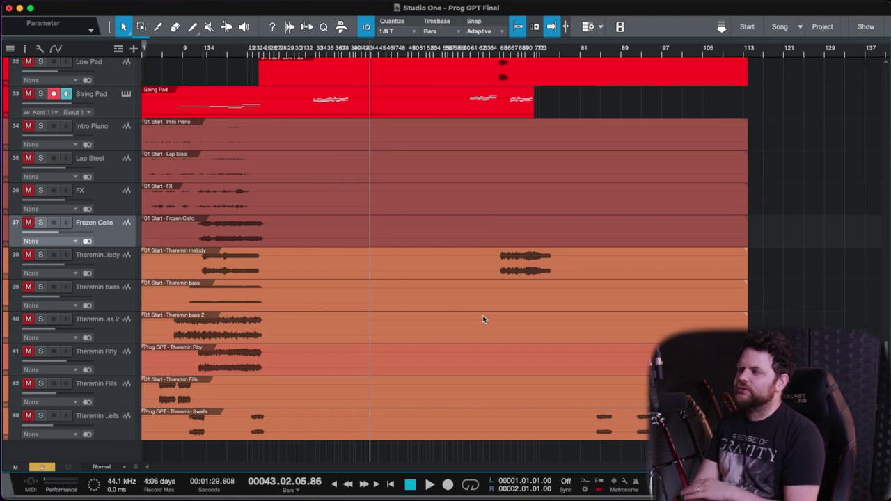
pyautogui.scroll(15, 280, 199)
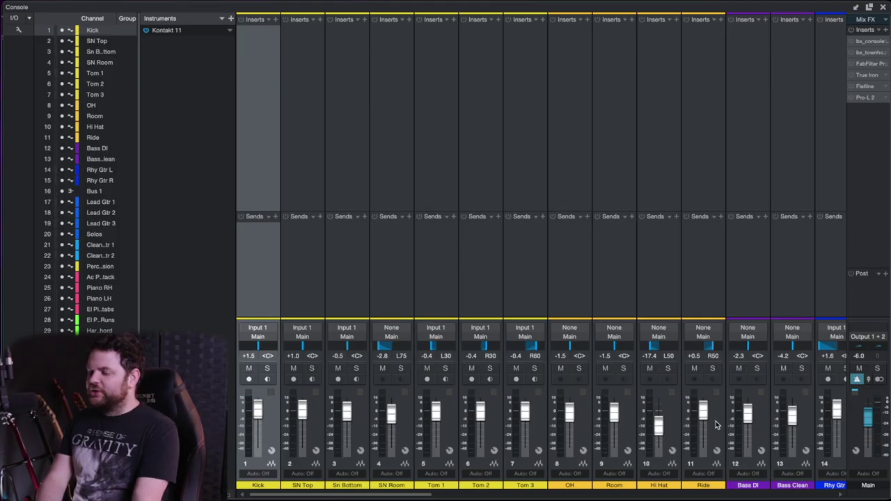
# Add a bus for all eleven drum channels from Kick to Ride and name it Drum Bus
pyautogui.keyDown('shift'); pyautogui.click(716, 423); pyautogui.keyUp('shift')
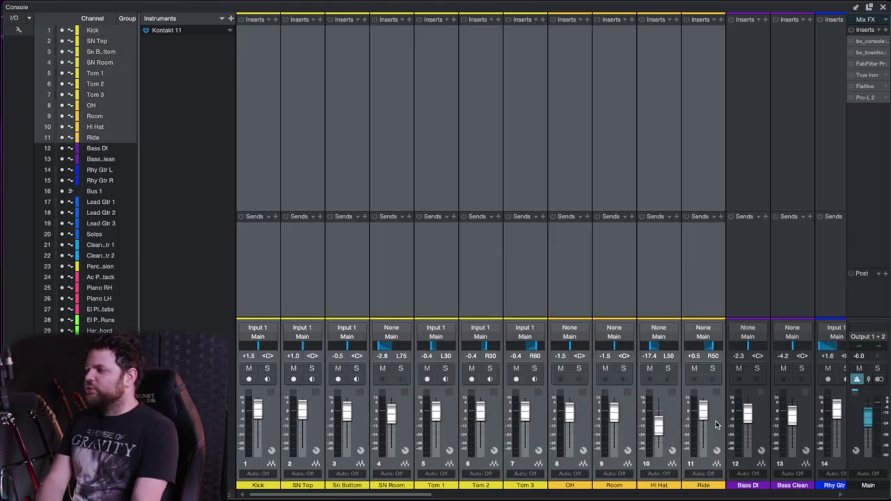
pyautogui.rightClick(718, 423)
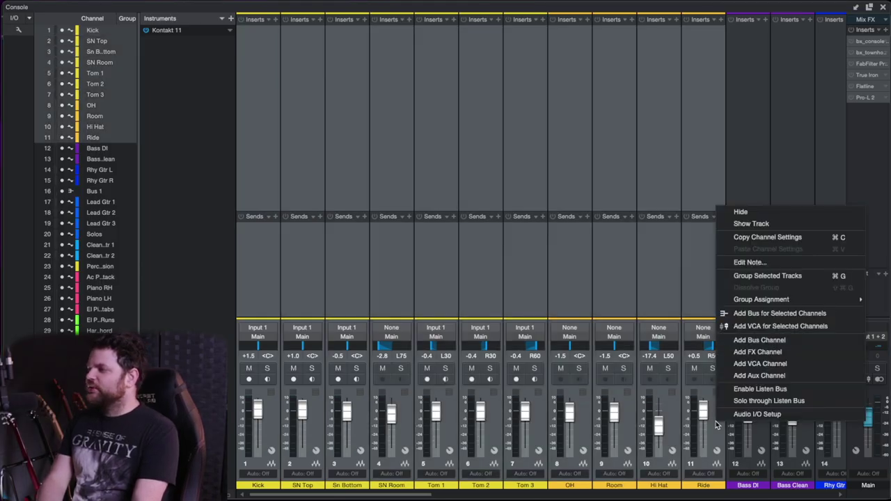
pyautogui.click(744, 313)
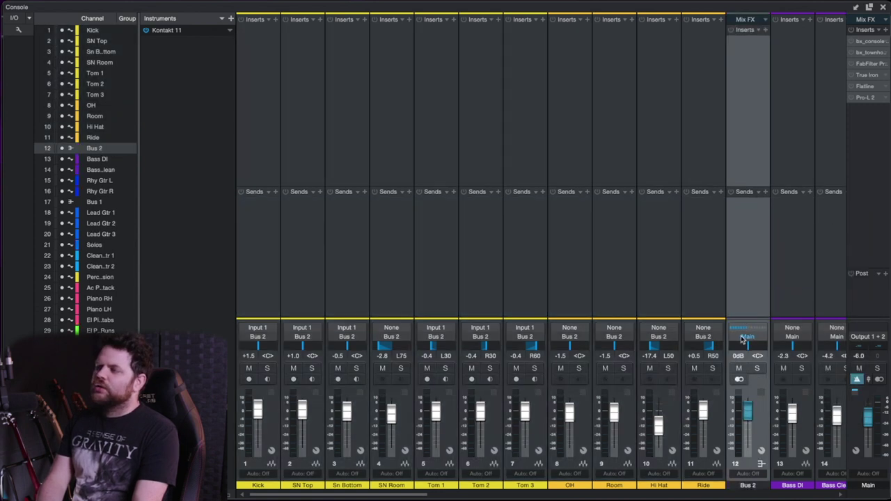
pyautogui.doubleClick(746, 485)
pyautogui.write('Drum Bus')
pyautogui.press('Return')
# Add a bus for the OH, Room, Hi Hat and Ride channels and name it Cym Bus
pyautogui.click(718, 436)
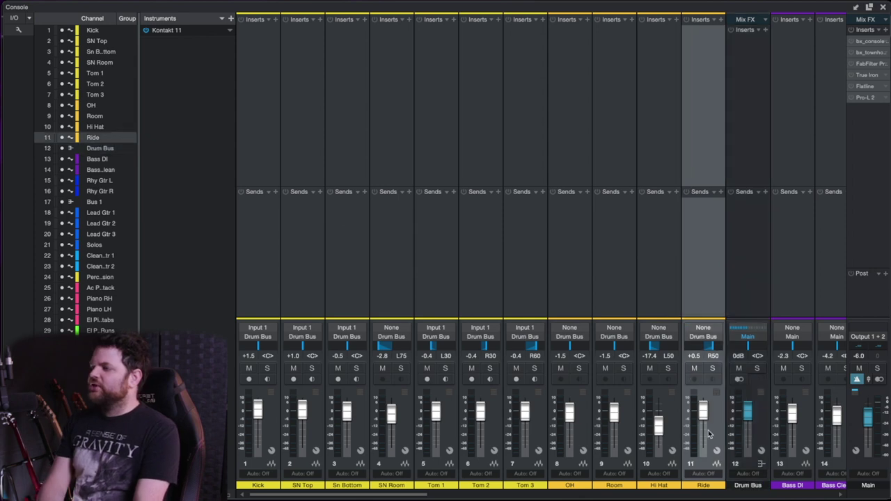
pyautogui.keyDown('shift'); pyautogui.click(583, 428); pyautogui.keyUp('shift')
pyautogui.rightClick(584, 426)
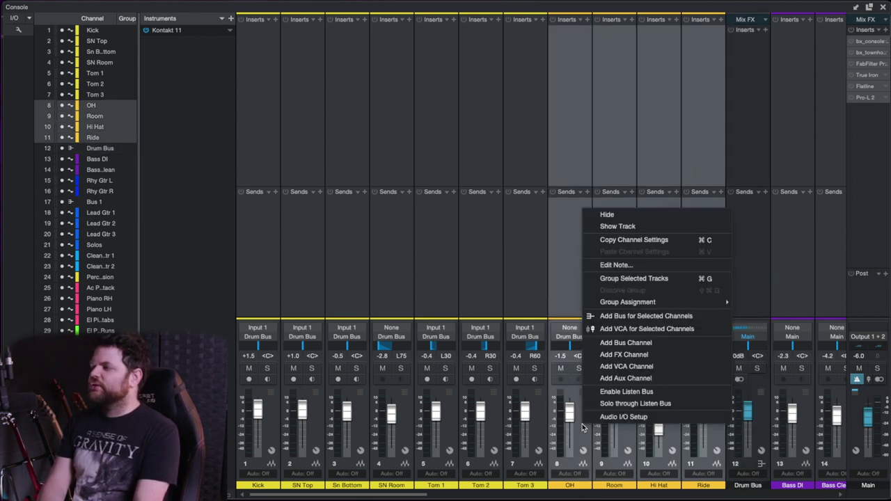
pyautogui.click(613, 316)
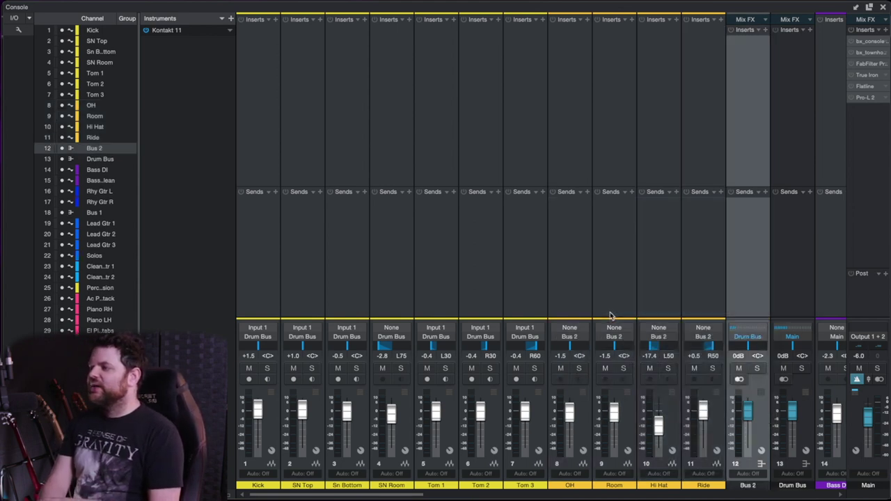
pyautogui.doubleClick(744, 486)
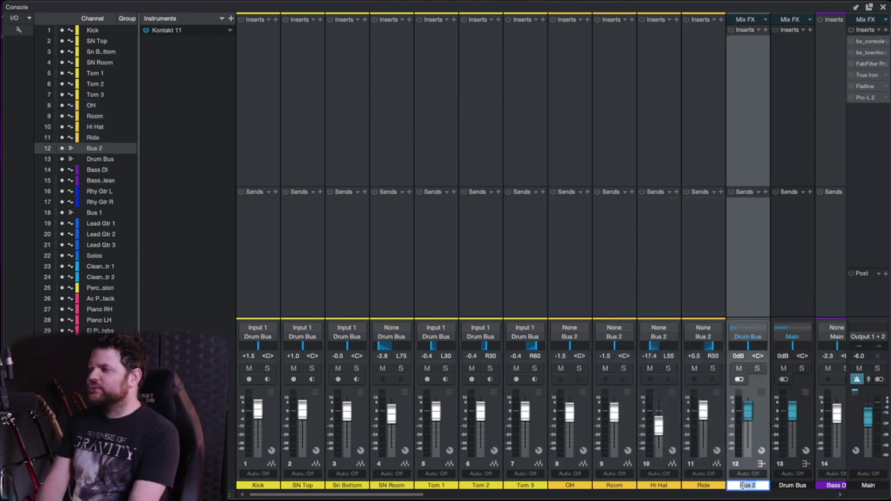
pyautogui.write('Cym Bus')
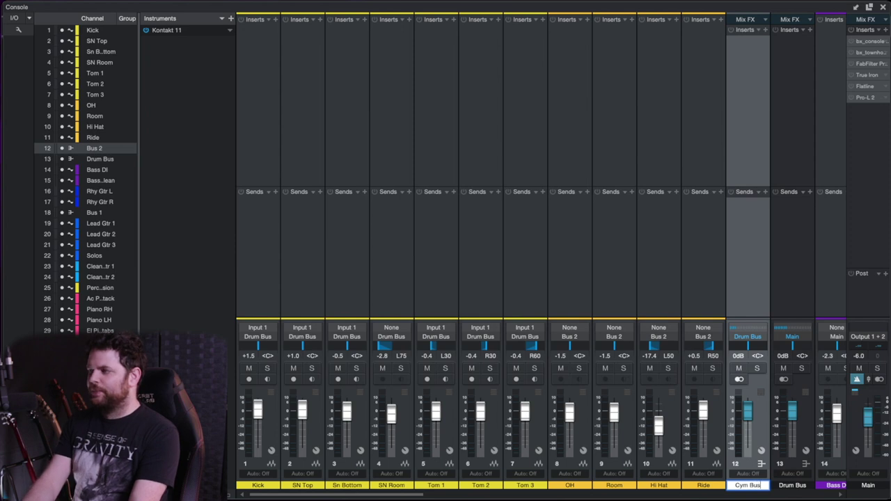
pyautogui.press('Return')
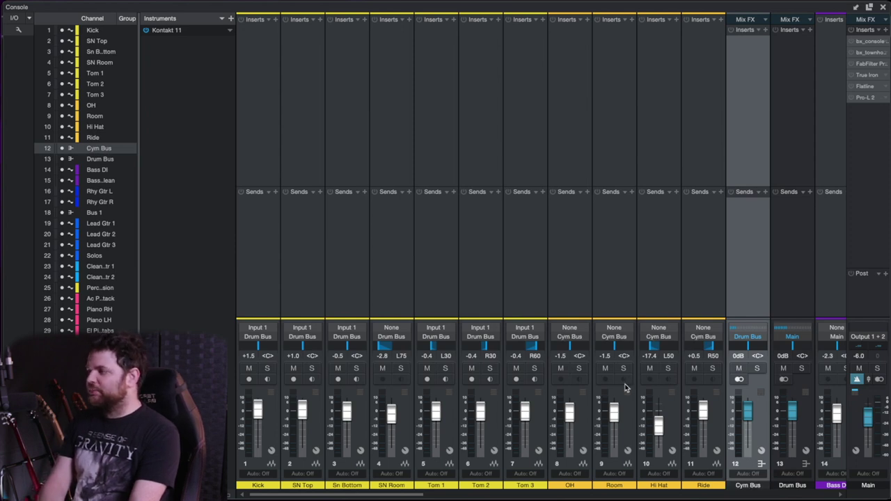
# Add a bus for the seven channels from Kick to Tom 3 and name it Shell Bus
pyautogui.click(535, 422)
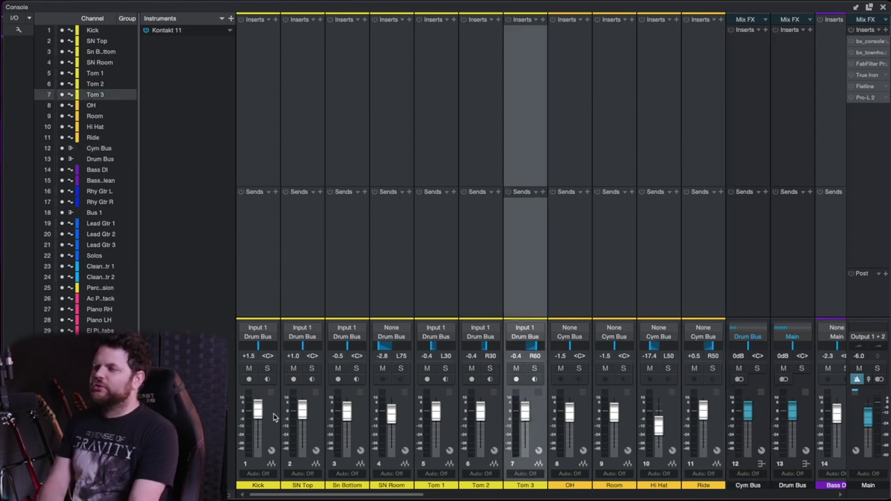
pyautogui.keyDown('shift'); pyautogui.click(274, 418); pyautogui.keyUp('shift')
pyautogui.rightClick(274, 418)
pyautogui.click(310, 308)
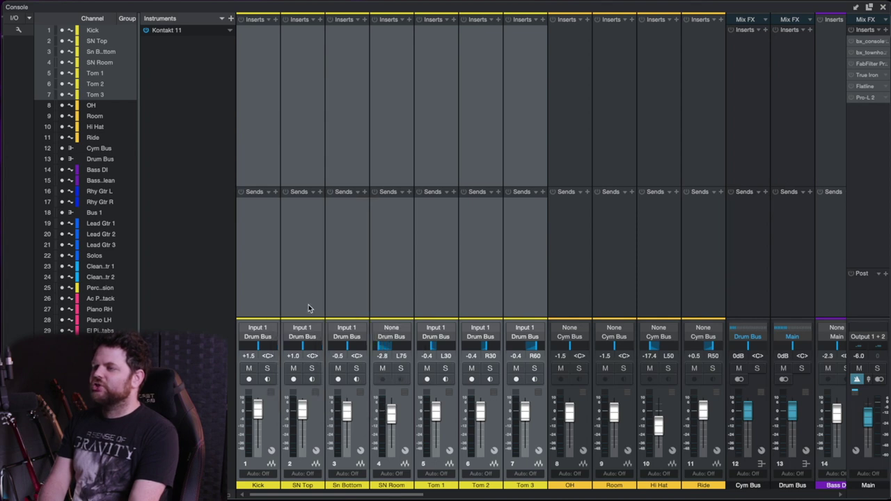
pyautogui.doubleClick(582, 484)
pyautogui.write('She')
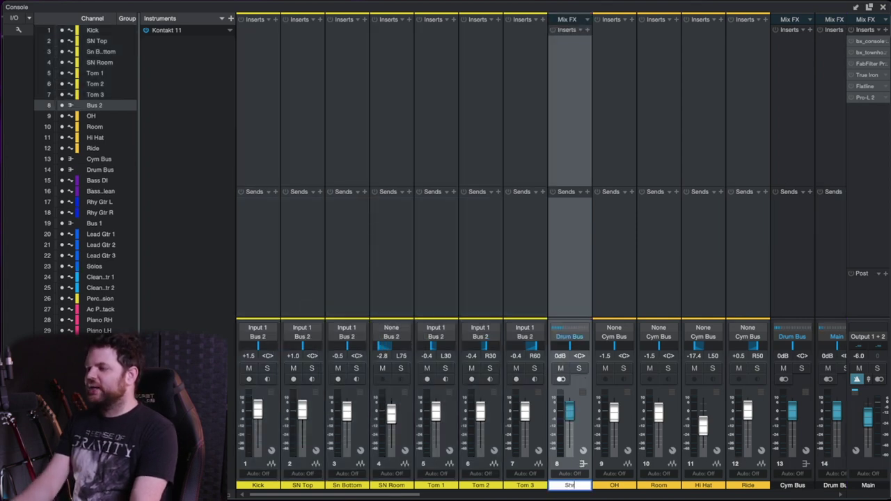
pyautogui.write('ll Bus')
pyautogui.press('Return')
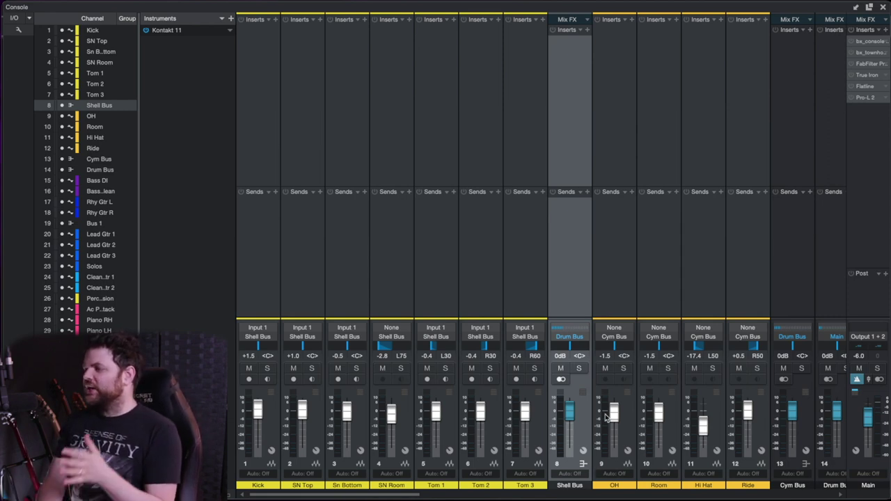
# Narrow the Console window to uncover the effects browser and collapse the Neural DSP folder in it
pyautogui.hscroll(3, 540, 365)
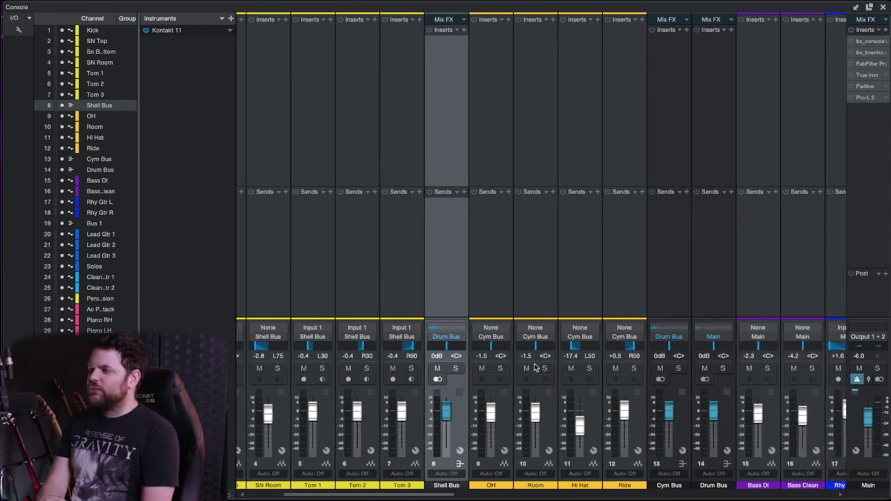
pyautogui.hscroll(-3, 494, 391)
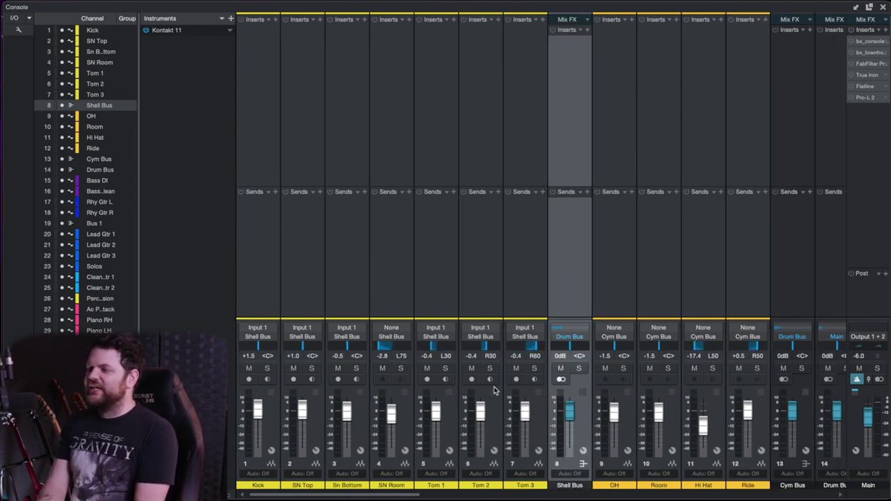
pyautogui.hscroll(1, 495, 390)
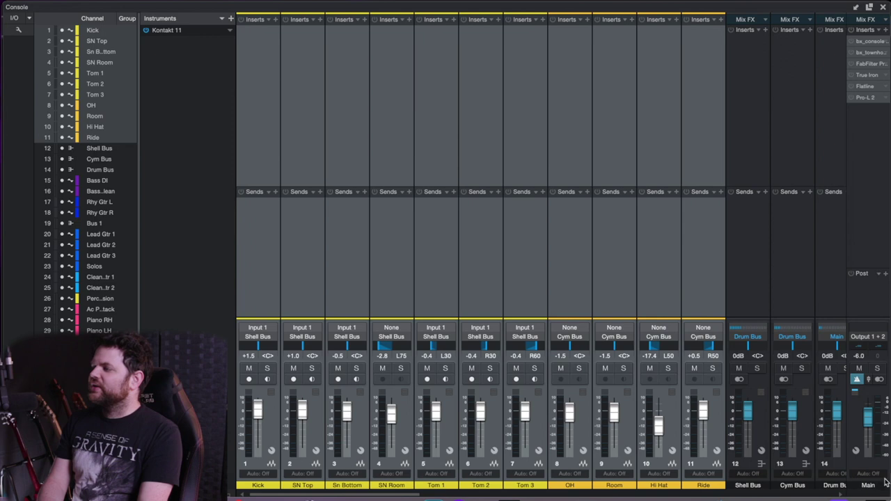
pyautogui.moveTo(888, 492); pyautogui.dragTo(749, 488)
pyautogui.click(870, 487)
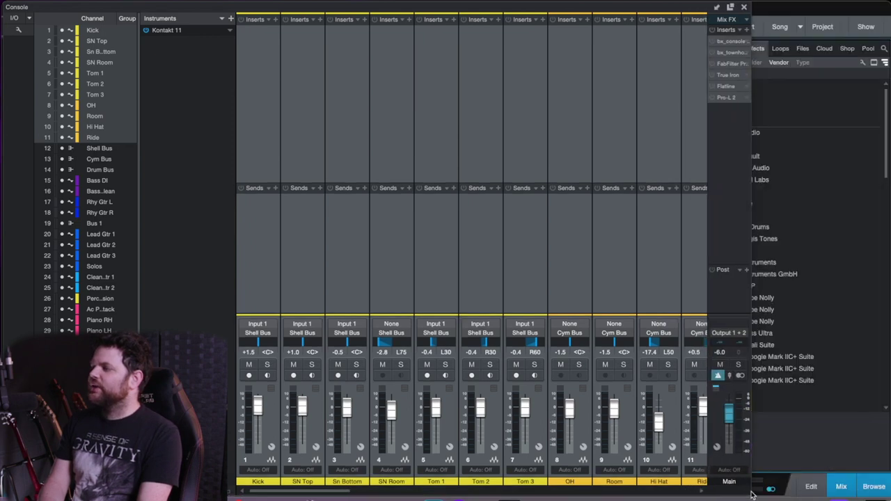
pyautogui.moveTo(752, 495); pyautogui.dragTo(690, 492)
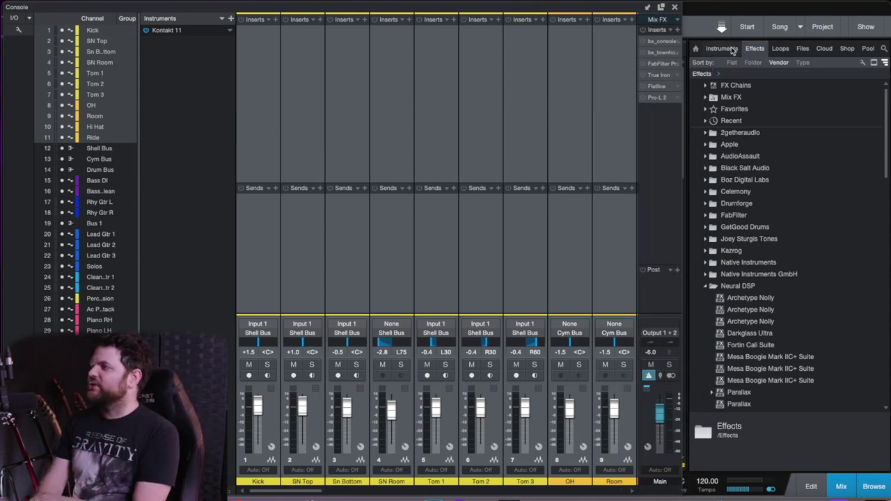
pyautogui.click(706, 287)
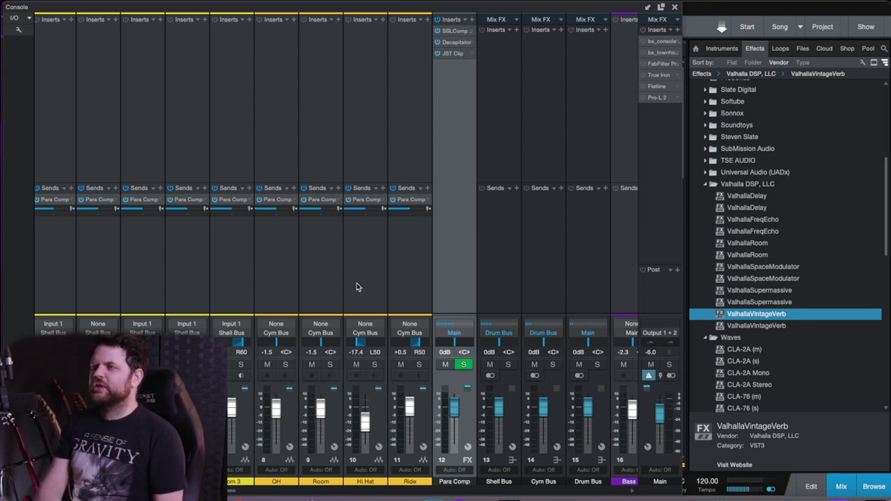
# Send all eleven drum channels to a new ValhallaVintageVerb FX channel and turn it into Smash Comp with an FF Pro-Q, SSLComp and Decapitator chain
pyautogui.hscroll(-2, 63, 260)
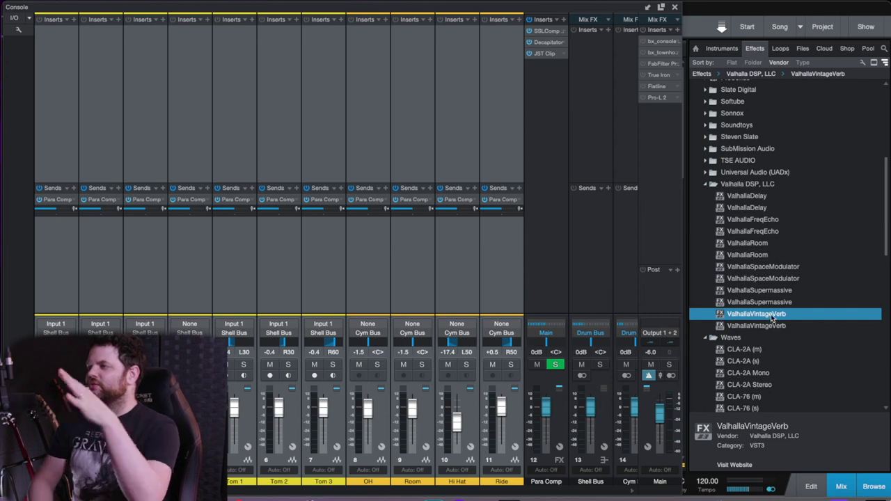
pyautogui.moveTo(772, 318); pyautogui.dragTo(498, 249)
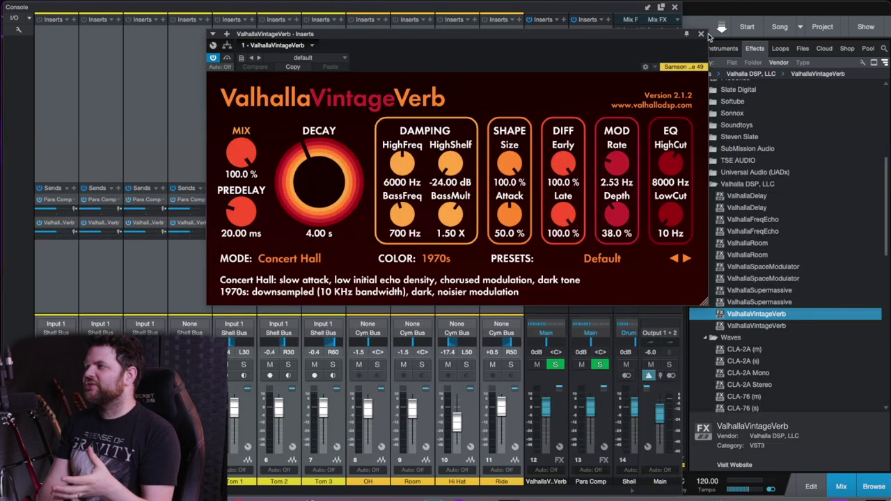
pyautogui.click(701, 34)
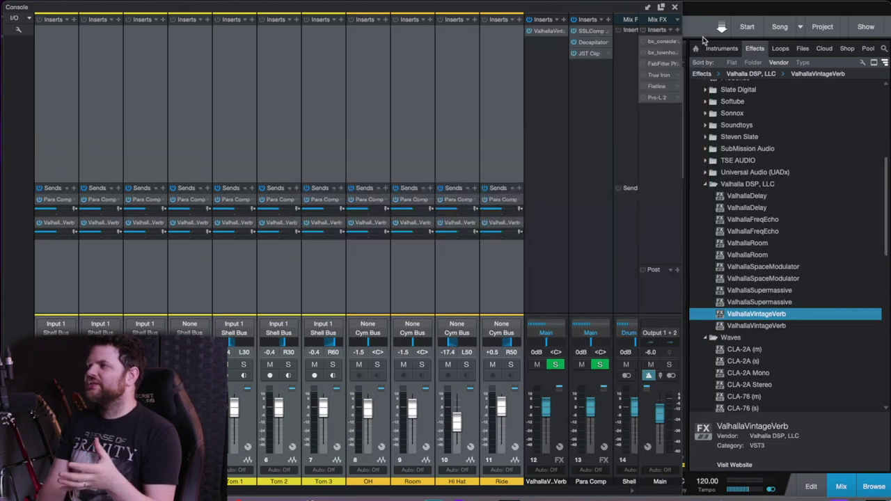
pyautogui.click(558, 23)
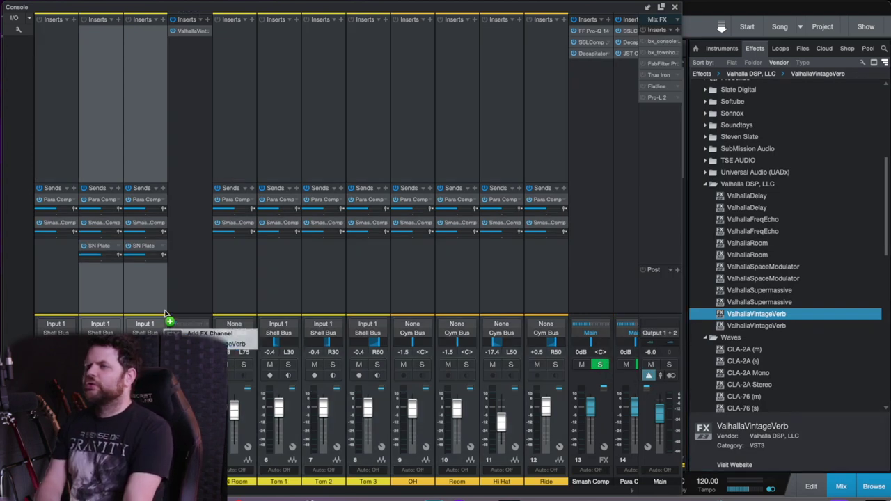
# Send SN Top and SN Bottom to a new ValhallaVintageVerb FX channel and load the SN Gate verb preset on it
pyautogui.moveTo(169, 315); pyautogui.dragTo(104, 295)
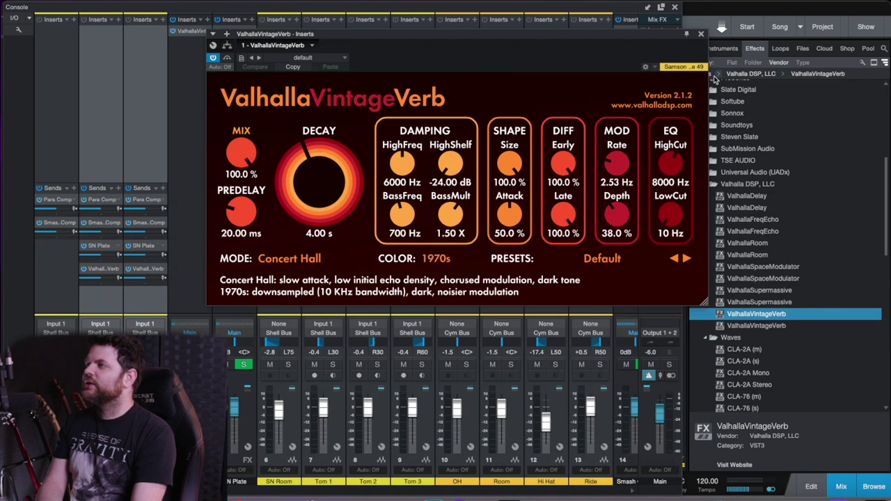
pyautogui.click(700, 34)
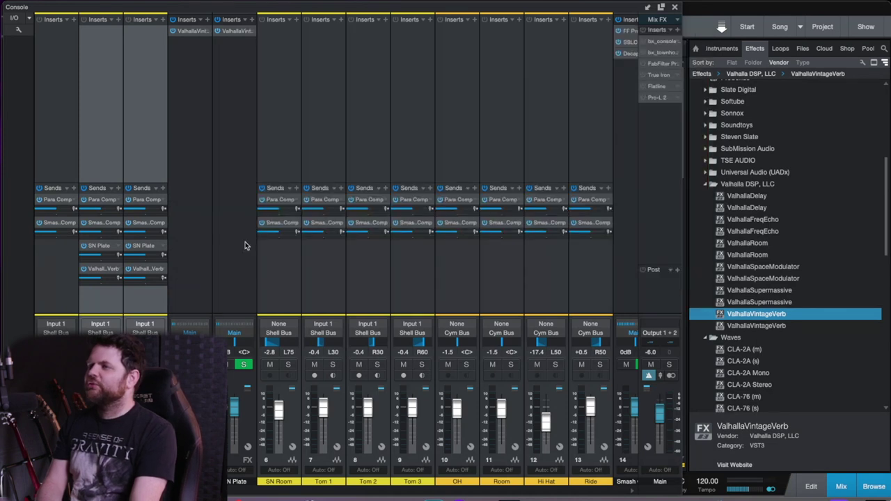
pyautogui.click(199, 21)
pyautogui.scroll(-10, 255, 287)
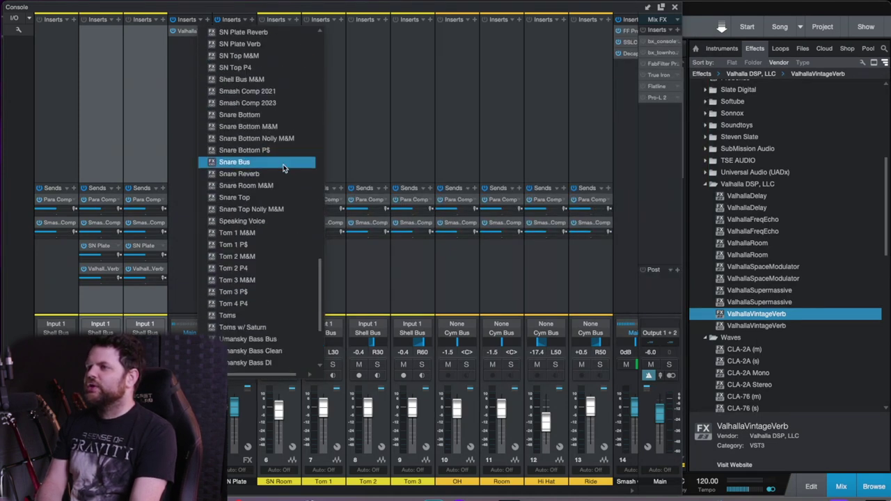
pyautogui.scroll(6, 264, 292)
pyautogui.scroll(-2, 264, 296)
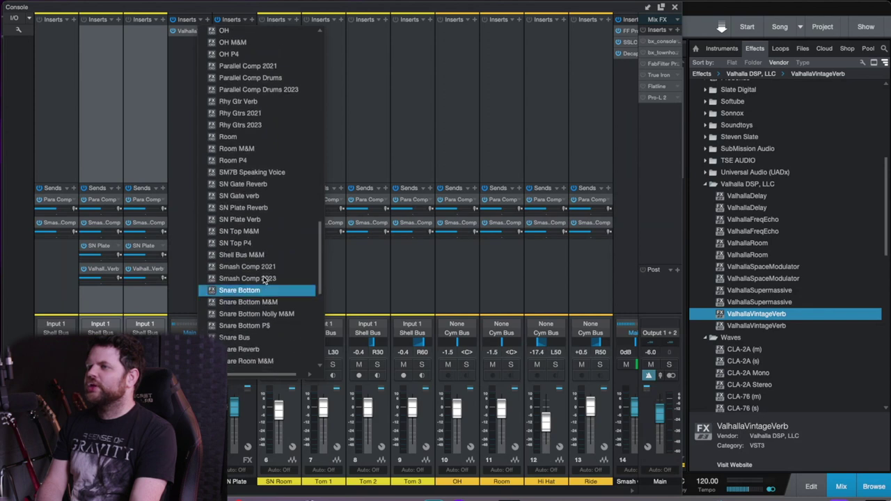
pyautogui.click(250, 197)
# Reopen the Console, name the new snare reverb channel SN Gate and place it directly after SN Plate
pyautogui.click(674, 7)
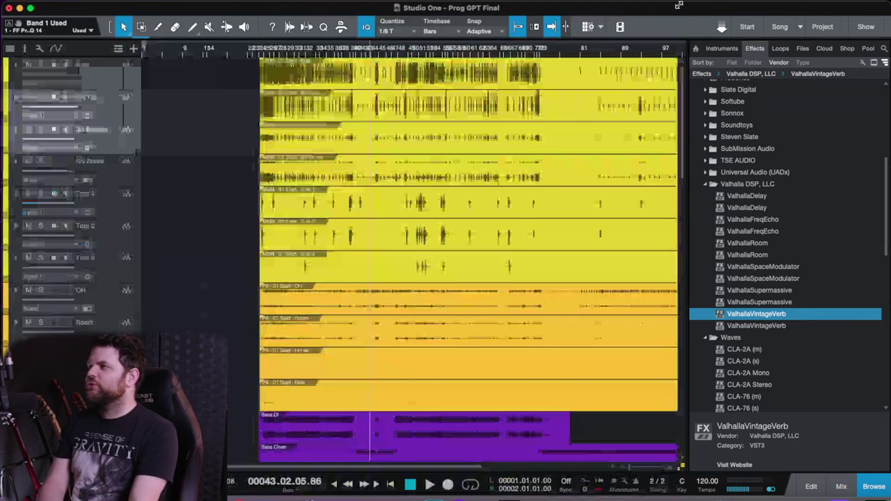
pyautogui.press('F3')
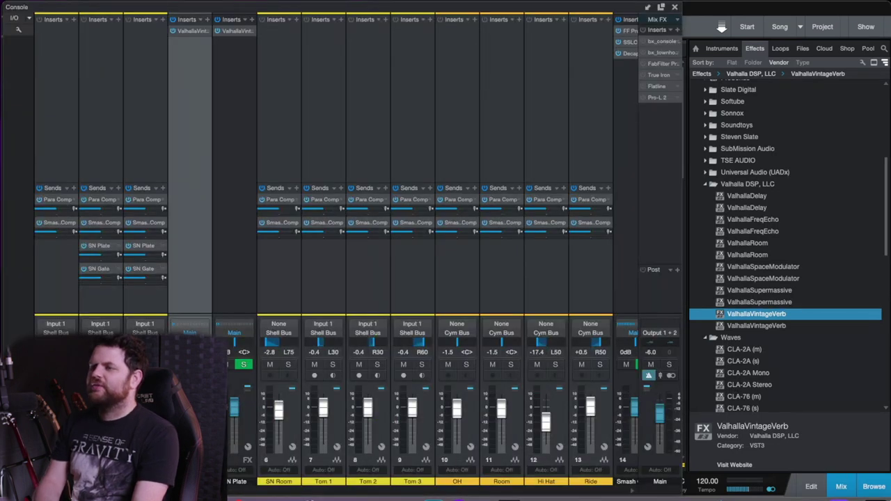
pyautogui.click(257, 418)
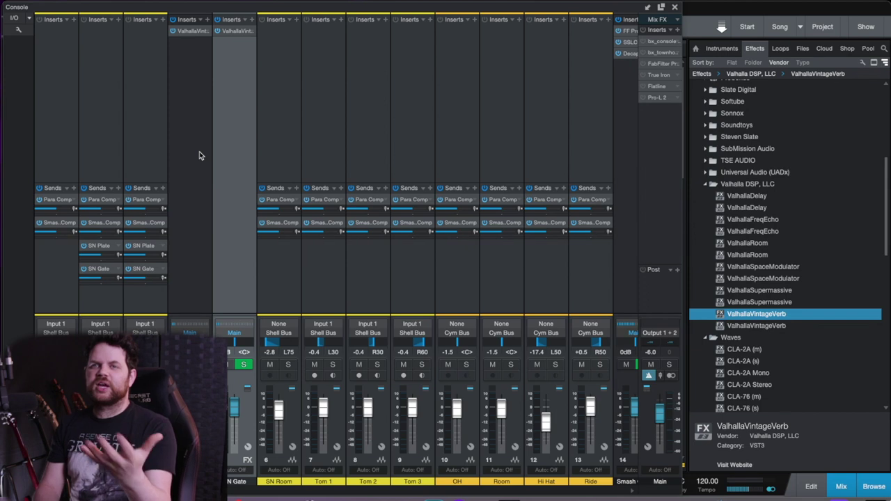
# Move the Smash Comp channel to directly after Tom 3
pyautogui.hscroll(7, 199, 152)
pyautogui.click(388, 427)
pyautogui.moveTo(387, 422); pyautogui.dragTo(325, 422)
pyautogui.hscroll(-2, 408, 398)
pyautogui.hscroll(-3, 409, 403)
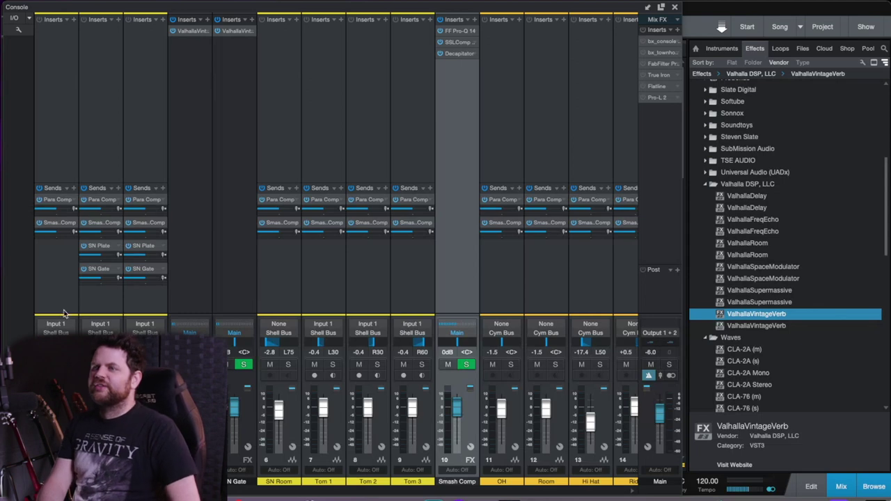
# Arrange the channels with Shell Bus after Tom 3, Cym Bus after Ride, and Para Comp and Smash Comp before Drum Bus
pyautogui.hscroll(7, 264, 296)
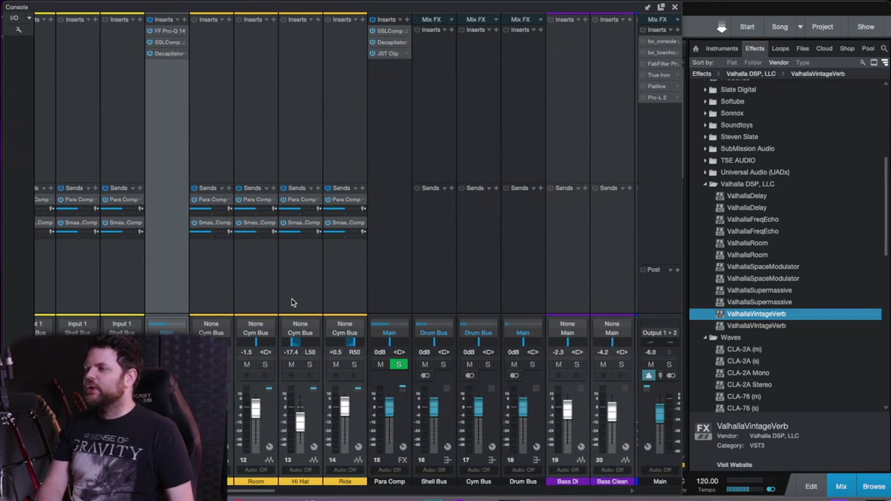
pyautogui.hscroll(-7, 290, 301)
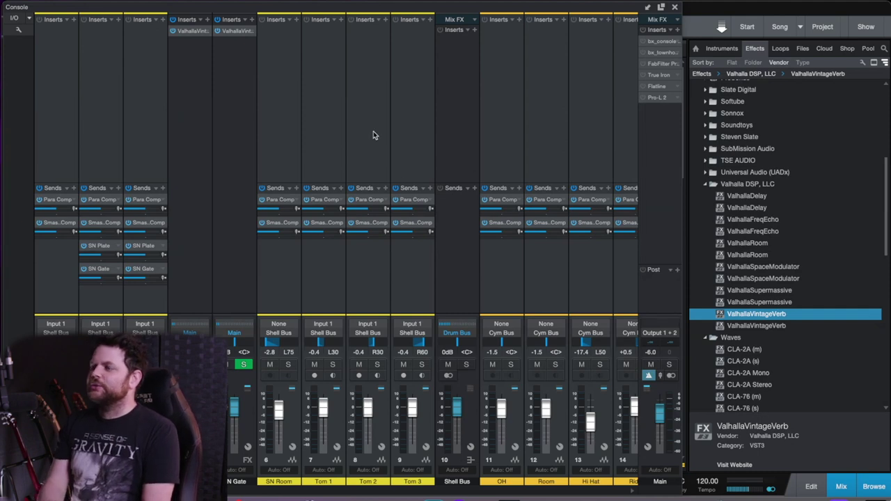
pyautogui.hscroll(9, 373, 131)
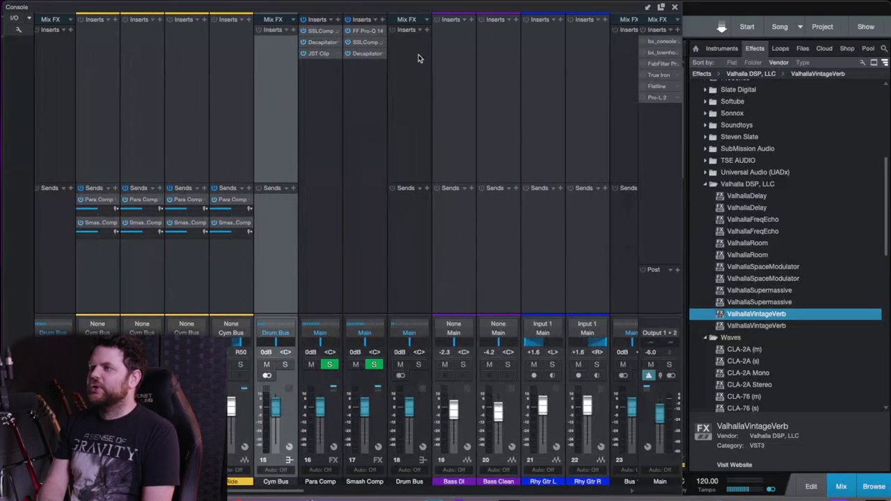
# Load the Drum Bus 2023 preset chain into the inserts of the Drum Bus
pyautogui.click(421, 30)
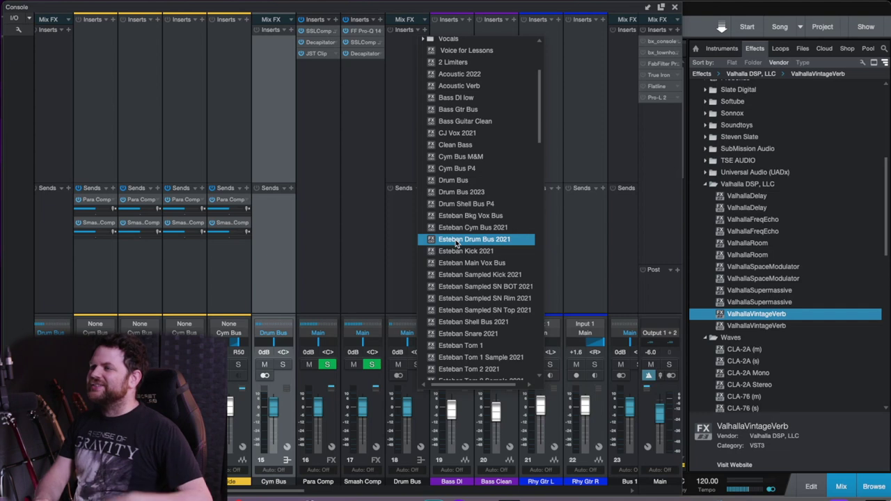
pyautogui.scroll(-10, 459, 236)
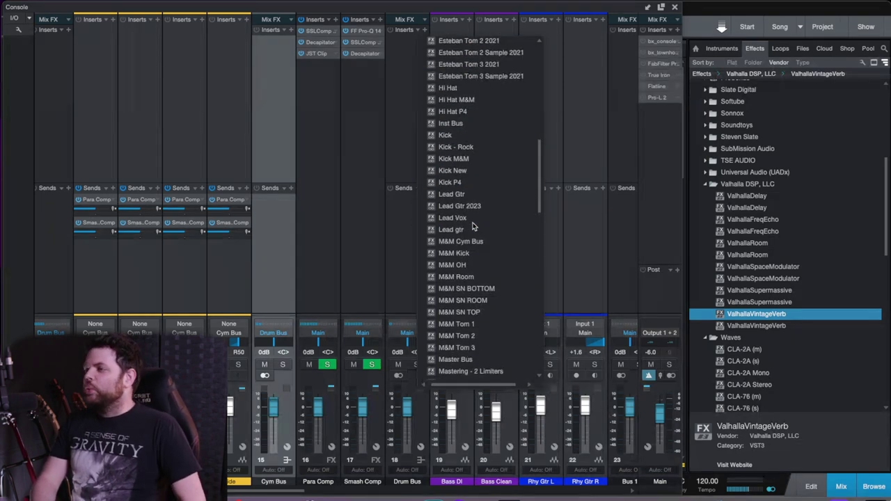
pyautogui.scroll(10, 474, 223)
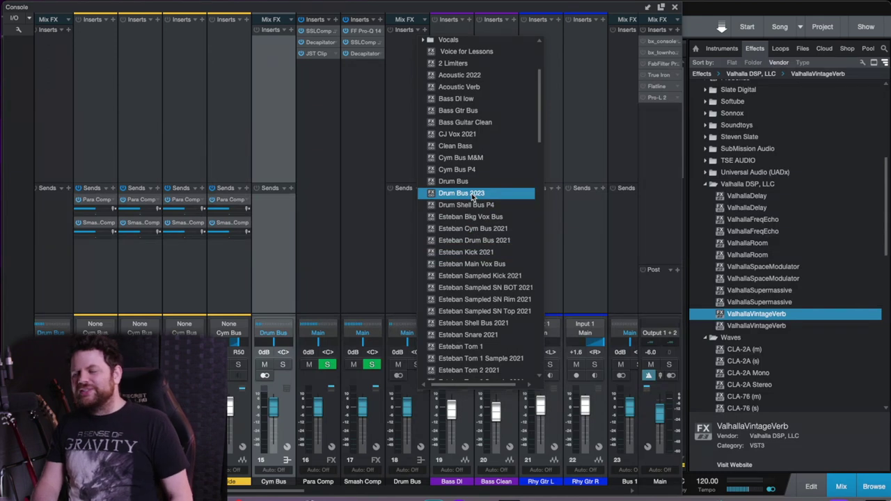
pyautogui.click(473, 196)
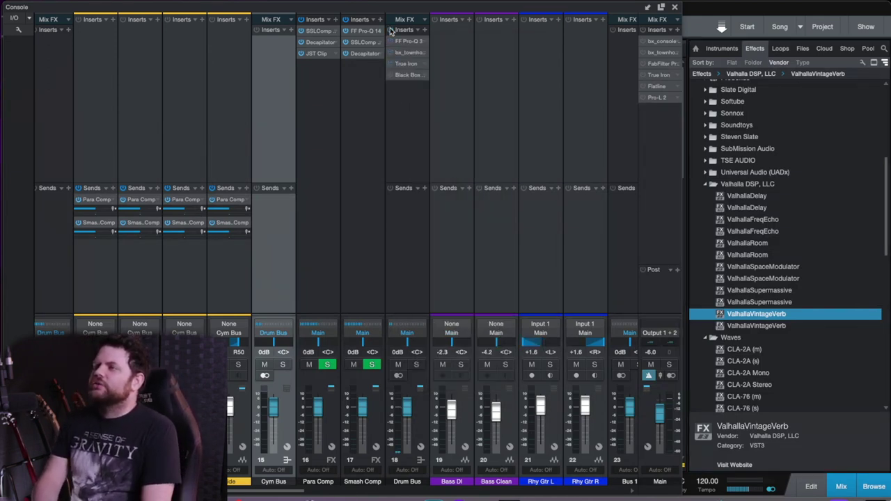
# Turn off the sends on all eleven drum channels, and load insert chains on Shell Bus and Cym Bus
pyautogui.hscroll(-5, 361, 170)
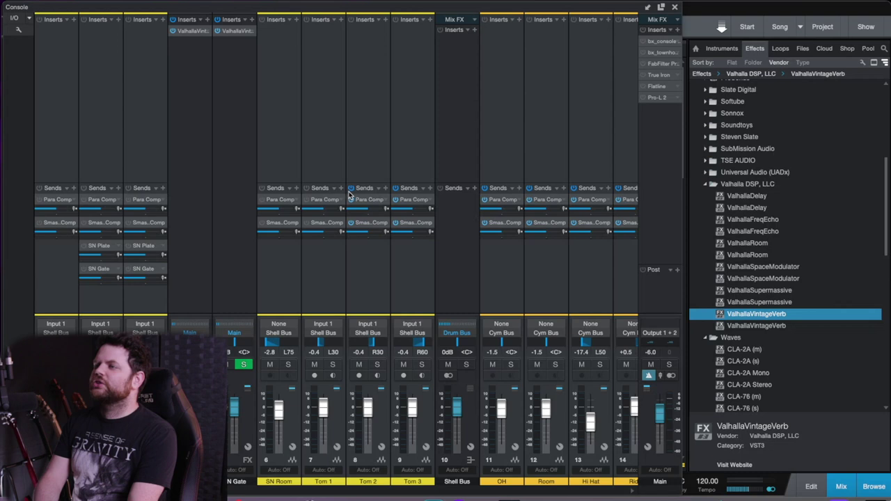
pyautogui.click(487, 193)
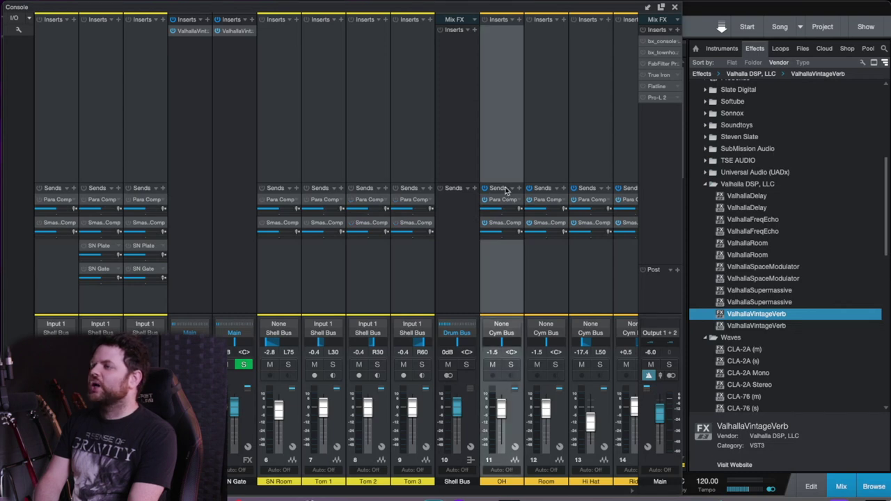
pyautogui.hscroll(2, 515, 74)
pyautogui.hscroll(2, 494, 93)
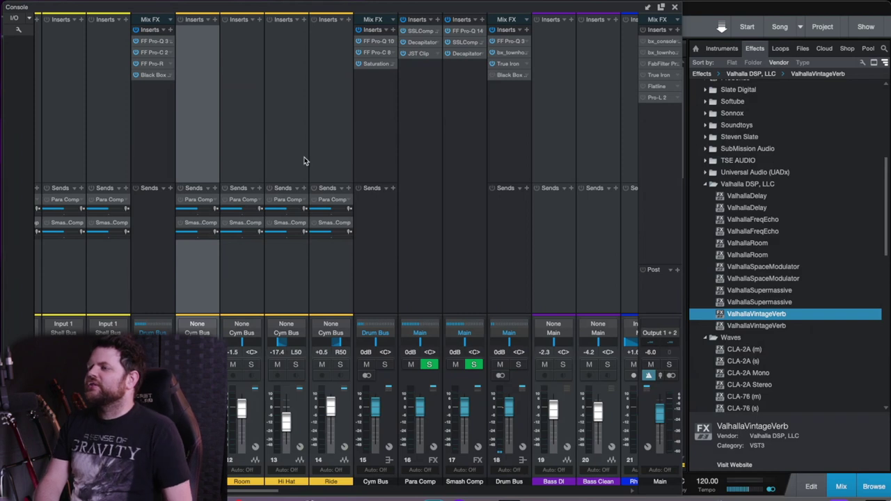
pyautogui.hscroll(-3, 304, 162)
pyautogui.hscroll(4, 304, 162)
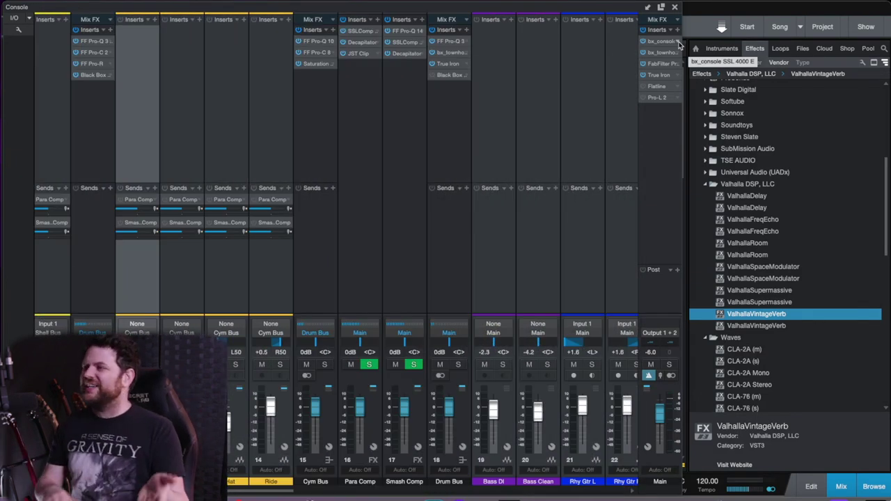
# Open the bx_console SSL 4000 E insert on the Main channel and examine its high-pass filter setting
pyautogui.click(679, 42)
pyautogui.click(684, 52)
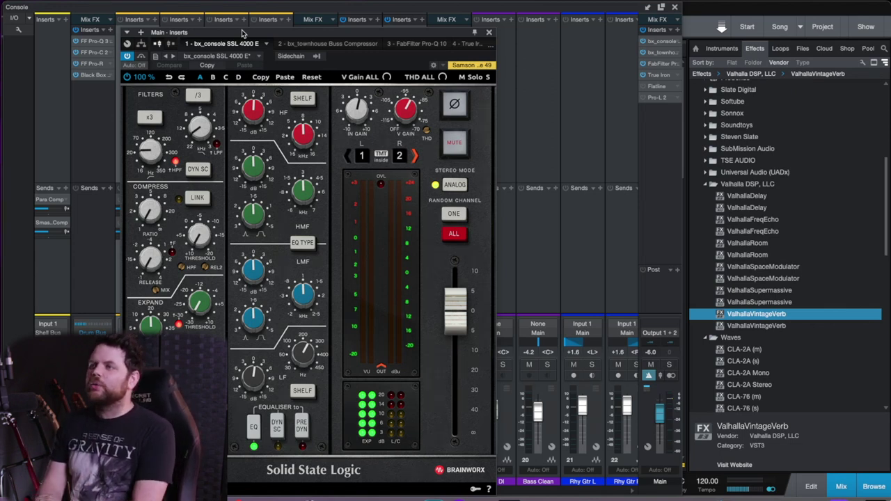
pyautogui.moveTo(260, 35); pyautogui.dragTo(281, 35)
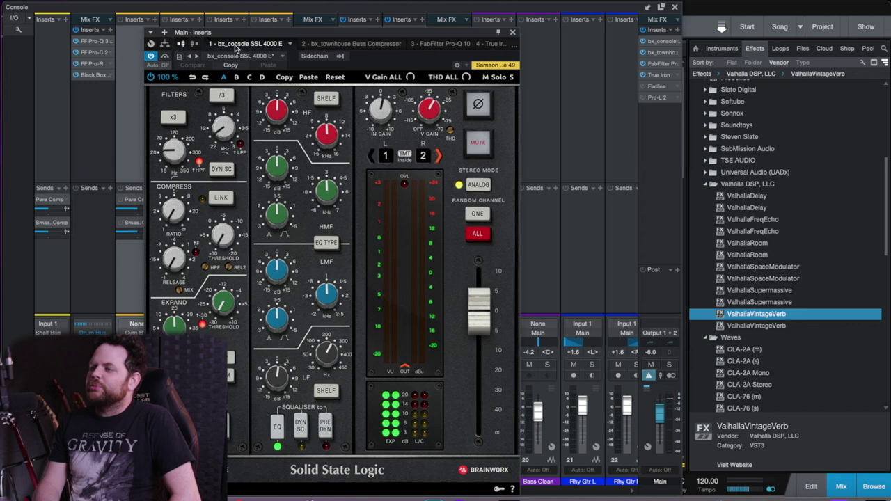
pyautogui.moveTo(248, 32); pyautogui.dragTo(250, 21)
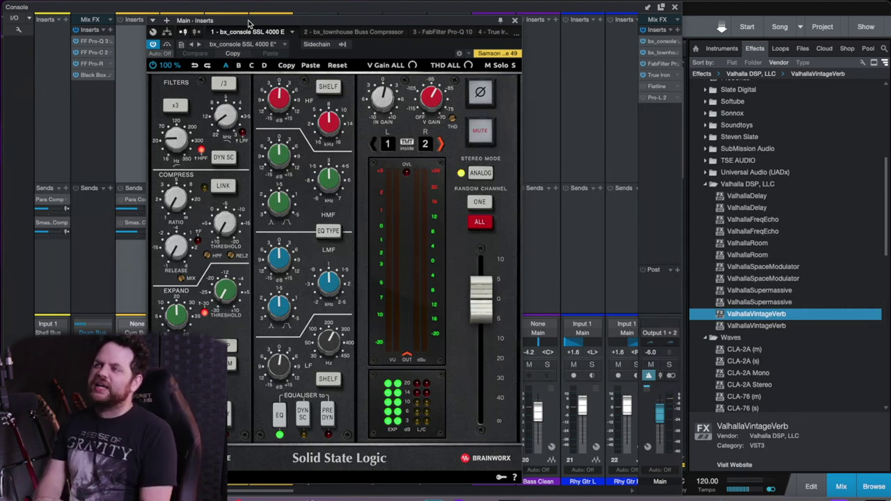
pyautogui.moveTo(253, 21); pyautogui.dragTo(251, 19)
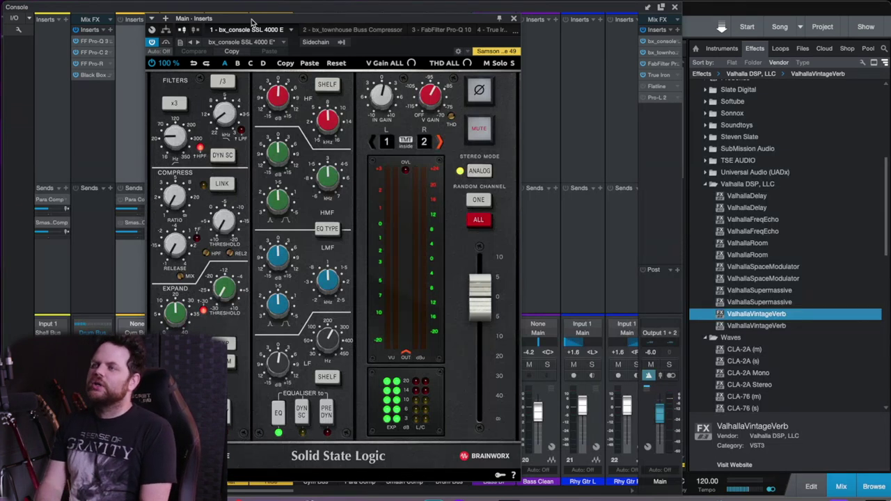
pyautogui.moveTo(172, 136); pyautogui.dragTo(174, 136)
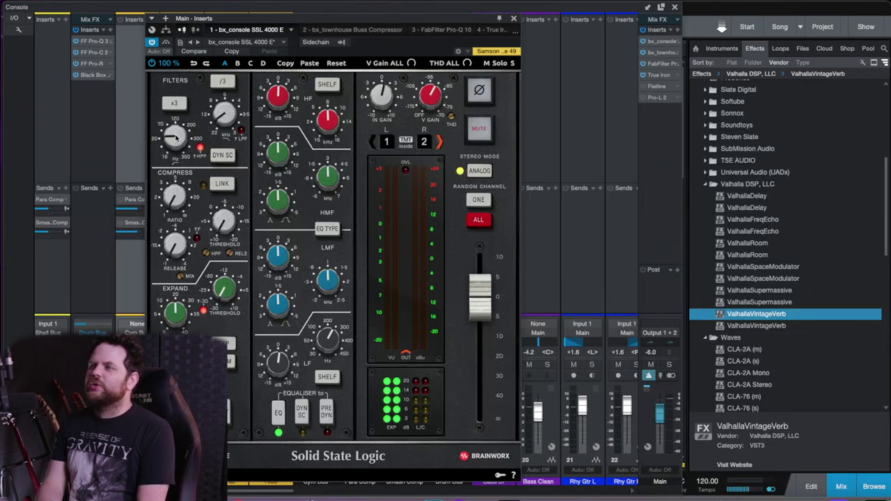
pyautogui.moveTo(174, 136)
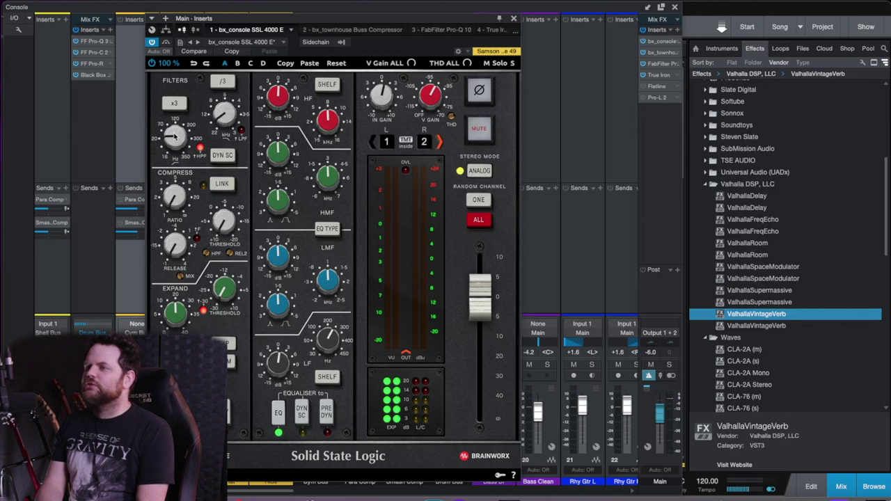
# Examine the low-pass filter, high-frequency gain and low-frequency EQ settings of the bx_console SSL 4000 E on the Main channel
pyautogui.click(226, 115)
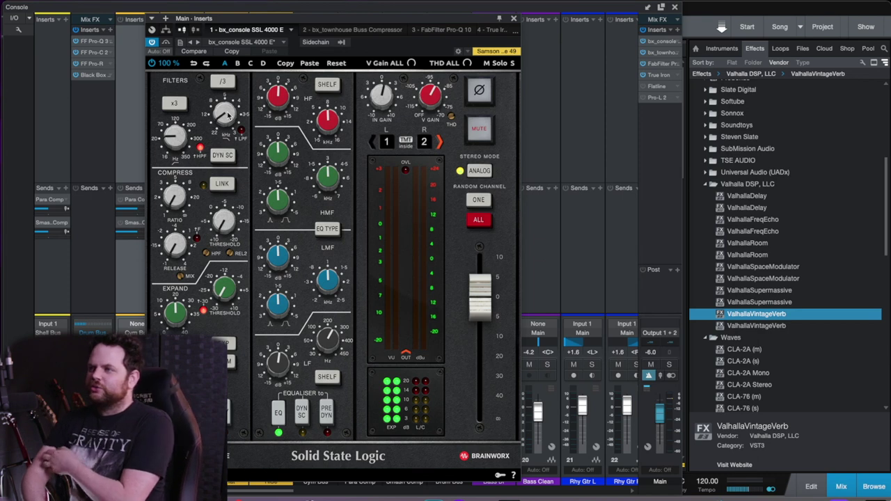
pyautogui.click(279, 96)
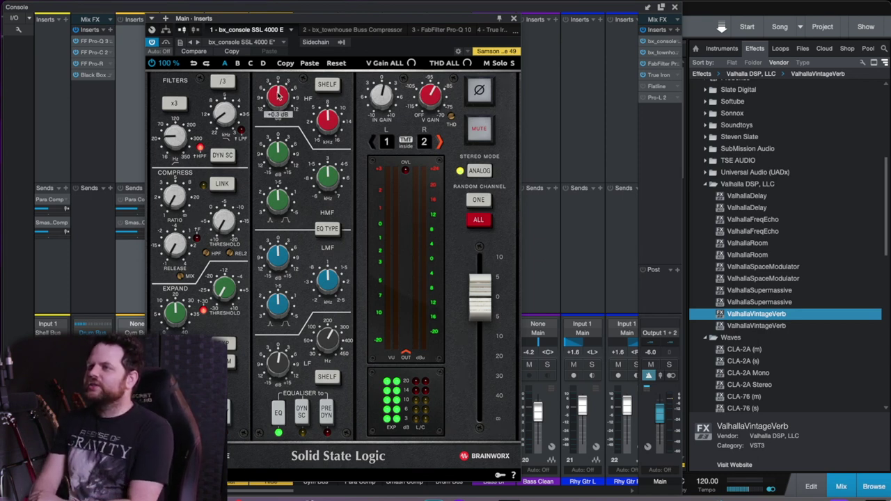
pyautogui.moveTo(278, 372)
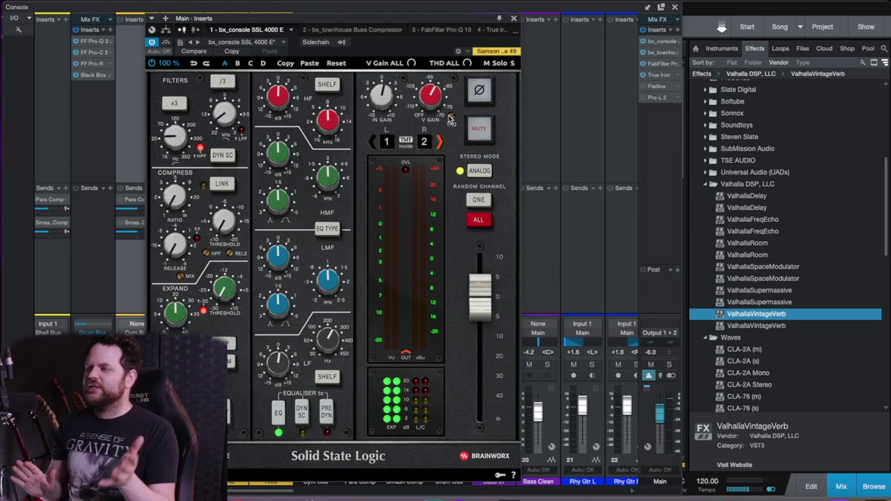
# Move FabFilter Pro-Q ahead of the bx_townhouse Buss Compressor on the Main channel, and review the compressor and True Iron settings
pyautogui.click(334, 29)
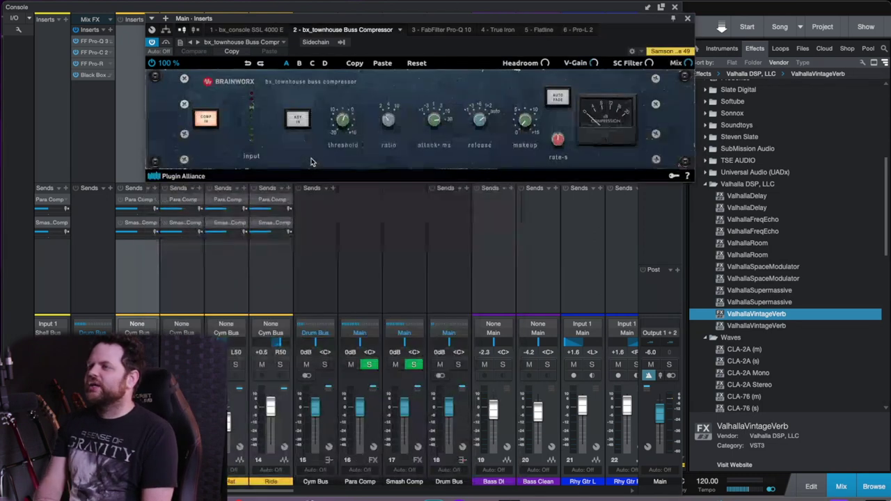
pyautogui.moveTo(388, 19); pyautogui.dragTo(346, 101)
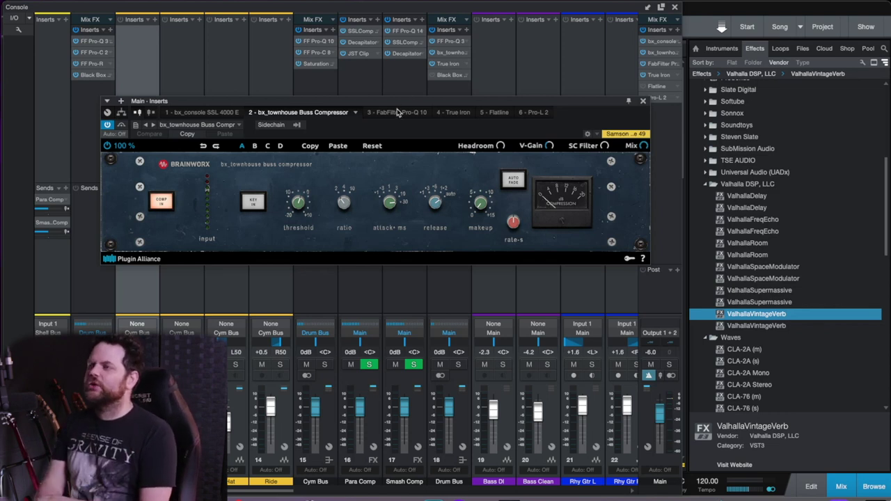
pyautogui.click(454, 113)
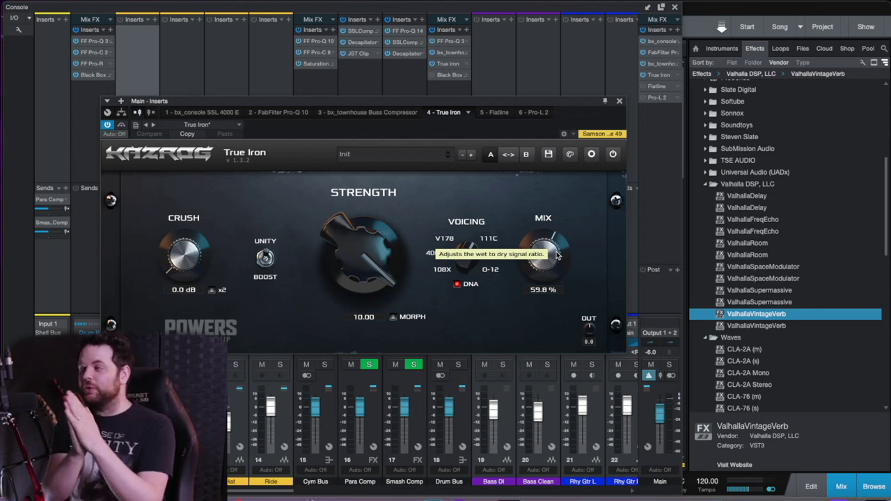
pyautogui.click(620, 103)
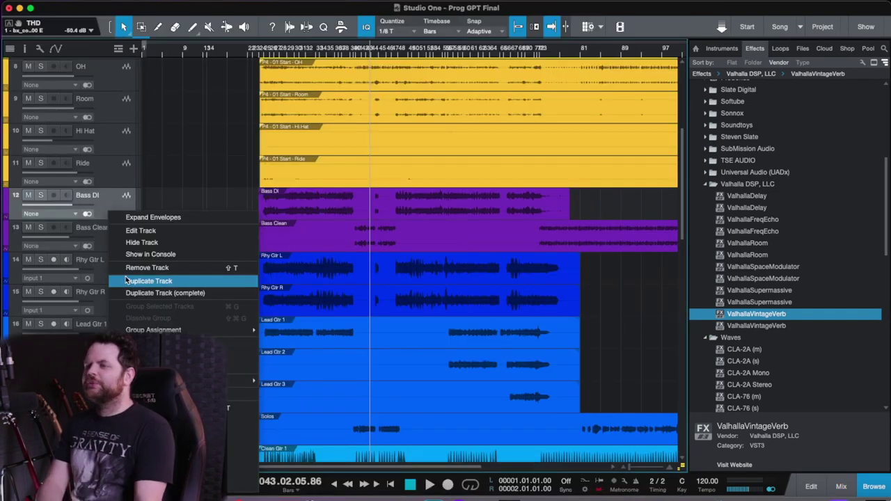
# Duplicate the Bass DI and Bass Clean tracks completely, and rename the original Bass DI track as Bass Heavy DI
pyautogui.click(133, 291)
pyautogui.rightClick(108, 261)
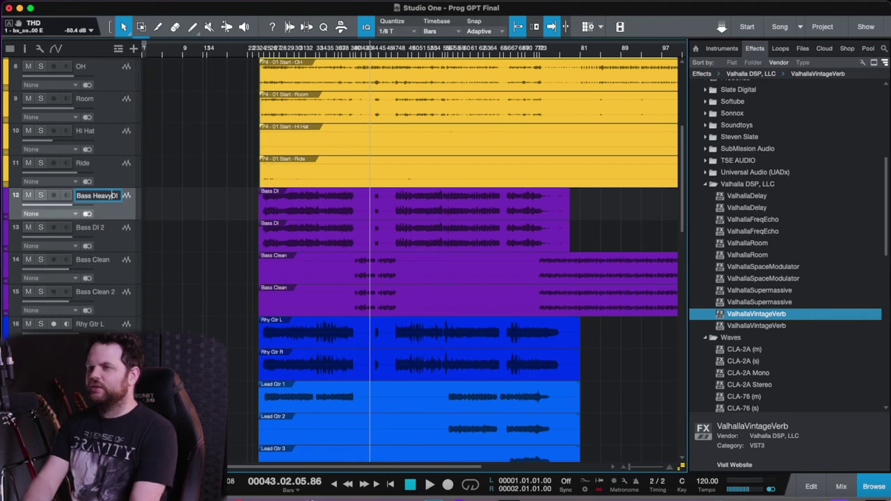
pyautogui.write('avy')
pyautogui.press('Return')
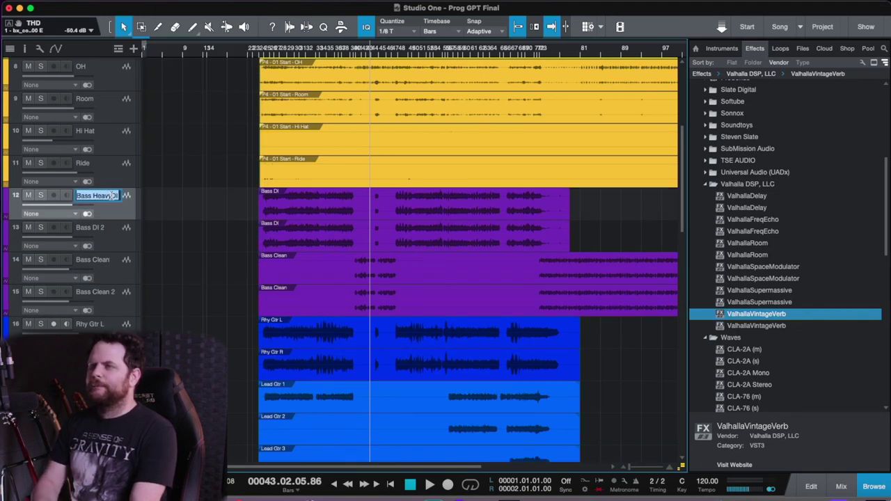
# Rename the duplicated DI track as Bass Heavy, the original clean track as Bass Clean DI and its duplicate as Bass Clean
pyautogui.click(105, 235)
pyautogui.doubleClick(98, 230)
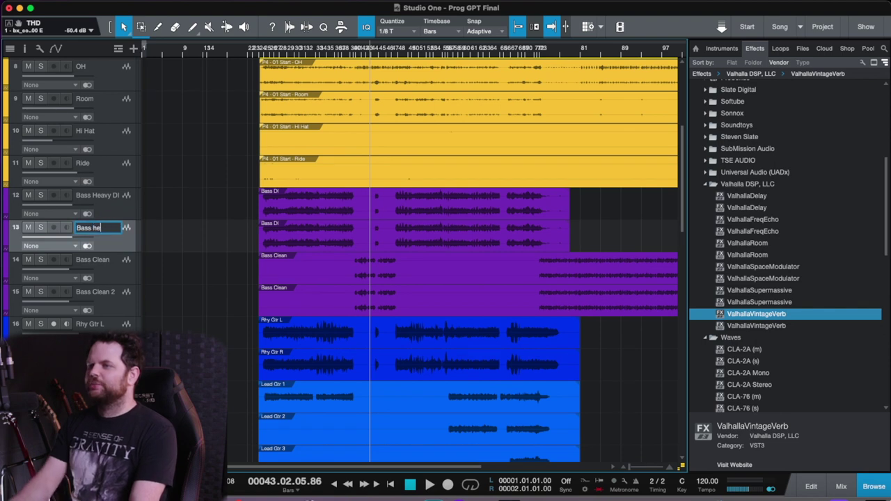
pyautogui.write('Bass Heavy')
pyautogui.press('Return')
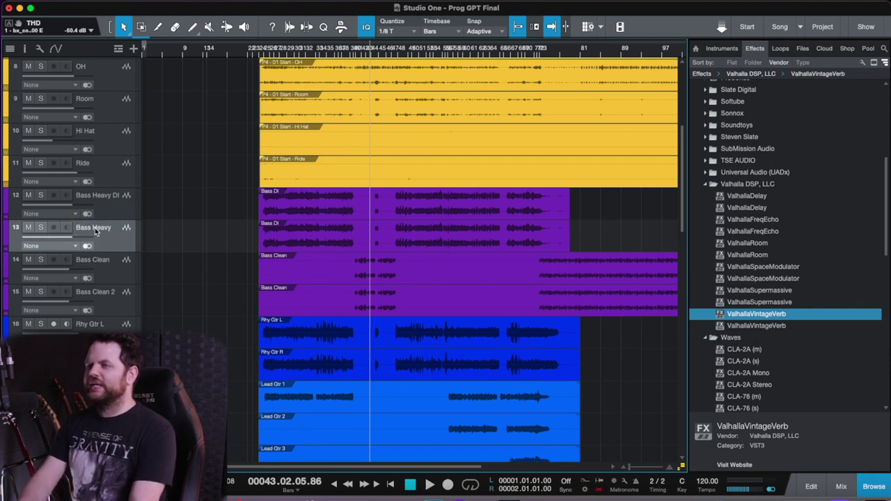
pyautogui.doubleClick(103, 262)
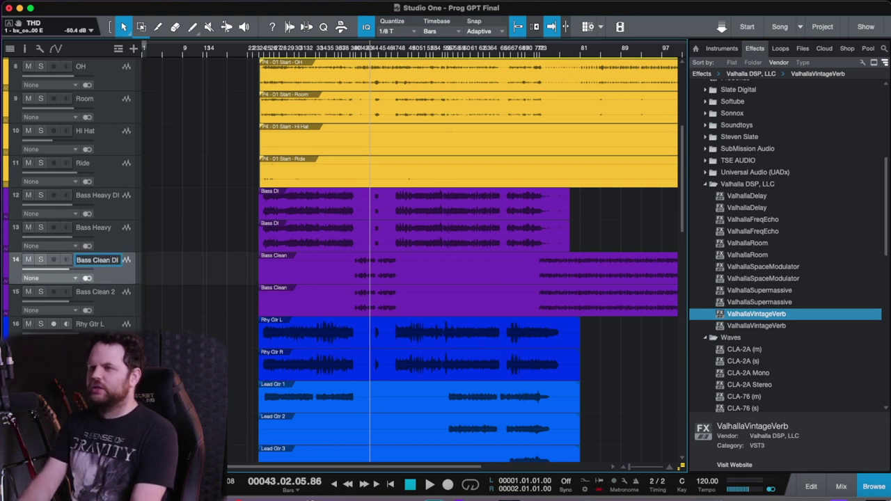
pyautogui.doubleClick(106, 292)
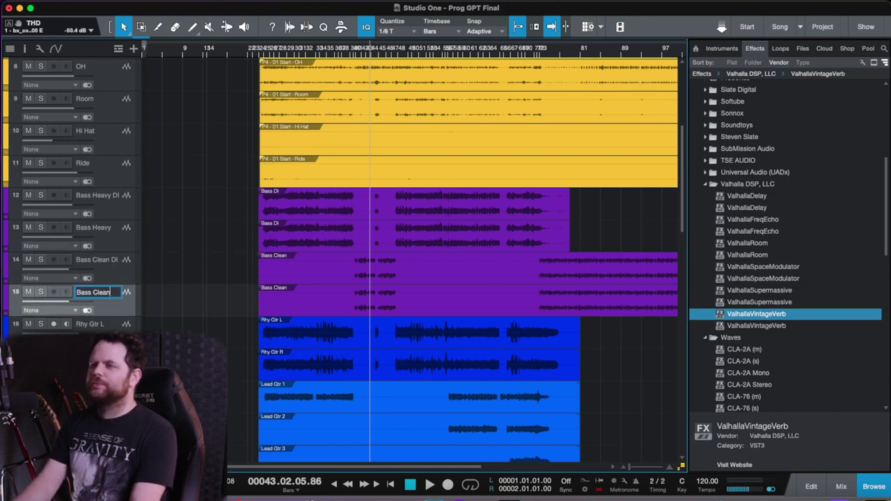
pyautogui.press('Return')
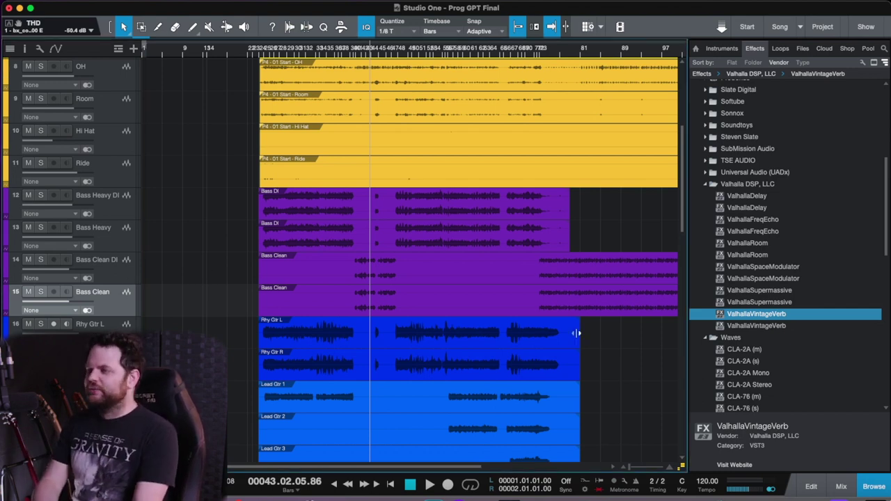
# In the Console, name the bus for the four bass channels Bass Bus and the bus for the two rhythm guitars Rhy Gtr Bus
pyautogui.press('F3')
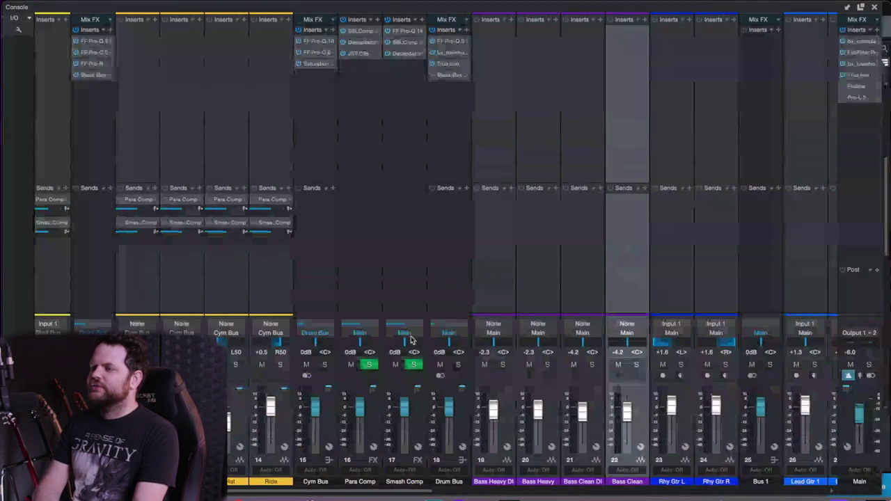
pyautogui.write('Bass Bus')
pyautogui.press('Return')
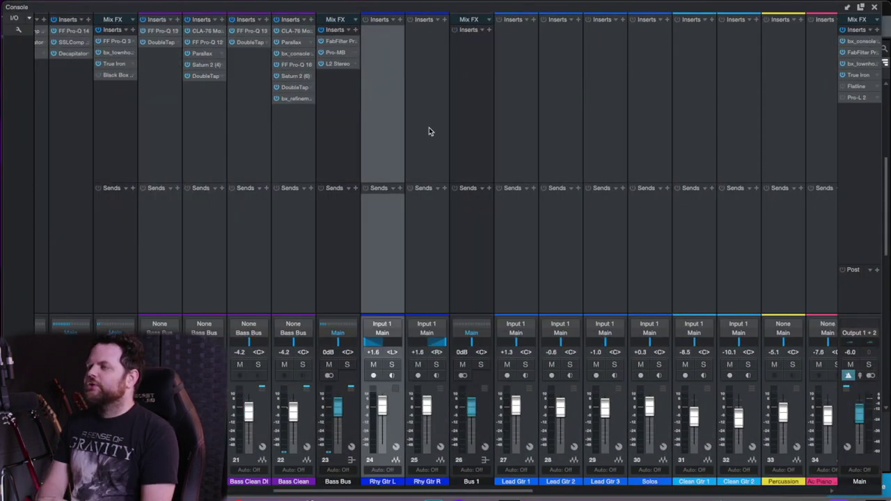
pyautogui.click(429, 129)
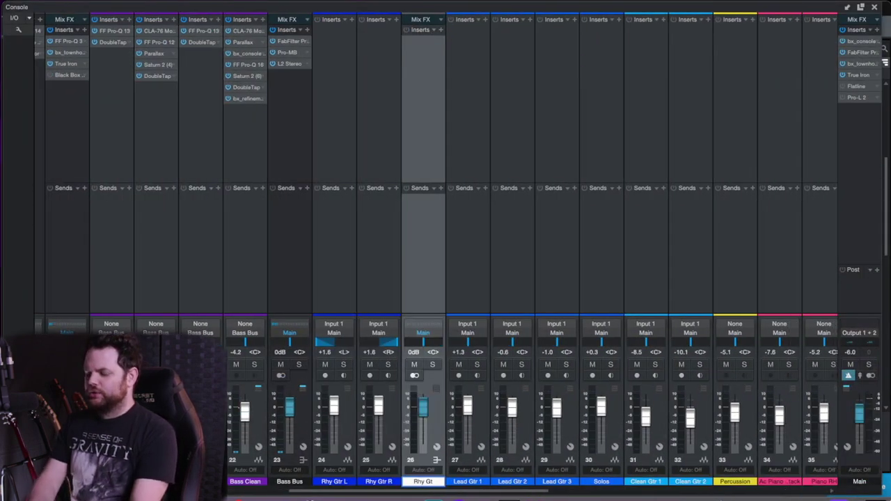
pyautogui.press('Return')
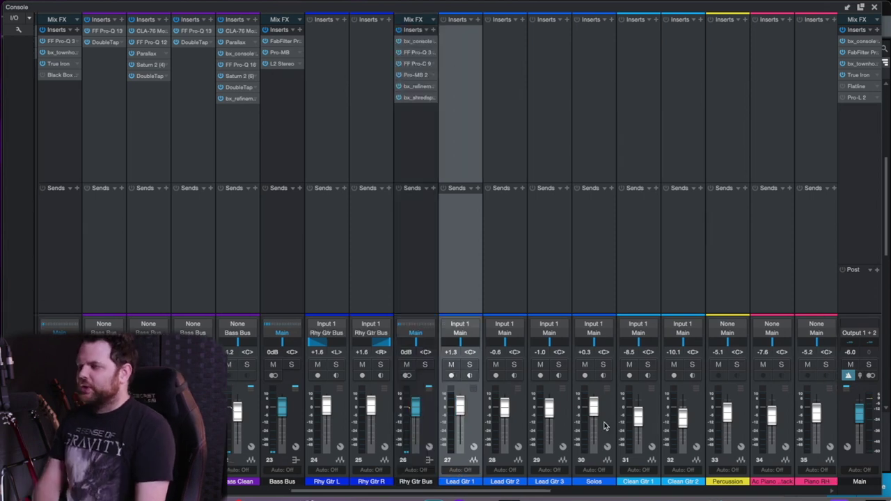
# Add a bus named Lead Gtr Bus for the Lead Gtr 1, Lead Gtr 2, Lead Gtr 3 and Solos channels
pyautogui.keyDown('shift'); pyautogui.click(605, 425); pyautogui.keyUp('shift')
pyautogui.rightClick(604, 426)
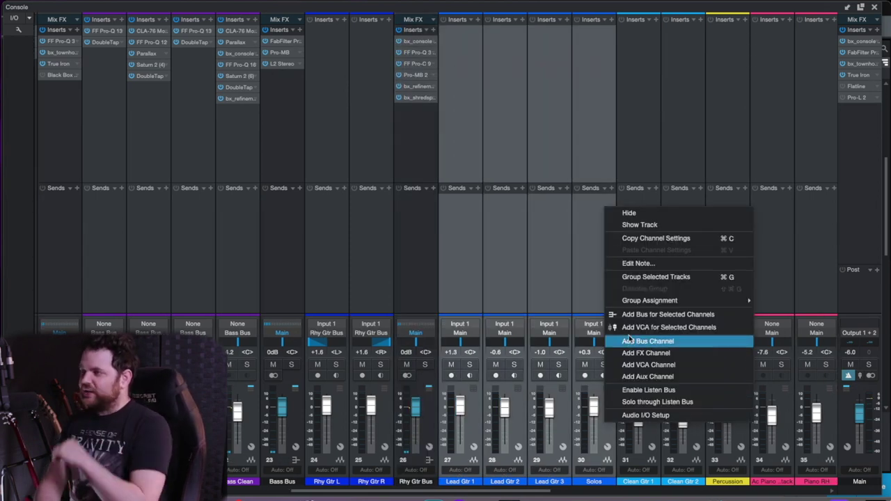
pyautogui.click(639, 315)
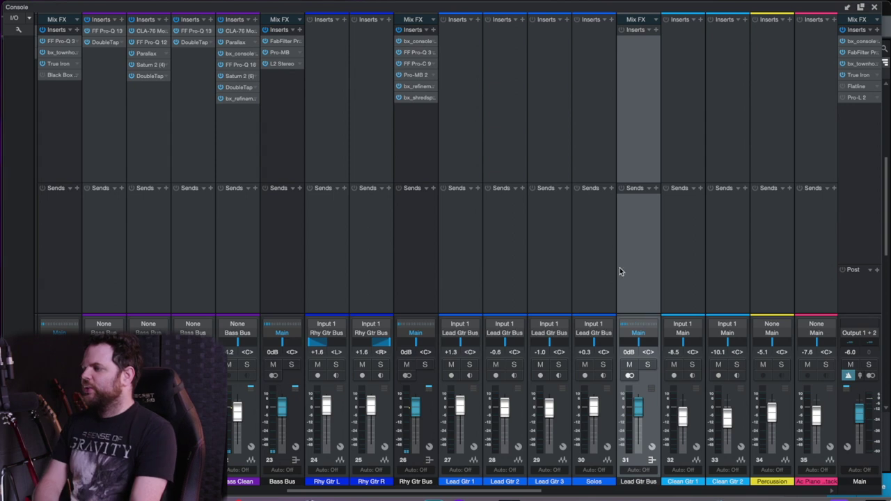
# Add a bus named Clean Gtr Bus for the Clean Gtr 1 and Clean Gtr 2 channels
pyautogui.hscroll(6, 551, 258)
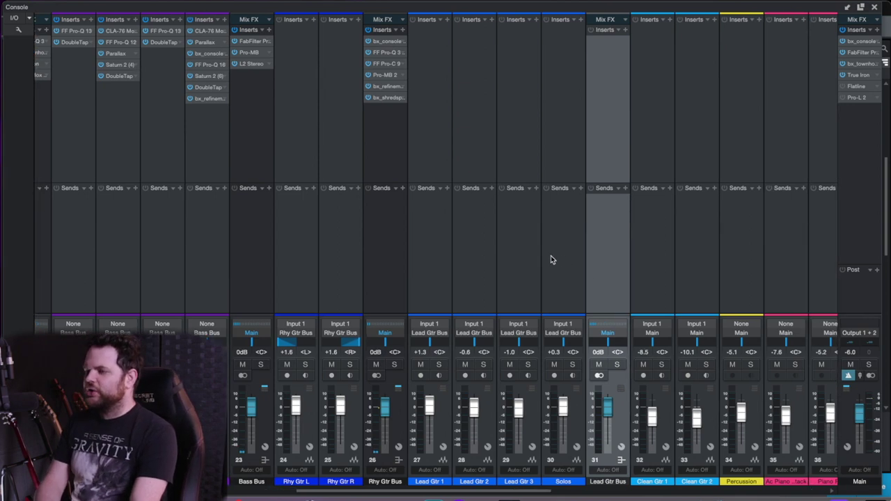
pyautogui.rightClick(528, 418)
pyautogui.click(572, 309)
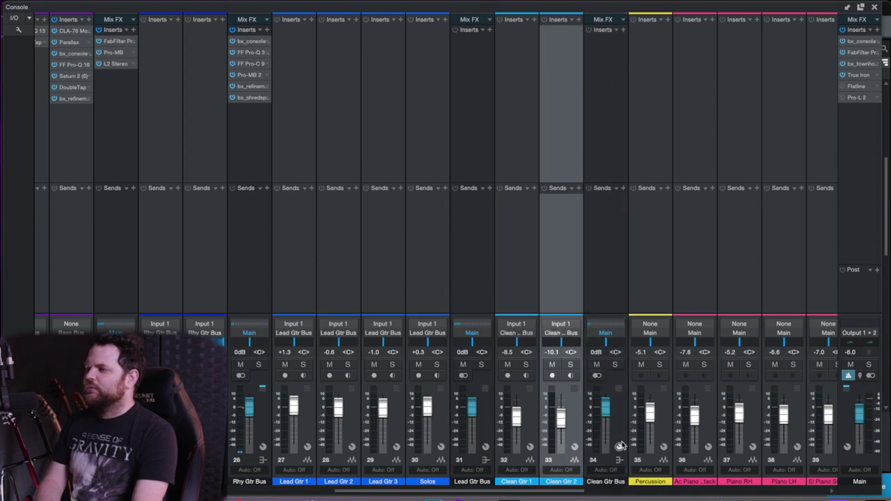
# Group the Clean Gtr, Lead Gtr and Rhy Gtr buses into a bus named Gtr Bus
pyautogui.click(620, 398)
pyautogui.keyDown('super'); pyautogui.click(486, 411); pyautogui.keyUp('super')
pyautogui.keyDown('super'); pyautogui.click(262, 417); pyautogui.keyUp('super')
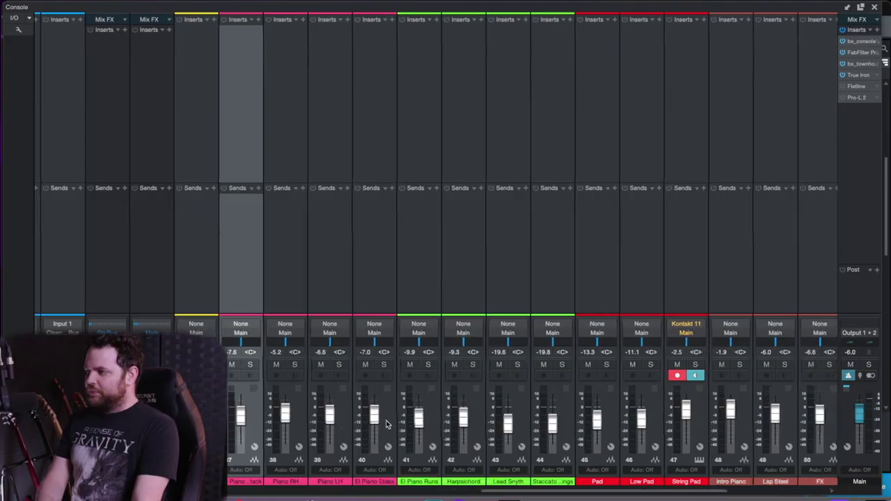
# Add a bus named Keyb Bus for all piano, synth and pad channels up to String Pad
pyautogui.hscroll(3, 388, 425)
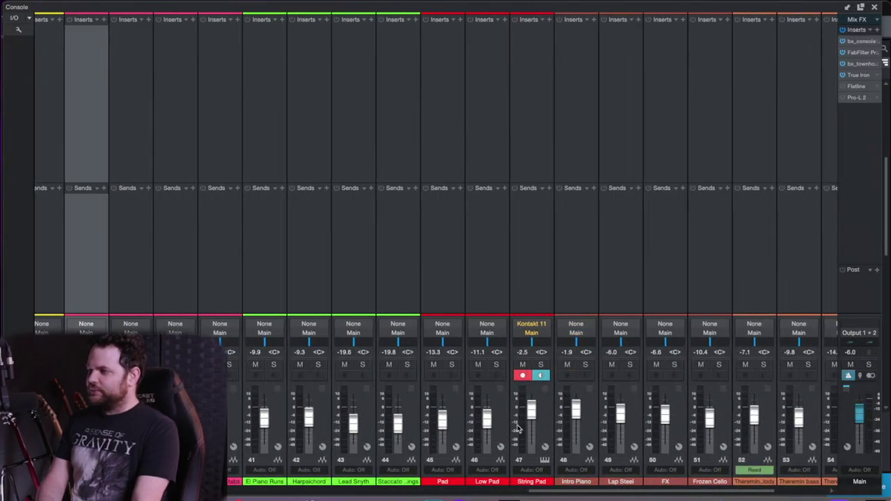
pyautogui.hscroll(-5, 518, 428)
pyautogui.rightClick(453, 428)
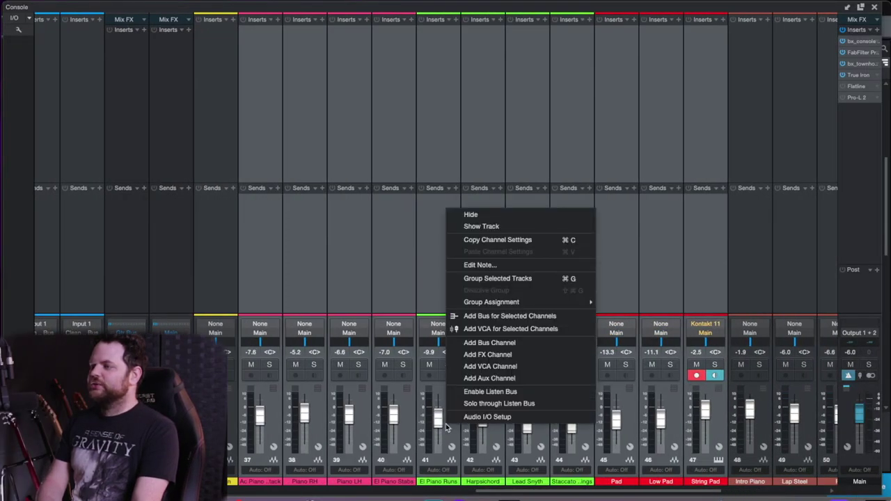
pyautogui.click(498, 315)
# Add a bus named Pad Bus for the Pad, Low Pad and String Pad channels
pyautogui.keyDown('shift'); pyautogui.click(632, 422); pyautogui.keyUp('shift')
pyautogui.rightClick(634, 420)
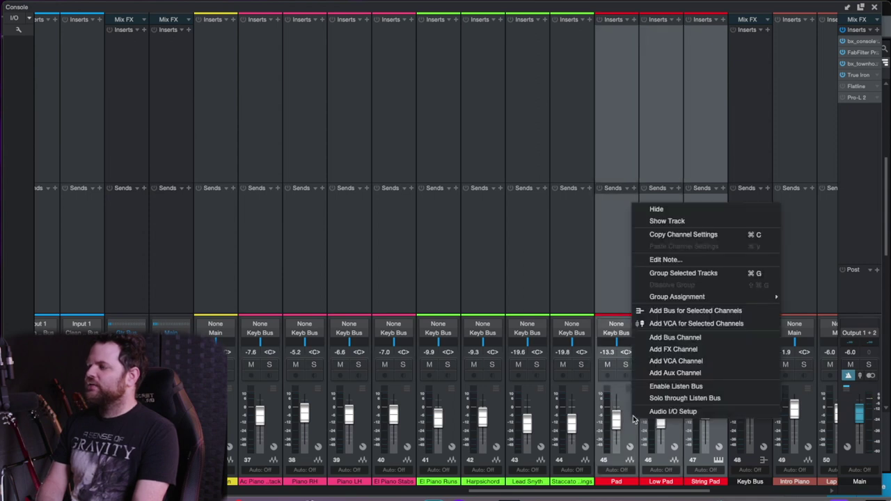
pyautogui.click(677, 312)
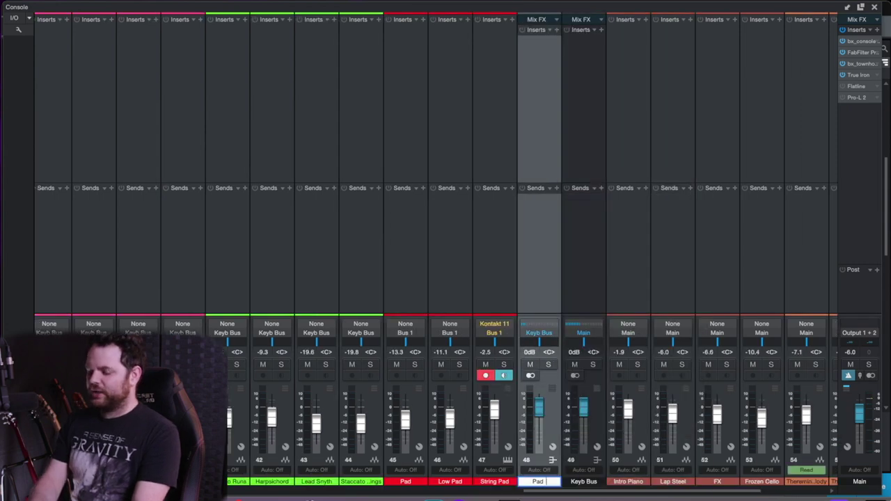
pyautogui.press('Return')
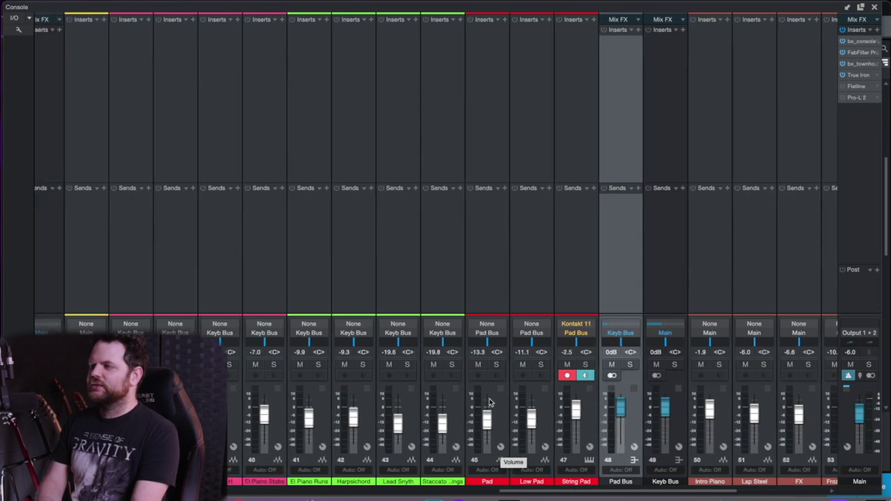
# Name the bus for the four green keyboard channels Synth Bus, and add another bus for the four pink piano channels
pyautogui.write('Synth Bus')
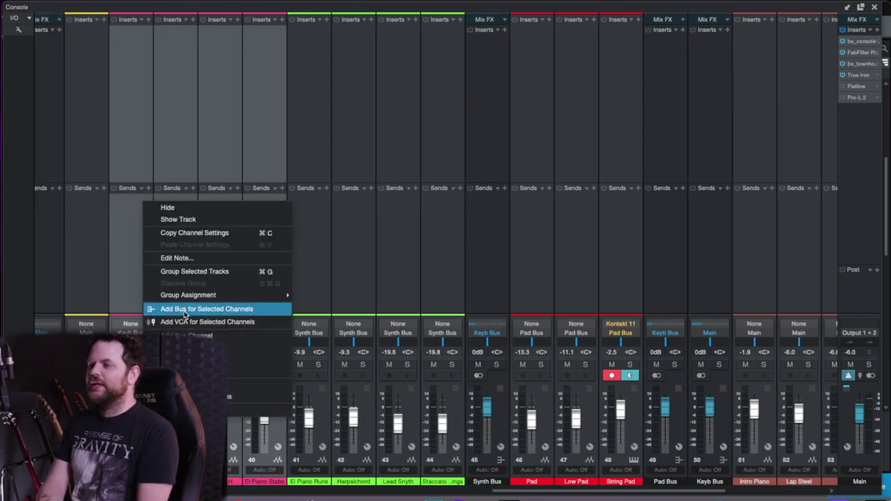
pyautogui.click(185, 310)
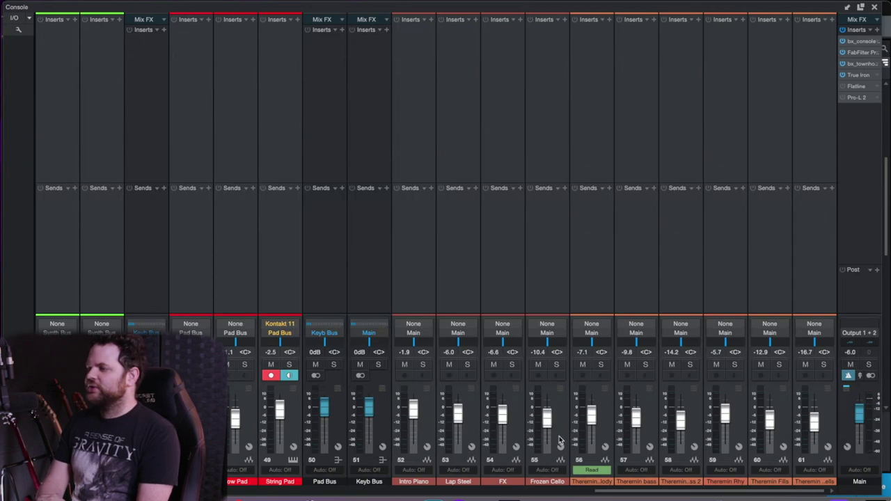
# Add a bus named Intro Bus for the channels from Intro Piano through the last Theremin channel
pyautogui.write('I')
pyautogui.write('ntro Bus')
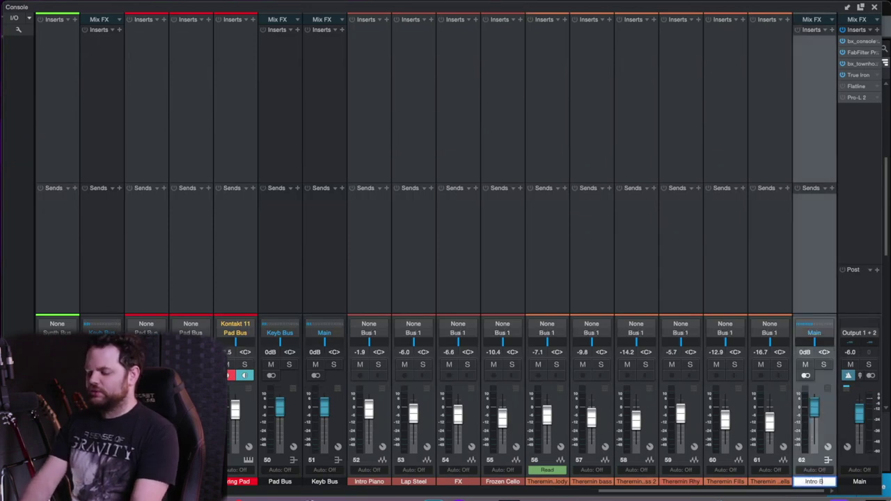
# Add a bus for the six Theremin channels inside Intro Bus and open its name for editing
pyautogui.click(769, 412)
pyautogui.keyDown('shift'); pyautogui.click(567, 411); pyautogui.keyUp('shift')
pyautogui.rightClick(568, 407)
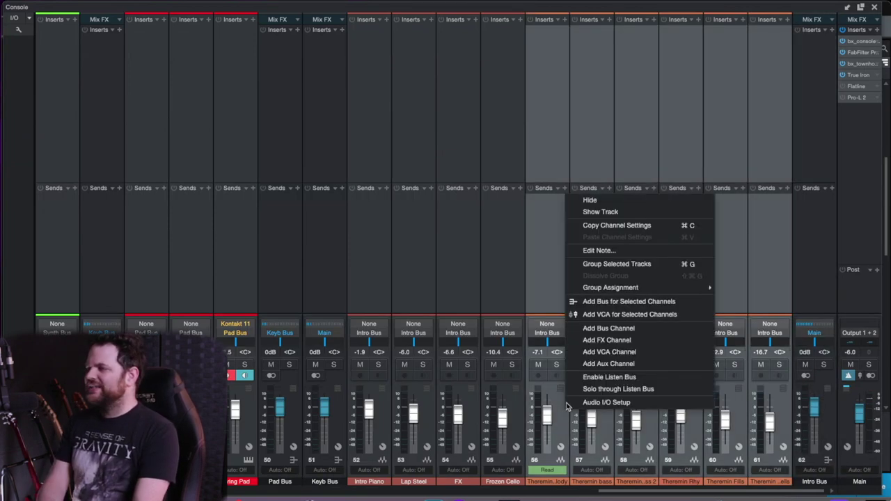
pyautogui.click(598, 302)
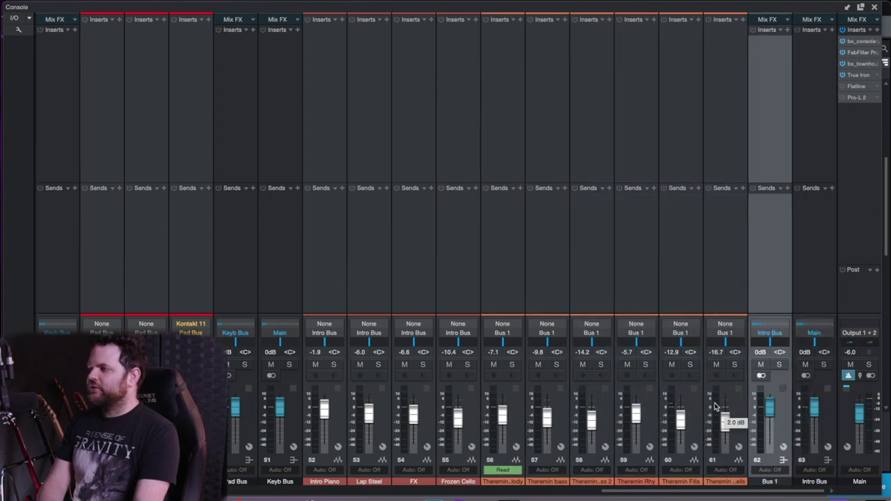
pyautogui.doubleClick(768, 478)
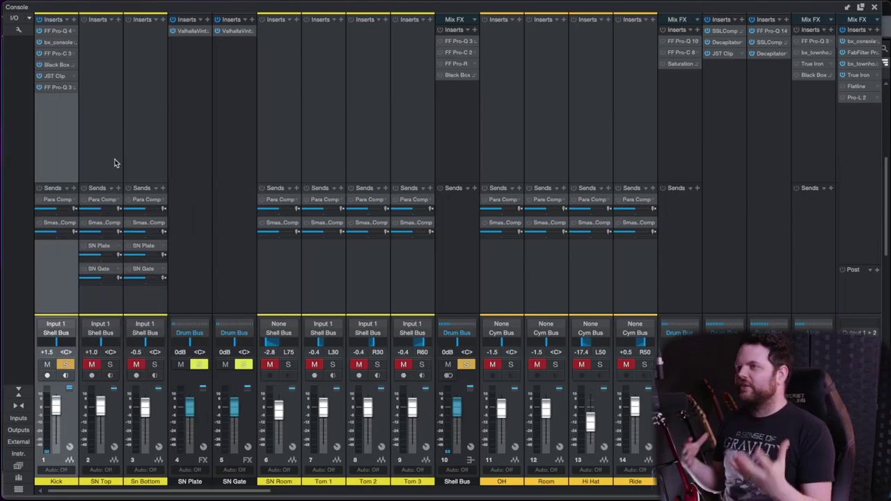
# Open the first Pro-Q EQ on the Kick channel and add a 12 dB/oct low cut at about 27.5 Hz
pyautogui.rightClick(66, 31)
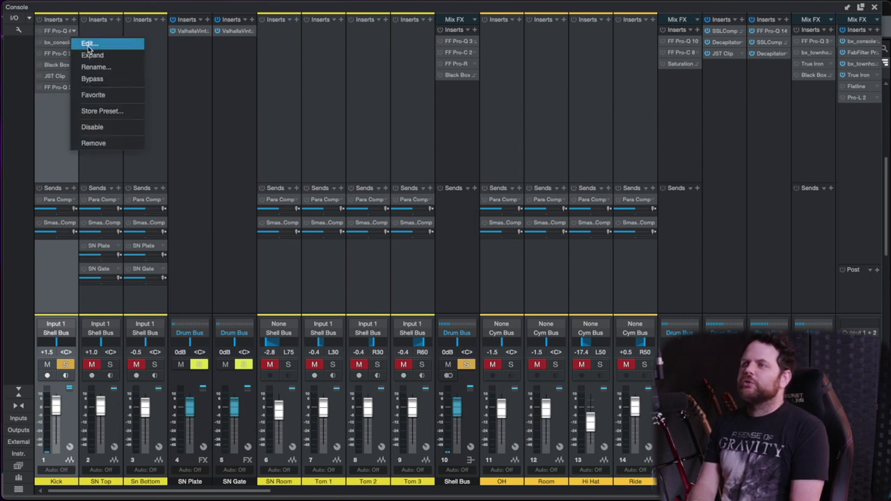
pyautogui.click(216, 150)
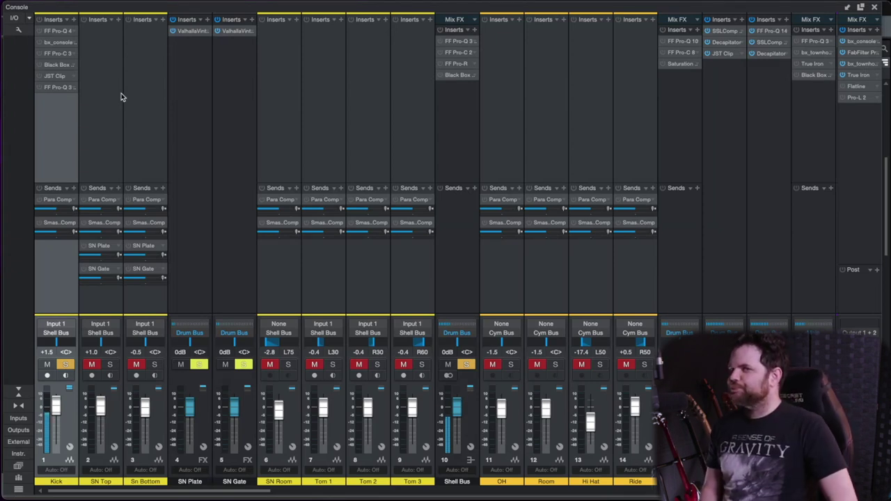
pyautogui.click(72, 32)
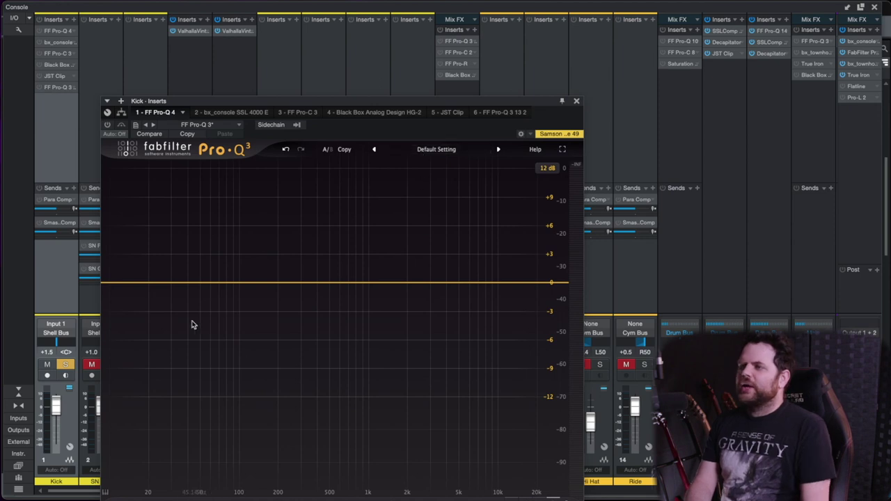
pyautogui.click(161, 281)
pyautogui.moveTo(161, 280); pyautogui.dragTo(167, 281)
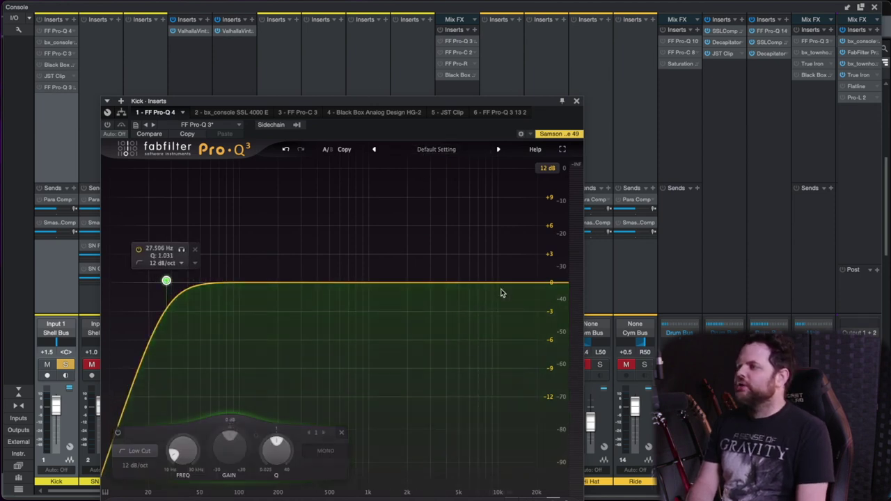
# Add a band above 10 kHz in the kick EQ, make it a High Cut and set its slope to 30 dB/oct
pyautogui.click(512, 284)
pyautogui.click(479, 317)
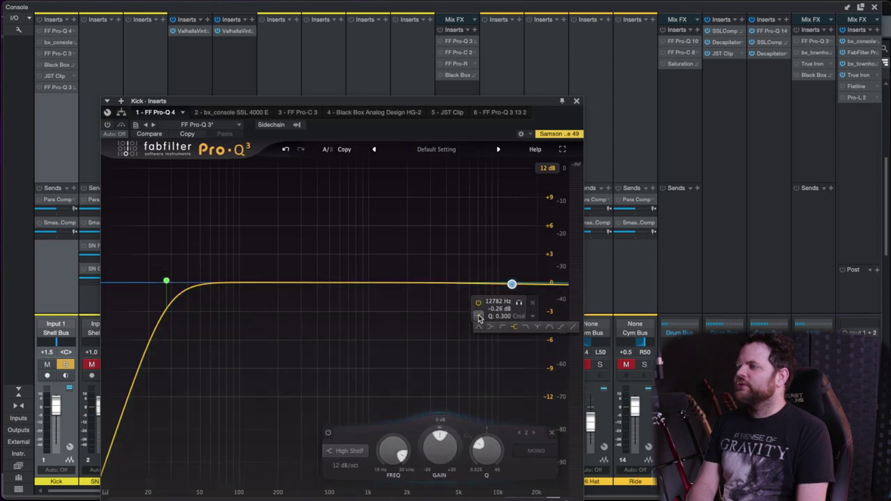
pyautogui.click(524, 328)
pyautogui.click(497, 359)
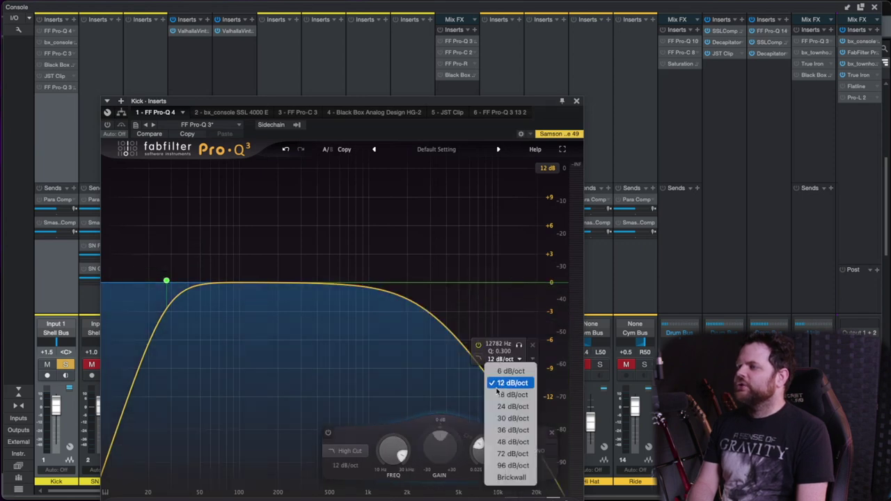
pyautogui.click(507, 416)
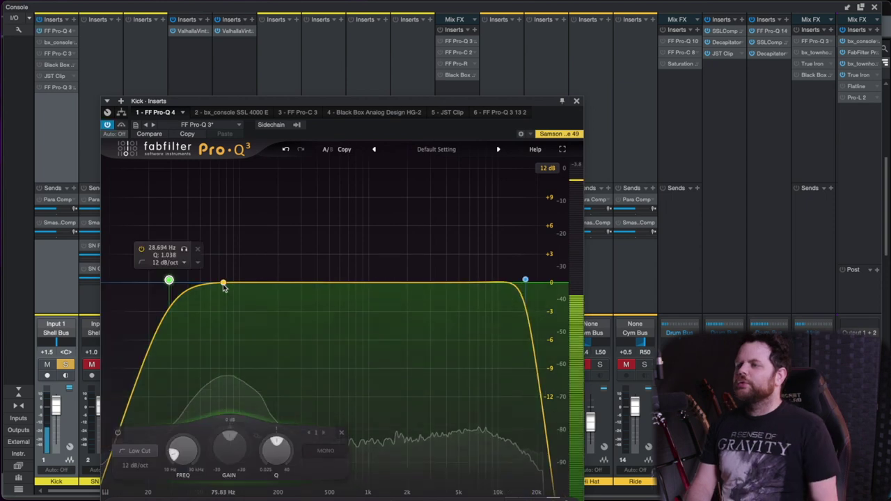
# Boost the kick about 1.1 dB at 76 Hz with a Q of about 2.3, and place another bell band near 201 Hz
pyautogui.moveTo(224, 283); pyautogui.dragTo(224, 272)
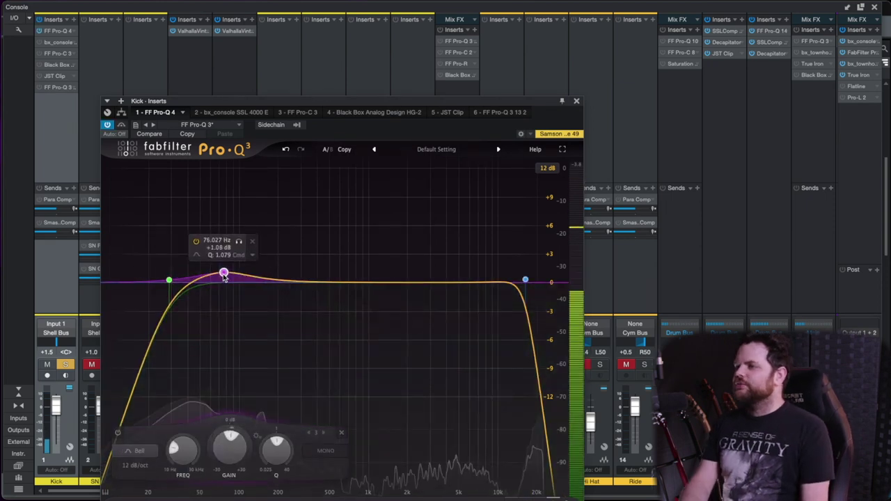
pyautogui.moveTo(279, 446); pyautogui.dragTo(280, 432)
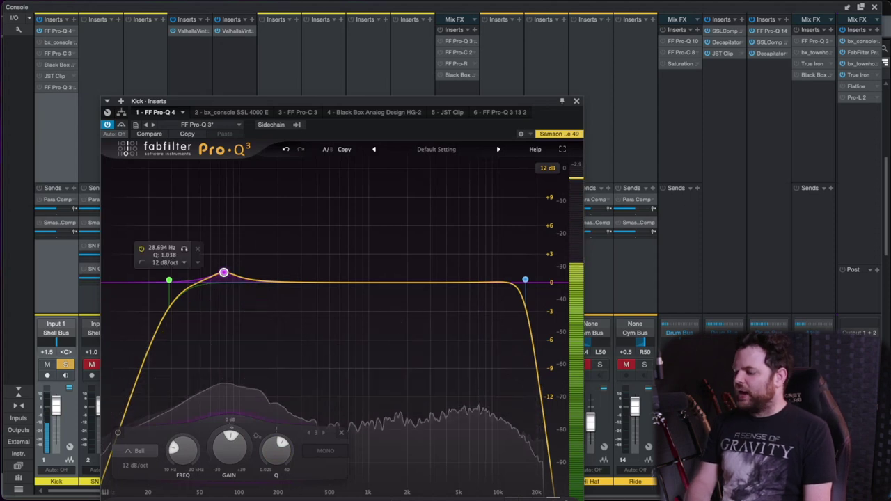
pyautogui.click(278, 283)
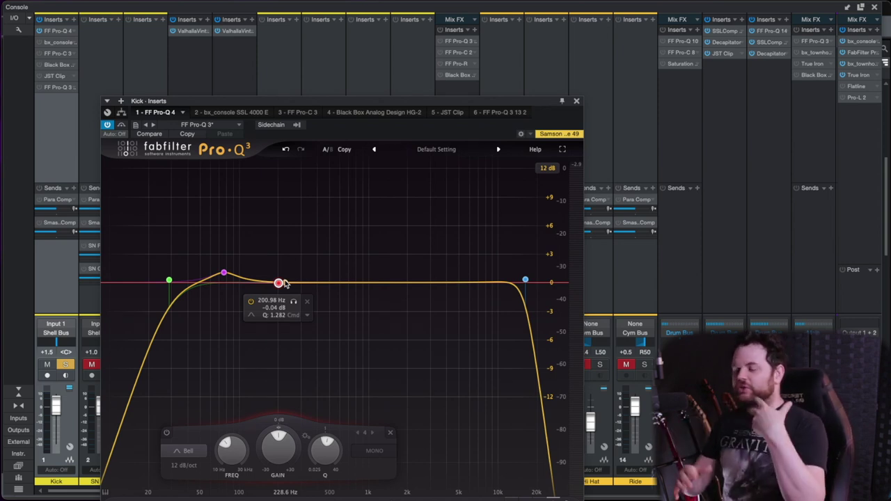
# During playback, add a bell near 568 Hz with a Q of about 32.8 and sweep it, strongly boosted, down to between 100 and 200 Hz
pyautogui.press('space')
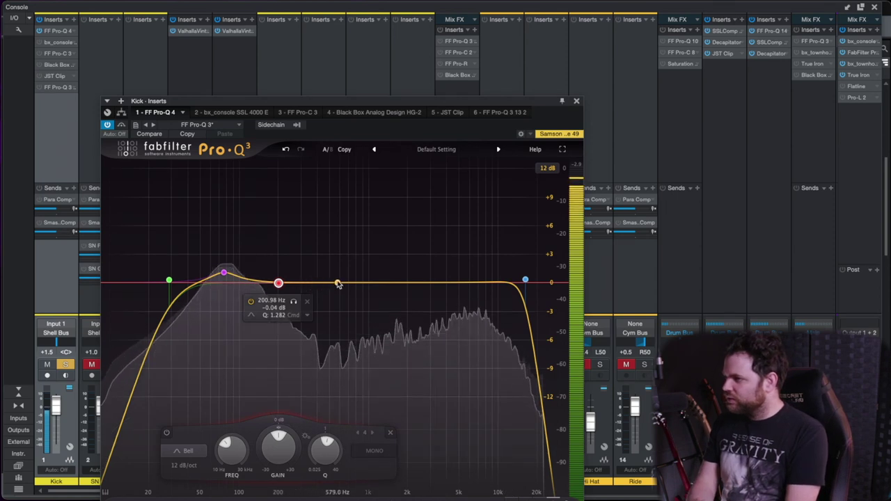
pyautogui.click(337, 281)
pyautogui.moveTo(338, 280); pyautogui.dragTo(337, 283)
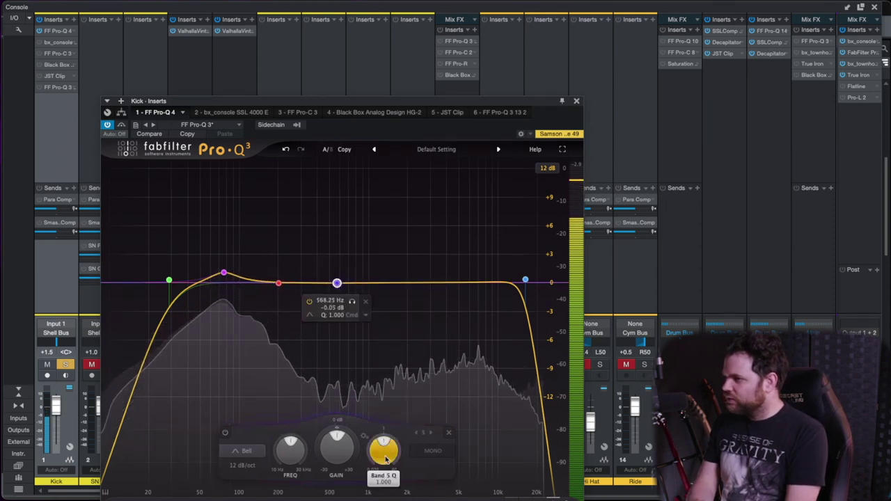
pyautogui.moveTo(385, 453); pyautogui.dragTo(387, 407)
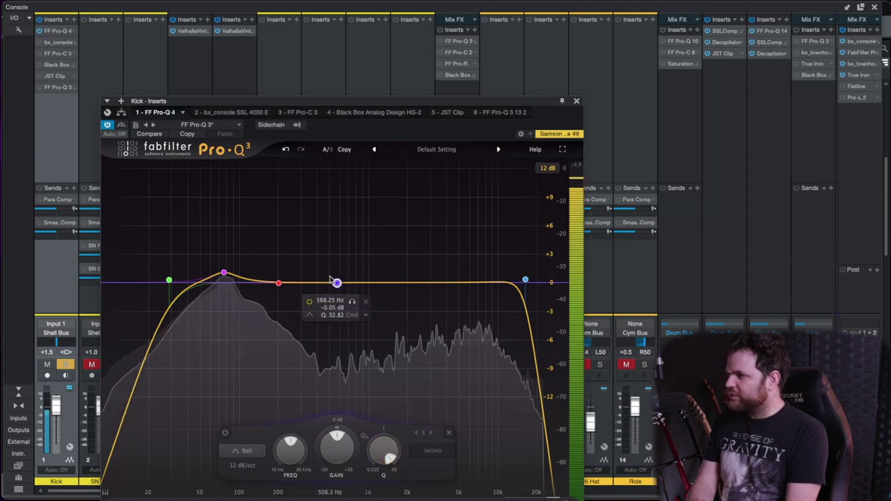
pyautogui.moveTo(337, 284); pyautogui.dragTo(298, 222)
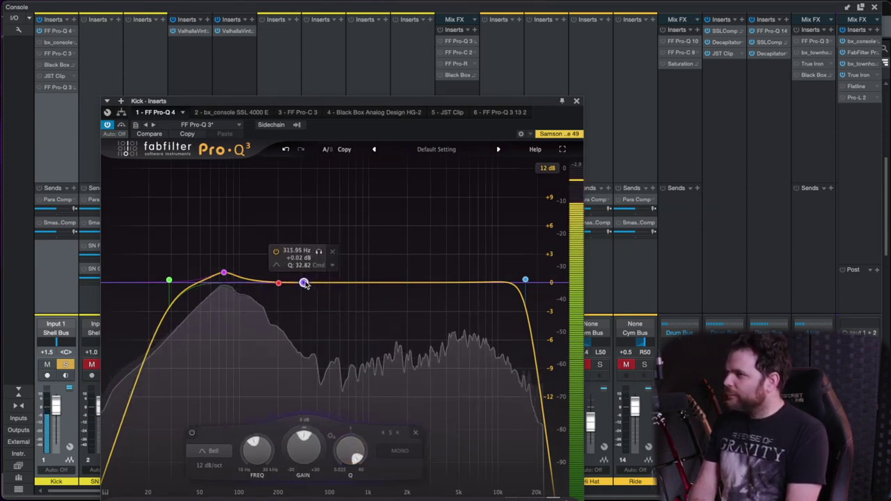
pyautogui.moveTo(313, 288); pyautogui.dragTo(260, 168)
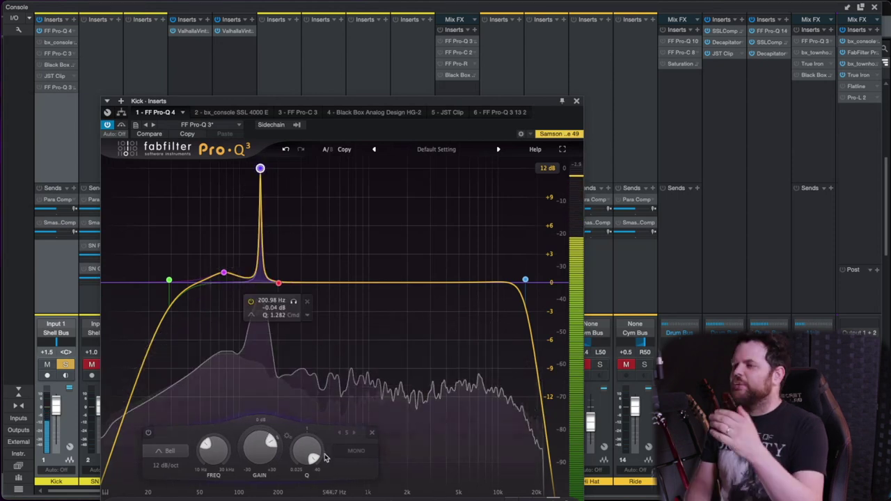
# Turn the narrow boosted band between 100 and 200 Hz into a cut of about 3 dB while auditioning the kick
pyautogui.moveTo(308, 450)
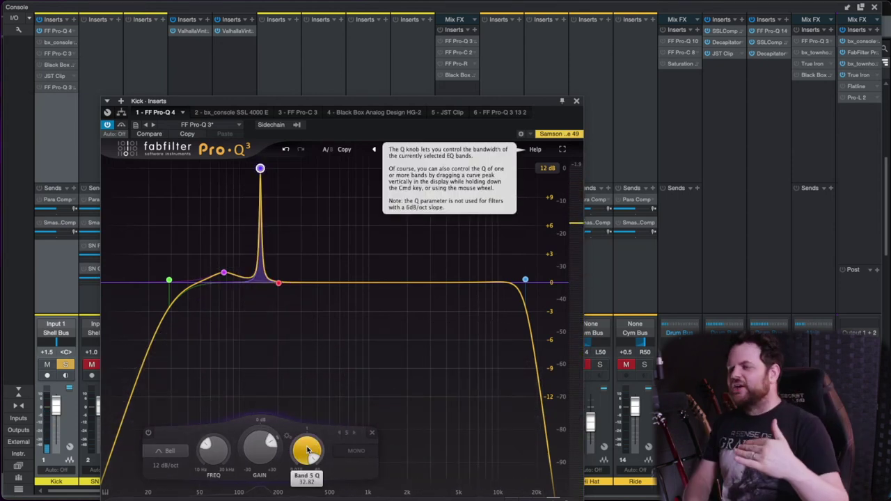
pyautogui.moveTo(302, 451); pyautogui.dragTo(299, 419)
pyautogui.moveTo(254, 448); pyautogui.dragTo(255, 485)
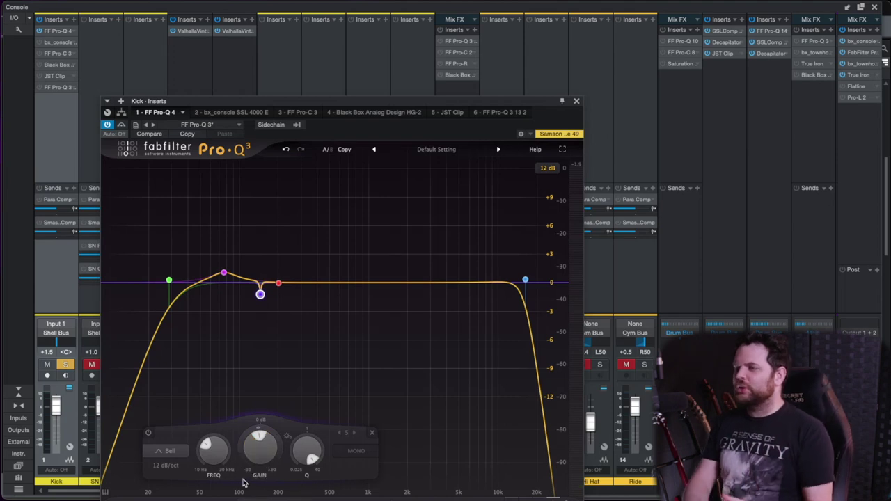
pyautogui.press('space')
pyautogui.moveTo(252, 451); pyautogui.dragTo(255, 462)
pyautogui.press('space')
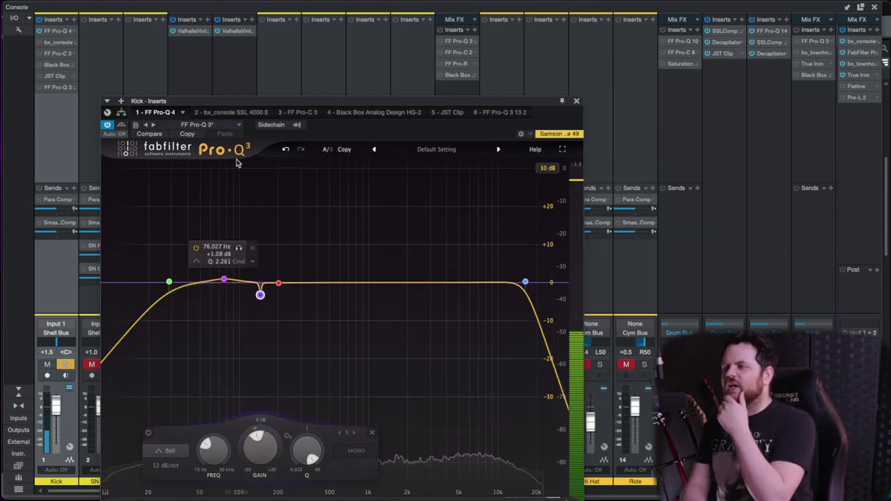
# Bring up the kick's bx_console SSL 4000 E, boost its LMF band about 11 dB near 287 Hz, and enable the plug-in
pyautogui.click(237, 112)
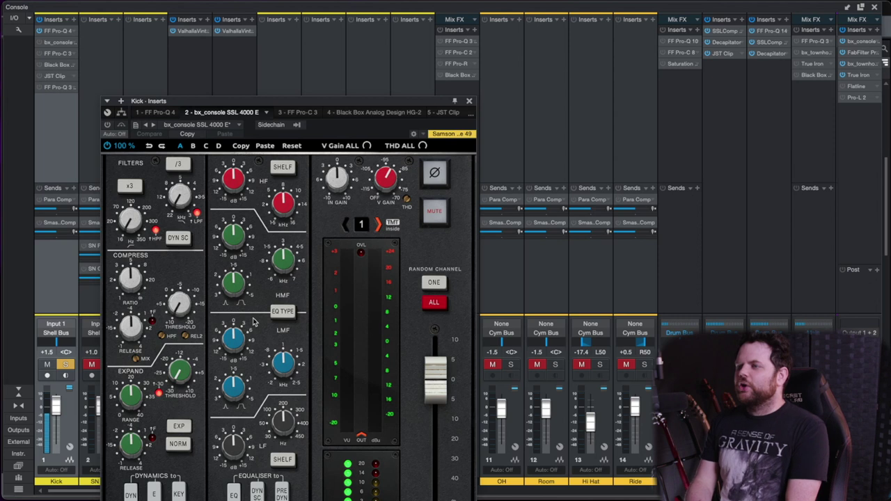
pyautogui.click(231, 338)
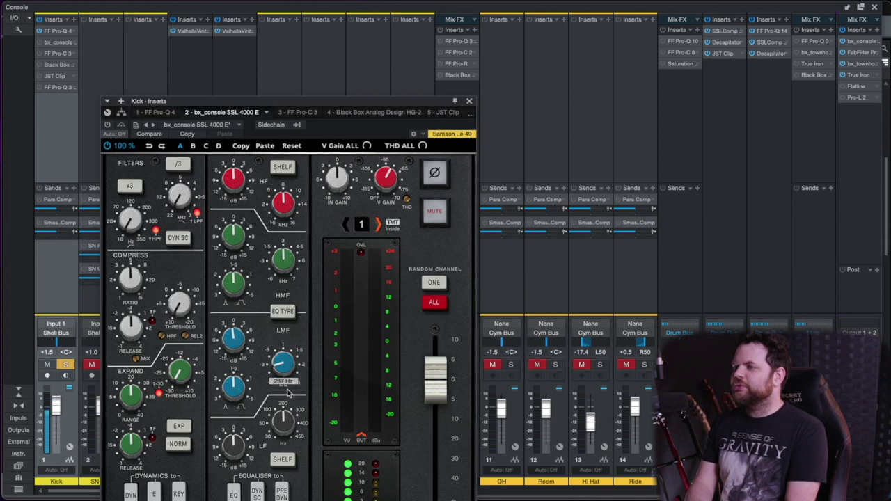
pyautogui.moveTo(247, 103); pyautogui.dragTo(249, 29)
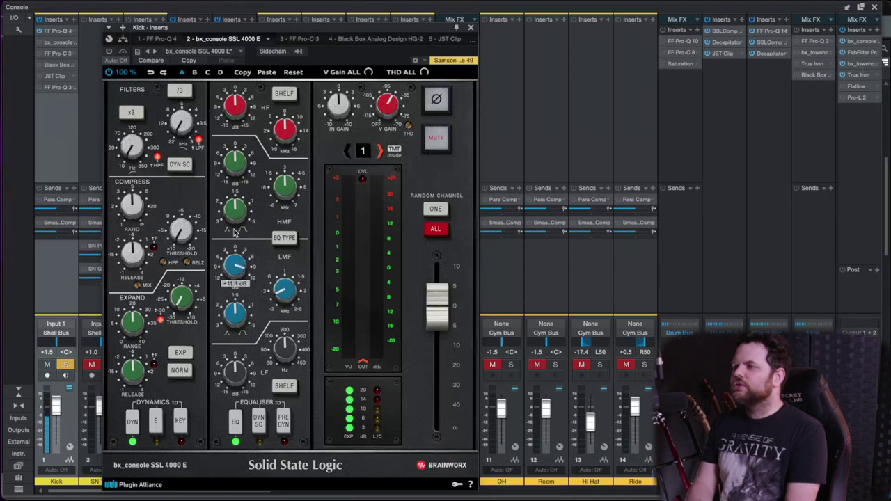
pyautogui.click(109, 51)
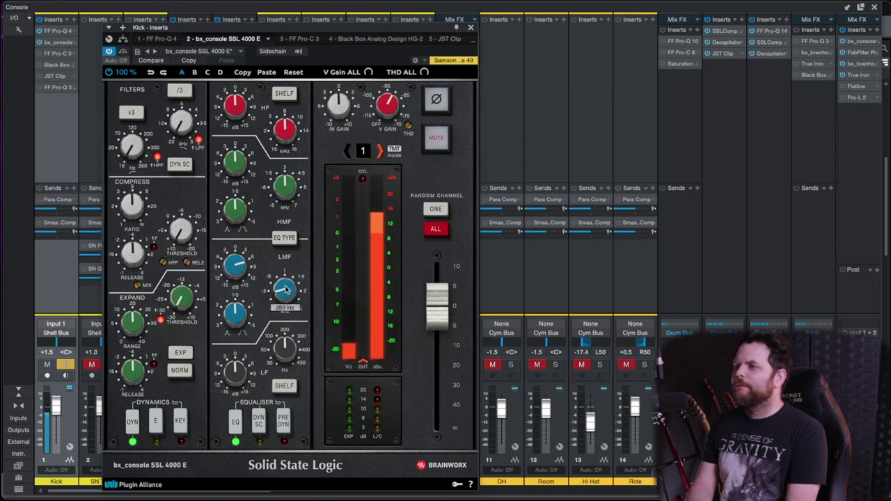
# Sweep the boosted LMF band down past 258 Hz, reduce its gain to a slight cut, and lower the LF band's frequency
pyautogui.moveTo(286, 291); pyautogui.dragTo(286, 293)
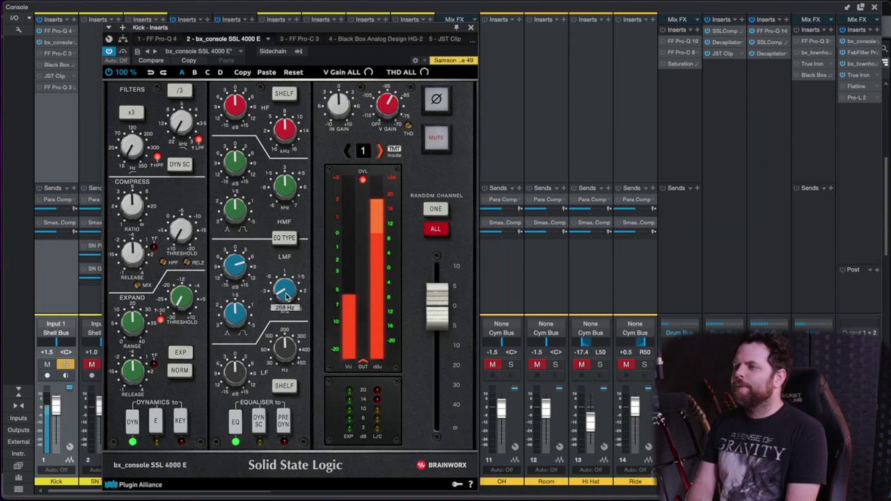
pyautogui.moveTo(286, 296); pyautogui.dragTo(286, 296)
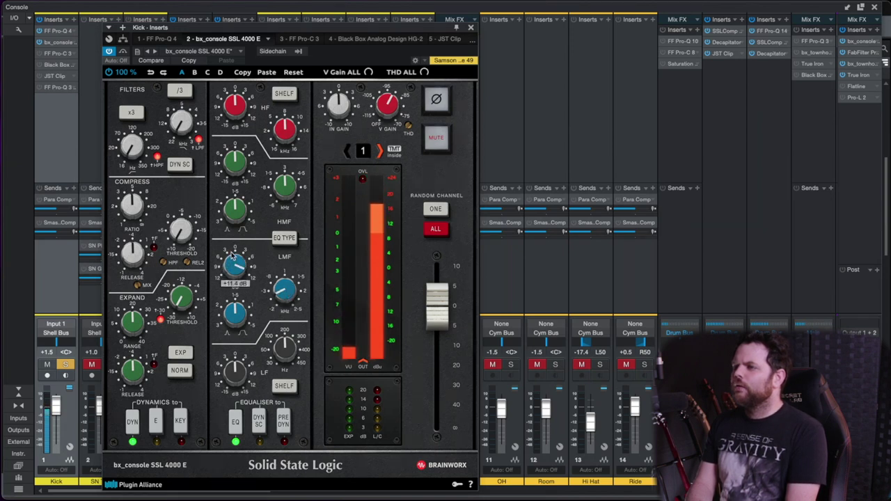
pyautogui.moveTo(282, 294); pyautogui.dragTo(281, 297)
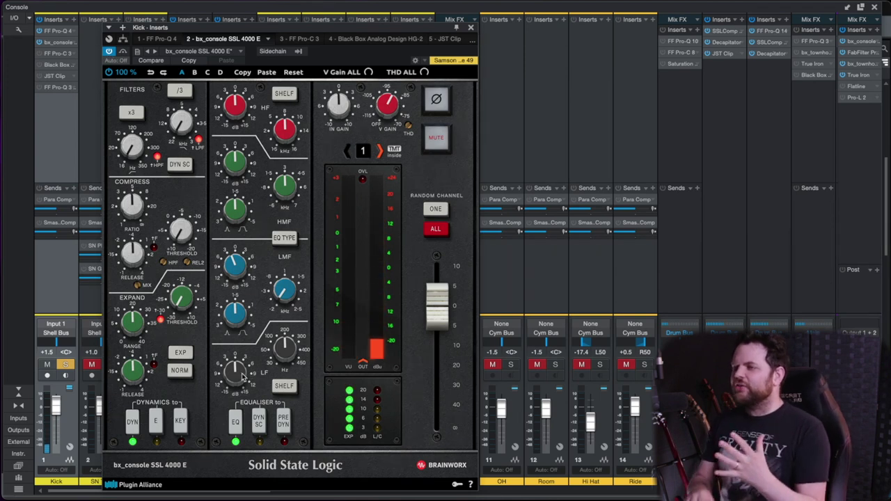
pyautogui.moveTo(291, 342); pyautogui.dragTo(280, 353)
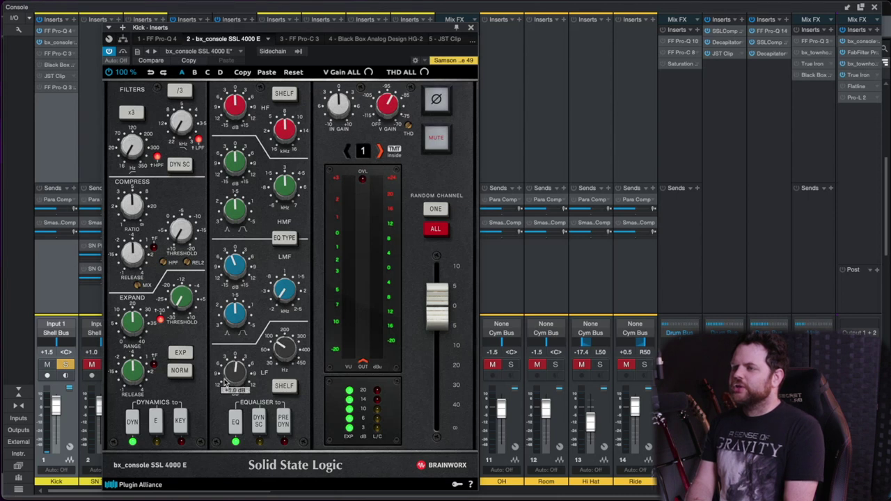
# Boost the HMF band, sweep its frequency around 1.1 kHz, and bring its gain down to a slight cut
pyautogui.moveTo(285, 186)
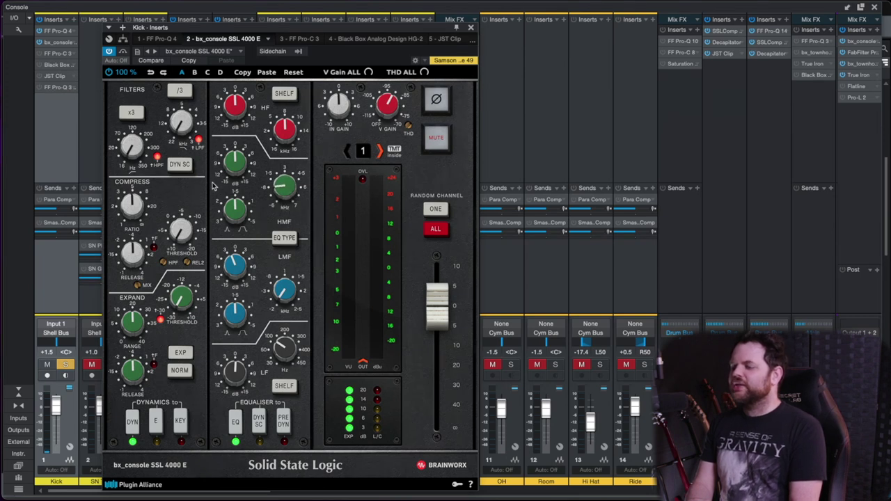
pyautogui.moveTo(234, 167); pyautogui.dragTo(240, 139)
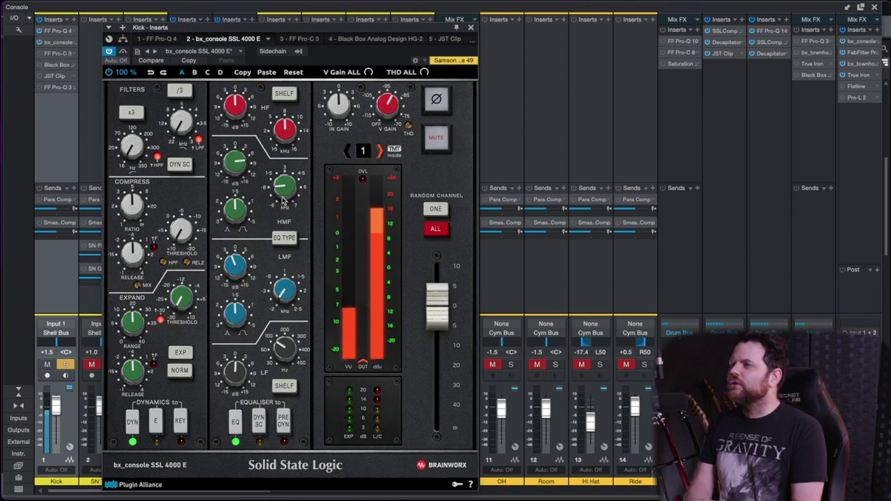
pyautogui.scroll(3, 283, 197)
pyautogui.moveTo(284, 197); pyautogui.dragTo(284, 190)
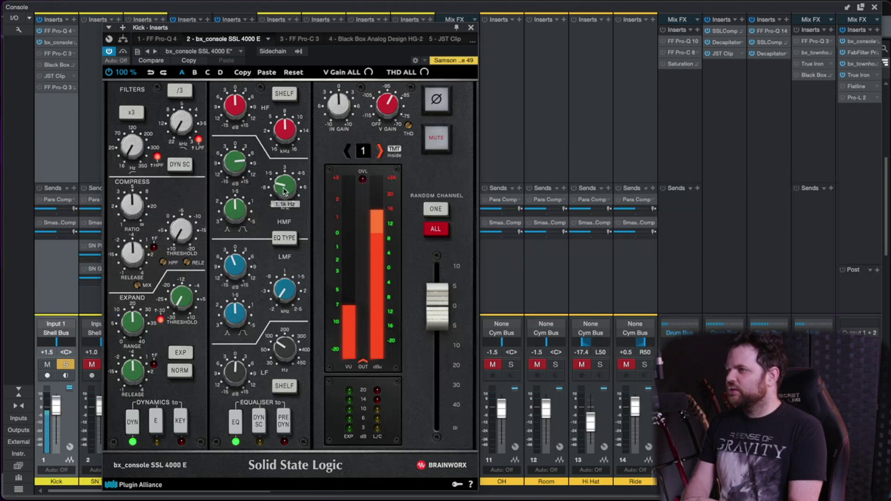
pyautogui.moveTo(235, 184)
pyautogui.moveTo(234, 185); pyautogui.dragTo(234, 192)
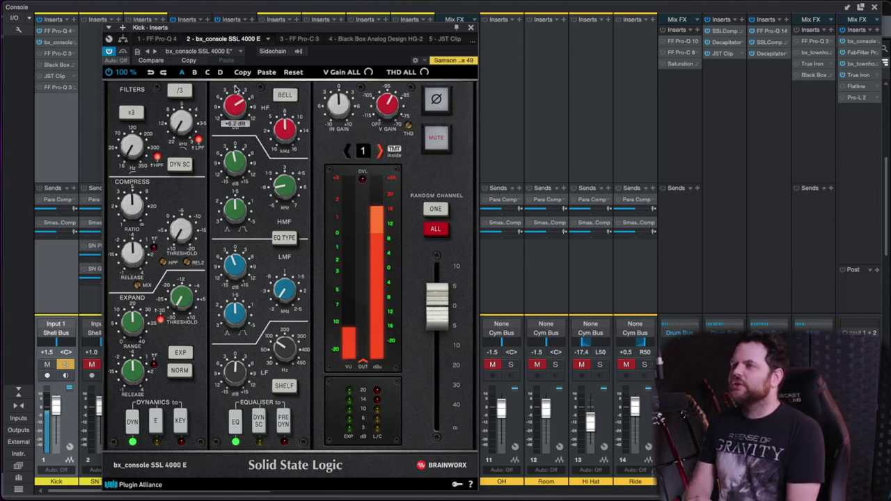
# Try different HF bell boosts up to the maximum, settle at about 5 dB, and bypass the SSL channel strip for comparison
pyautogui.moveTo(236, 105); pyautogui.dragTo(236, 93)
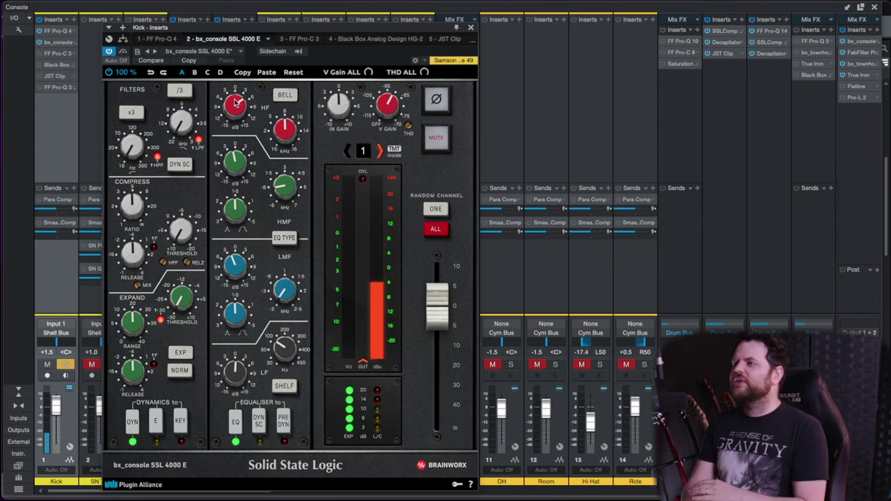
pyautogui.moveTo(236, 108); pyautogui.dragTo(235, 73)
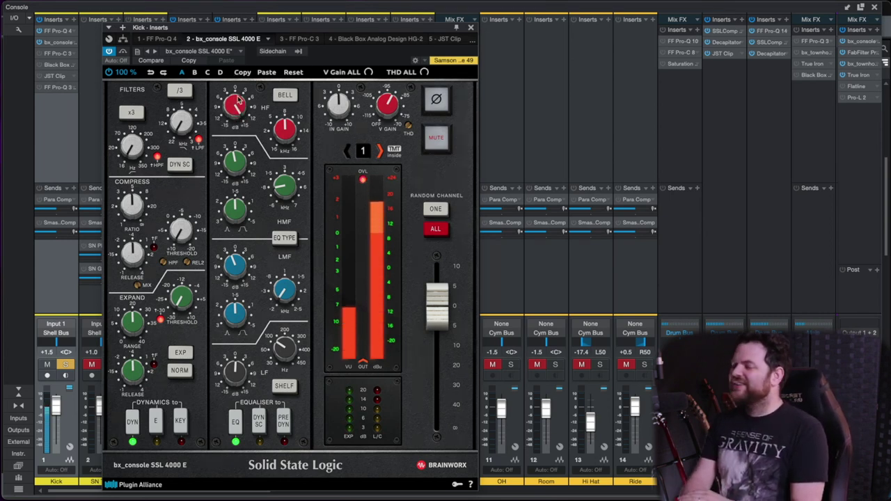
pyautogui.moveTo(236, 105); pyautogui.dragTo(236, 125)
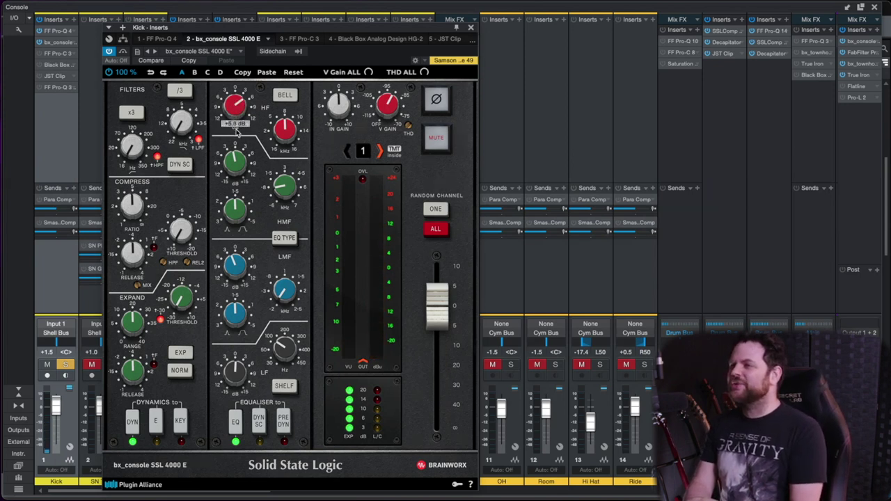
pyautogui.moveTo(237, 107); pyautogui.dragTo(237, 112)
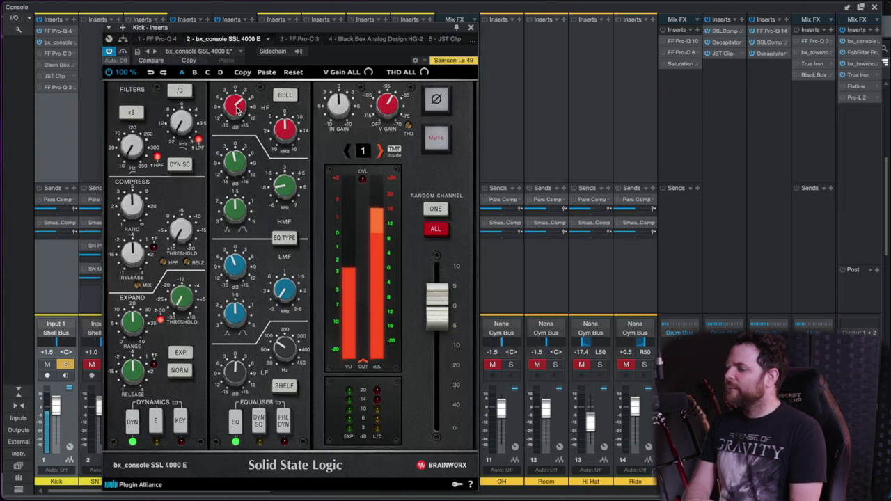
pyautogui.click(109, 52)
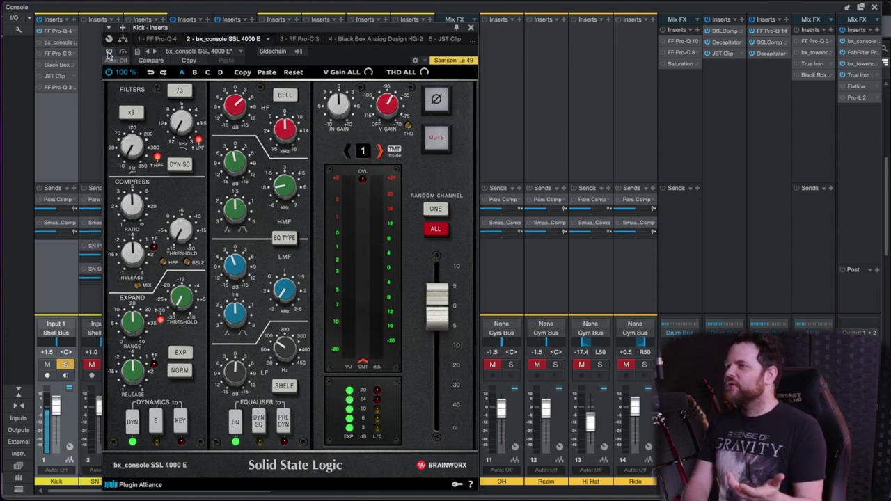
# Re-enable the kick's SSL channel strip and add a bell boost of about 2.4 dB near 3.5 kHz in its first Pro-Q
pyautogui.click(109, 53)
pyautogui.moveTo(234, 113)
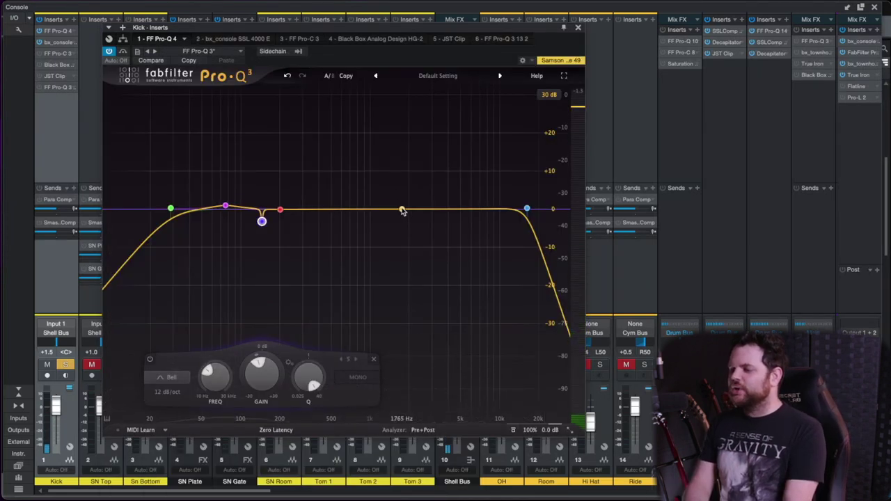
pyautogui.moveTo(402, 210); pyautogui.dragTo(441, 201)
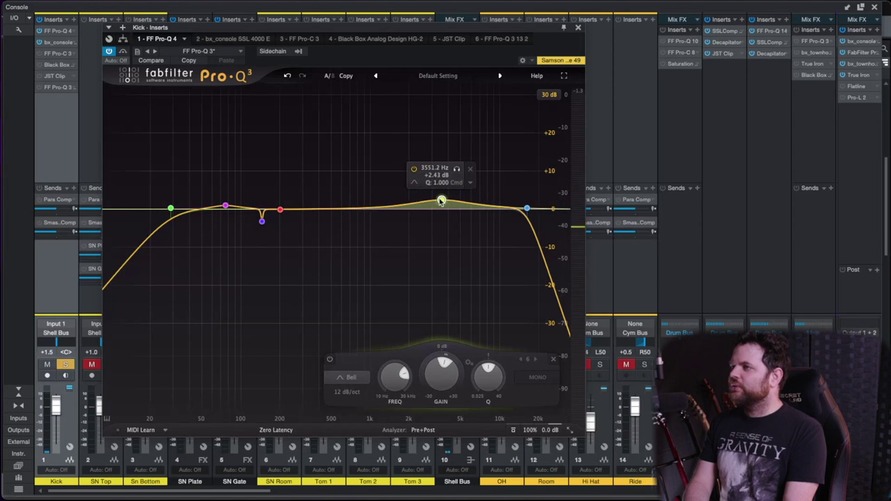
pyautogui.moveTo(484, 379); pyautogui.dragTo(485, 356)
pyautogui.press('space')
pyautogui.moveTo(441, 201)
pyautogui.mouseDown()
pyautogui.moveTo(426, 134)
pyautogui.moveTo(438, 199)
pyautogui.moveTo(449, 197)
pyautogui.moveTo(452, 142)
pyautogui.moveTo(420, 136)
pyautogui.moveTo(423, 200)
pyautogui.moveTo(436, 202)
pyautogui.mouseUp()
pyautogui.moveTo(480, 380); pyautogui.dragTo(479, 374)
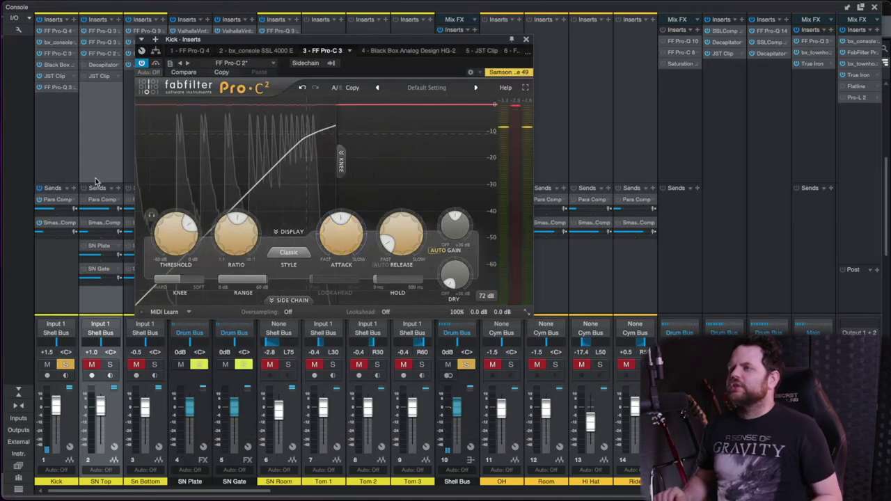
# Lower the threshold of the kick's Pro-C 2 for light compression
pyautogui.moveTo(339, 229)
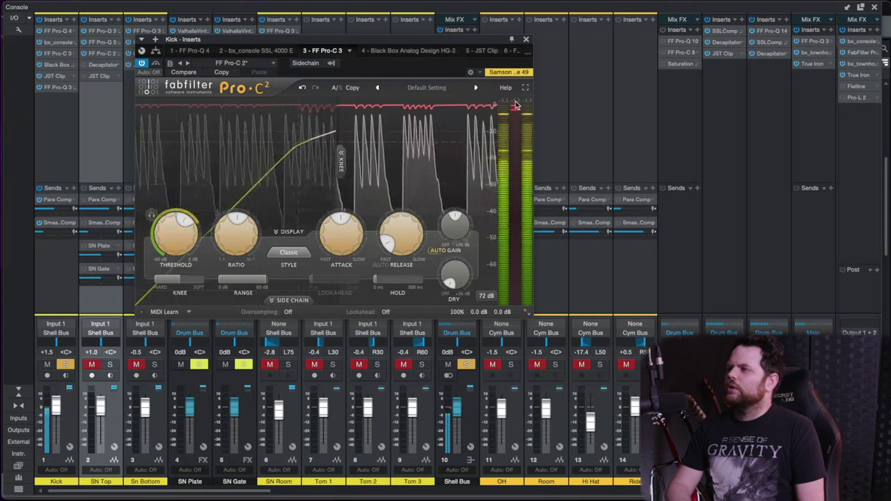
pyautogui.moveTo(194, 237)
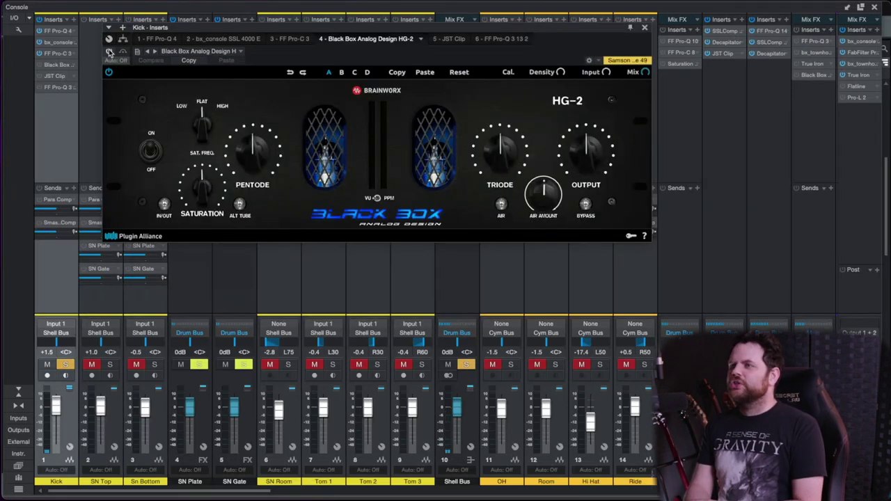
# Enable the kick's Black Box HG-2 with saturation and Air switched in, reduce the air amount, and compare it with bypass
pyautogui.click(109, 52)
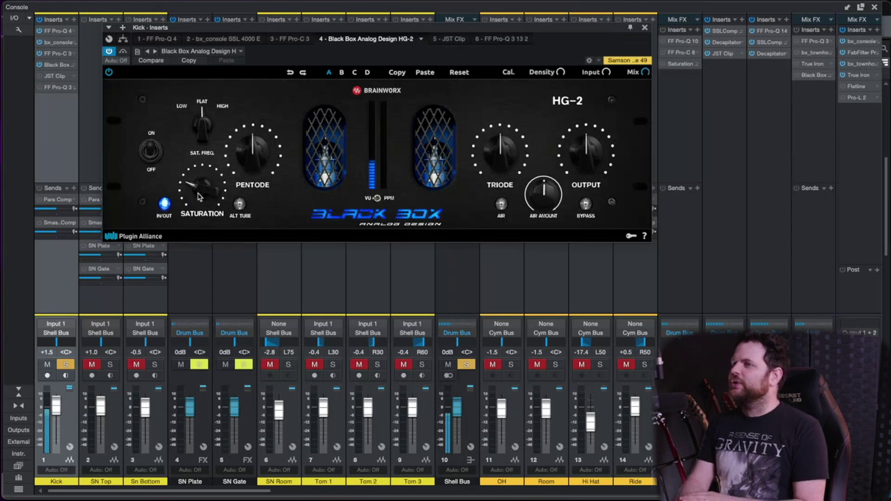
pyautogui.click(109, 53)
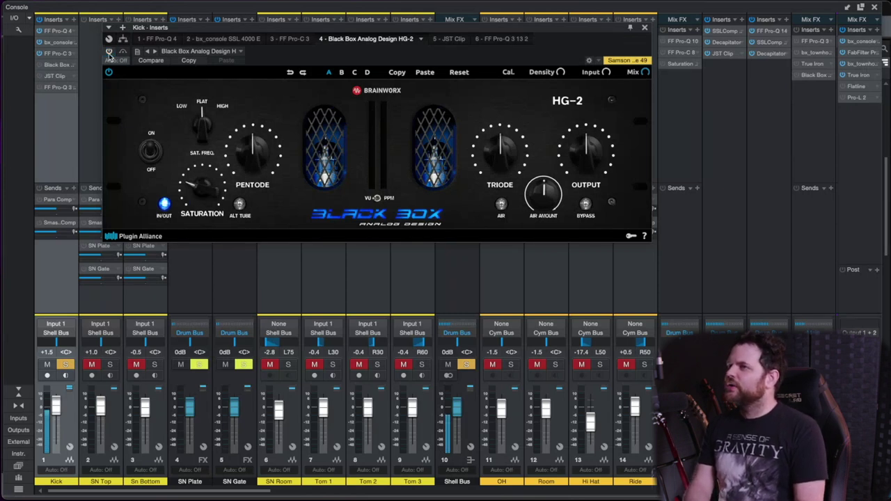
pyautogui.click(109, 52)
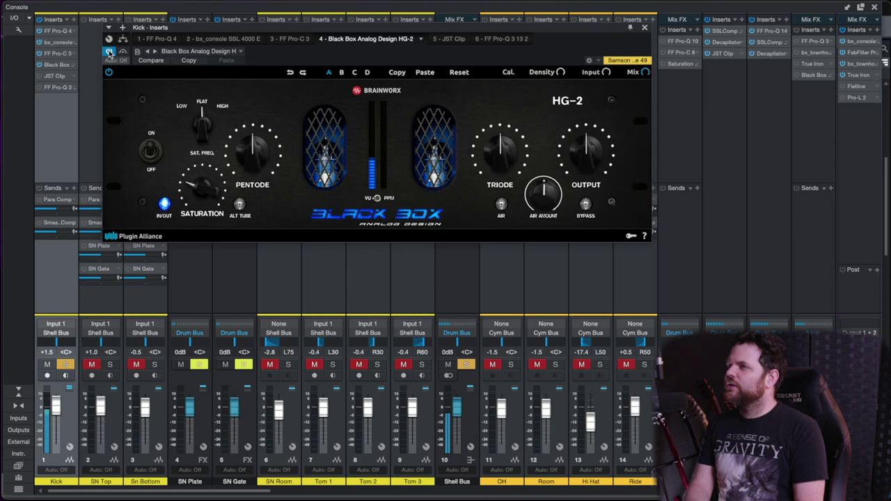
pyautogui.click(501, 203)
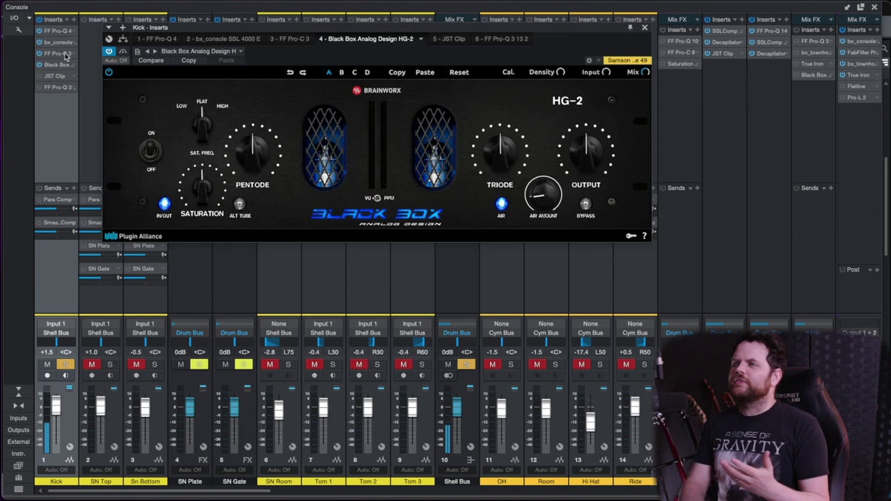
pyautogui.click(110, 52)
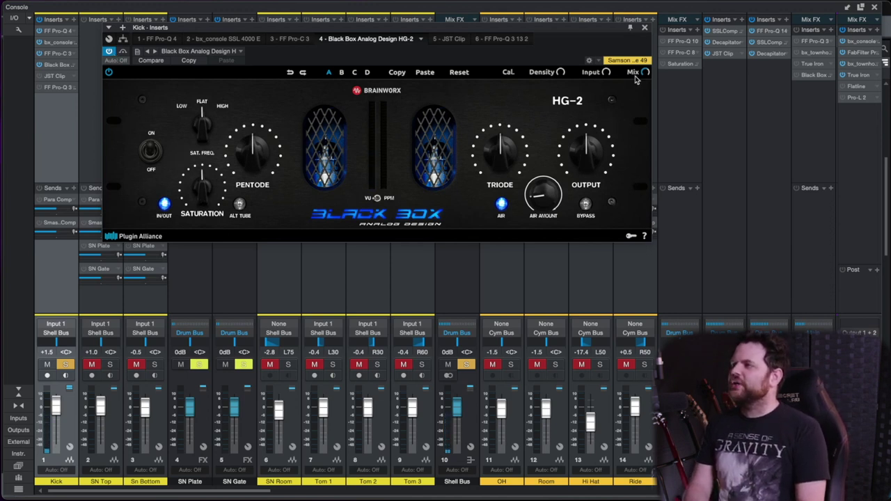
# Bring up JST Clip on the kick, enable it for light clipping, and compare it with bypass
pyautogui.click(447, 40)
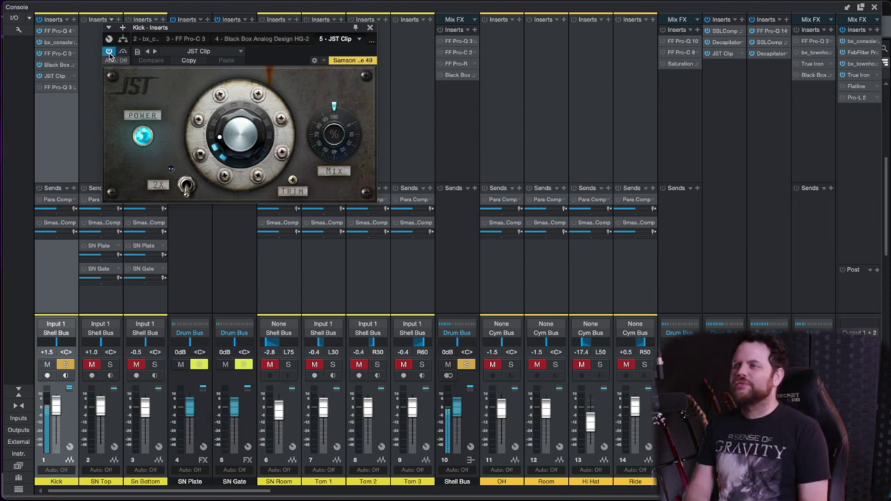
pyautogui.click(371, 44)
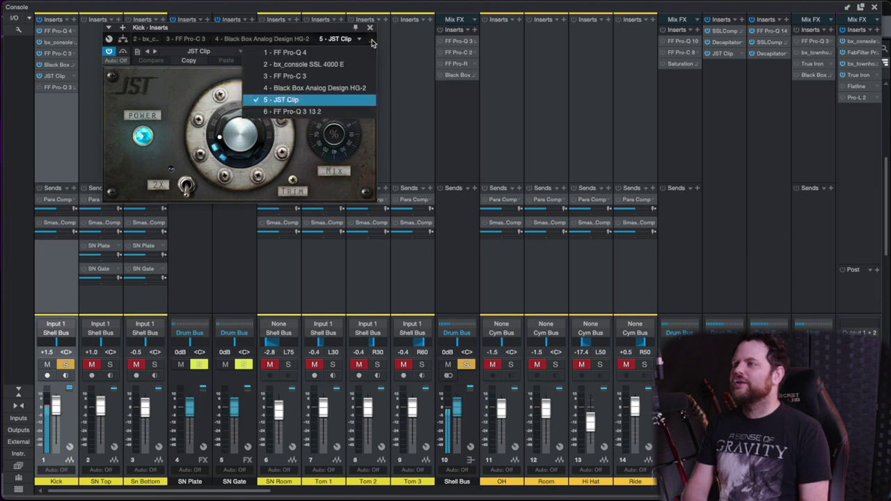
pyautogui.click(315, 104)
# Enable the kick's final Pro-Q 3 insert and add a very slight cut in the low end during playback
pyautogui.click(373, 40)
pyautogui.click(325, 116)
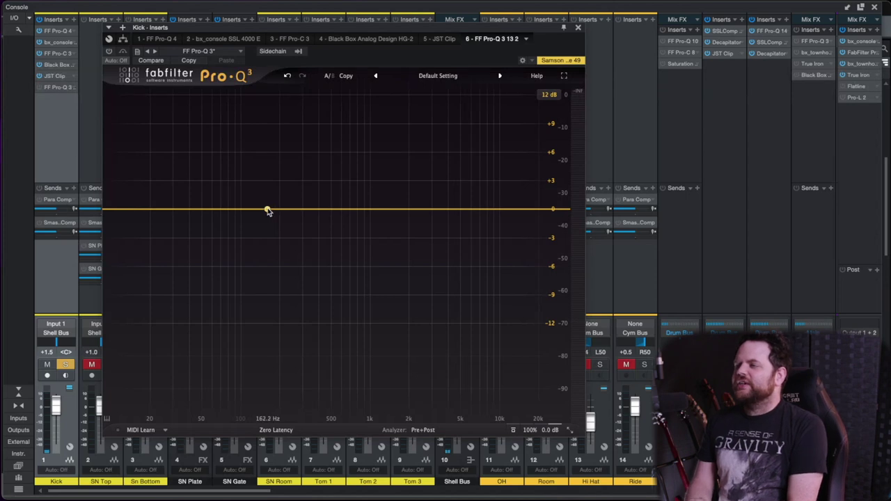
pyautogui.press('space')
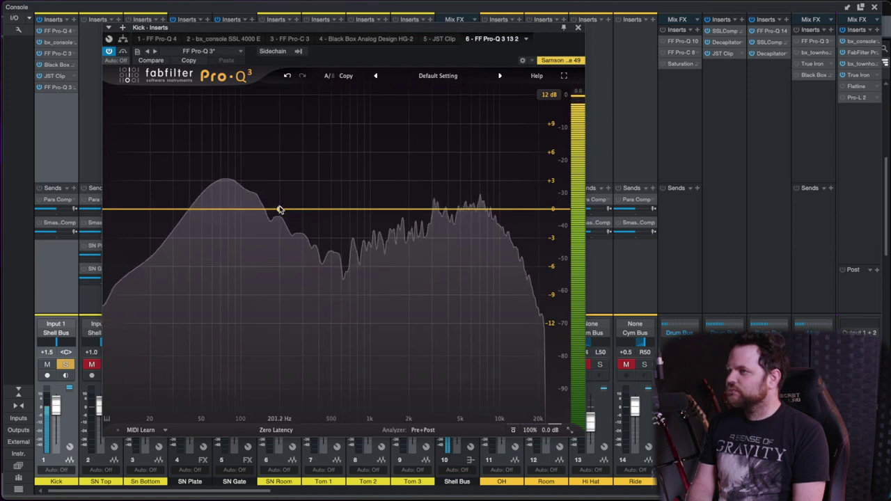
pyautogui.moveTo(229, 210); pyautogui.dragTo(227, 215)
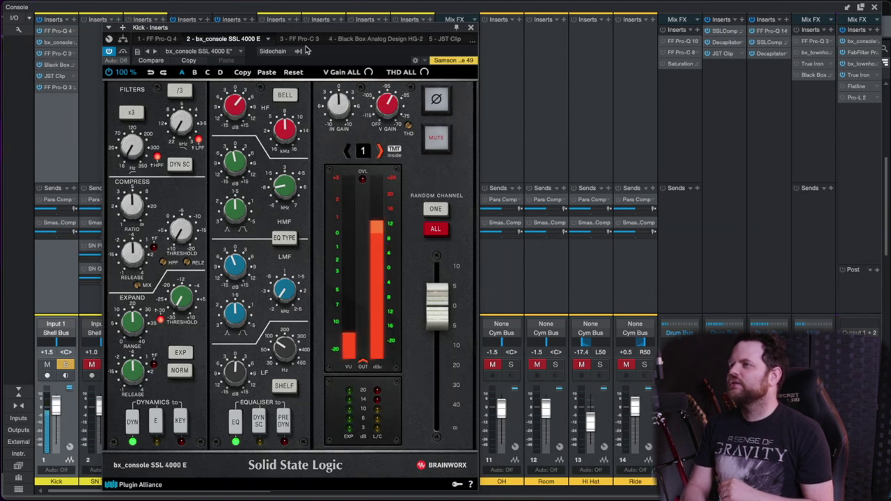
# Switch off Air on the kick's Black Box HG-2 and close the kick's insert window
pyautogui.click(348, 39)
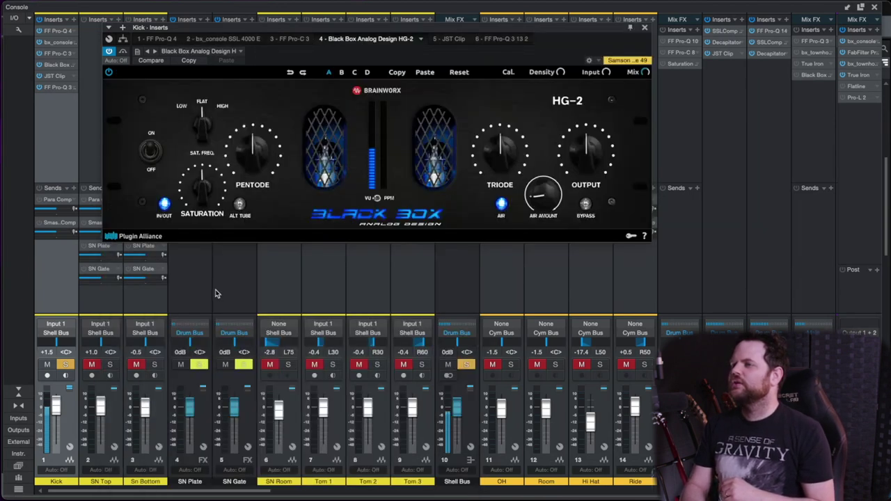
pyautogui.click(501, 203)
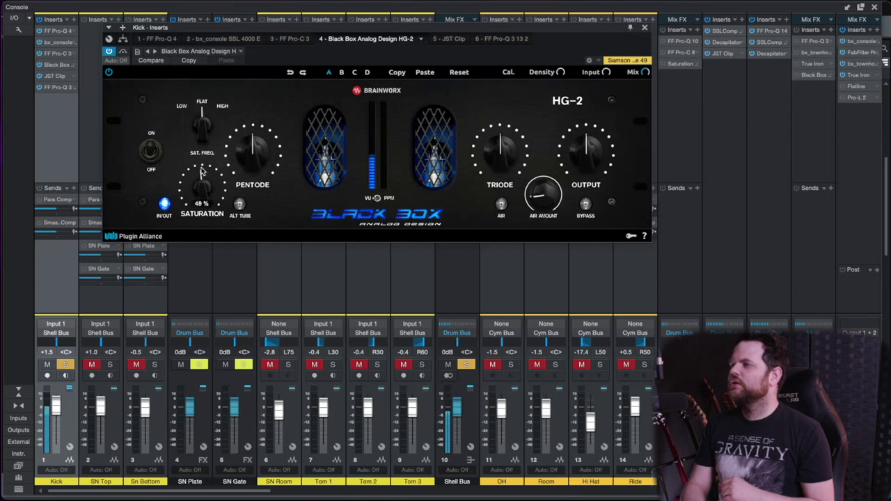
pyautogui.click(645, 28)
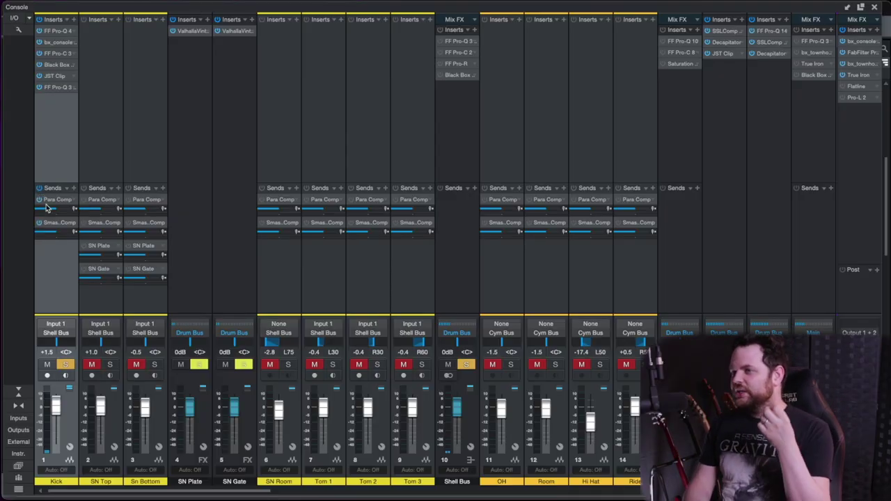
# Lower the kick's Smash Comp send well below its Para Comp send
pyautogui.moveTo(54, 234)
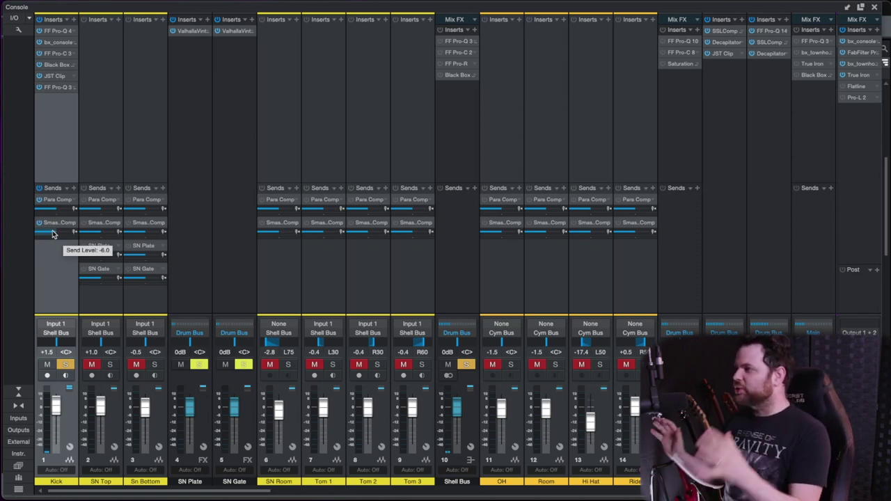
pyautogui.moveTo(55, 234); pyautogui.dragTo(38, 236)
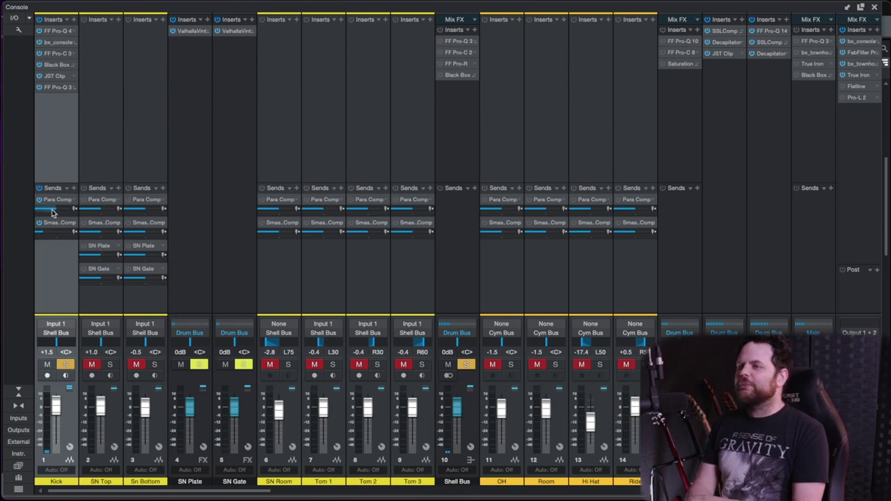
pyautogui.moveTo(52, 211)
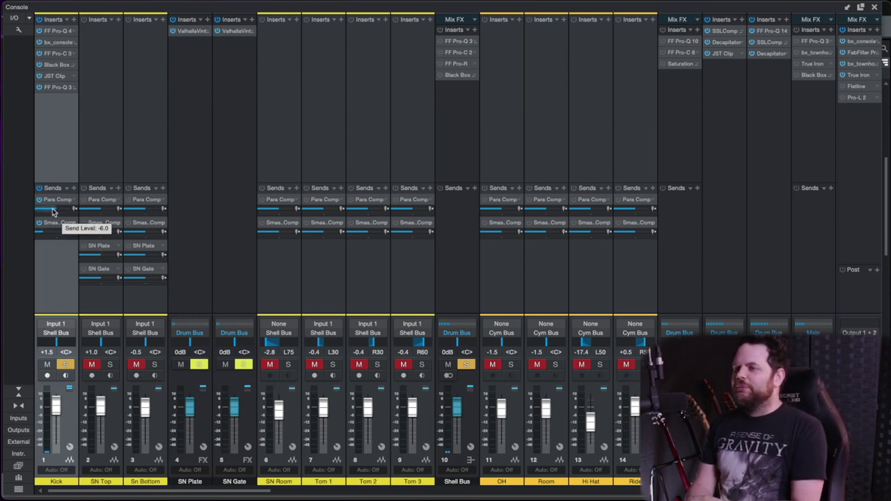
# Raise the Para Comp sends and lower the Smash Comp sends on SN Top and Sn Bottom
pyautogui.moveTo(92, 212)
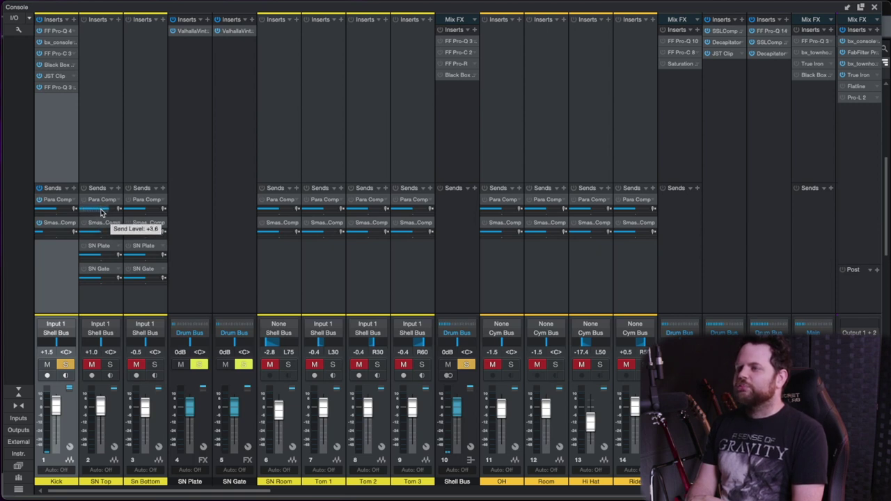
pyautogui.moveTo(137, 213)
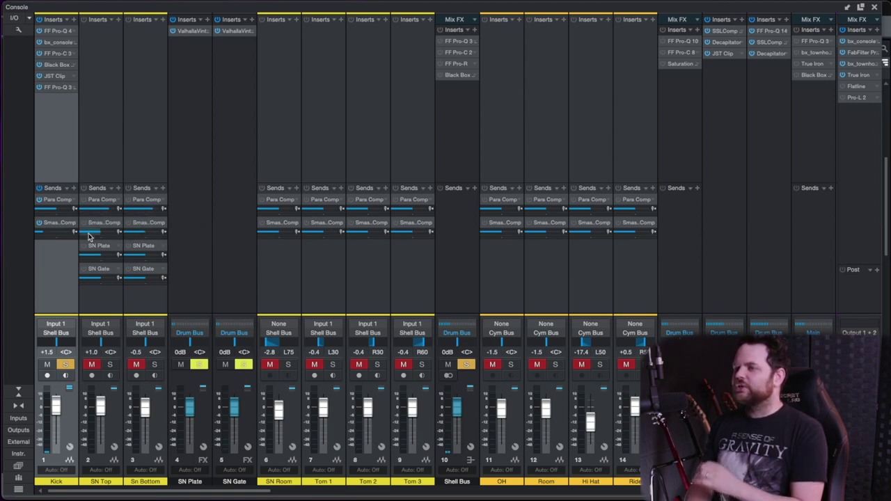
pyautogui.moveTo(91, 237); pyautogui.dragTo(80, 237)
pyautogui.moveTo(137, 233); pyautogui.dragTo(121, 232)
# Select Tom 1 to Tom 3 together, adjust their Para Comp sends and lower their Smash Comp sends
pyautogui.click(297, 270)
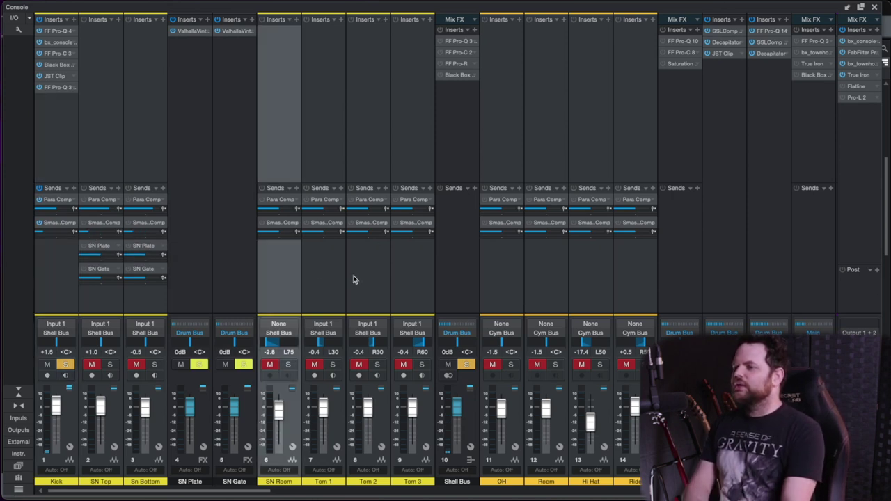
pyautogui.click(316, 276)
pyautogui.keyDown('shift'); pyautogui.click(406, 278); pyautogui.keyUp('shift')
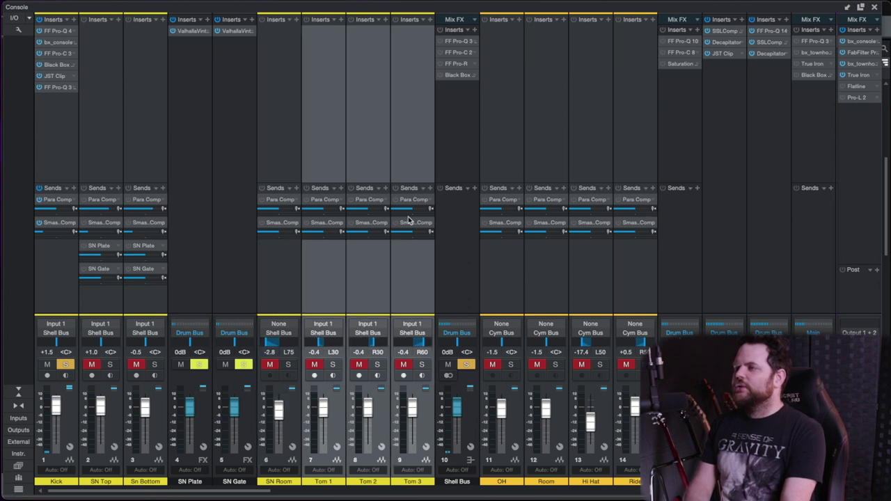
pyautogui.moveTo(408, 209); pyautogui.dragTo(389, 235)
# Lower the Para Comp sends and raise the Smash Comp sends on the OH, Room, Hi Hat, Ride and SN Room channels
pyautogui.click(500, 274)
pyautogui.keyDown('shift'); pyautogui.click(639, 271); pyautogui.keyUp('shift')
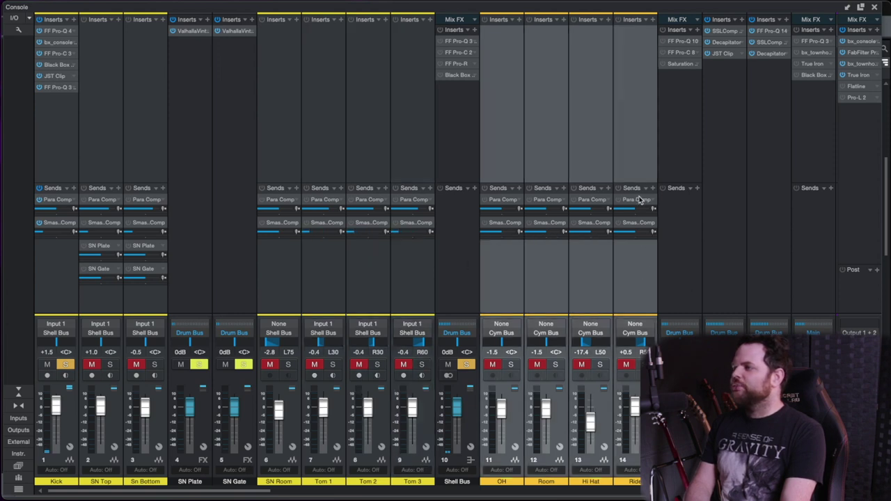
pyautogui.moveTo(629, 207); pyautogui.dragTo(636, 236)
pyautogui.click(269, 274)
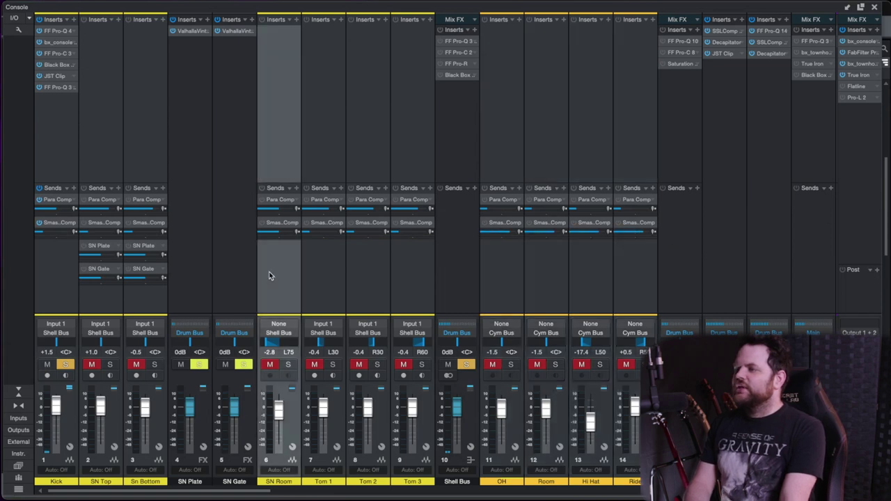
pyautogui.moveTo(271, 209); pyautogui.dragTo(277, 235)
# Disable the kick's Smash Comp send and toggle its Para Comp send off and on for comparison
pyautogui.hscroll(2, 604, 233)
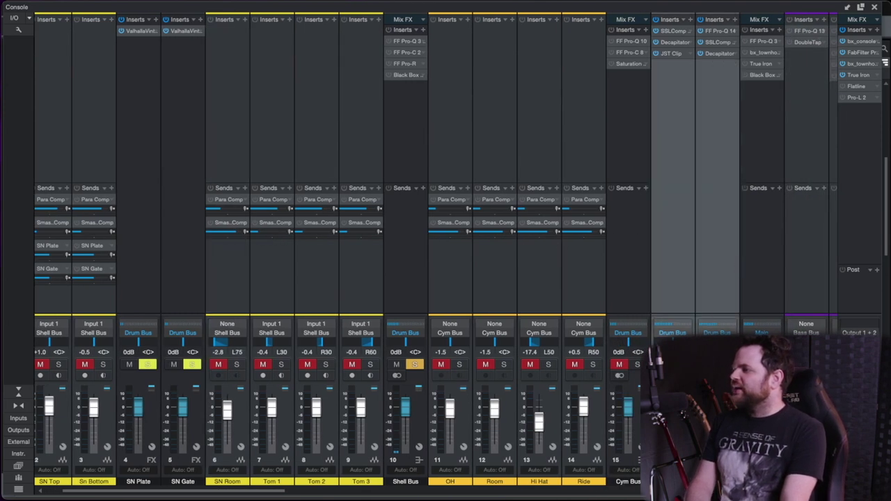
pyautogui.hscroll(-2, 587, 284)
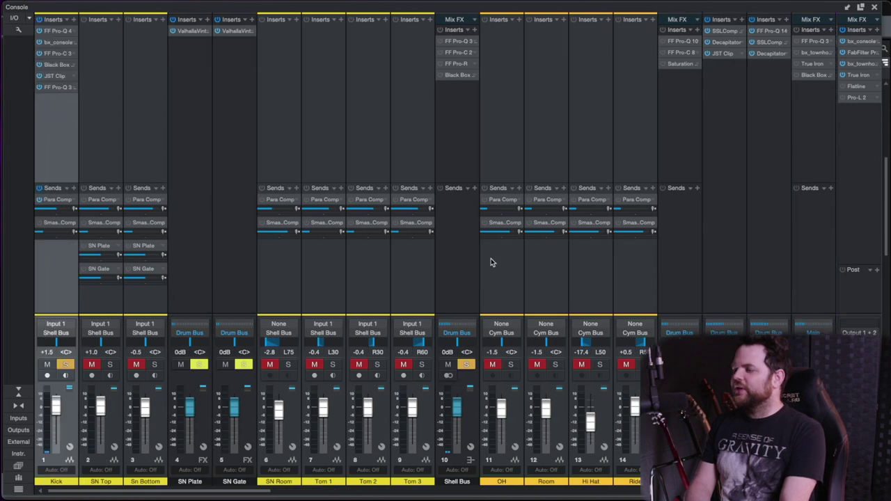
pyautogui.doubleClick(40, 202)
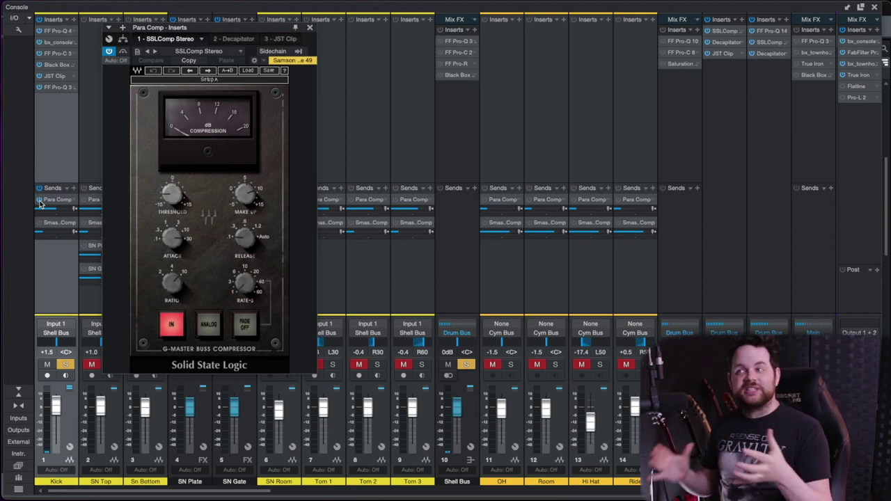
# Audition the Decapitator and JST Clip on the Para Comp channel against bypass, check its whole insert chain, and close the window
pyautogui.click(243, 41)
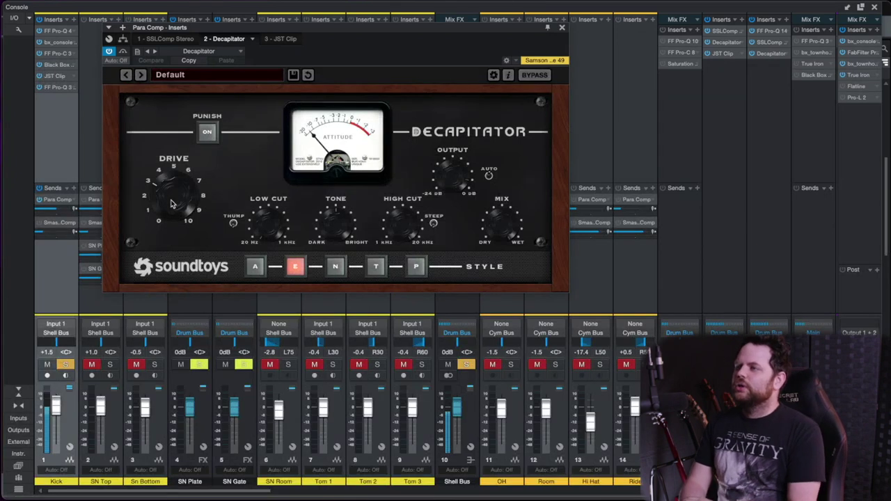
pyautogui.click(109, 52)
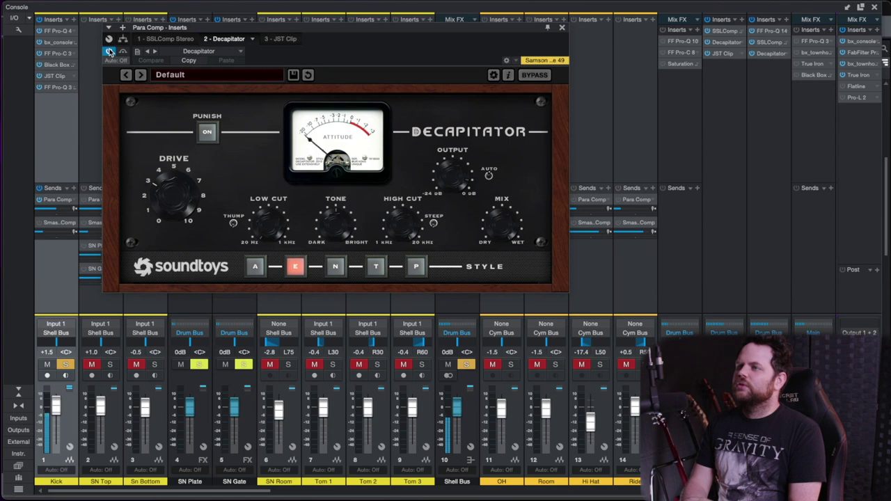
pyautogui.click(285, 39)
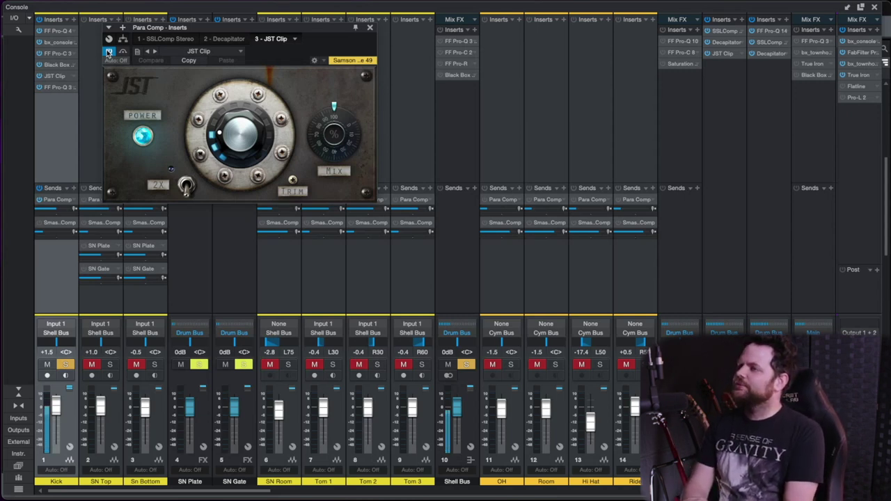
pyautogui.click(708, 21)
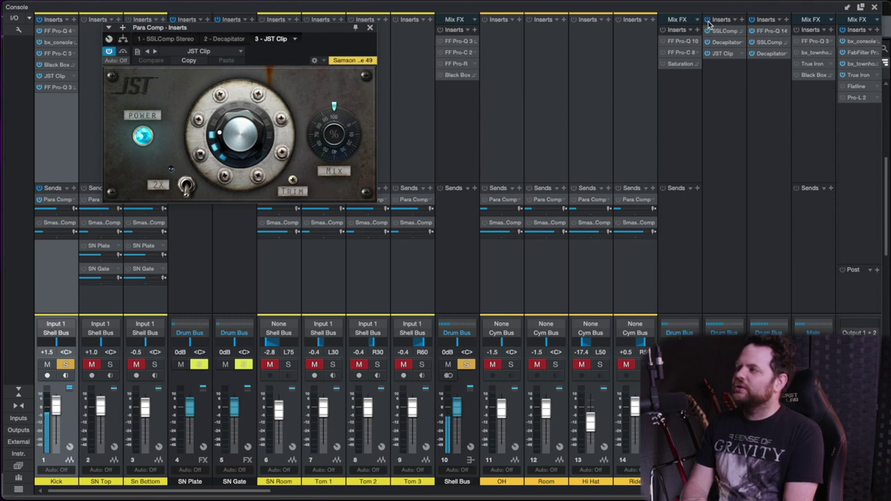
pyautogui.click(371, 30)
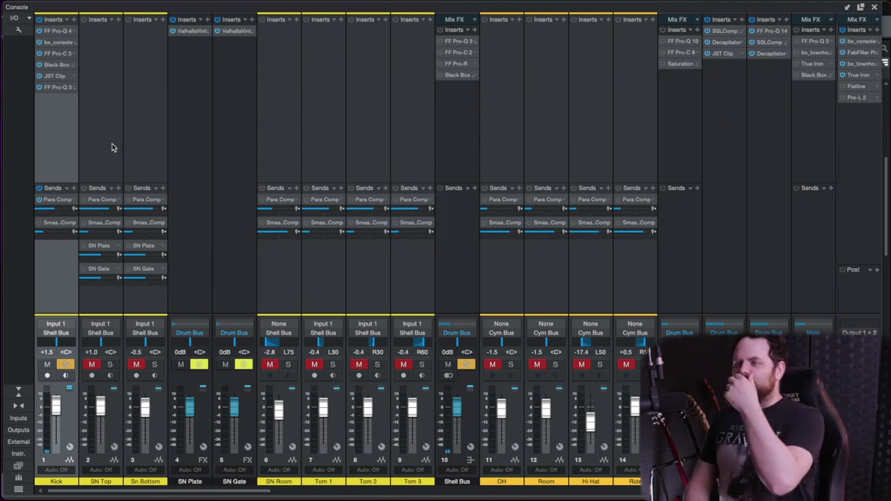
# Enable the Drum Bus inserts, go through its Pro-Q 3, bx_townhouse compressor and True Iron, and remove the Black Box
pyautogui.hscroll(5, 362, 97)
pyautogui.click(617, 53)
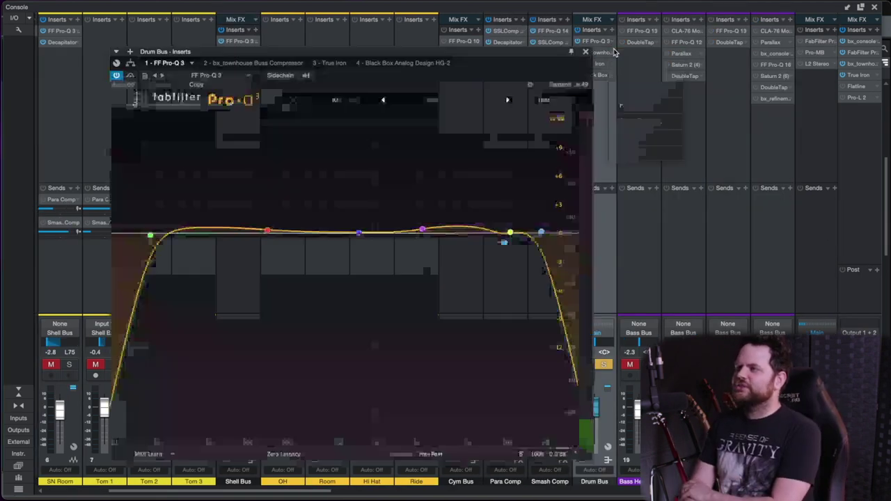
pyautogui.moveTo(237, 54); pyautogui.dragTo(268, 48)
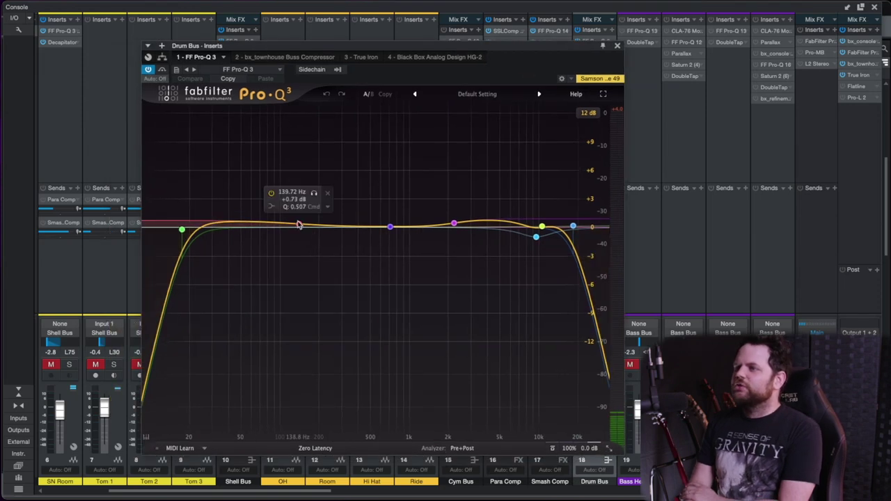
pyautogui.click(298, 225)
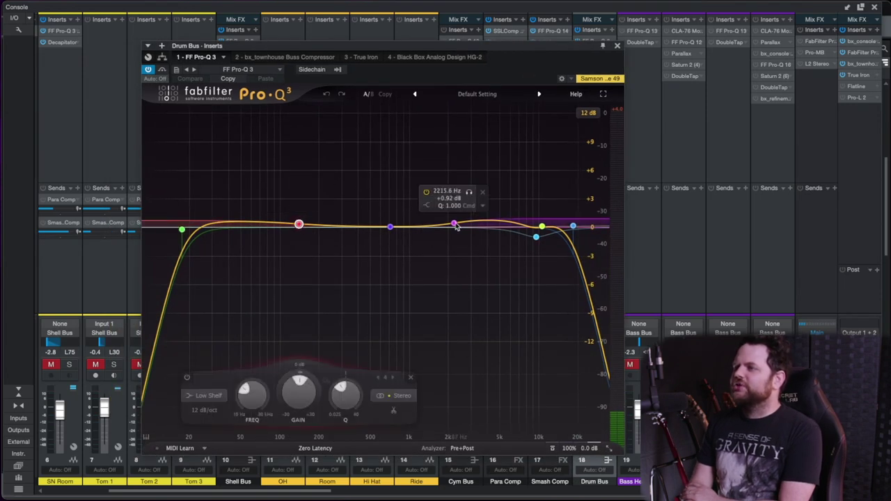
pyautogui.click(306, 57)
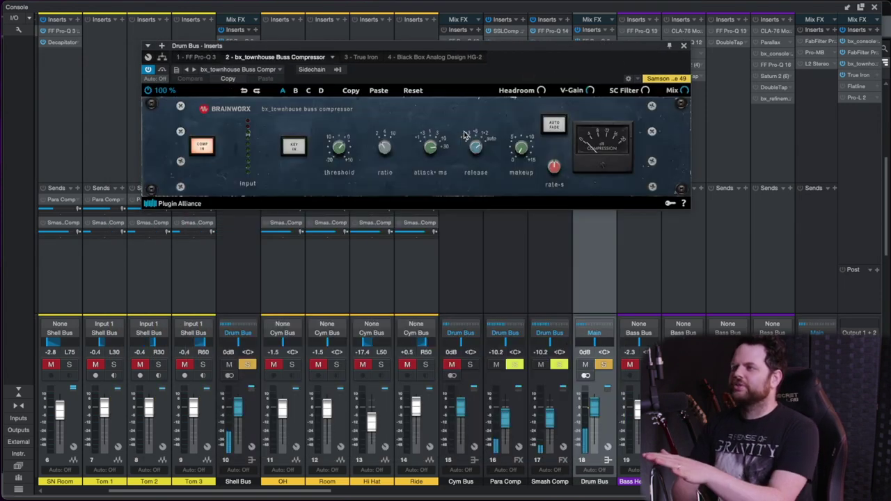
pyautogui.click(359, 58)
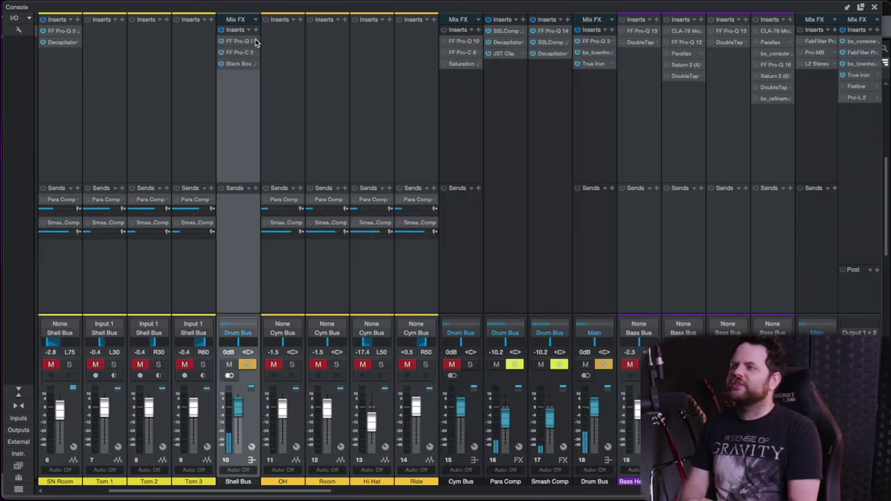
# Enable the Shell Bus inserts, check its Pro-Q 3 curve, and replace the Pro-C 2 with the bx_townhouse compressor
pyautogui.click(256, 41)
pyautogui.click(270, 54)
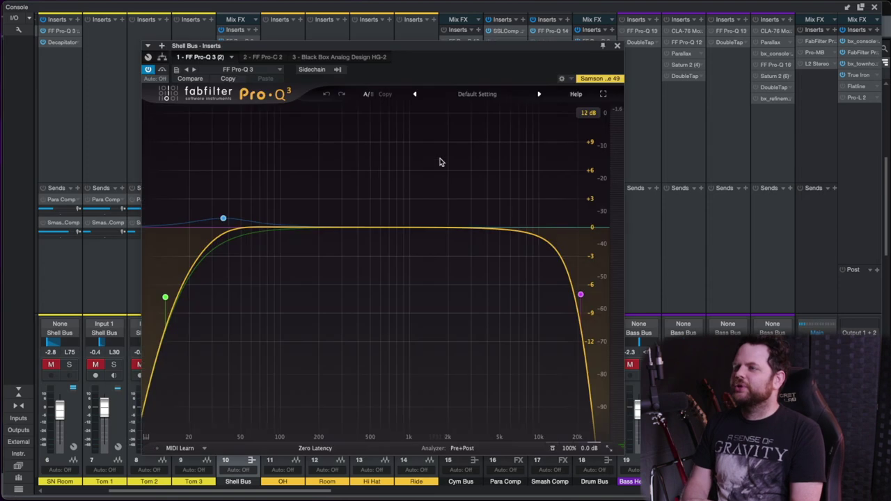
pyautogui.press('Escape')
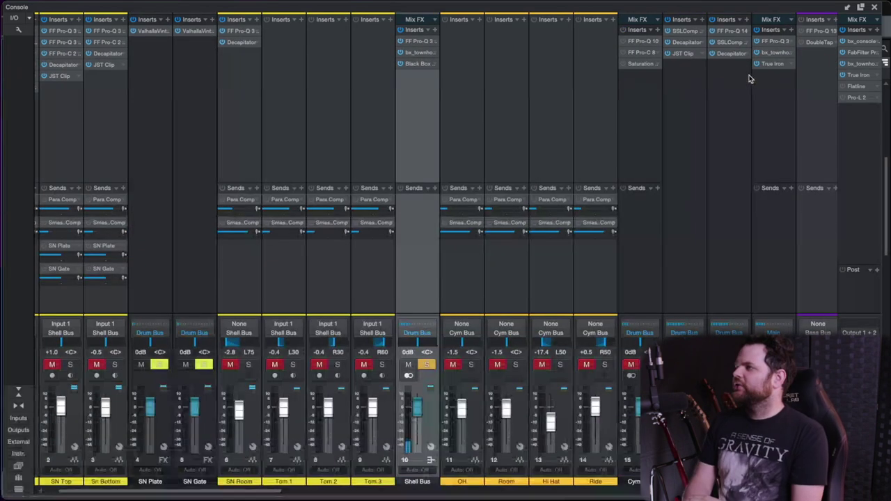
# Turn the kick's Smash Comp send back on and audition the soloed kick through the buses
pyautogui.hscroll(2, 415, 122)
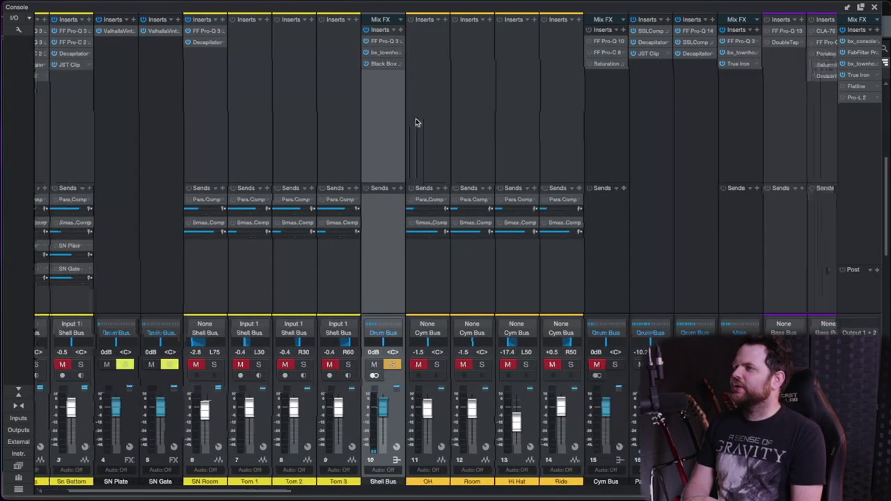
pyautogui.hscroll(1, 389, 75)
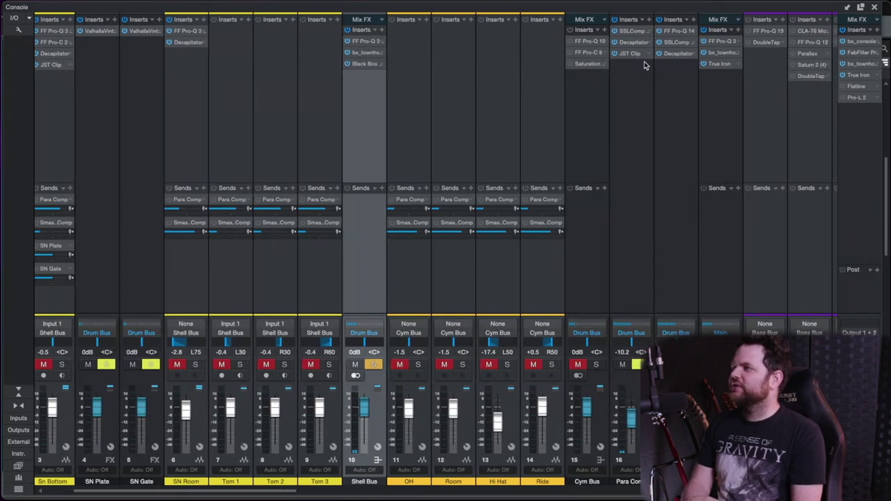
pyautogui.hscroll(-2, 63, 132)
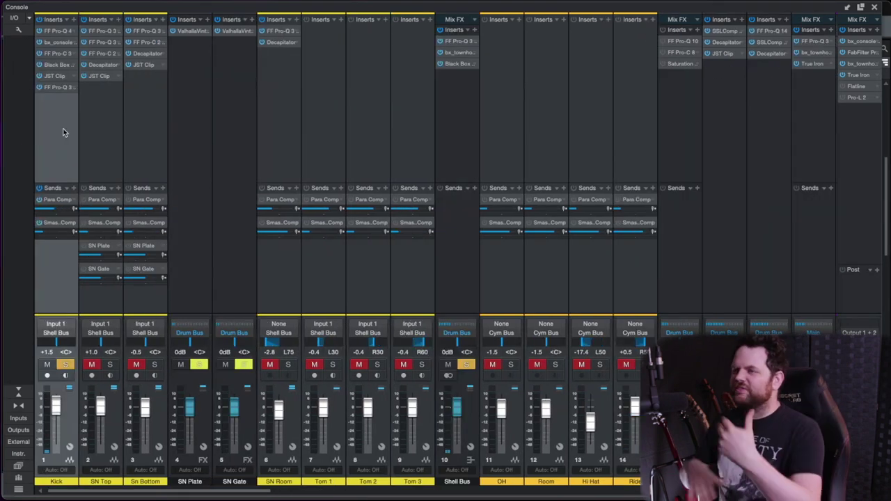
pyautogui.moveTo(58, 209)
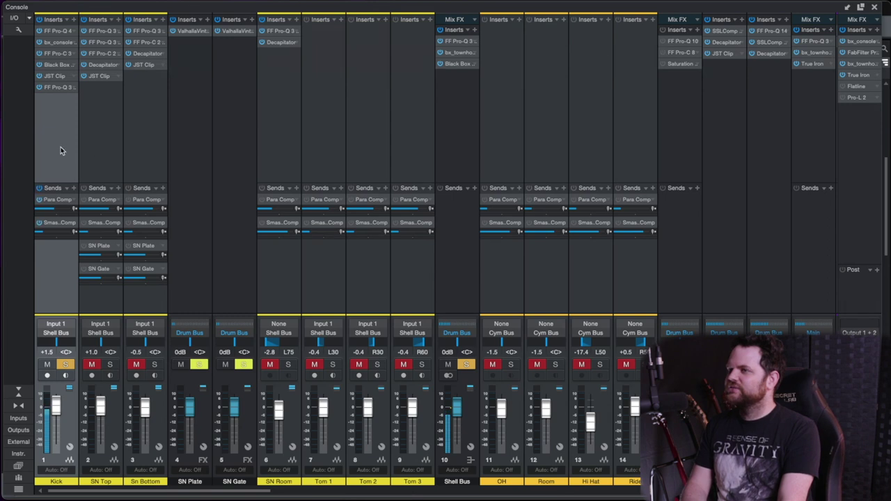
# Reset SN Top's first Pro-Q 3 to Default Setting and switch the solo from the kick to SN Top
pyautogui.click(73, 43)
pyautogui.click(300, 117)
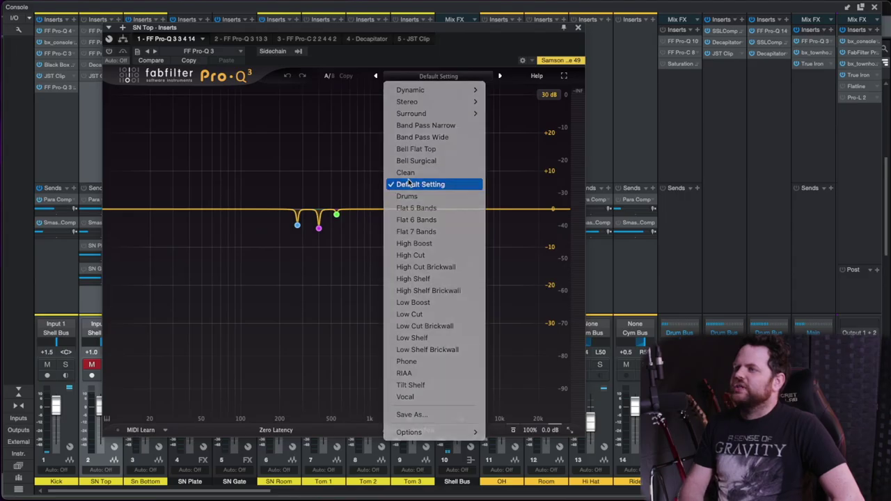
pyautogui.click(409, 182)
pyautogui.click(48, 364)
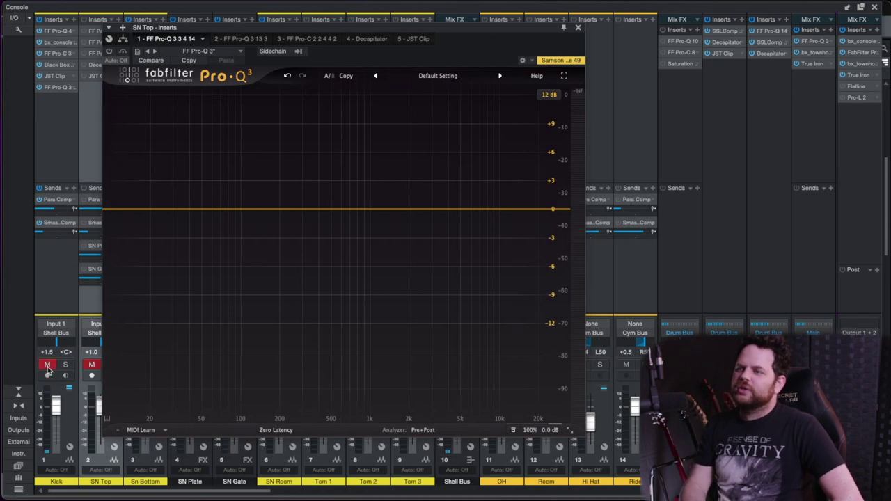
pyautogui.moveTo(252, 25); pyautogui.dragTo(285, 36)
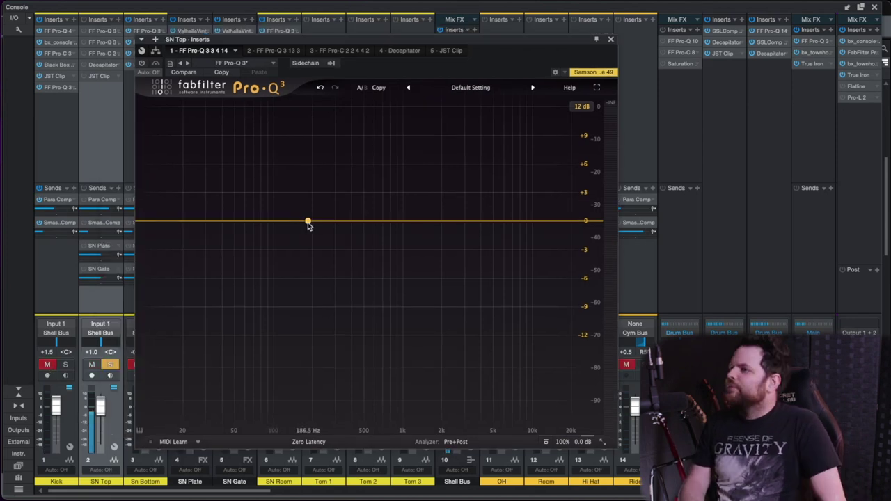
# Sweep a boosted Q 40 bell around 400 Hz on SN Top and turn it into a narrow cut at about 396 Hz
pyautogui.click(362, 216)
pyautogui.moveTo(361, 215); pyautogui.dragTo(374, 221)
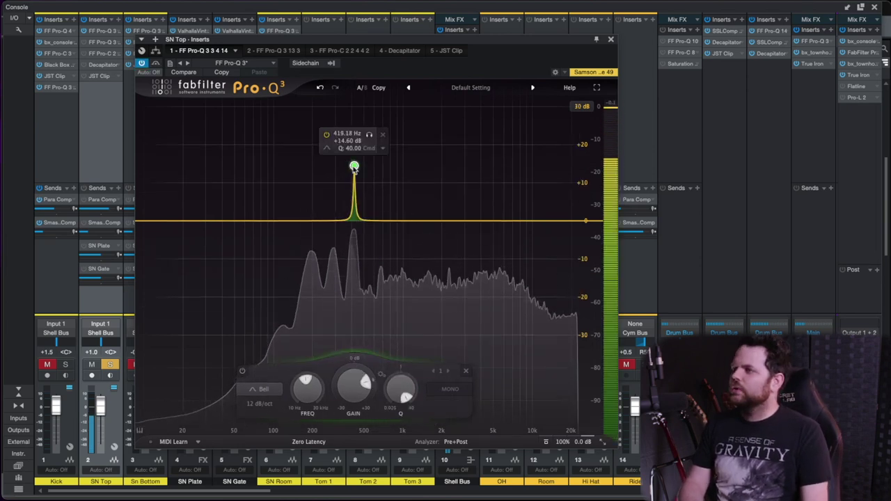
pyautogui.moveTo(355, 166); pyautogui.dragTo(352, 123)
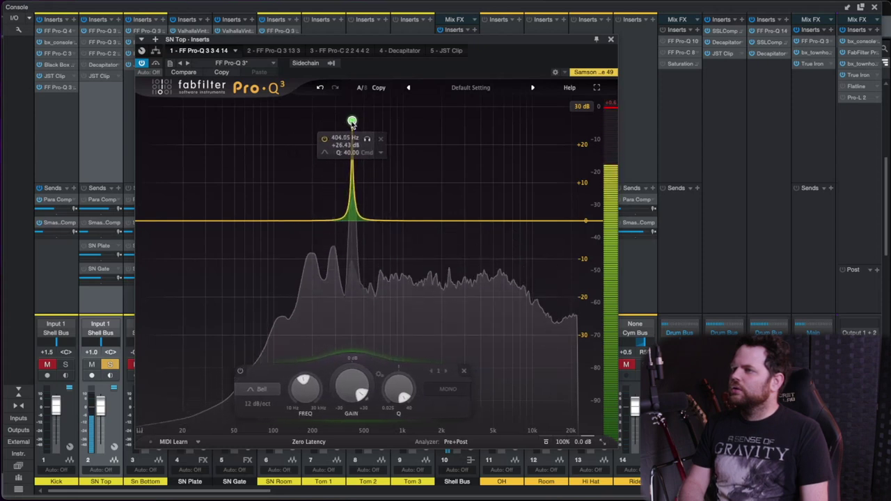
pyautogui.moveTo(354, 385); pyautogui.dragTo(347, 465)
pyautogui.moveTo(350, 335)
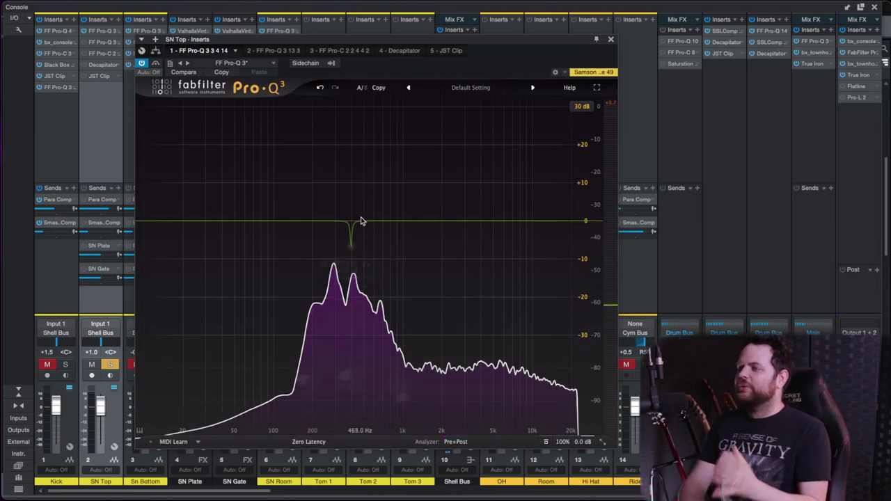
pyautogui.moveTo(346, 250)
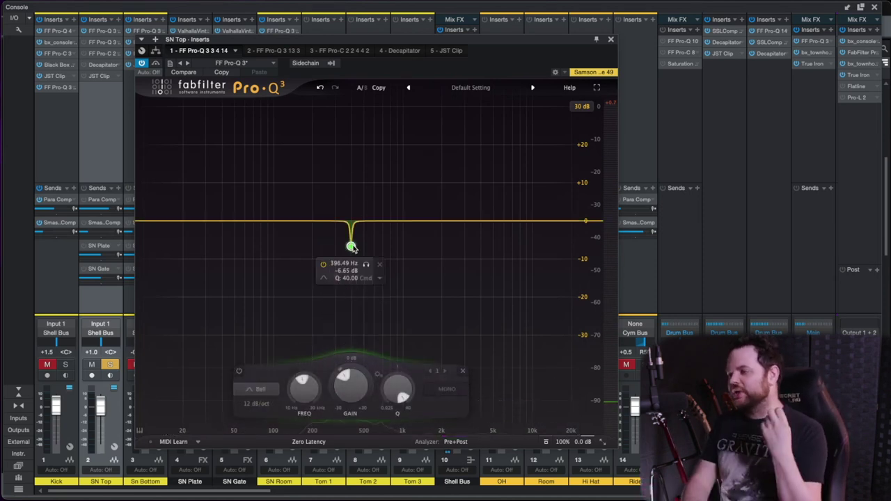
# Add a second Q 40 bell, sweep it boosted to about 273 Hz, and lower its gain into a narrow cut
pyautogui.click(333, 221)
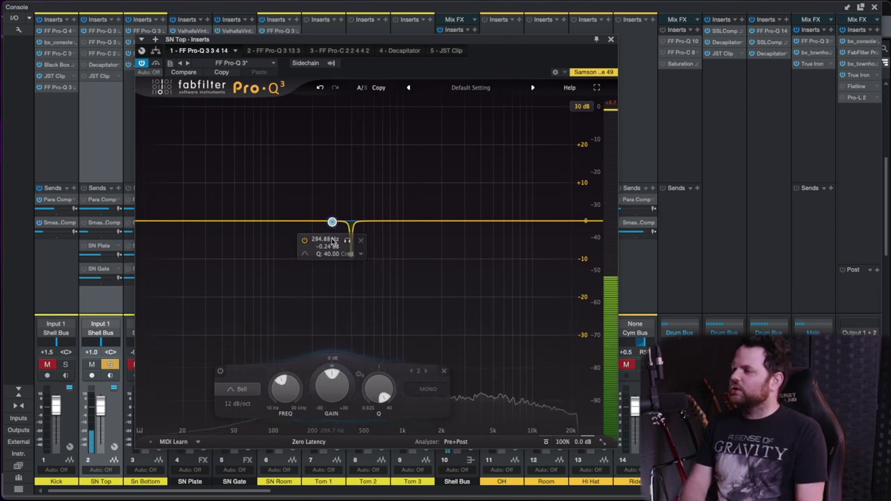
pyautogui.moveTo(333, 222); pyautogui.dragTo(330, 162)
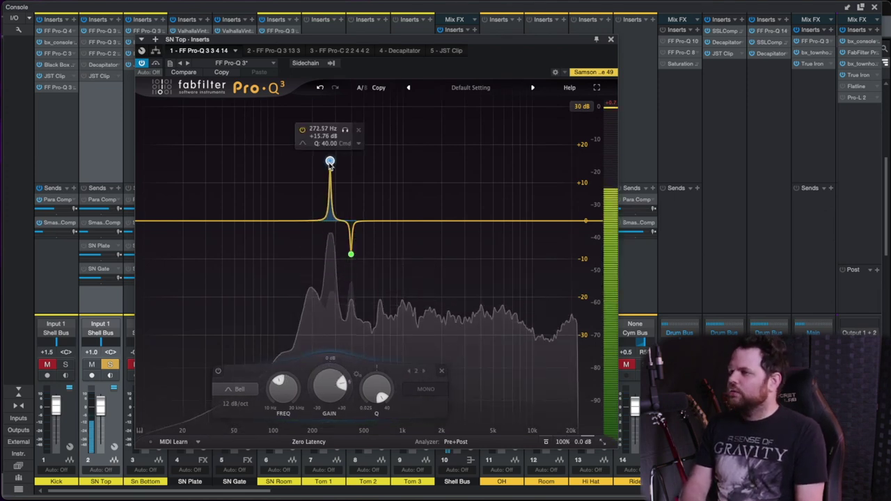
pyautogui.moveTo(329, 388); pyautogui.dragTo(329, 444)
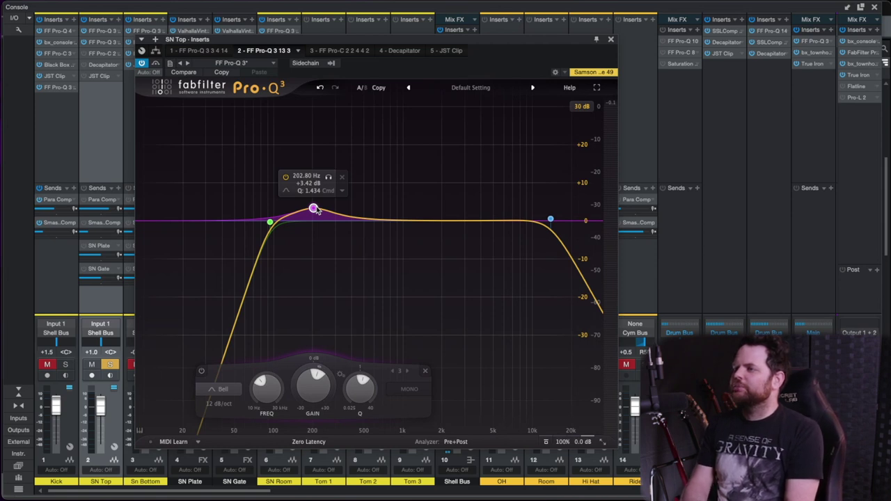
# Audition SN Top's second Pro-Q 3 and add a bell cut of about 2.4 dB near 569 Hz with Q about 2
pyautogui.press('space')
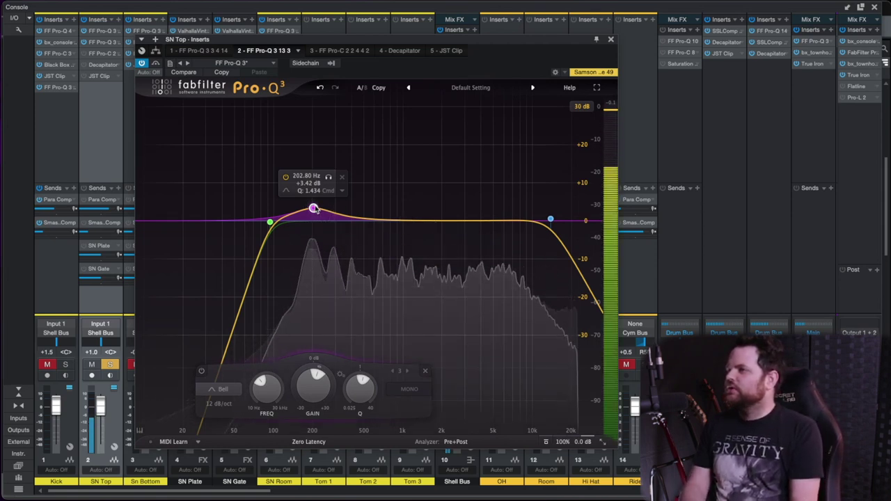
pyautogui.press('space')
pyautogui.click(369, 212)
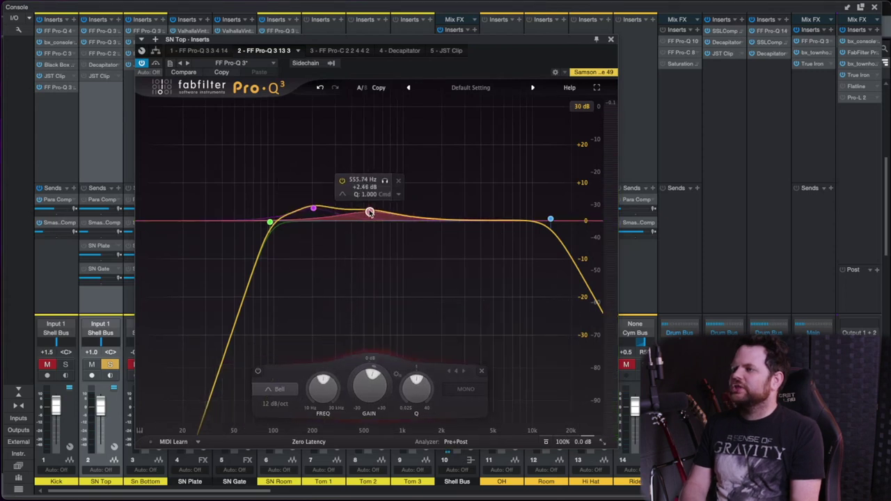
pyautogui.moveTo(411, 383); pyautogui.dragTo(410, 359)
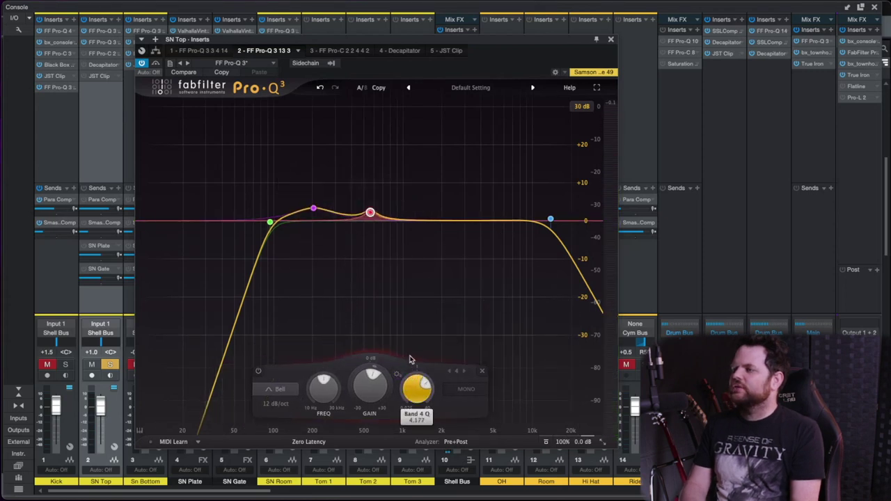
pyautogui.press('space')
pyautogui.moveTo(370, 211)
pyautogui.mouseDown()
pyautogui.moveTo(369, 177)
pyautogui.moveTo(369, 229)
pyautogui.mouseUp()
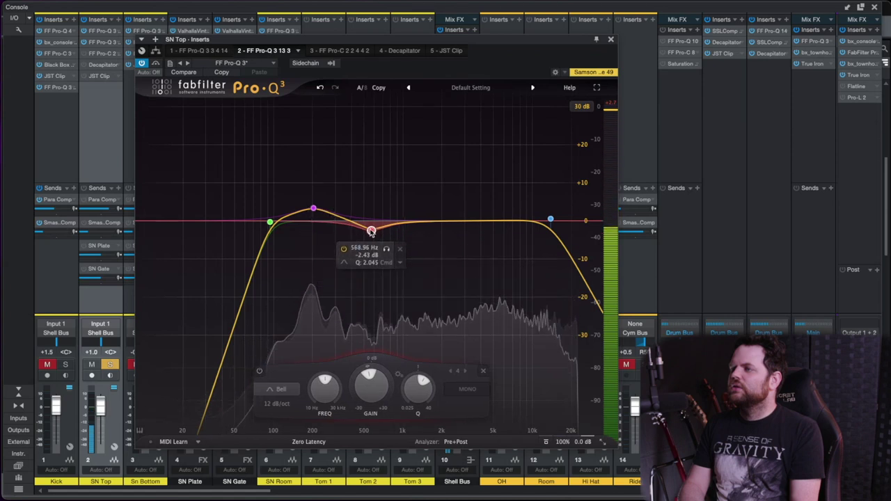
# Boost SN Top by about 3.6 dB near 8.2 kHz and about 1.75 dB near 2.2 kHz with Q about 2.4
pyautogui.moveTo(531, 222); pyautogui.dragTo(521, 207)
pyautogui.scroll(-3, 522, 195)
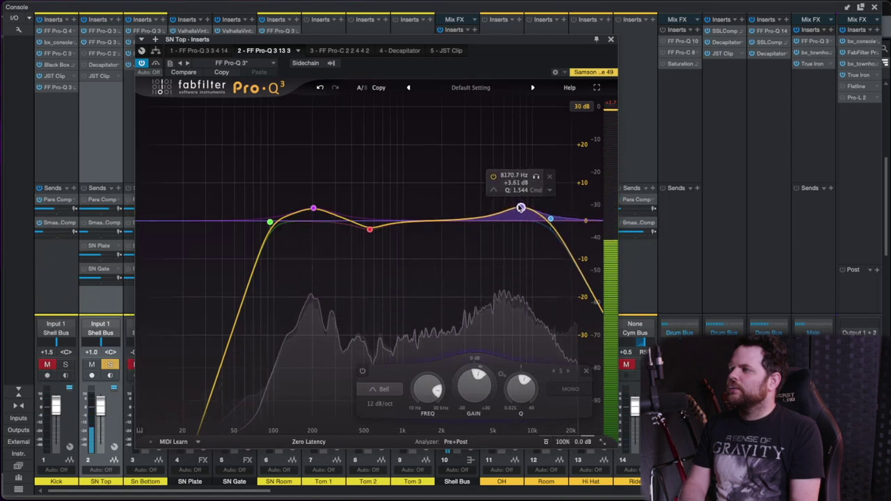
pyautogui.moveTo(454, 221); pyautogui.dragTo(454, 211)
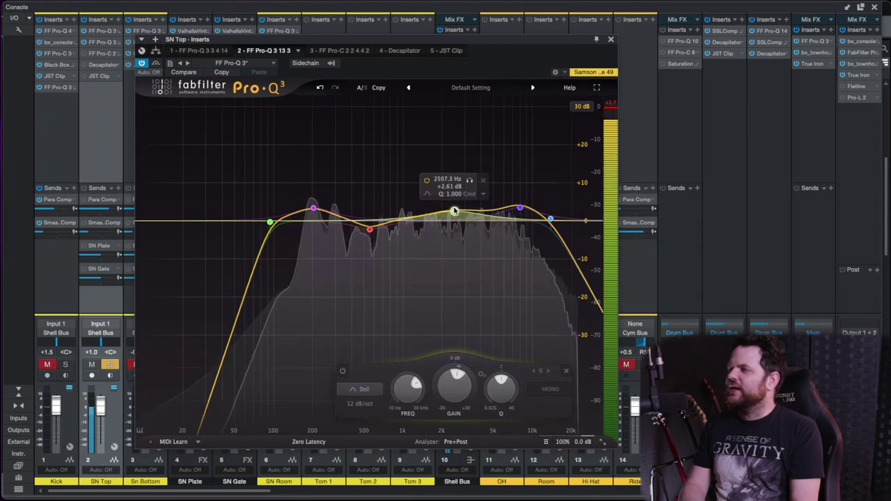
pyautogui.scroll(5, 454, 211)
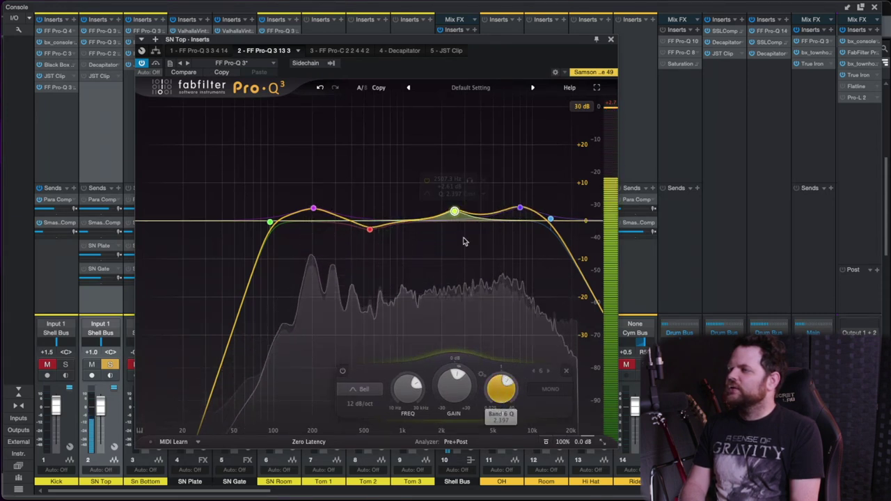
pyautogui.moveTo(454, 211)
pyautogui.mouseDown()
pyautogui.moveTo(455, 187)
pyautogui.moveTo(444, 189)
pyautogui.moveTo(451, 216)
pyautogui.mouseUp()
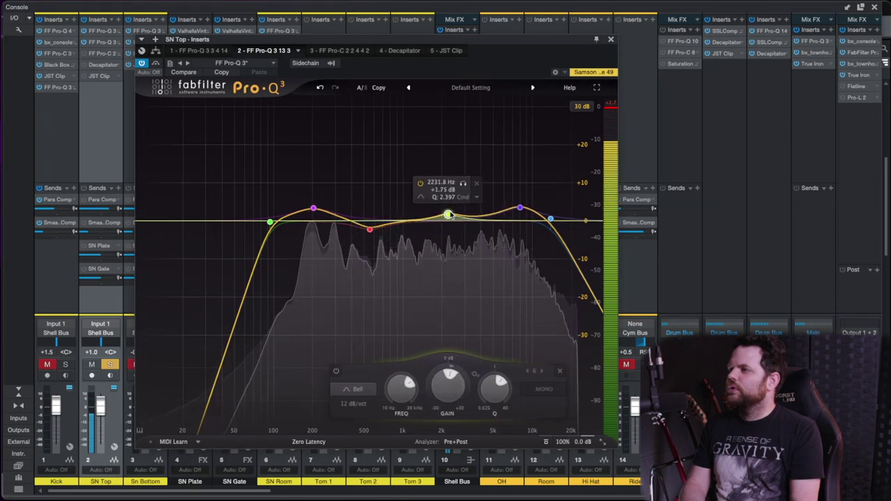
# Enable and audition SN Top's Pro-C 2, continue through its Decapitator and JST Clip, and close the insert window
pyautogui.click(332, 51)
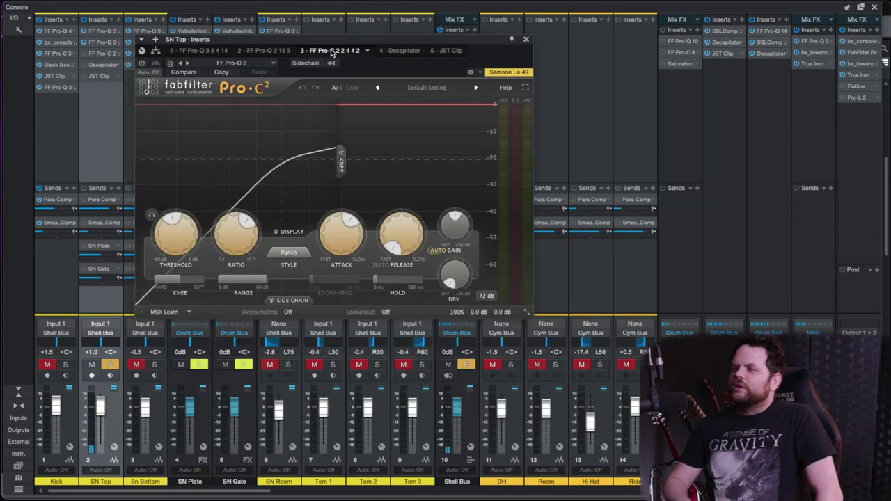
pyautogui.click(142, 64)
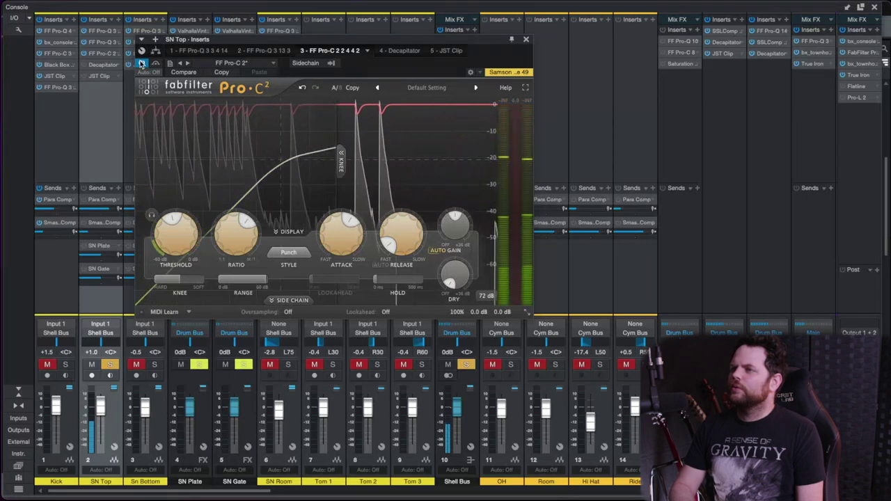
pyautogui.click(187, 63)
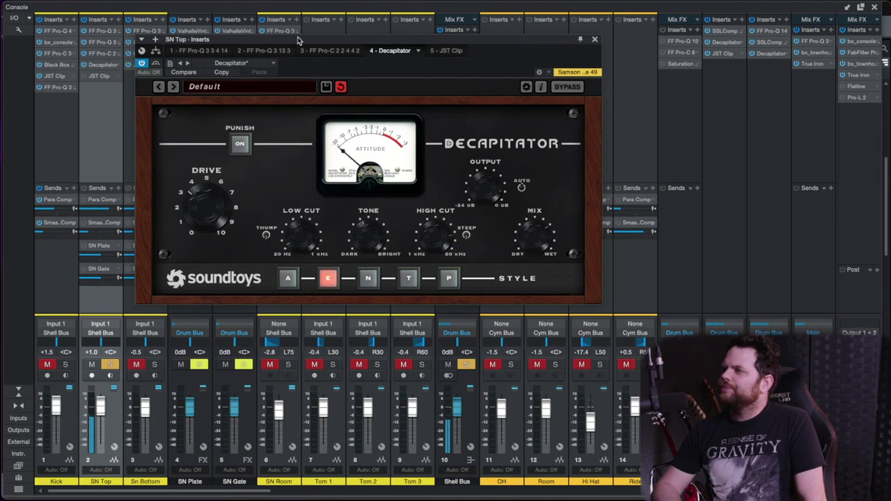
pyautogui.click(449, 51)
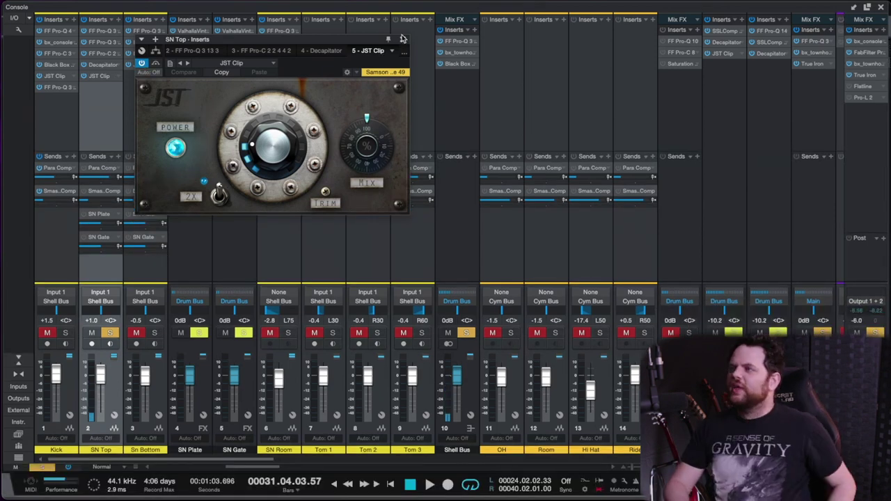
pyautogui.click(402, 39)
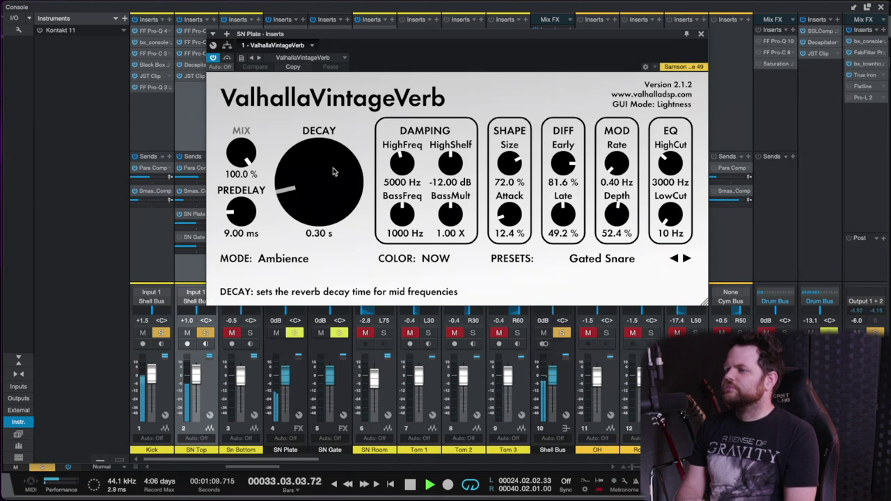
# Stop playback after auditioning the SN Plate's ValhallaVintageVerb and reposition its window to examine the reverb settings
pyautogui.press('space')
pyautogui.moveTo(405, 36); pyautogui.dragTo(495, 68)
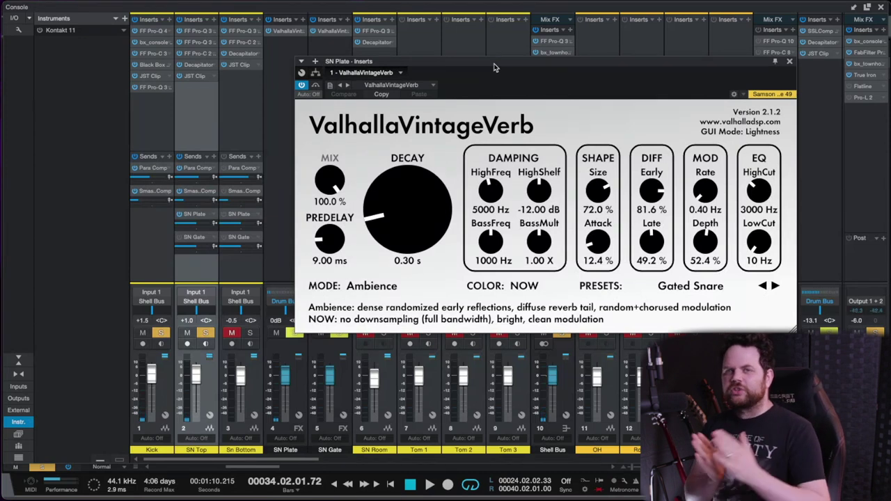
# Close the SN Plate reverb window and audition SN Top with SN Gate's ValhallaVintageVerb open for inspection
pyautogui.click(790, 61)
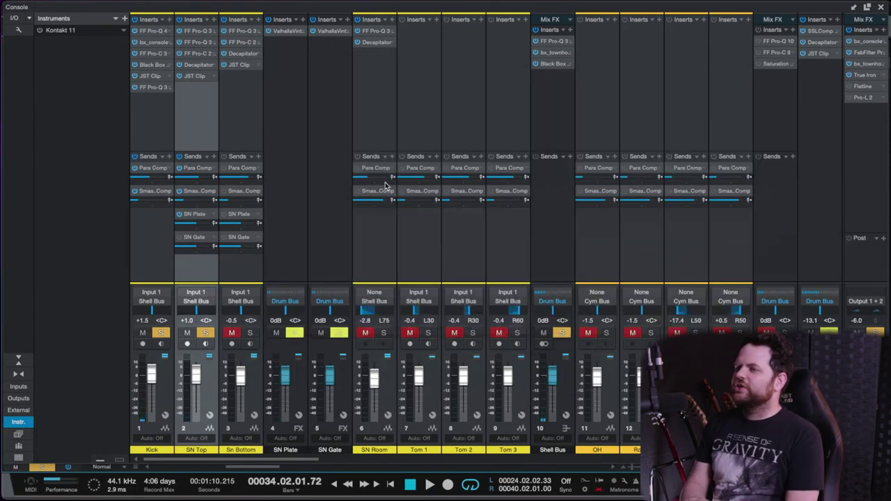
pyautogui.press('space')
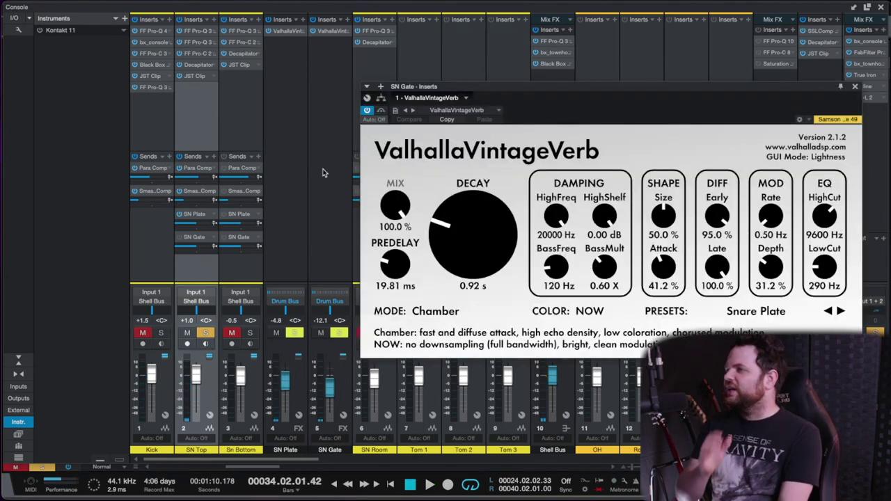
pyautogui.press('space')
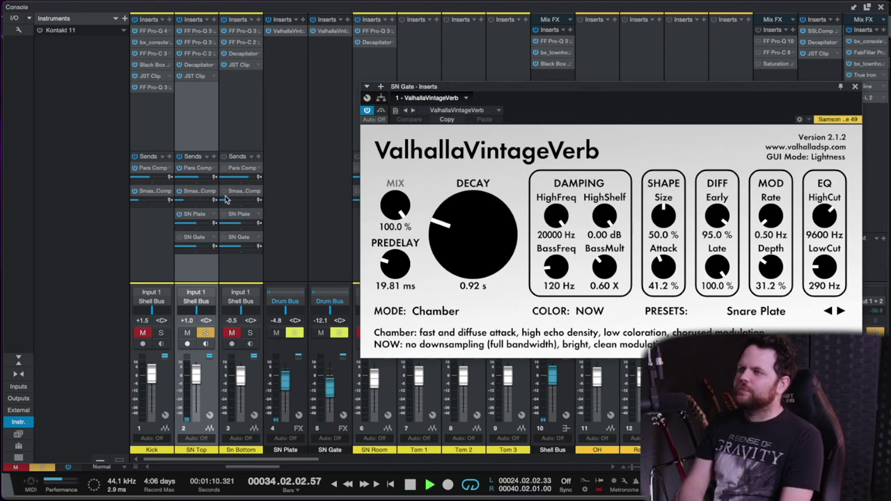
# Enable SN Top's SN Gate send, audition different send levels, and raise the SN Gate fader to -8.7 dB
pyautogui.moveTo(187, 246); pyautogui.dragTo(200, 250)
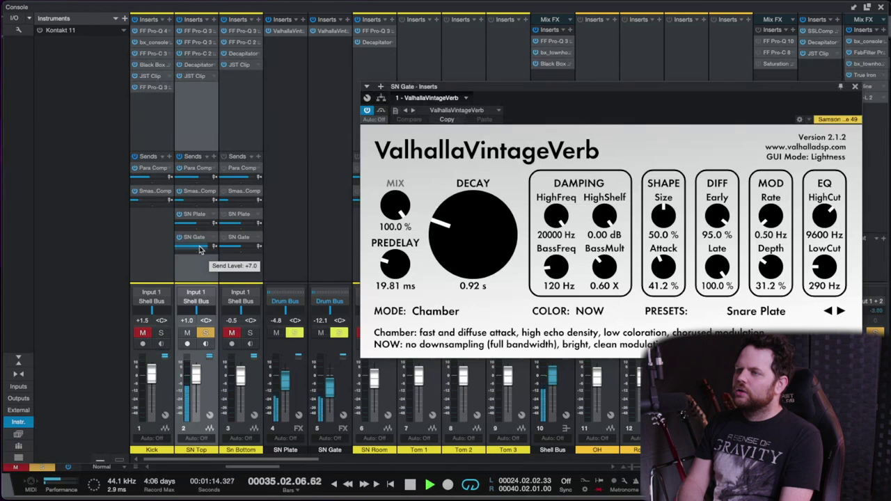
pyautogui.moveTo(200, 250); pyautogui.dragTo(201, 250)
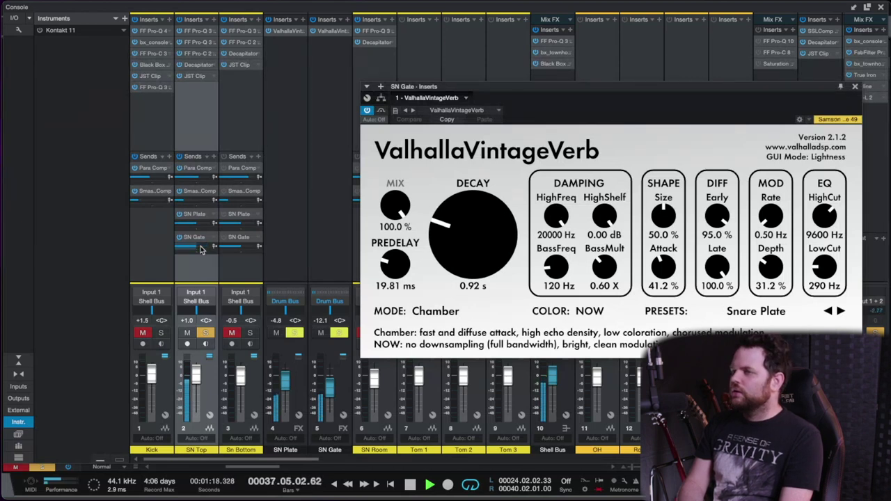
pyautogui.press('space')
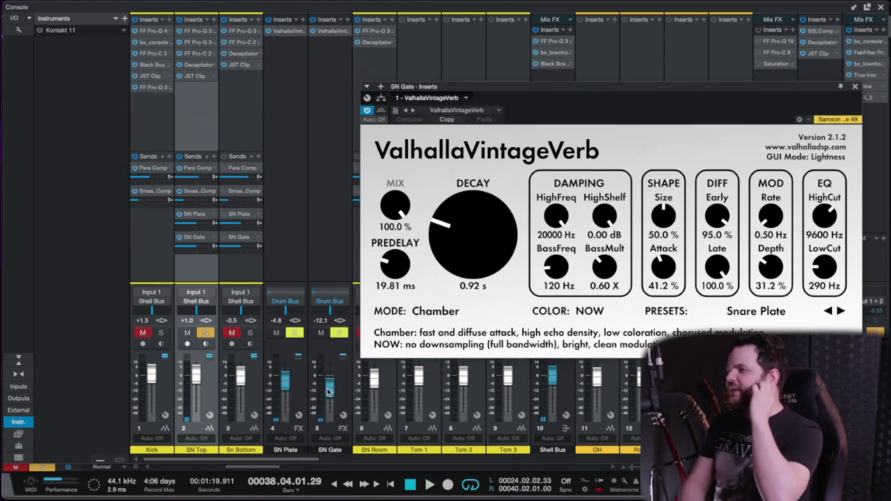
pyautogui.press('space')
pyautogui.moveTo(328, 390)
pyautogui.mouseDown()
pyautogui.moveTo(330, 380)
pyautogui.moveTo(331, 390)
pyautogui.mouseUp()
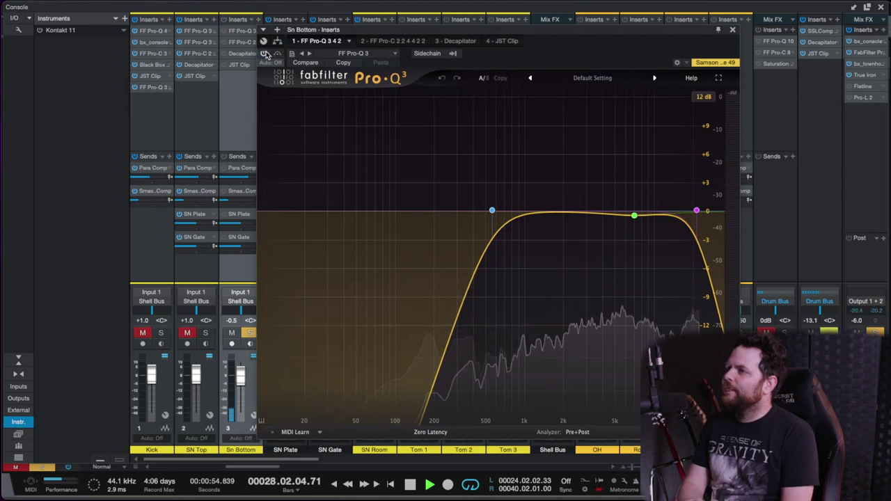
# Enable and audition Sn Bottom's Pro-Q 3 and Pro-C 2, lowering the compressor's threshold slightly
pyautogui.click(264, 53)
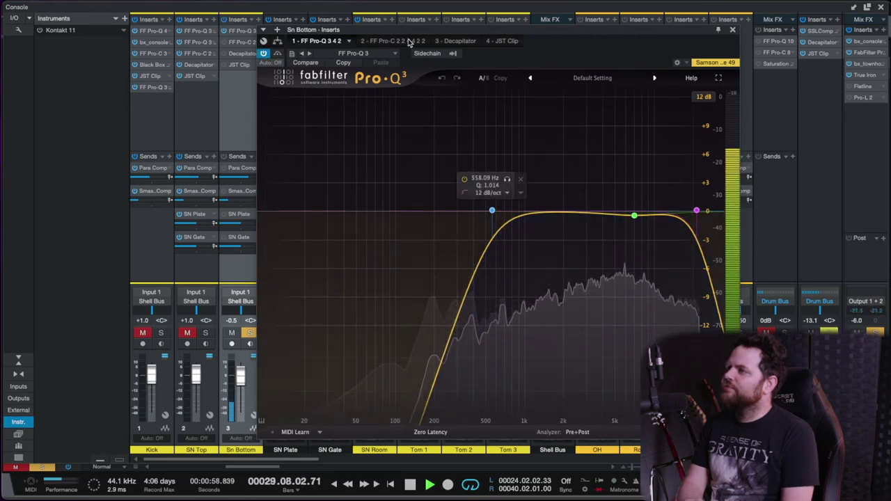
pyautogui.press('space')
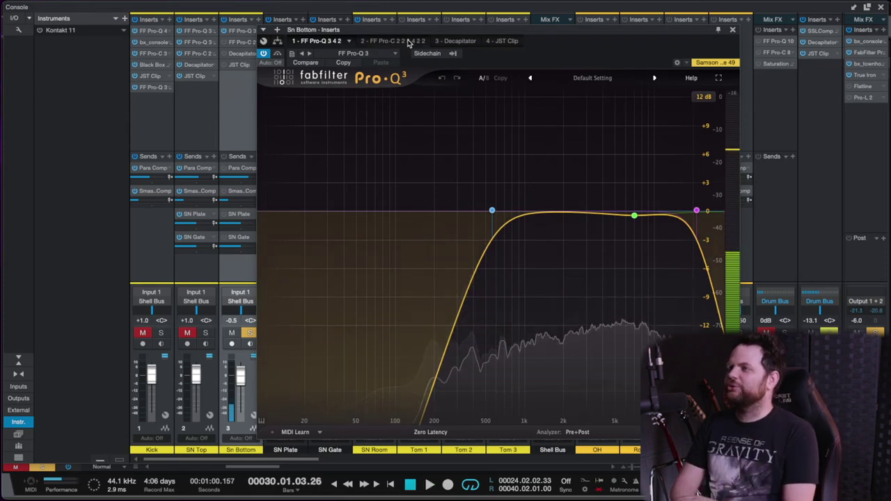
pyautogui.click(409, 42)
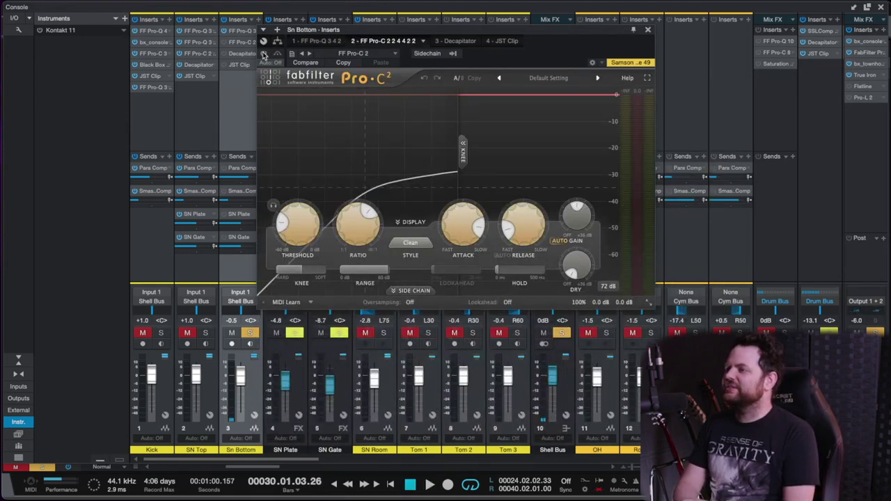
pyautogui.press('space')
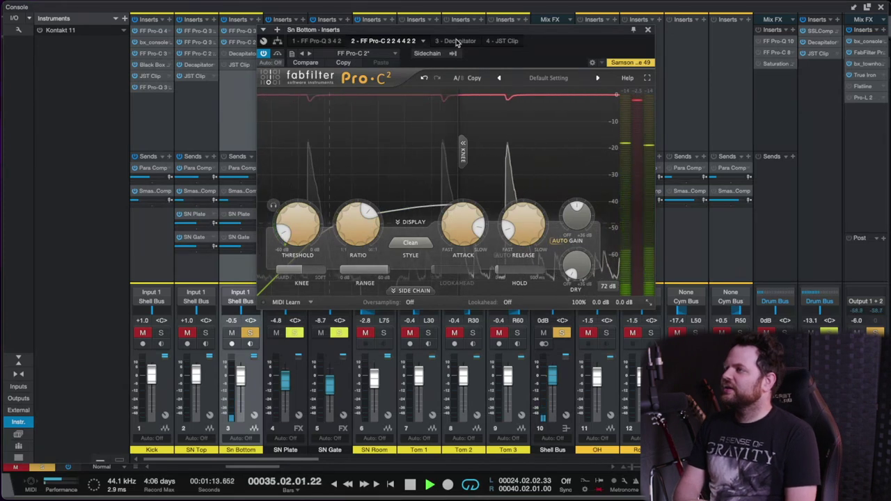
pyautogui.press('space')
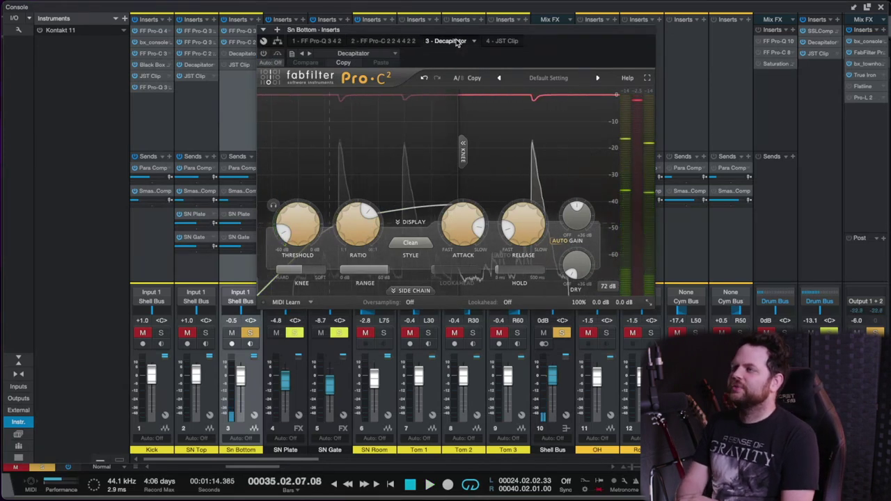
# Enable Sn Bottom's Decapitator, JST Clip and sends, and add a Pro-Q 3 bell cut of about 1.3 dB near 15 kHz
pyautogui.click(456, 41)
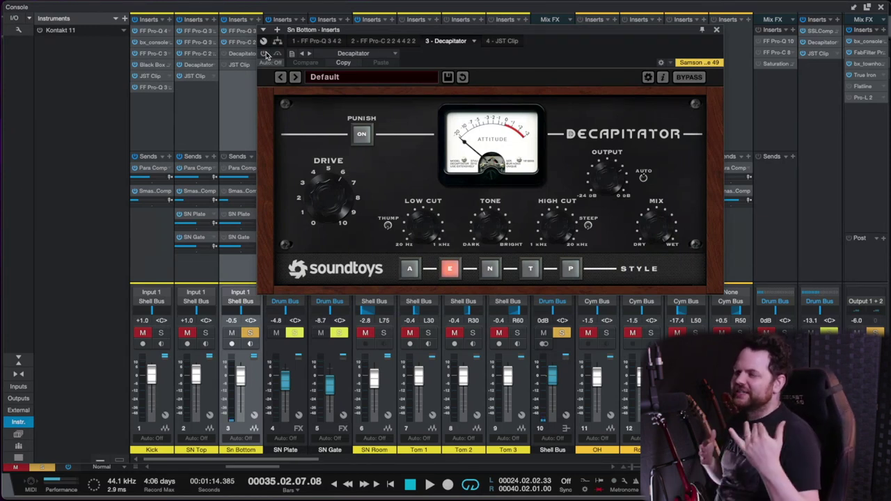
pyautogui.press('space')
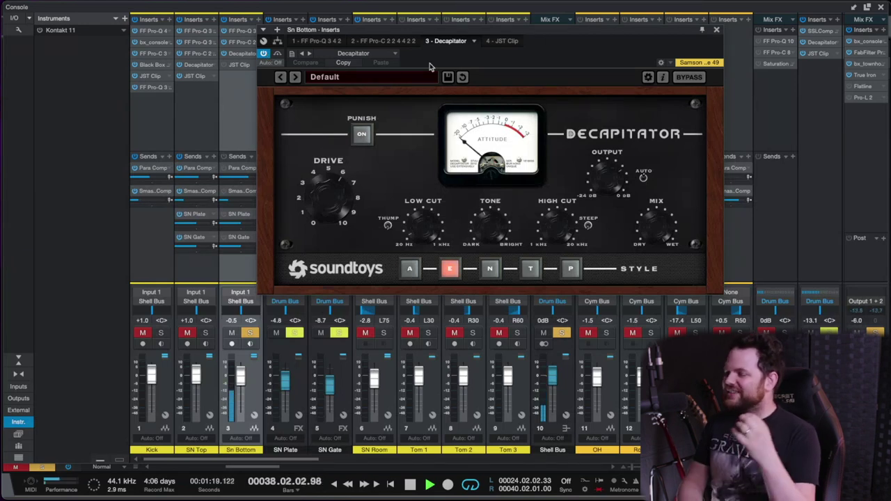
pyautogui.click(501, 42)
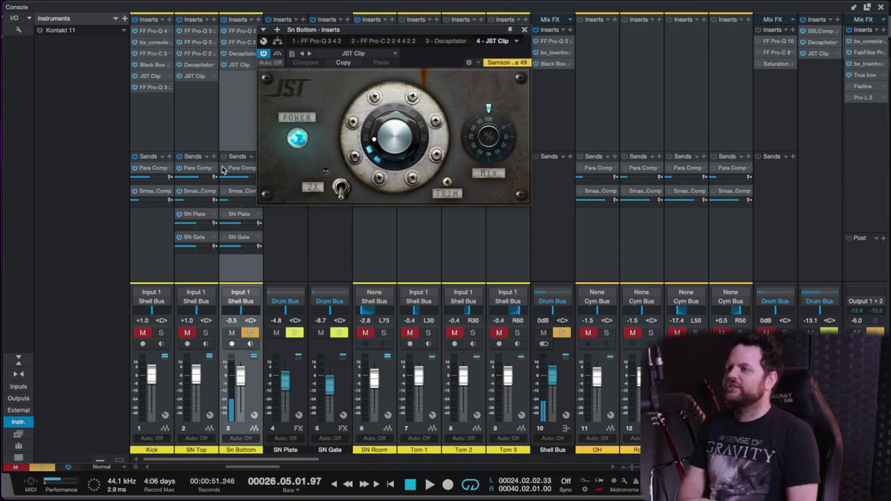
pyautogui.press('space')
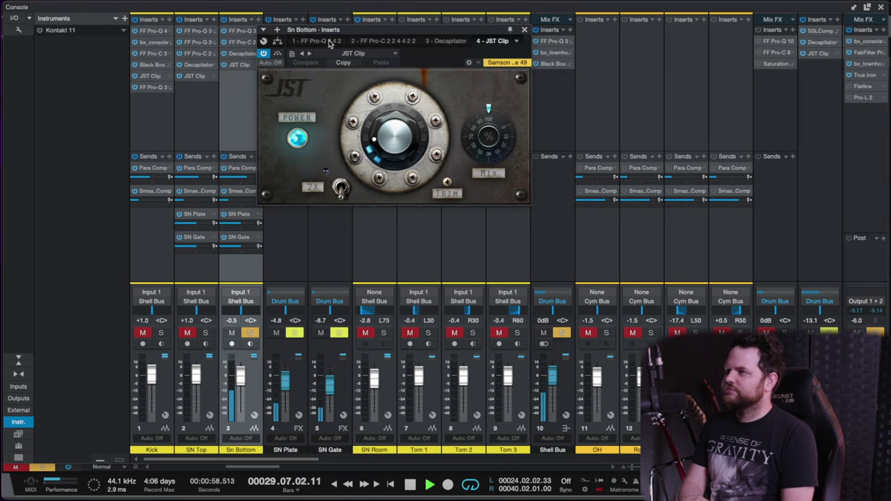
pyautogui.click(445, 40)
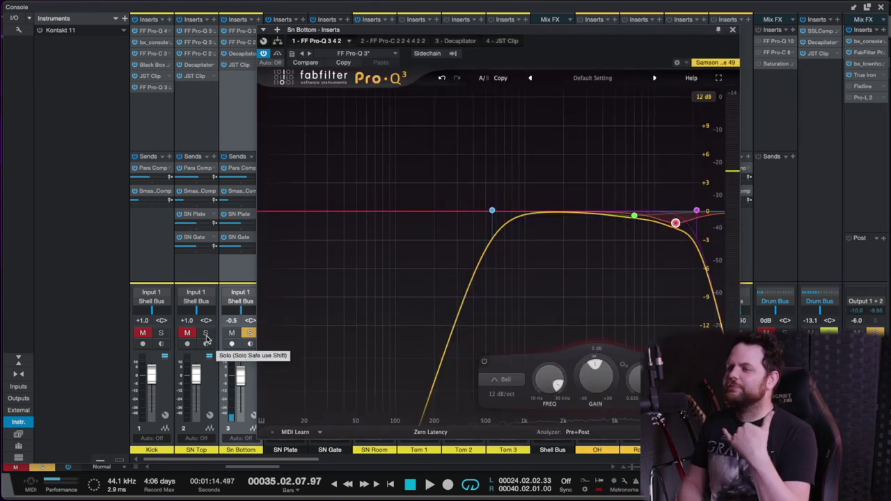
# Balance Sn Bottom against the soloed SN Top and Kick, setting its fader to -1.5 dB, and close its insert window
pyautogui.click(206, 335)
pyautogui.press('space')
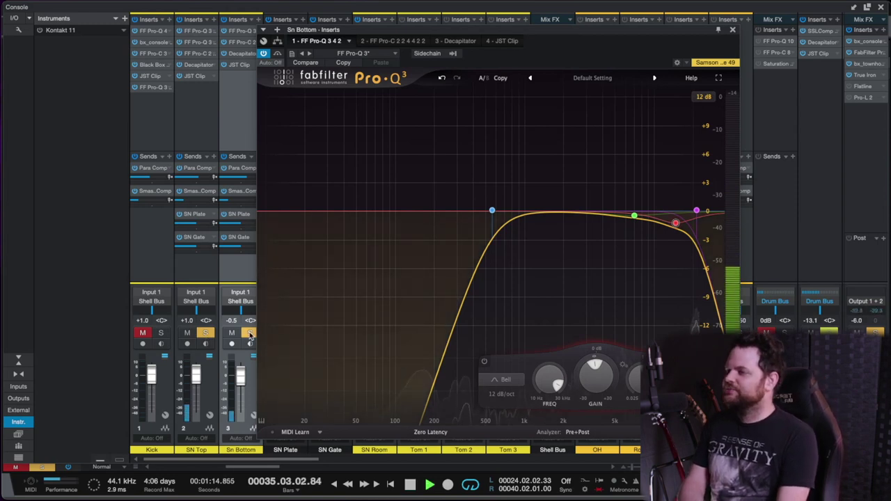
pyautogui.moveTo(240, 378)
pyautogui.mouseDown()
pyautogui.moveTo(241, 423)
pyautogui.moveTo(241, 377)
pyautogui.mouseUp()
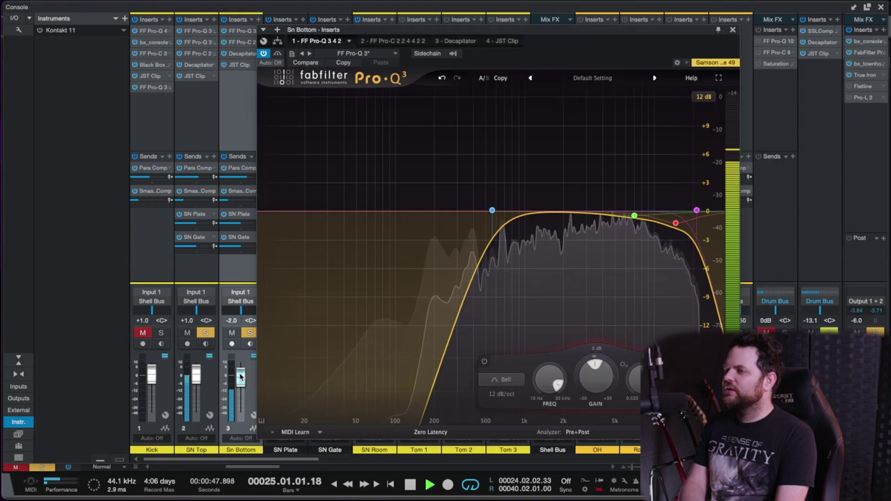
pyautogui.click(161, 333)
pyautogui.moveTo(240, 378); pyautogui.dragTo(240, 379)
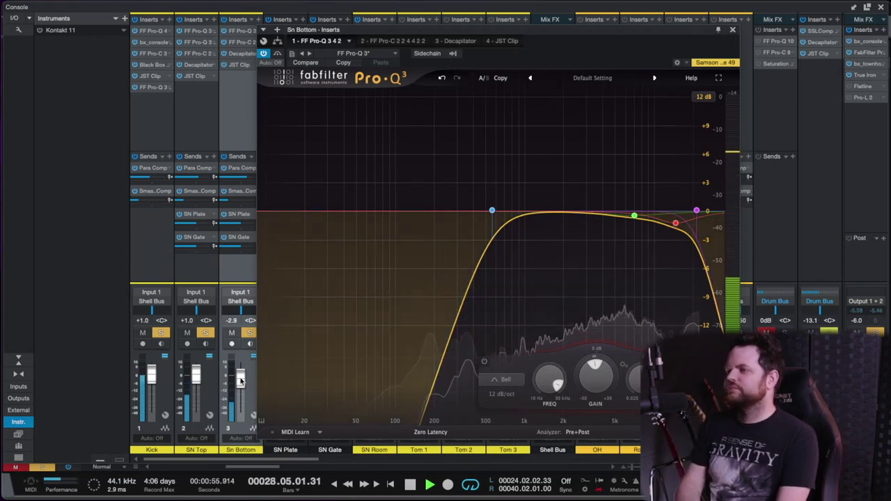
pyautogui.moveTo(240, 380); pyautogui.dragTo(240, 377)
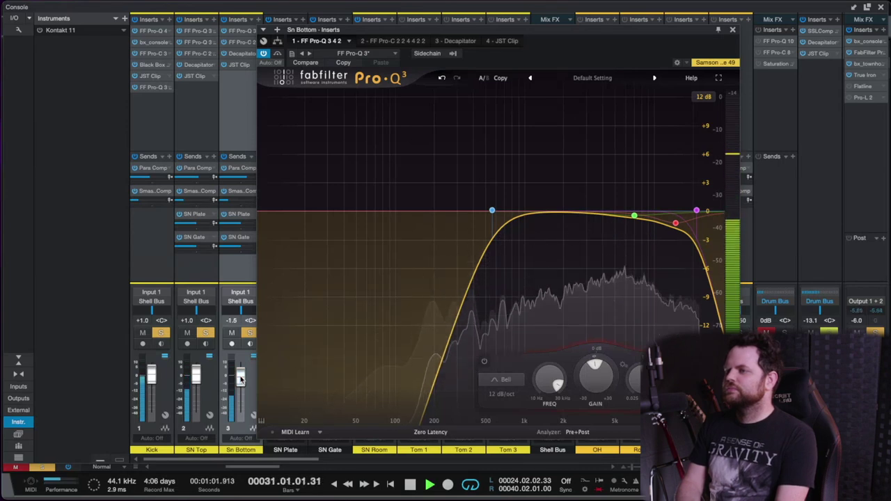
pyautogui.press('space')
pyautogui.press('Escape')
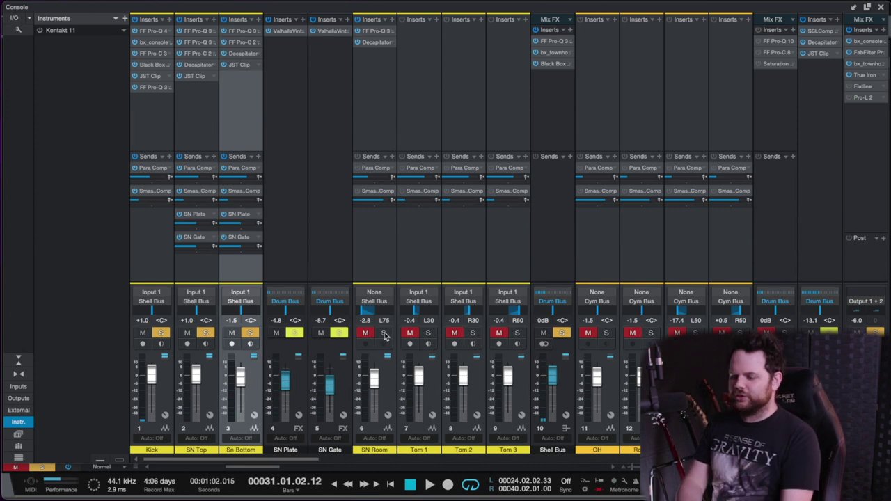
# Clear the kick and snare solos and solo SN Room to audition it alone
pyautogui.keyDown('alt'); pyautogui.click(250, 333); pyautogui.keyUp('alt')
pyautogui.click(387, 334)
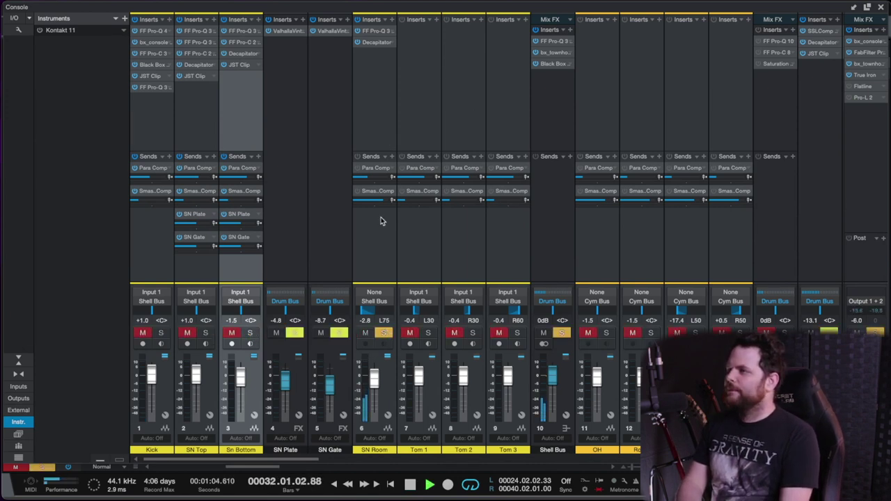
pyautogui.hscroll(2, 381, 222)
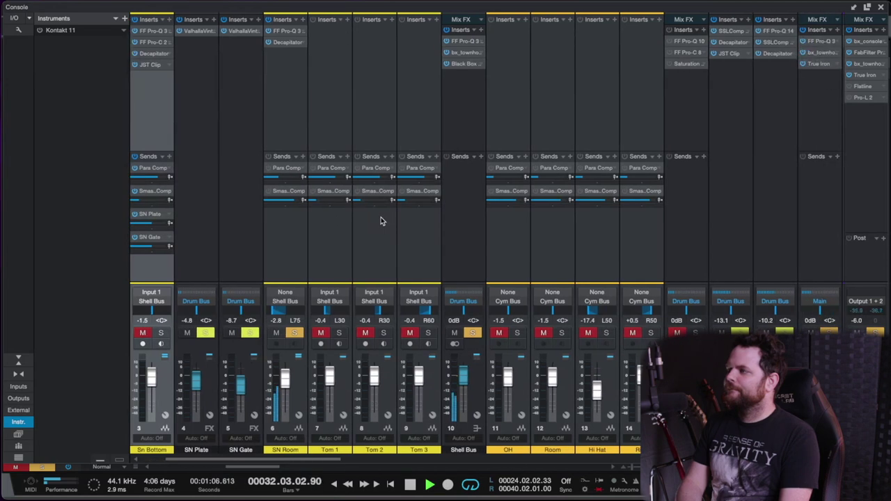
pyautogui.hscroll(-1, 324, 220)
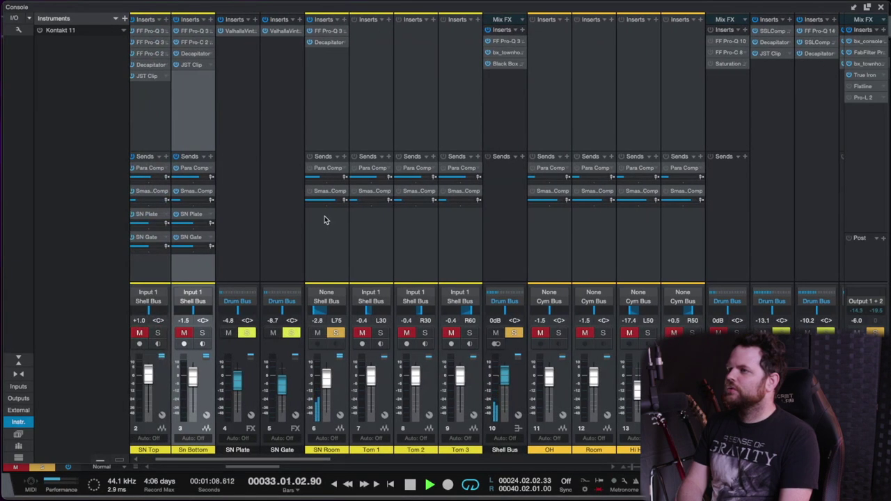
# Audition SN Room through its Pro-Q 3 and examine the EQ's low-cut band
pyautogui.click(329, 30)
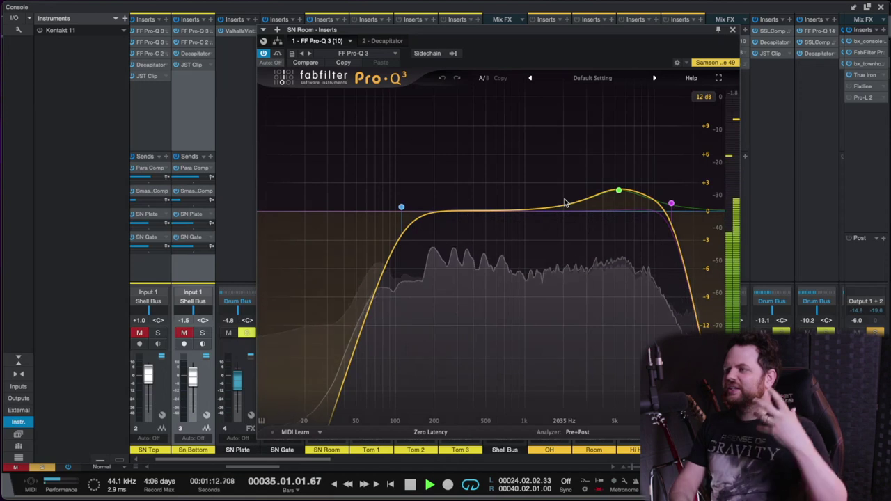
pyautogui.press('space')
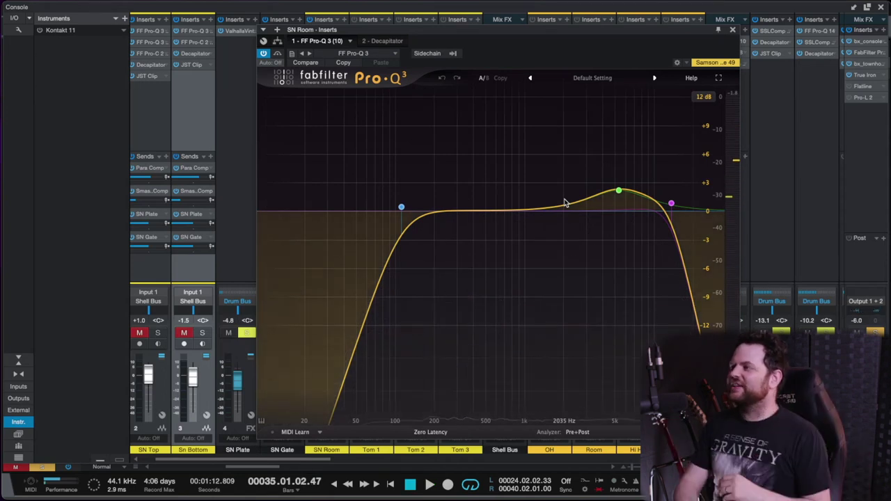
pyautogui.press('space')
pyautogui.press('space')
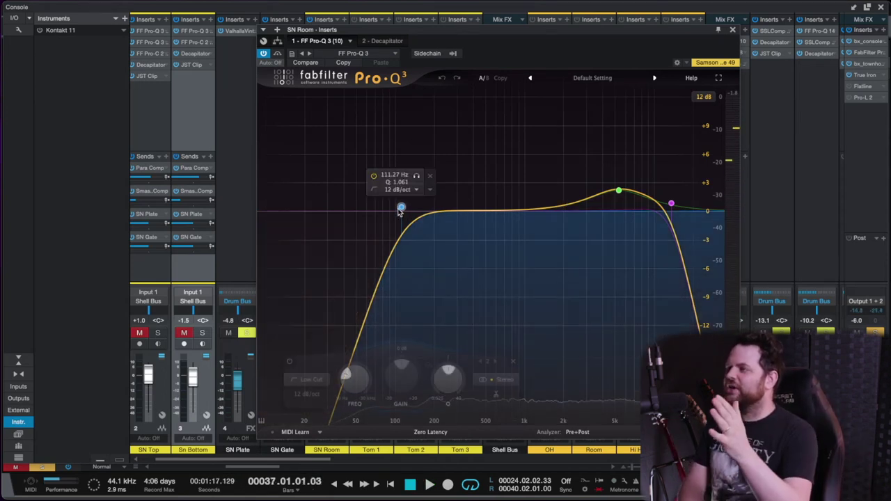
pyautogui.moveTo(402, 207); pyautogui.dragTo(405, 207)
# Audition SN Room's Decapitator, close the insert window, and enable its Para Comp and Smash Comp sends
pyautogui.click(381, 40)
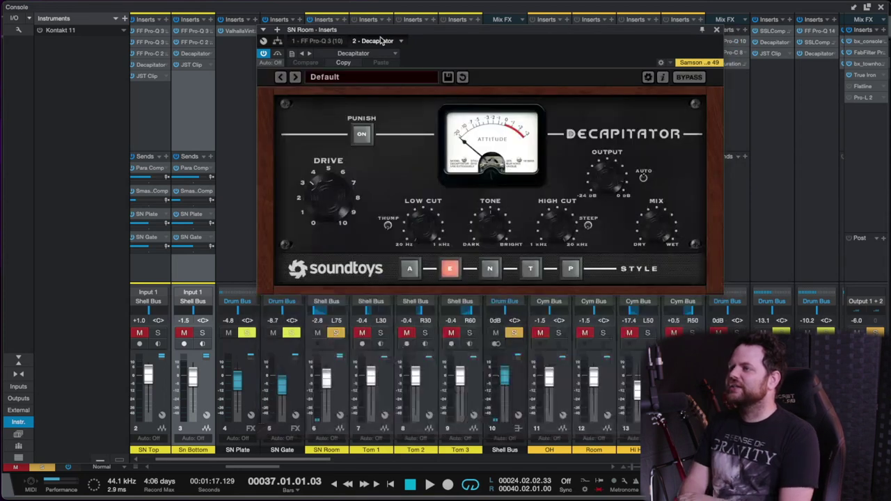
pyautogui.press('space')
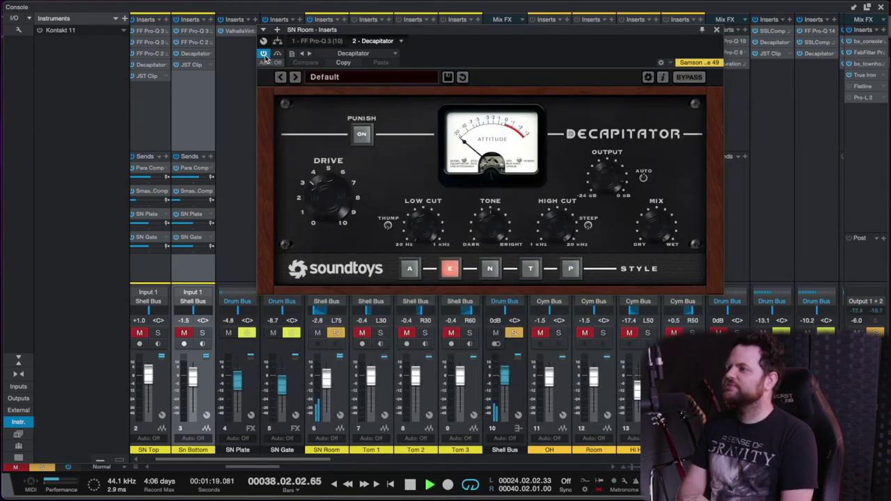
pyautogui.click(715, 32)
pyautogui.press('space')
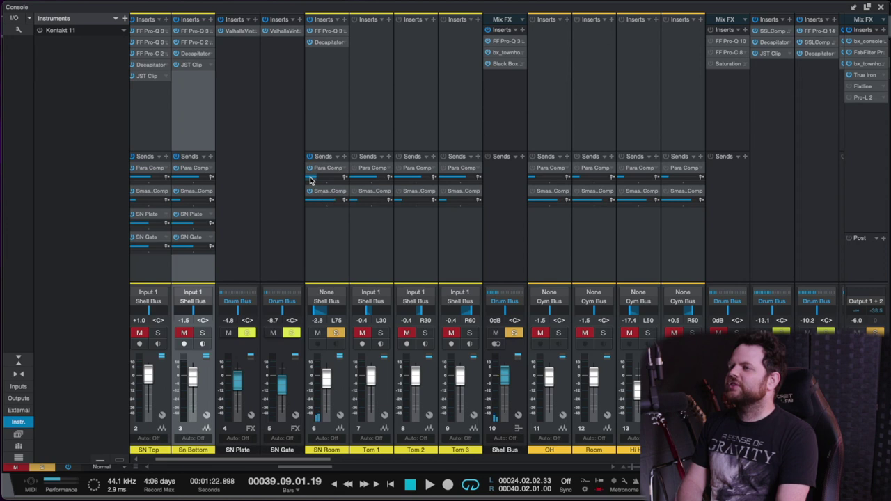
# Open the Smash Comp channel's inserts and examine its Pro-Q 3 curve and SSLComp Stereo settings
pyautogui.hscroll(5, 613, 42)
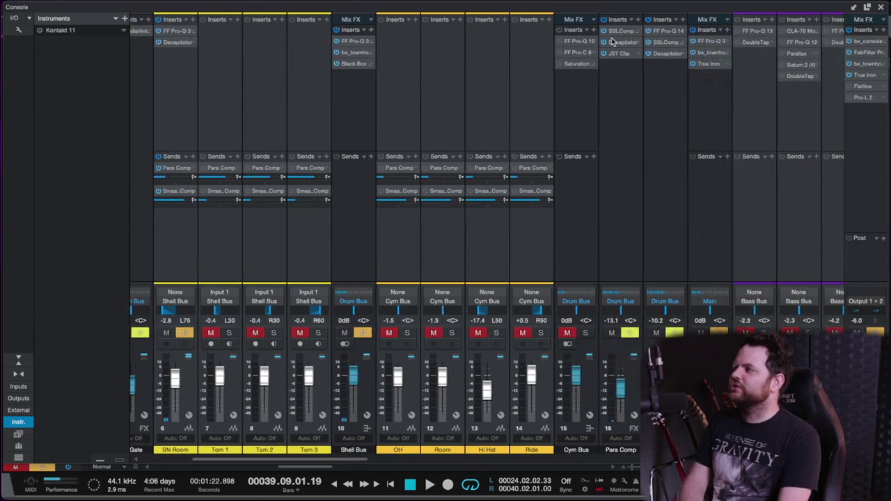
pyautogui.click(674, 21)
pyautogui.click(669, 22)
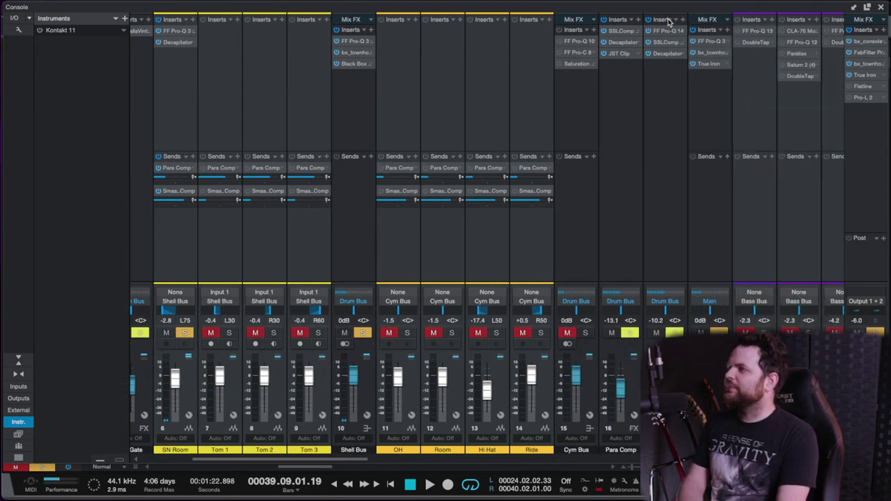
pyautogui.rightClick(683, 32)
pyautogui.click(690, 40)
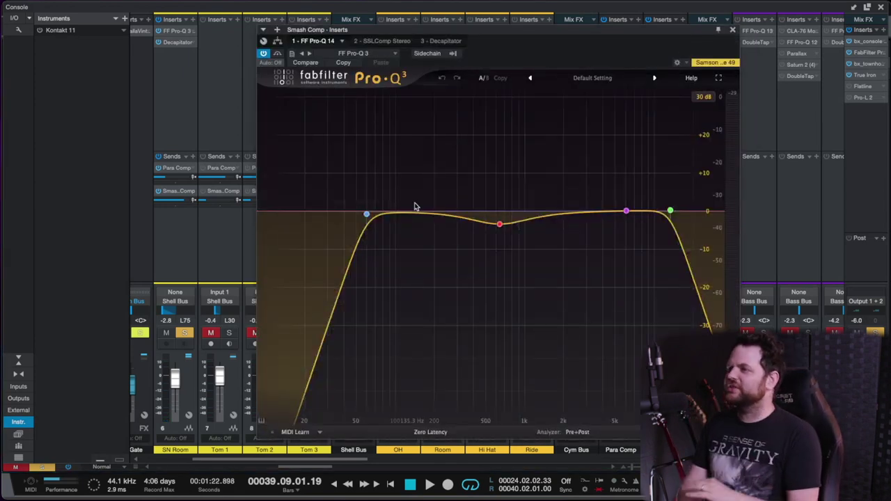
pyautogui.click(394, 42)
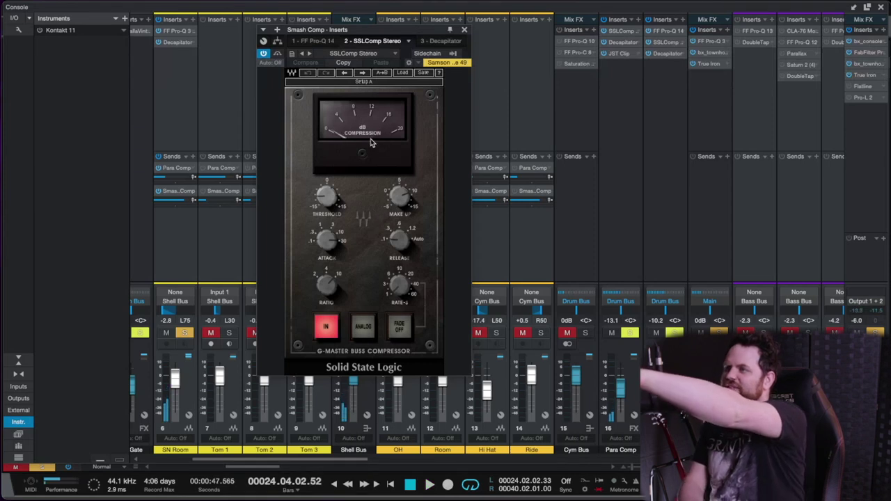
# Audition the Smash Comp channel through its SSLComp Stereo and Decapitator, and close the insert window
pyautogui.press('space')
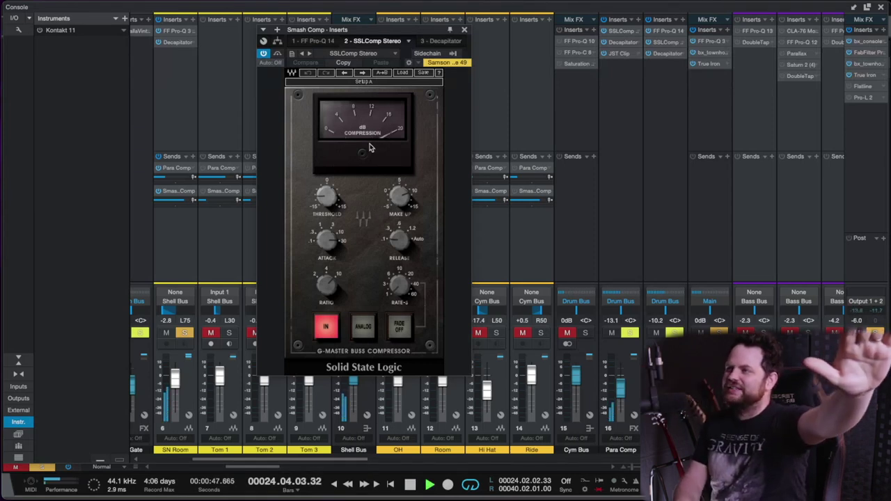
pyautogui.press('space')
pyautogui.click(432, 40)
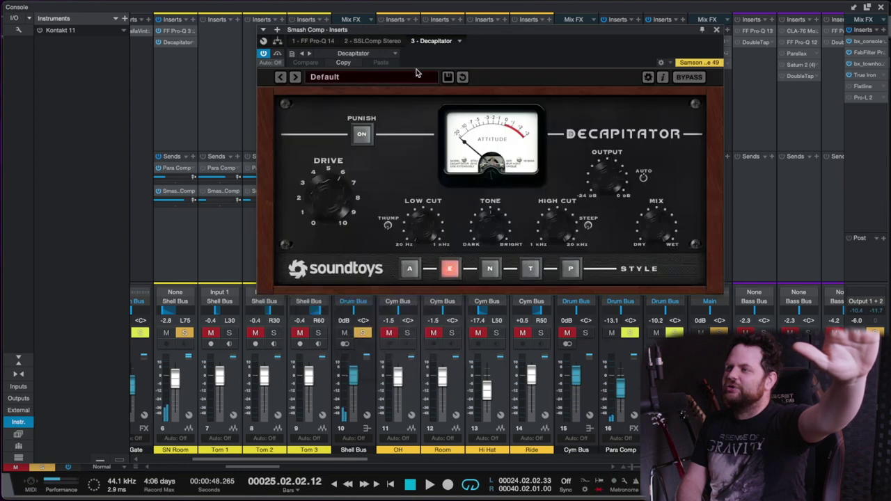
pyautogui.press('space')
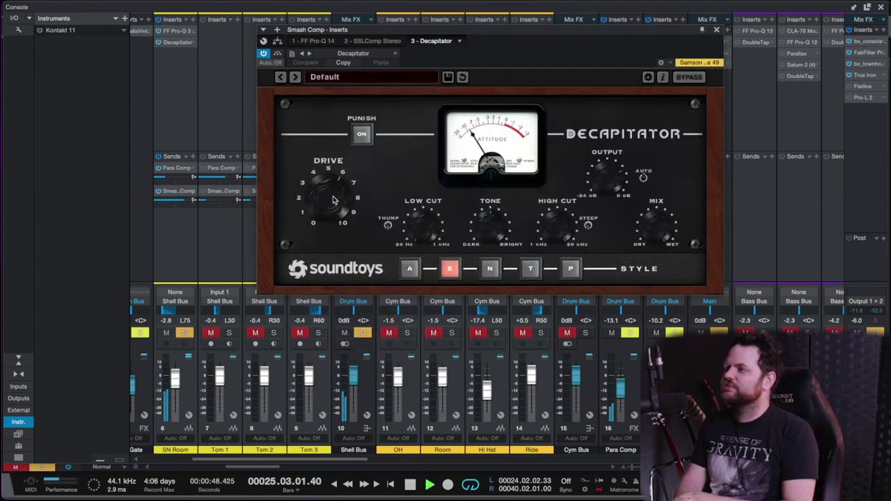
pyautogui.click(716, 29)
pyautogui.press('space')
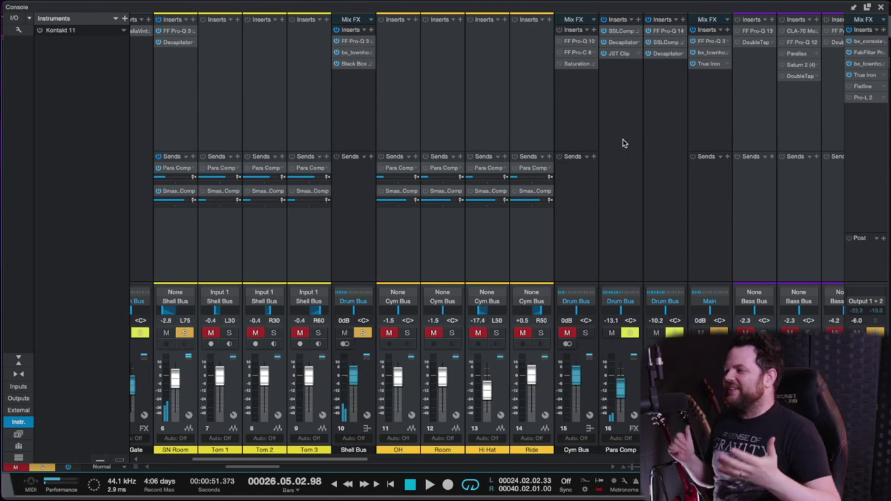
# Solo SN Top and Sn Bottom, and blend SN Room in at -9.6 dB with a slightly lower Smash Comp send
pyautogui.hscroll(-5, 624, 144)
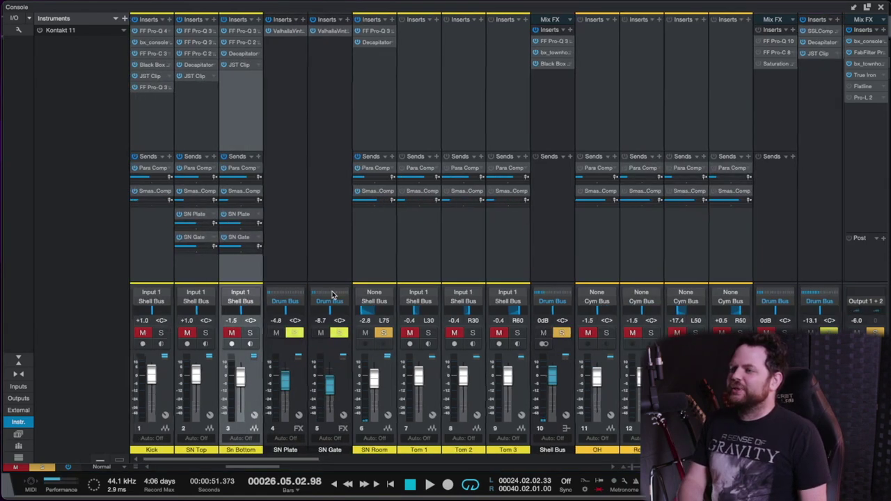
pyautogui.click(205, 333)
pyautogui.click(249, 334)
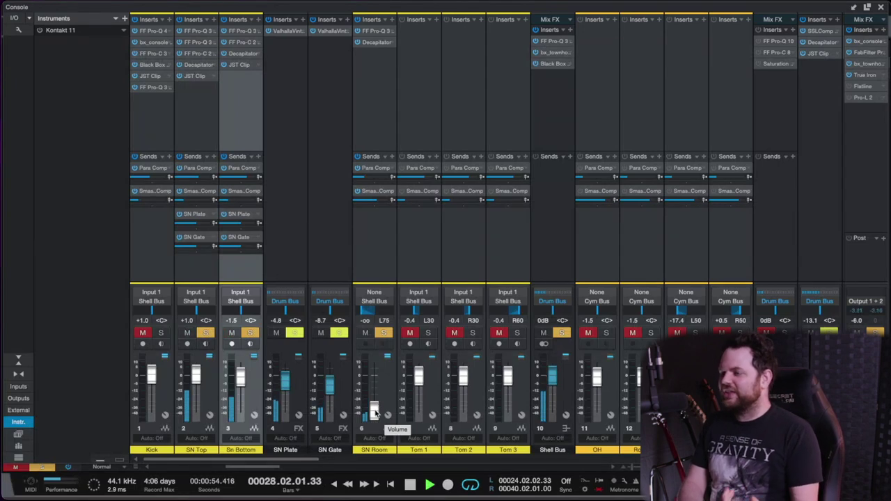
pyautogui.moveTo(374, 412); pyautogui.dragTo(375, 390)
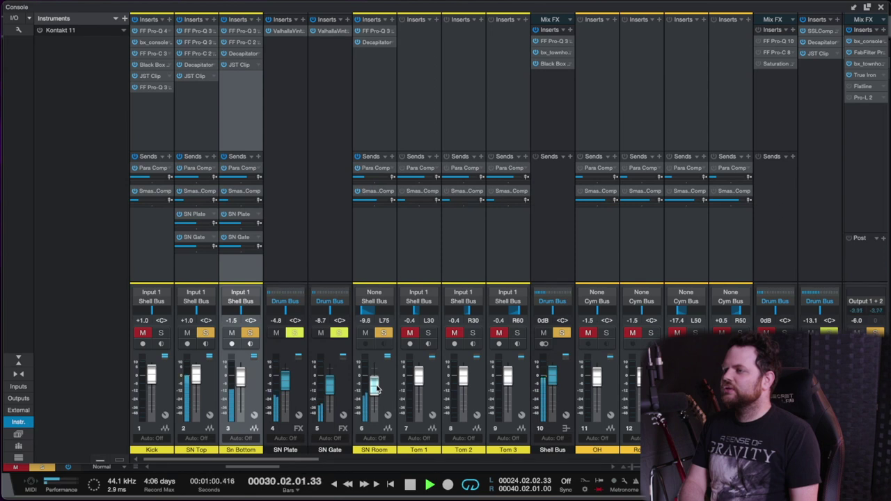
pyautogui.moveTo(379, 202); pyautogui.dragTo(374, 202)
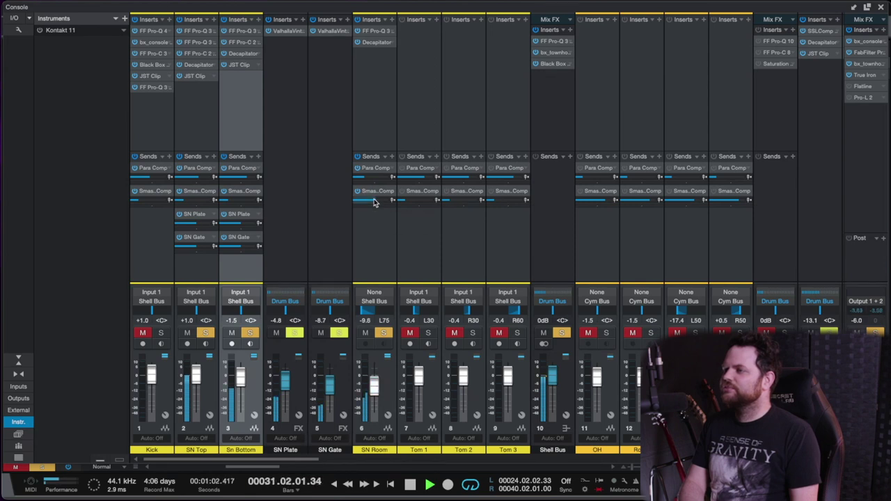
# Unmute and solo Kick alongside the snares, and lower SN Room's fader to -13.1 dB
pyautogui.click(142, 333)
pyautogui.click(161, 333)
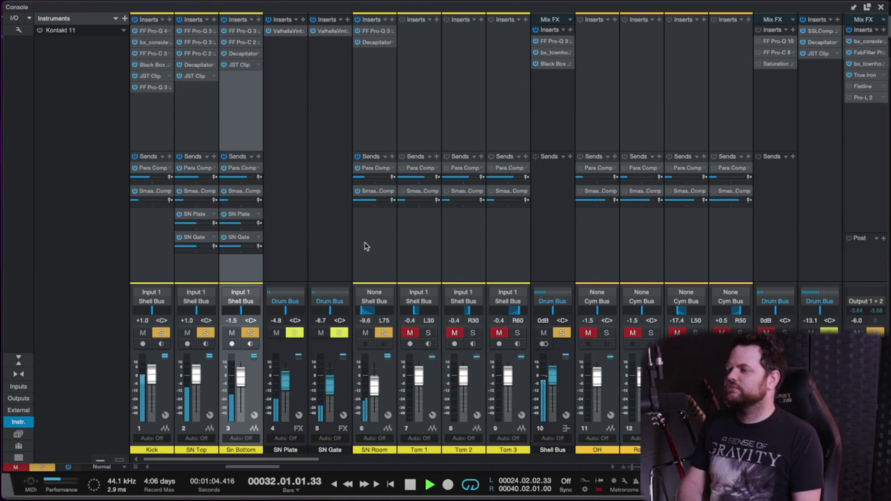
pyautogui.moveTo(374, 384); pyautogui.dragTo(373, 388)
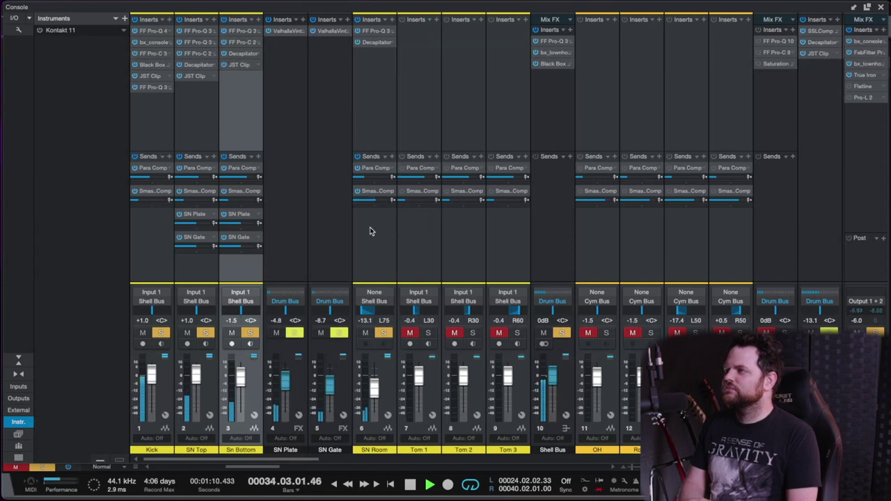
# Lower the Smash Comp fader to -13.1 dB and SN Room's fader to -15.0 dB, and stop playback
pyautogui.hscroll(6, 369, 227)
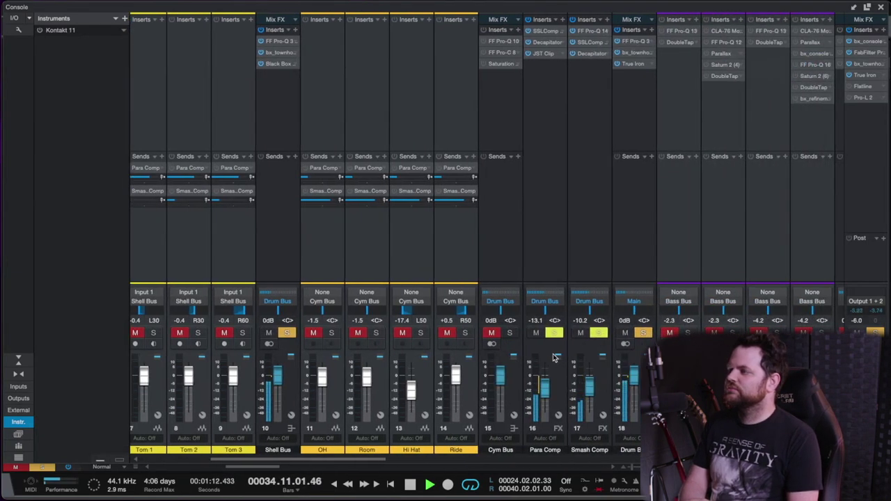
pyautogui.moveTo(591, 385); pyautogui.dragTo(594, 394)
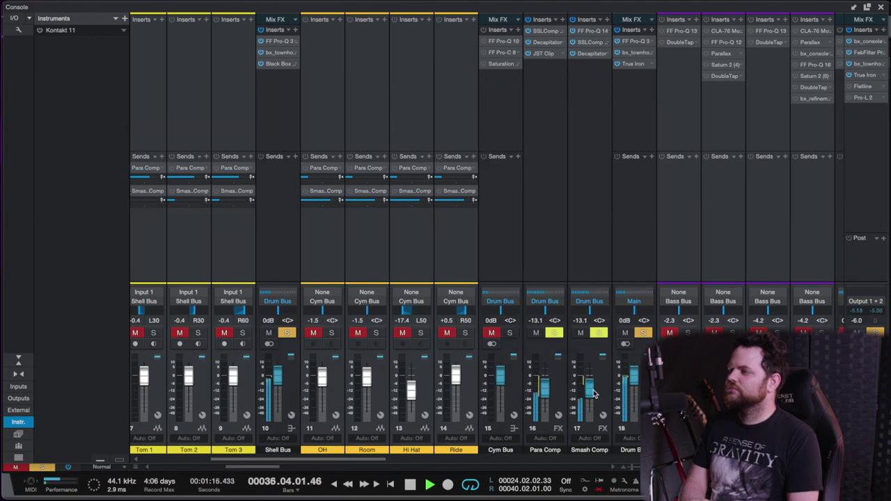
pyautogui.hscroll(-3, 371, 302)
pyautogui.press('space')
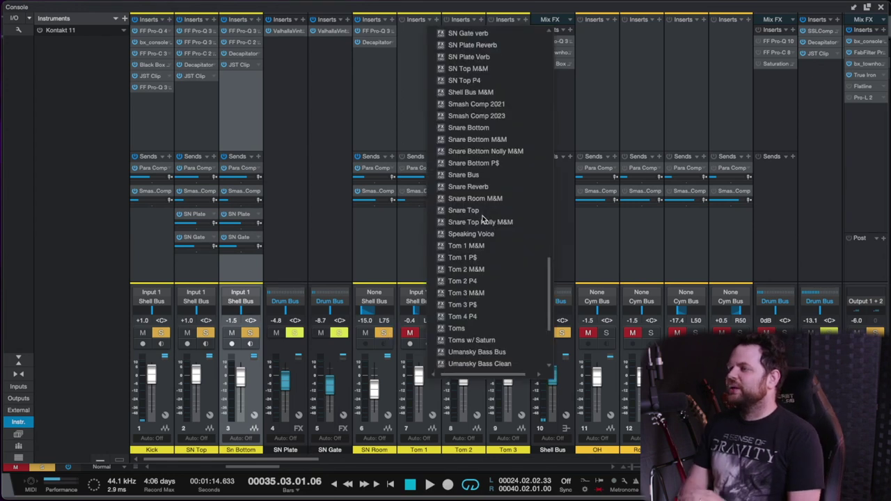
# Find the M&M Tom 1 preset in the saved FX chain list and load it on Tom 1
pyautogui.scroll(-1, 484, 217)
pyautogui.scroll(10, 484, 220)
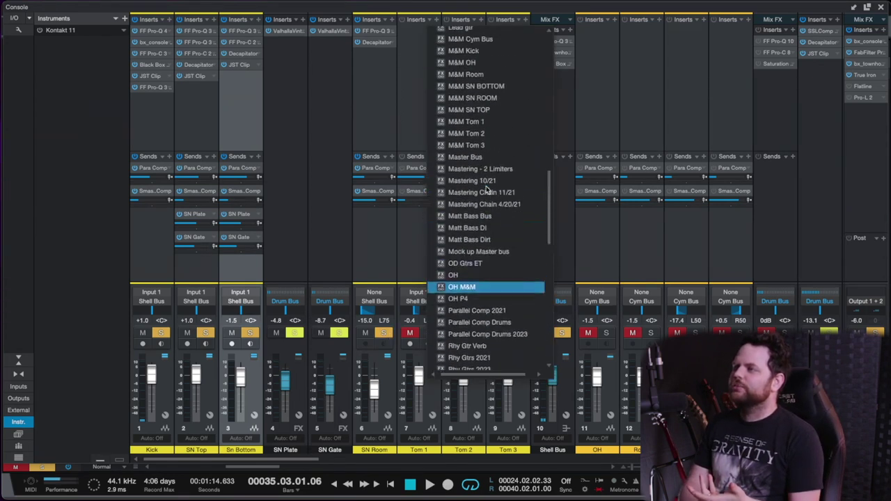
pyautogui.scroll(2, 487, 189)
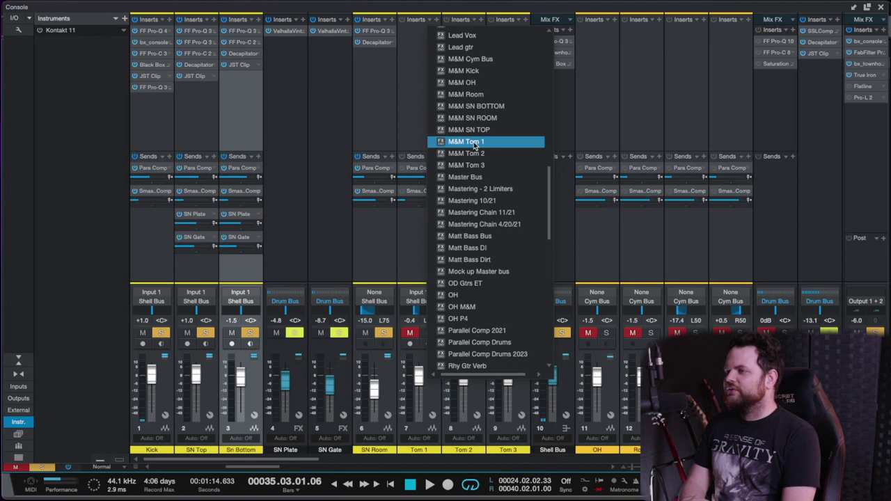
pyautogui.click(474, 143)
# Set the arrangement's loop range around the tom fills from late bar 48 to late bar 52 for playback
pyautogui.click(881, 7)
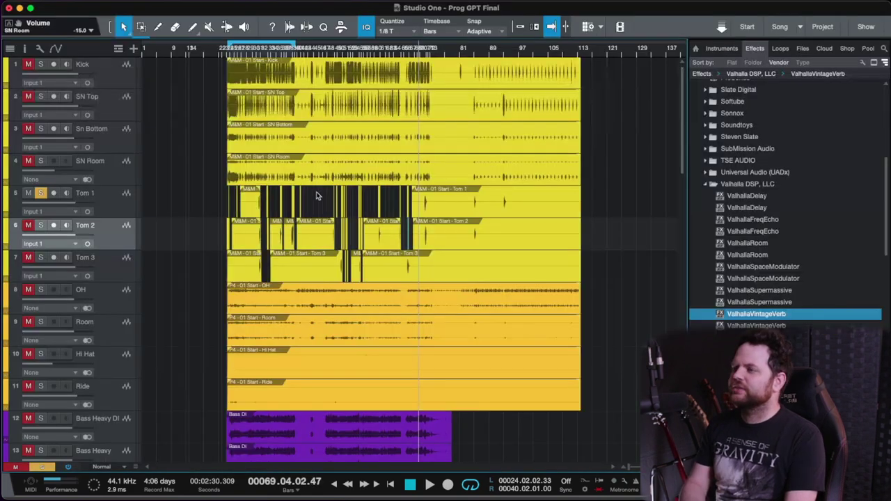
pyautogui.scroll(8, 313, 199)
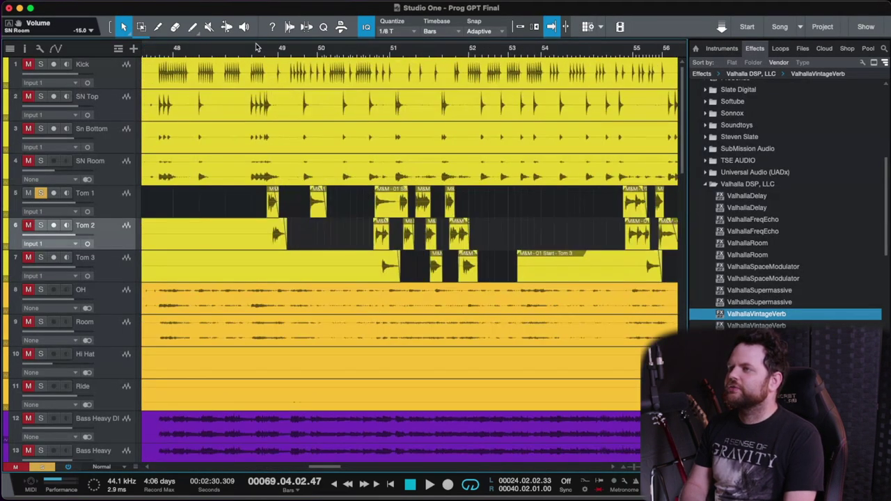
pyautogui.moveTo(256, 42); pyautogui.dragTo(486, 93)
pyautogui.press('space')
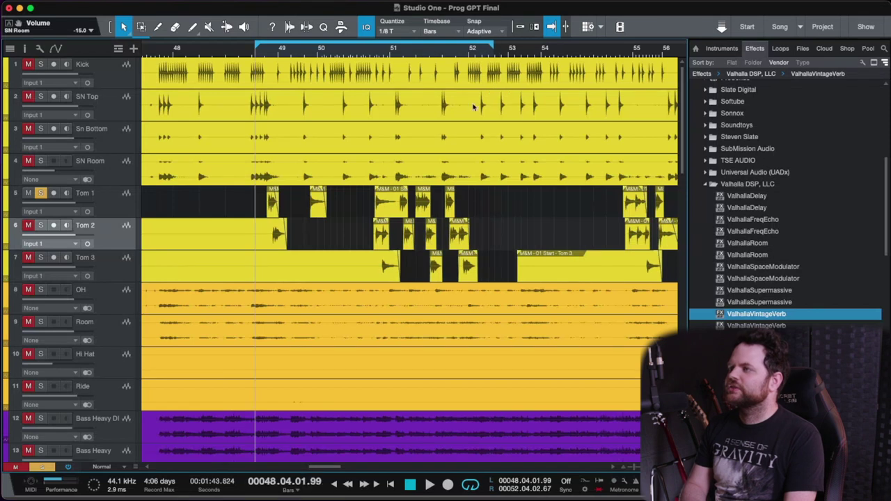
# Open Tom 1's Gatey Watey gate in the console and set its threshold to -40.2 dB
pyautogui.press('F3')
pyautogui.rightClick(416, 35)
pyautogui.click(428, 43)
pyautogui.moveTo(298, 143); pyautogui.dragTo(300, 210)
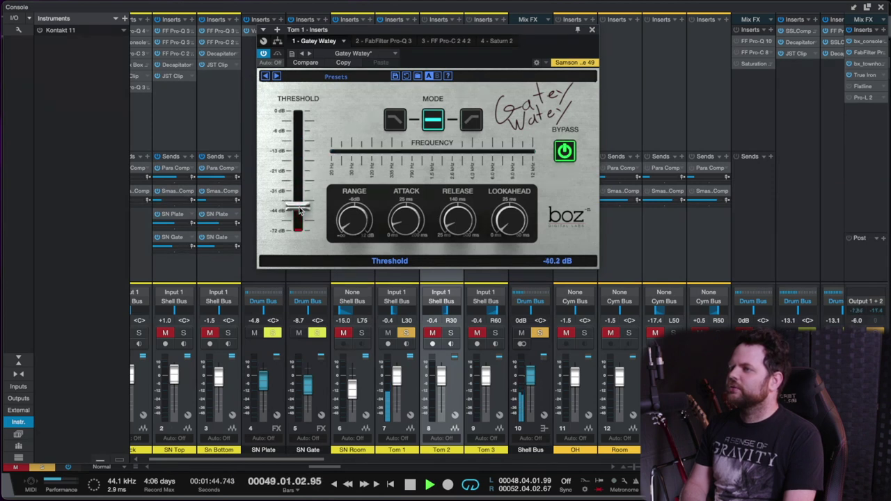
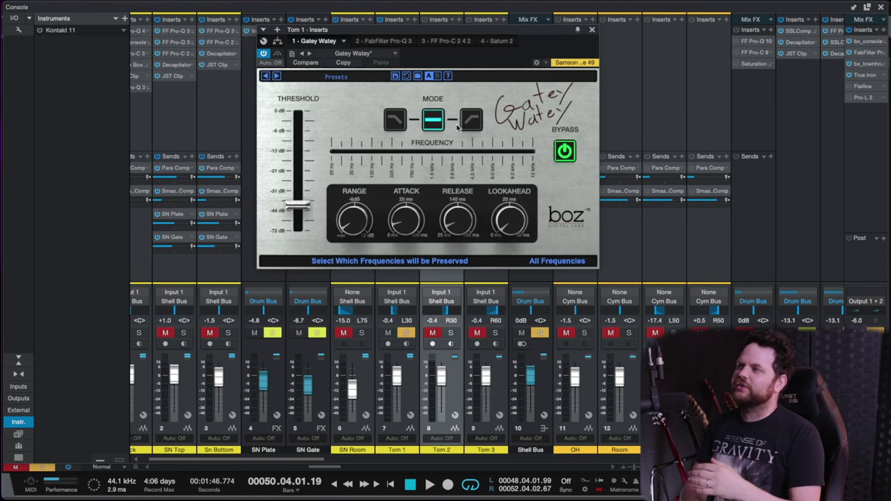
# Audition Tom 1 through its FabFilter Pro-Q 3, and switch on its Pro-C 2 compressor
pyautogui.click(384, 41)
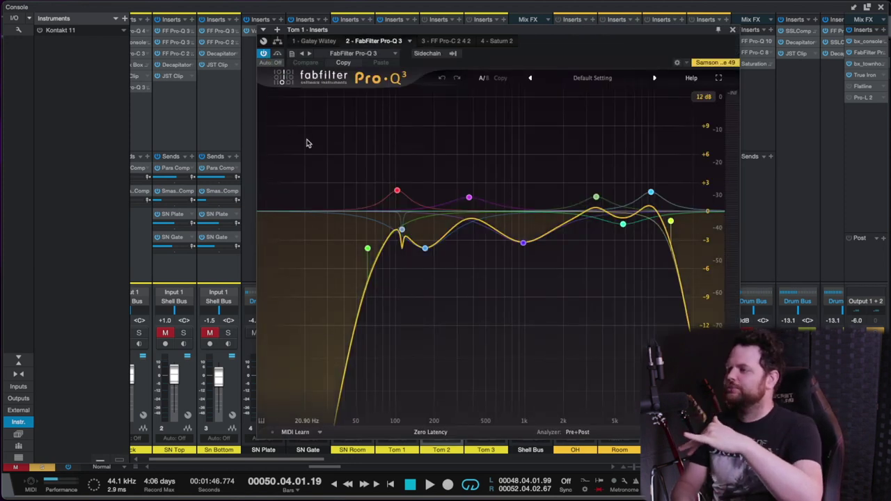
pyautogui.press('space')
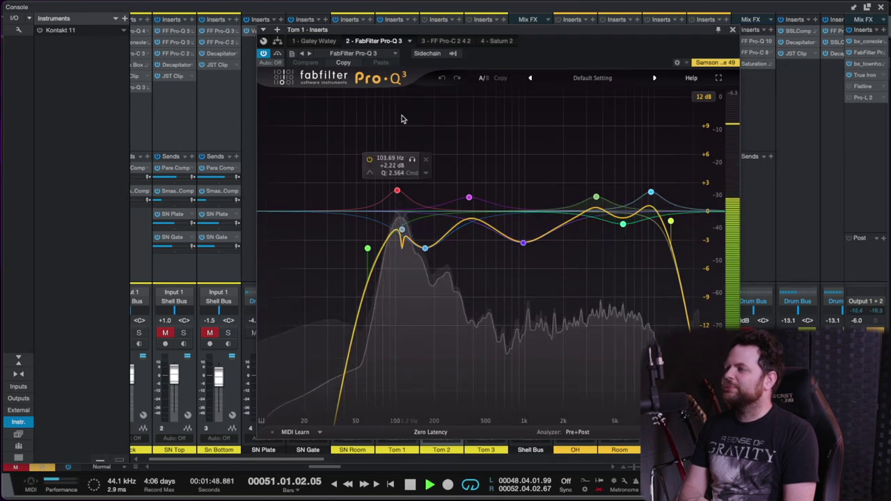
pyautogui.click(441, 41)
pyautogui.press('space')
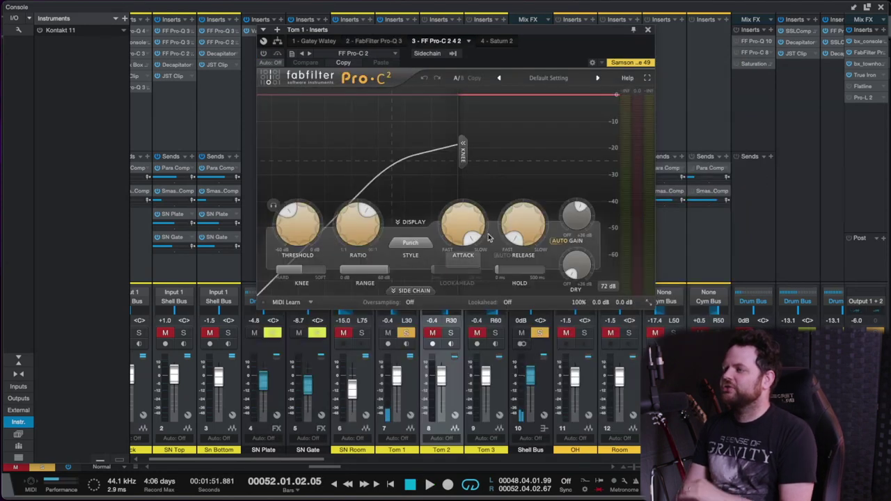
pyautogui.click(264, 53)
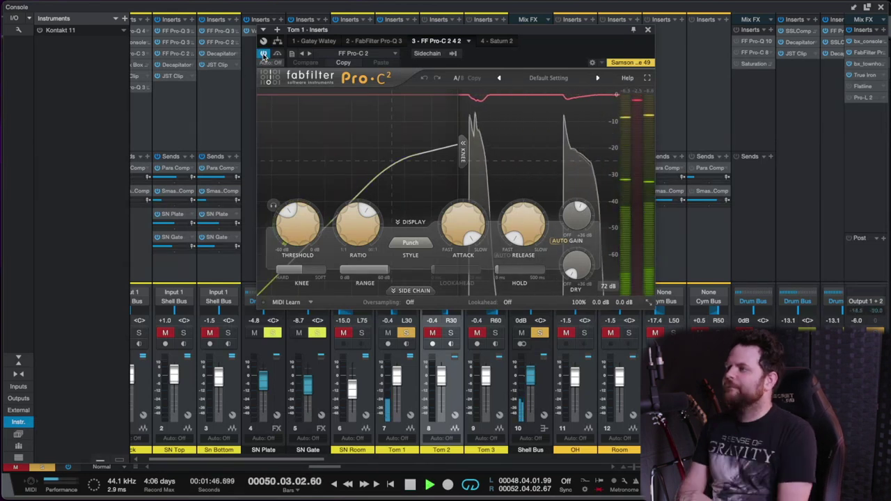
# Examine the high band's Warm Tube drive settings in Tom 1's Saturn 2 and audition the saturation during playback
pyautogui.click(491, 40)
pyautogui.moveTo(625, 136)
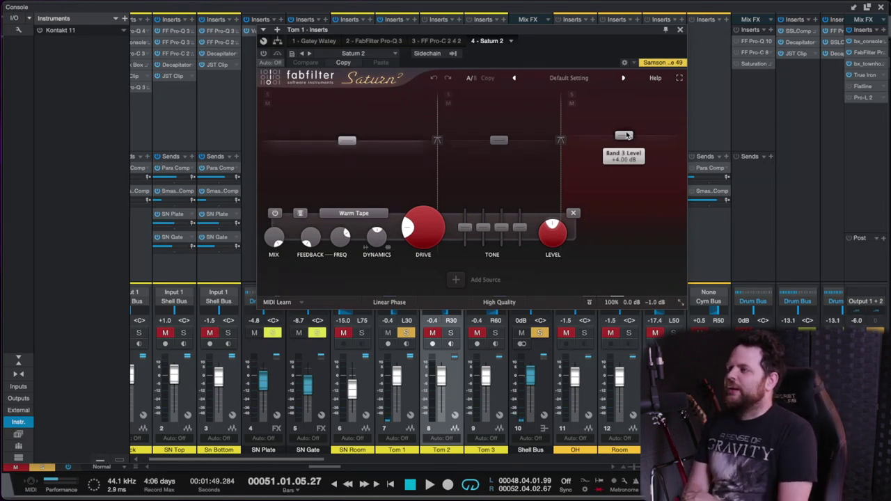
pyautogui.click(626, 136)
pyautogui.moveTo(527, 221)
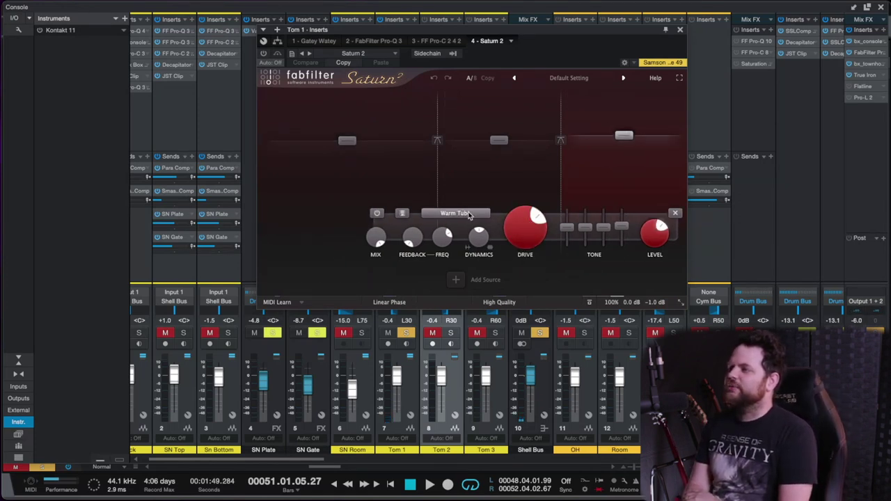
pyautogui.press('space')
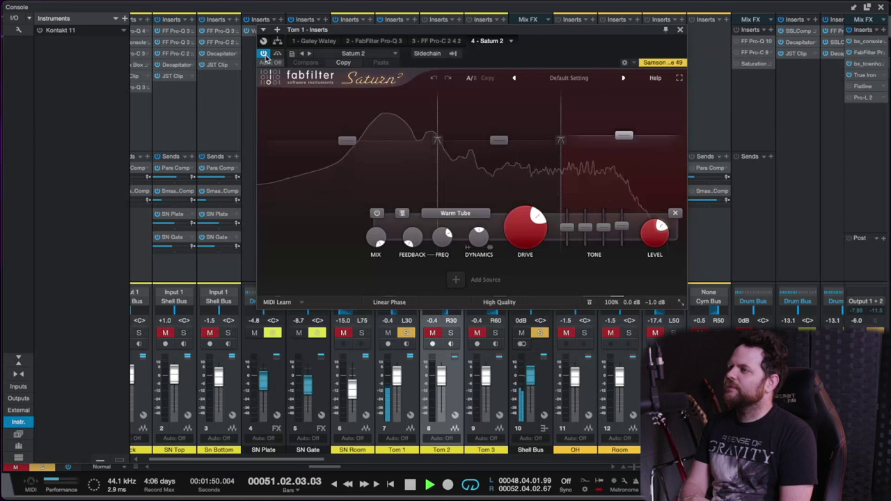
# Load the saved M&M Tom 2 effects chain on the Tom 2 channel, and close its plug-in window
pyautogui.click(453, 21)
pyautogui.scroll(-15, 490, 188)
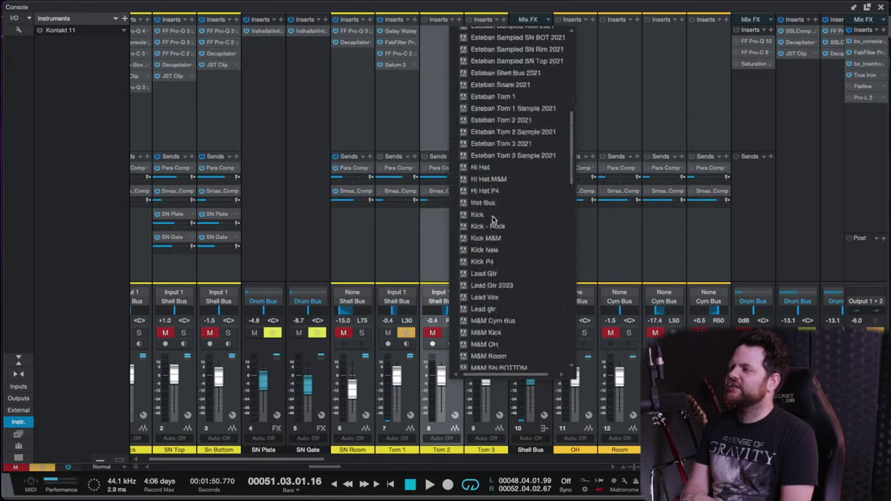
pyautogui.click(490, 180)
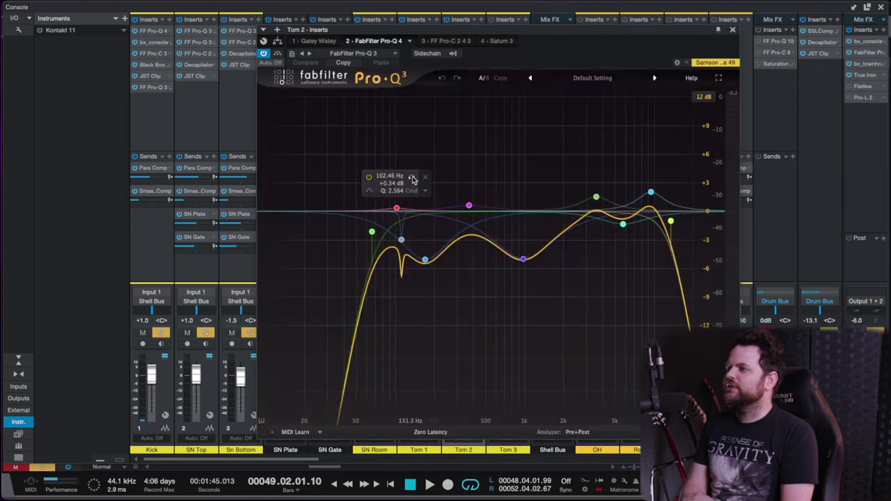
pyautogui.click(733, 29)
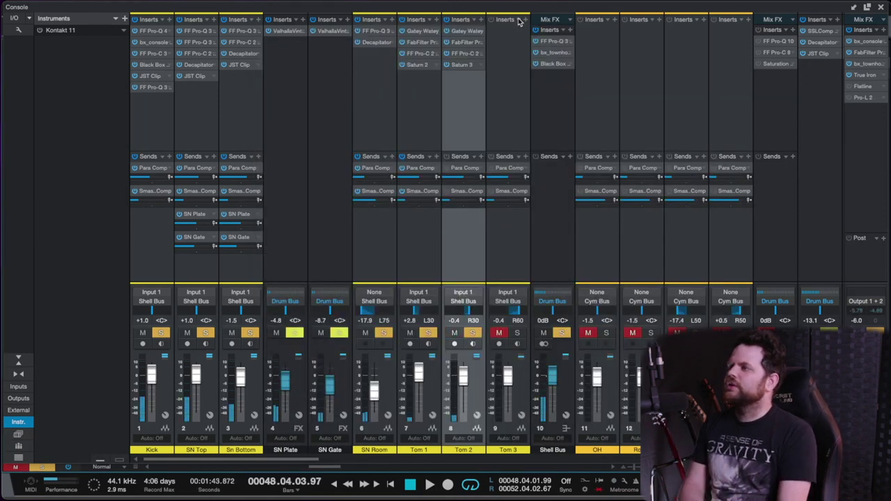
# Load the saved M&M Tom 3 effects chain on the Tom 3 channel
pyautogui.click(519, 21)
pyautogui.scroll(-15, 541, 174)
pyautogui.scroll(-3, 541, 177)
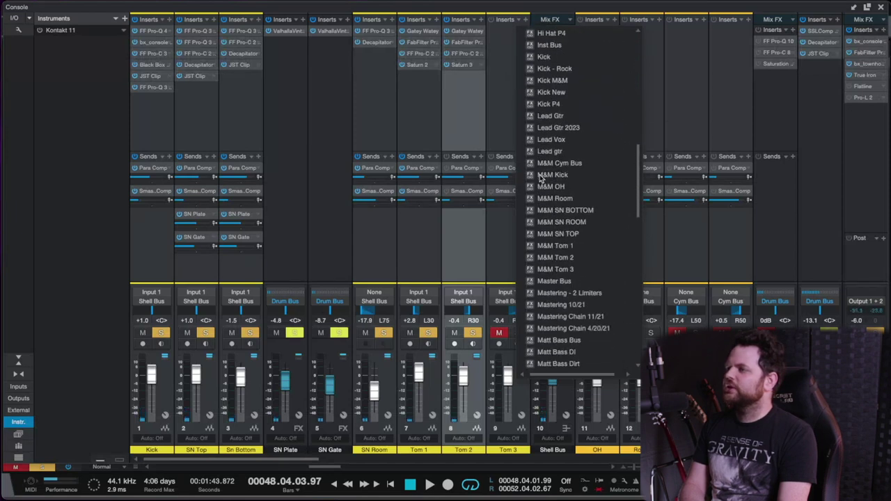
pyautogui.click(541, 179)
# On Tom 3's Pro-Q 3, move the low cut to 28.25 Hz, the lowest bell to about 56 Hz, and the narrow notch lower in frequency
pyautogui.moveTo(370, 227); pyautogui.dragTo(323, 269)
pyautogui.moveTo(396, 210); pyautogui.dragTo(363, 212)
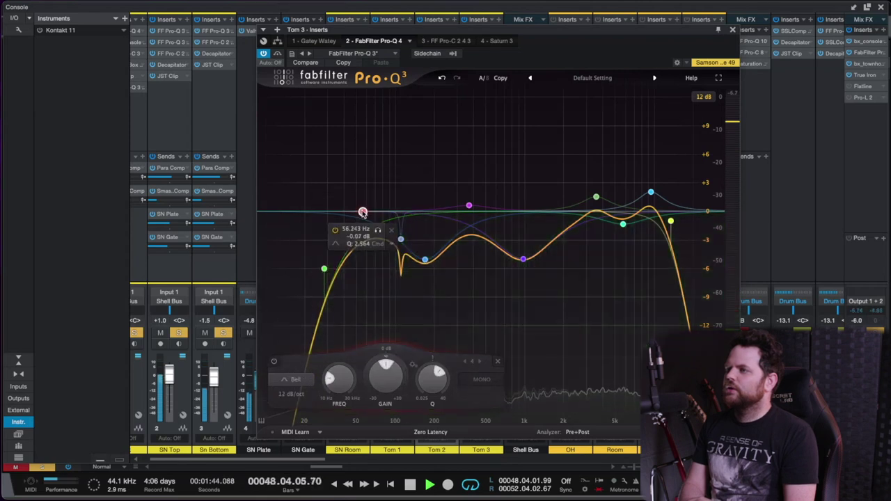
pyautogui.moveTo(402, 240); pyautogui.dragTo(377, 234)
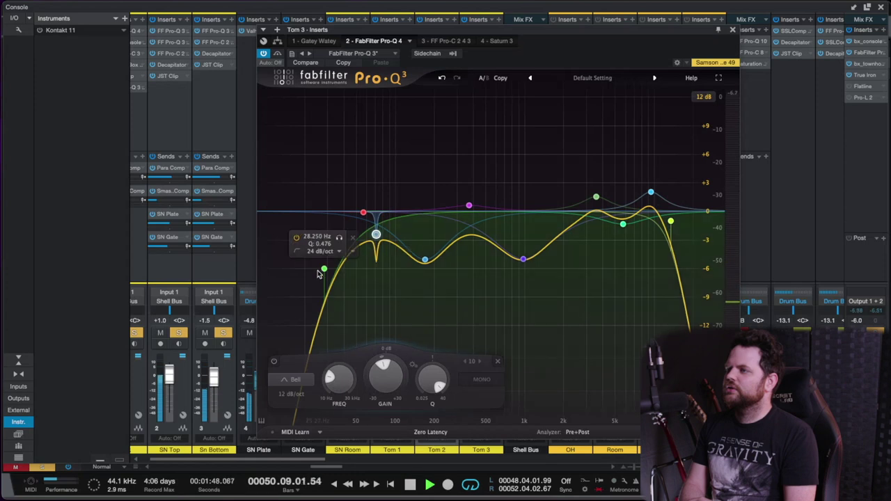
pyautogui.click(324, 268)
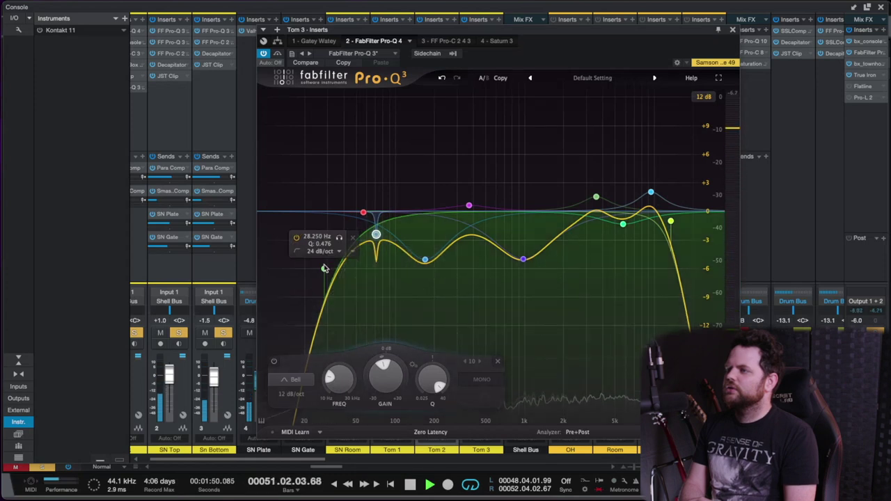
pyautogui.click(733, 30)
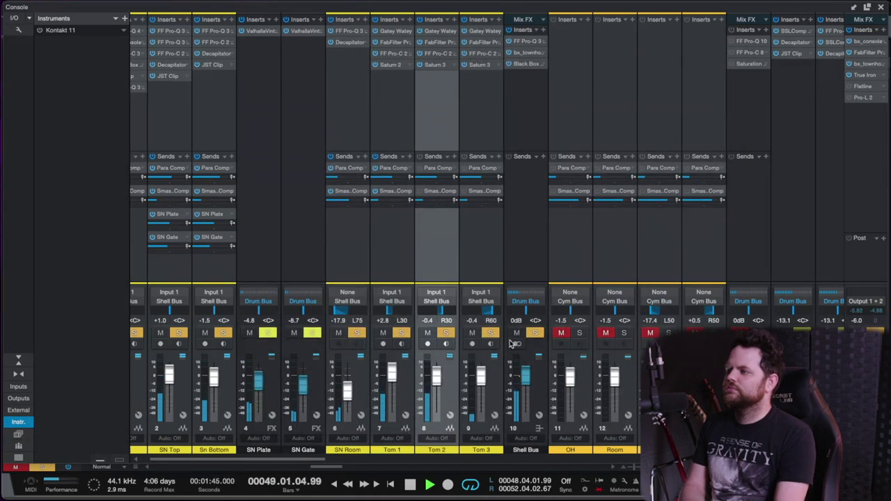
# Set the arrangement's loop range around the tom fill, from about 50.08.02 to 52.04.02
pyautogui.press('F3')
pyautogui.moveTo(360, 53); pyautogui.dragTo(360, 104)
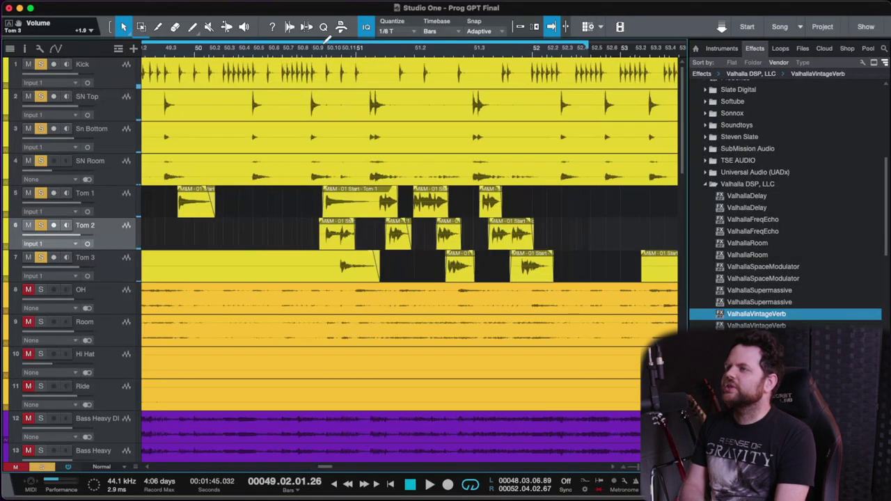
pyautogui.moveTo(309, 41); pyautogui.dragTo(398, 40)
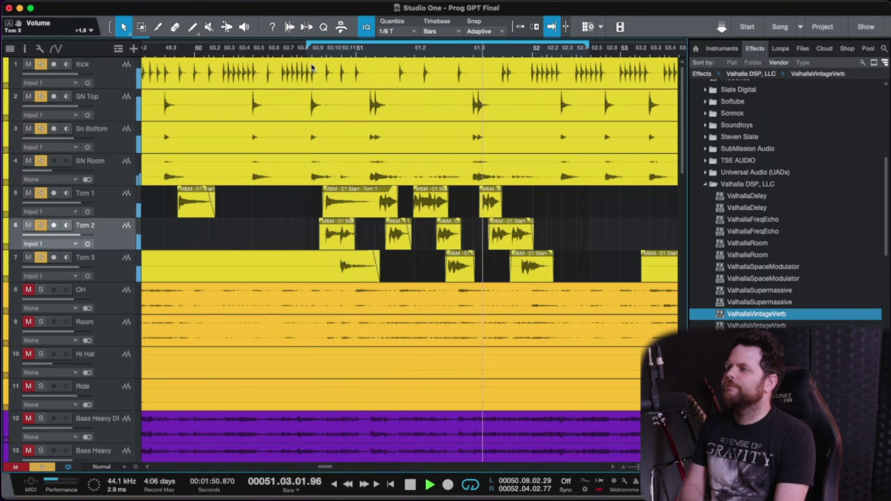
pyautogui.scroll(-3, 373, 159)
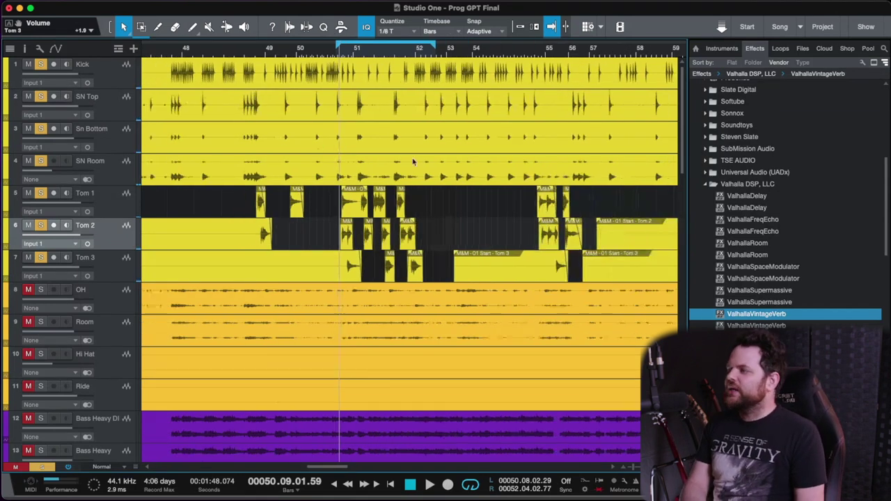
# Play the looped tom fill from the console to audition the kick, snare and tom balance through the Shell Bus
pyautogui.press('F3')
pyautogui.hscroll(-1, 373, 317)
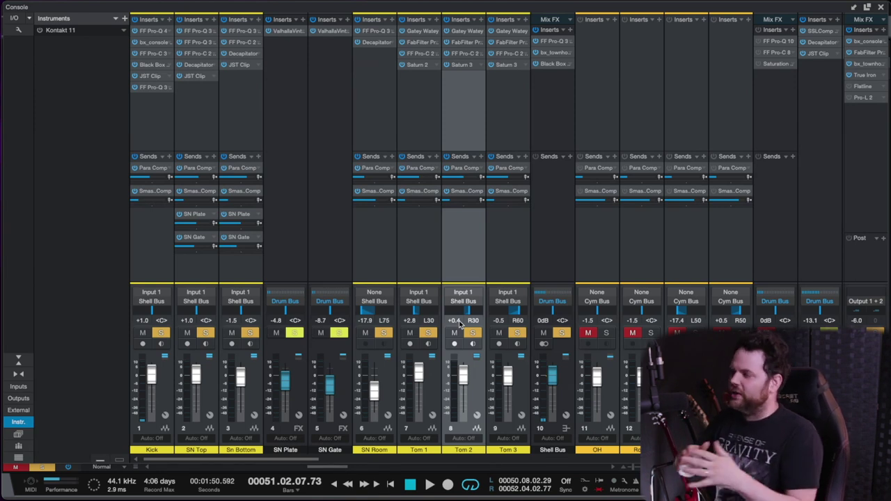
pyautogui.press('space')
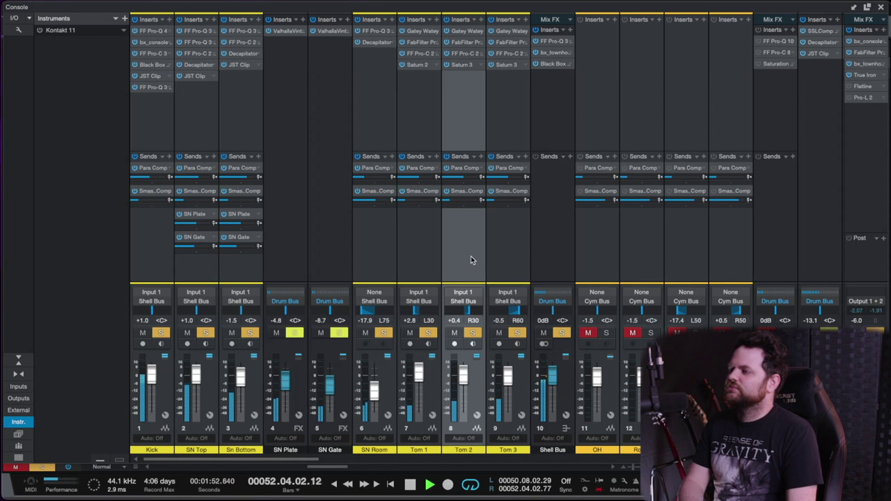
pyautogui.click(563, 400)
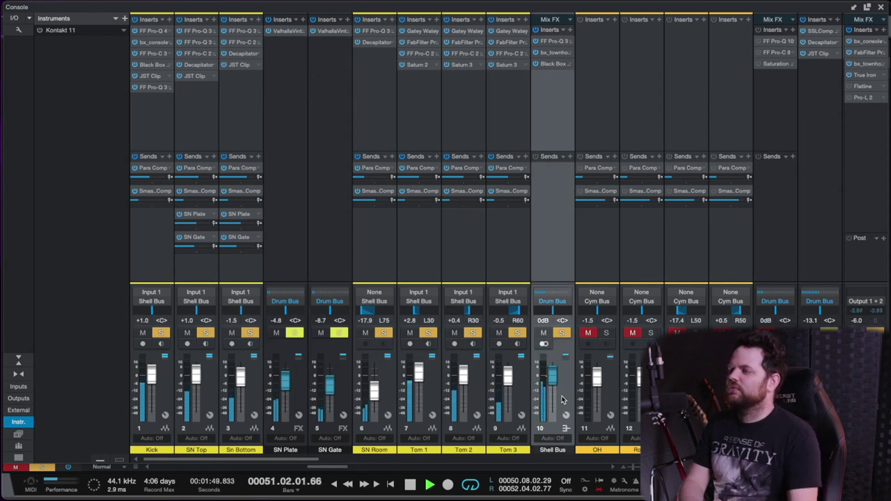
pyautogui.press('space')
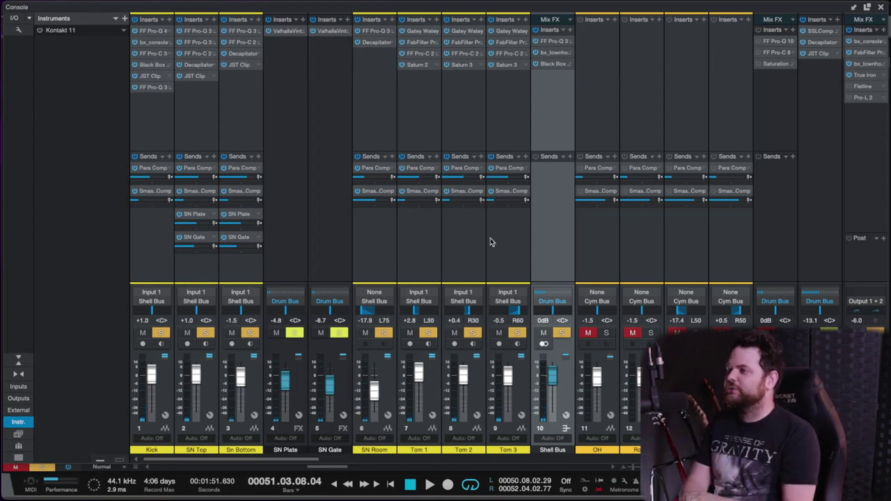
# Select the Kick through Tom 3 channels and play the song over the longer loop from 23.18.01 to 74.02.02
pyautogui.click(522, 387)
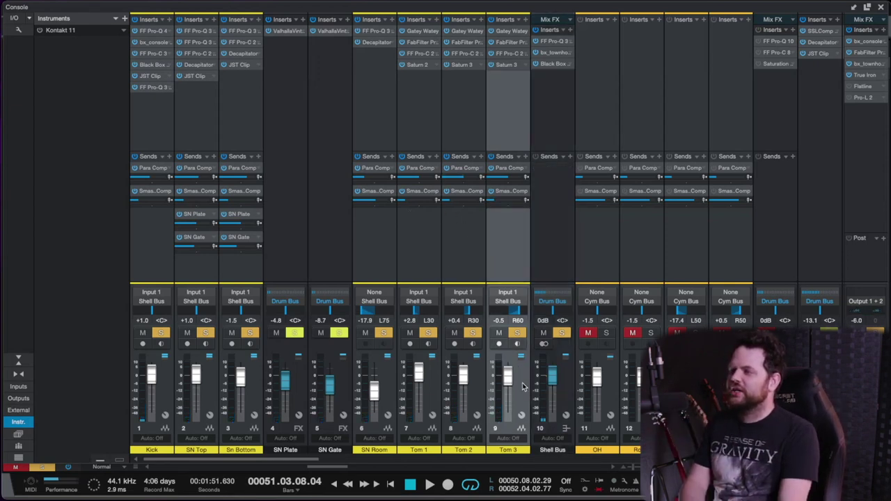
pyautogui.keyDown('shift'); pyautogui.click(168, 384); pyautogui.keyUp('shift')
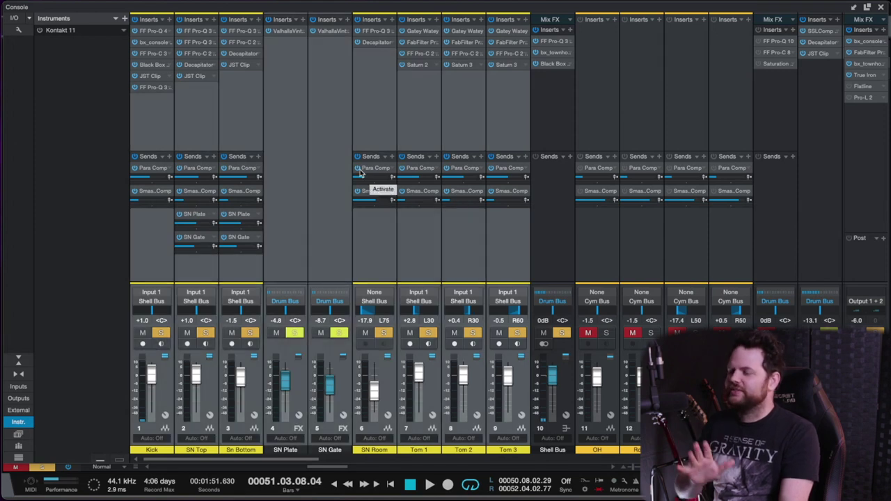
pyautogui.press('F3')
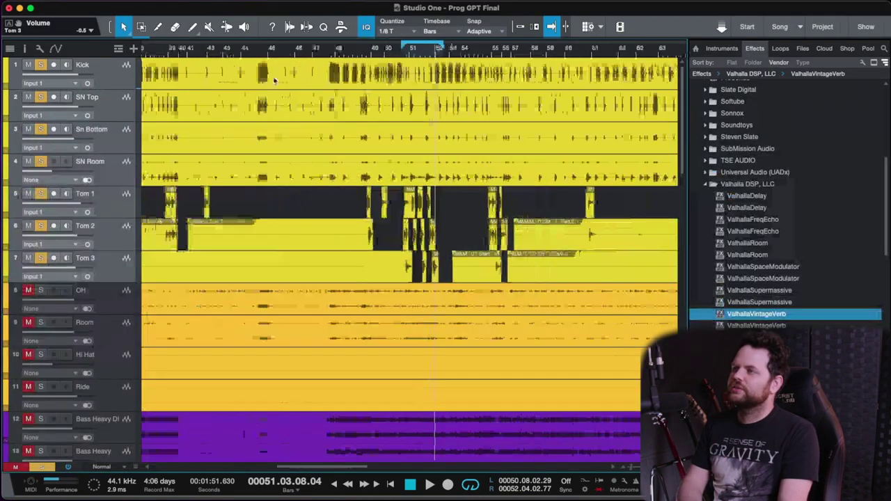
pyautogui.scroll(-3, 201, 73)
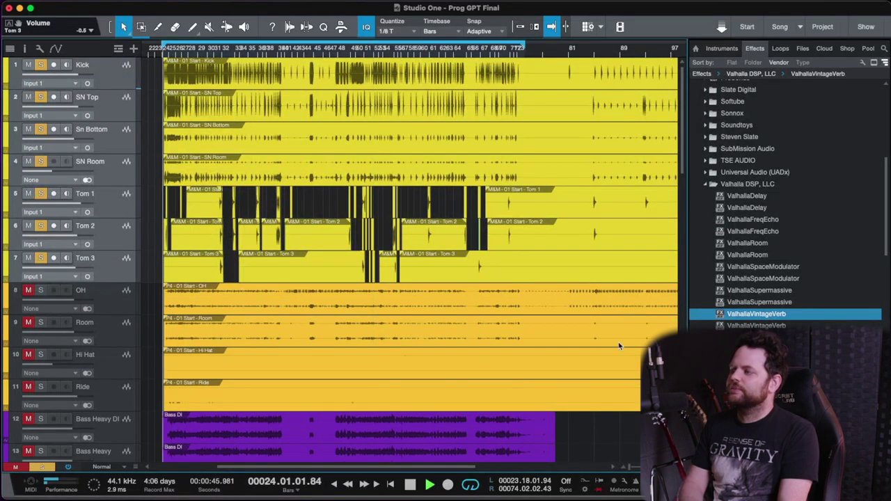
pyautogui.press('F3')
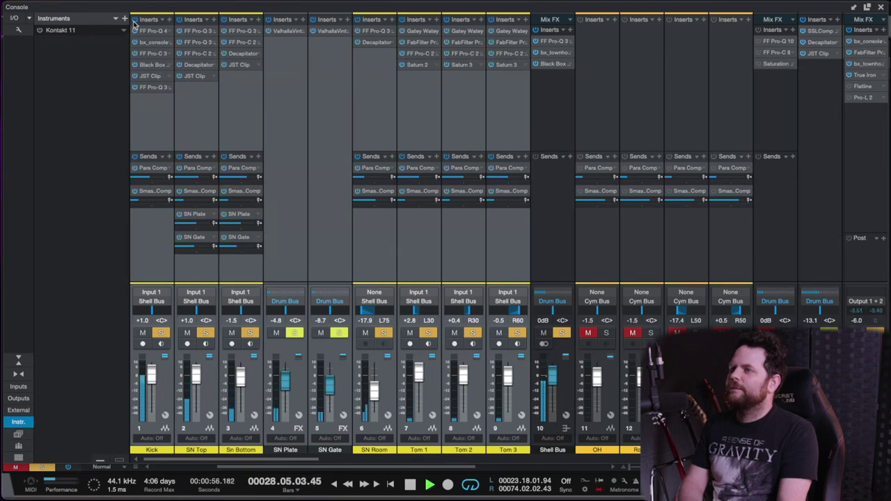
# Load the saved M&M OH effects chain on the OH channel
pyautogui.click(377, 396)
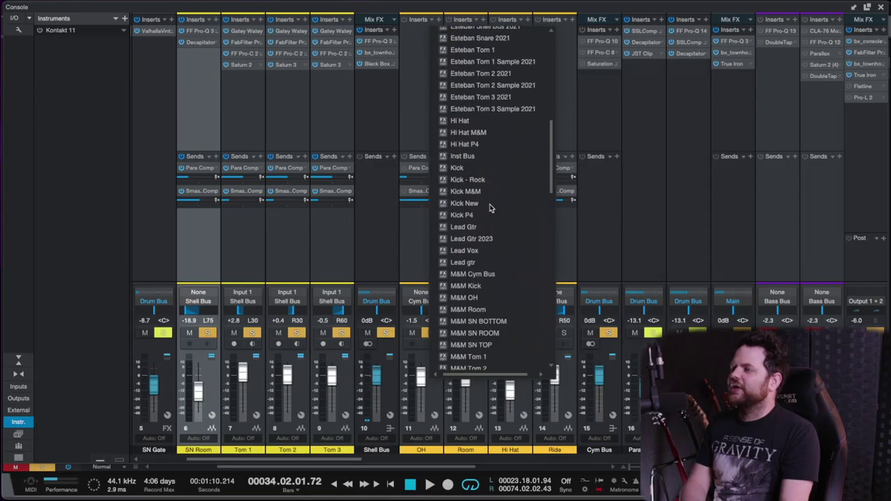
pyautogui.scroll(-3, 488, 206)
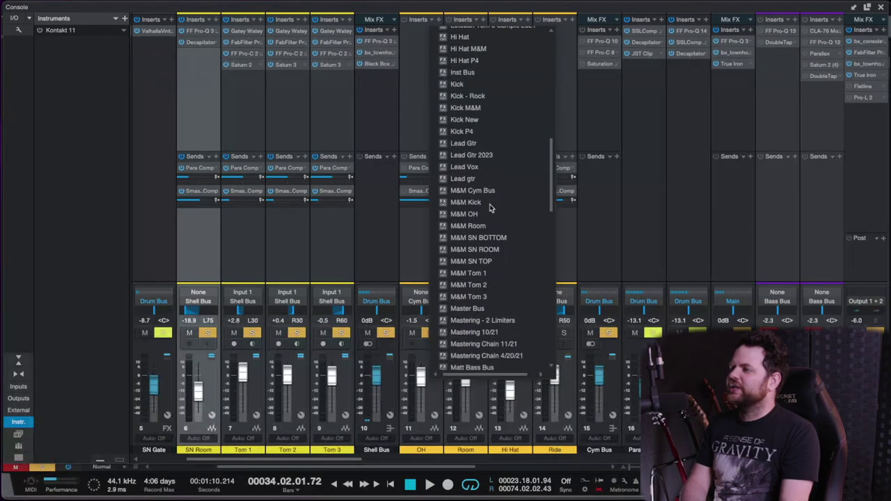
pyautogui.click(484, 208)
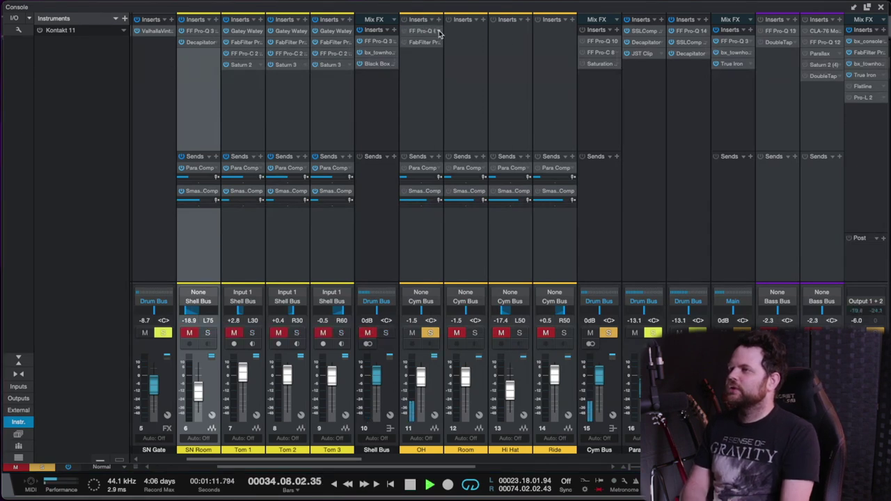
# Open the OH channel's Pro-Q equalizer and play the song to audition its curve
pyautogui.rightClick(446, 42)
pyautogui.click(453, 44)
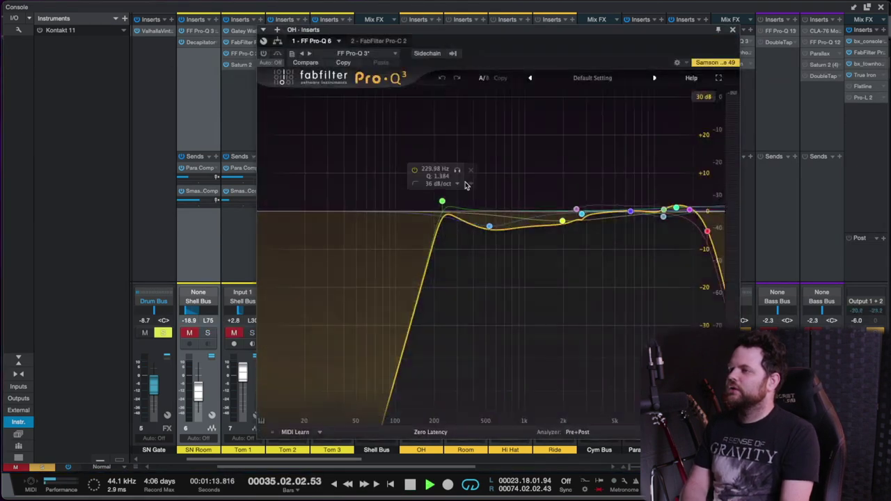
pyautogui.moveTo(451, 209)
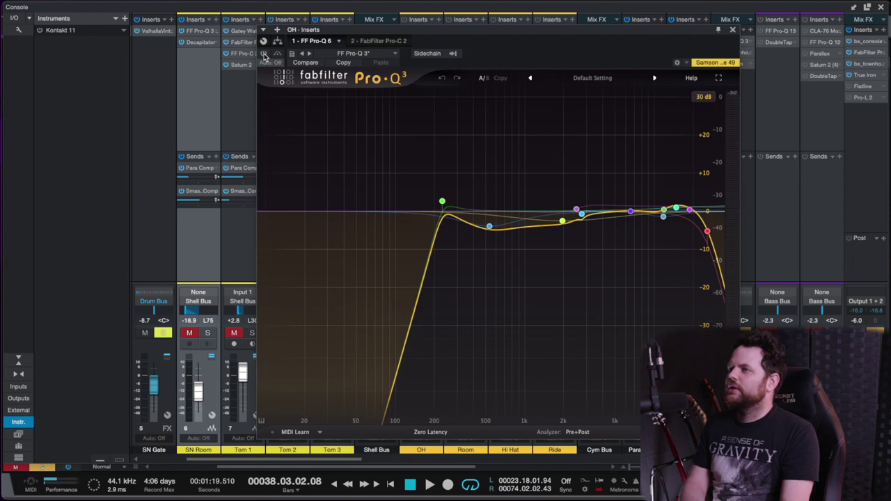
pyautogui.press('space')
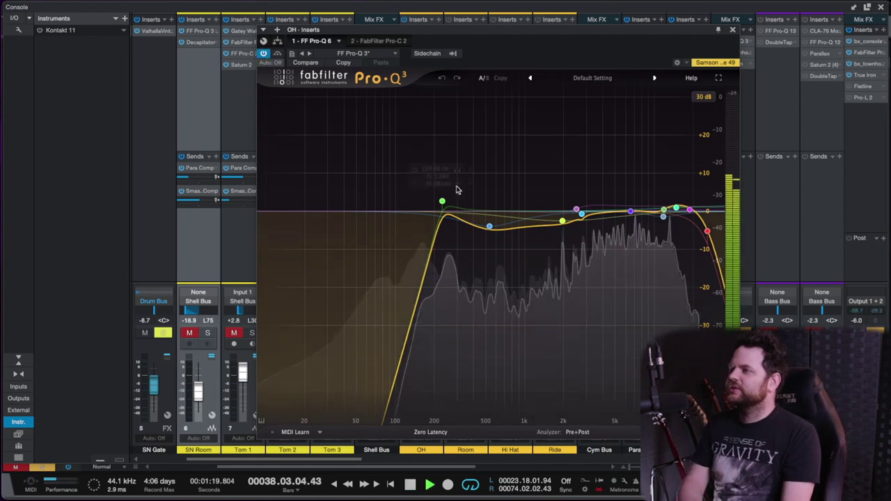
# Lower the overheads' low cut to about 200 Hz, set the 533 Hz bell to -2.50 dB, and reduce the cut near 2 kHz
pyautogui.moveTo(442, 204)
pyautogui.moveTo(441, 203); pyautogui.dragTo(436, 200)
pyautogui.moveTo(490, 226); pyautogui.dragTo(490, 220)
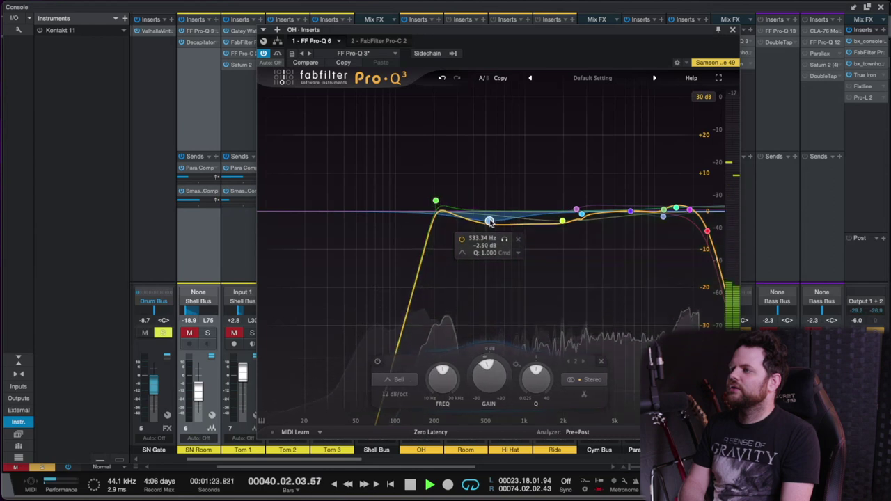
pyautogui.moveTo(562, 222); pyautogui.dragTo(562, 217)
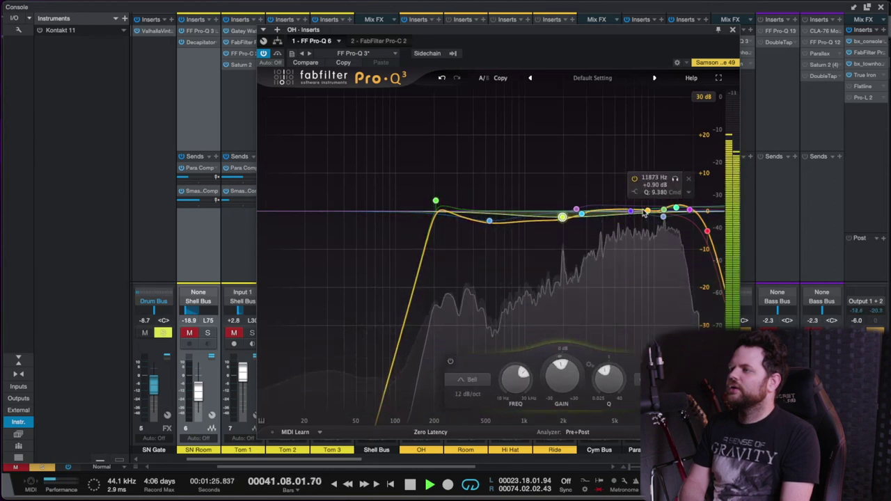
# Shape the overheads' top end with a 12071 Hz cut of -1.90 dB at Q 4.952 and the 14875 Hz high shelf at +0.35 dB
pyautogui.moveTo(631, 211); pyautogui.dragTo(677, 211)
pyautogui.scroll(5, 655, 172)
pyautogui.press('space')
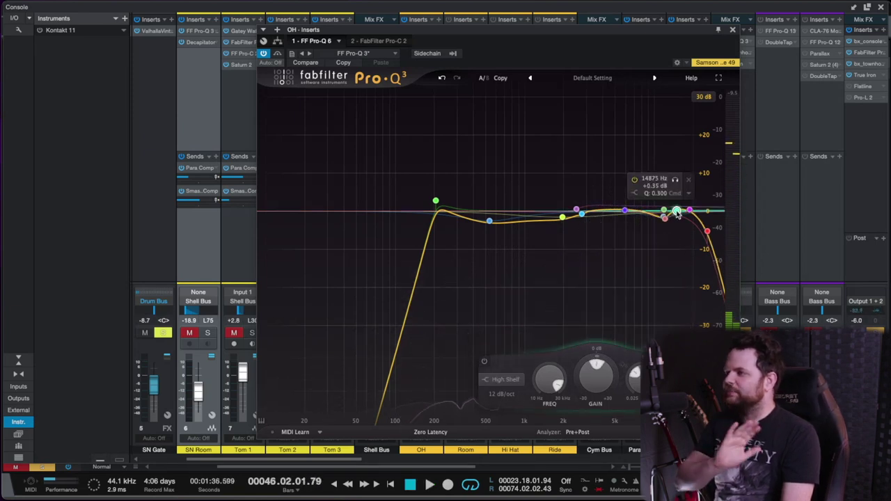
# Fine-tune the overheads' 14875 Hz high shelf gain to about 0 dB during playback
pyautogui.press('space')
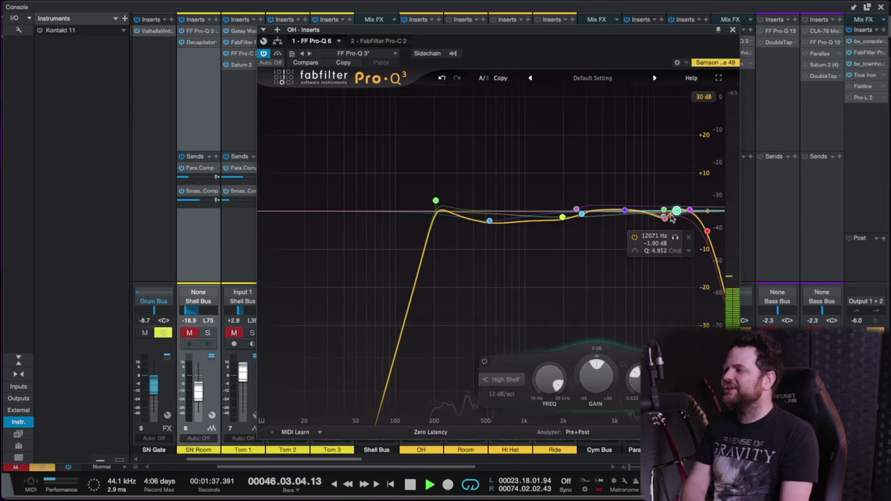
pyautogui.press('space')
pyautogui.moveTo(681, 214); pyautogui.dragTo(681, 217)
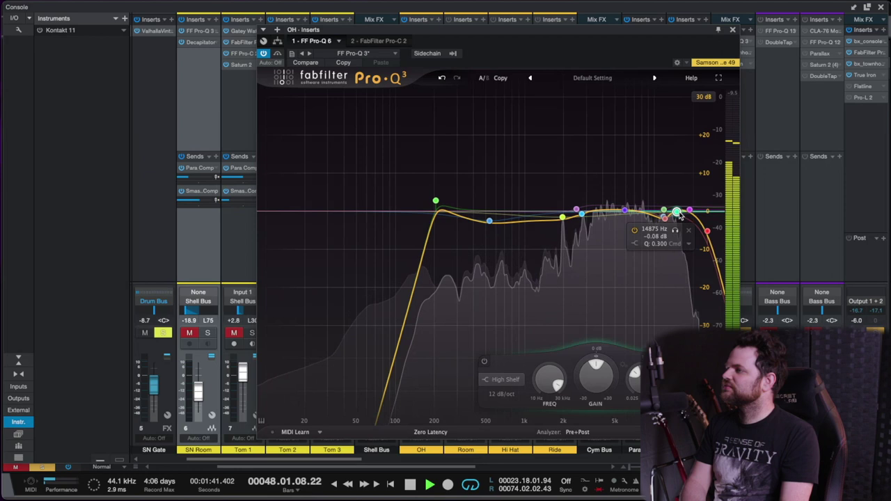
pyautogui.moveTo(680, 217); pyautogui.dragTo(680, 215)
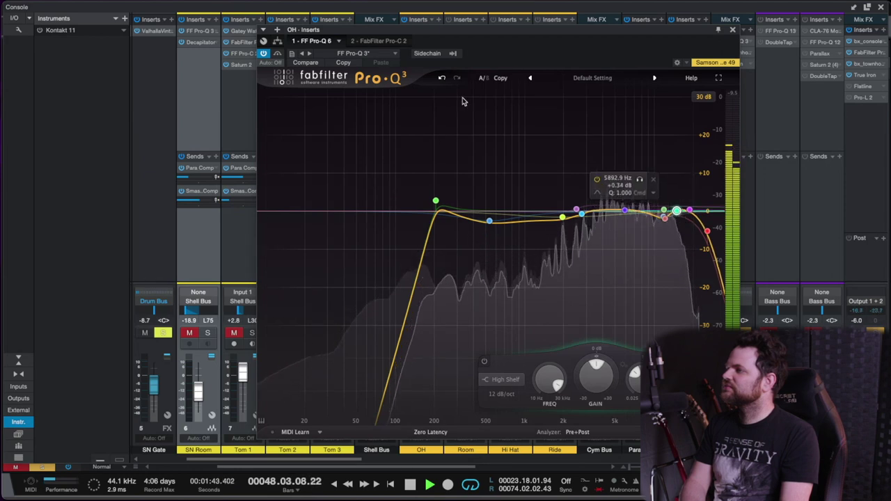
# Turn on the OH channel's Pro-C 2 compressor and close its window
pyautogui.click(376, 42)
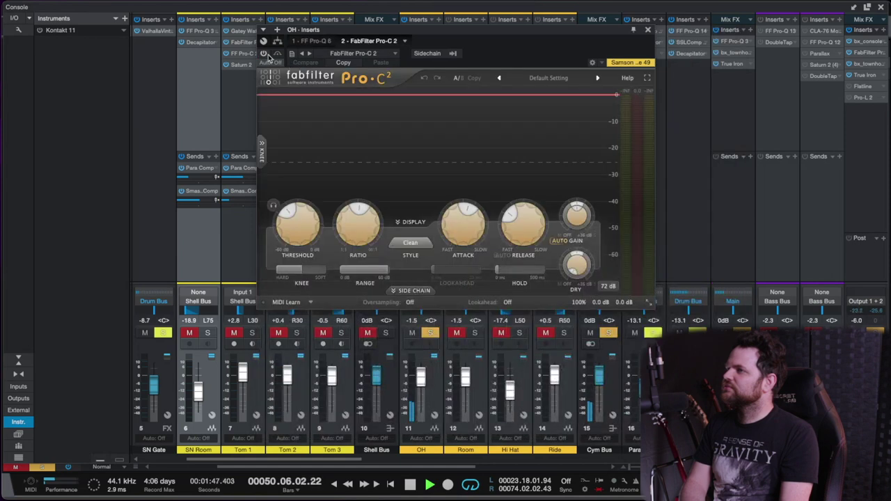
pyautogui.click(264, 54)
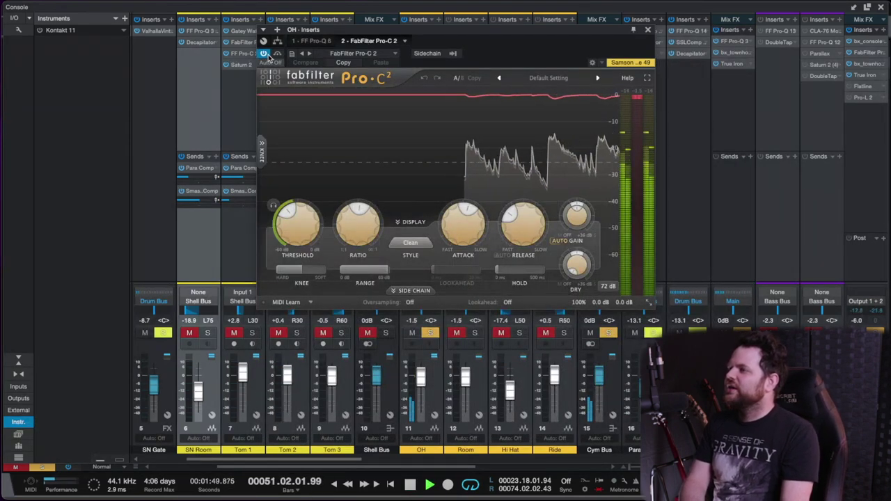
pyautogui.click(650, 30)
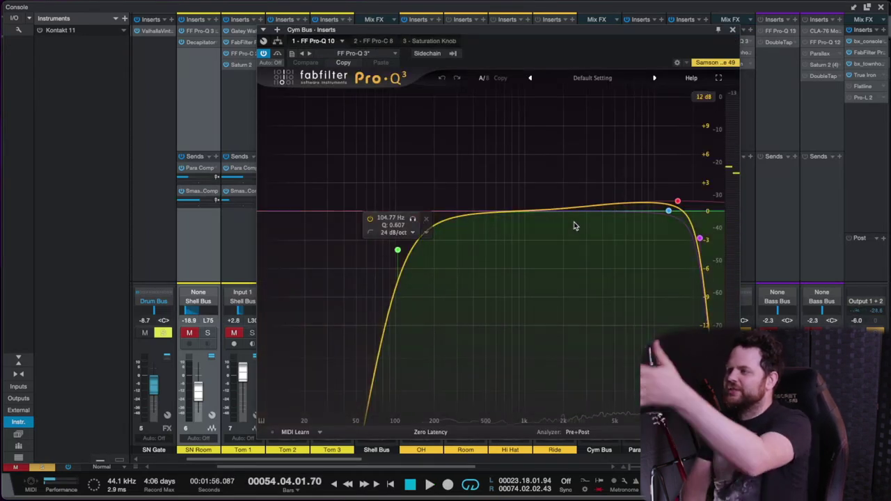
# Review the Cym Bus insert chain: the Pro-Q bands, the Pro-C compressor and the Saturation Knob
pyautogui.click(677, 201)
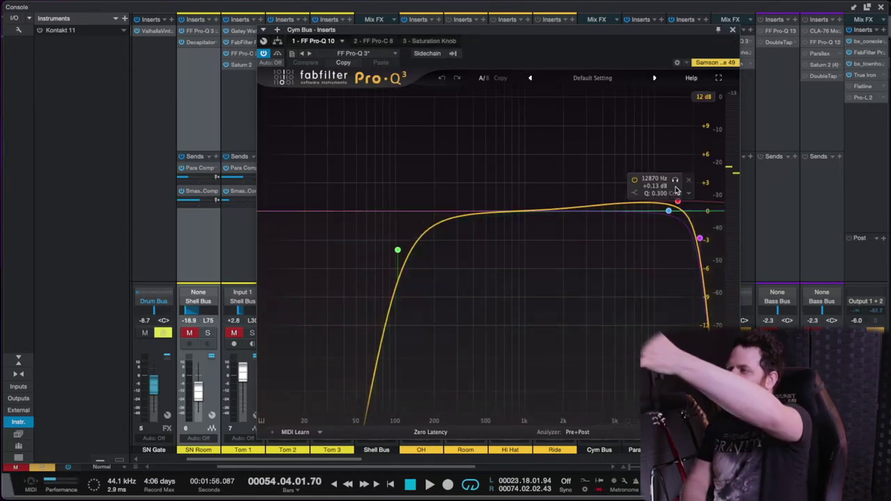
pyautogui.click(375, 40)
pyautogui.click(436, 40)
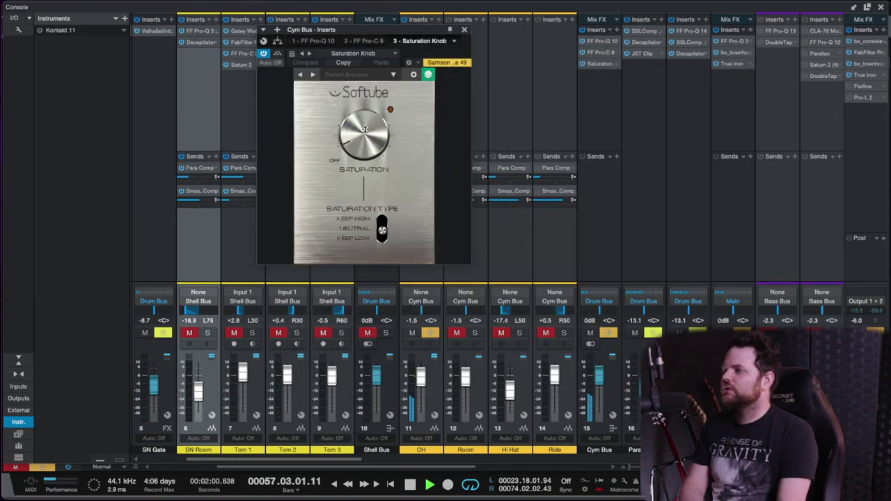
pyautogui.click(466, 32)
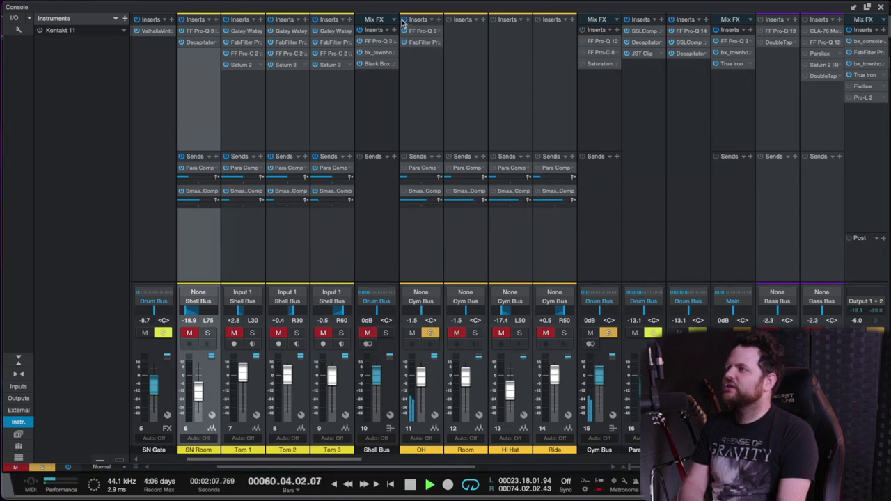
# Lower the OH channel's Smash Comp send level and audition it with its sends active
pyautogui.press('space')
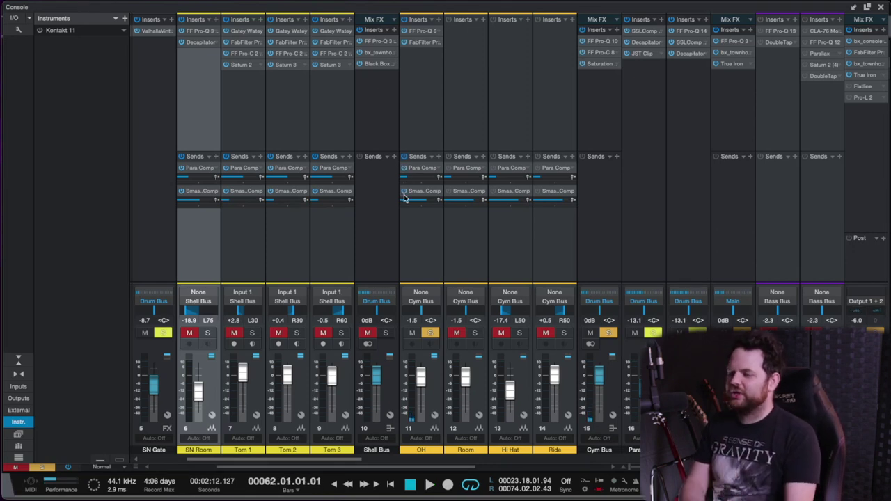
pyautogui.press('space')
pyautogui.moveTo(419, 202); pyautogui.dragTo(409, 203)
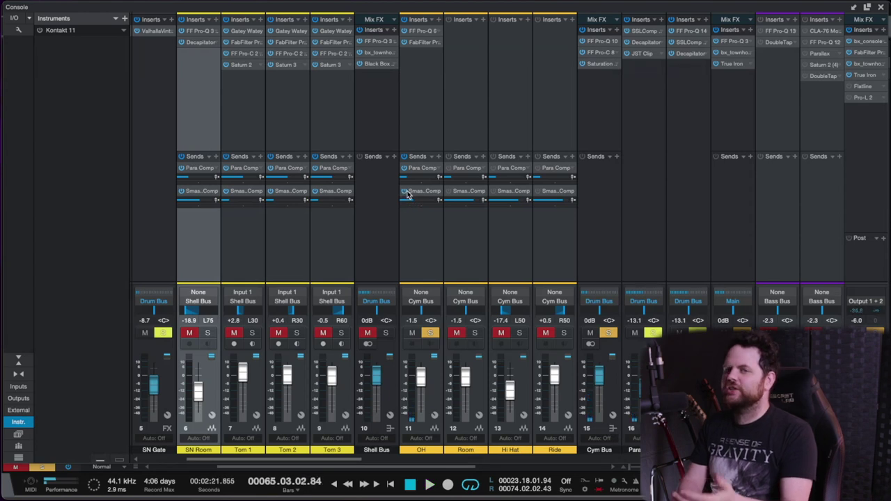
pyautogui.press('space')
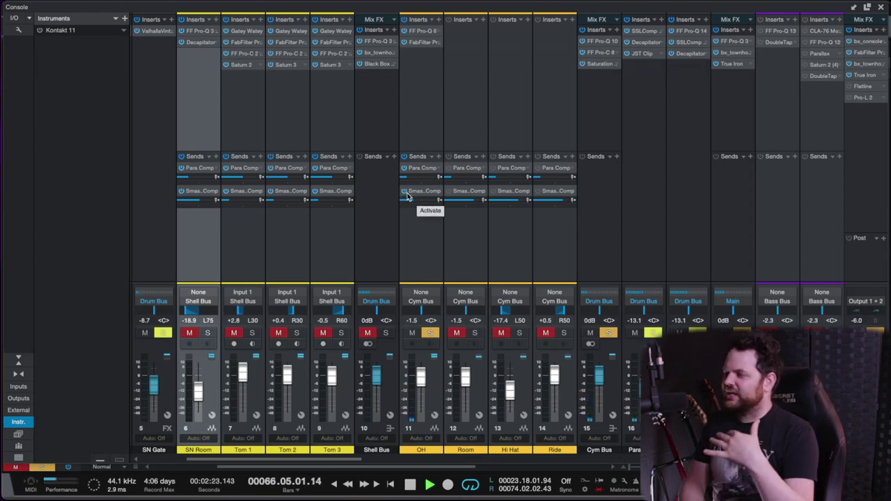
pyautogui.moveTo(409, 203)
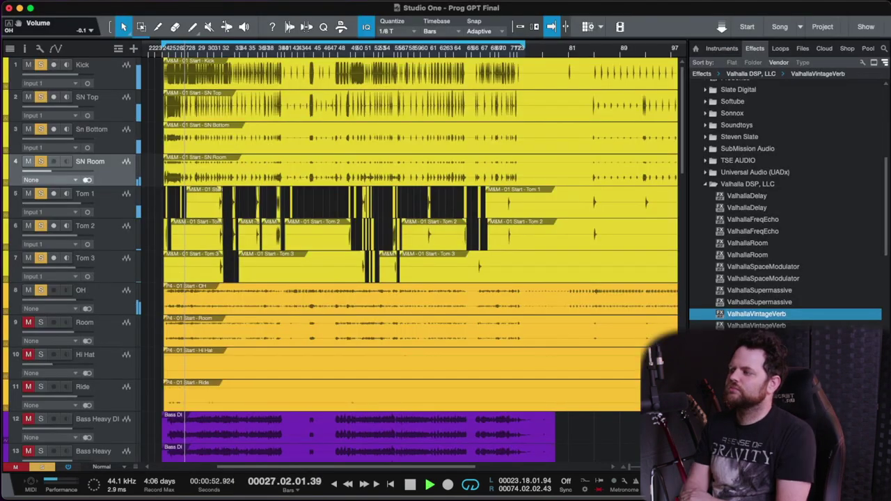
# Set the OH channel's level to +0.5 dB in the console while the drums play
pyautogui.press('F3')
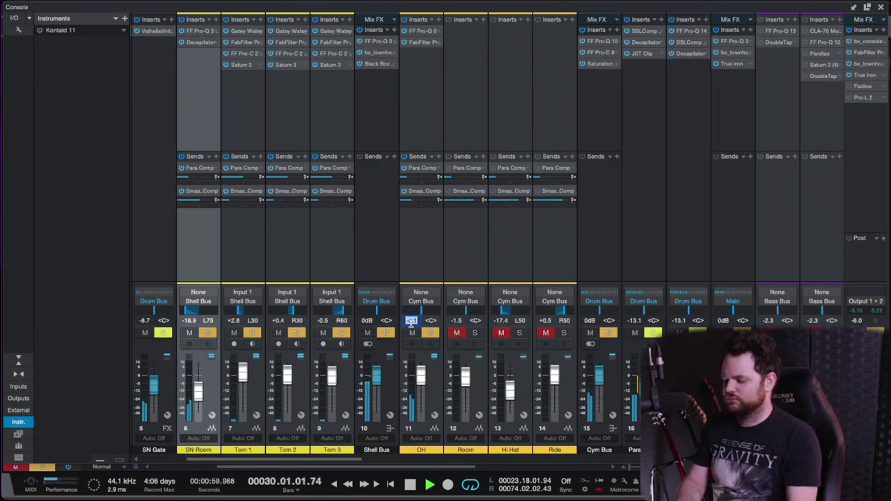
pyautogui.hscroll(-4, 284, 233)
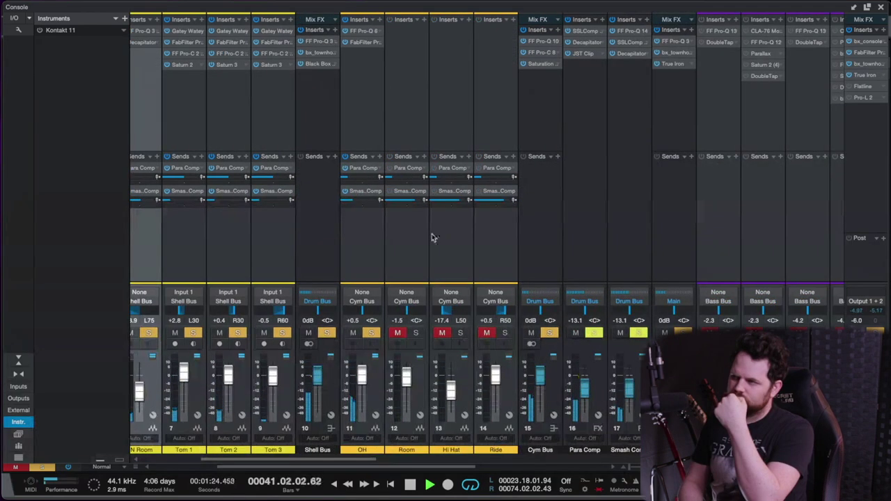
pyautogui.hscroll(2, 431, 238)
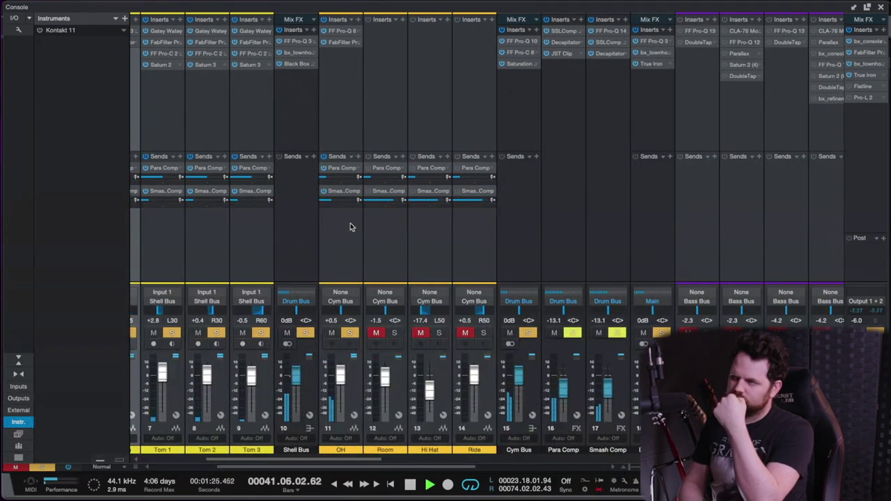
pyautogui.hscroll(-2, 354, 230)
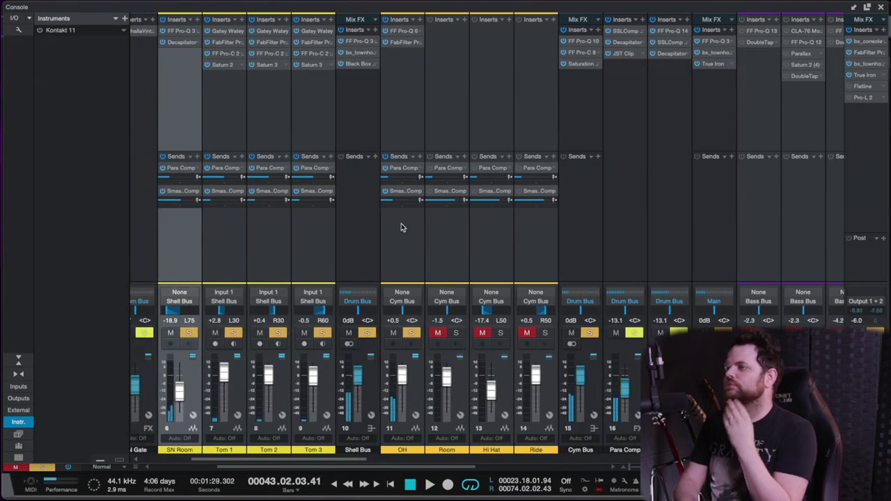
# Load the saved M&M Room effects chain onto the Room channel and return to the console
pyautogui.scroll(-4, 512, 197)
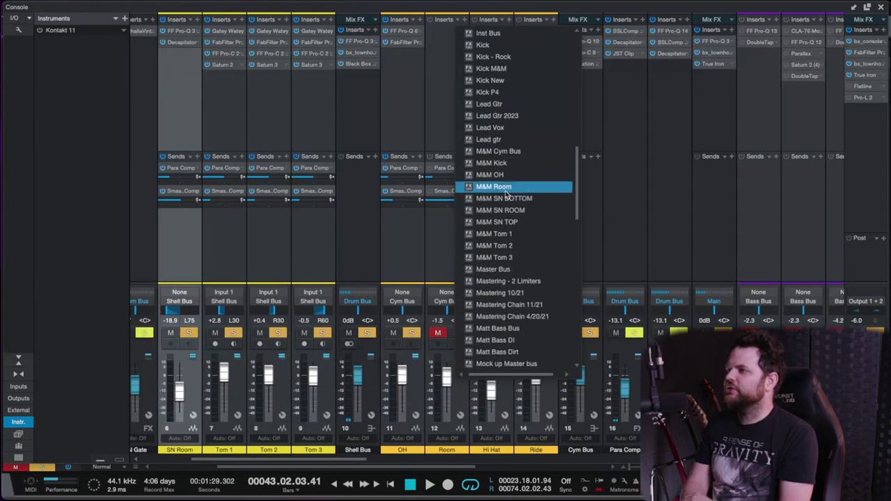
pyautogui.click(498, 188)
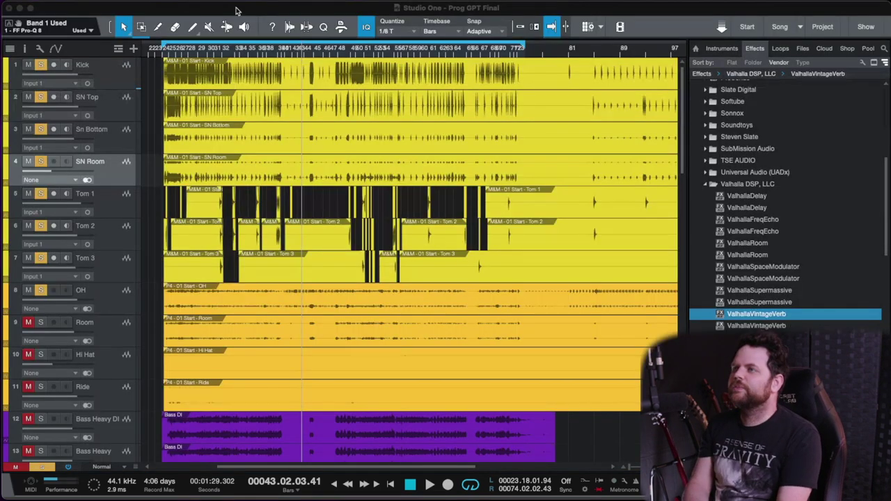
pyautogui.press('F3')
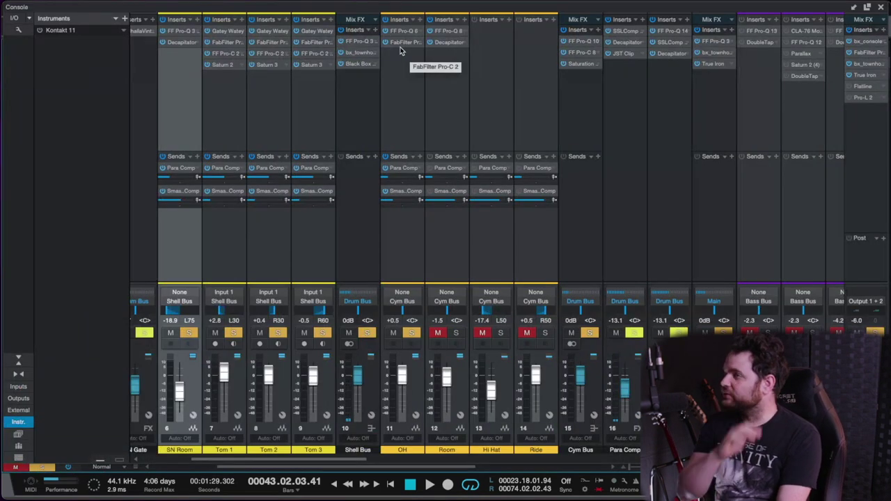
# Solo the Room channel and lower its Pro-Q low cut to about 134 Hz during playback
pyautogui.click(457, 335)
pyautogui.press('space')
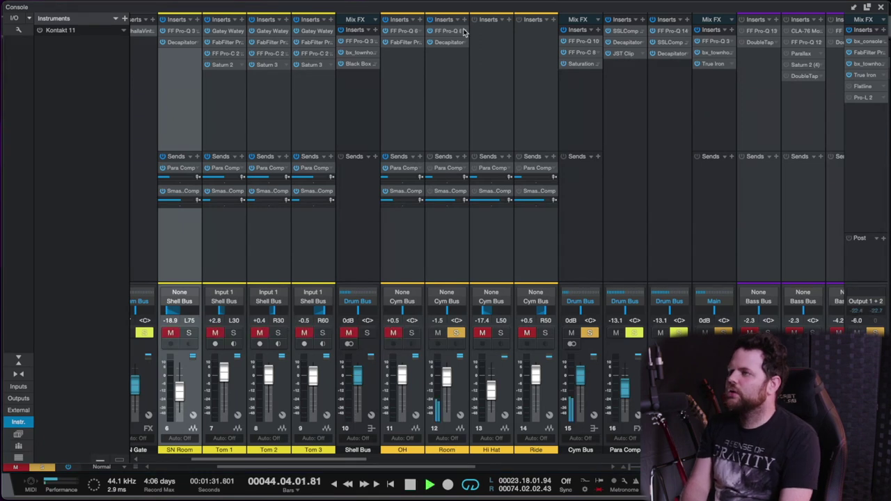
pyautogui.rightClick(462, 33)
pyautogui.click(478, 44)
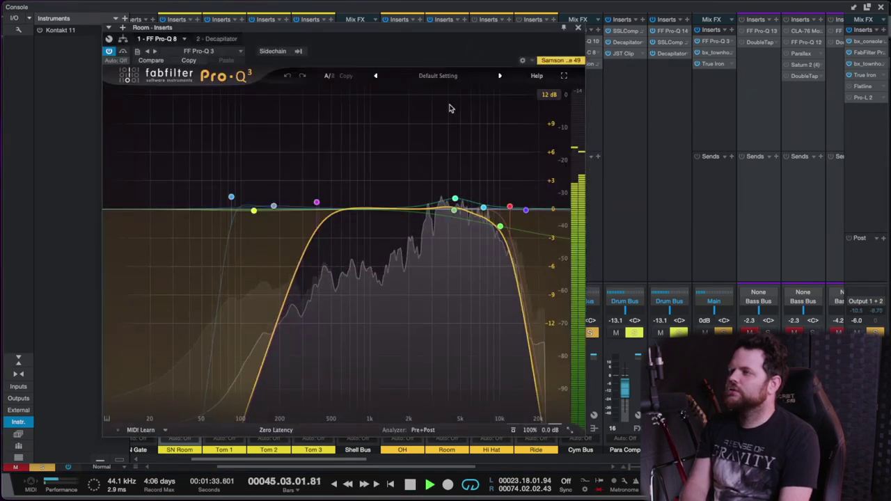
pyautogui.moveTo(316, 206); pyautogui.dragTo(258, 203)
pyautogui.press('space')
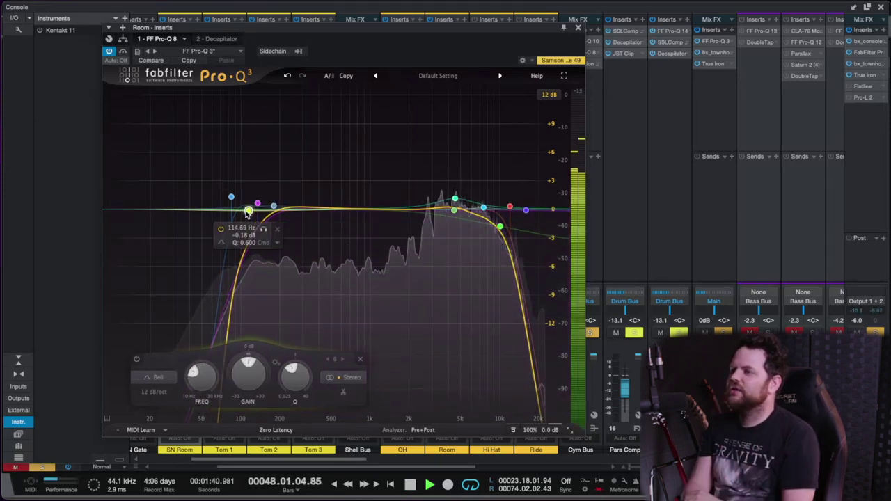
pyautogui.click(254, 211)
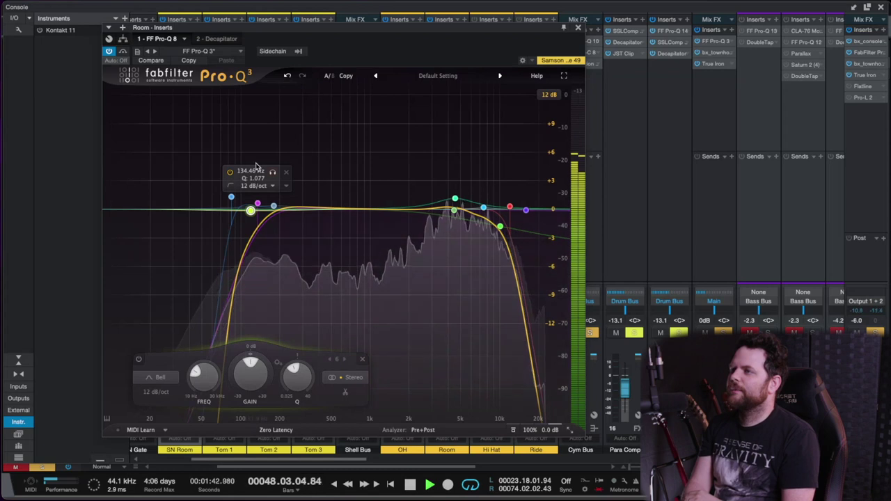
pyautogui.press('space')
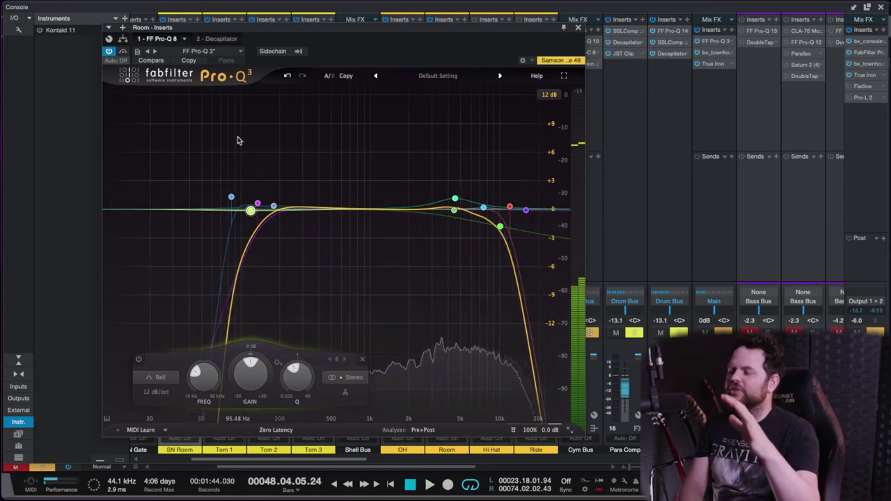
pyautogui.press('space')
# Check the Room channel's Decapitator, activate the channel's sends and lower its Smash Comp send
pyautogui.click(209, 39)
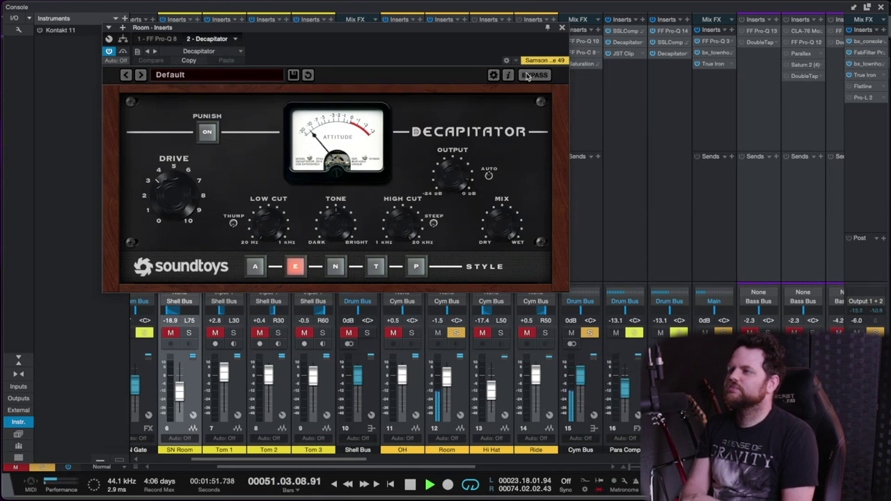
pyautogui.click(563, 30)
pyautogui.press('space')
pyautogui.click(430, 157)
pyautogui.press('space')
pyautogui.moveTo(448, 201); pyautogui.dragTo(443, 201)
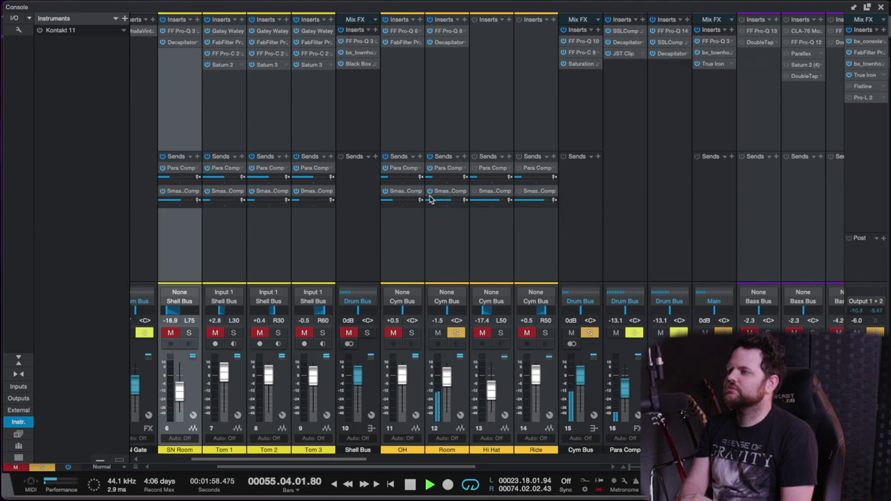
pyautogui.moveTo(435, 202)
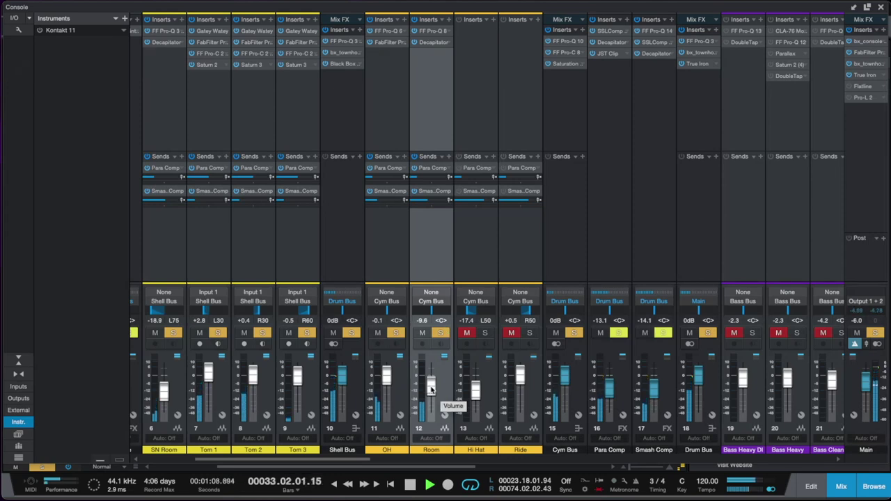
# Raise the three tom faders together by 1 dB, to +3.8, +1.4 and +0.4 dB
pyautogui.hscroll(-2, 378, 310)
pyautogui.click(369, 413)
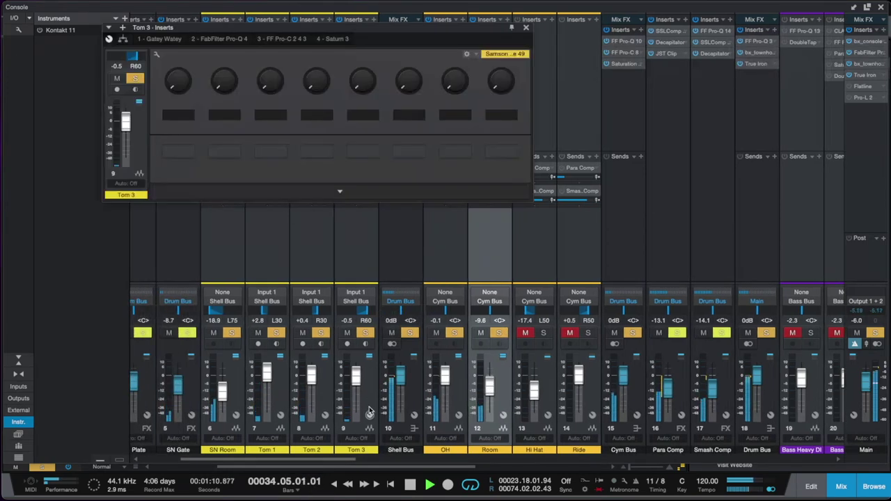
pyautogui.click(527, 28)
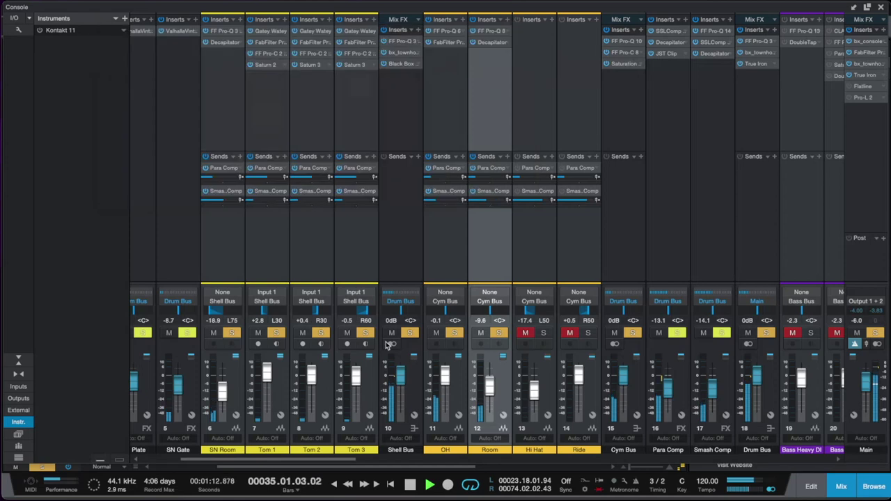
pyautogui.click(373, 379)
pyautogui.keyDown('shift'); pyautogui.click(279, 386); pyautogui.keyUp('shift')
pyautogui.moveTo(266, 375); pyautogui.dragTo(264, 373)
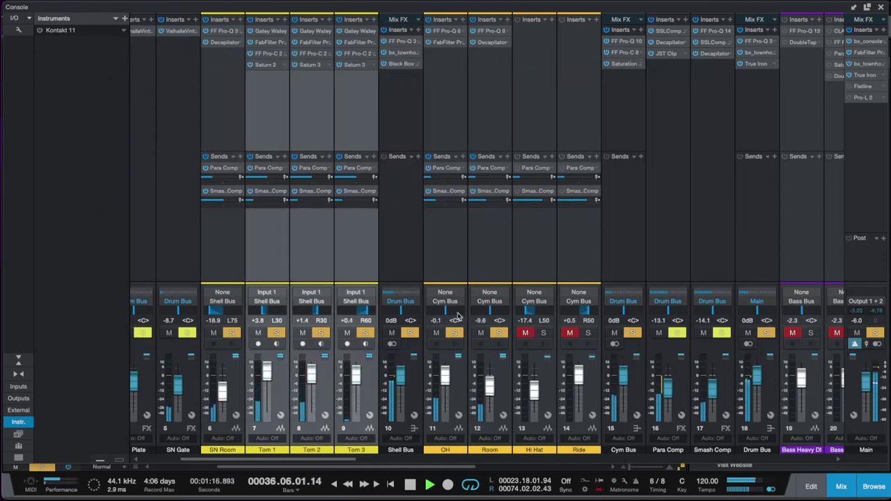
pyautogui.click(411, 371)
# Bring the Hi Hat channel into the drum mix and set its level to -17.9 dB during playback
pyautogui.hscroll(-3, 309, 358)
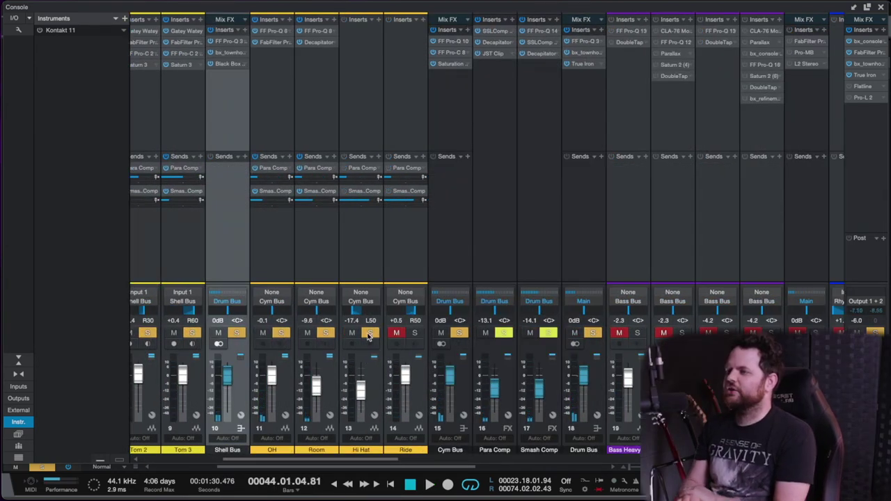
pyautogui.press('space')
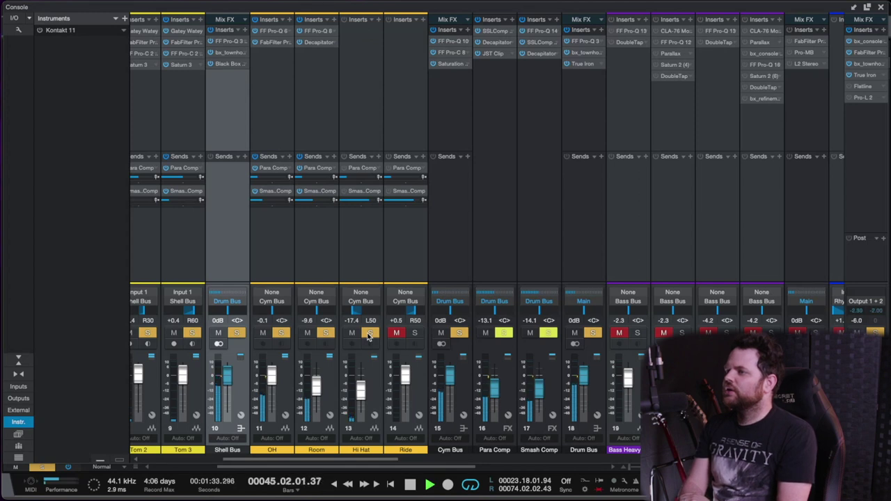
pyautogui.moveTo(367, 383)
pyautogui.mouseDown()
pyautogui.moveTo(360, 360)
pyautogui.moveTo(361, 387)
pyautogui.mouseUp()
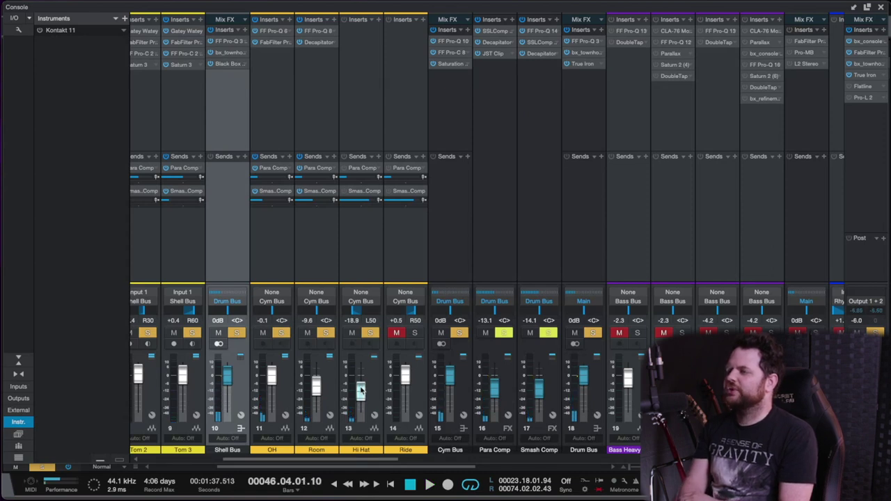
pyautogui.press('space')
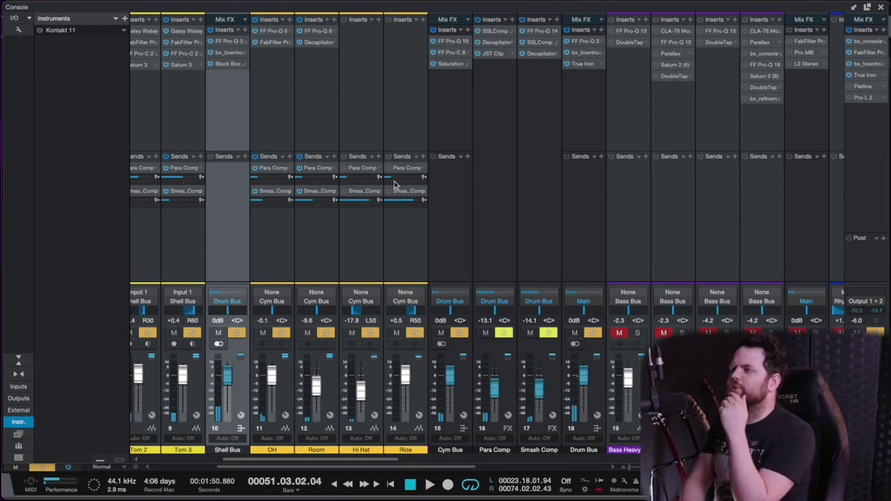
# Copy the Room channel's Pro-Q to the Ride channel and reset it to the Default Setting preset
pyautogui.moveTo(317, 32); pyautogui.dragTo(408, 36)
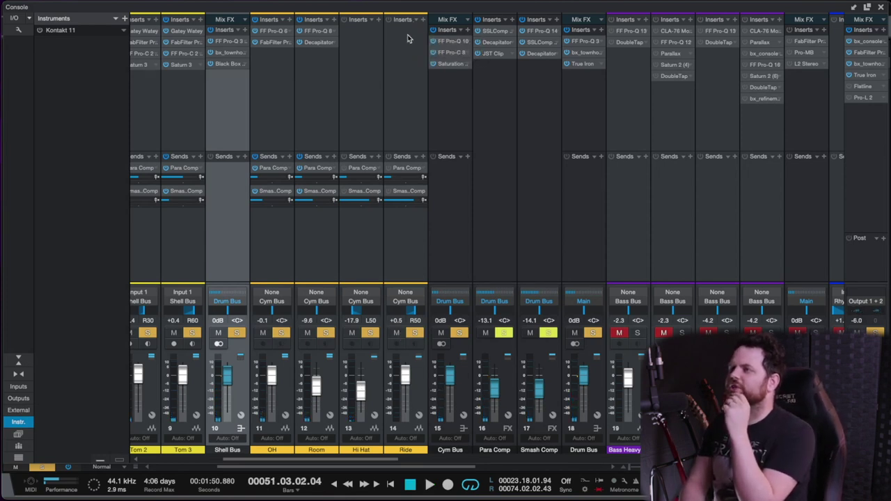
pyautogui.click(409, 38)
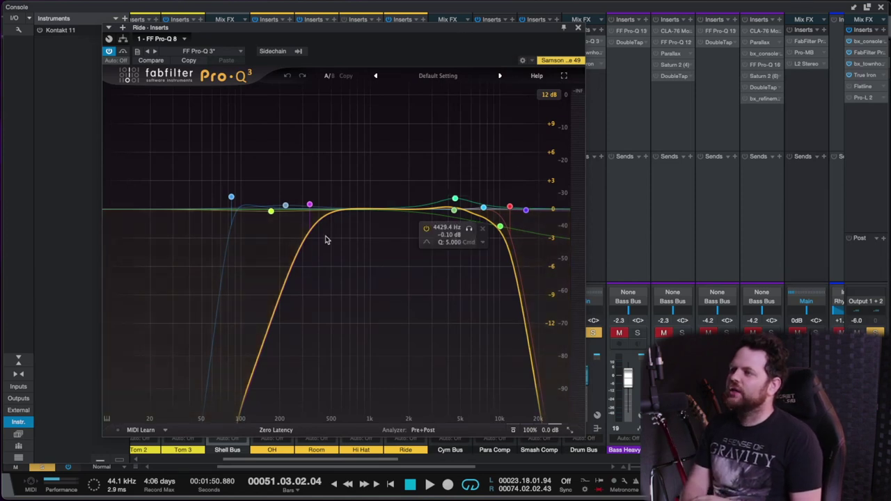
pyautogui.click(411, 78)
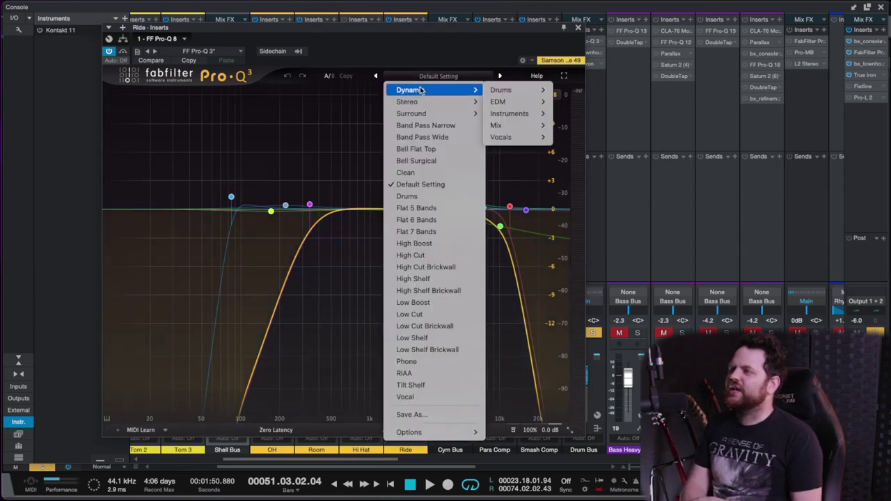
pyautogui.click(411, 184)
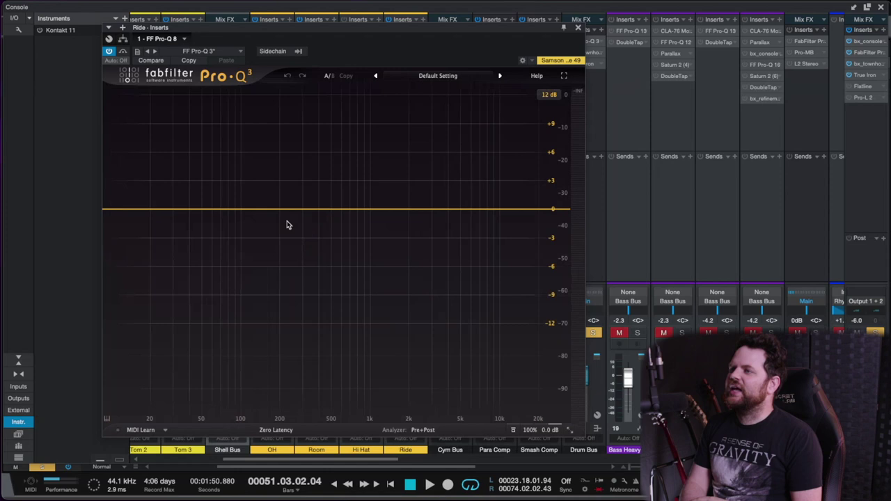
# Add a low cut at about 397 Hz to the Ride channel's Pro-Q
pyautogui.click(328, 209)
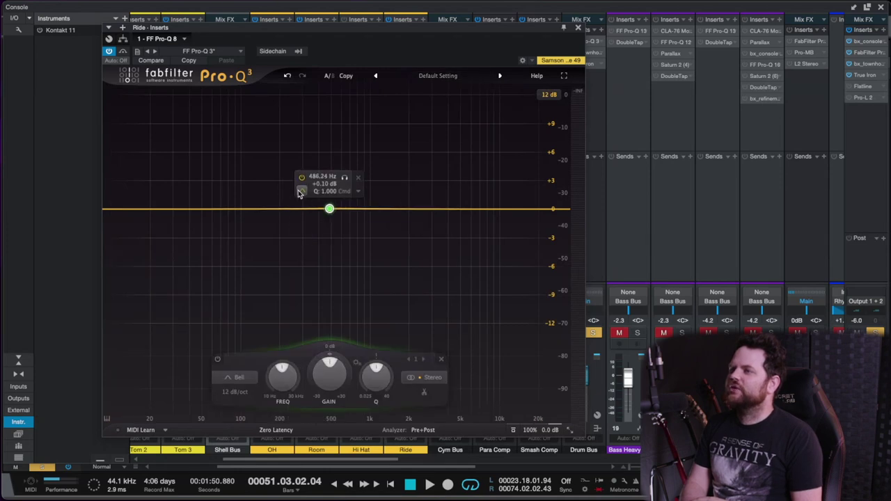
pyautogui.click(301, 192)
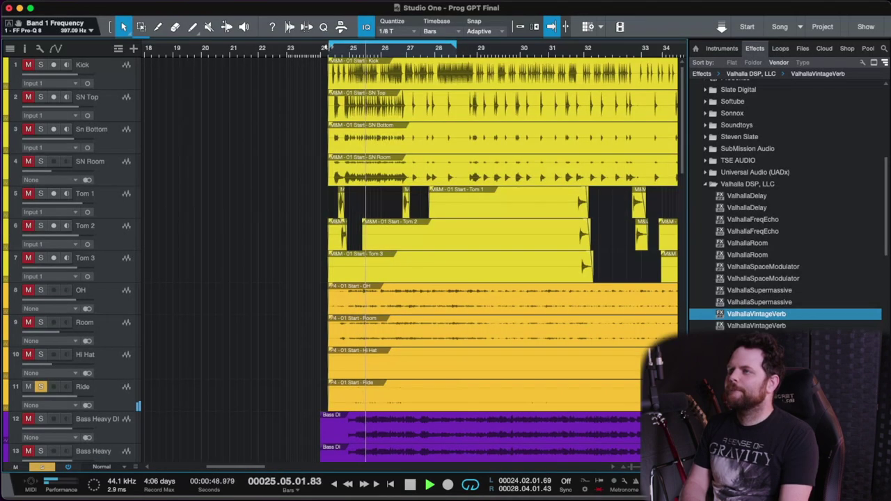
# Shorten the loop to run from about 24.04 to 27.01 in bars and beats, and select the Ride track
pyautogui.moveTo(456, 46); pyautogui.dragTo(417, 49)
pyautogui.press('space')
pyautogui.click(344, 52)
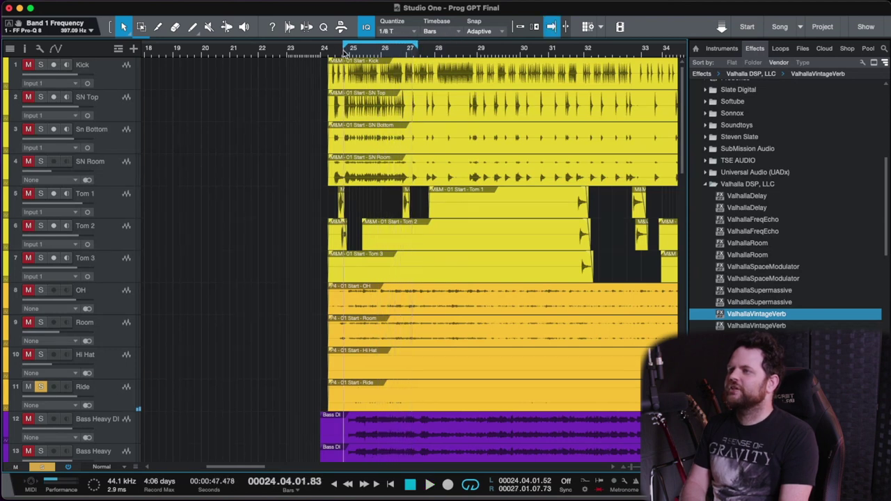
pyautogui.click(98, 388)
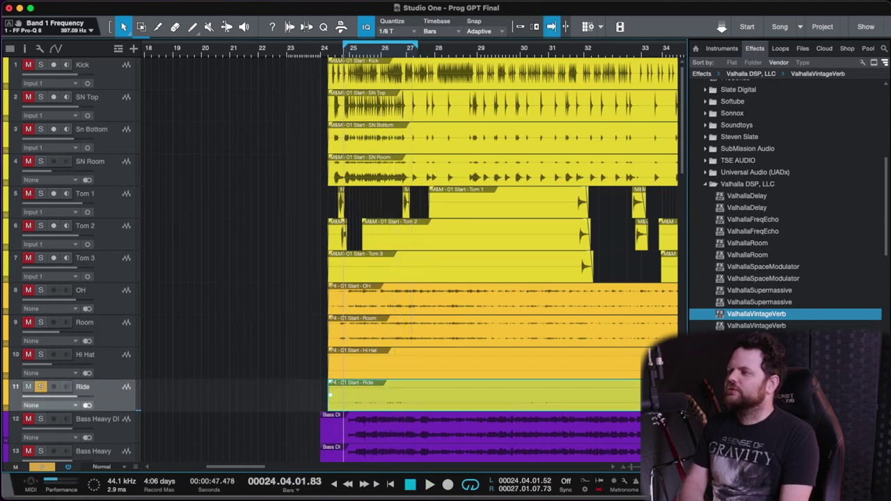
# Add a bell boost of about 4.8 dB near 5.8 kHz in the Ride channel's Pro-Q during playback
pyautogui.press('F3')
pyautogui.click(404, 30)
pyautogui.moveTo(481, 206); pyautogui.dragTo(454, 160)
pyautogui.moveTo(494, 147); pyautogui.dragTo(470, 163)
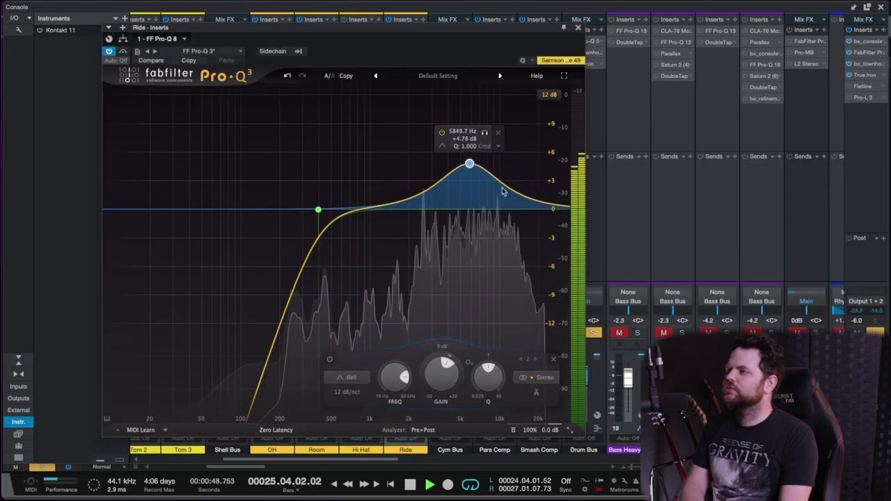
# Add a high cut at about 18.8 kHz to the Ride's Pro-Q and shift its bell boost to about 5.1 kHz
pyautogui.click(535, 208)
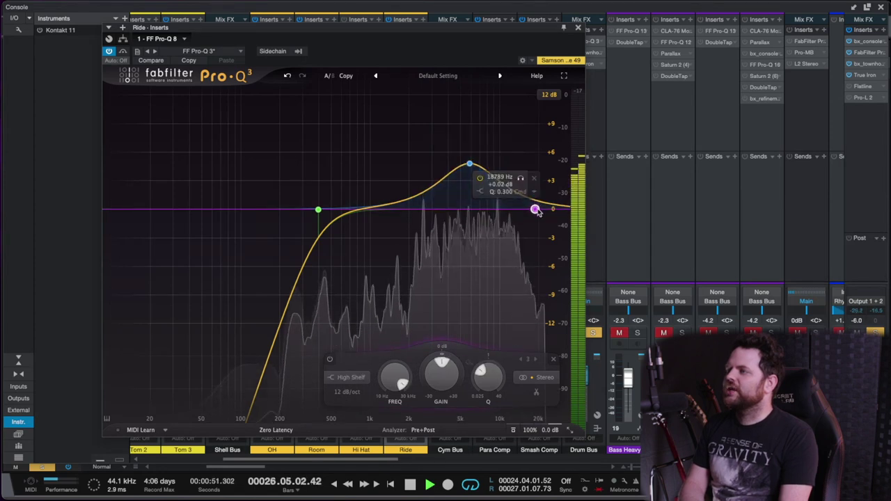
pyautogui.click(482, 194)
pyautogui.click(484, 196)
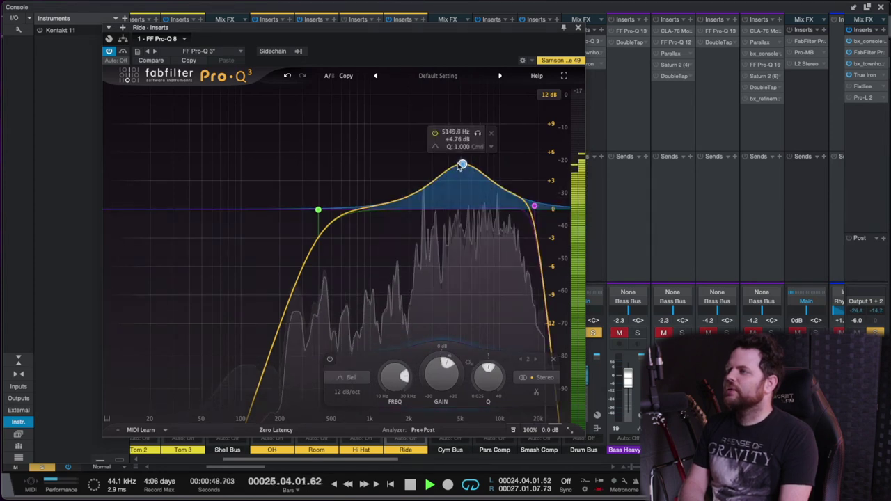
pyautogui.click(578, 28)
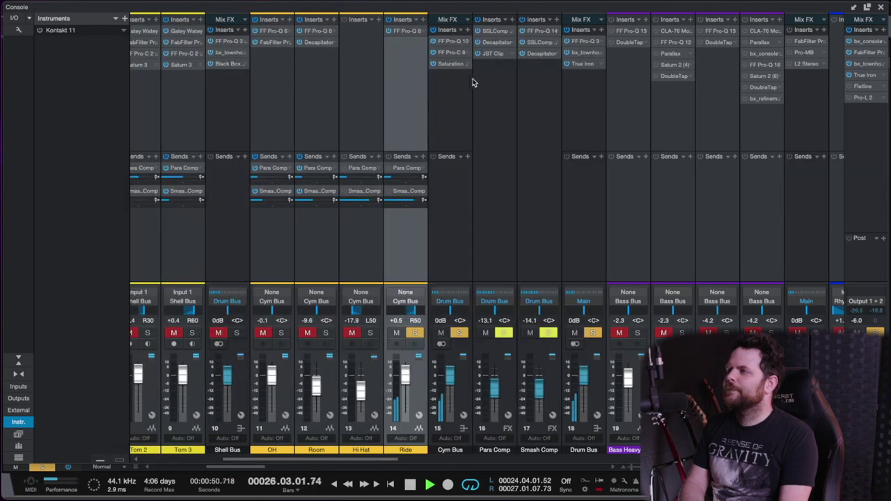
# Copy the Room channel's Decapitator to the Ride channel and set its output trim to -2.4 dB
pyautogui.press('space')
pyautogui.moveTo(318, 45); pyautogui.dragTo(411, 50)
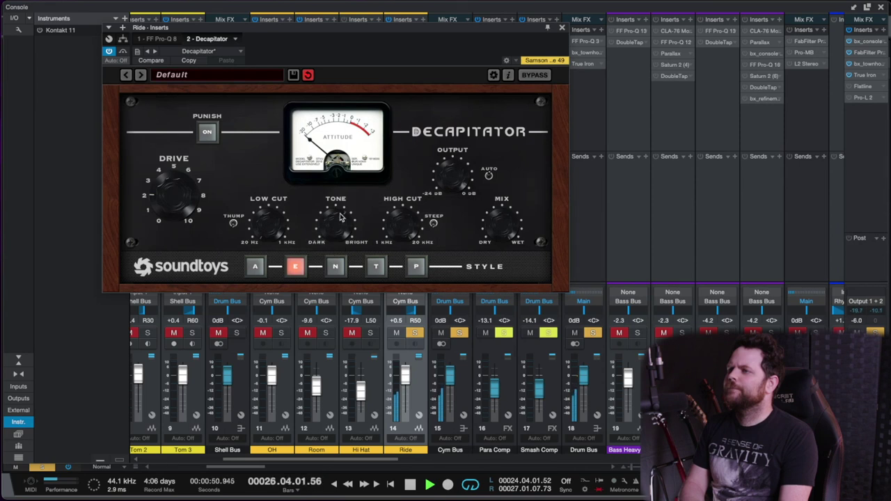
pyautogui.click(562, 30)
# Clear the Ride solo, solo all the drum channels together and restart playback
pyautogui.press('F3')
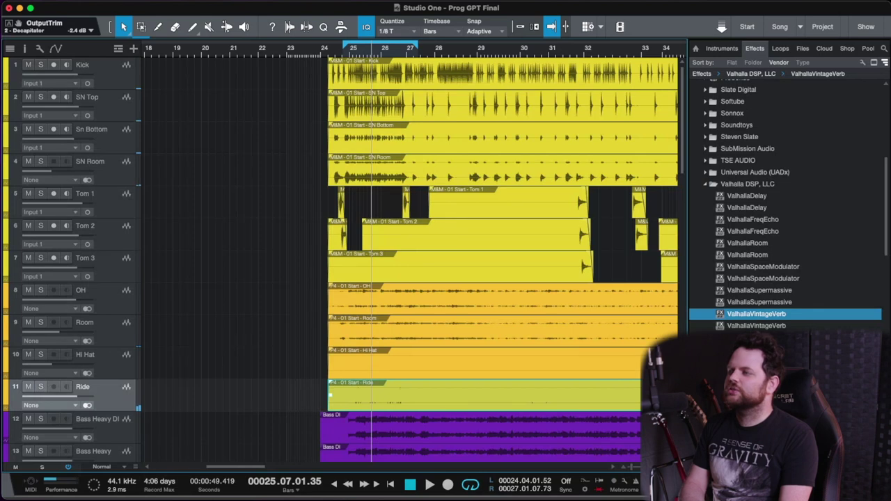
pyautogui.press('F3')
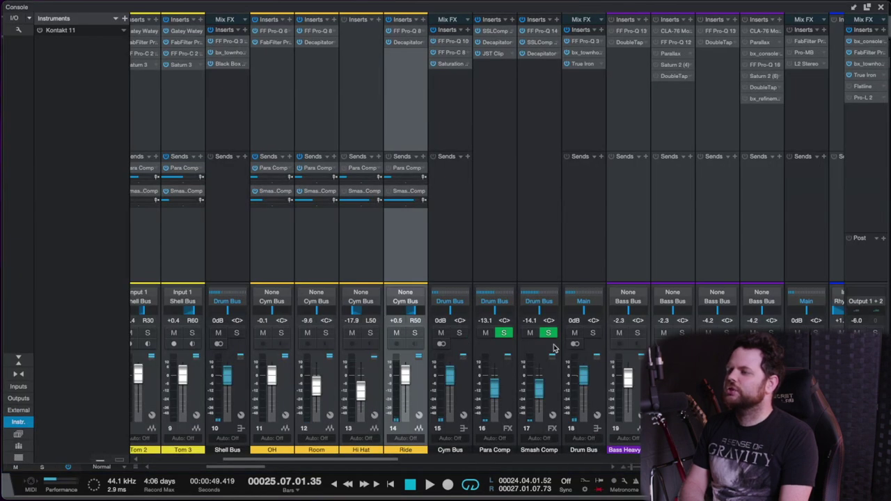
pyautogui.press('F3')
pyautogui.press('space')
pyautogui.press('F3')
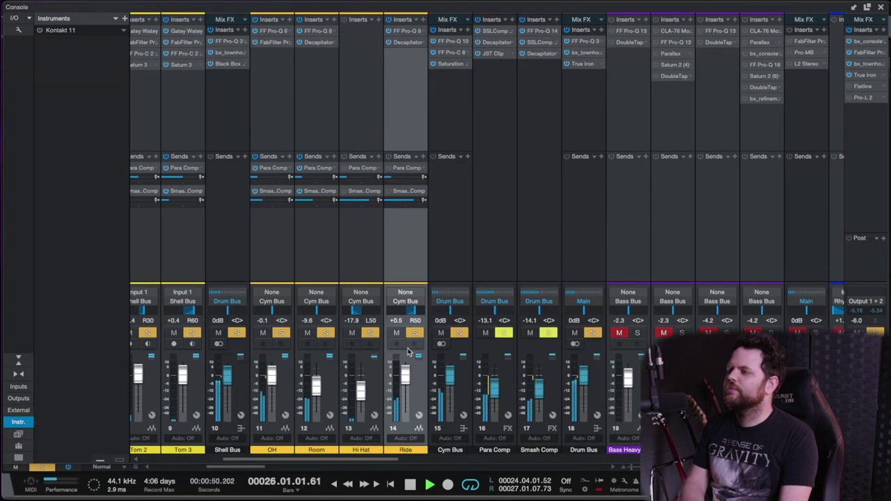
# Rebalance the cymbal levels during playback, setting Ride to -3.9 dB, OH to +0.3 dB and Room to -8.7 dB
pyautogui.moveTo(406, 376); pyautogui.dragTo(407, 378)
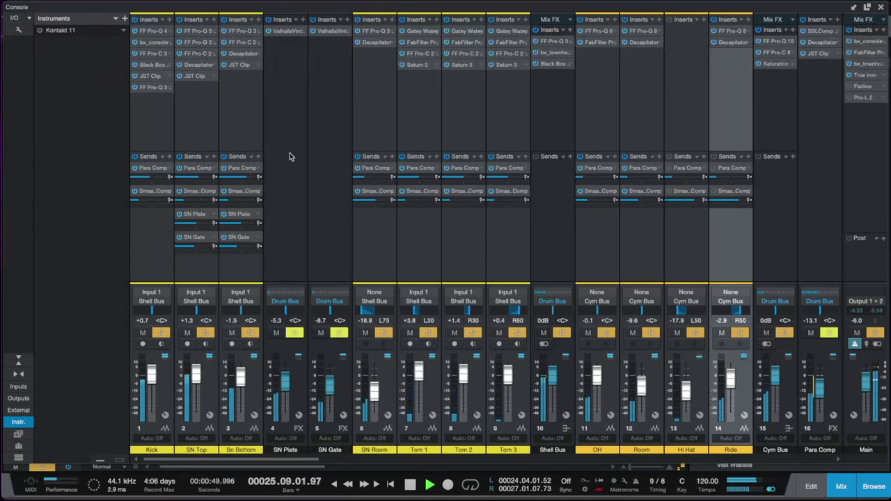
pyautogui.click(587, 320)
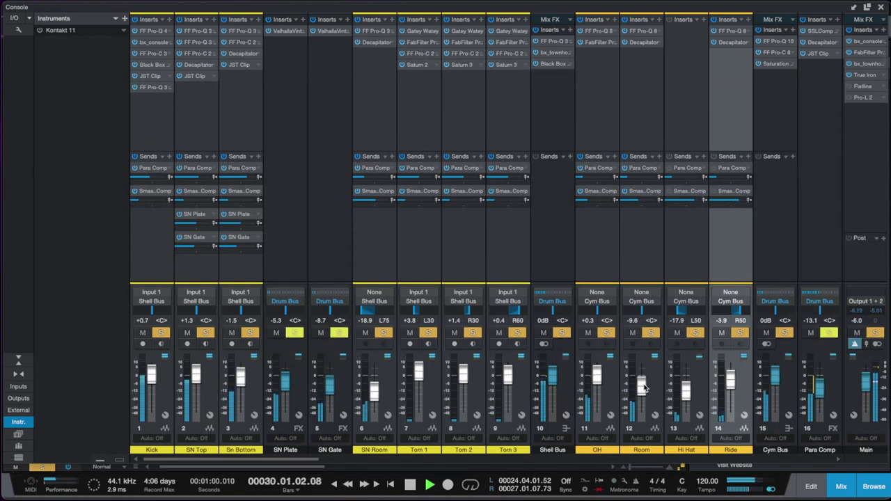
pyautogui.moveTo(642, 387); pyautogui.dragTo(642, 387)
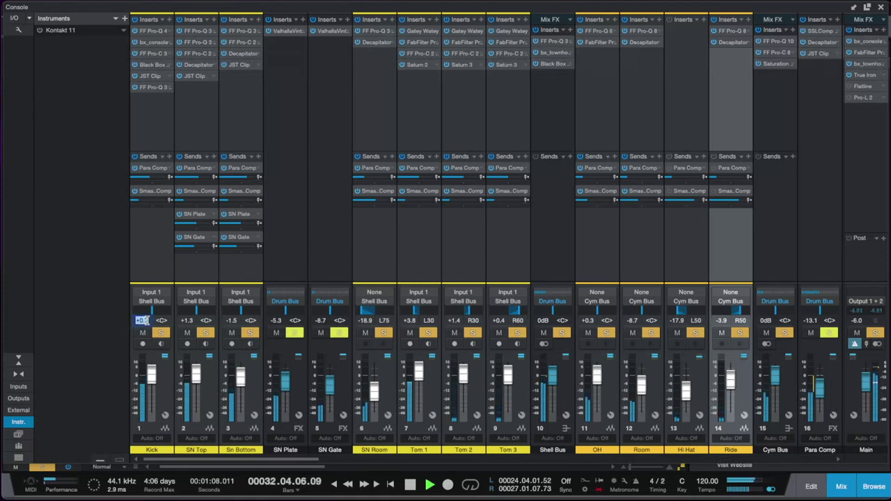
# Examine the Kick channel's bx_console SSL 4000 E equaliser settings during playback
pyautogui.click(170, 42)
pyautogui.click(176, 54)
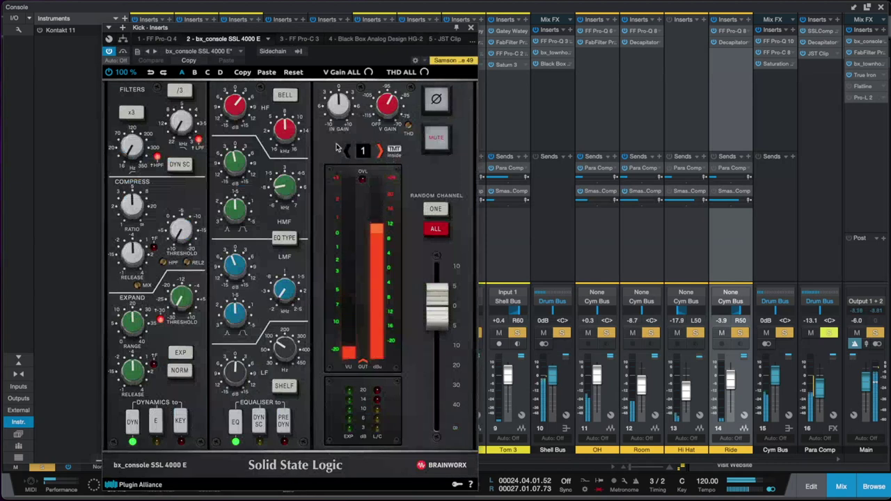
pyautogui.moveTo(235, 105)
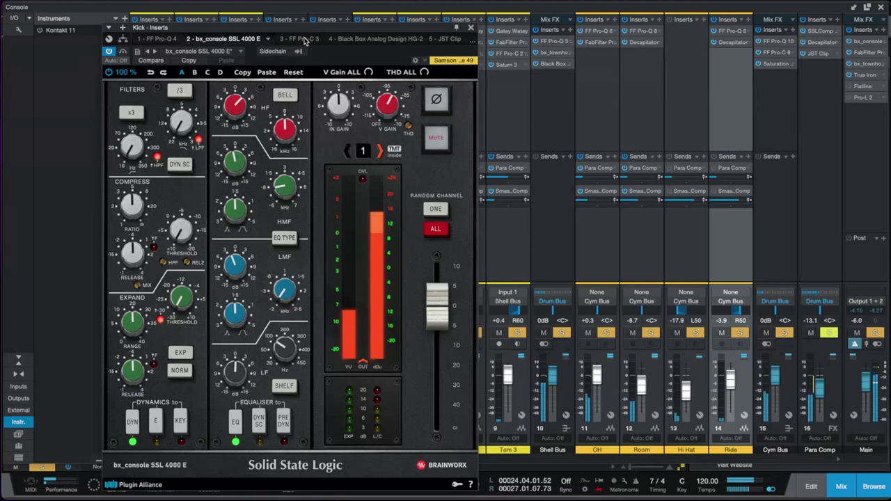
pyautogui.moveTo(235, 275)
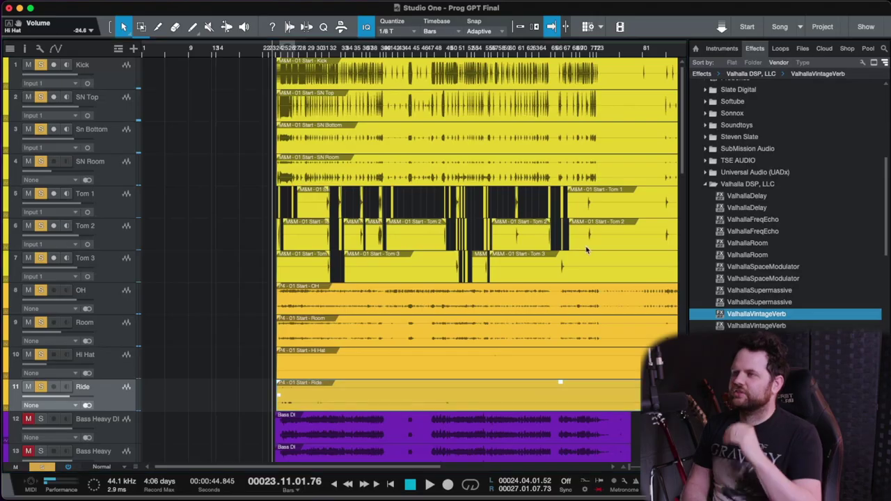
# Select the drum channels and bypass all their inserts and sends to hear the unprocessed kit
pyautogui.press('F3')
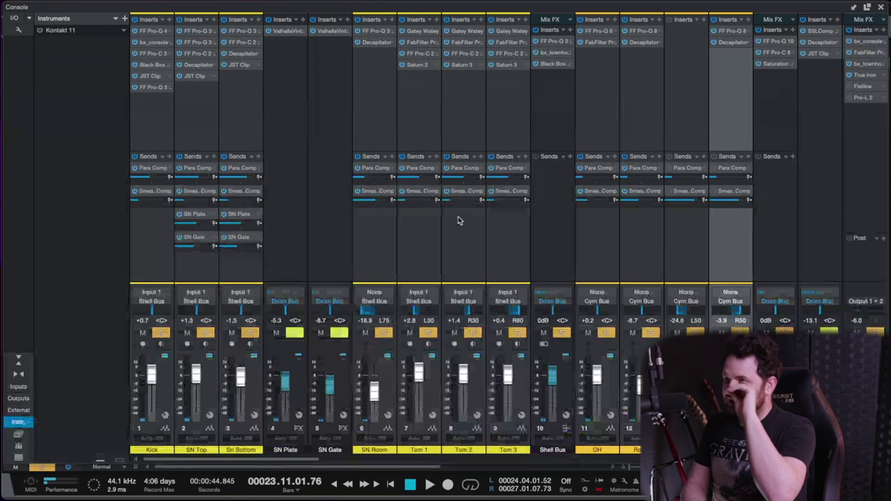
pyautogui.keyDown('shift'); pyautogui.click(148, 235); pyautogui.keyUp('shift')
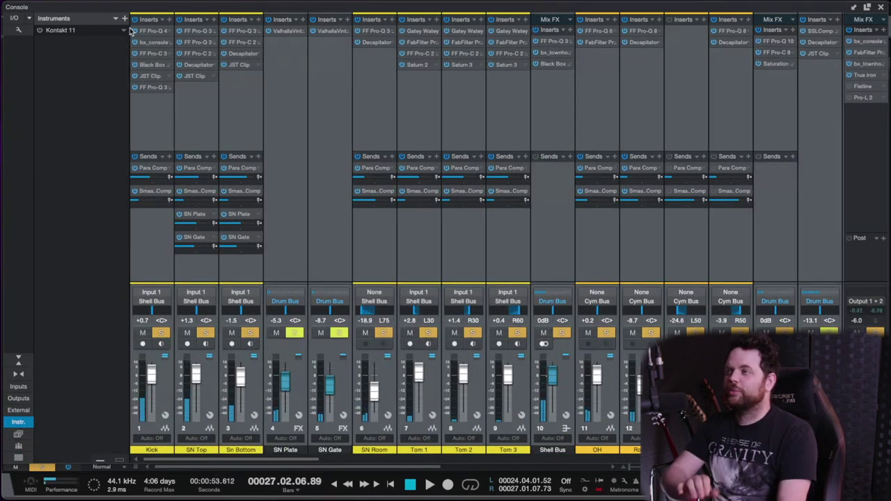
pyautogui.click(135, 19)
pyautogui.press('space')
pyautogui.click(136, 156)
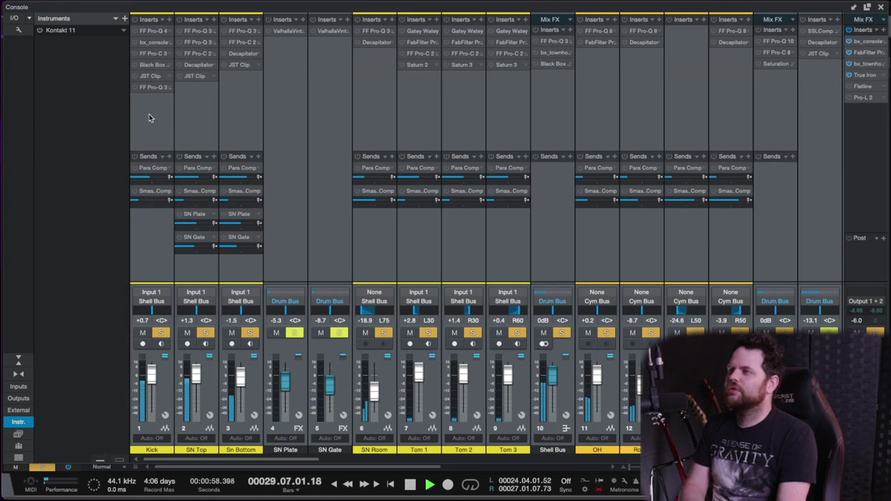
# Reactivate the inserts and sends on all selected drum channels and play the processed kit for comparison
pyautogui.click(134, 18)
pyautogui.press('space')
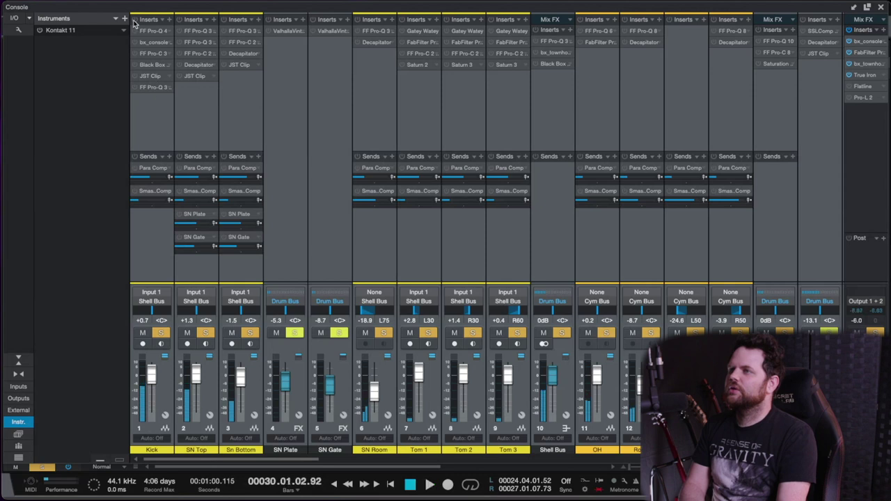
pyautogui.click(135, 157)
pyautogui.press('space')
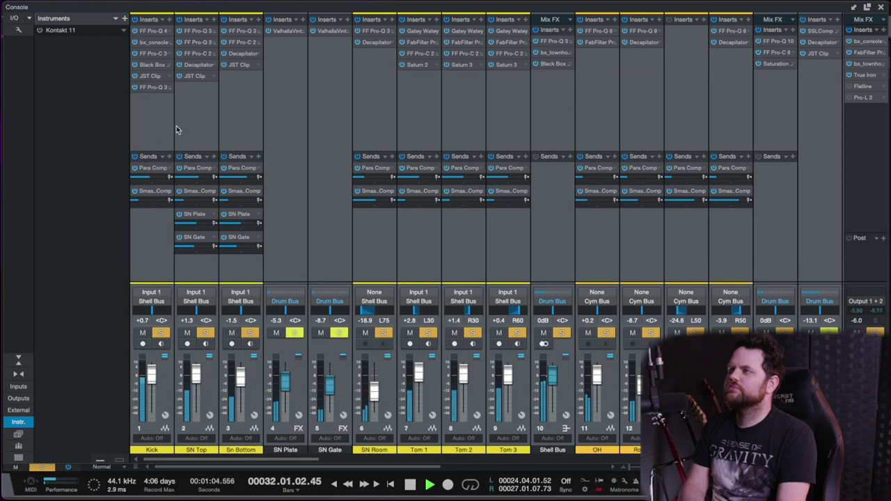
# Play the soloed Bass Heavy channel and examine the Bass Bus's FabFilter Pro-Q curve
pyautogui.hscroll(6, 177, 125)
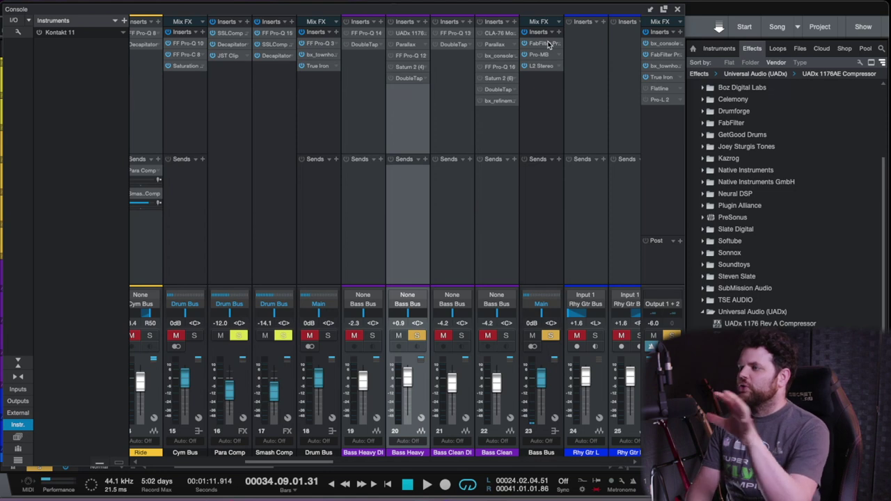
pyautogui.press('space')
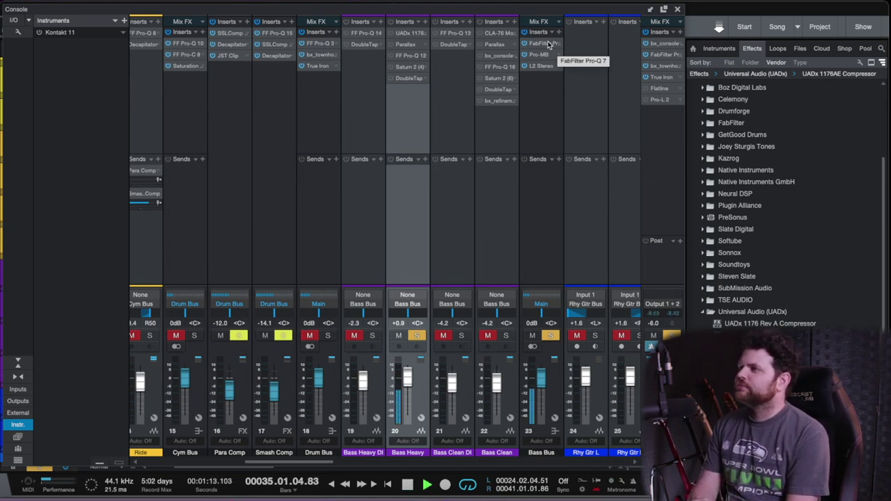
pyautogui.rightClick(558, 47)
pyautogui.click(561, 53)
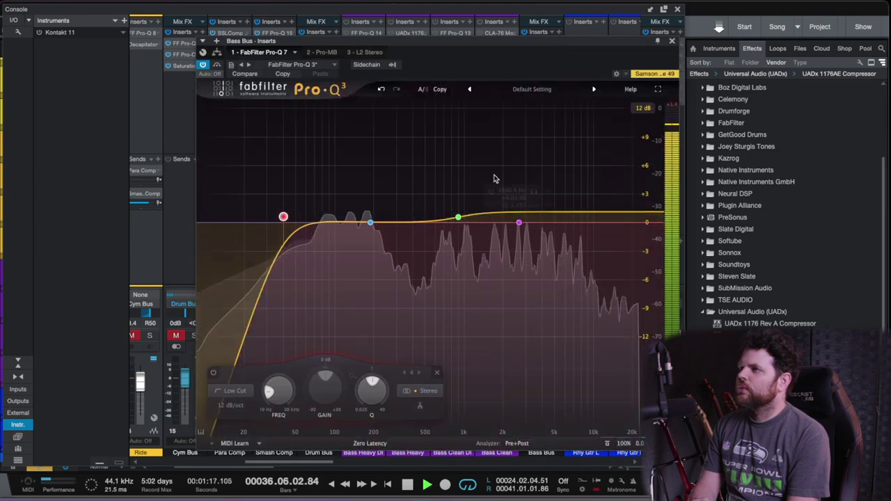
pyautogui.press('space')
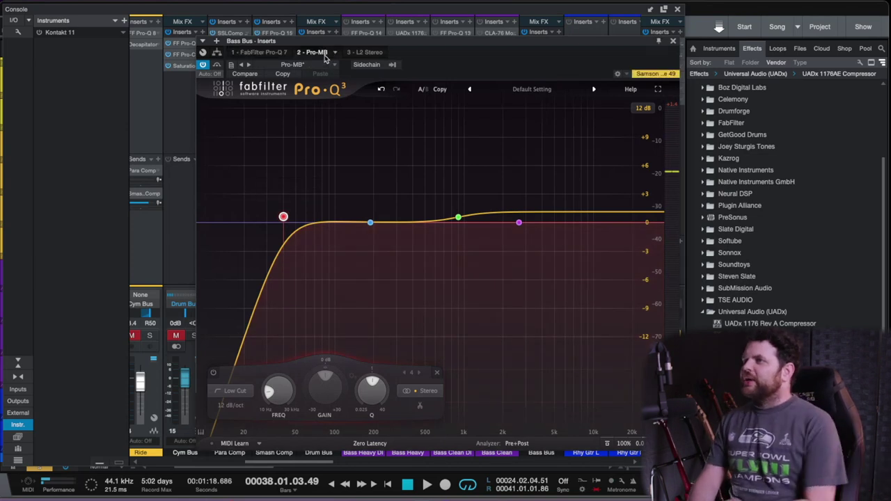
# Examine the Bass Bus's Pro-MB compression bands and L2 limiter settings while playing the bass
pyautogui.click(324, 55)
pyautogui.press('space')
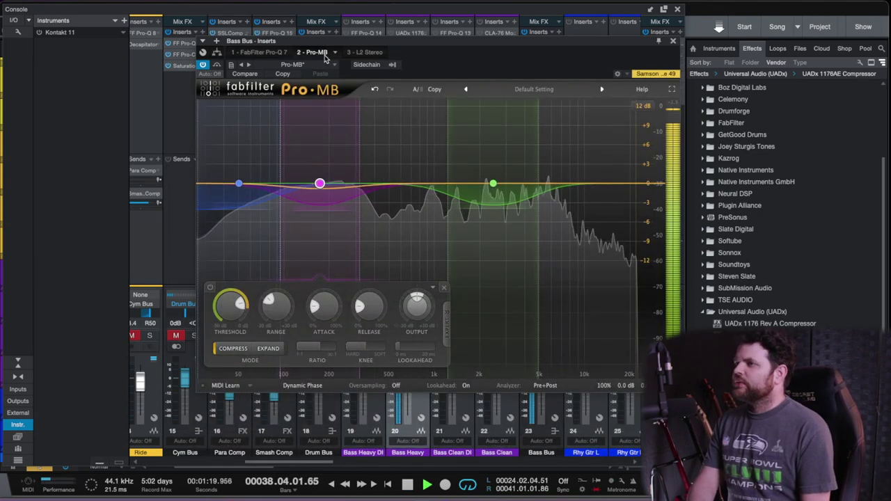
pyautogui.press('space')
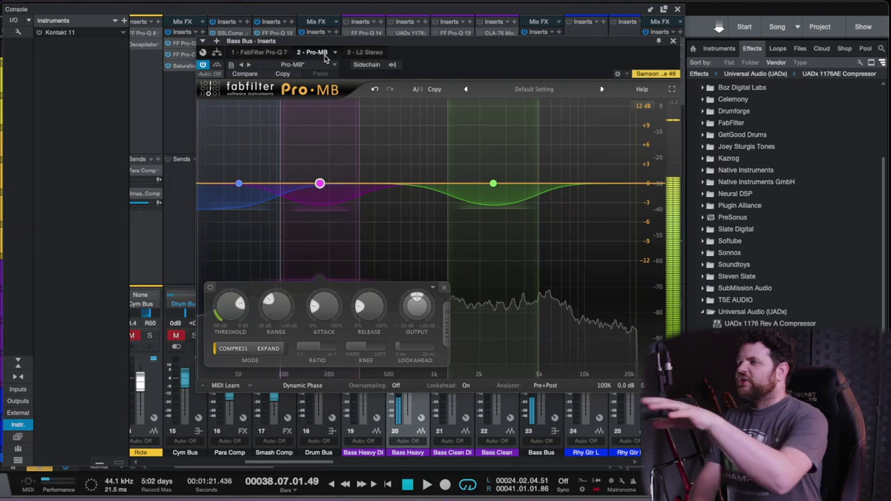
pyautogui.click(352, 52)
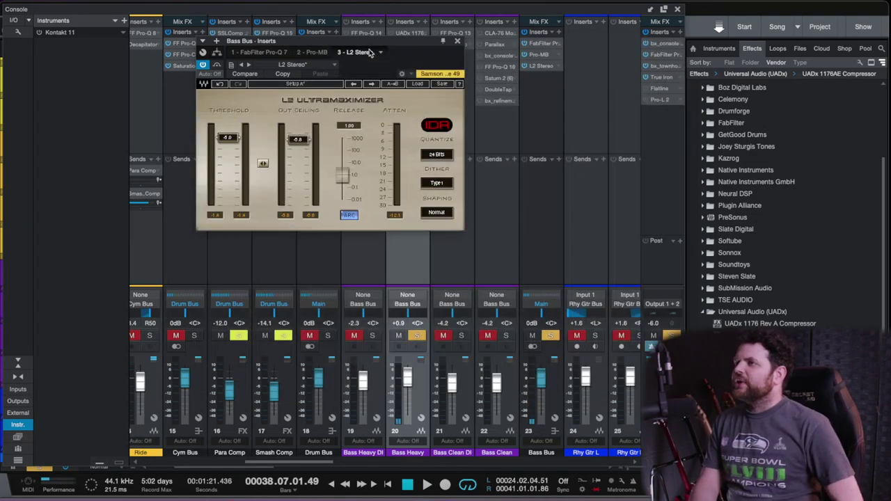
pyautogui.press('space')
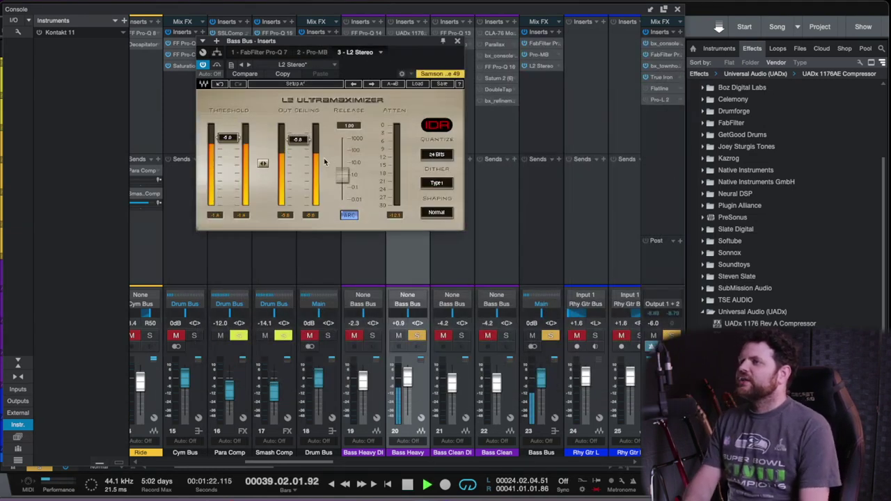
# Open and activate Parallax on the Bass Heavy channel and compare its active and bypassed sound during playback
pyautogui.press('space')
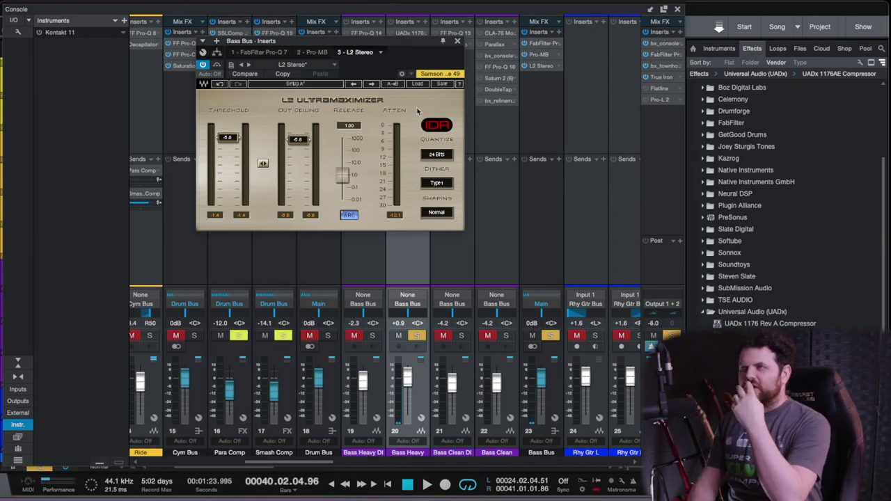
pyautogui.click(457, 42)
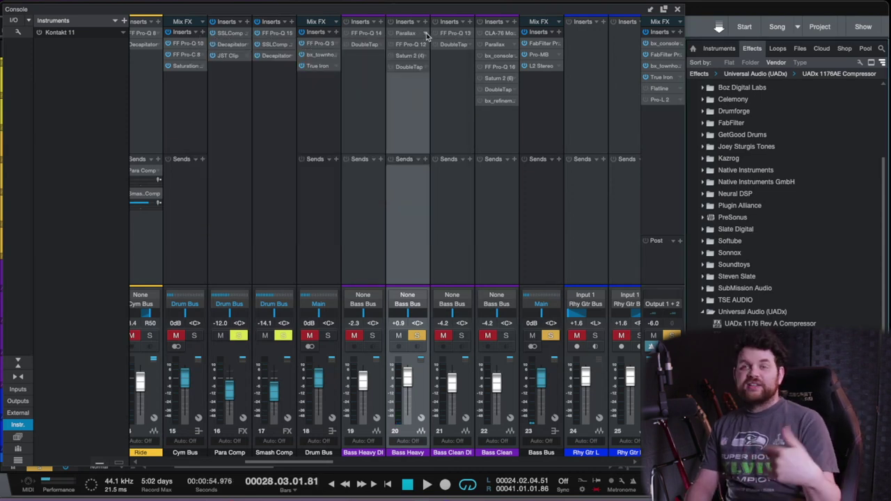
pyautogui.rightClick(426, 34)
pyautogui.click(437, 49)
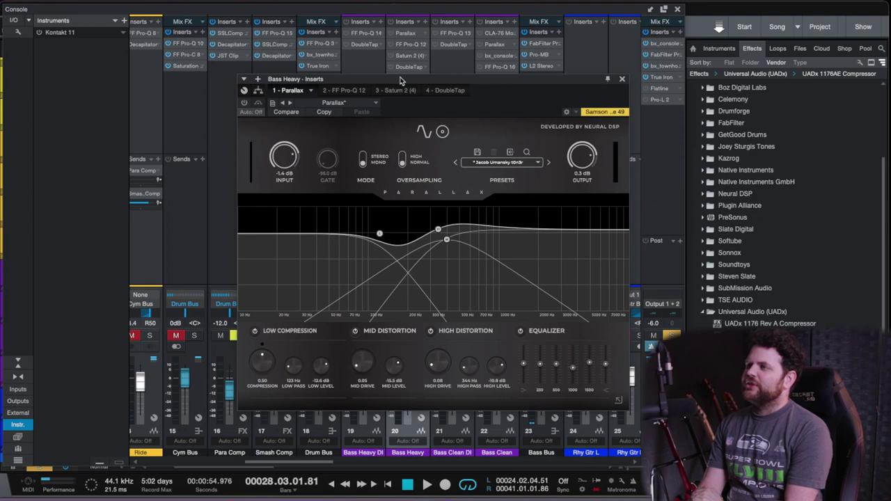
pyautogui.moveTo(401, 81); pyautogui.dragTo(393, 70)
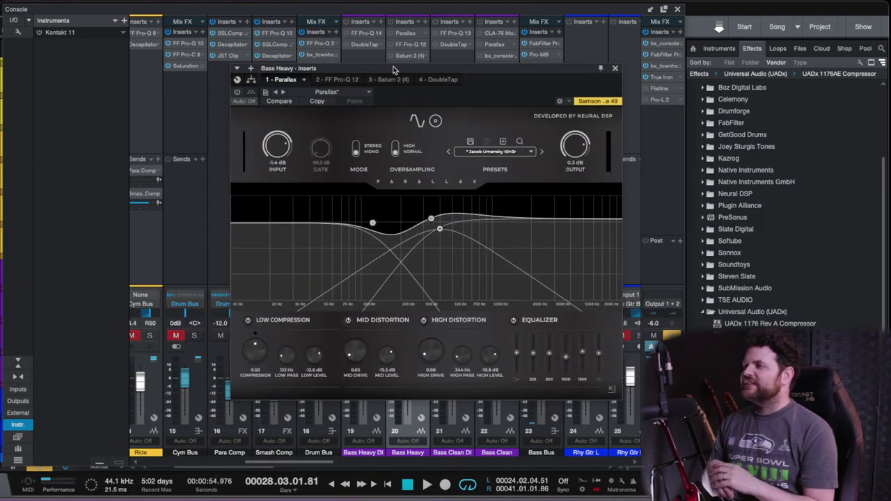
pyautogui.click(238, 93)
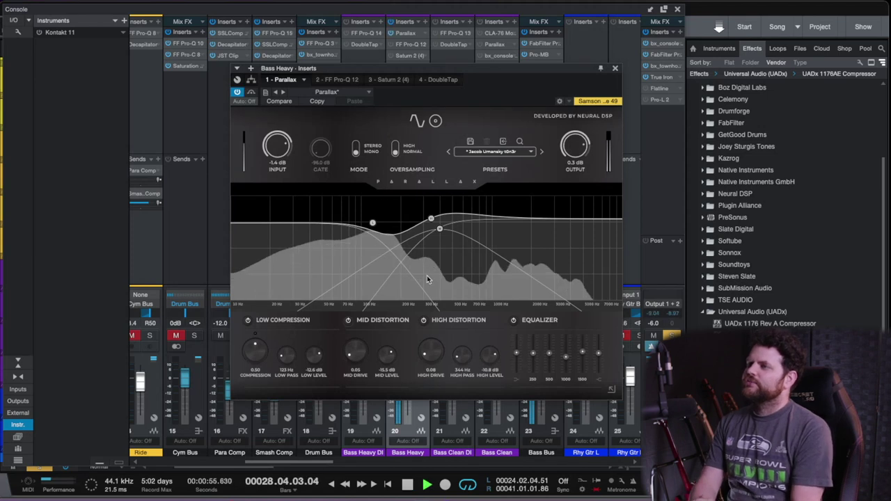
pyautogui.click(237, 93)
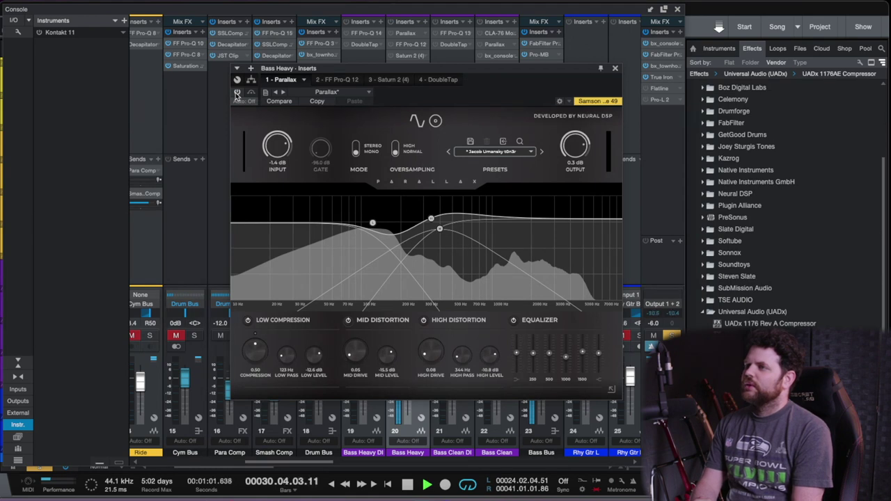
pyautogui.click(237, 94)
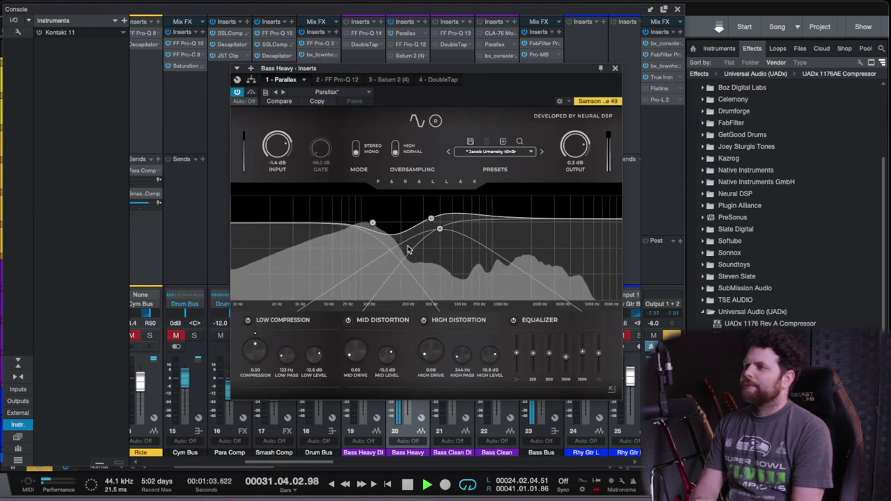
# In Parallax, set the high distortion to a 348 Hz high pass and -8.6 dB level, and the low level to -11.6 dB
pyautogui.press('space')
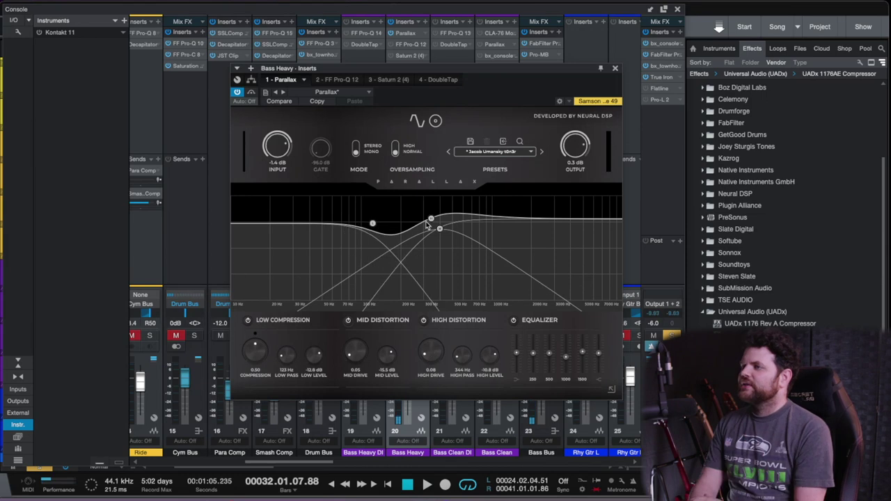
pyautogui.moveTo(430, 219); pyautogui.dragTo(431, 214)
pyautogui.press('space')
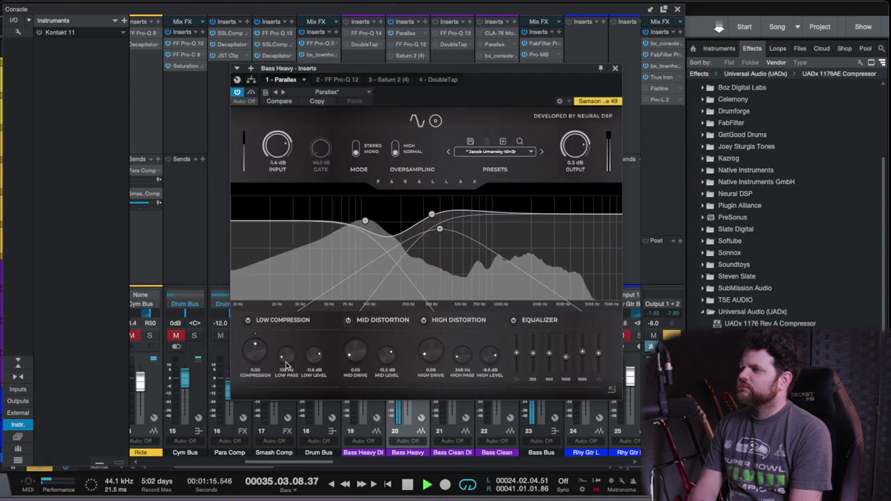
# Activate Bass Heavy's FF Pro-Q, raise its high cut frequency slightly and set the low cut to 43.516 Hz
pyautogui.click(345, 79)
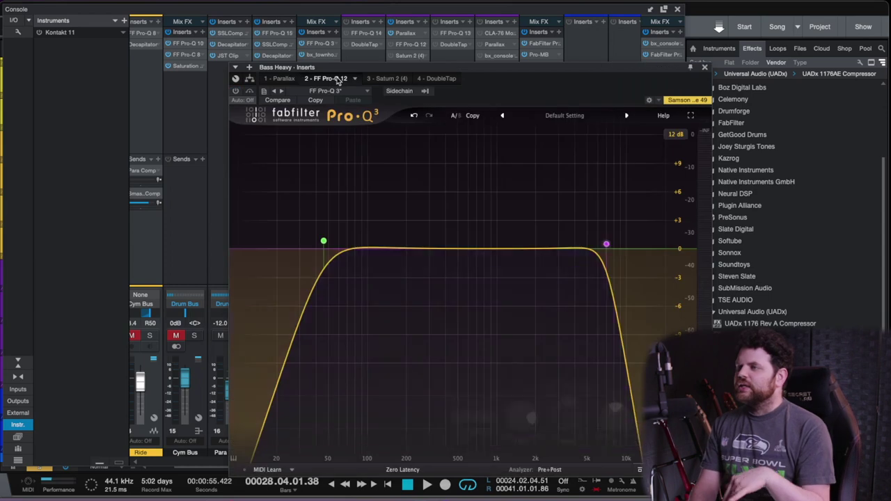
pyautogui.moveTo(325, 245)
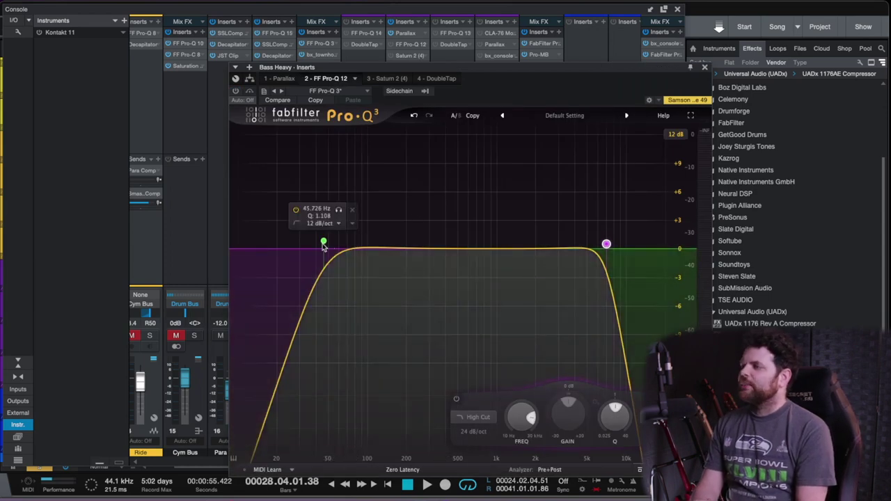
pyautogui.moveTo(607, 245)
pyautogui.moveTo(607, 244); pyautogui.dragTo(609, 245)
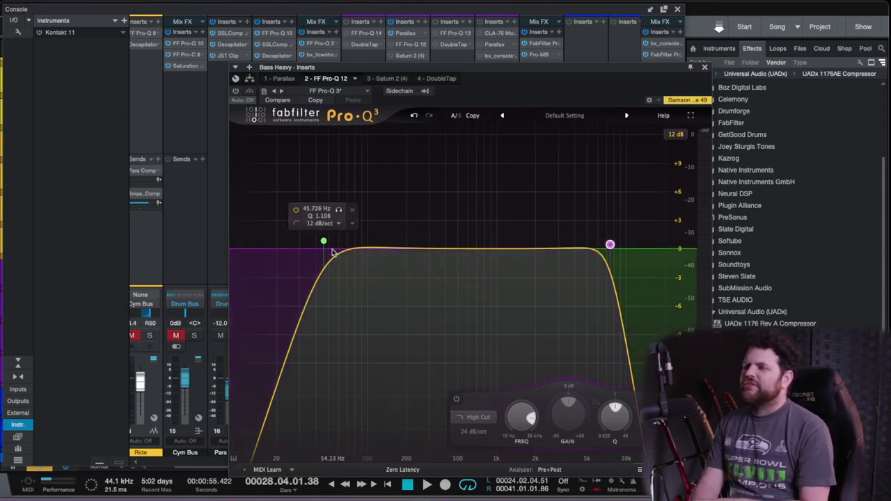
pyautogui.moveTo(324, 242); pyautogui.dragTo(320, 244)
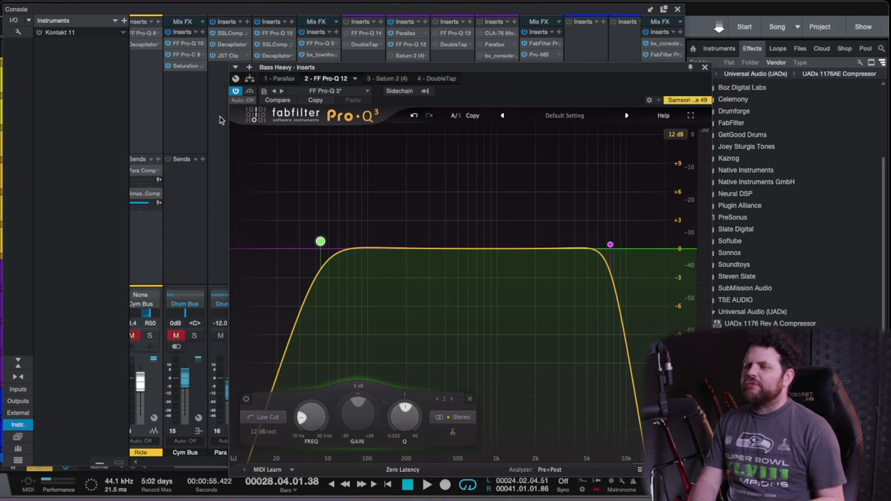
# Add a low bell boost of 1.83 dB at 68.62 Hz with Q 1.702, and lower the low cut to about 41 Hz
pyautogui.hscroll(5, 176, 249)
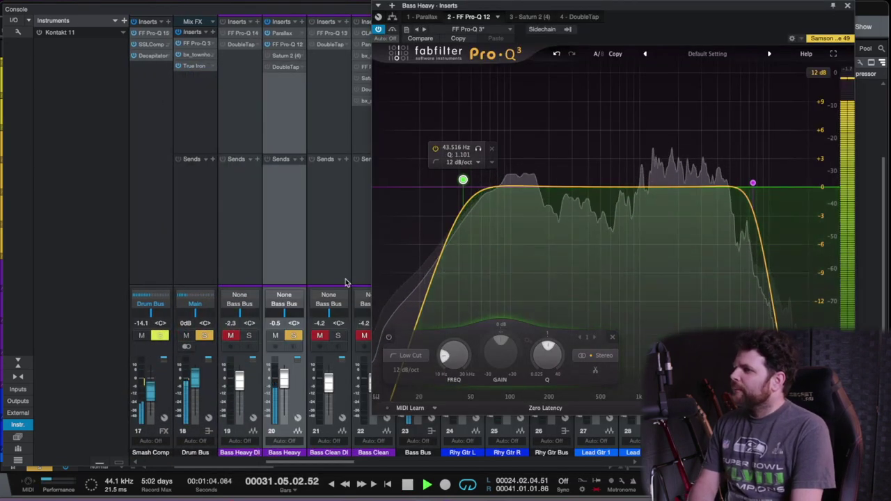
pyautogui.moveTo(467, 10); pyautogui.dragTo(421, 30)
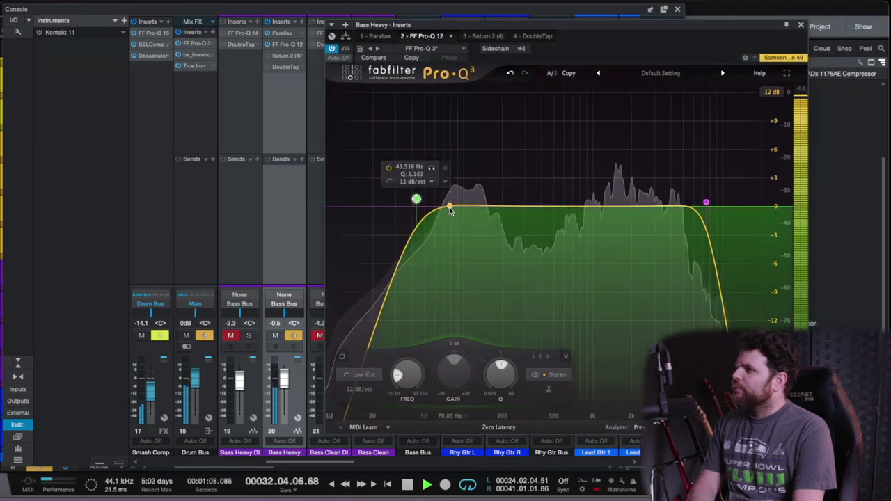
pyautogui.moveTo(451, 205); pyautogui.dragTo(447, 190)
pyautogui.press('space')
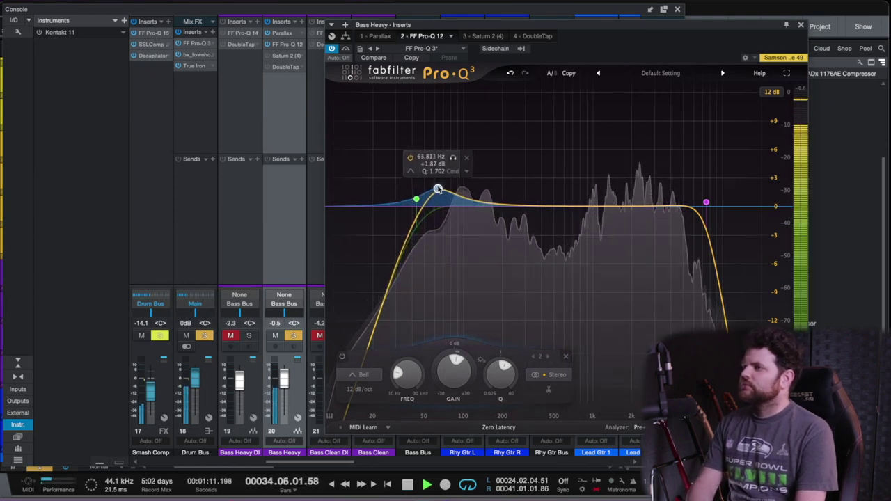
pyautogui.moveTo(416, 199); pyautogui.dragTo(412, 199)
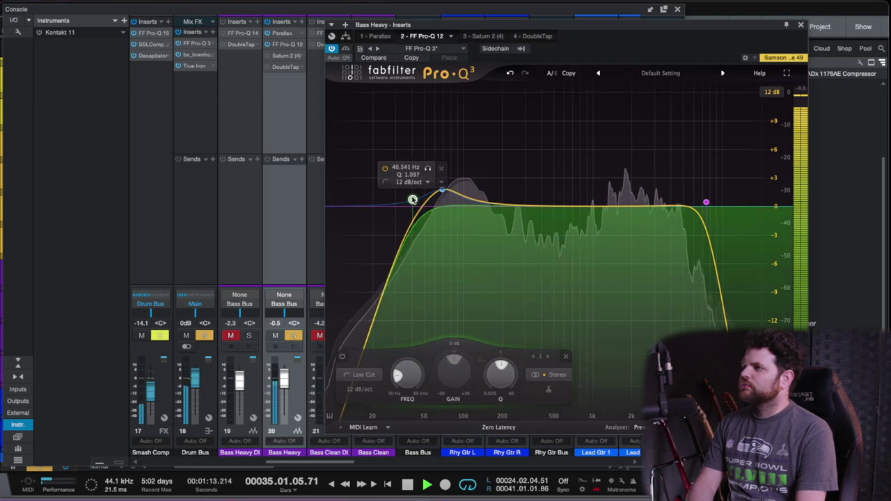
# Cut the Bass Heavy low mids with a bell of about -2 dB near 400 Hz and a Q of about 1.388
pyautogui.click(542, 208)
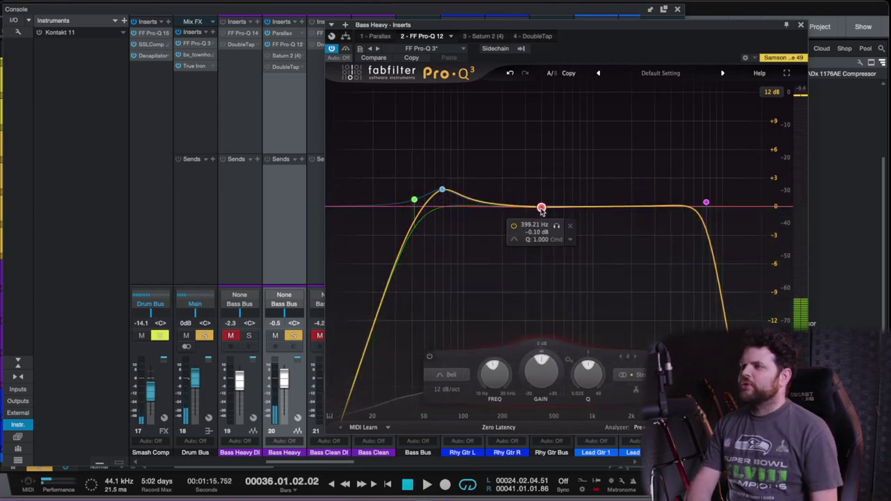
pyautogui.moveTo(542, 208); pyautogui.dragTo(543, 227)
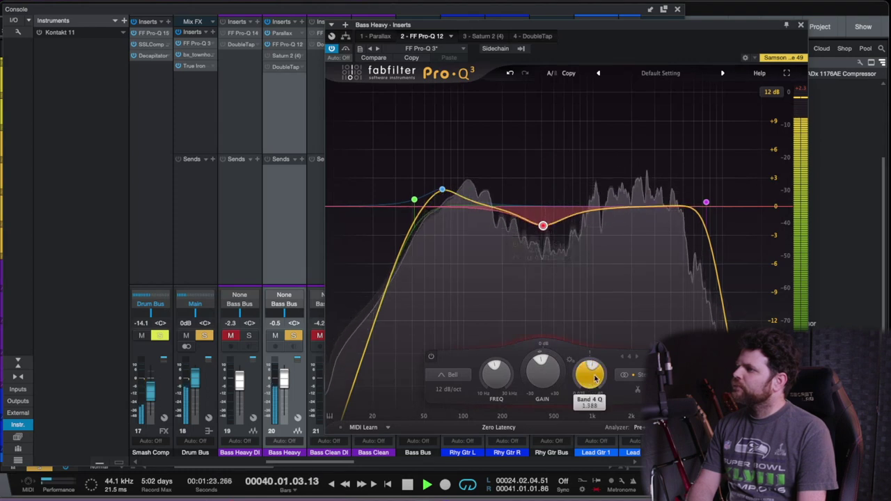
pyautogui.press('space')
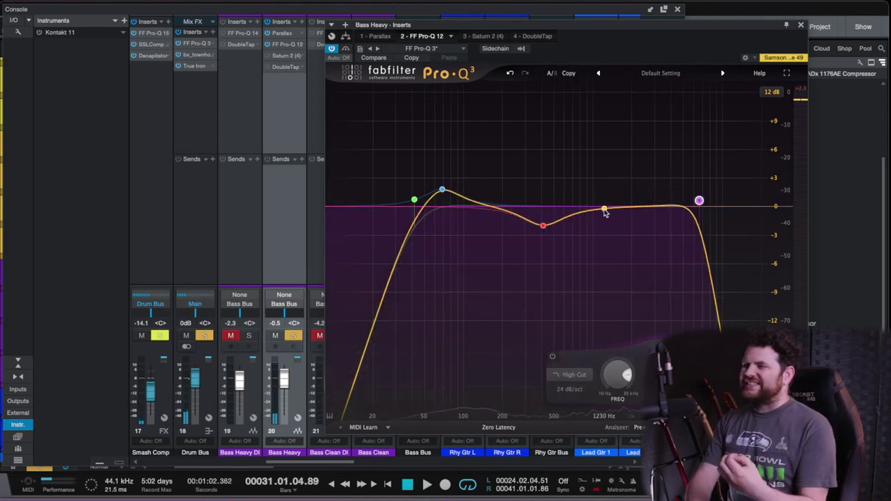
# Add a narrow bell boost of about 2.5 dB near 1.06 kHz, another boost above 2 kHz and a slight dip between them
pyautogui.click(605, 210)
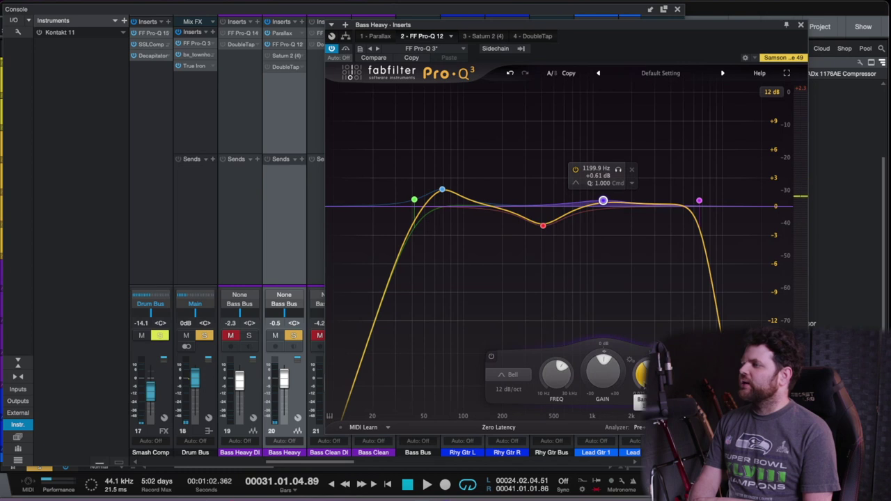
pyautogui.press('space')
pyautogui.moveTo(604, 202); pyautogui.dragTo(596, 183)
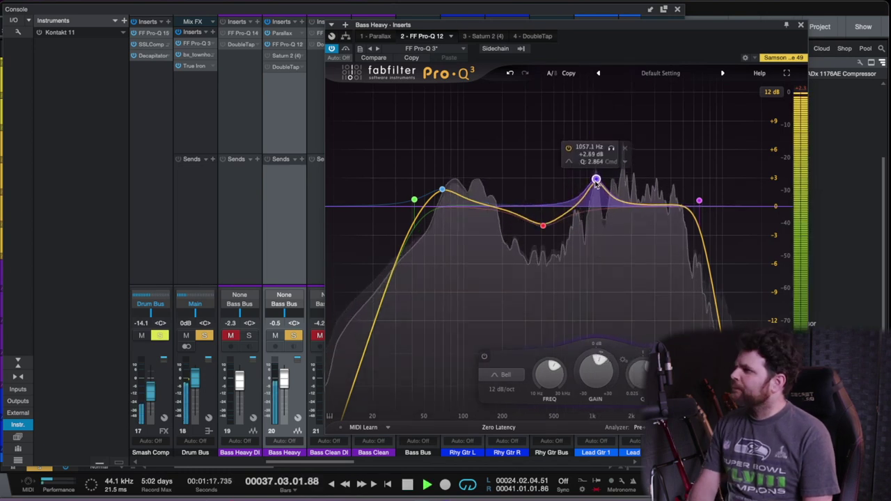
pyautogui.moveTo(638, 369); pyautogui.dragTo(639, 380)
pyautogui.click(624, 238)
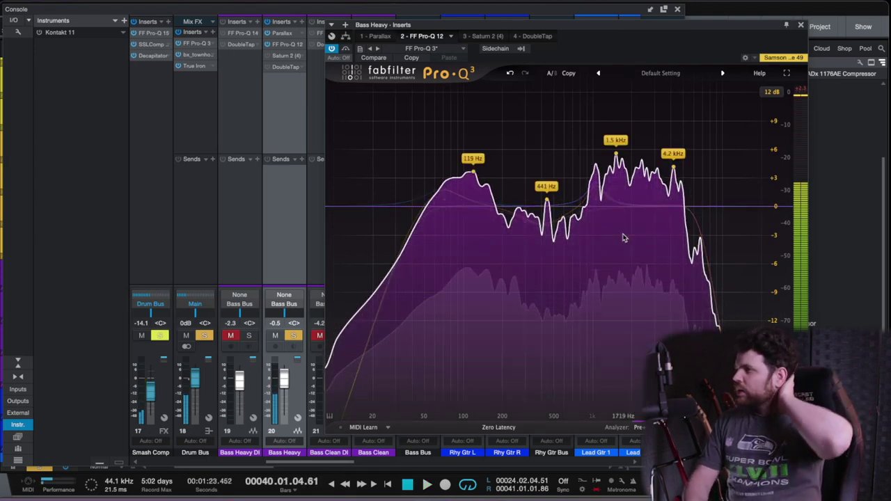
# Compare the Bass Heavy sound with its Pro-Q bypassed and active during playback
pyautogui.click(332, 48)
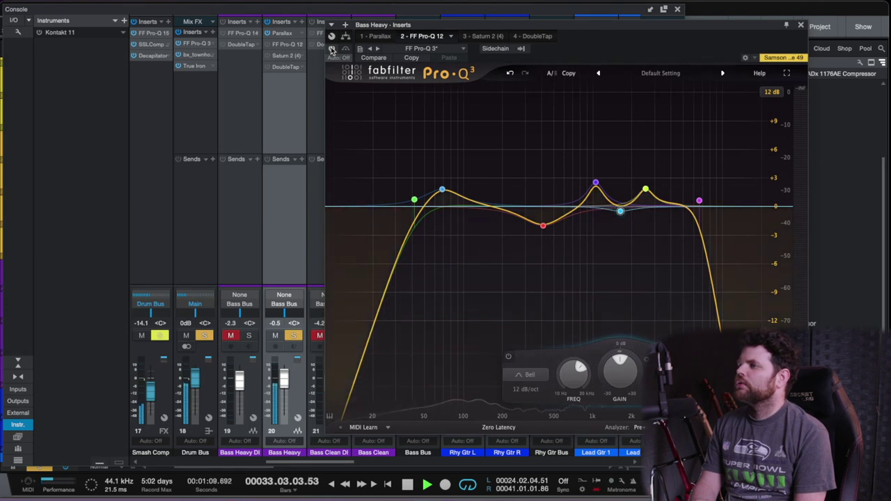
pyautogui.click(332, 50)
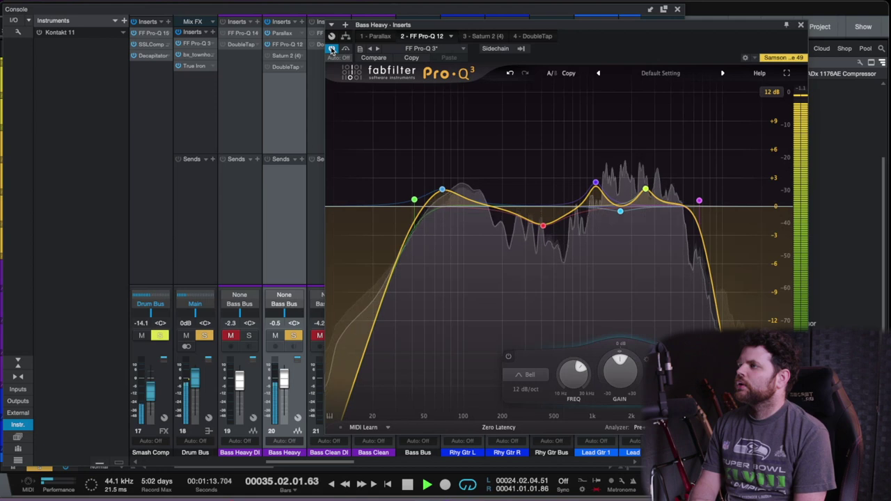
pyautogui.press('space')
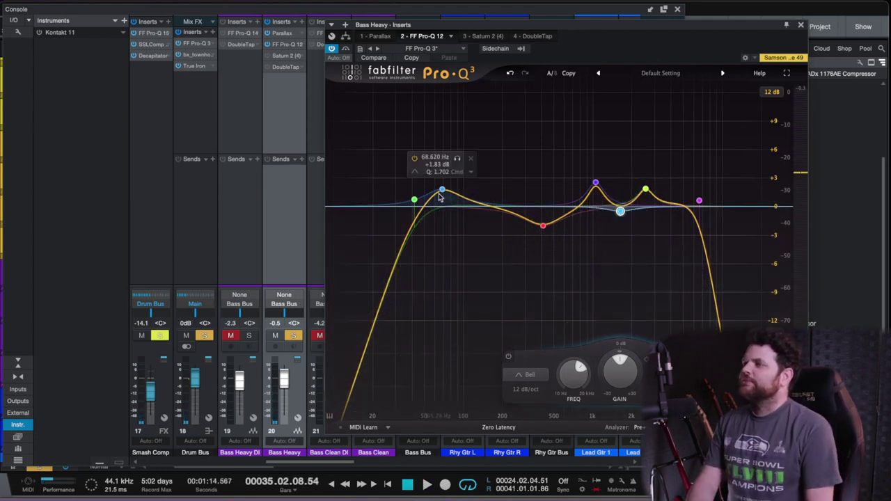
# Activate Saturn 2 on Bass Heavy and slightly raise the third tone slider of its upper Clean Tube band while playing
pyautogui.click(481, 36)
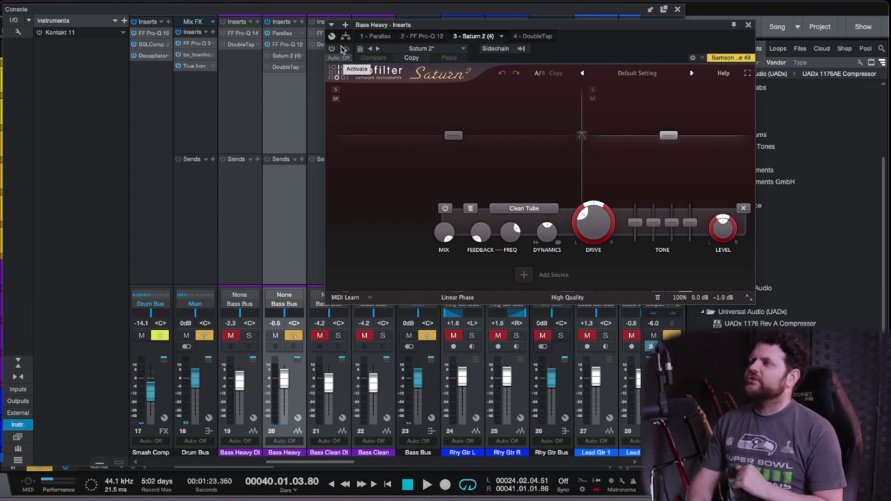
pyautogui.moveTo(443, 26); pyautogui.dragTo(381, 36)
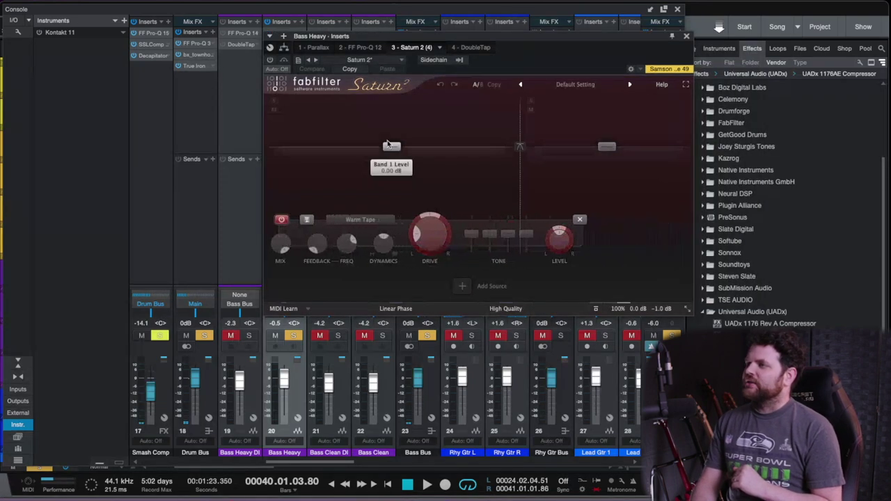
pyautogui.press('space')
pyautogui.moveTo(628, 234)
pyautogui.mouseDown()
pyautogui.moveTo(628, 221)
pyautogui.moveTo(630, 237)
pyautogui.mouseUp()
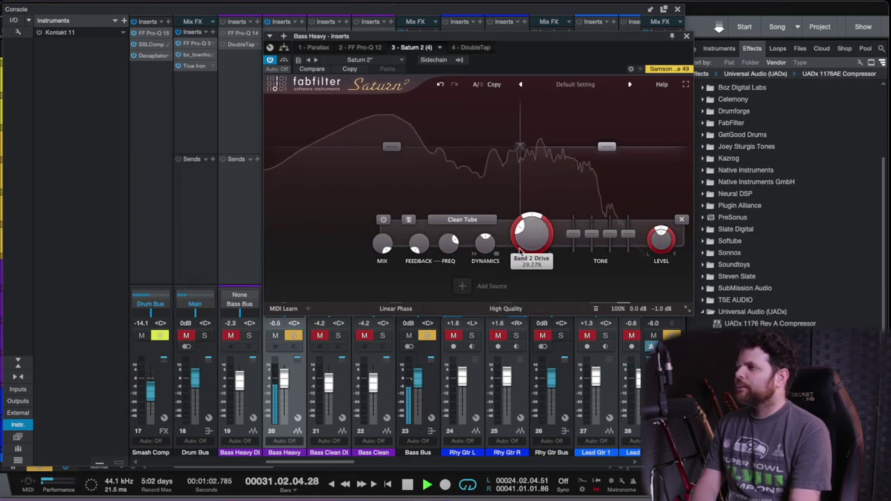
pyautogui.moveTo(612, 241); pyautogui.dragTo(615, 232)
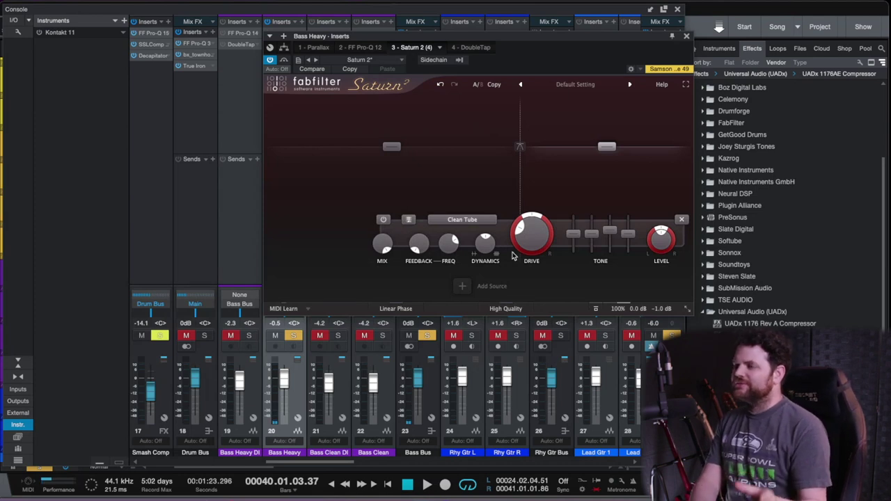
# Activate DoubleTap on Bass Heavy, reduce its Low Comp and All Comp amounts, and compare against bypass during playback
pyautogui.click(481, 48)
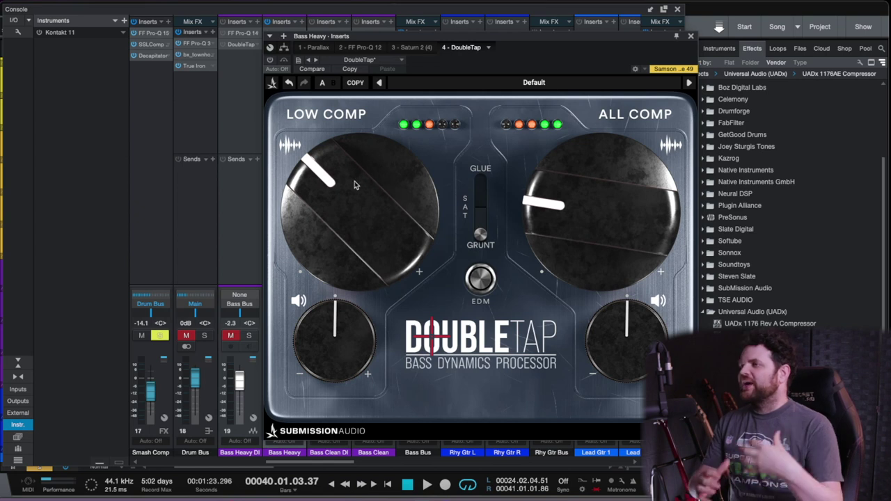
pyautogui.moveTo(355, 184)
pyautogui.press('space')
pyautogui.moveTo(354, 184); pyautogui.dragTo(354, 209)
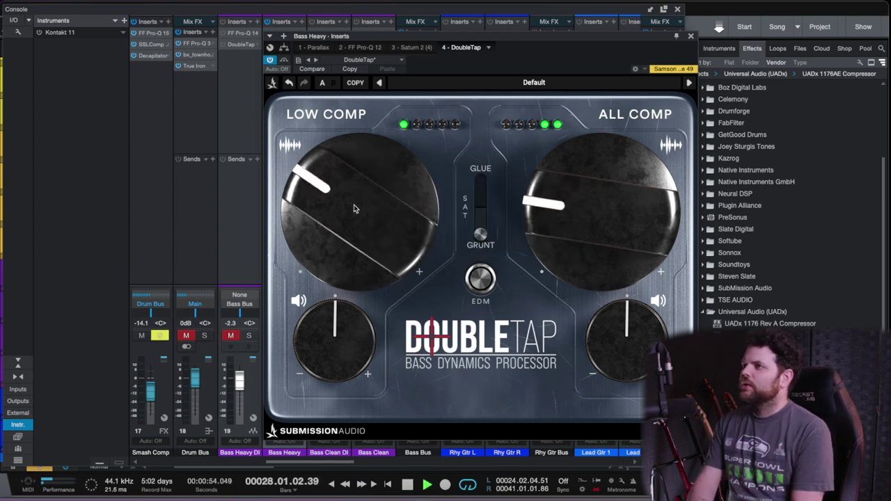
pyautogui.moveTo(350, 211)
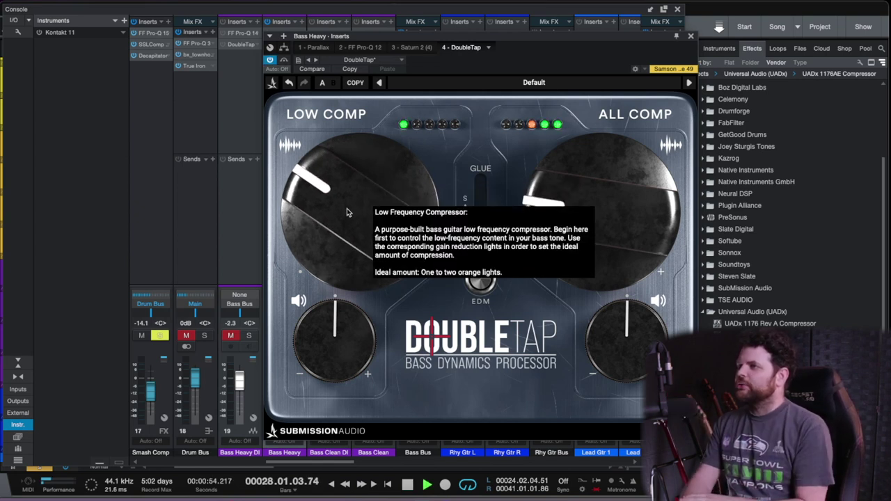
pyautogui.moveTo(553, 200); pyautogui.dragTo(551, 204)
pyautogui.moveTo(552, 207)
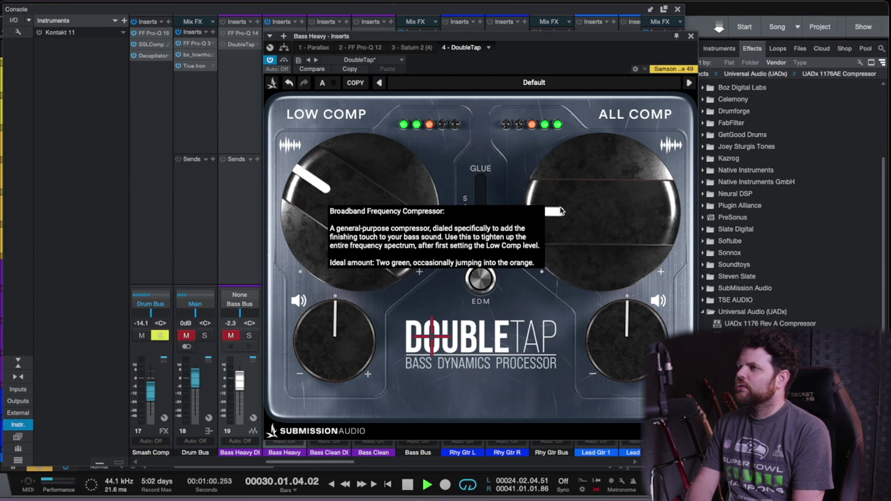
pyautogui.click(269, 60)
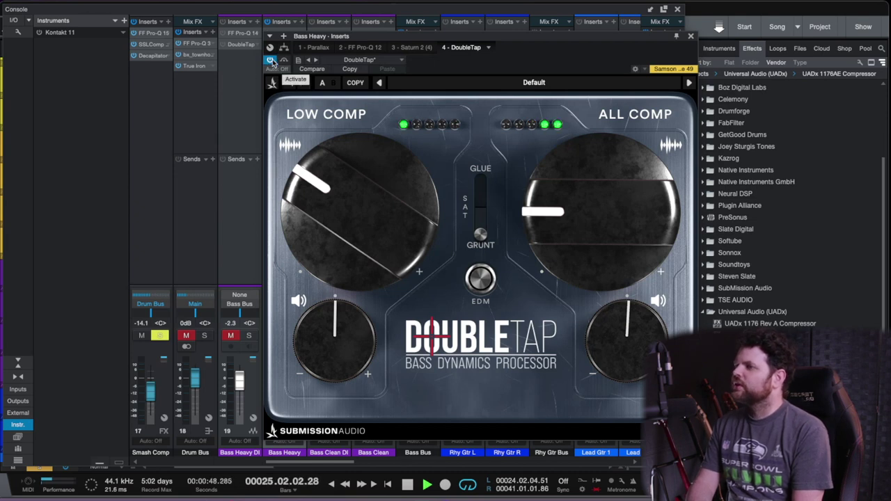
# Solo the Drum Bus and, on Bass Heavy's Pro-Q, raise the 1 kHz and 2.5 kHz bells to about 3 dB, slightly lowering the low bell
pyautogui.click(205, 336)
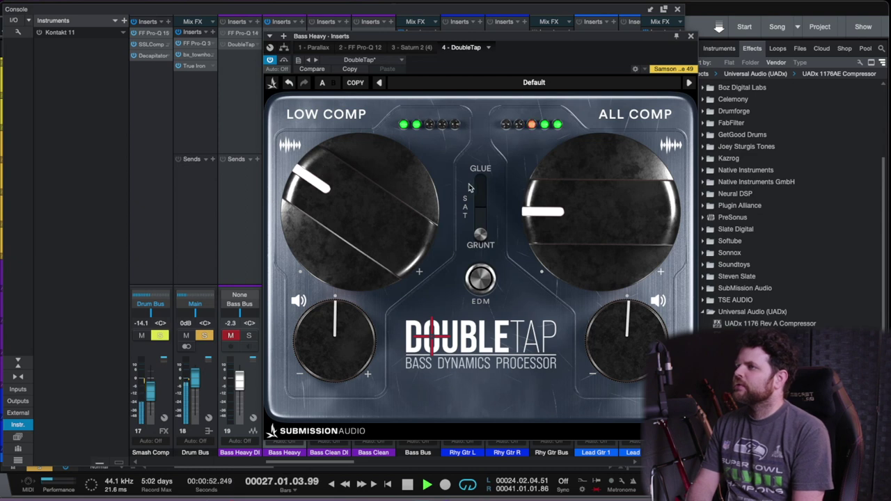
pyautogui.moveTo(564, 198); pyautogui.dragTo(564, 203)
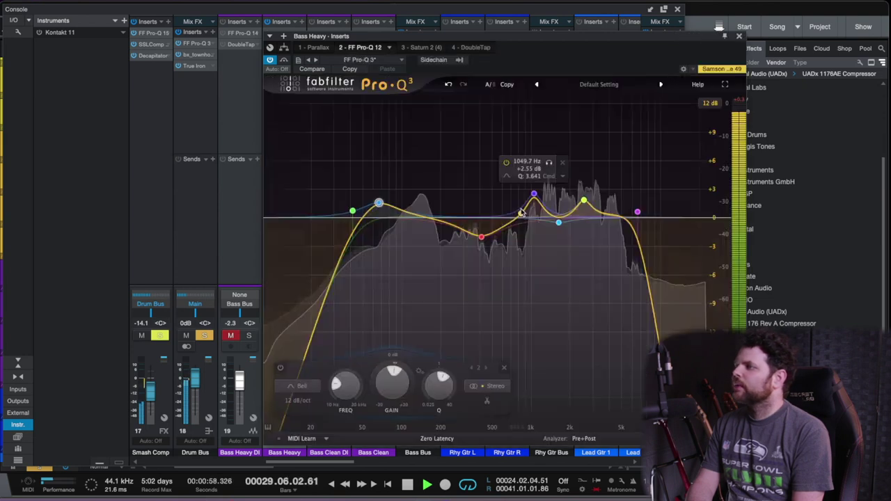
pyautogui.moveTo(583, 200); pyautogui.dragTo(583, 193)
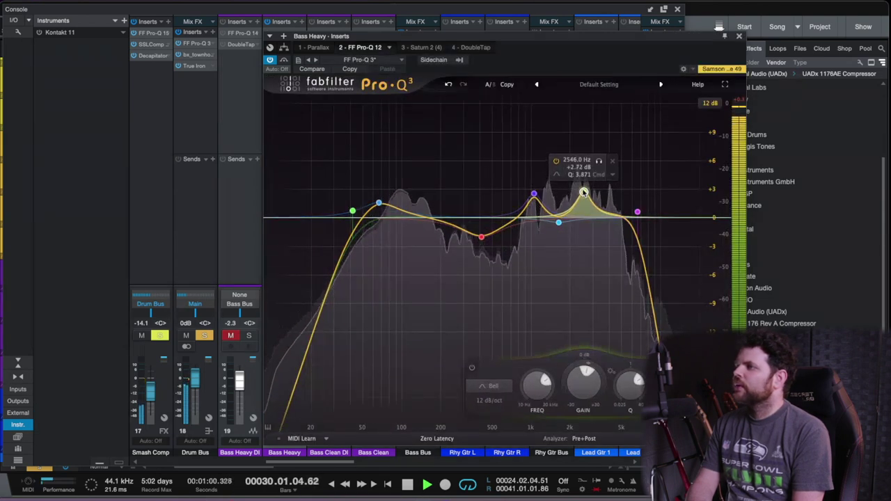
pyautogui.moveTo(534, 195); pyautogui.dragTo(534, 187)
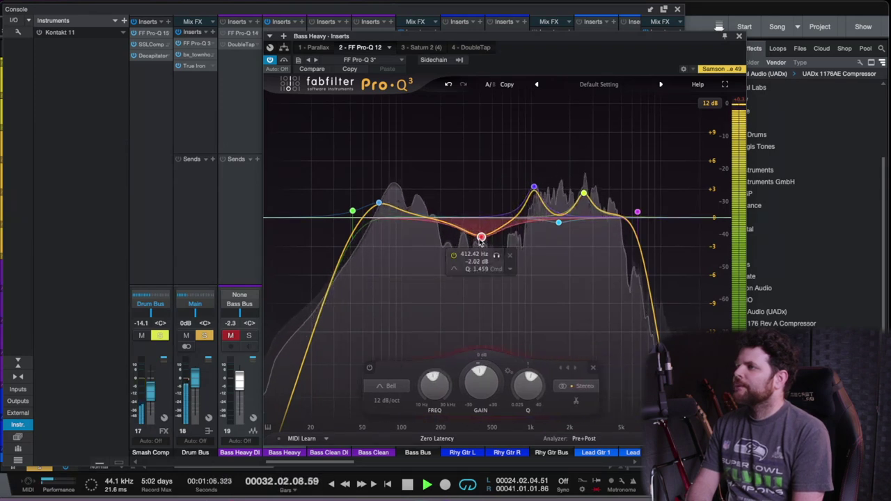
pyautogui.moveTo(379, 202); pyautogui.dragTo(379, 206)
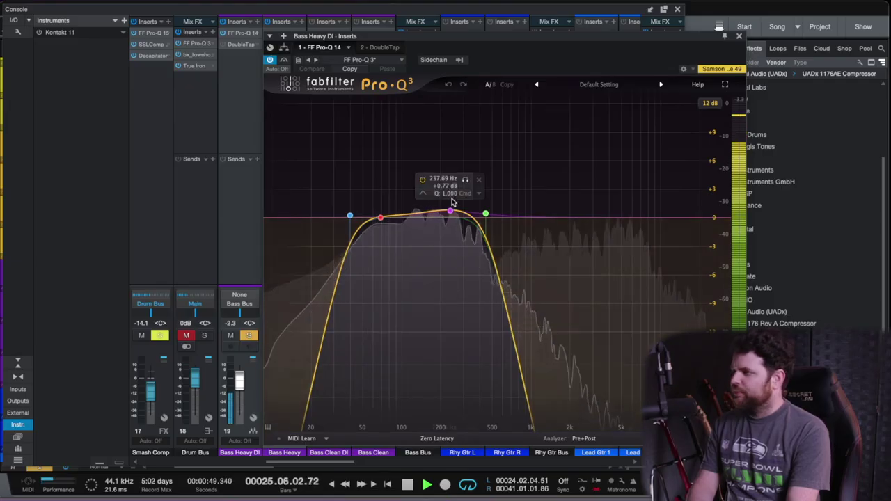
# On Bass Heavy DI's Pro-Q, lower the 238 Hz bell to about 0.4 dB, slightly lift the lowest bell and lower the high-cut frequency
pyautogui.moveTo(486, 213); pyautogui.dragTo(486, 220)
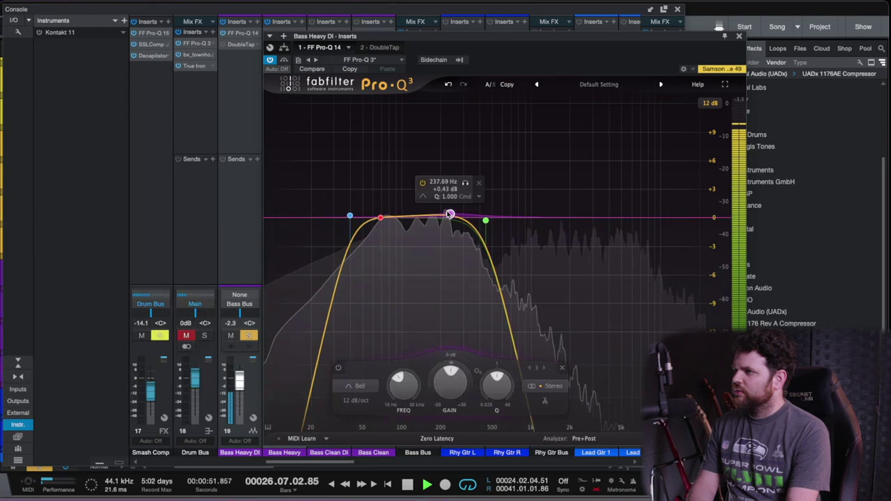
pyautogui.moveTo(380, 218); pyautogui.dragTo(389, 210)
pyautogui.moveTo(486, 221); pyautogui.dragTo(476, 220)
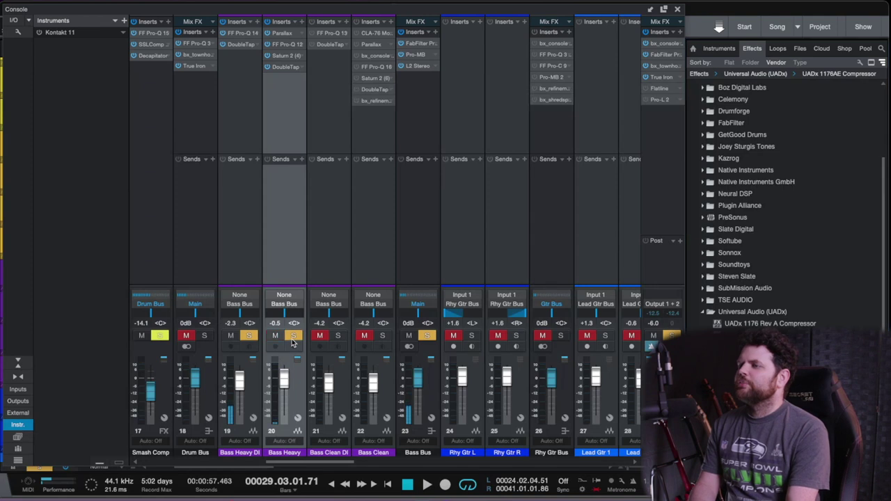
# Blend Bass Heavy DI up from silence under Bass Heavy to about -4.4 dB, and bring in the Drum Bus by soloing it during playback
pyautogui.click(249, 335)
pyautogui.click(231, 336)
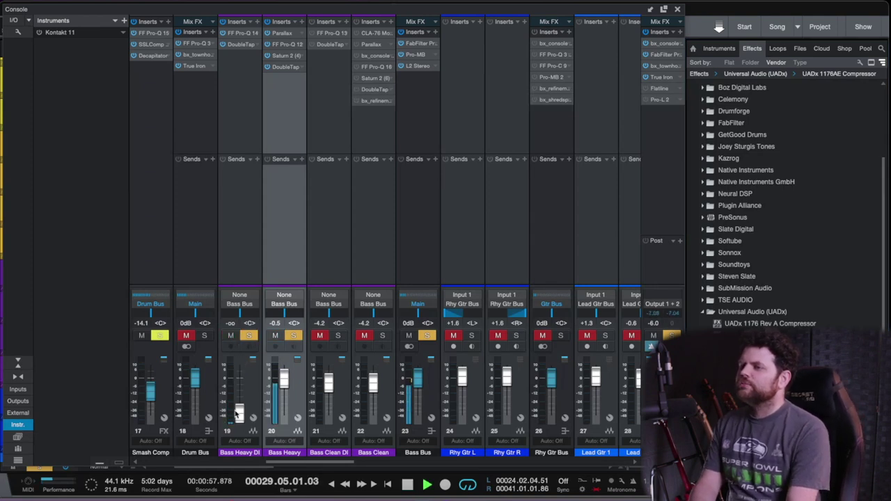
pyautogui.moveTo(239, 415); pyautogui.dragTo(239, 393)
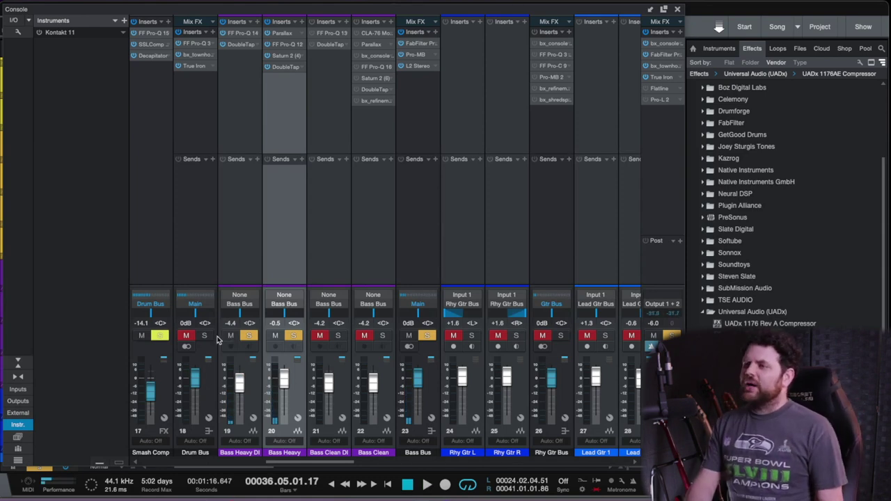
pyautogui.click(203, 336)
pyautogui.press('space')
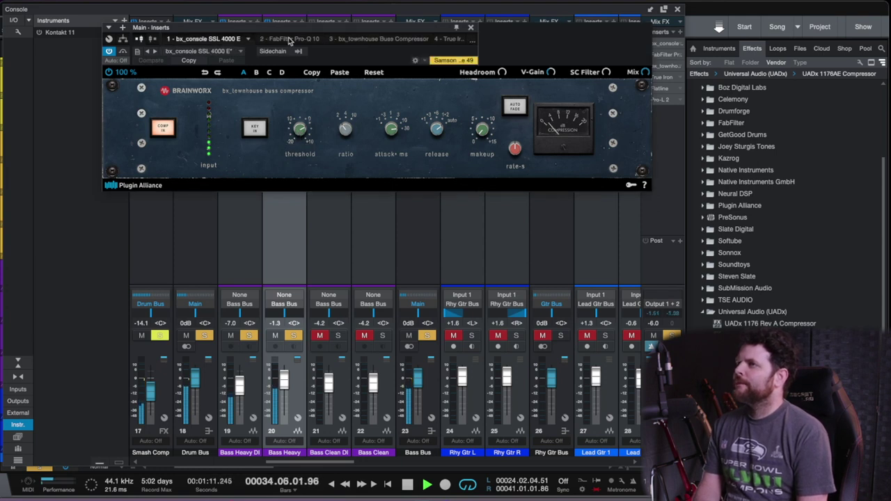
# Inspect the Main channel's inserts, checking the Pro-Q spectrum of the drums and bass during playback
pyautogui.click(222, 40)
pyautogui.click(289, 38)
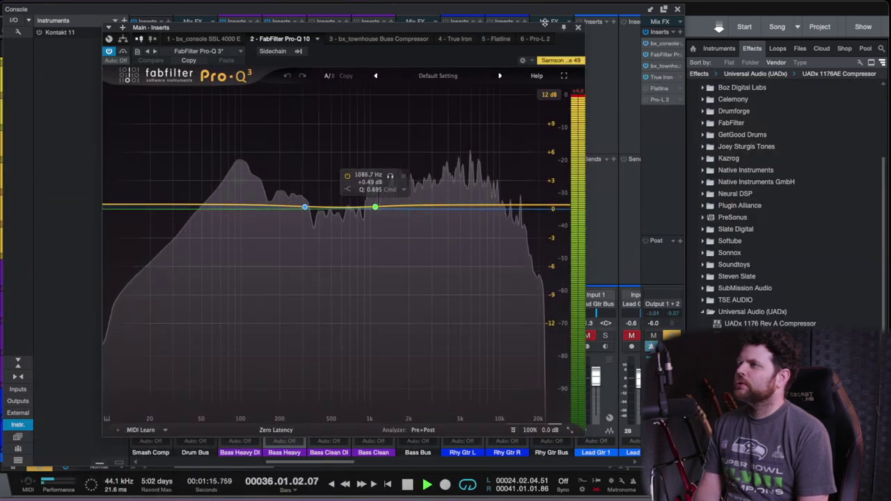
pyautogui.click(578, 28)
# Loop the clean bass section from about bar 40 to 47 in the arrangement and play it with Bass Clean soloed
pyautogui.hscroll(-5, 260, 279)
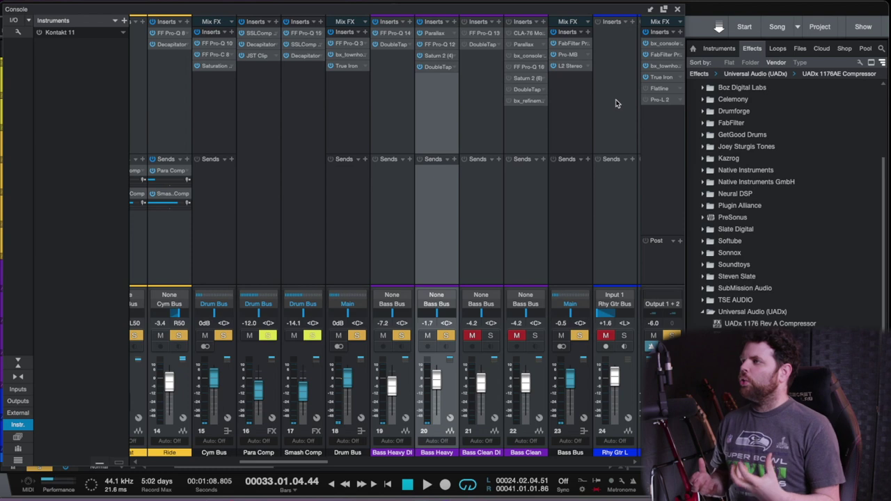
pyautogui.press('F3')
pyautogui.press('F3')
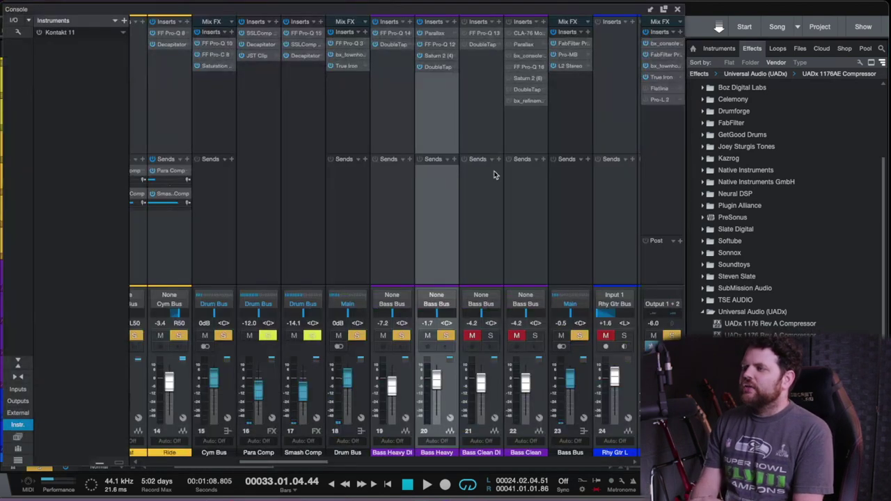
pyautogui.click(679, 9)
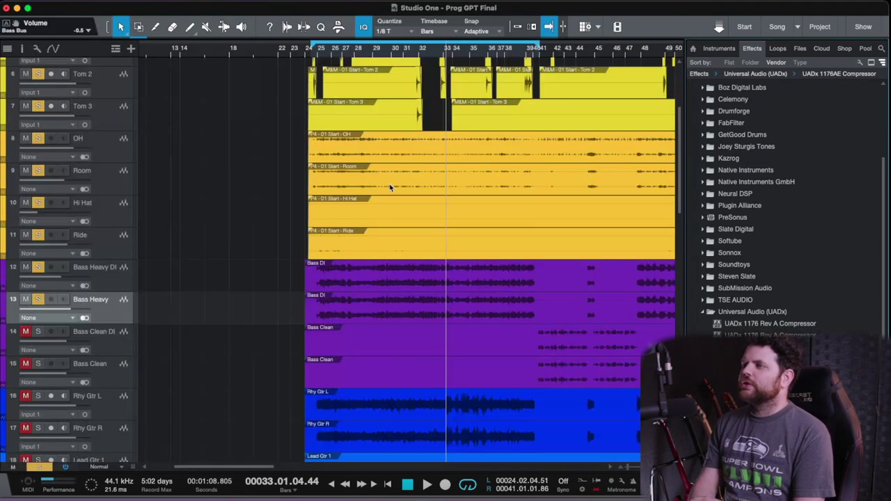
pyautogui.hscroll(2, 430, 161)
pyautogui.scroll(4, 429, 161)
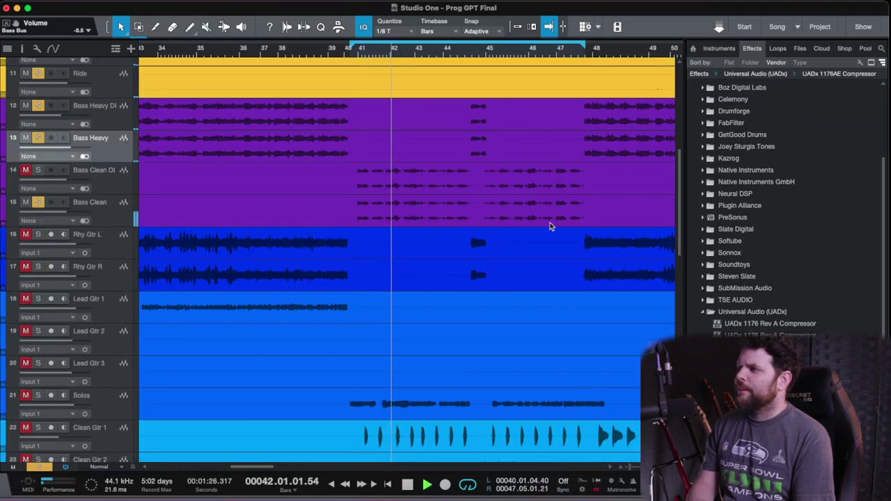
# Remove the CLA-76, Parallax and bx_console inserts from the Bass Clean channel and stop playback
pyautogui.press('F3')
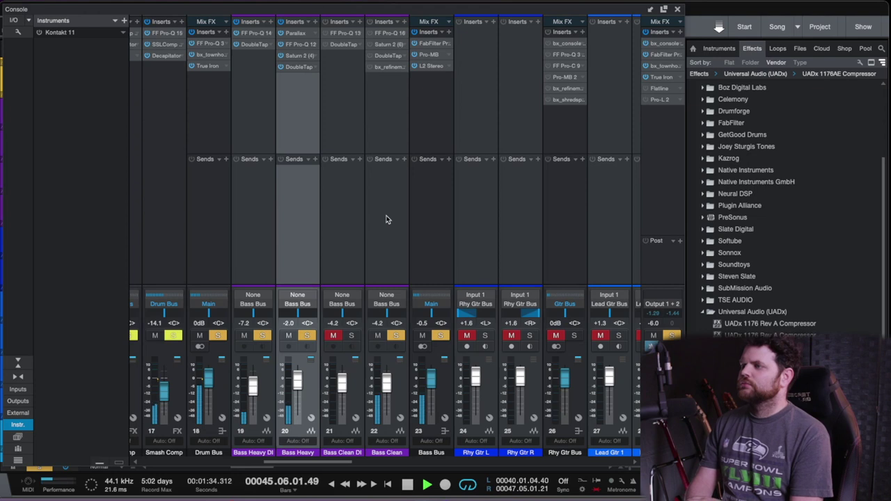
pyautogui.hscroll(2, 388, 220)
pyautogui.press('space')
# Insert Plugin Alliance's Ampeg SVTVR Classic first on Bass Clean, audition it during playback and open its FX Rack
pyautogui.click(704, 312)
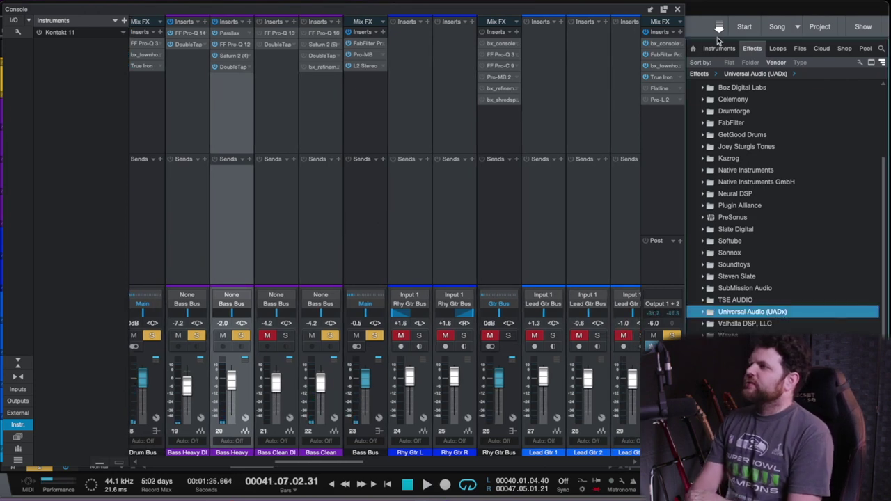
pyautogui.click(751, 47)
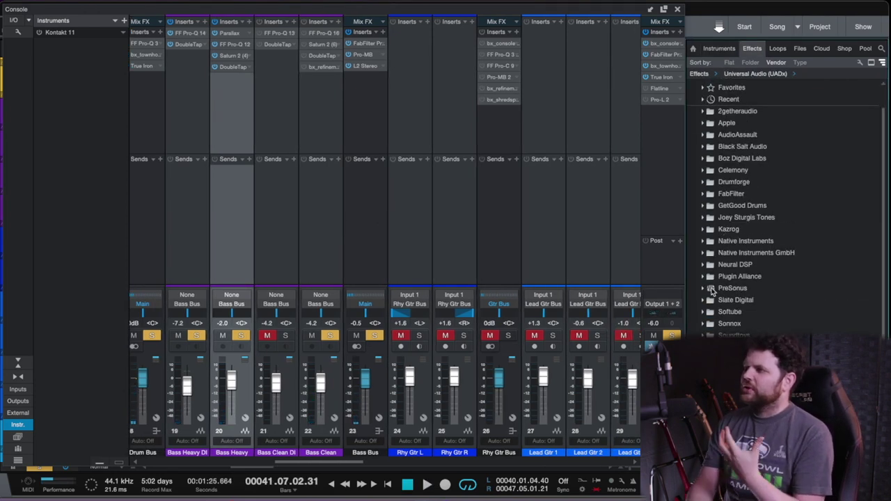
pyautogui.click(702, 277)
pyautogui.scroll(-2, 760, 294)
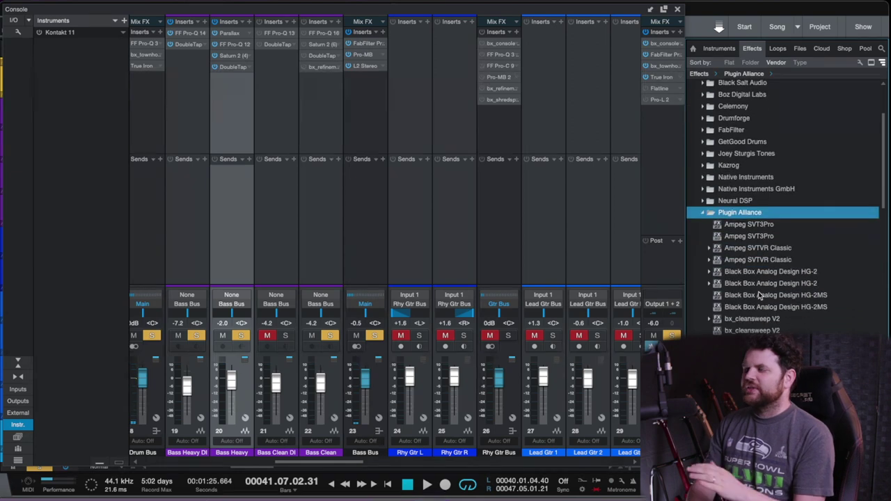
pyautogui.scroll(-1, 759, 295)
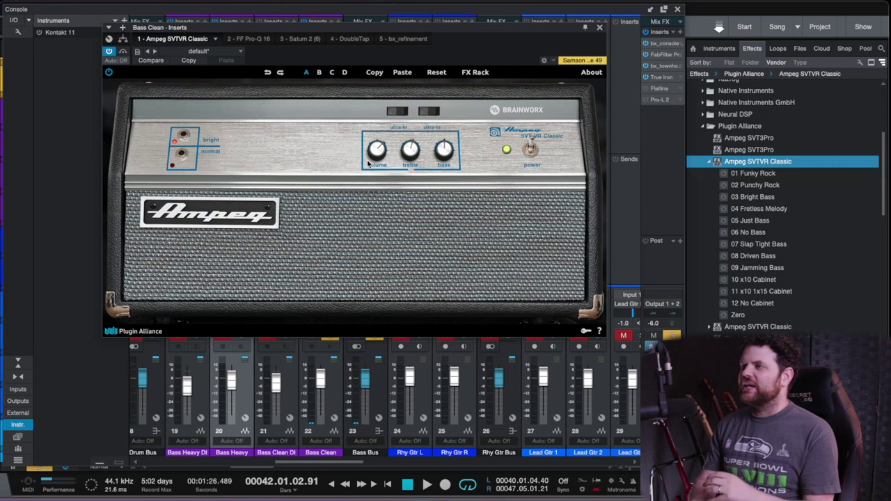
pyautogui.press('space')
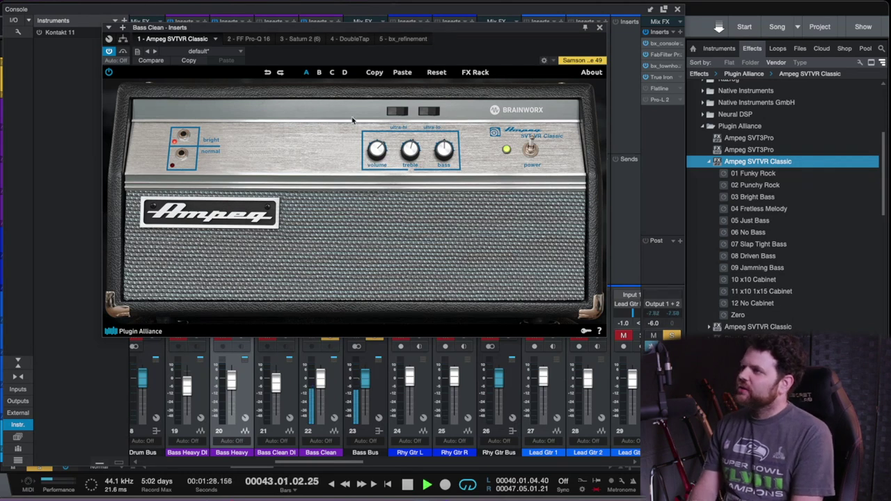
pyautogui.click(477, 73)
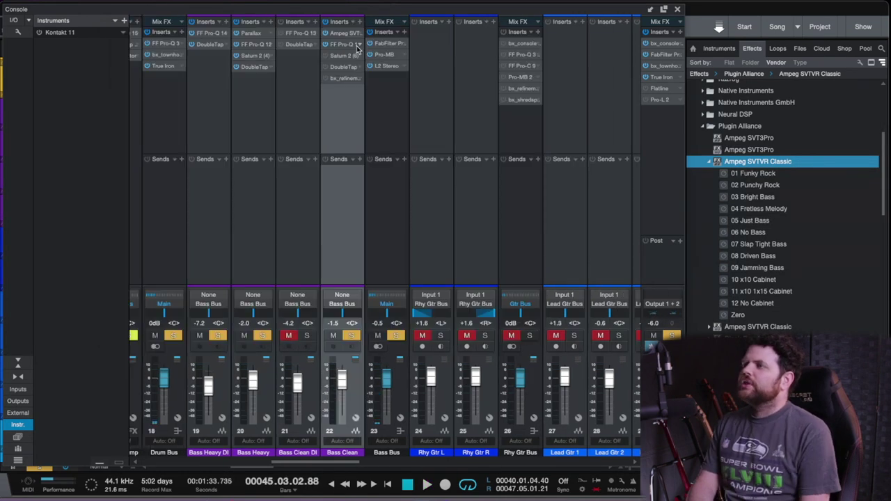
# On Bass Clean's Pro-Q, add a low cut near 40 Hz, a bell boost of about 1 dB near 72 Hz and a high cut above 10 kHz
pyautogui.rightClick(356, 51)
pyautogui.click(363, 54)
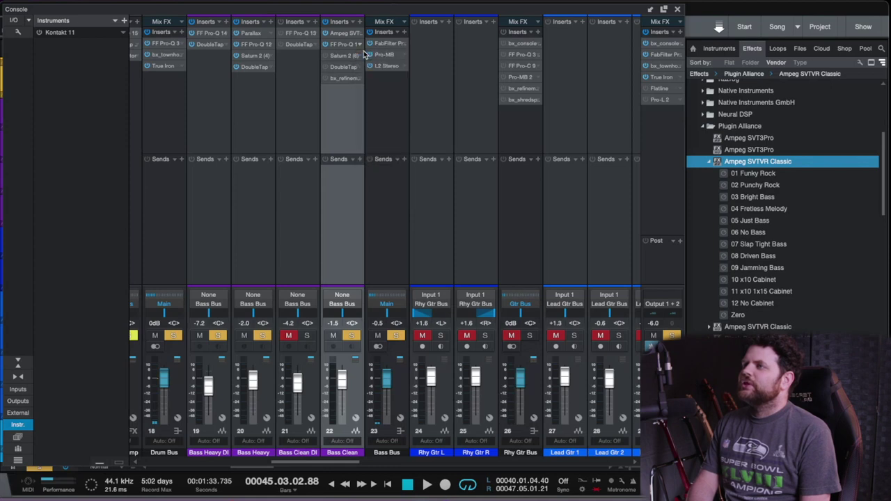
pyautogui.click(230, 210)
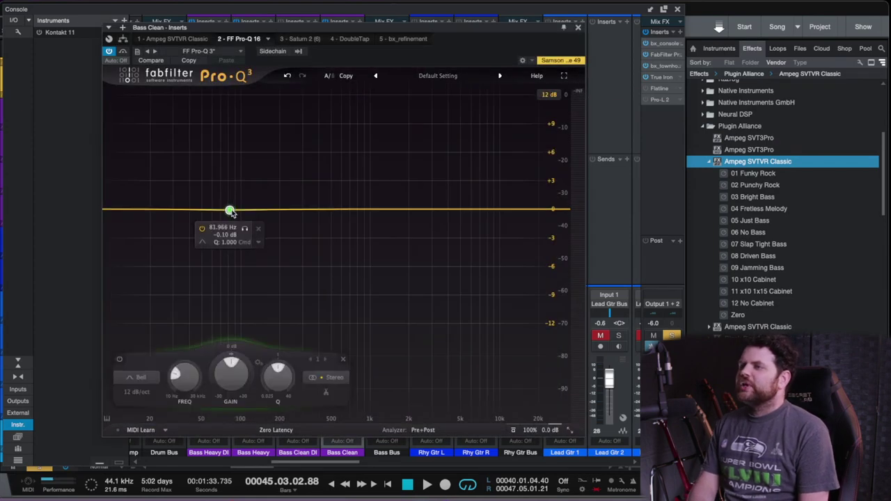
pyautogui.click(226, 202)
pyautogui.moveTo(228, 211)
pyautogui.mouseDown()
pyautogui.moveTo(197, 205)
pyautogui.moveTo(223, 211)
pyautogui.mouseUp()
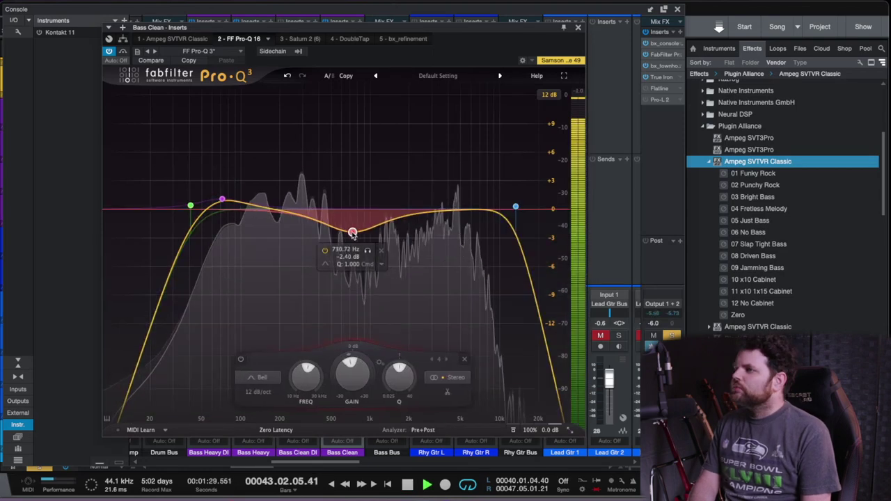
# Shape Bass Clean's mids with a narrow dip of about 1.6 dB near 664 Hz and a narrow boost of almost 3 dB near 1.1 kHz
pyautogui.moveTo(353, 231)
pyautogui.mouseDown()
pyautogui.moveTo(340, 143)
pyautogui.moveTo(318, 139)
pyautogui.moveTo(345, 124)
pyautogui.moveTo(328, 122)
pyautogui.moveTo(353, 121)
pyautogui.moveTo(350, 223)
pyautogui.mouseUp()
pyautogui.moveTo(393, 376)
pyautogui.mouseDown()
pyautogui.moveTo(389, 352)
pyautogui.moveTo(388, 359)
pyautogui.mouseUp()
pyautogui.moveTo(397, 209); pyautogui.dragTo(372, 167)
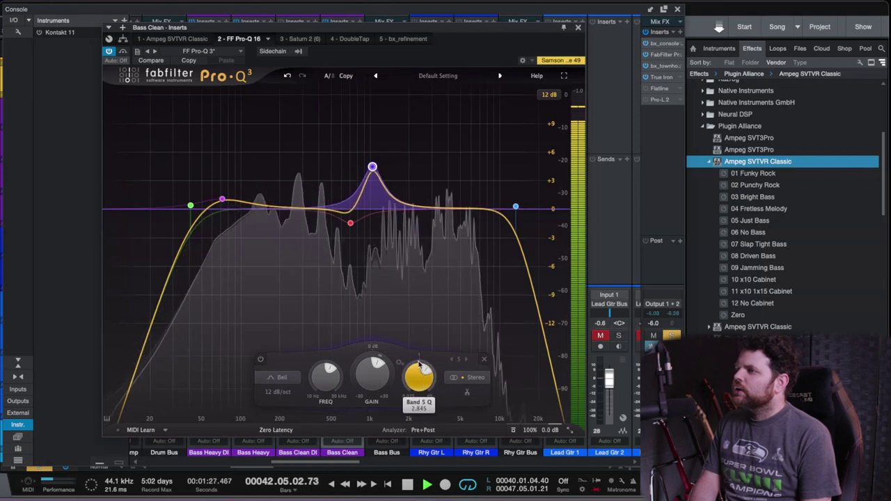
pyautogui.moveTo(373, 167)
pyautogui.mouseDown()
pyautogui.moveTo(368, 105)
pyautogui.moveTo(375, 184)
pyautogui.mouseUp()
pyautogui.moveTo(350, 223); pyautogui.dragTo(347, 226)
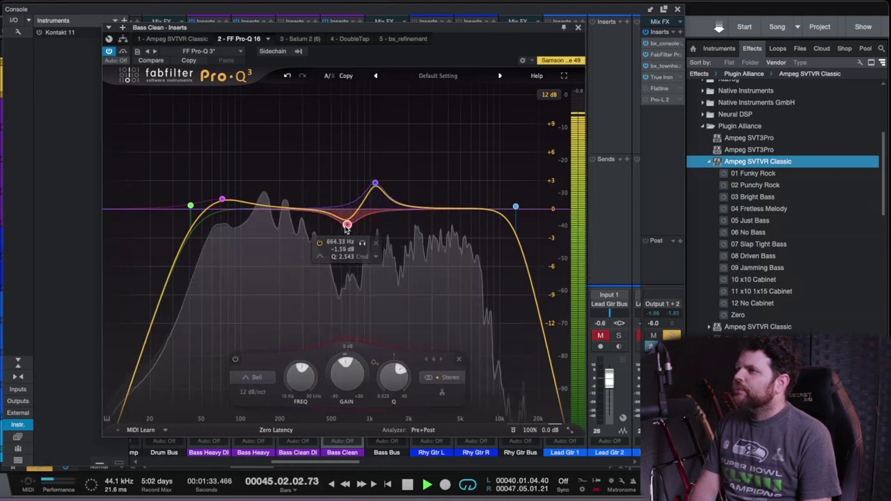
# Add a narrow boost of about 2.3 dB near 2.65 kHz with Q 4.7 on Bass Clean, plus a slight dip near 1.6 kHz
pyautogui.doubleClick(439, 201)
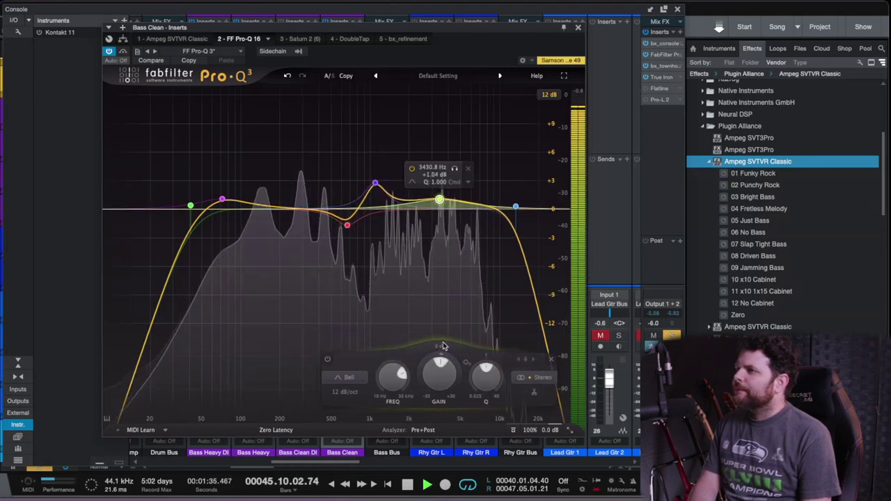
pyautogui.moveTo(439, 201); pyautogui.dragTo(425, 190)
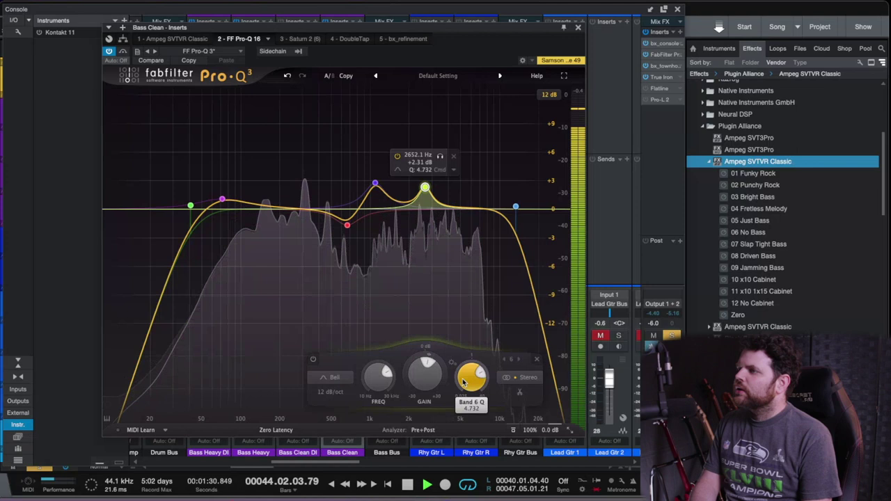
pyautogui.click(398, 211)
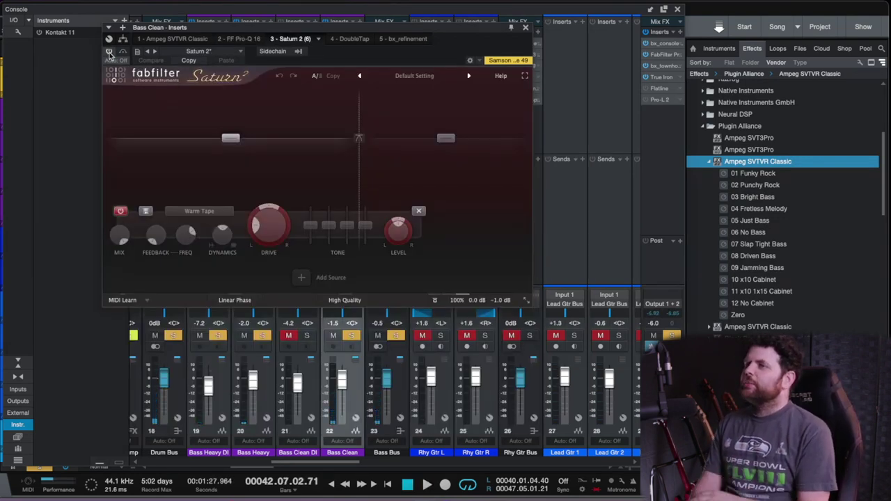
# Activate Saturn 2 on Bass Clean and push the upper Clean Tube band's Drive up before pulling it back during playback
pyautogui.click(110, 52)
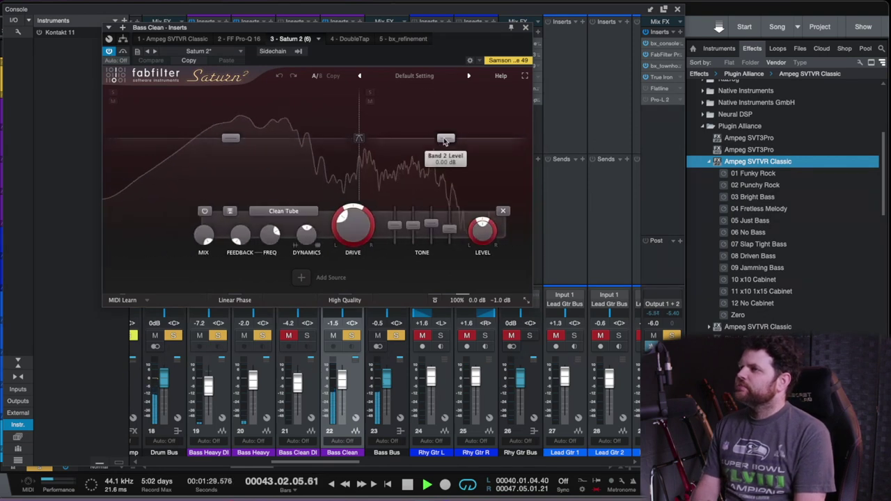
pyautogui.moveTo(360, 227); pyautogui.dragTo(360, 171)
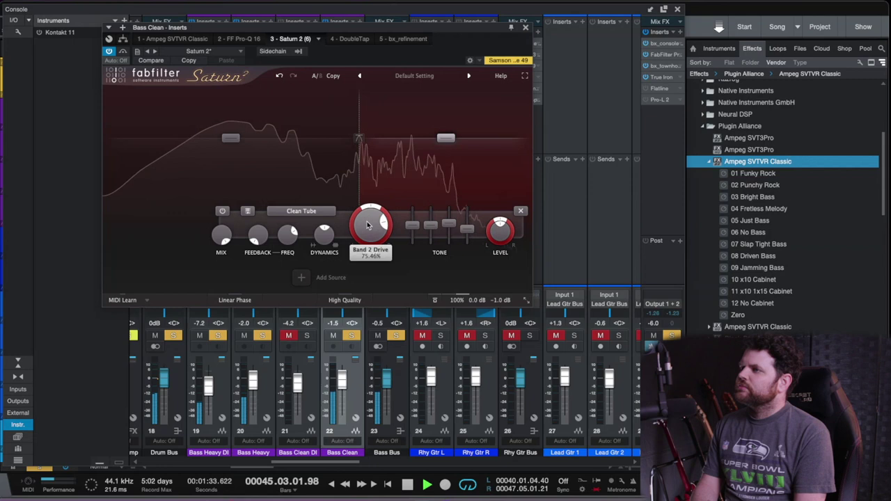
pyautogui.moveTo(366, 225); pyautogui.dragTo(369, 279)
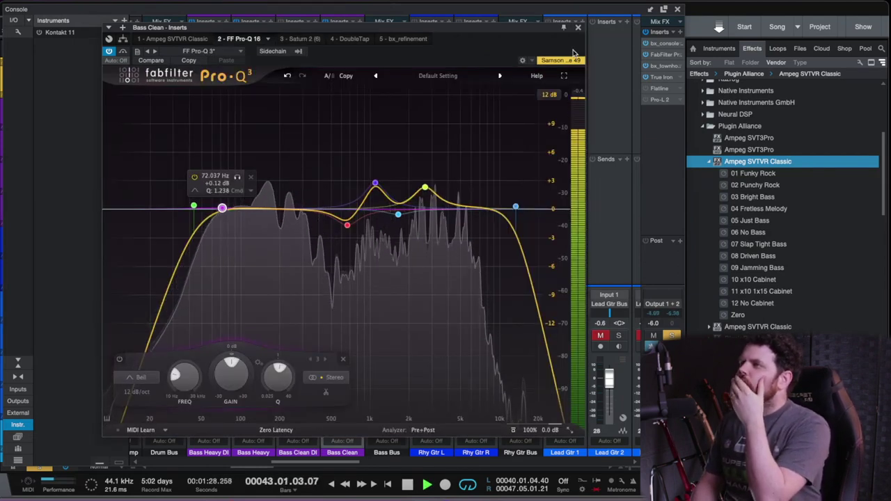
# Close the Bass Clean Pro-Q window and set the Bass Clean channel level to -3.5 dB
pyautogui.click(578, 27)
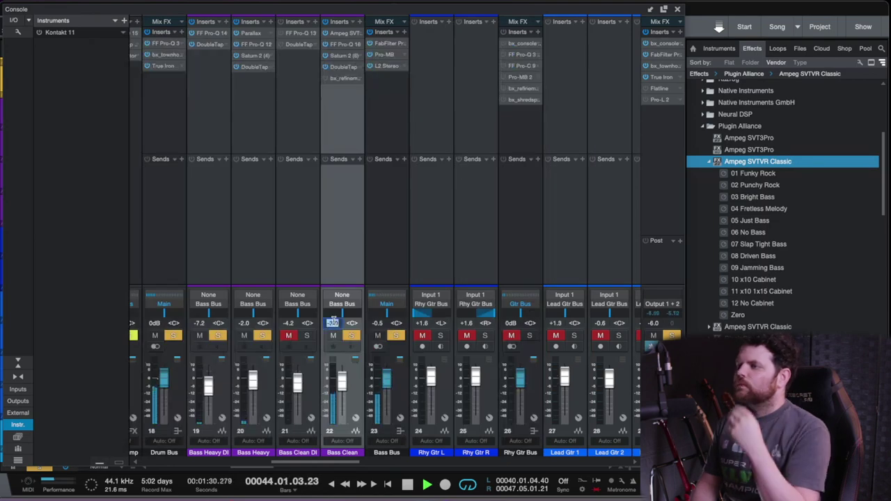
pyautogui.press('Return')
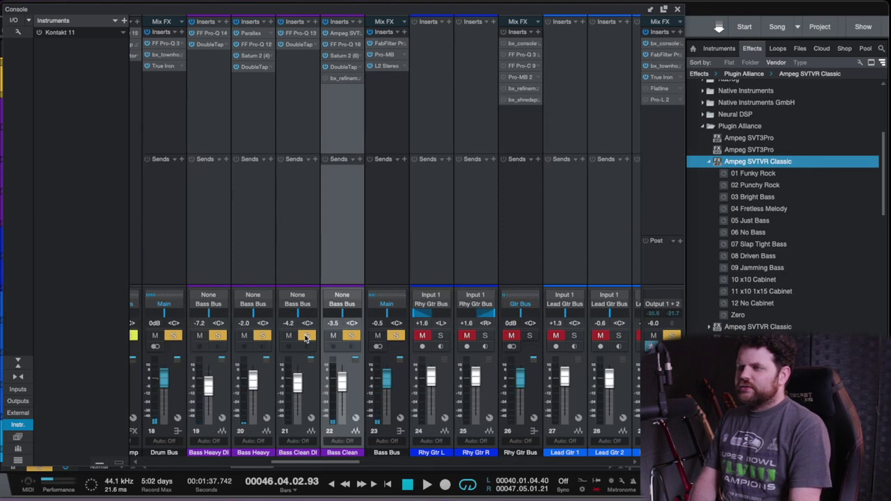
# Open the Pro-Q on Bass Clean DI during playback and switch to its DoubleTap for a slight adjustment
pyautogui.click(298, 33)
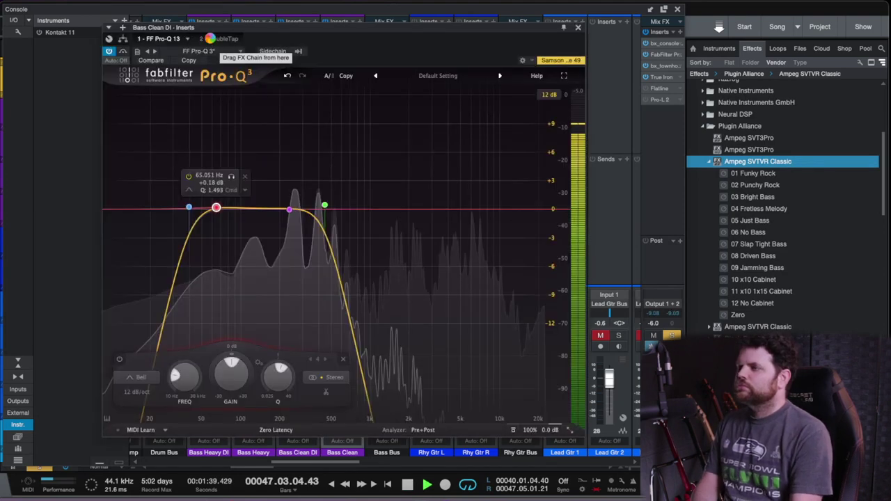
pyautogui.click(210, 38)
pyautogui.moveTo(188, 183)
pyautogui.mouseDown()
pyautogui.moveTo(187, 203)
pyautogui.moveTo(189, 190)
pyautogui.mouseUp()
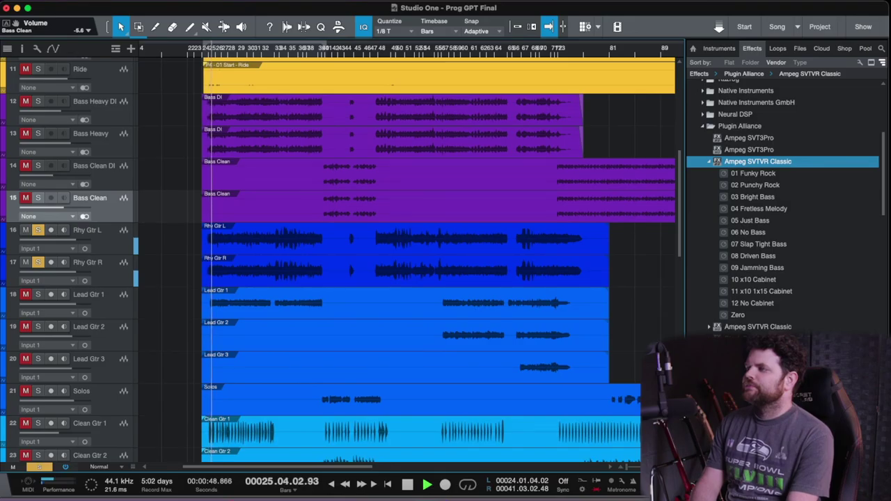
# Show the mixer during playback, place Pro-Q ahead of bx_console SSL 4000 E on the Rhy Gtr Bus, and open bx_console
pyautogui.press('F3')
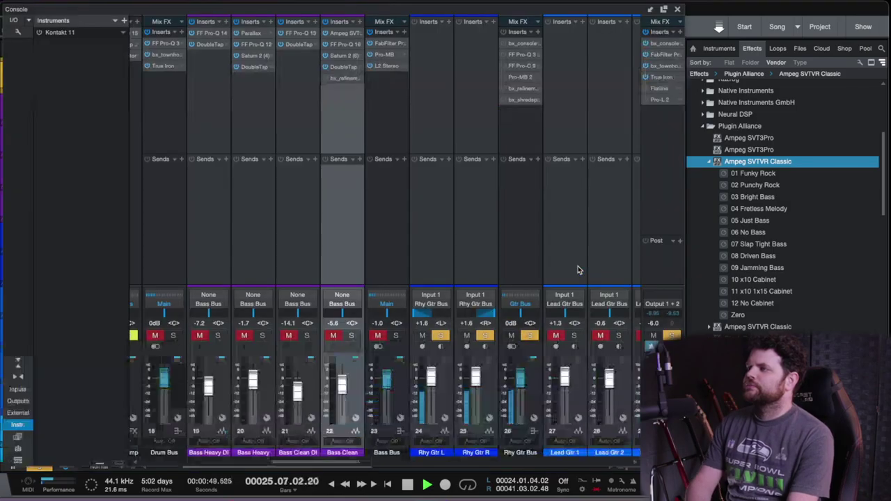
pyautogui.hscroll(1, 478, 188)
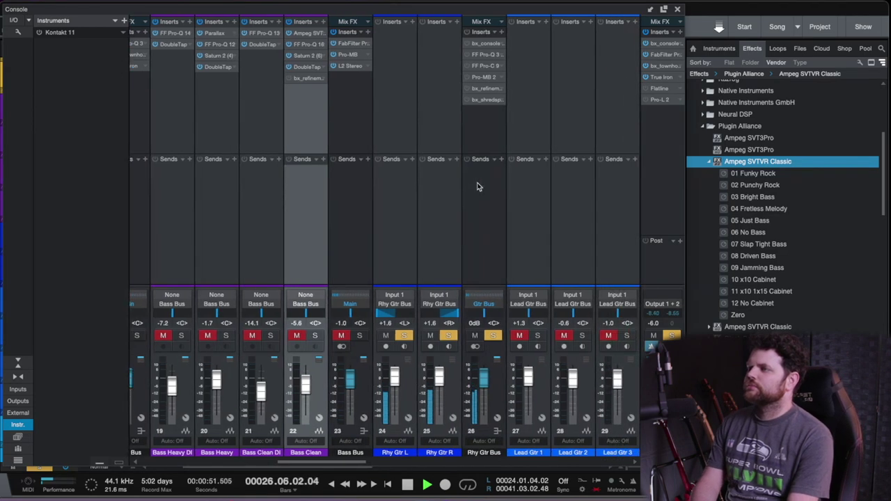
pyautogui.hscroll(1, 478, 186)
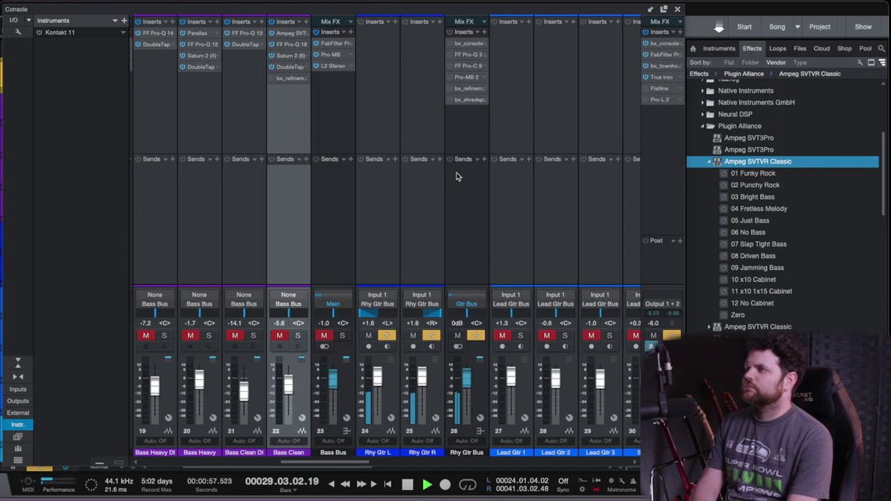
pyautogui.hscroll(1, 453, 178)
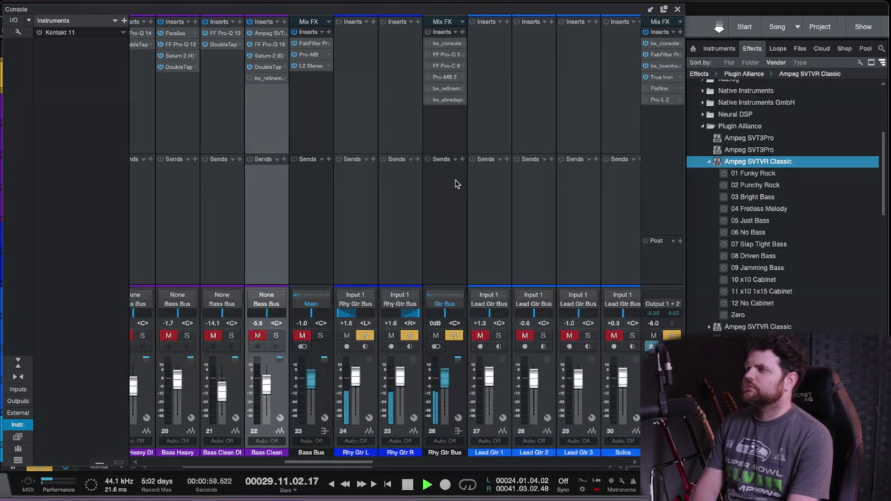
pyautogui.hscroll(-1, 455, 182)
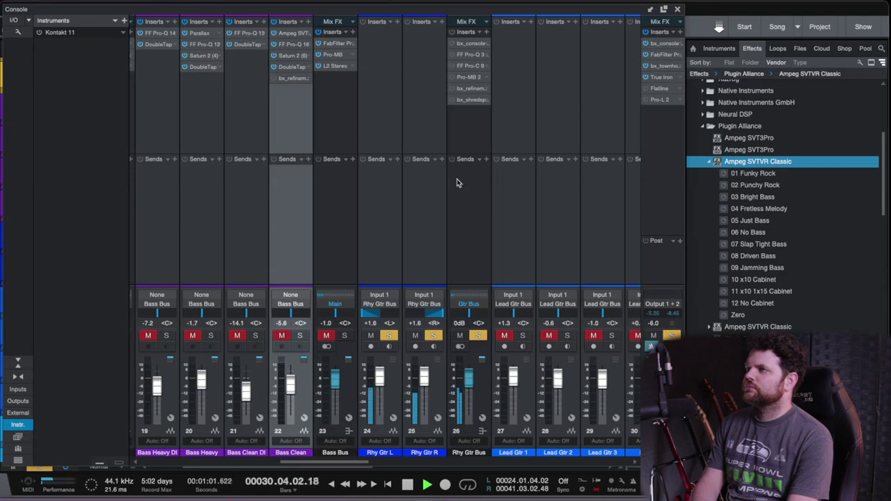
pyautogui.click(470, 43)
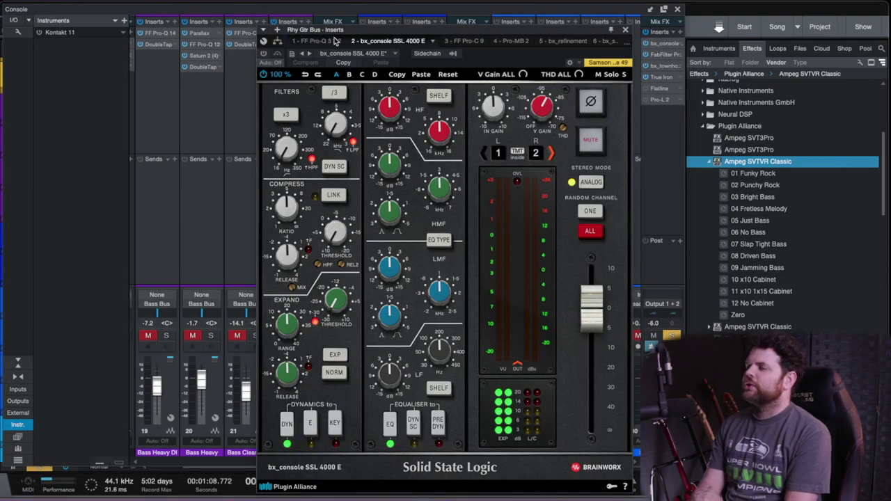
# Activate Pro-Q on the Rhy Gtr Bus with a 12 dB/oct low cut at about 51 Hz
pyautogui.click(326, 41)
pyautogui.moveTo(372, 212); pyautogui.dragTo(350, 210)
pyautogui.click(367, 203)
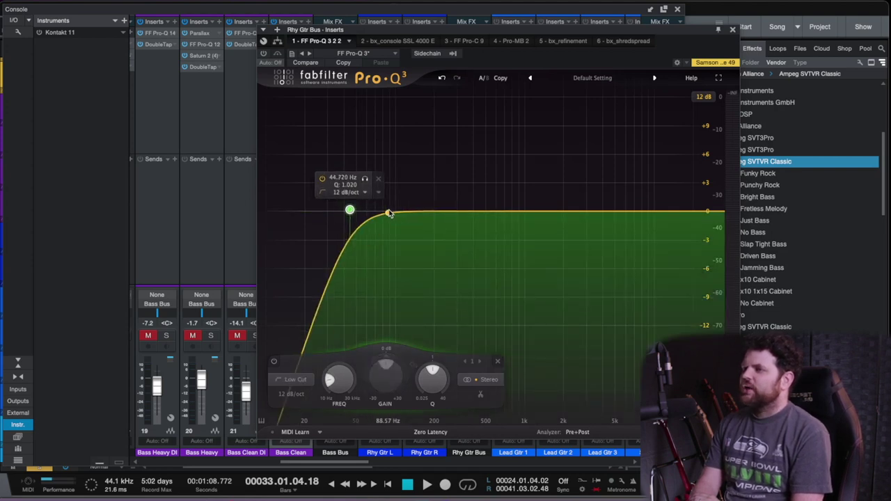
pyautogui.click(264, 55)
pyautogui.moveTo(350, 209); pyautogui.dragTo(357, 207)
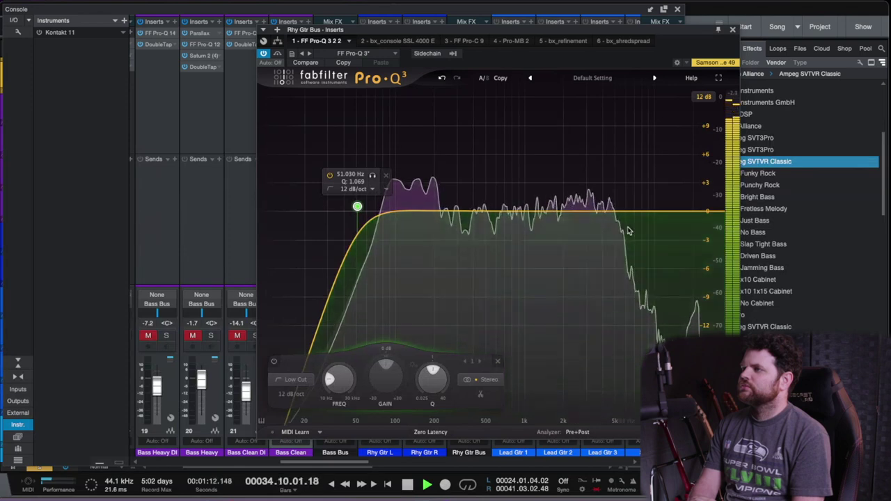
# Add an 18 dB/oct high cut near 7.1 kHz on the Rhy Gtr Bus and compare the sound with Pro-Q bypassed
pyautogui.click(645, 226)
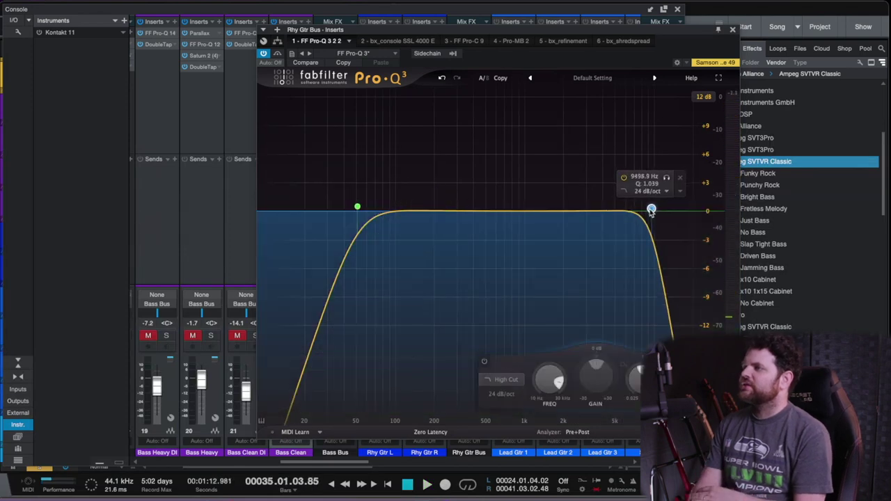
pyautogui.moveTo(647, 210); pyautogui.dragTo(636, 209)
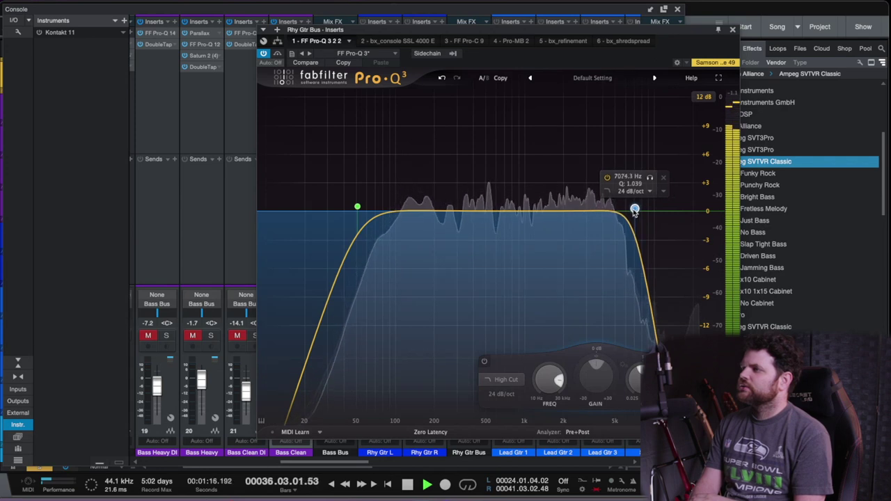
pyautogui.click(265, 55)
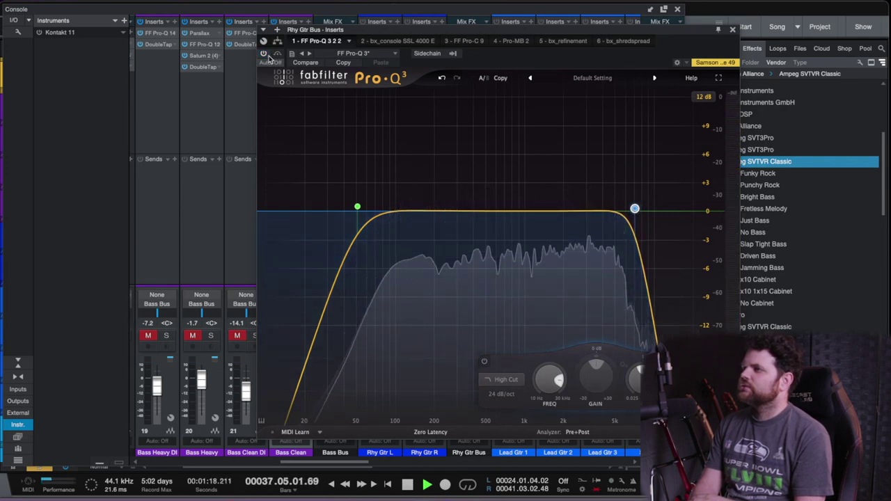
pyautogui.press('space')
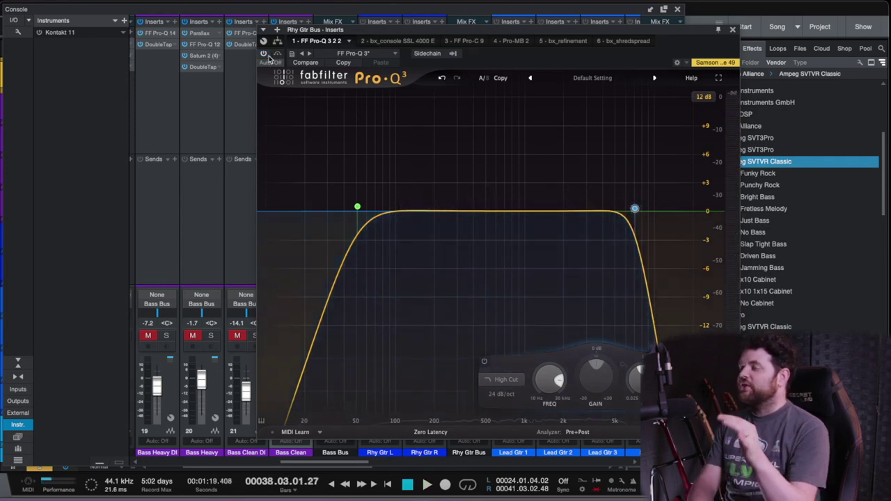
pyautogui.press('space')
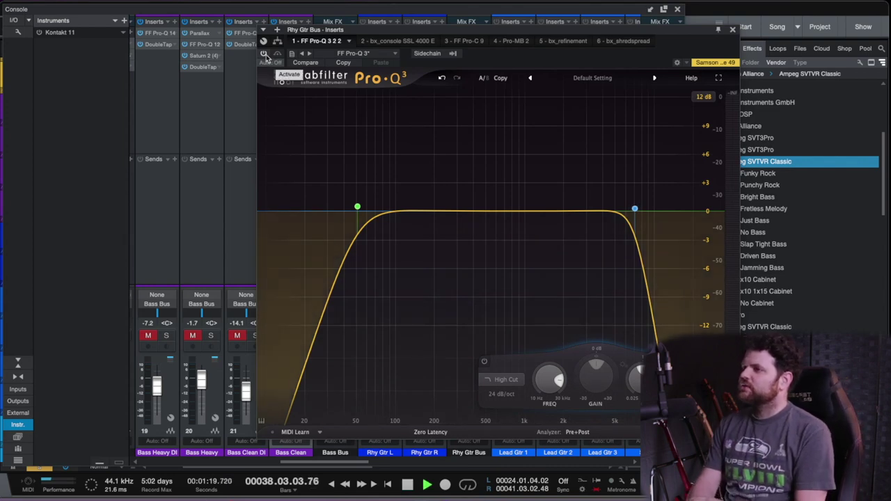
pyautogui.click(265, 55)
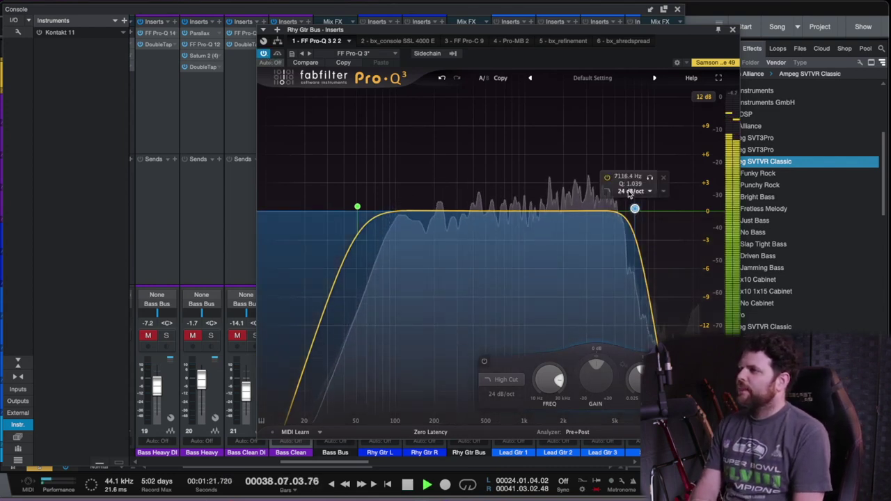
pyautogui.click(633, 192)
pyautogui.click(644, 227)
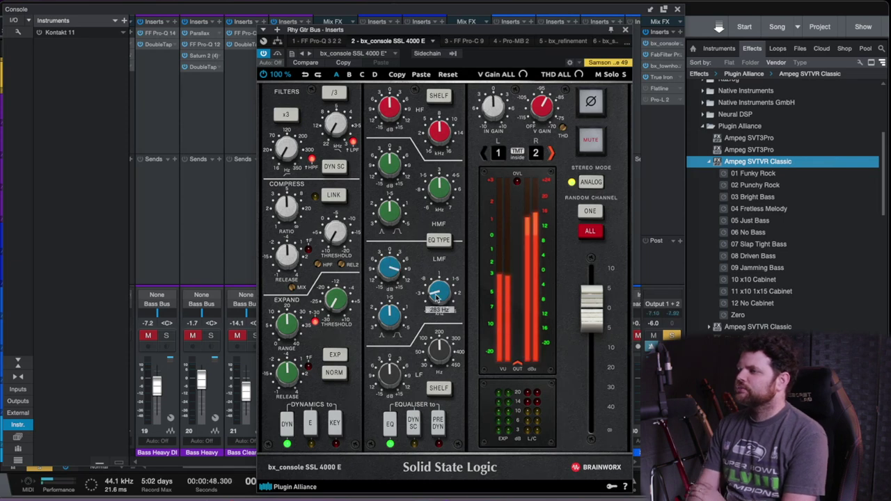
# Set the LMF gain in the Rhy Gtr Bus bx_console to -2.0 dB near 283 Hz and compare with the plugin bypassed
pyautogui.moveTo(388, 271); pyautogui.dragTo(389, 277)
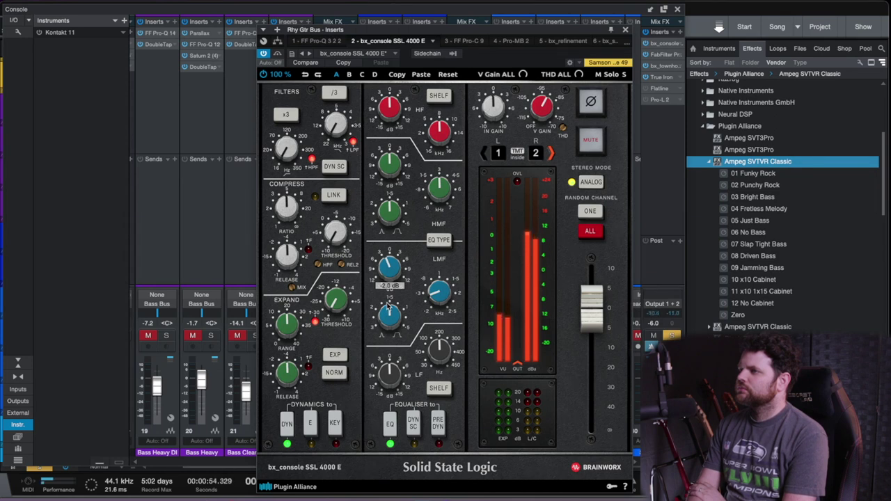
pyautogui.click(263, 54)
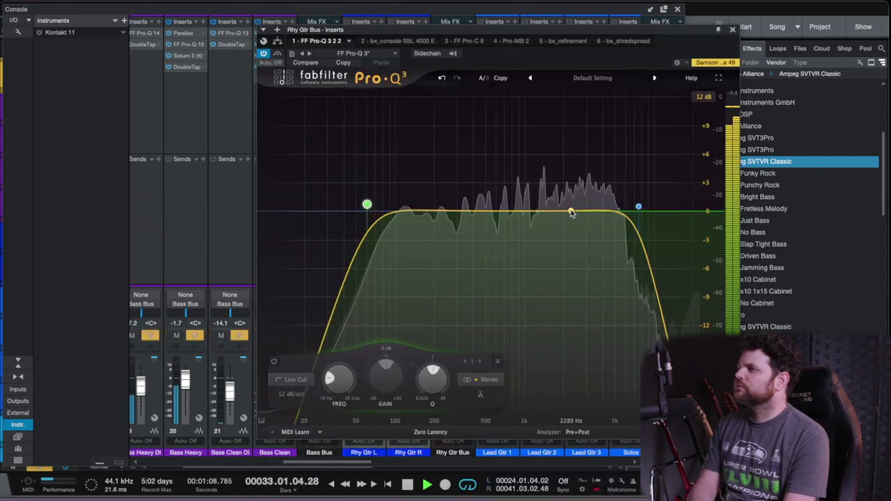
# Add a boost of about 0.9 dB near 2.7 kHz and a dip of about 1 dB near 680 Hz in the Rhy Gtr Bus Pro-Q
pyautogui.moveTo(572, 209); pyautogui.dragTo(581, 192)
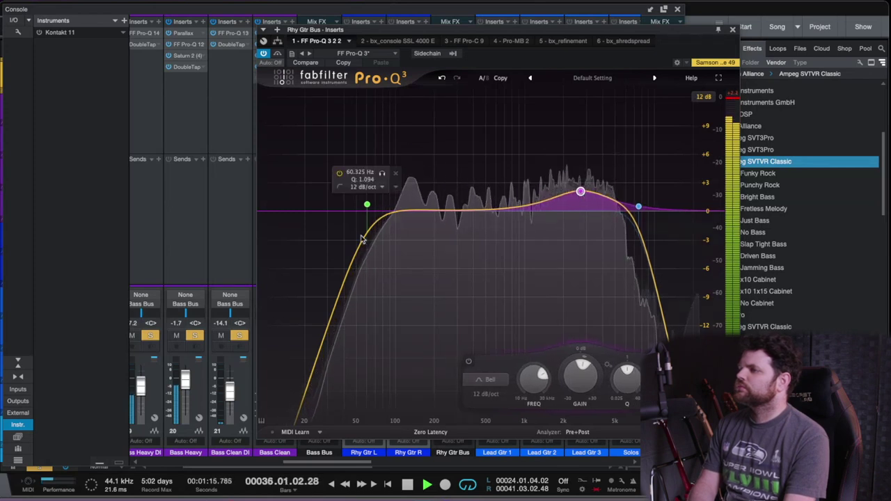
pyautogui.moveTo(451, 28); pyautogui.dragTo(304, 42)
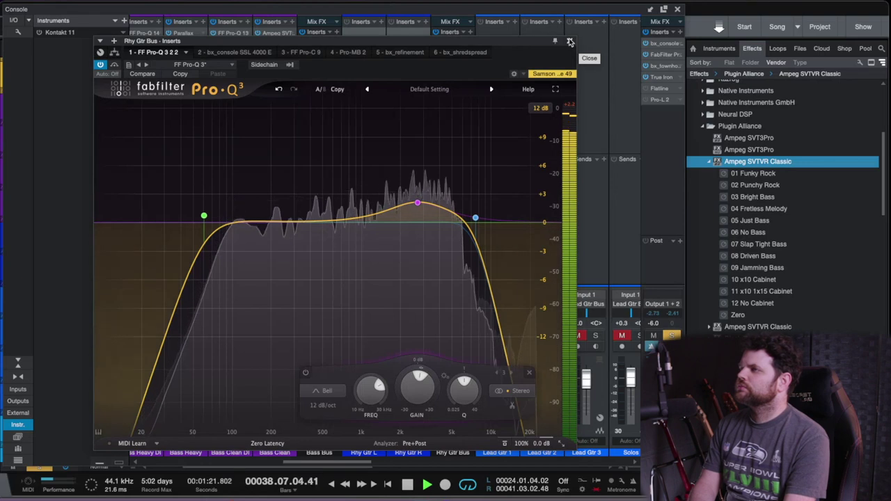
pyautogui.click(245, 54)
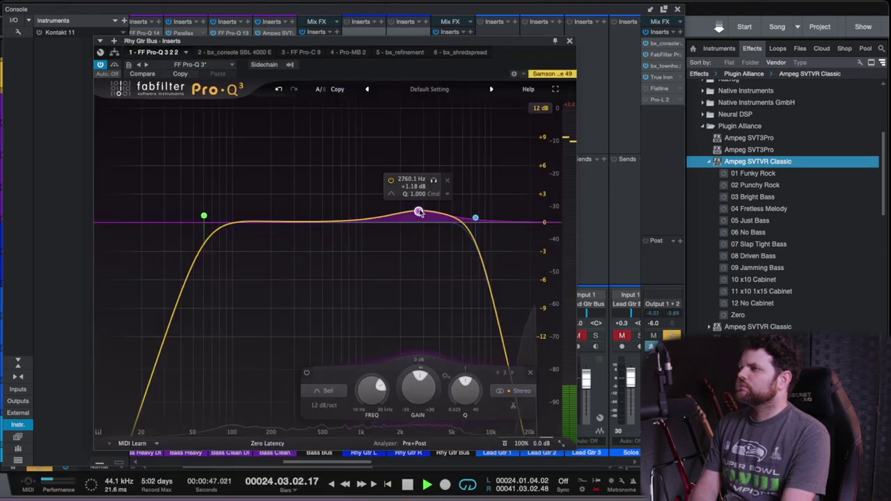
pyautogui.moveTo(418, 213); pyautogui.dragTo(417, 214)
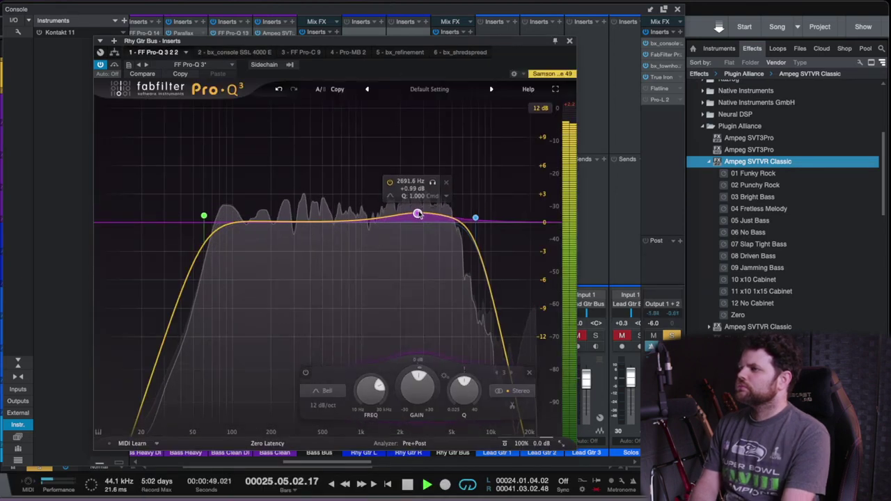
pyautogui.moveTo(342, 224)
pyautogui.mouseDown()
pyautogui.moveTo(284, 171)
pyautogui.moveTo(318, 158)
pyautogui.moveTo(351, 223)
pyautogui.moveTo(339, 237)
pyautogui.mouseUp()
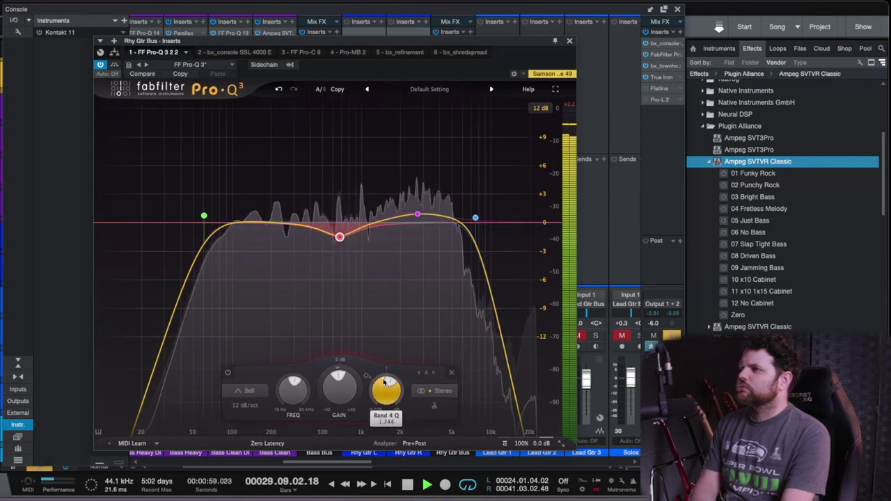
pyautogui.moveTo(339, 236); pyautogui.dragTo(340, 233)
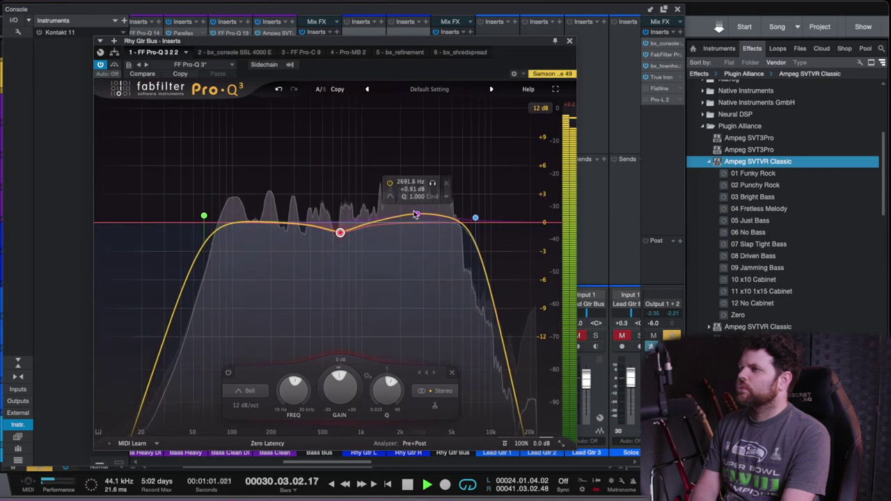
# Add a boost of about 1 dB near 4.3 kHz with Q 1.155 and flatten the upper-mid band near 2.2 kHz
pyautogui.moveTo(418, 213); pyautogui.dragTo(460, 211)
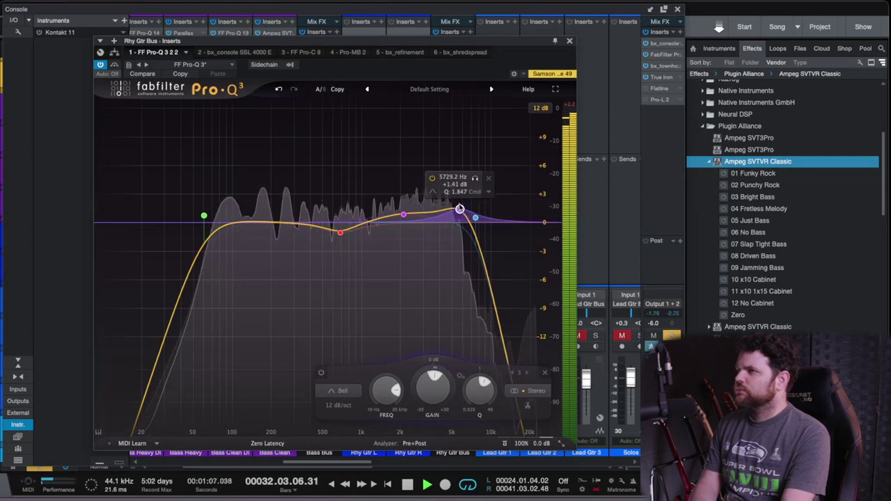
pyautogui.moveTo(404, 215); pyautogui.dragTo(405, 222)
pyautogui.moveTo(460, 211); pyautogui.dragTo(441, 210)
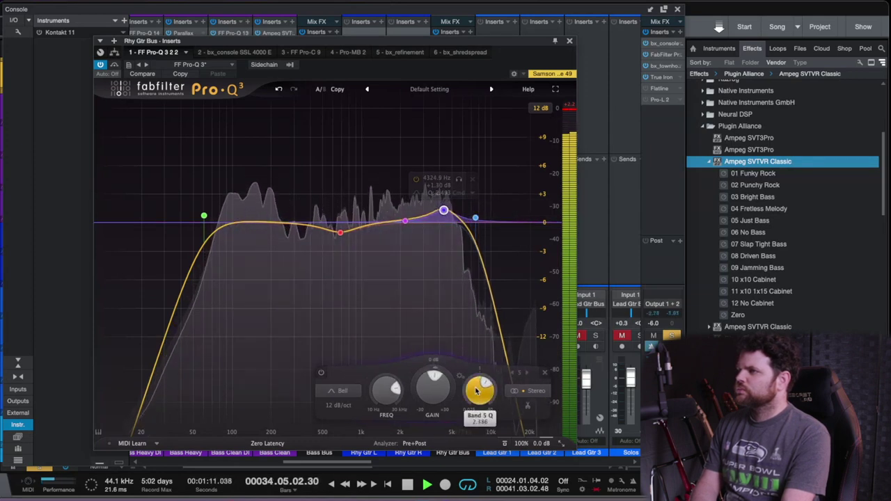
pyautogui.moveTo(442, 217)
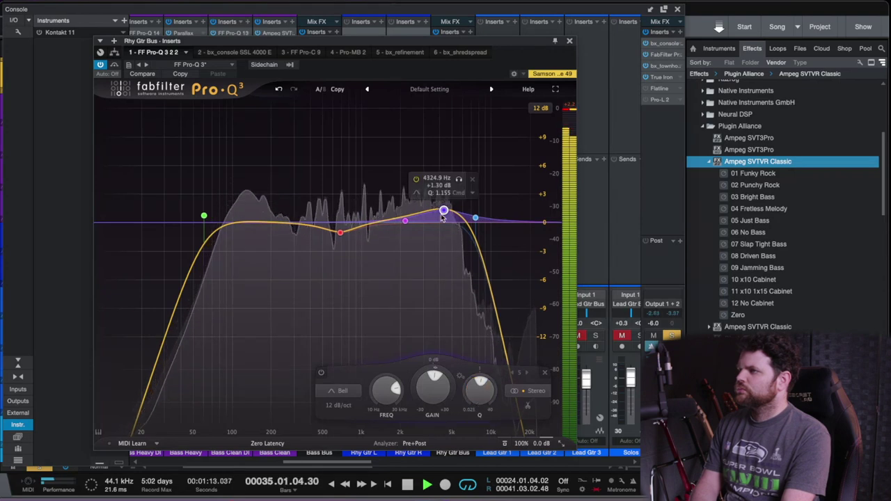
pyautogui.moveTo(444, 211); pyautogui.dragTo(444, 214)
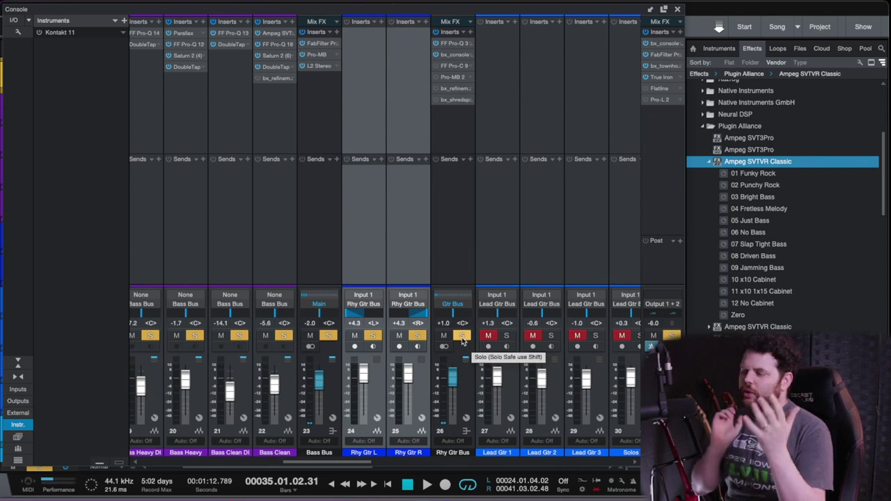
# Isolate the rhythm guitars from the bass, reopen the Rhy Gtr Bus Pro-Q, and lower the 4.3 kHz boost to about 0.6 dB during playback
pyautogui.click(462, 337)
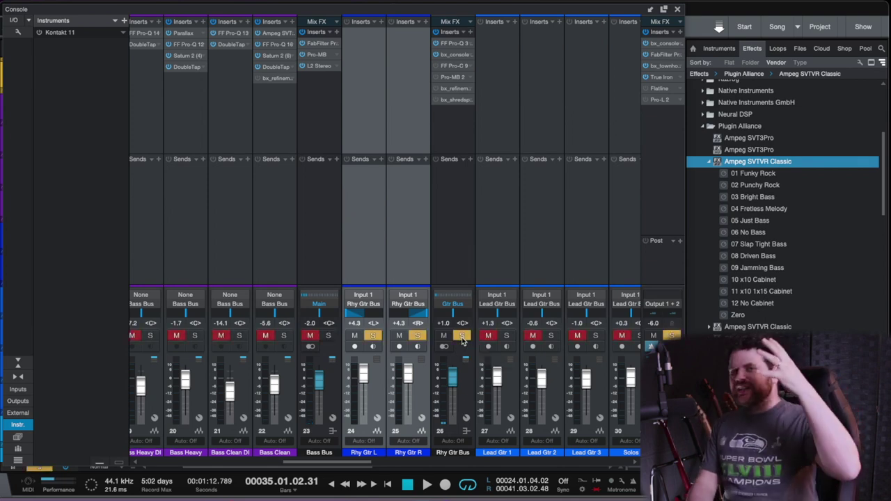
pyautogui.rightClick(465, 45)
pyautogui.click(475, 55)
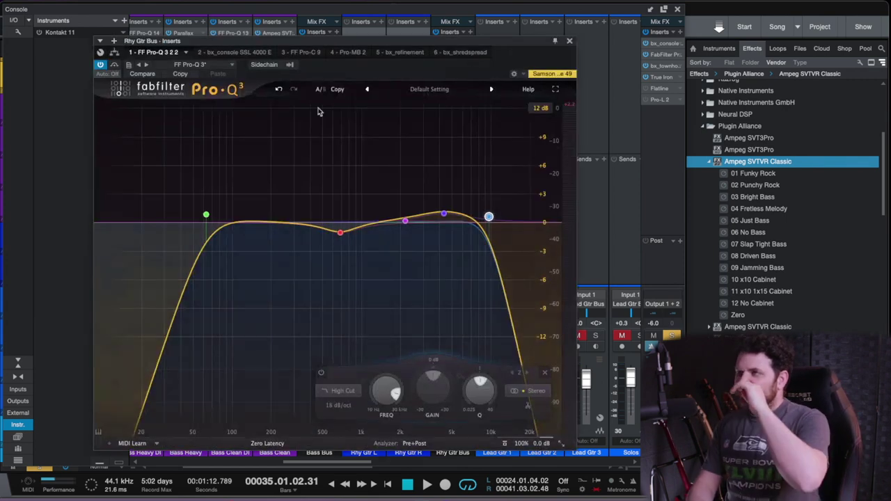
pyautogui.press('space')
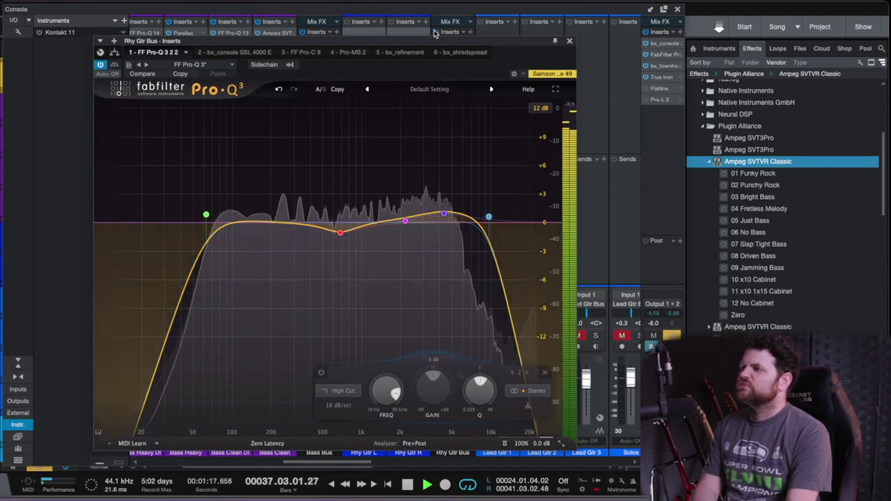
pyautogui.moveTo(444, 213); pyautogui.dragTo(444, 217)
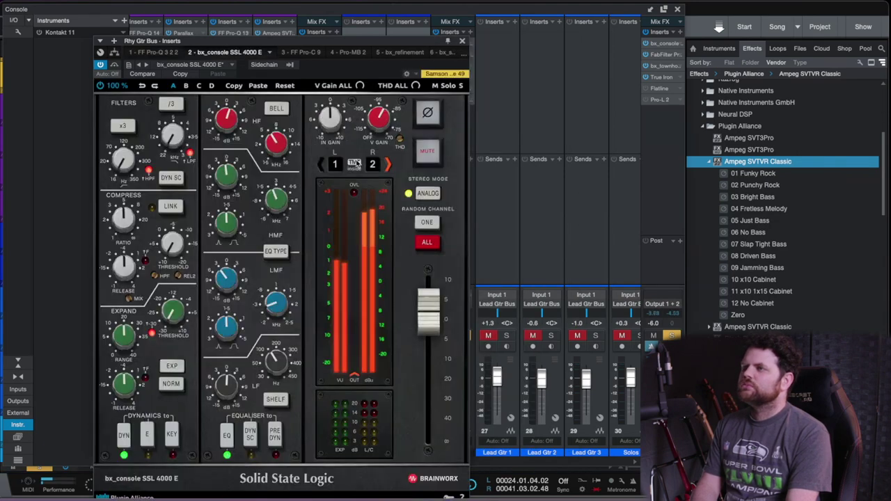
# Activate Pro-C 2 on the Rhy Gtr Bus and bring the Bass Bus back into the soloed playback
pyautogui.click(300, 53)
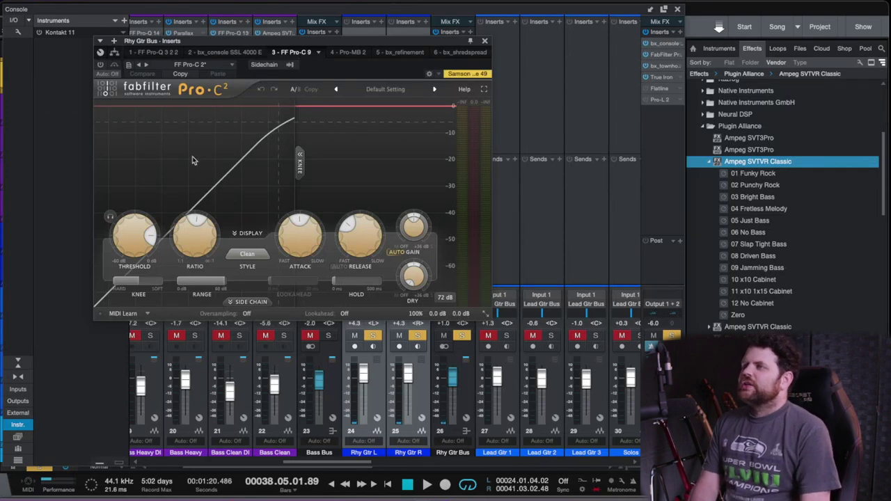
pyautogui.click(329, 336)
pyautogui.hscroll(-2, 227, 339)
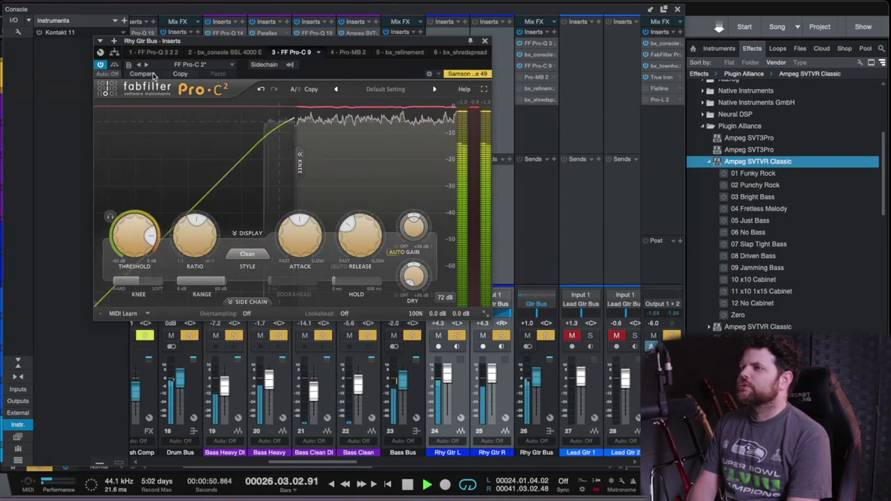
# Compare the Rhy Gtr Bus with Pro-C 2 bypassed and active during playback
pyautogui.click(100, 65)
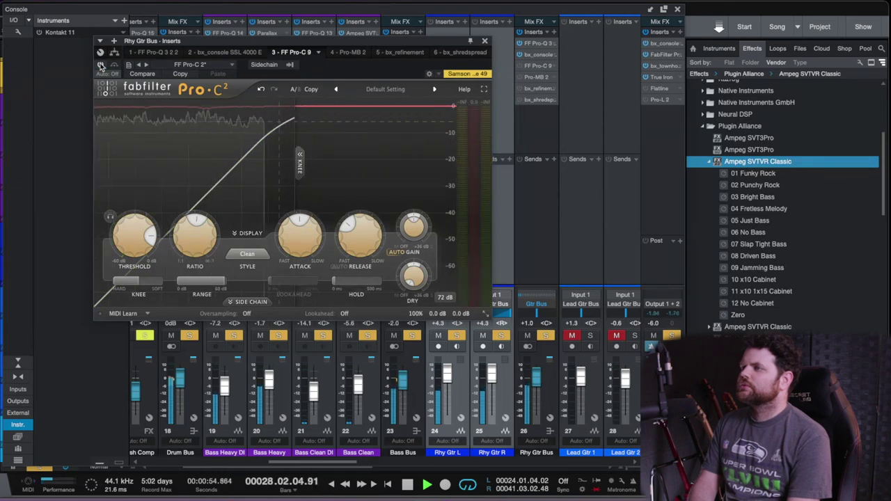
pyautogui.click(100, 65)
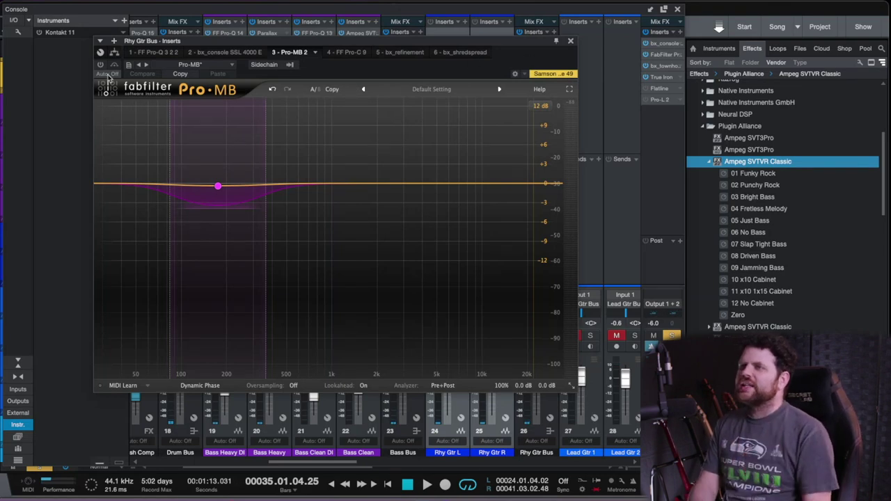
# Close Pro-MB and the console, and set the arrangement's loop range from late bar 32 to bar 37
pyautogui.click(573, 40)
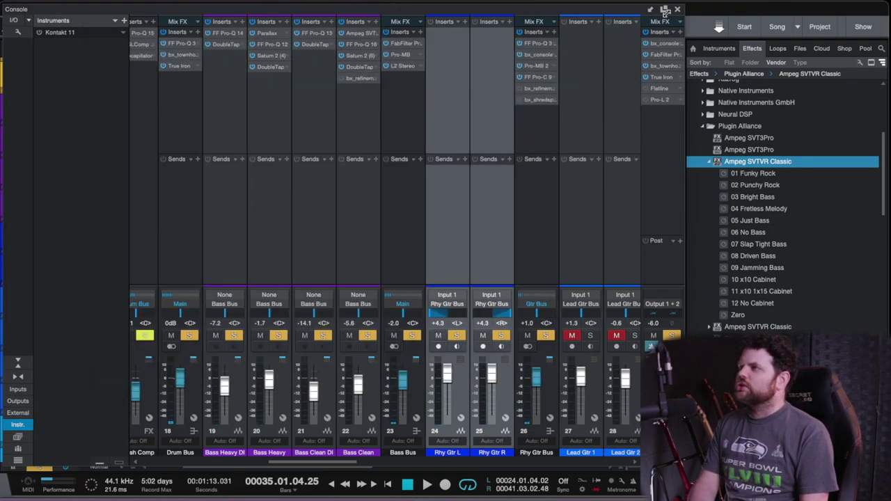
pyautogui.click(677, 11)
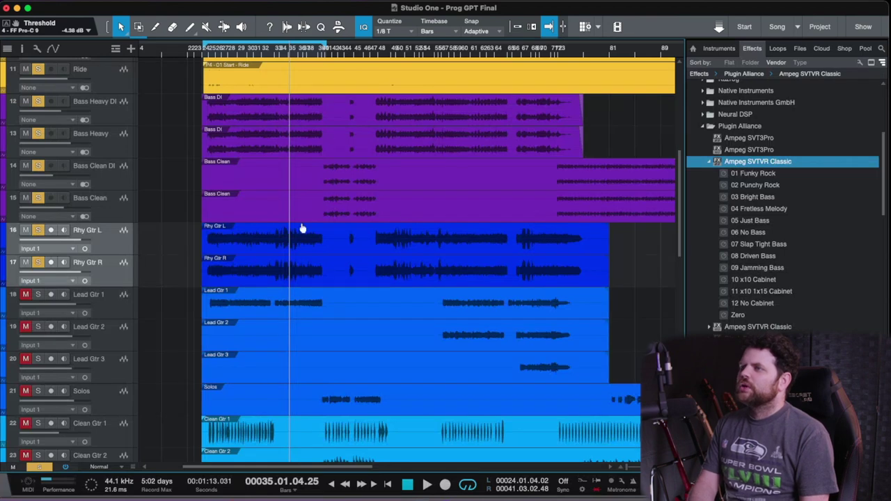
pyautogui.scroll(4, 303, 229)
pyautogui.hscroll(-1, 237, 252)
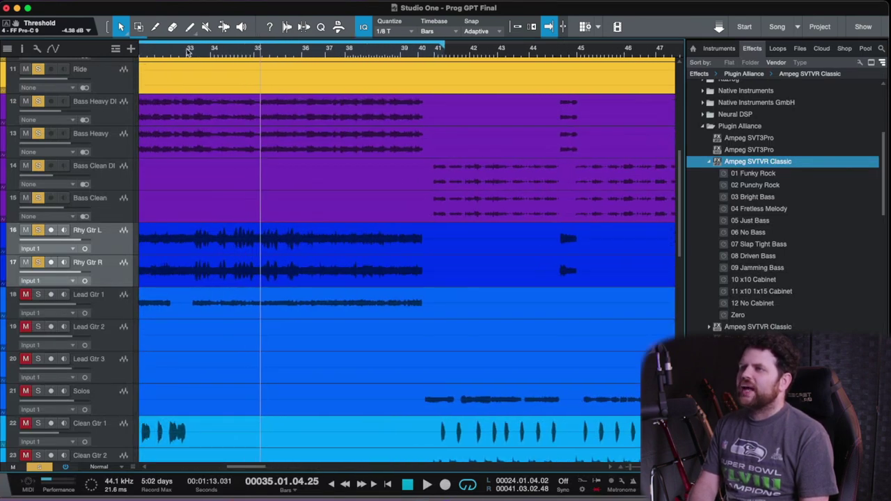
pyautogui.moveTo(186, 39); pyautogui.dragTo(324, 44)
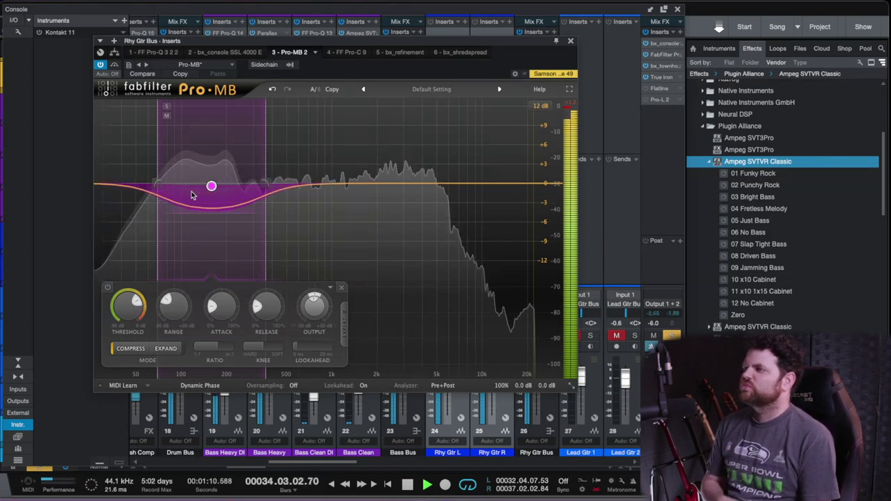
# Reduce the low-end boost near 120 Hz in the Rhy Gtr Bus Pro-Q during playback and close the plugin
pyautogui.moveTo(213, 189)
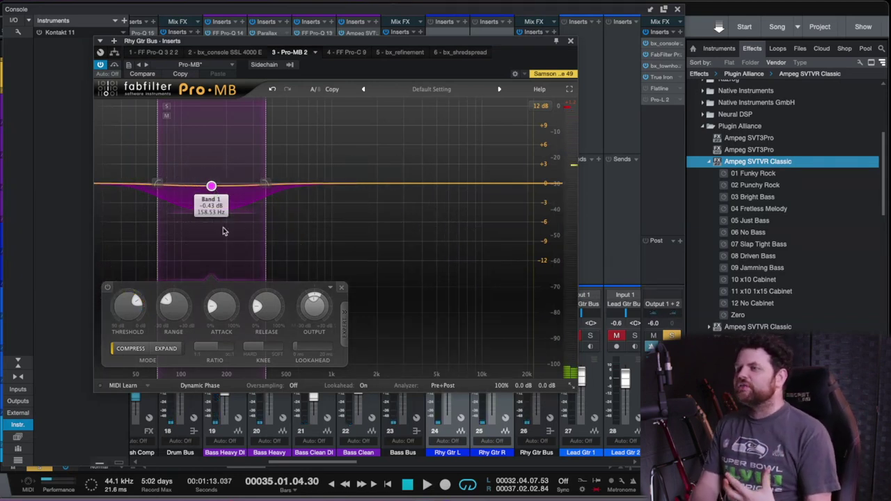
pyautogui.moveTo(240, 217)
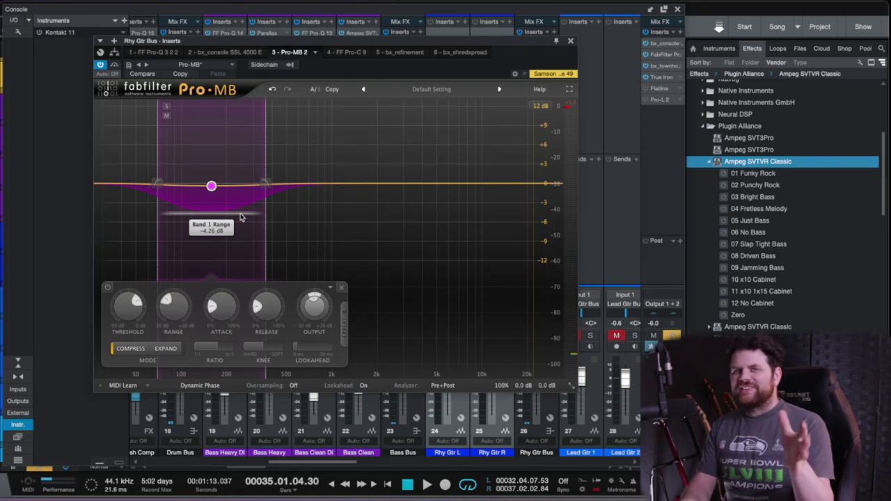
pyautogui.press('space')
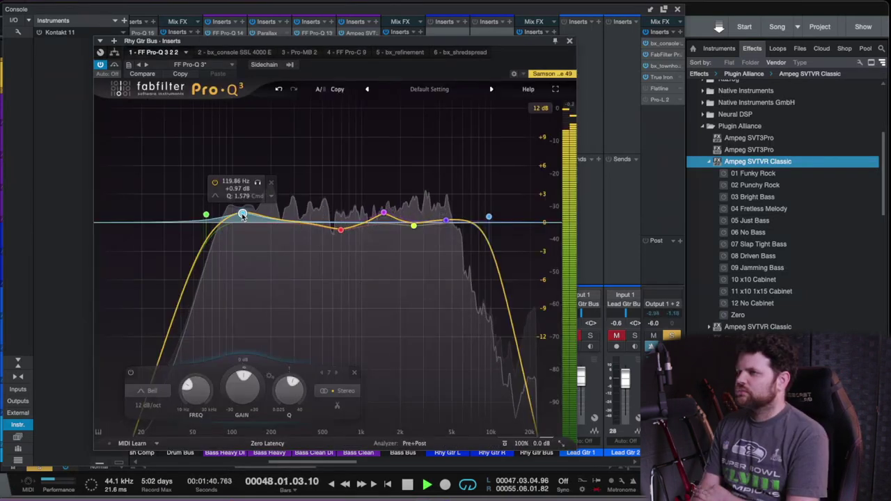
pyautogui.moveTo(243, 216)
pyautogui.mouseDown()
pyautogui.moveTo(243, 196)
pyautogui.moveTo(240, 220)
pyautogui.mouseUp()
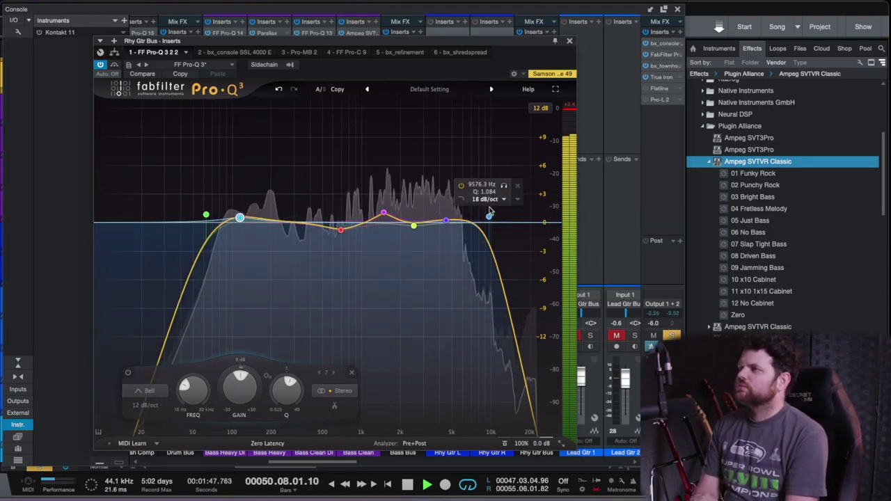
pyautogui.click(570, 41)
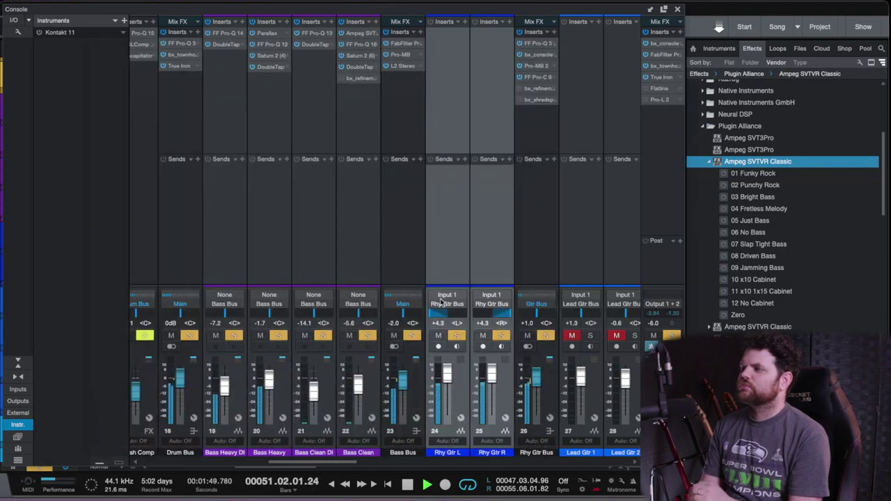
# Solo only the Rhy Gtr Bus, reopen its Pro-Q, and raise the low-end boost just below 120 Hz
pyautogui.keyDown('alt'); pyautogui.click(541, 336); pyautogui.keyUp('alt')
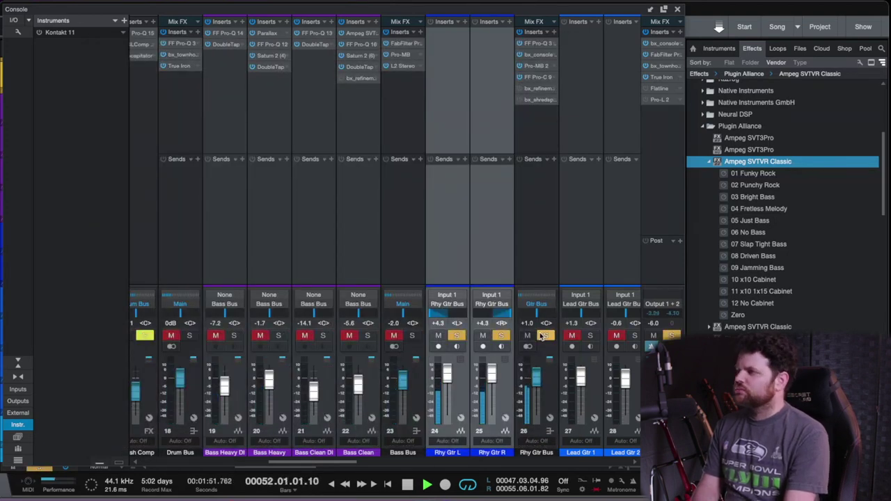
pyautogui.rightClick(556, 45)
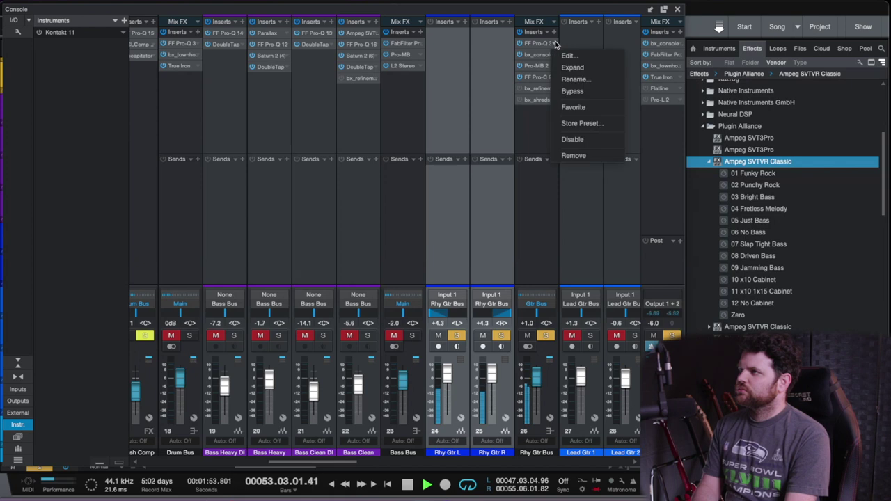
pyautogui.click(561, 56)
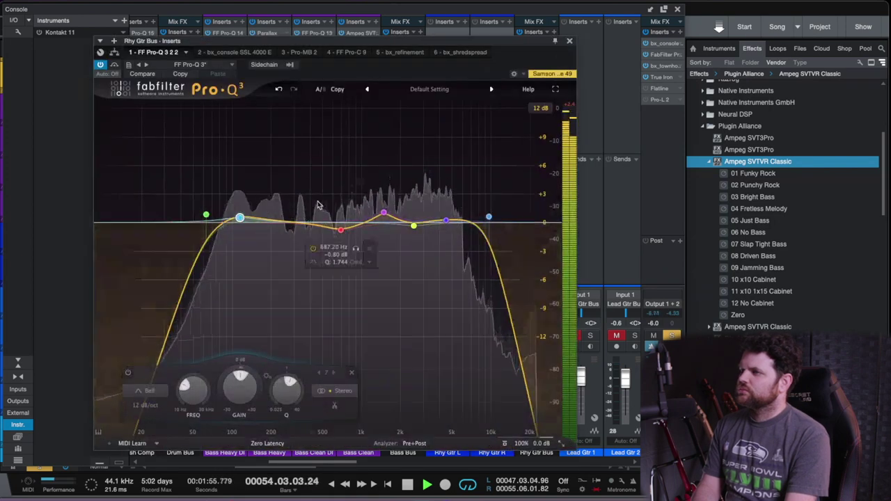
pyautogui.moveTo(240, 218); pyautogui.dragTo(239, 211)
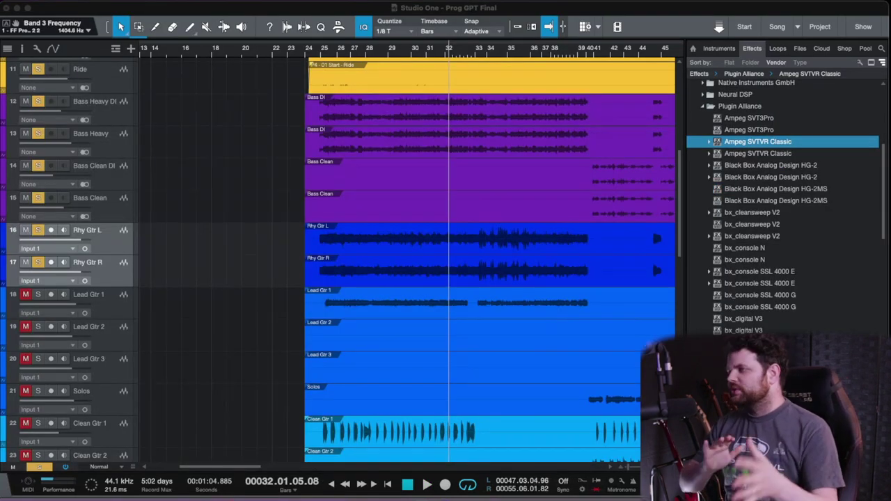
# Show the console and insert Black Box Analog Design HG-2 after Pro-MB 2 on the Rhy Gtr Bus
pyautogui.press('F3')
pyautogui.press('F3')
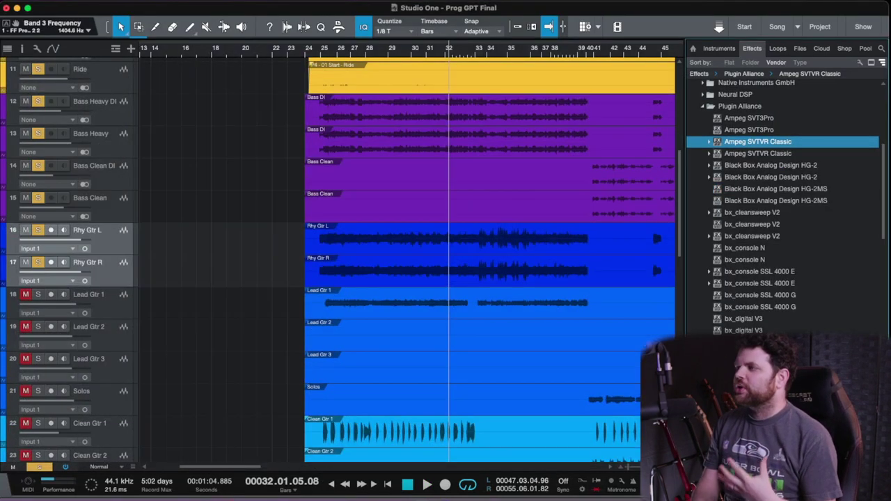
pyautogui.press('F3')
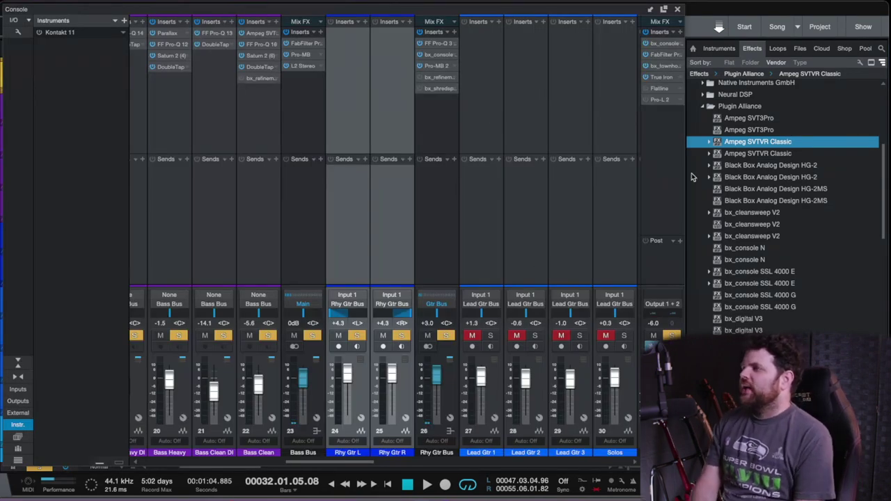
pyautogui.click(752, 167)
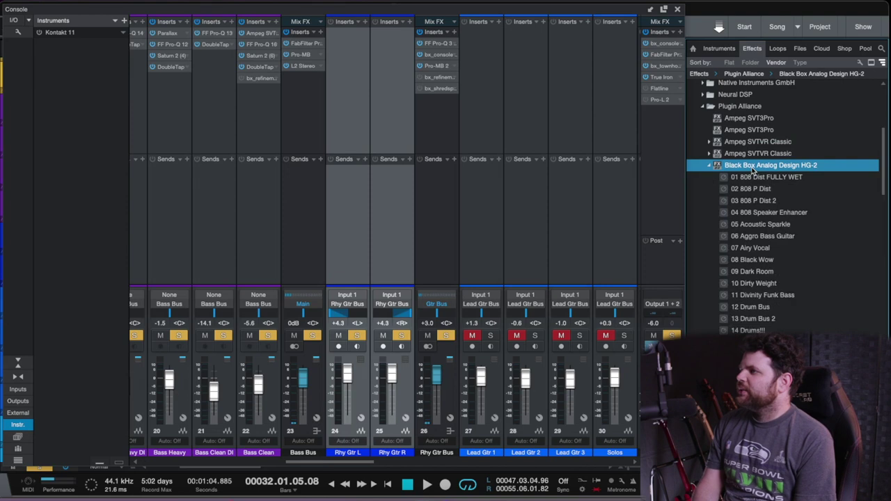
pyautogui.click(709, 167)
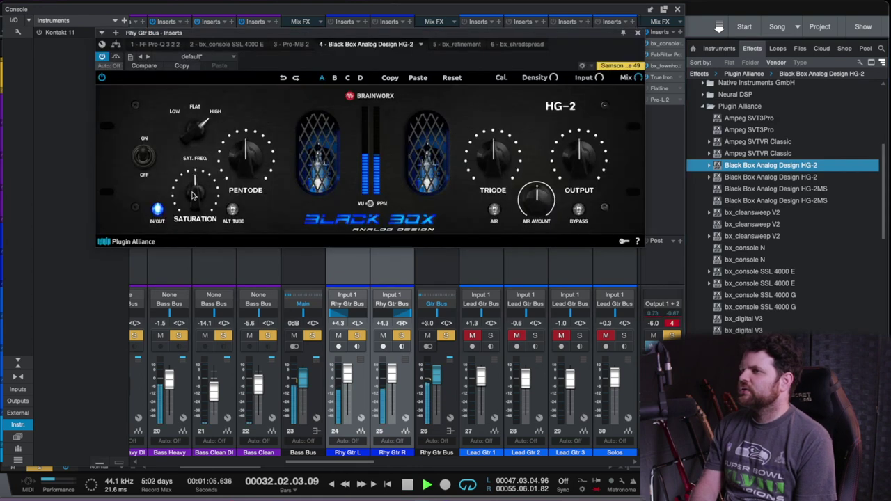
# Lower the HG-2 saturation to 38 % and compare the plugin bypassed and active during playback
pyautogui.moveTo(194, 195); pyautogui.dragTo(197, 234)
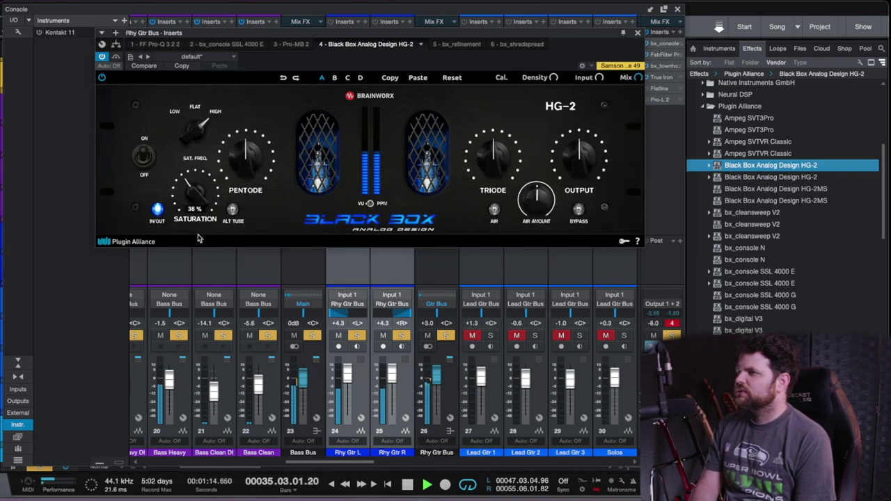
pyautogui.click(103, 58)
pyautogui.click(103, 58)
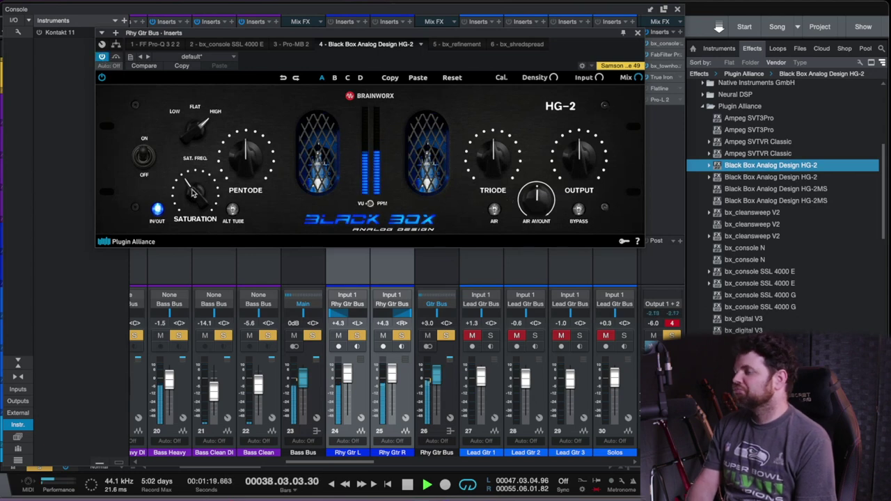
pyautogui.moveTo(194, 194)
pyautogui.press('space')
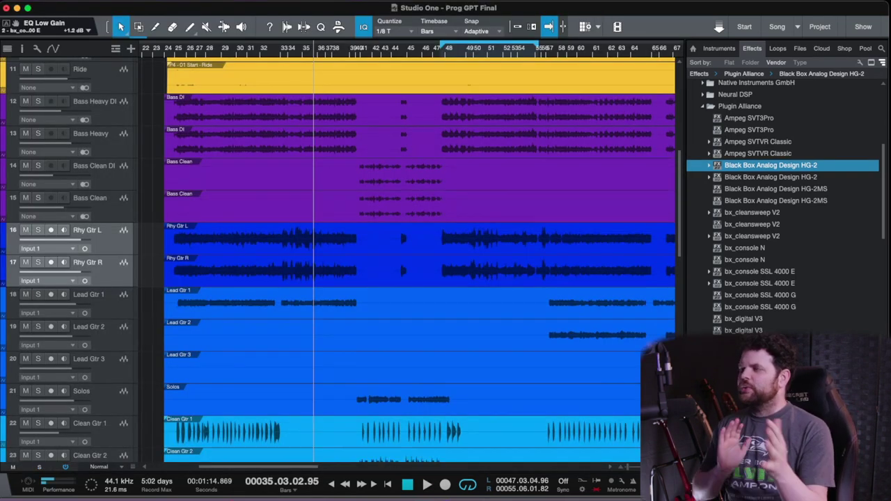
# Reopen the console and set the Bass Bus level to -0.3 dB
pyautogui.press('F3')
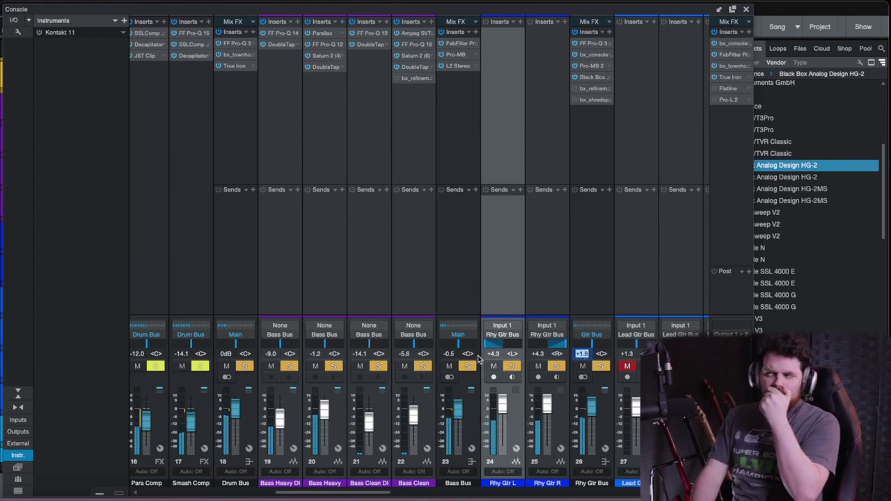
pyautogui.click(450, 354)
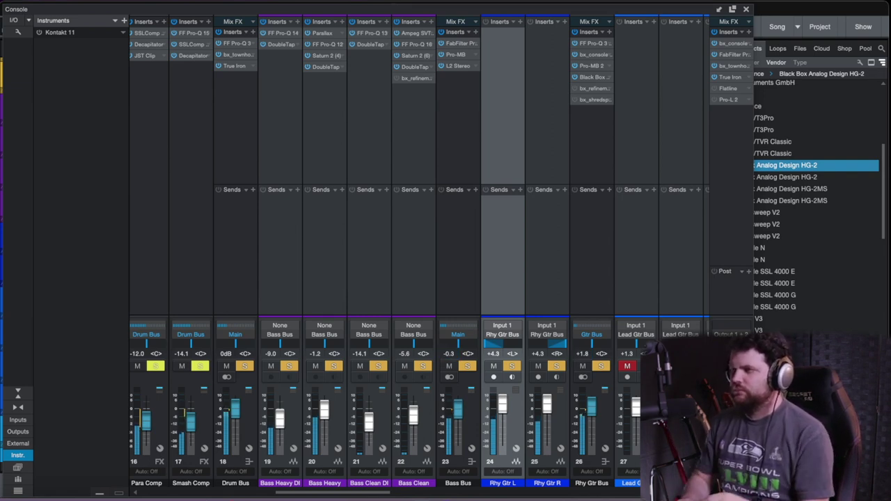
pyautogui.hscroll(-3, 304, 264)
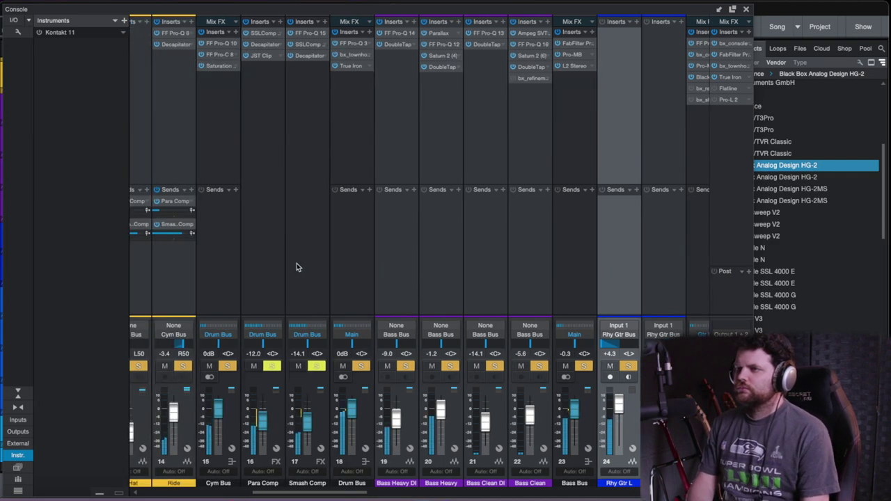
pyautogui.hscroll(-5, 326, 265)
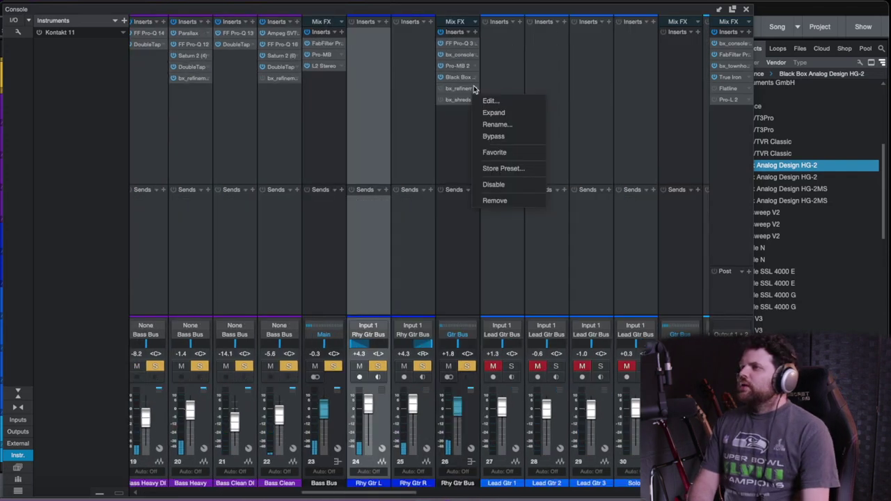
# Solo the Rhy Gtr Bus, activate its bx_refinement, and set the damping to about -1.28 dB
pyautogui.click(482, 101)
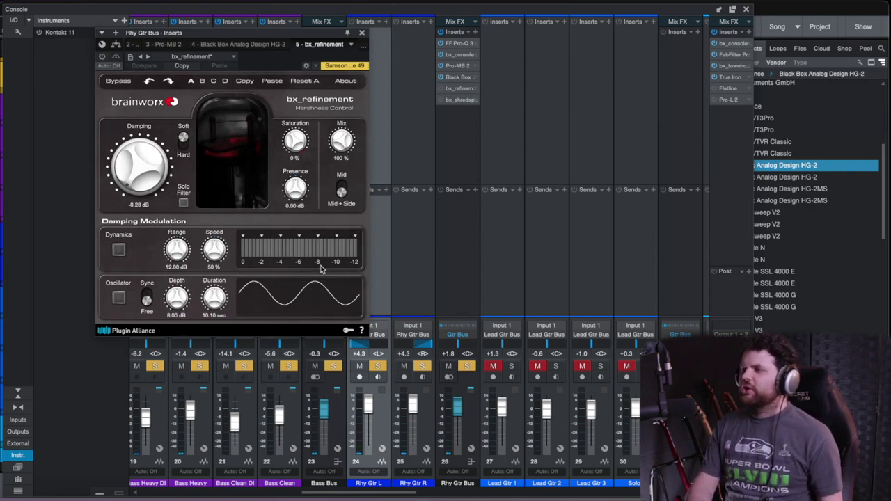
pyautogui.click(466, 367)
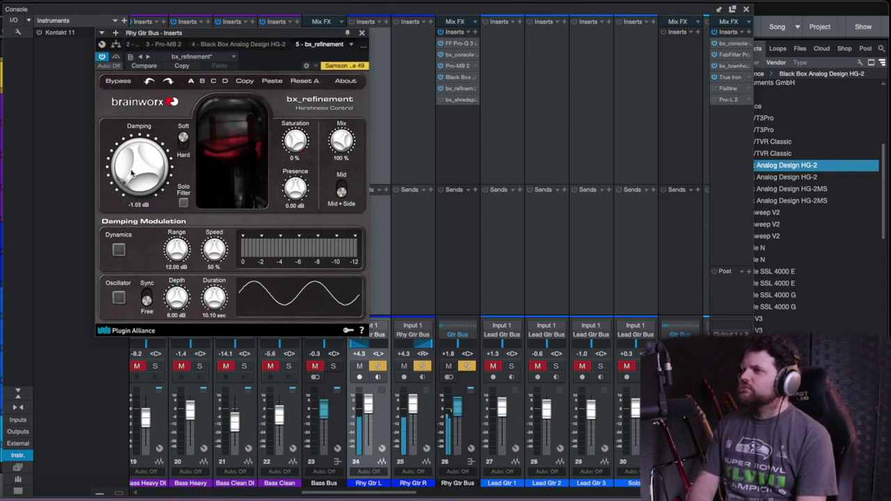
pyautogui.moveTo(131, 170); pyautogui.dragTo(131, 171)
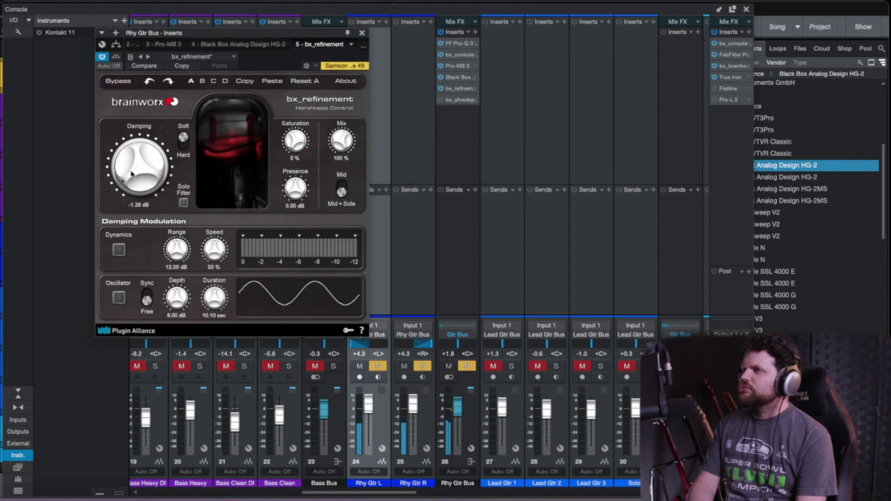
# Activate bx_shredspread on the Rhy Gtr Bus and close its editor
pyautogui.click(361, 44)
pyautogui.click(282, 117)
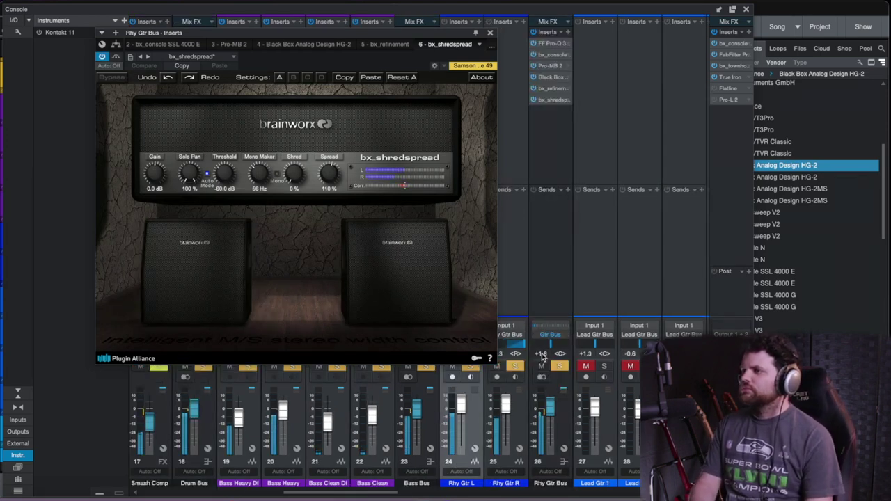
pyautogui.click(490, 32)
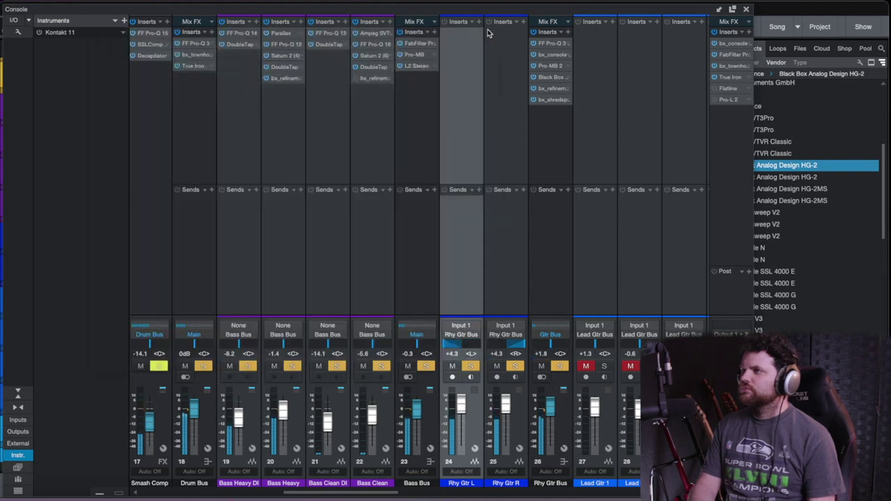
# Bring the console back and open the Black Box HG-2 on the Rhy Gtr Bus to review it
pyautogui.click(746, 9)
pyautogui.press('F3')
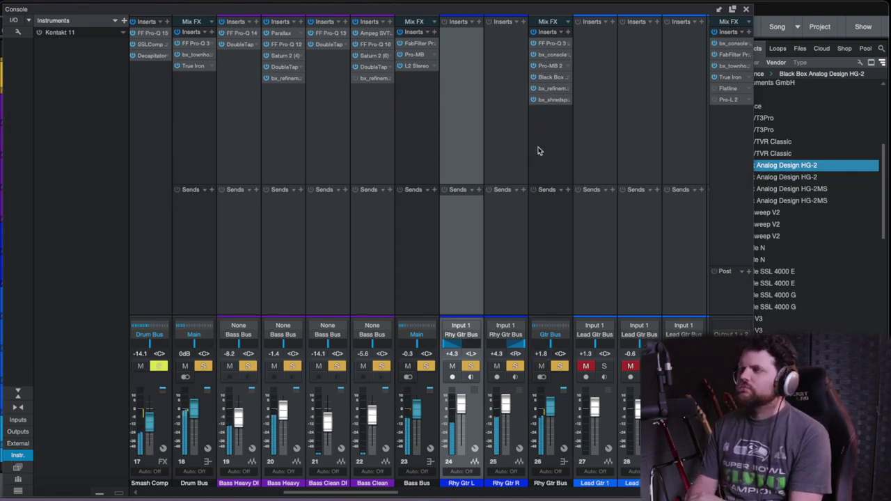
pyautogui.rightClick(570, 80)
pyautogui.click(574, 88)
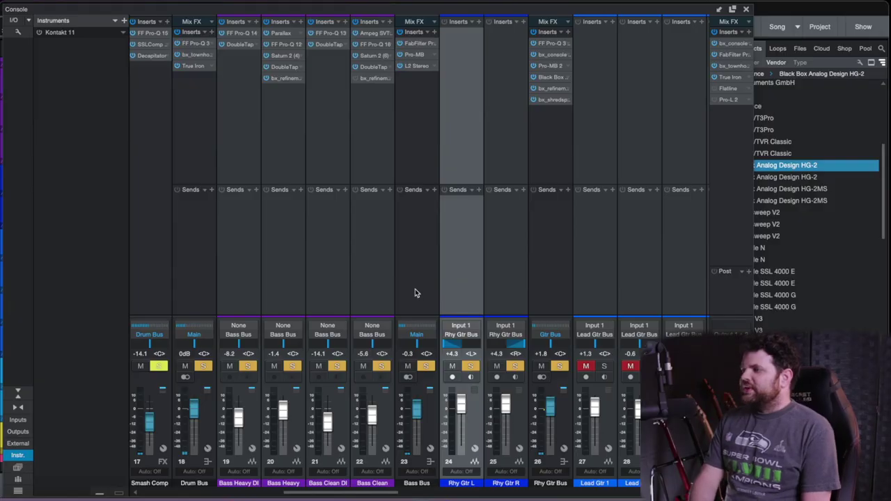
# Raise the low cut in the Lead Gtr 1 Pro-Q to about 113 Hz
pyautogui.hscroll(4, 416, 293)
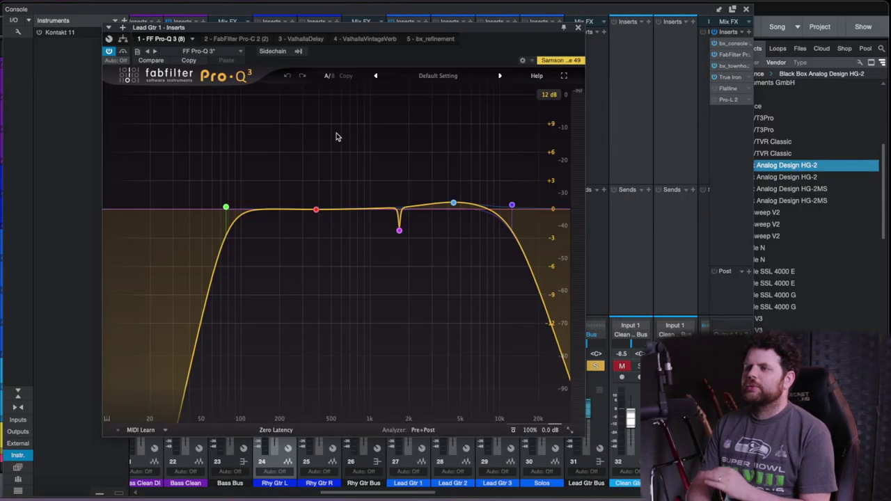
pyautogui.moveTo(226, 208)
pyautogui.moveTo(226, 208); pyautogui.dragTo(248, 206)
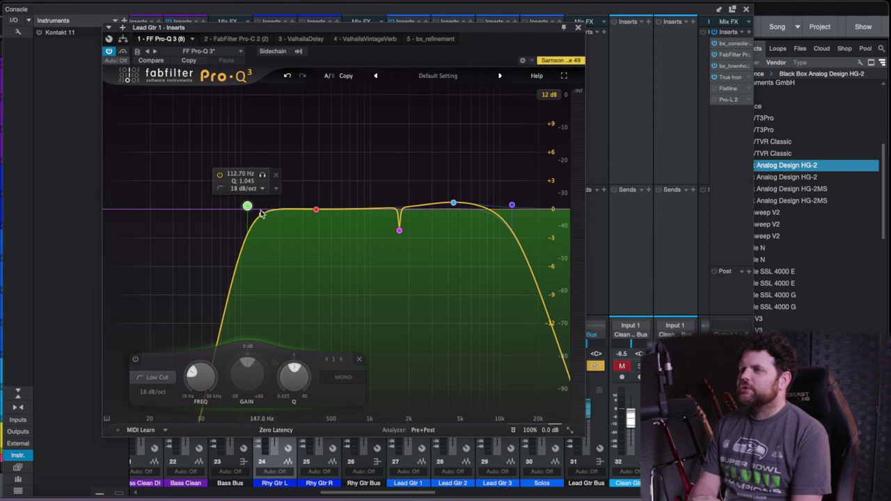
# Remove the narrow notch near 1.7 kHz from the Lead Gtr 1 Pro-Q and move the presence boost down to about 3.5 kHz
pyautogui.click(399, 231)
pyautogui.press('Delete')
pyautogui.moveTo(453, 203); pyautogui.dragTo(440, 200)
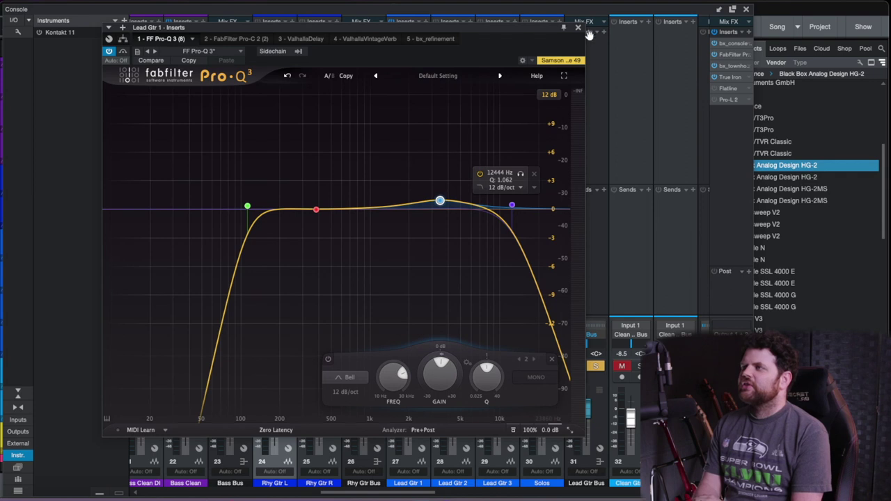
# Open the Lead Gtr 1 Pro-C 2 and solo the rhythm guitar and bass tracks alongside the lead
pyautogui.click(251, 39)
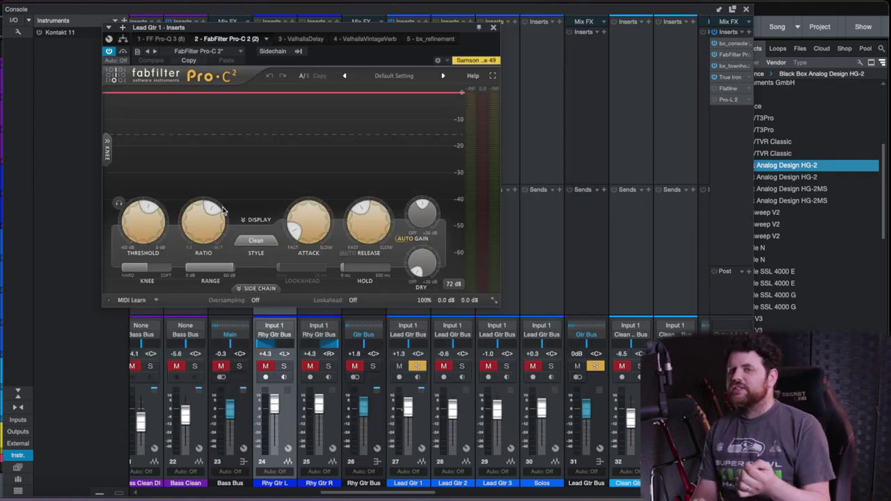
pyautogui.moveTo(370, 367); pyautogui.dragTo(292, 375)
pyautogui.click(238, 368)
pyautogui.hscroll(-5, 273, 414)
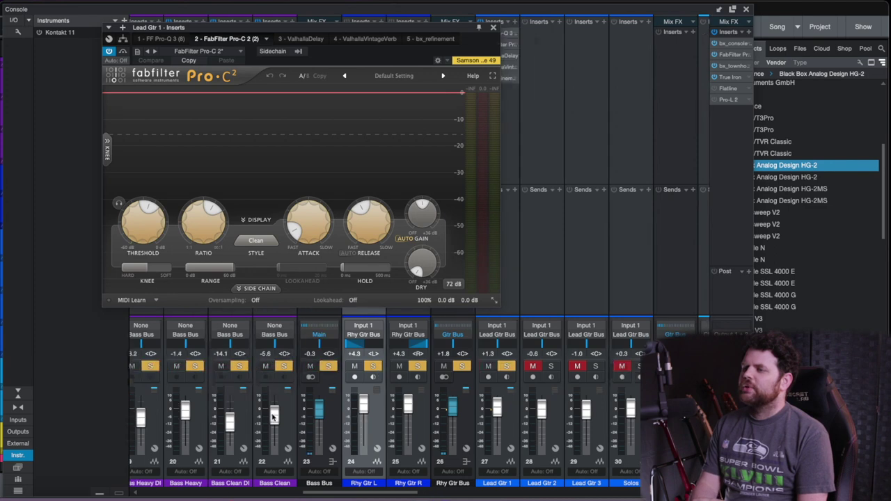
pyautogui.click(220, 367)
# Add a bell of about +0.44 dB at 6870 Hz to the Lead Gtr 1 Pro-Q and close its editor
pyautogui.click(161, 39)
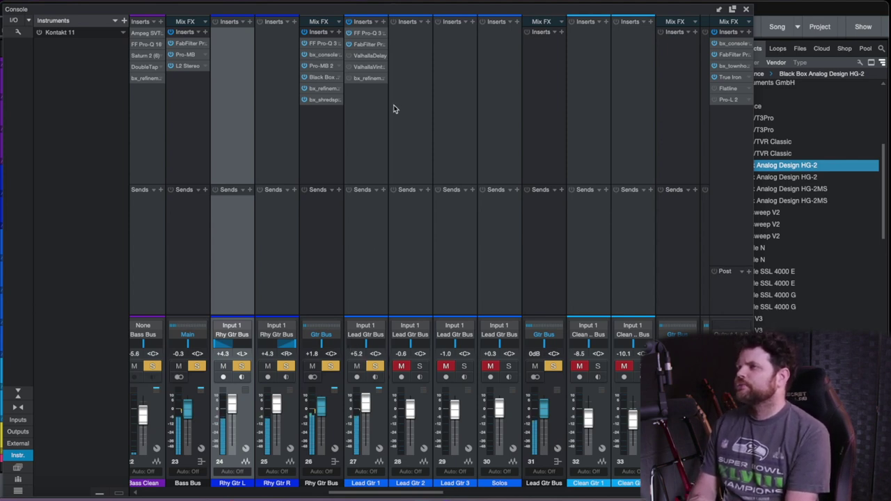
pyautogui.click(383, 33)
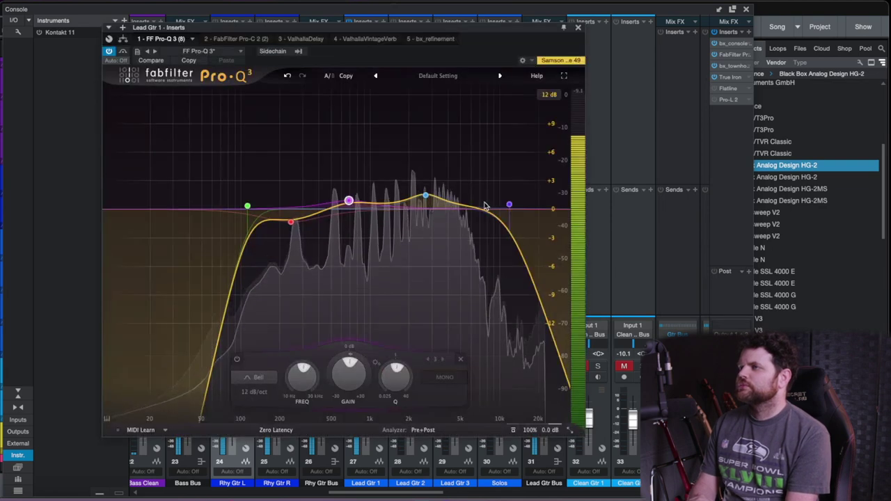
pyautogui.moveTo(454, 191)
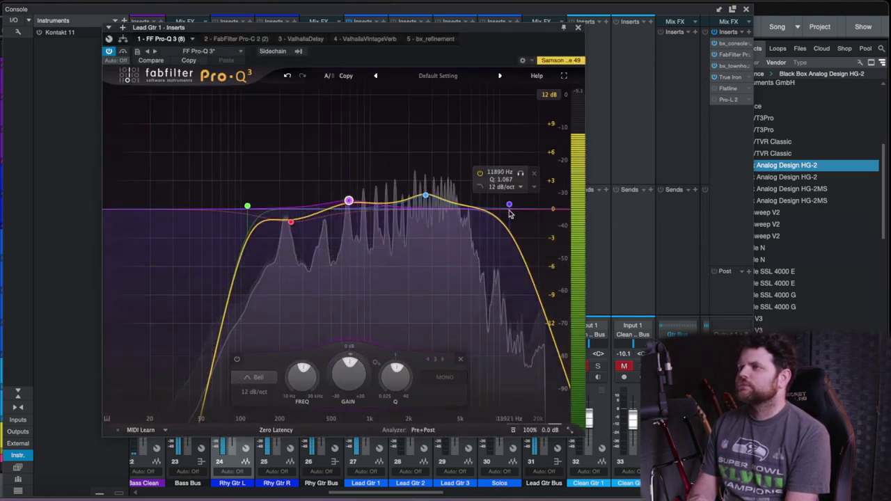
pyautogui.moveTo(469, 207)
pyautogui.mouseDown()
pyautogui.moveTo(472, 197)
pyautogui.moveTo(487, 204)
pyautogui.moveTo(479, 204)
pyautogui.mouseUp()
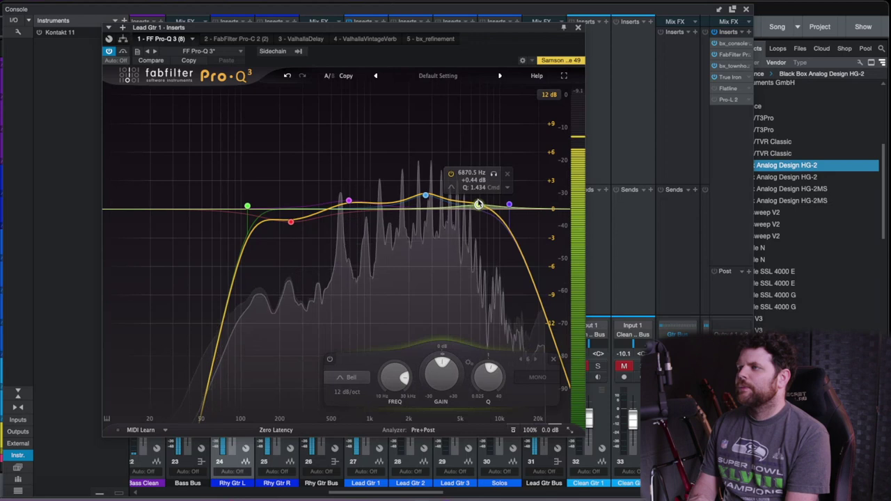
pyautogui.click(578, 28)
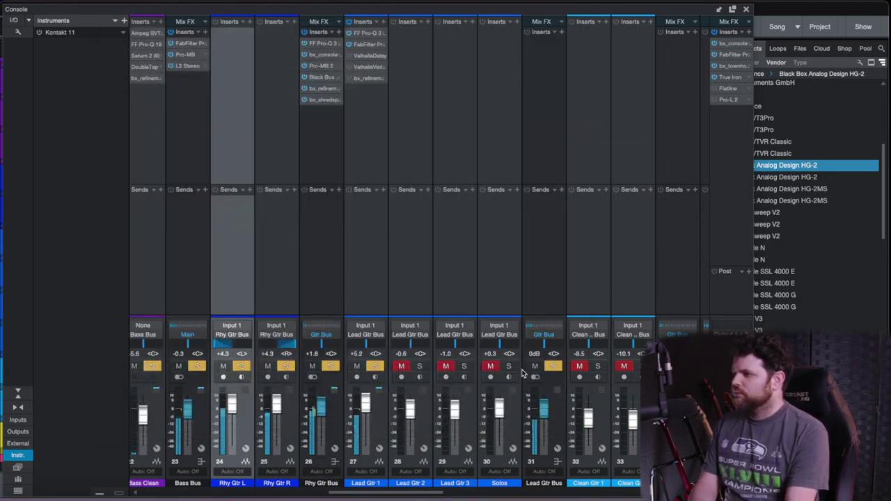
# Solo only Lead Gtr 1 and set its ValhallaDelay times in milliseconds to 344 ms left and 420 ms right
pyautogui.click(376, 366)
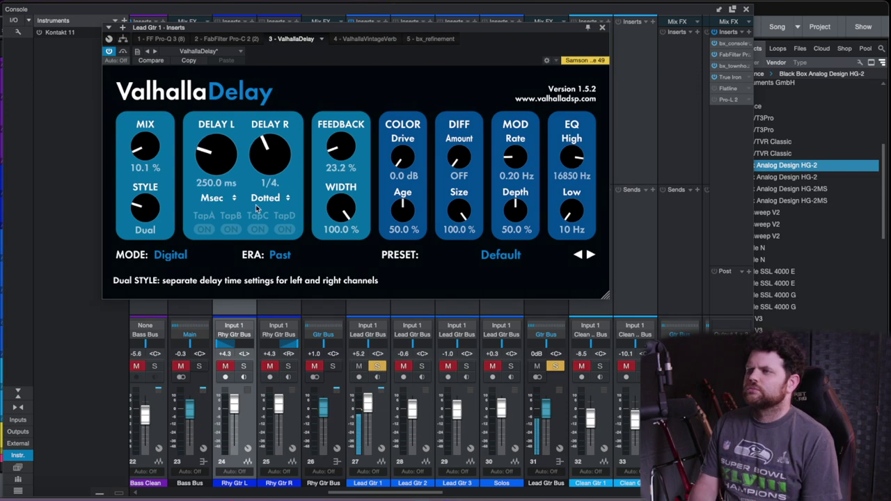
pyautogui.click(256, 207)
pyautogui.click(259, 209)
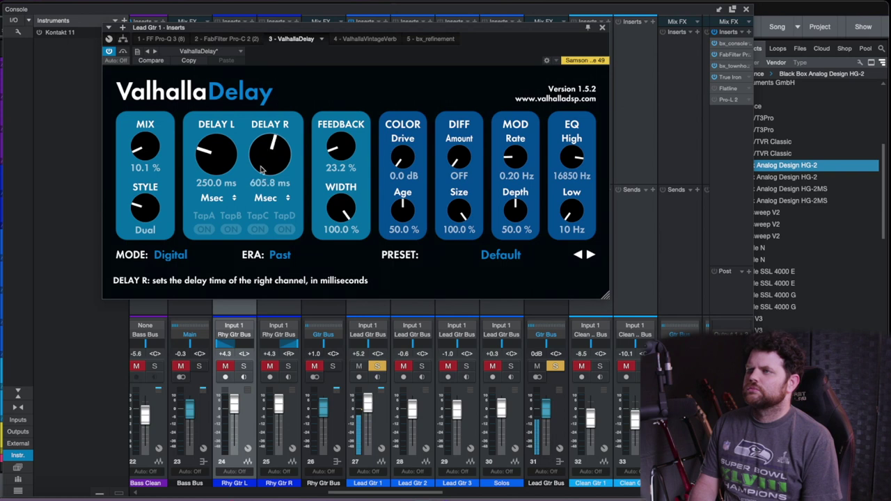
pyautogui.moveTo(260, 179); pyautogui.dragTo(258, 198)
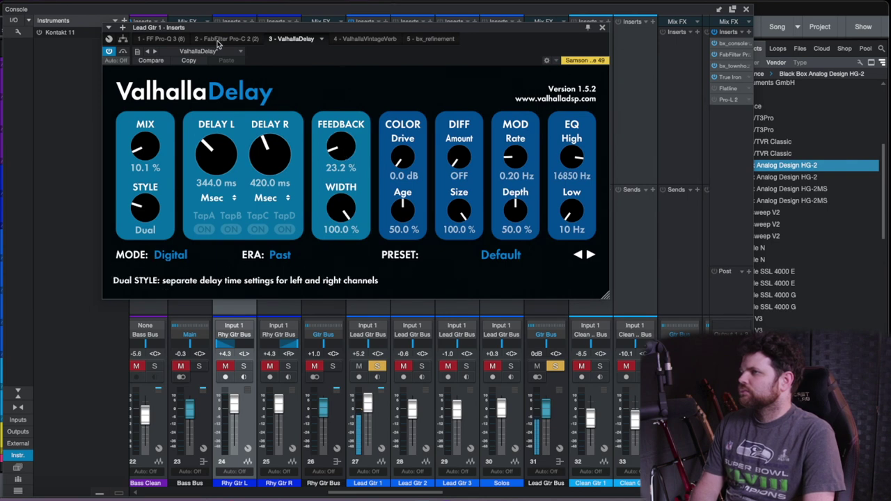
pyautogui.click(159, 38)
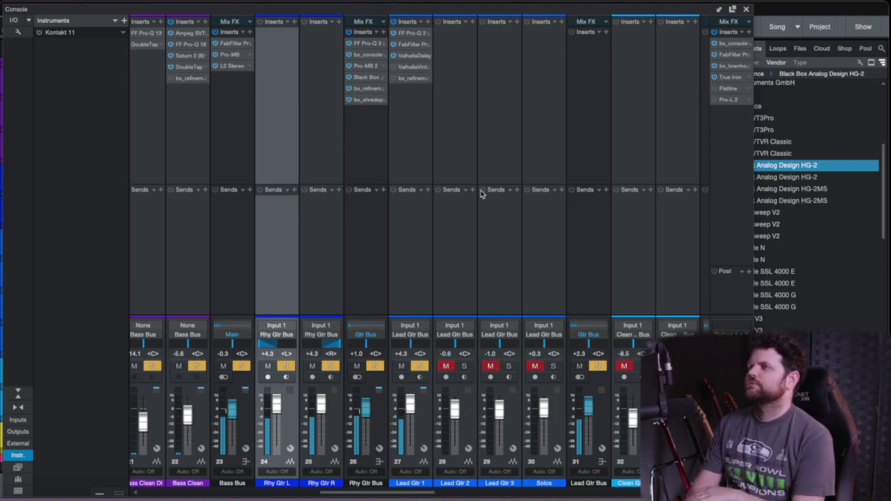
# Activate ValhallaVintageVerb and bx_refinement on Lead Gtr 1, setting the refinement damping to about -0.56 dB
pyautogui.click(429, 70)
pyautogui.click(439, 78)
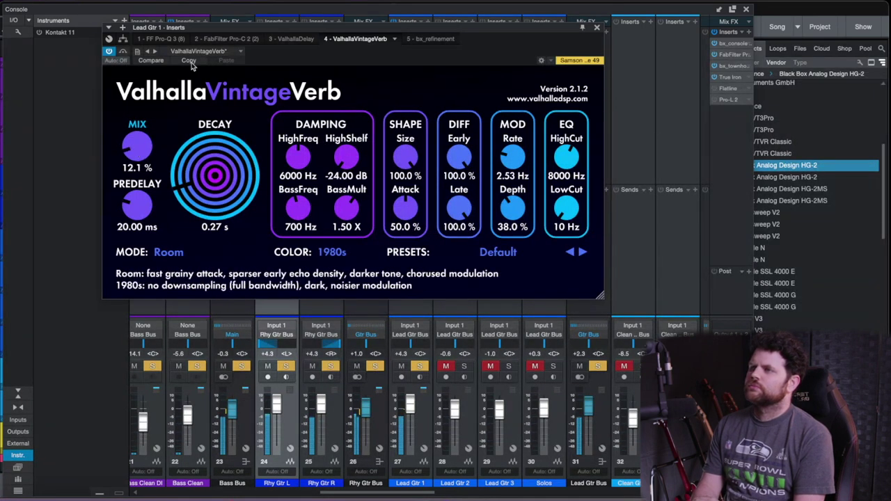
pyautogui.click(427, 39)
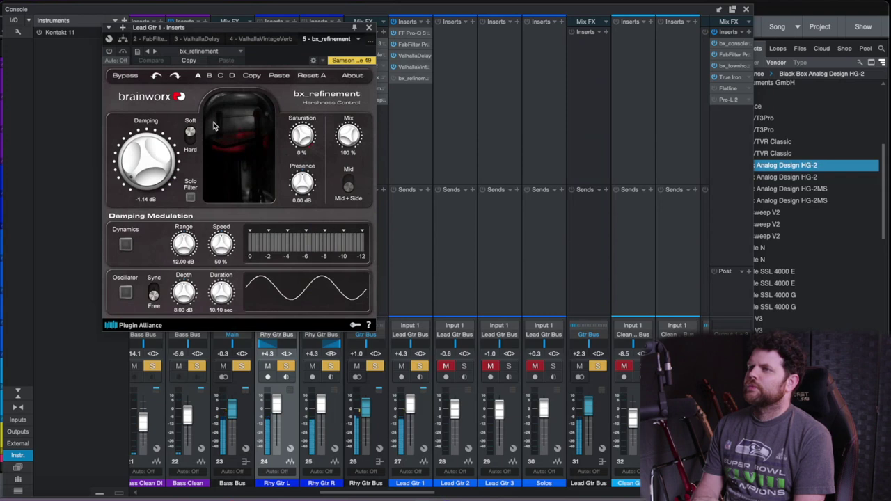
pyautogui.click(109, 51)
pyautogui.moveTo(133, 161); pyautogui.dragTo(133, 164)
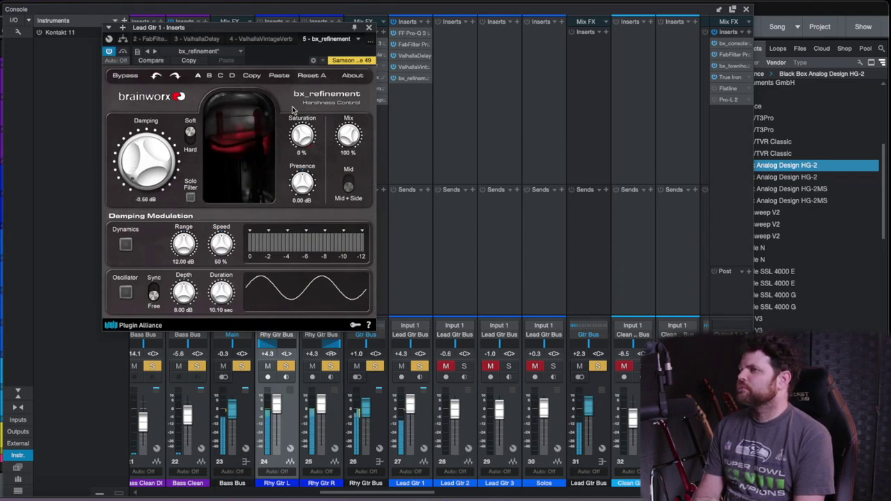
pyautogui.click(370, 29)
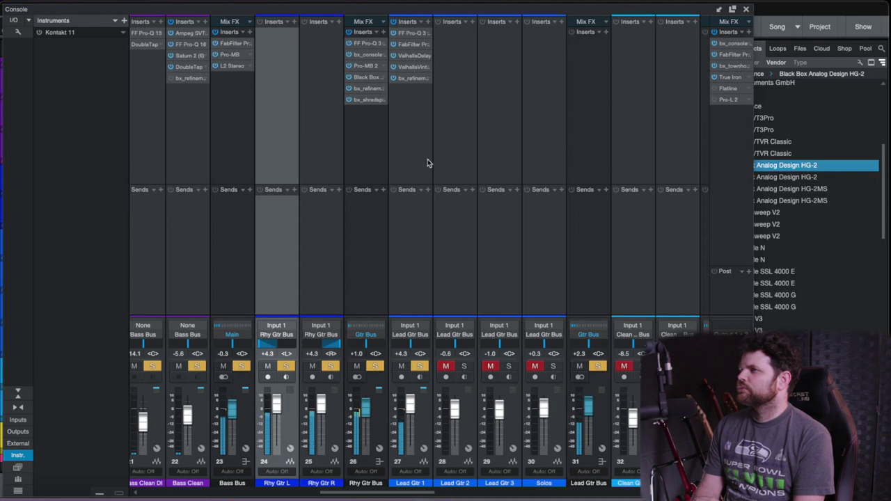
# Check the Pro-C 2 compression on Lead Gtr 1 and lower its Pro-Q high cut to about 10743 Hz
pyautogui.rightClick(433, 55)
pyautogui.click(439, 57)
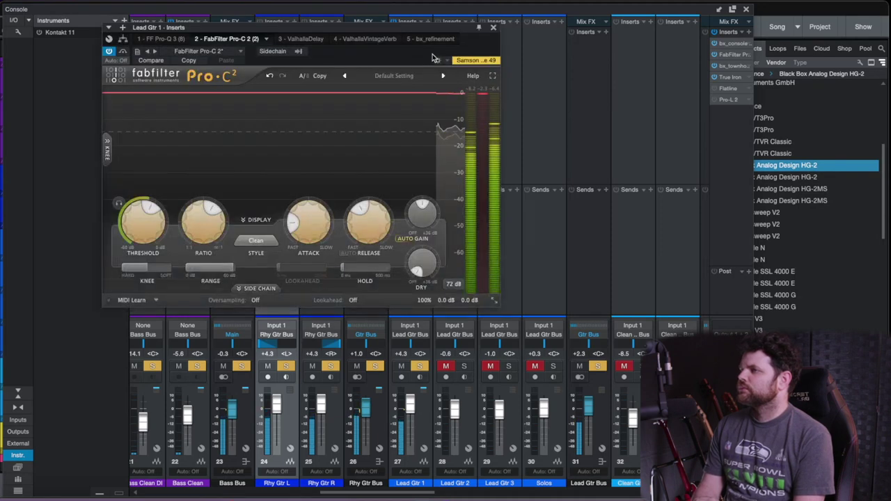
pyautogui.moveTo(145, 231)
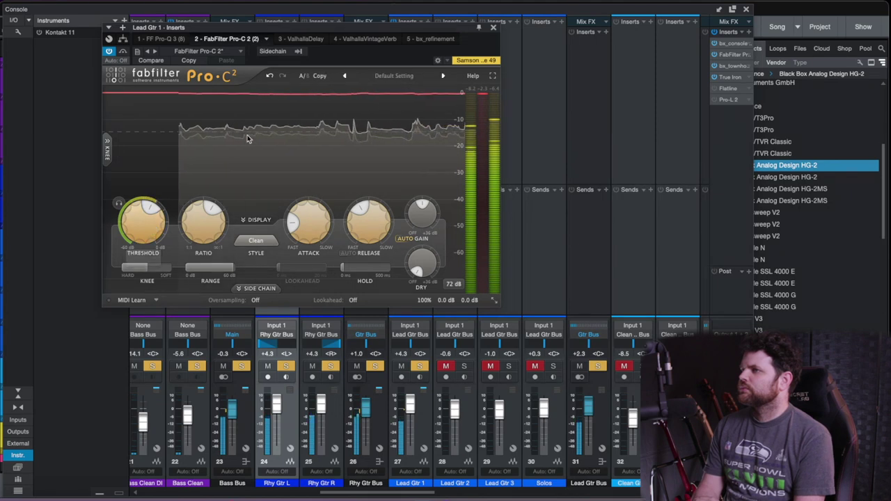
pyautogui.click(176, 40)
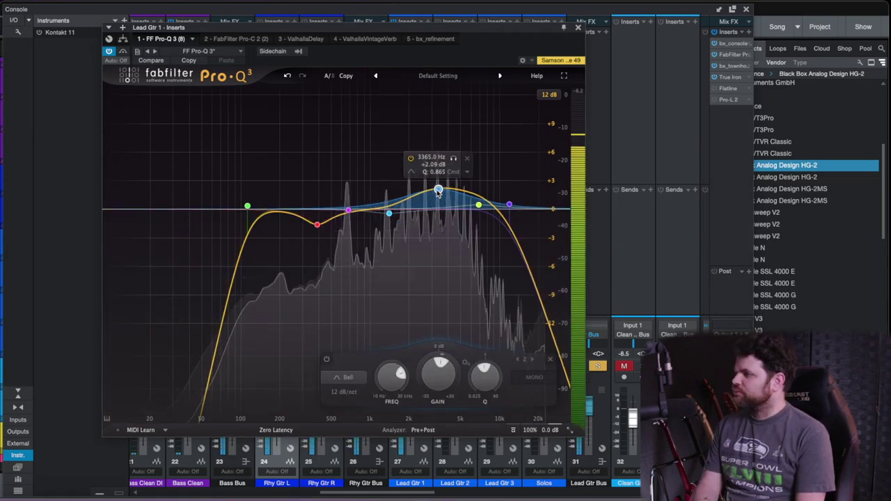
pyautogui.moveTo(509, 205); pyautogui.dragTo(503, 206)
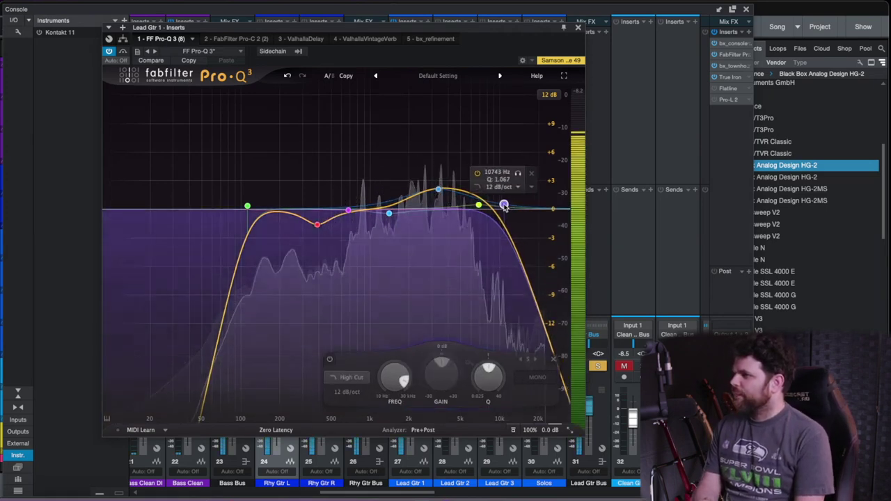
# Set the Lead Gtr 1 bx_refinement damping to about -1 dB and close the plug-in window
pyautogui.click(431, 38)
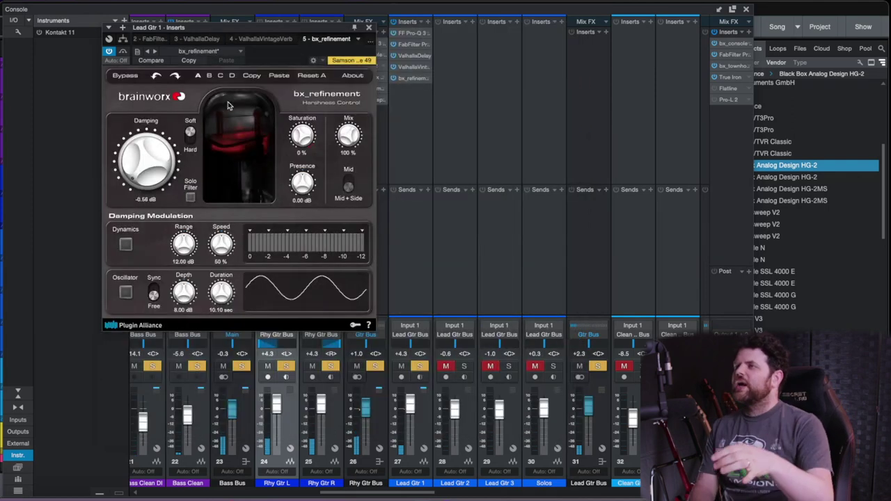
pyautogui.moveTo(165, 173); pyautogui.dragTo(163, 171)
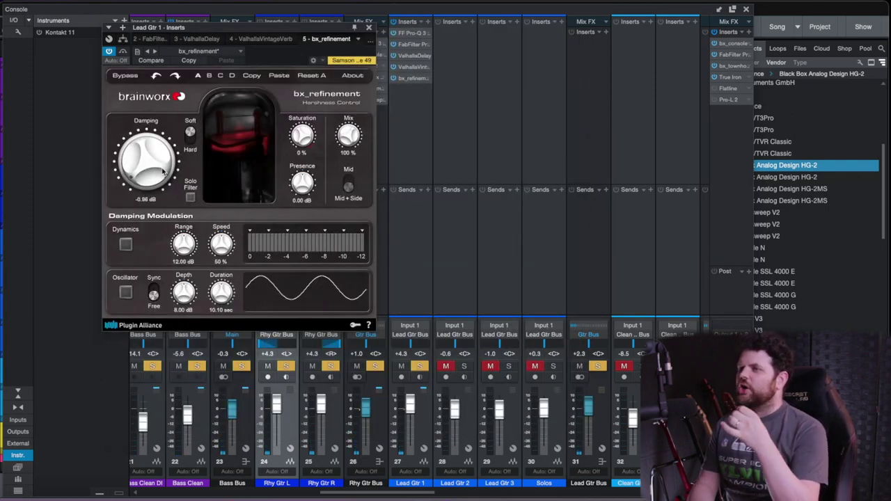
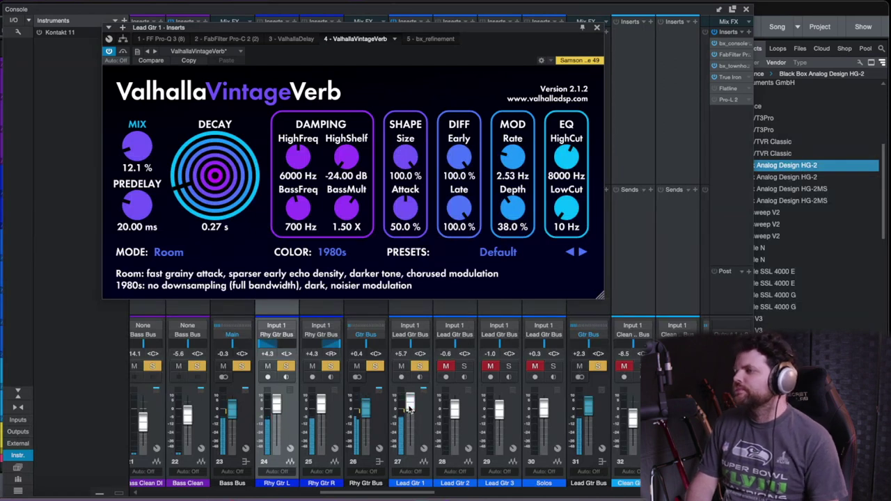
pyautogui.click(597, 30)
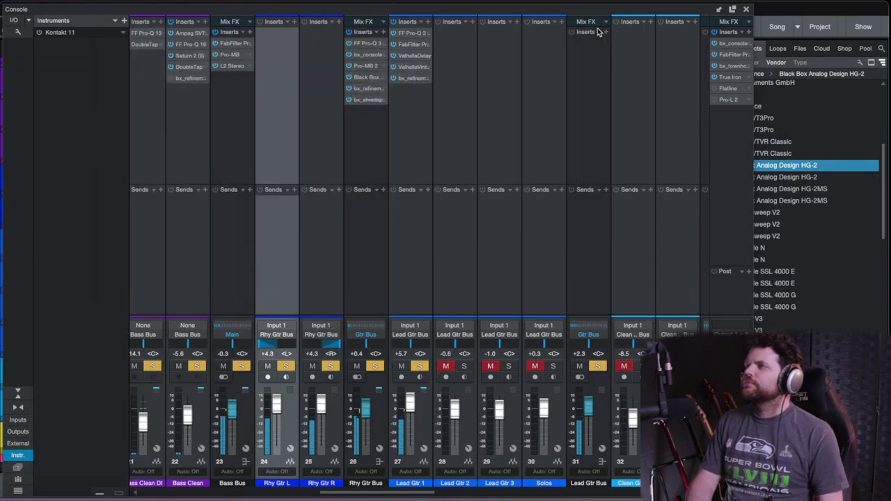
# Hide the console and look over where the lead guitar parts play in the arrangement
pyautogui.click(746, 10)
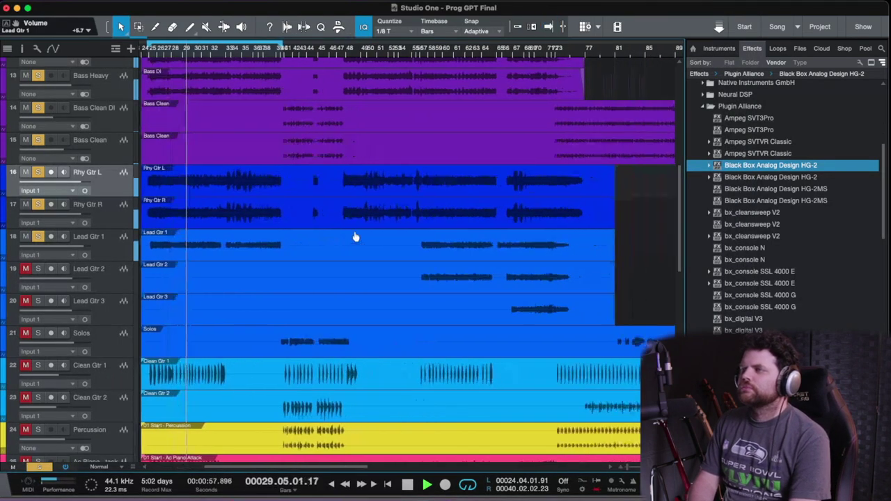
pyautogui.hscroll(2, 394, 224)
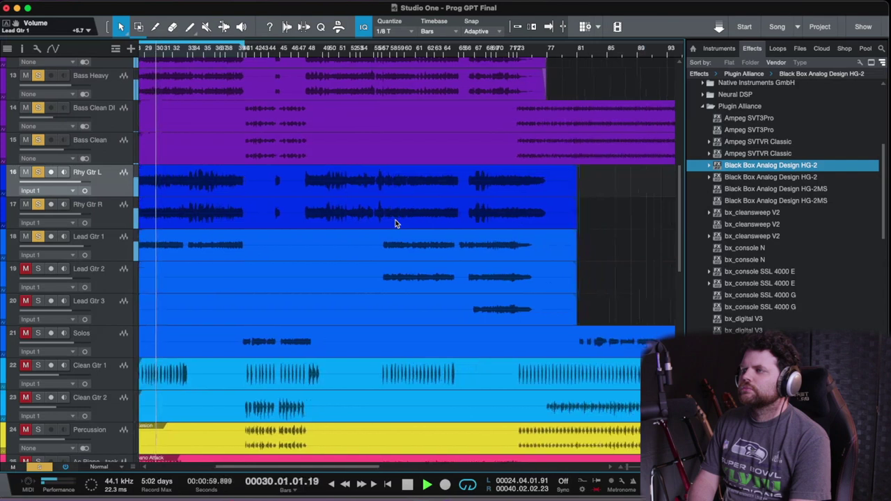
pyautogui.hscroll(1, 440, 252)
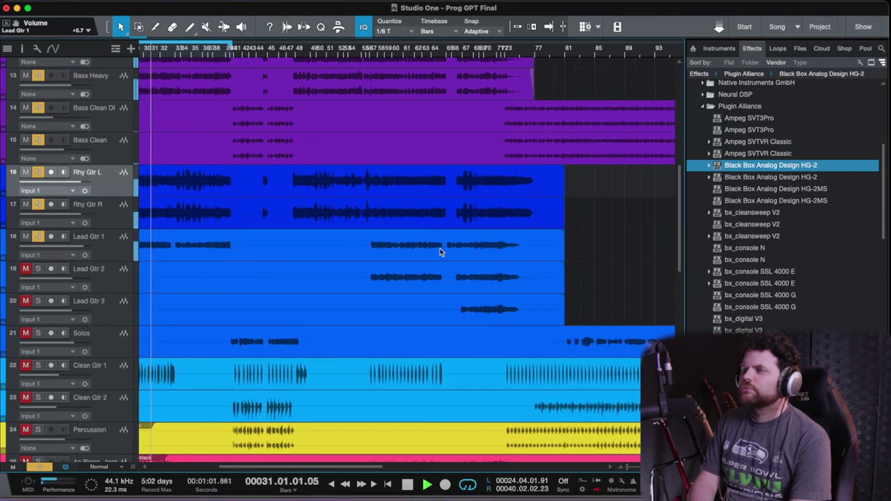
pyautogui.hscroll(-3, 406, 222)
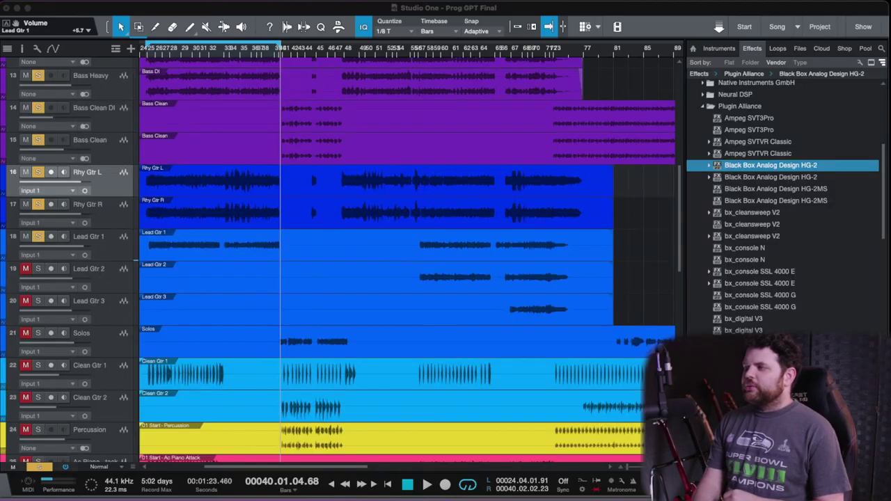
# Copy the Pro-Q 3, Pro-C 2, ValhallaDelay, VintageVerb and bx_refinement inserts from Lead Gtr 1 to Lead Gtr 2 and Lead Gtr 3
pyautogui.press('F3')
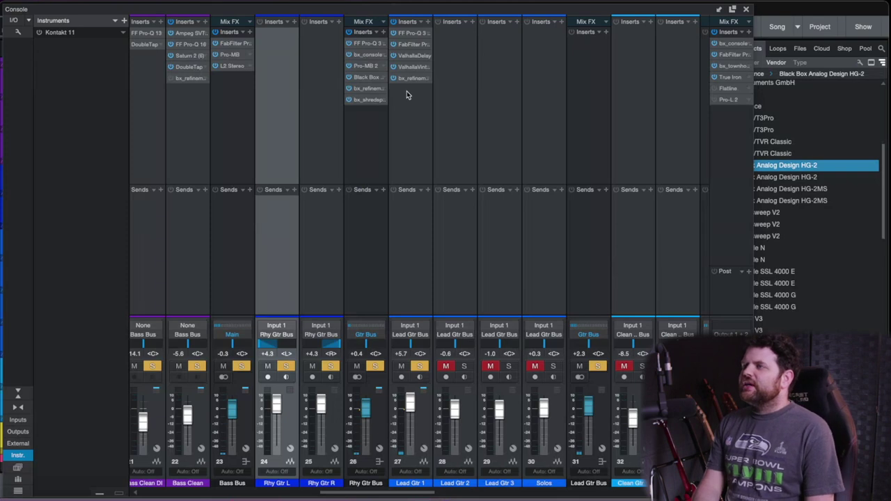
pyautogui.click(409, 47)
pyautogui.click(578, 29)
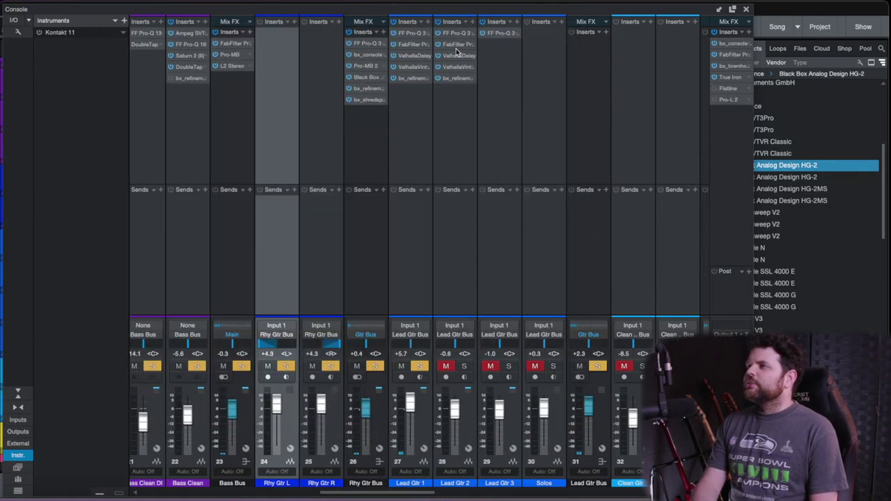
pyautogui.moveTo(448, 47); pyautogui.dragTo(494, 60)
pyautogui.click(495, 26)
pyautogui.click(606, 29)
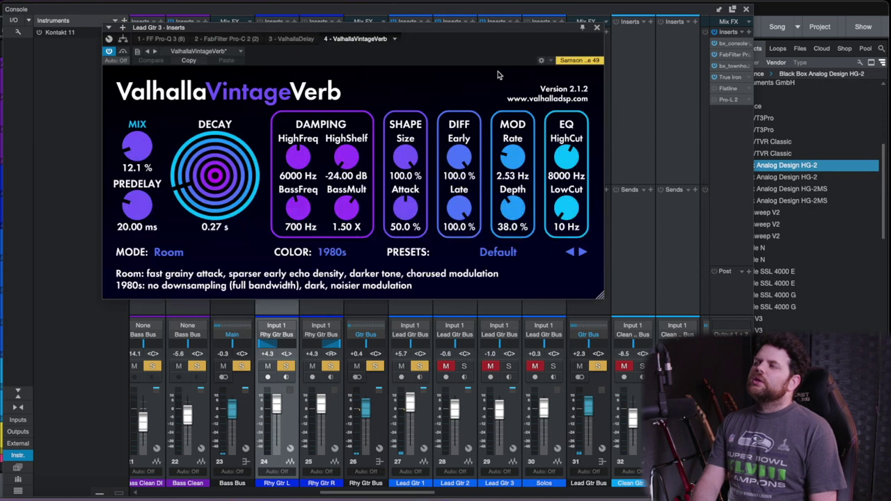
pyautogui.click(599, 28)
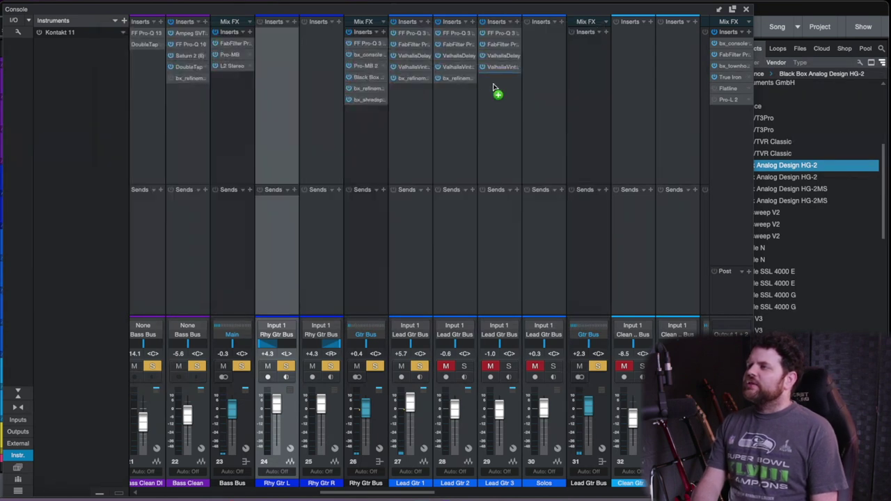
pyautogui.click(370, 28)
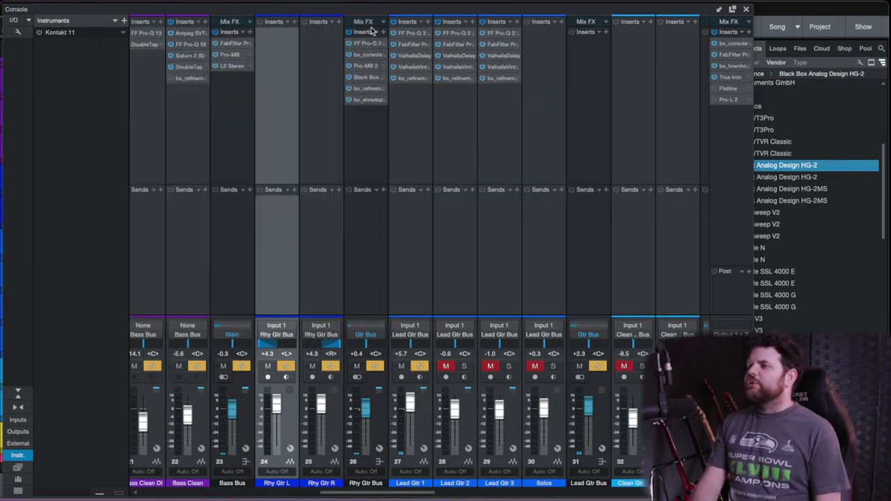
# Automate the Lead Gtr 2 pan fully to the left from bar 67 to about bar 77, where Lead Gtr 3 plays
pyautogui.press('F3')
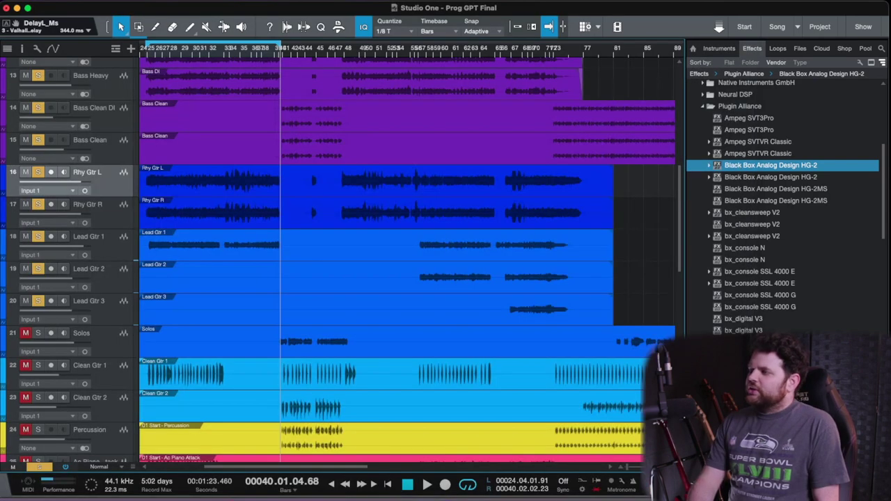
pyautogui.scroll(-1, 539, 264)
pyautogui.scroll(5, 539, 265)
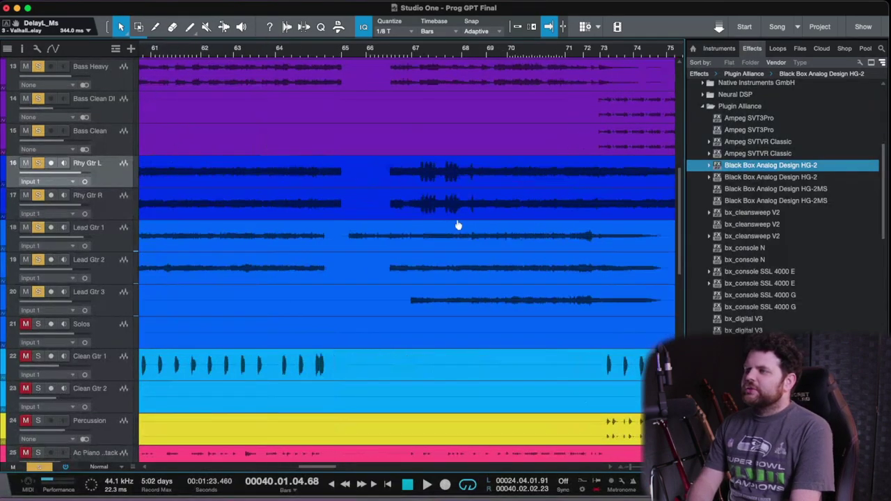
pyautogui.click(418, 49)
pyautogui.scroll(4, 417, 50)
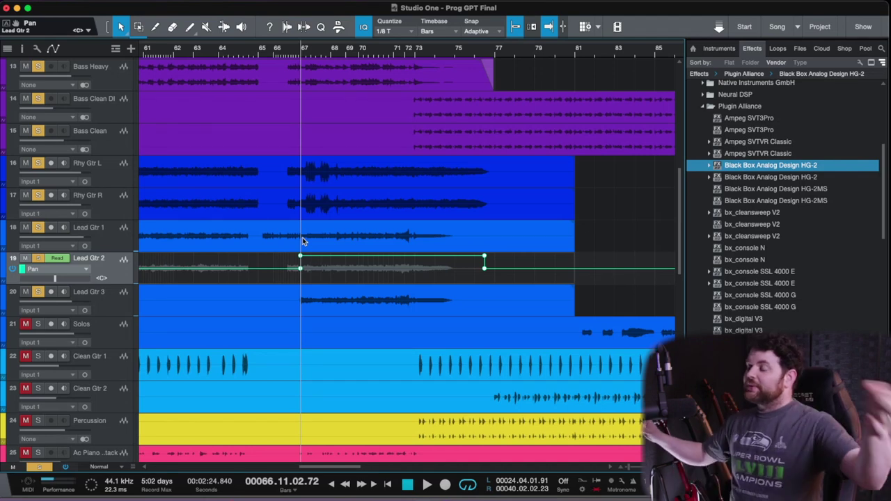
# Play the section from about bar 67 and set the Lead Gtr 2 and Lead Gtr 3 levels to 0 dB
pyautogui.click(289, 54)
pyautogui.press('space')
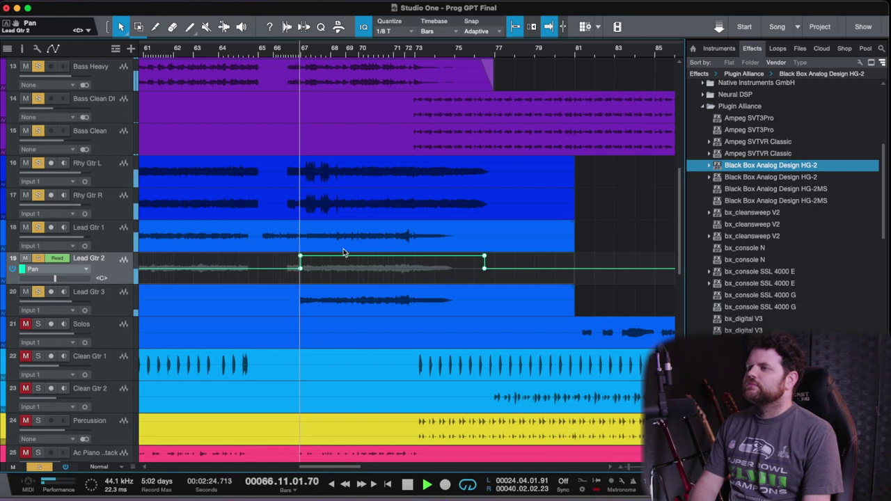
pyautogui.press('F3')
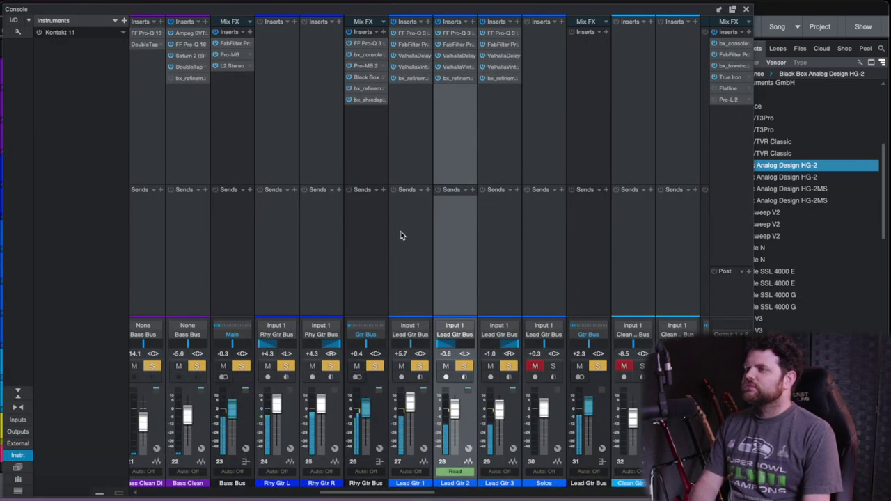
pyautogui.hscroll(3, 401, 233)
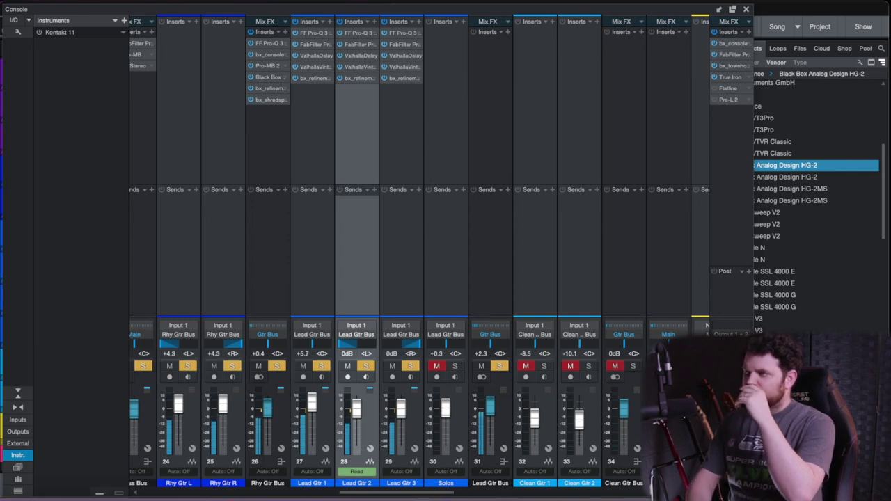
pyautogui.click(745, 9)
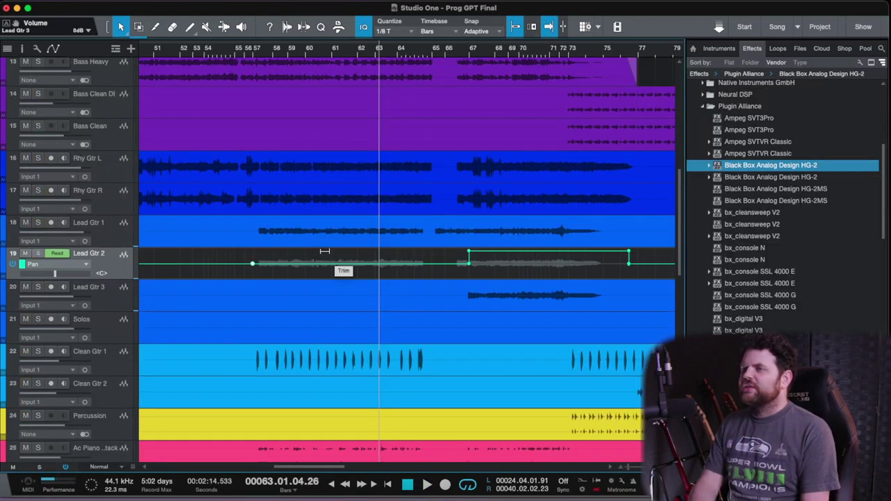
# Extend the left pan automation on Lead Gtr 2 back to about bar 56
pyautogui.moveTo(325, 251); pyautogui.dragTo(323, 211)
pyautogui.click(244, 56)
pyautogui.scroll(-5, 249, 176)
pyautogui.hscroll(-5, 248, 176)
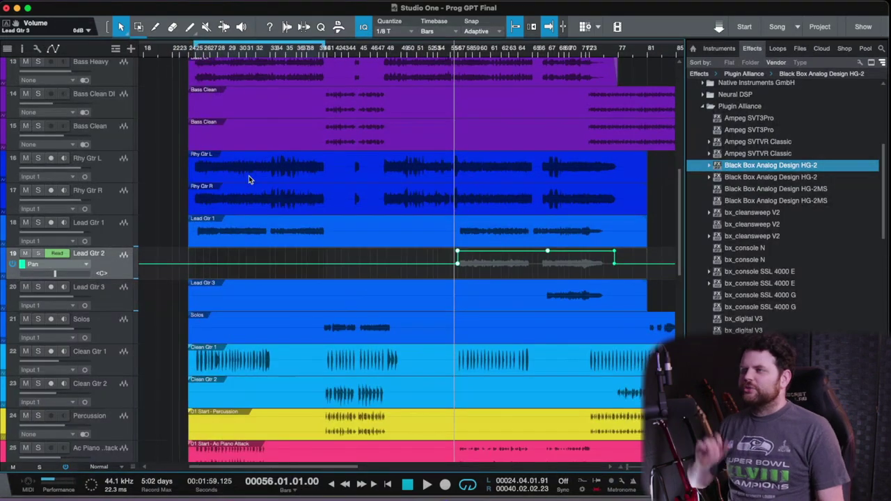
# Audition the lead guitars together and set Lead Gtr 2 to +3.0 dB and Lead Gtr 3 to +2.5 dB
pyautogui.hscroll(3, 307, 202)
pyautogui.scroll(-1, 326, 206)
pyautogui.press('e')
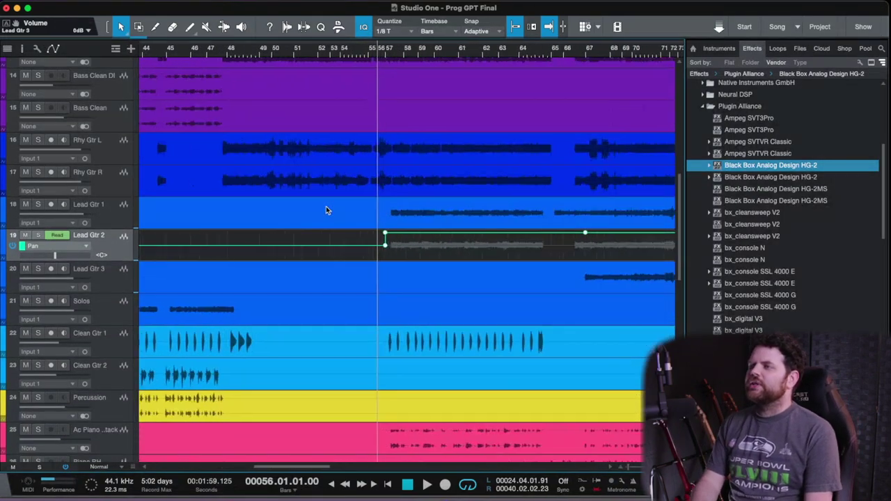
pyautogui.click(300, 53)
pyautogui.press('F3')
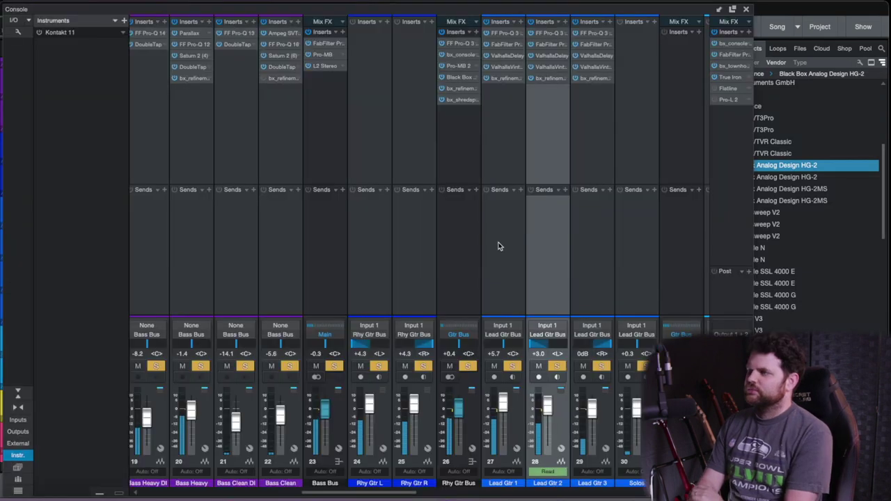
pyautogui.hscroll(3, 451, 282)
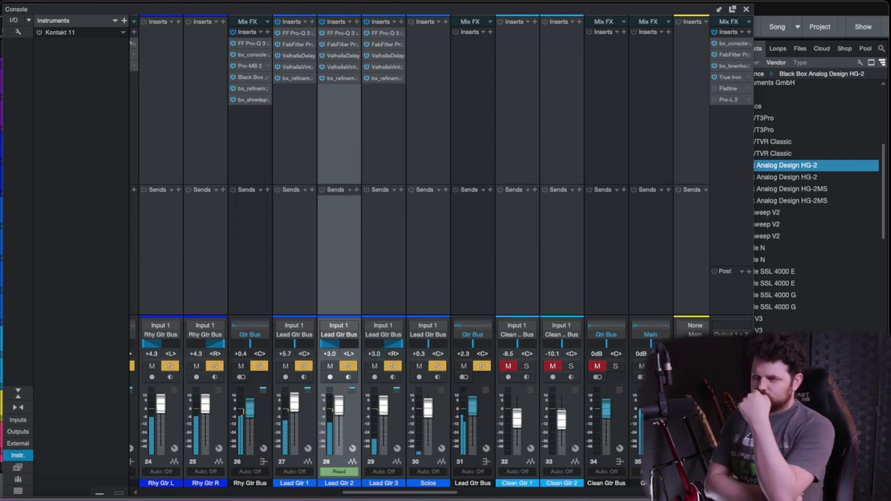
pyautogui.click(377, 354)
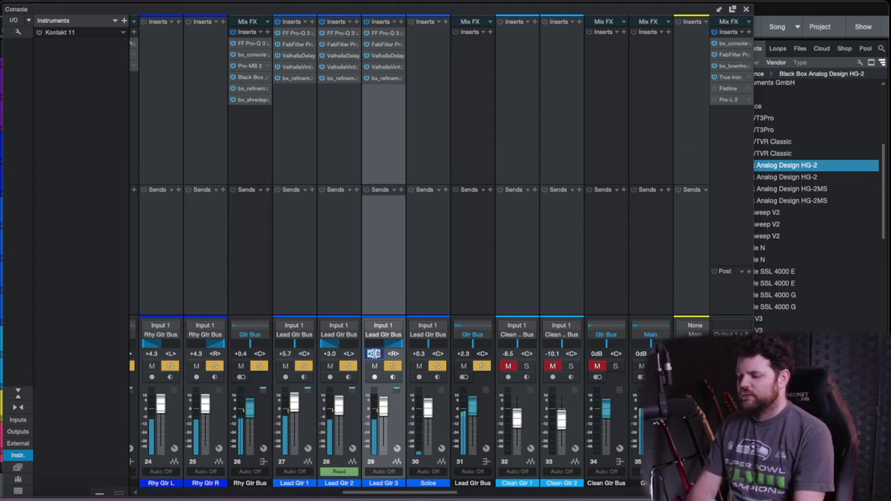
pyautogui.press('F3')
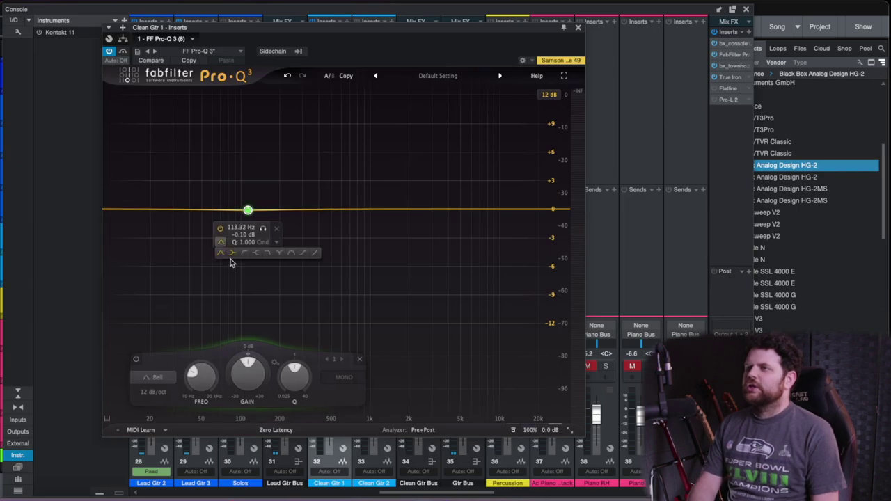
# Turn the Pro-Q 3 band on Clean Gtr 1 into a low cut at about 85 Hz
pyautogui.click(232, 255)
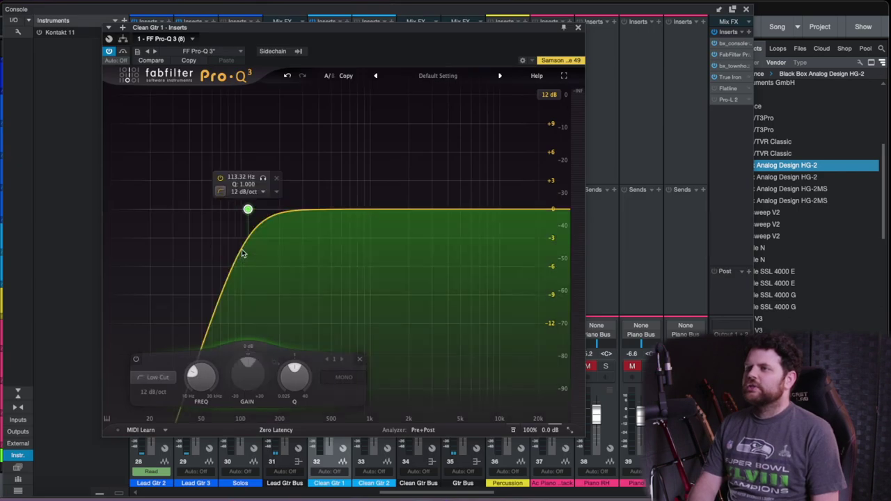
pyautogui.press('space')
pyautogui.moveTo(248, 210); pyautogui.dragTo(231, 203)
# Boost Clean Gtr 1 by about 3.5 dB at 4141 Hz, dip it slightly near 900 Hz, and close the Pro-Q 3
pyautogui.moveTo(420, 207); pyautogui.dragTo(450, 172)
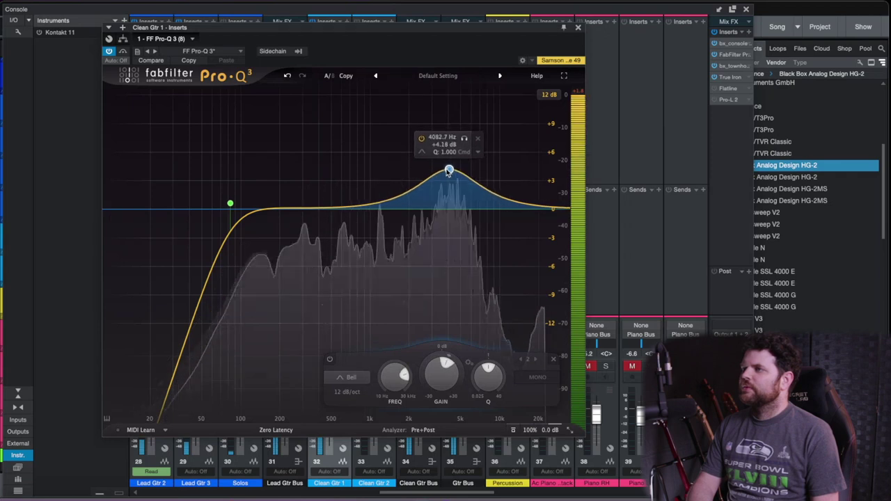
pyautogui.moveTo(325, 209); pyautogui.dragTo(363, 221)
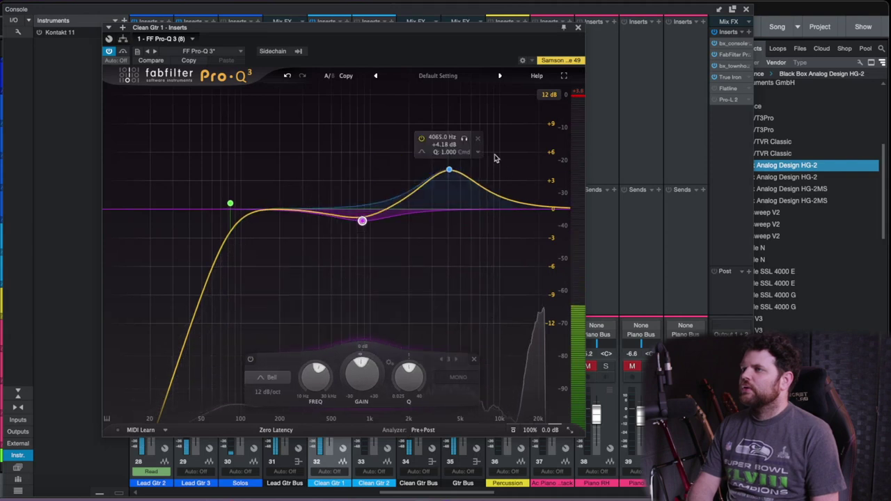
pyautogui.click(449, 171)
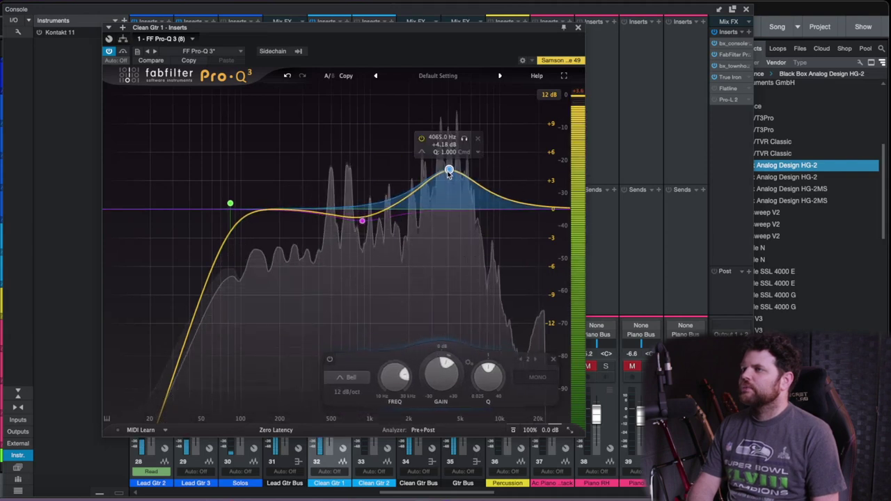
pyautogui.moveTo(447, 175); pyautogui.dragTo(450, 176)
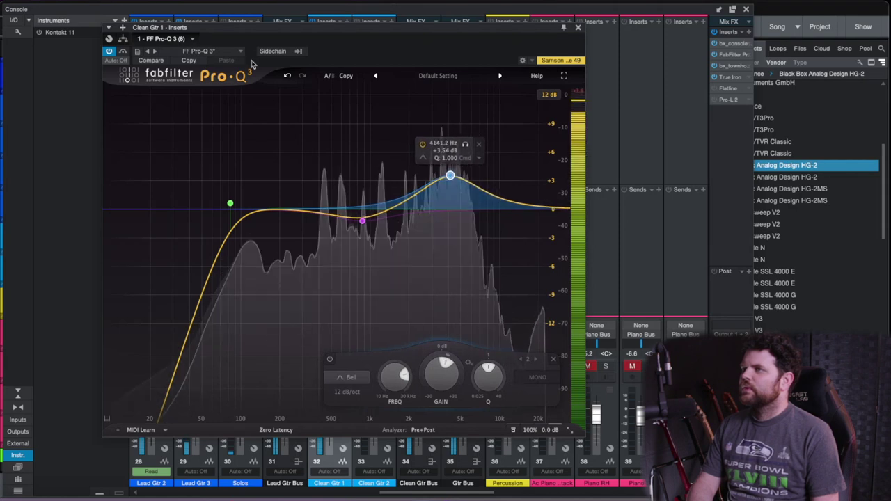
pyautogui.click(579, 28)
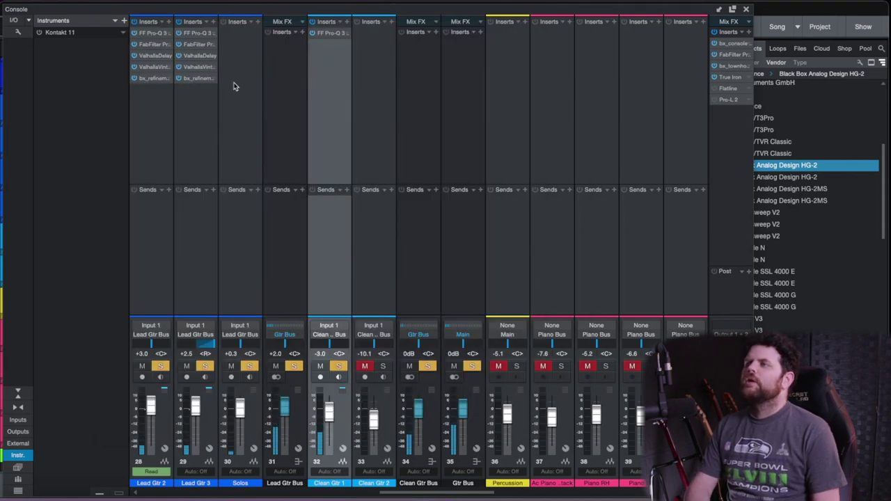
# Copy the Pro-C 2 from Lead Gtr 3 to Clean Gtr 1 and set its style to Clean with about 29 ms attack
pyautogui.moveTo(206, 44); pyautogui.dragTo(325, 29)
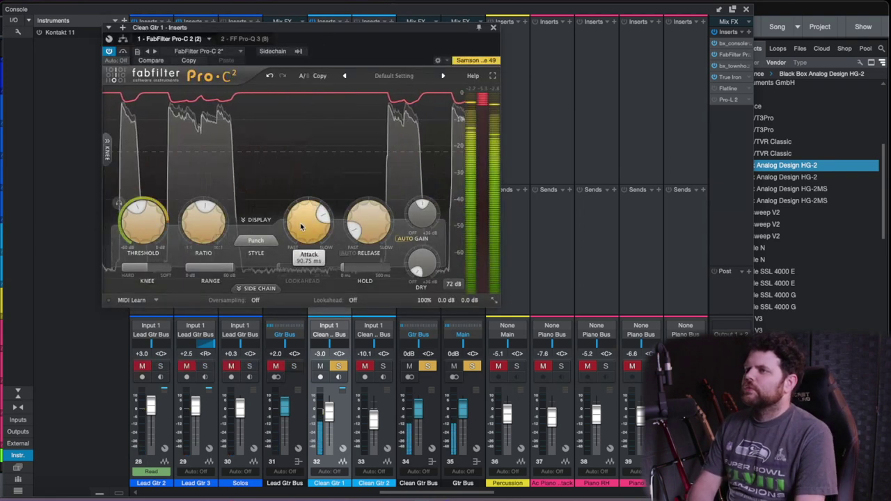
pyautogui.moveTo(302, 225); pyautogui.dragTo(303, 257)
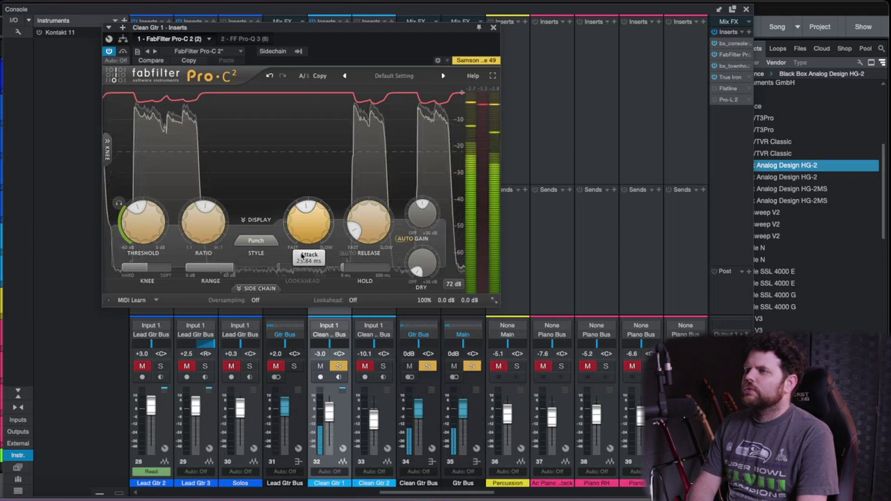
pyautogui.click(256, 241)
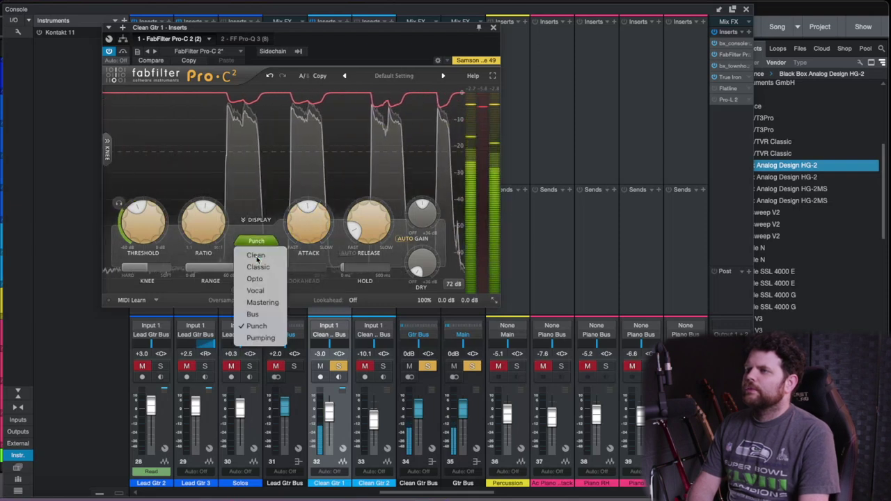
pyautogui.click(256, 255)
pyautogui.moveTo(307, 220)
pyautogui.moveTo(305, 220); pyautogui.dragTo(306, 222)
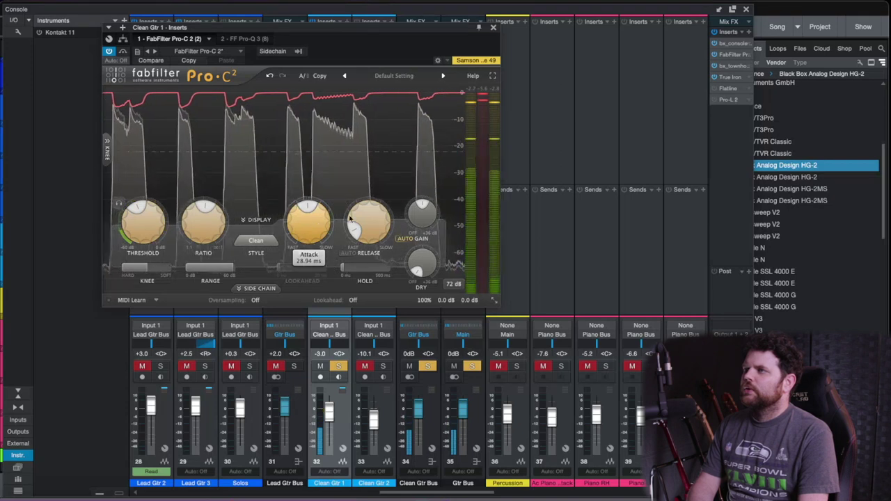
pyautogui.click(494, 27)
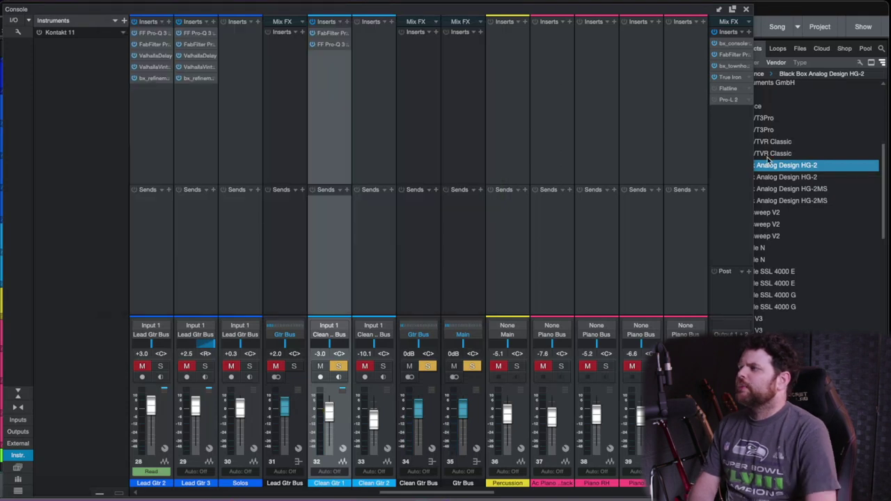
# Add the Black Box Analog Design HG-2 after the Pro-Q 3 on Clean Gtr 1
pyautogui.moveTo(772, 169); pyautogui.dragTo(345, 77)
pyautogui.moveTo(637, 149); pyautogui.dragTo(801, 167)
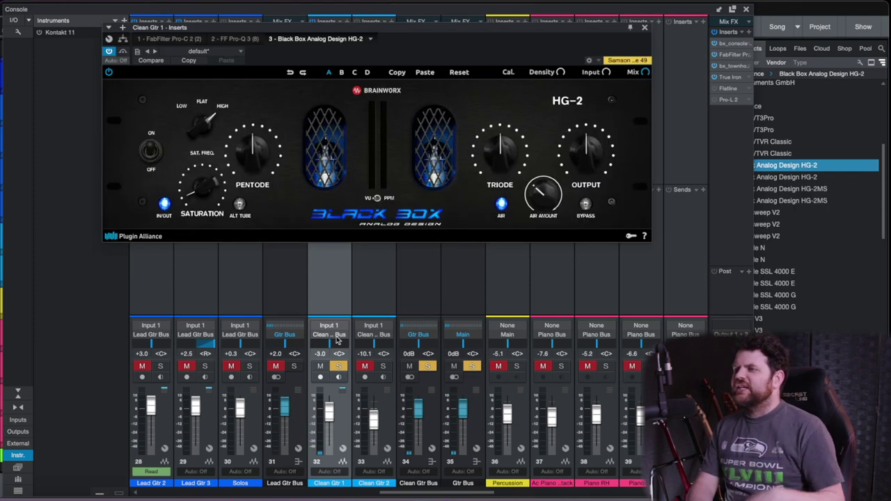
# Set the ratio of the Pro-C 2 on Clean Gtr 1 to about 4.30:1
pyautogui.click(337, 366)
pyautogui.hscroll(-2, 337, 365)
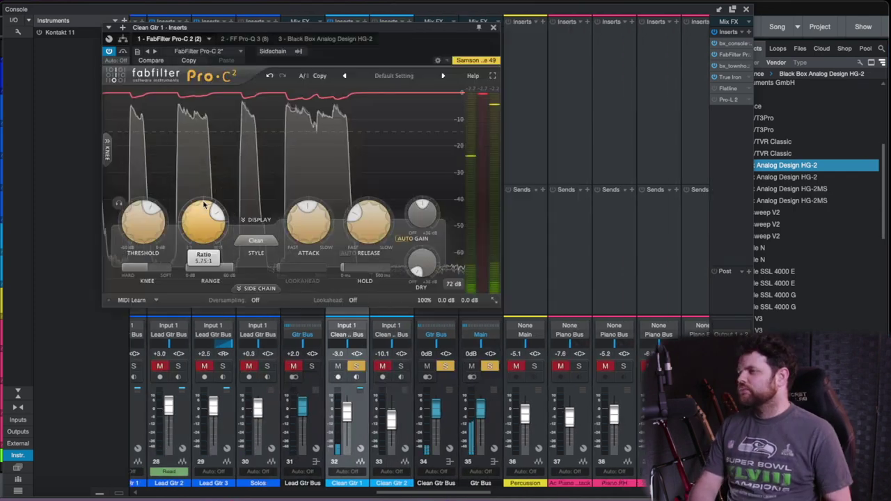
pyautogui.moveTo(204, 217); pyautogui.dragTo(205, 224)
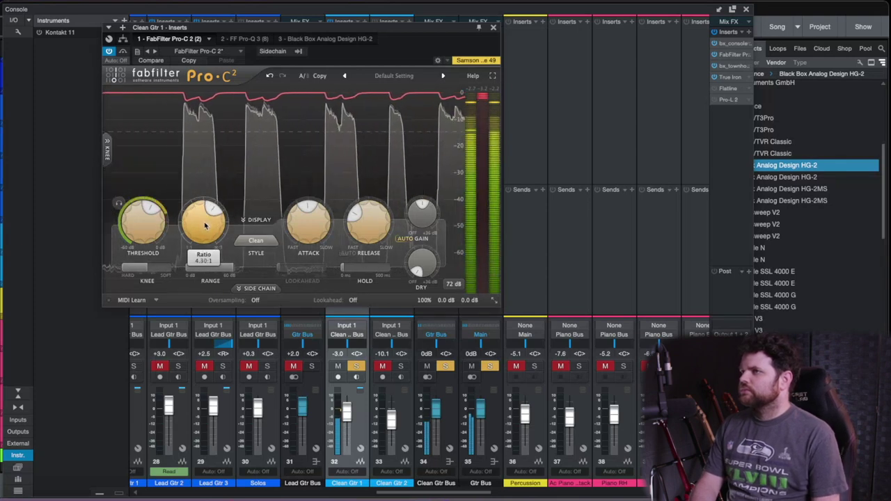
# Add ValhallaDelay after the Black Box HG-2 on Clean Gtr 1, using the Single style with its delay time synced to Note
pyautogui.click(303, 39)
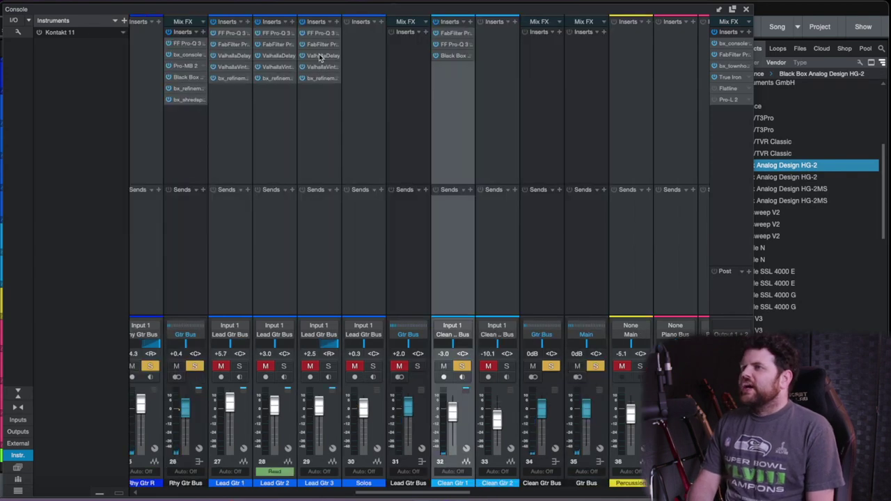
pyautogui.click(452, 79)
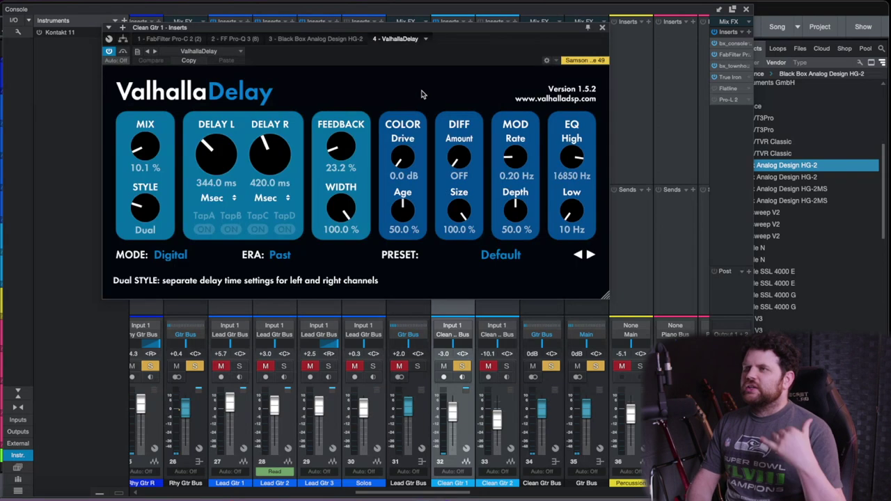
pyautogui.moveTo(148, 218); pyautogui.dragTo(148, 241)
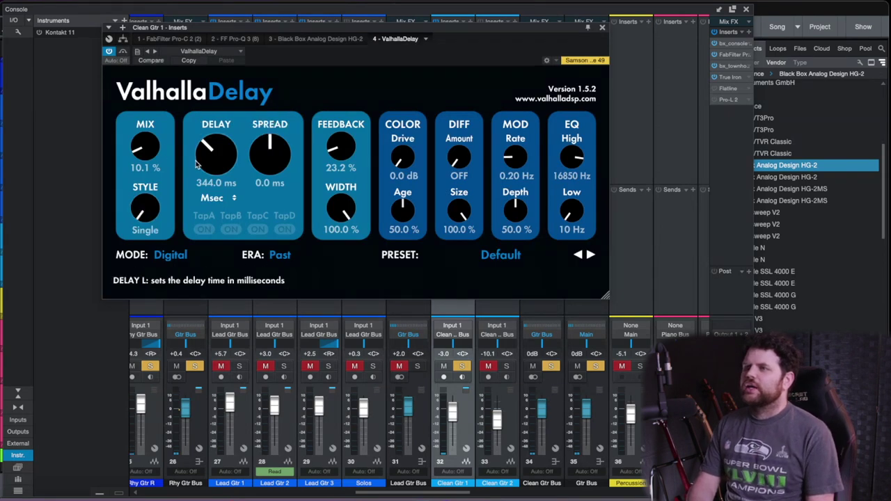
pyautogui.click(211, 199)
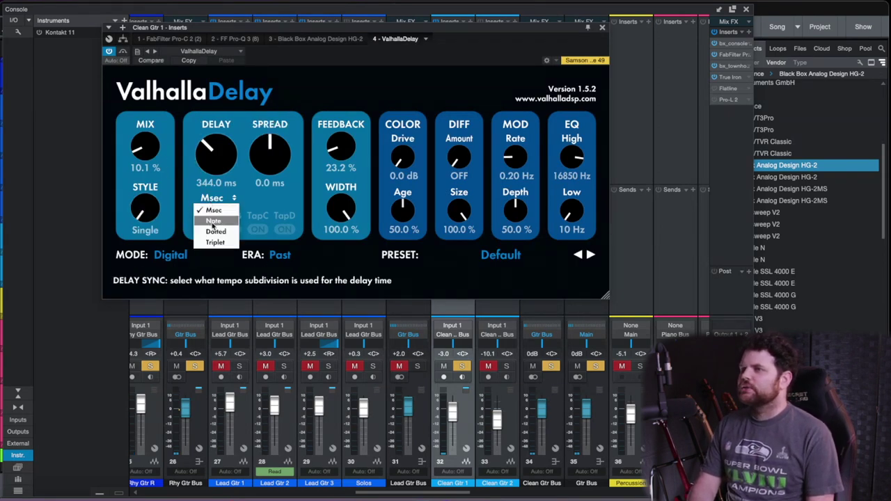
pyautogui.click(213, 222)
pyautogui.click(602, 27)
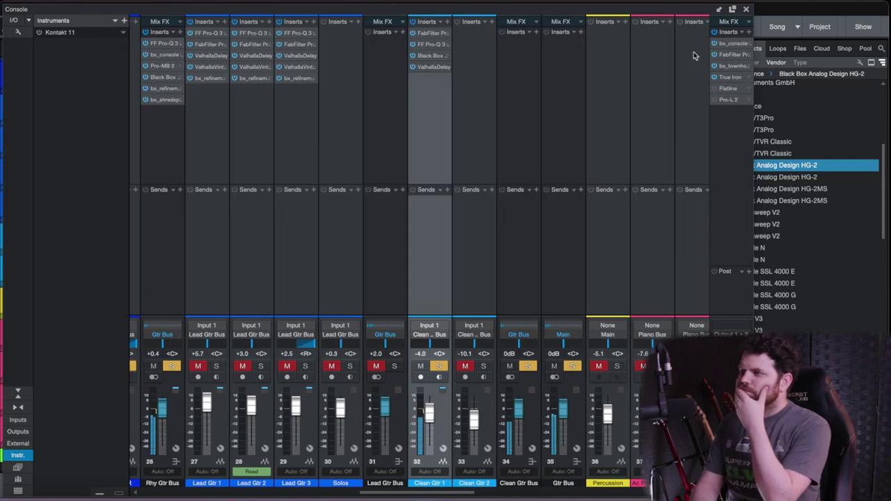
# Solo the Lead Gtr Bus and mute the Solos track
pyautogui.click(395, 366)
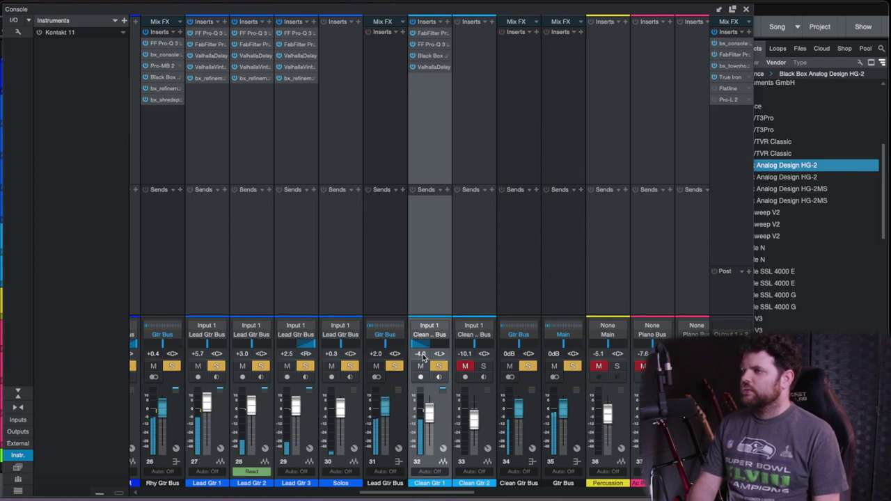
pyautogui.hscroll(2, 437, 275)
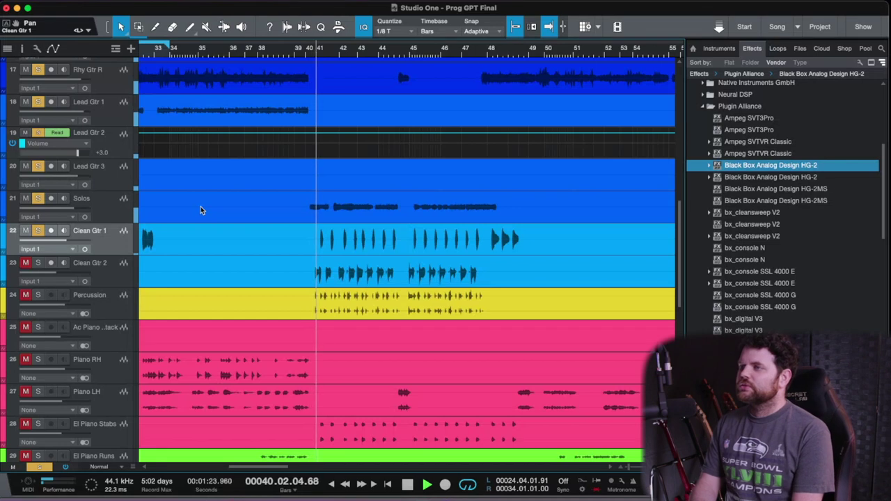
pyautogui.click(25, 199)
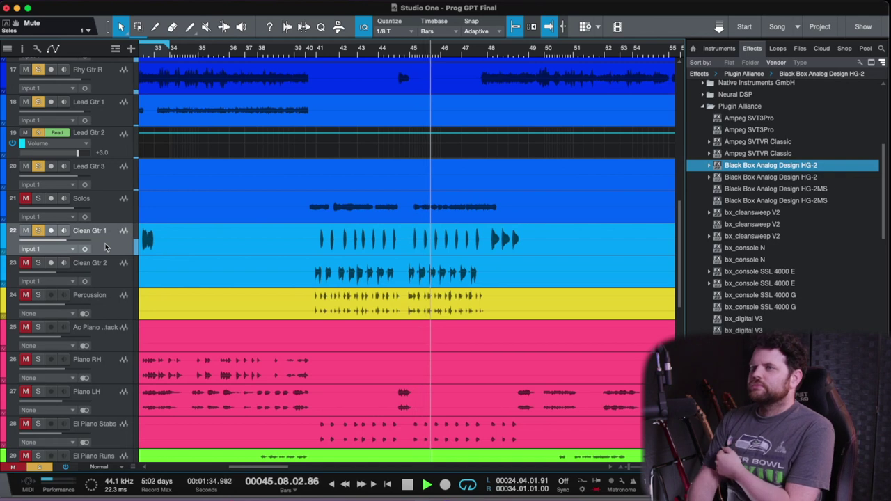
# Show volume automation on Clean Gtr 1 and add points on both sides of the section starting near bar 40
pyautogui.rightClick(104, 247)
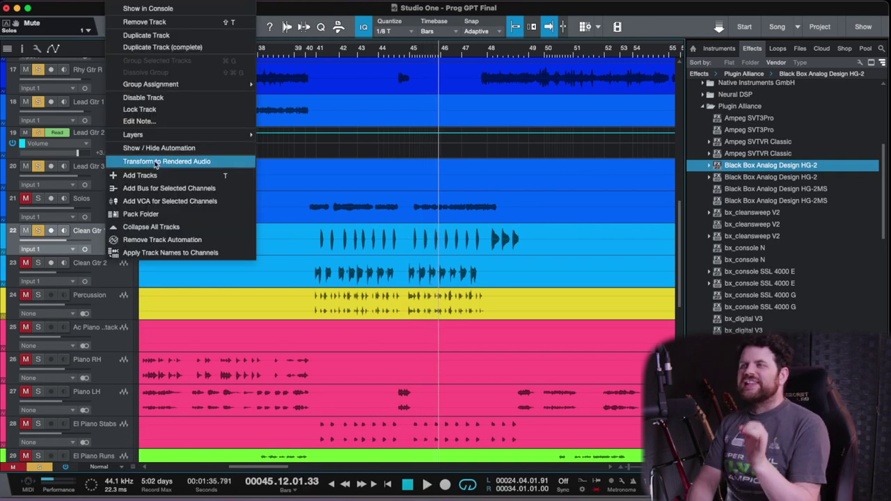
pyautogui.click(186, 146)
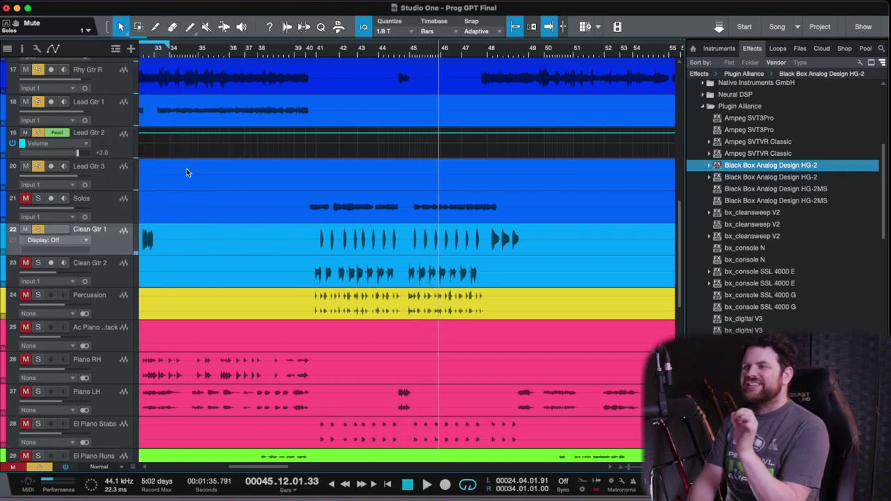
pyautogui.click(86, 242)
pyautogui.click(87, 259)
pyautogui.scroll(-3, 271, 235)
pyautogui.click(274, 233)
pyautogui.scroll(-3, 275, 234)
pyautogui.click(365, 232)
# Add two pan automation points around the same Clean Gtr 1 section and pull the pan between them to the centre
pyautogui.click(87, 241)
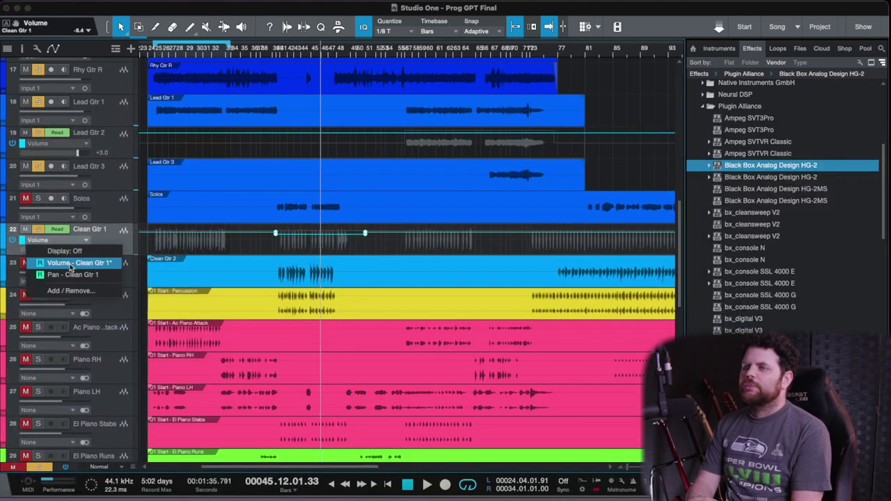
pyautogui.click(73, 274)
pyautogui.click(271, 227)
pyautogui.click(363, 231)
pyautogui.moveTo(324, 231); pyautogui.dragTo(324, 241)
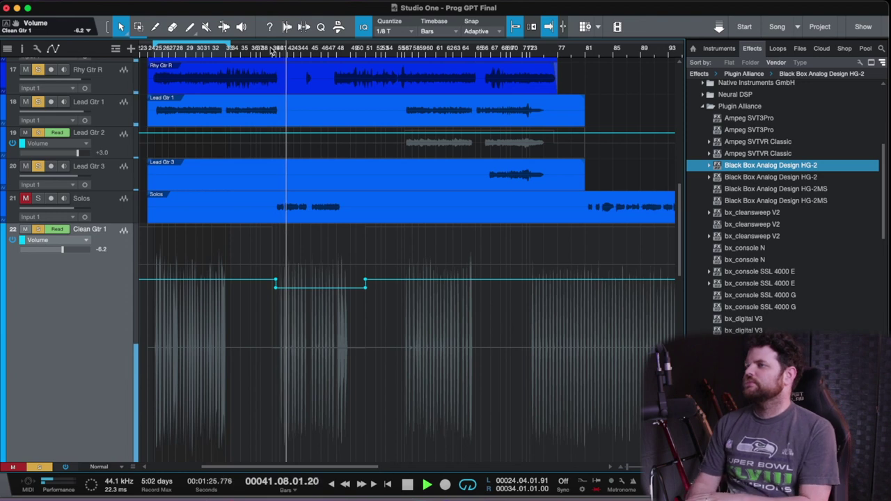
# Add two pan automation points around the final section of Clean Gtr 1 and pull the pan between them towards the centre
pyautogui.hscroll(2, 361, 229)
pyautogui.hscroll(6, 361, 229)
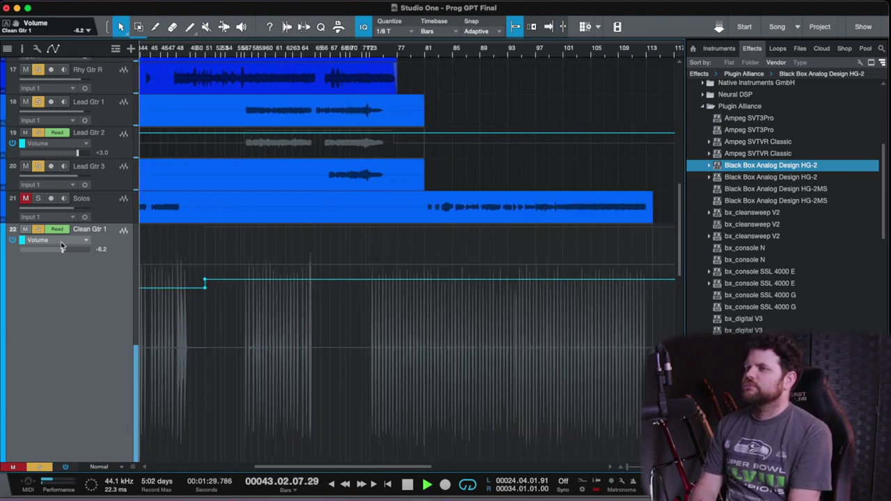
pyautogui.click(63, 241)
pyautogui.click(69, 273)
pyautogui.click(360, 229)
pyautogui.hscroll(3, 585, 244)
pyautogui.click(622, 227)
pyautogui.moveTo(551, 242); pyautogui.dragTo(544, 376)
pyautogui.press('F3')
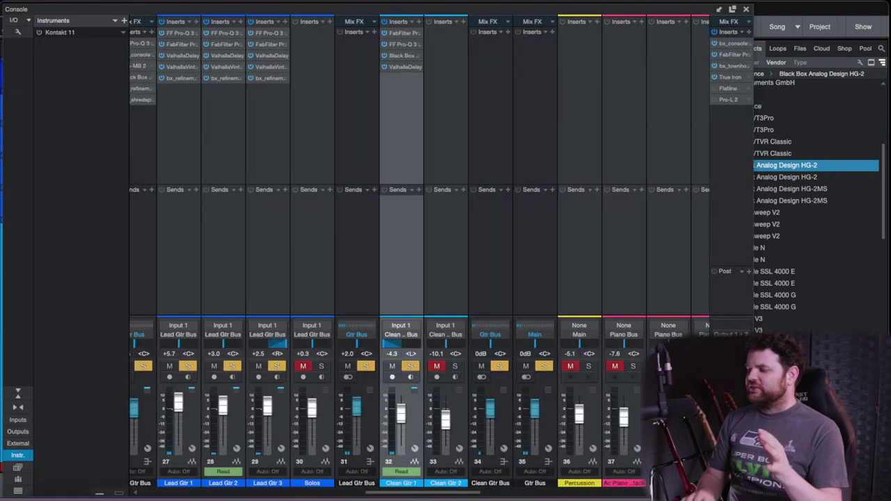
pyautogui.press('F3')
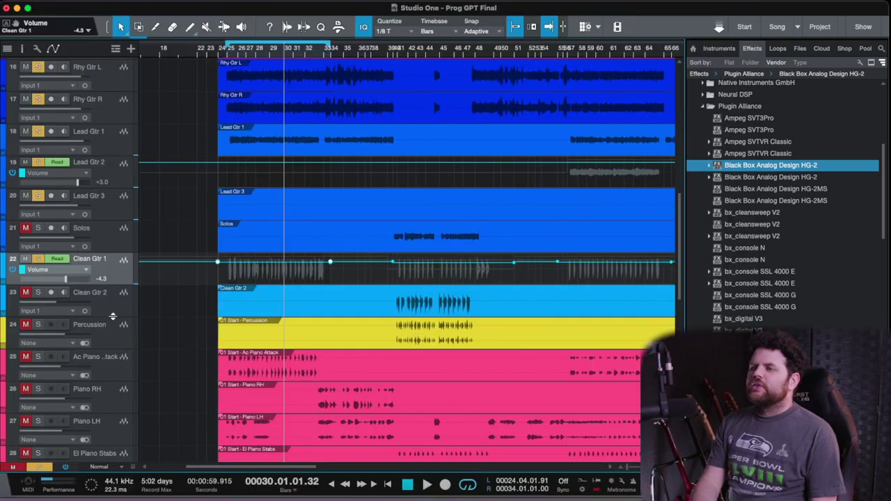
# Enlarge the Clean Gtr 2 track and copy the Black Box HG-2 effect into its inserts ahead of ValhallaDelay
pyautogui.moveTo(112, 325); pyautogui.dragTo(110, 392)
pyautogui.scroll(-3, 205, 349)
pyautogui.hscroll(1, 205, 349)
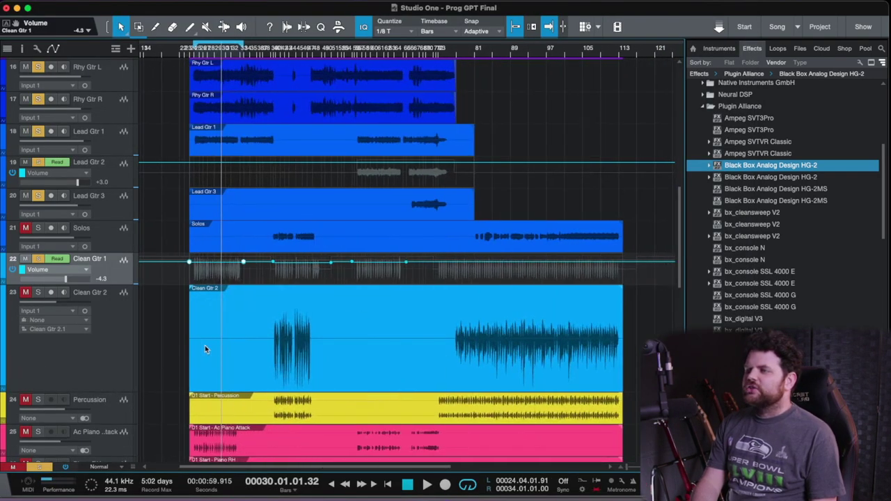
pyautogui.scroll(4, 303, 201)
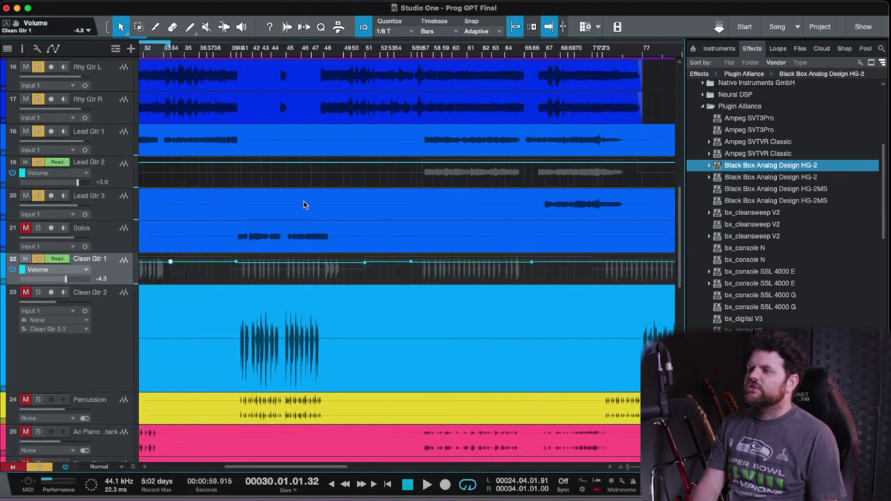
pyautogui.press('F3')
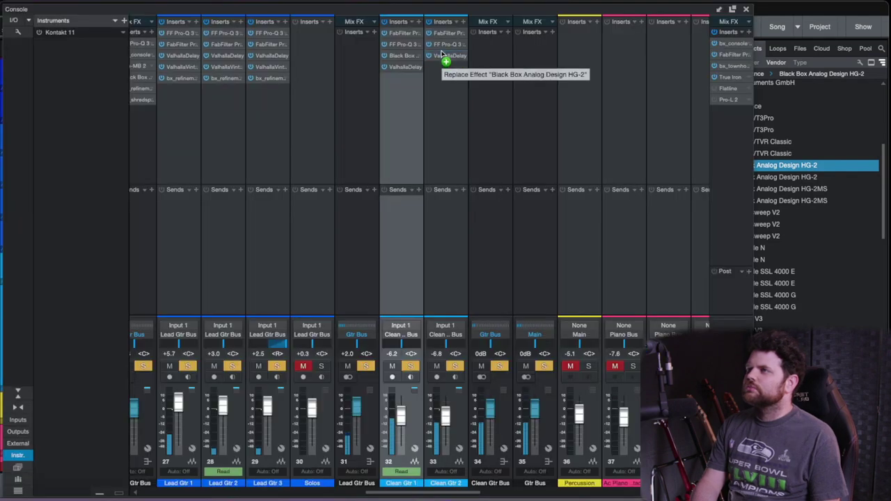
pyautogui.click(441, 55)
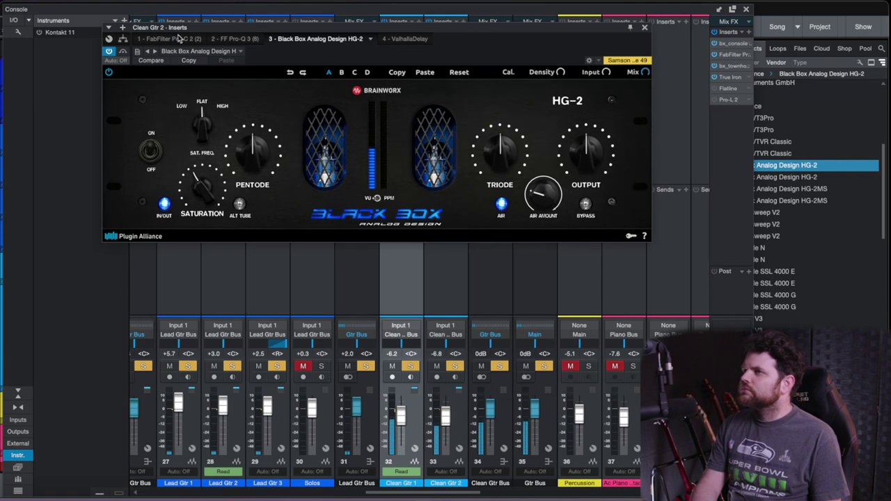
# Set the bell band near 1030 Hz to about +2.85 dB in Clean Gtr 2's Pro-Q 3, and insert Flair below its ValhallaDelay
pyautogui.click(234, 39)
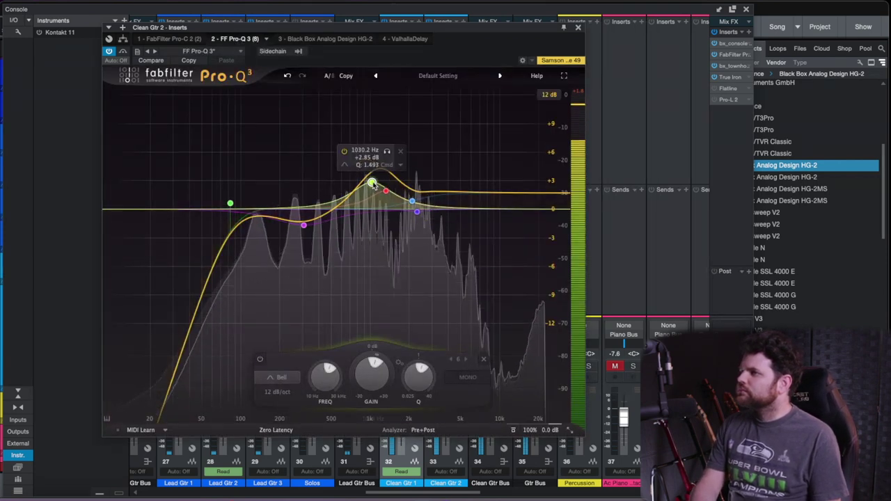
pyautogui.click(405, 39)
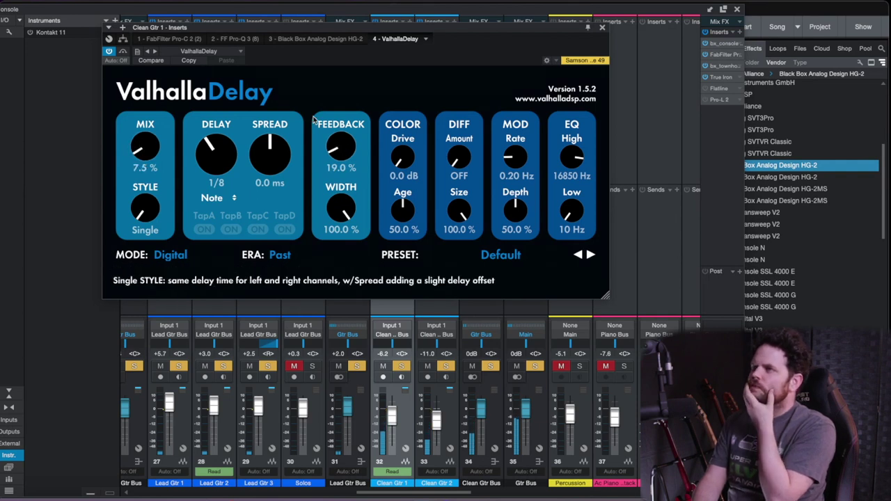
pyautogui.moveTo(516, 159); pyautogui.dragTo(518, 202)
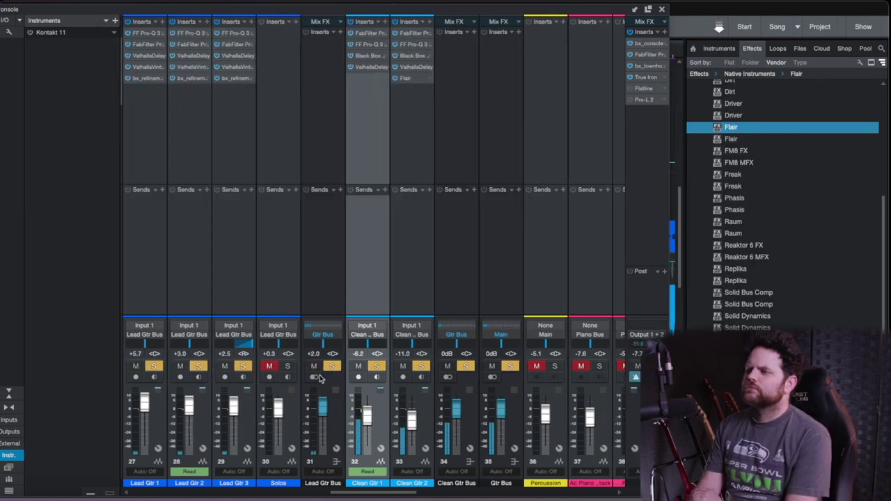
# Take the lead guitars out of solo and solo the rhythm guitar, bass and drum buses in the console
pyautogui.hscroll(-3, 440, 369)
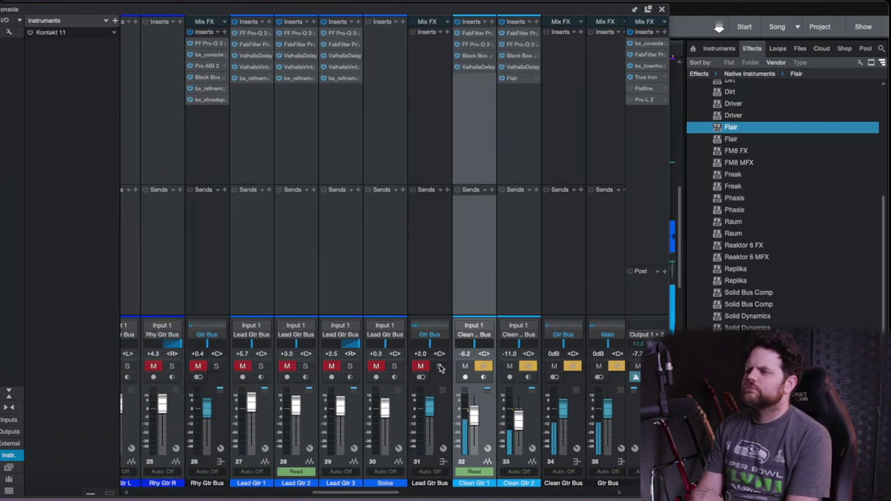
pyautogui.click(216, 367)
pyautogui.hscroll(-5, 230, 369)
pyautogui.click(296, 367)
pyautogui.hscroll(-3, 230, 372)
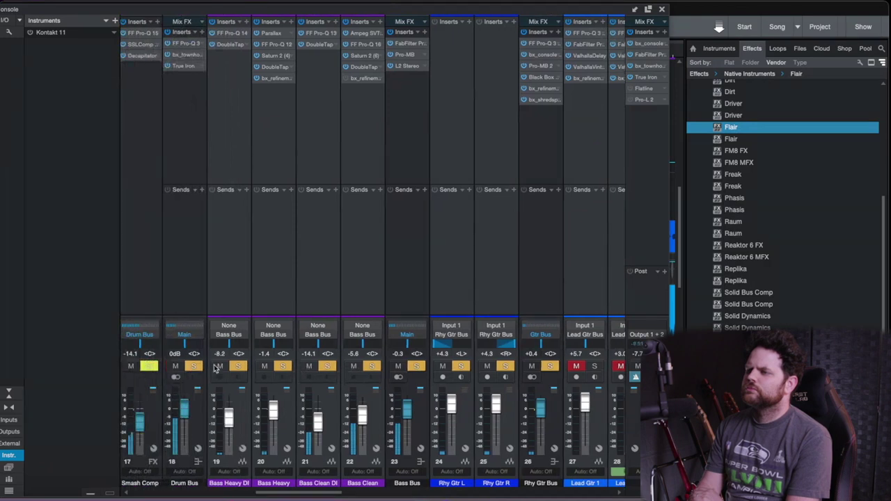
pyautogui.hscroll(5, 339, 255)
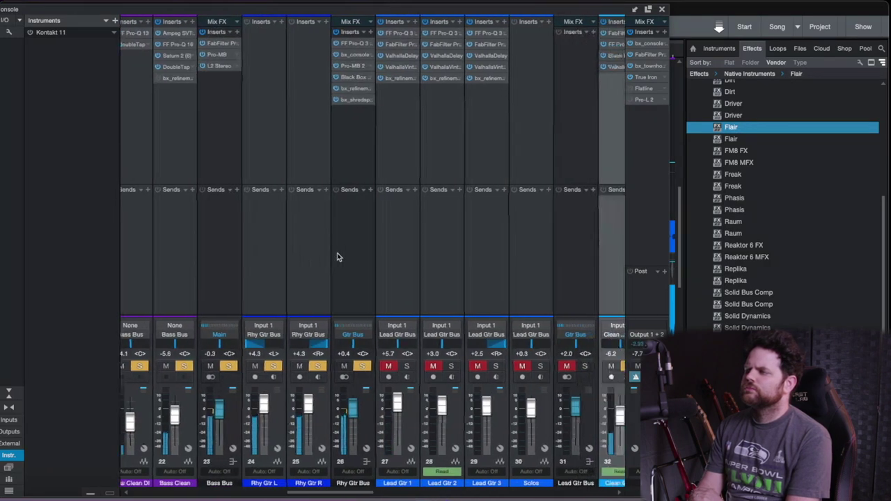
pyautogui.click(663, 10)
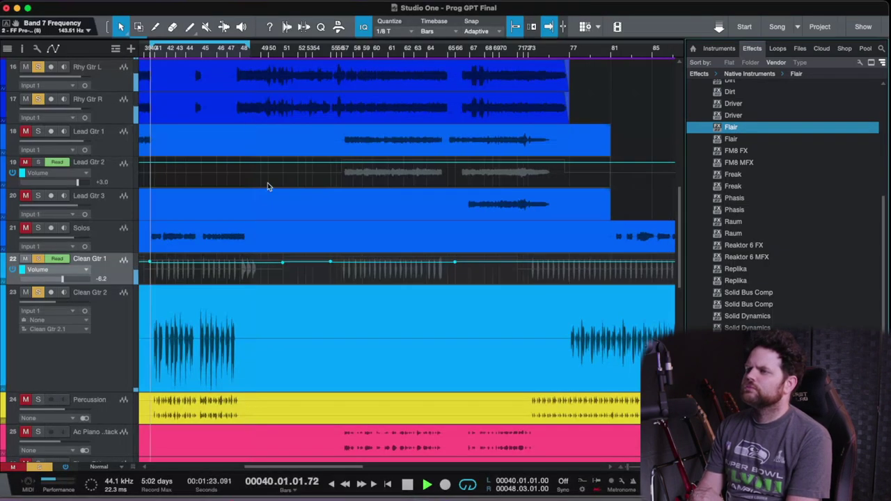
# Set Clean Gtr 2's volume to -11.0 dB and the mix of its Flair effect to 37.5%
pyautogui.press('w')
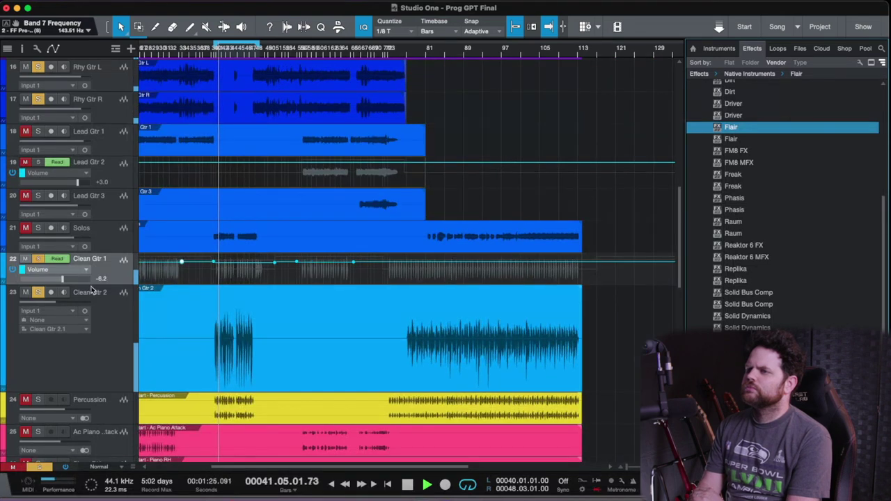
pyautogui.moveTo(50, 303); pyautogui.dragTo(52, 302)
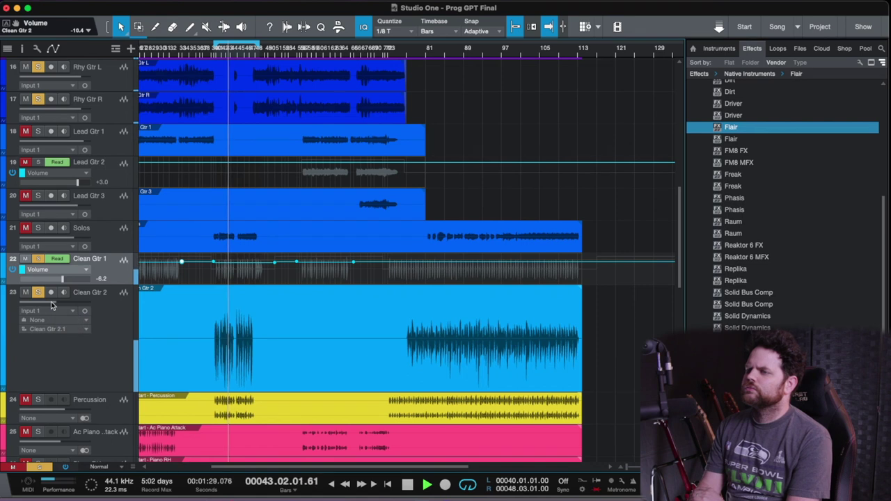
pyautogui.scroll(-2, 49, 306)
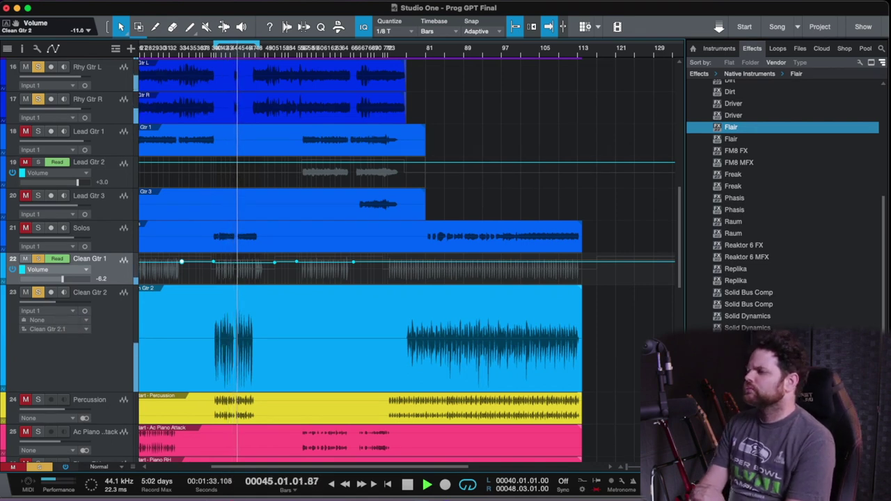
pyautogui.press('F3')
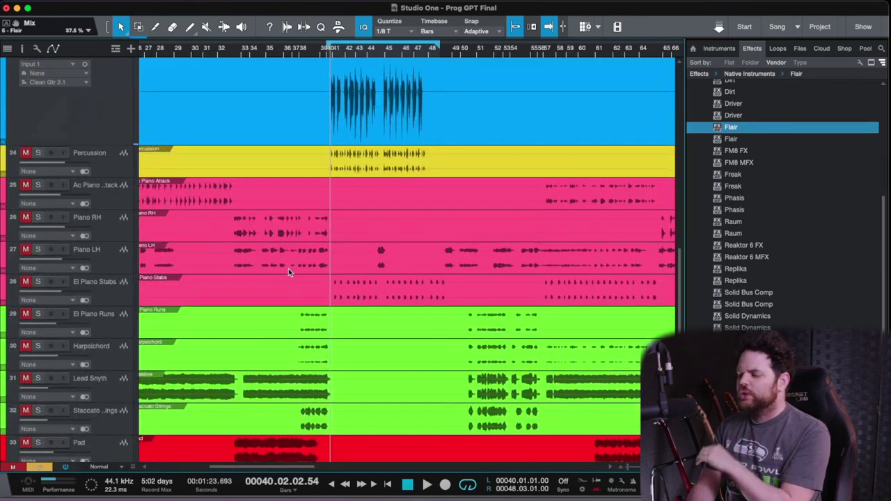
# Boost El Piano Stabs by about 1.6 dB at about 685 Hz with a bell band in its Pro-Q 3
pyautogui.scroll(-3, 368, 301)
pyautogui.hscroll(-3, 369, 302)
pyautogui.press('w')
pyautogui.press('w')
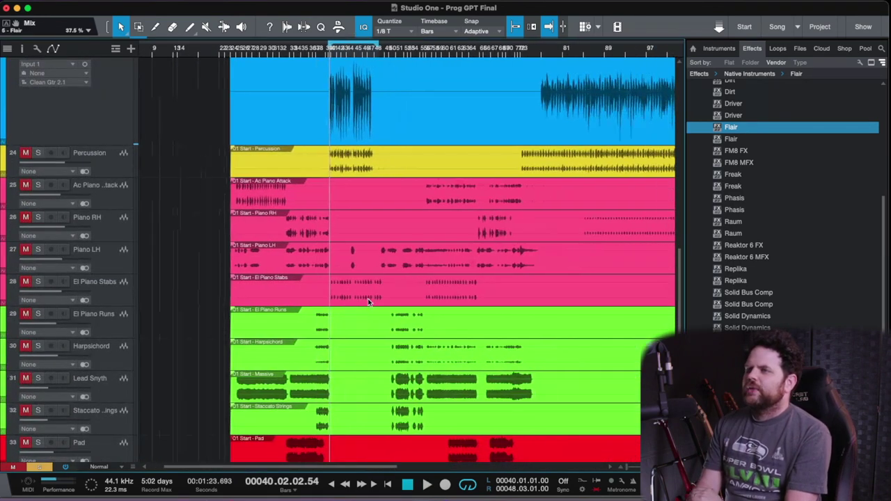
pyautogui.hscroll(1, 321, 199)
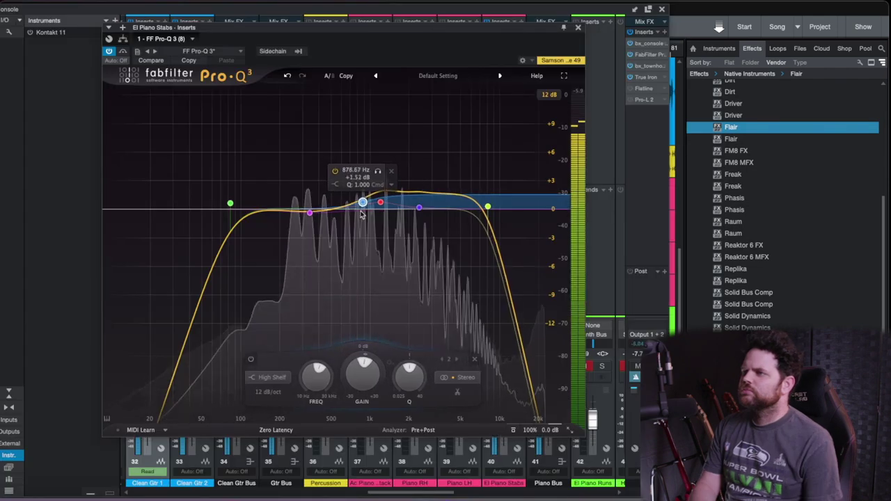
pyautogui.moveTo(363, 203)
pyautogui.mouseDown()
pyautogui.moveTo(299, 179)
pyautogui.moveTo(269, 183)
pyautogui.moveTo(318, 206)
pyautogui.moveTo(370, 204)
pyautogui.moveTo(334, 201)
pyautogui.moveTo(335, 179)
pyautogui.moveTo(374, 136)
pyautogui.moveTo(364, 202)
pyautogui.moveTo(380, 119)
pyautogui.moveTo(326, 125)
pyautogui.moveTo(399, 123)
pyautogui.moveTo(408, 133)
pyautogui.moveTo(438, 124)
pyautogui.moveTo(450, 132)
pyautogui.moveTo(355, 169)
pyautogui.moveTo(349, 195)
pyautogui.mouseUp()
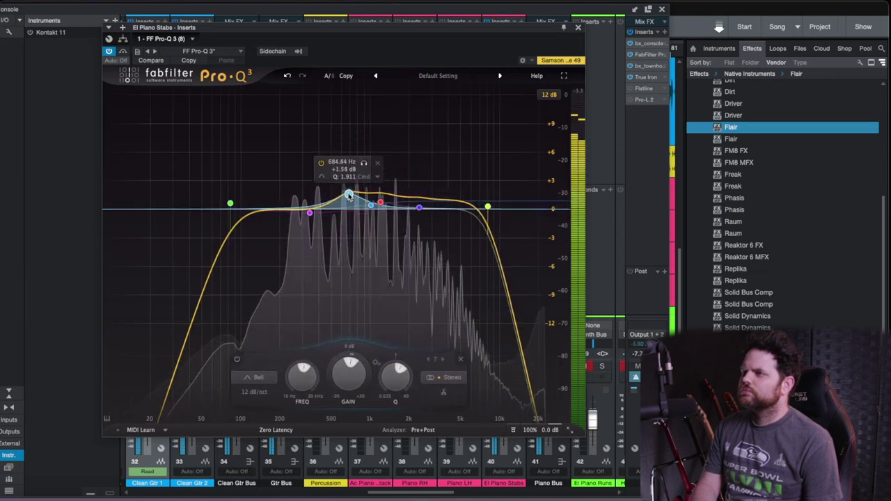
# Show the automation of El Piano Stabs and add pan points at about bars 56 and 66, around its second stab section
pyautogui.rightClick(99, 276)
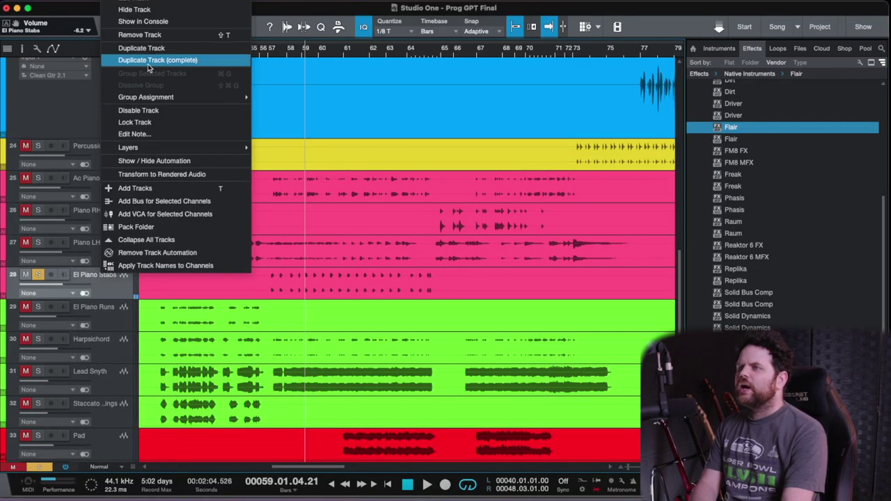
pyautogui.click(146, 161)
pyautogui.click(267, 284)
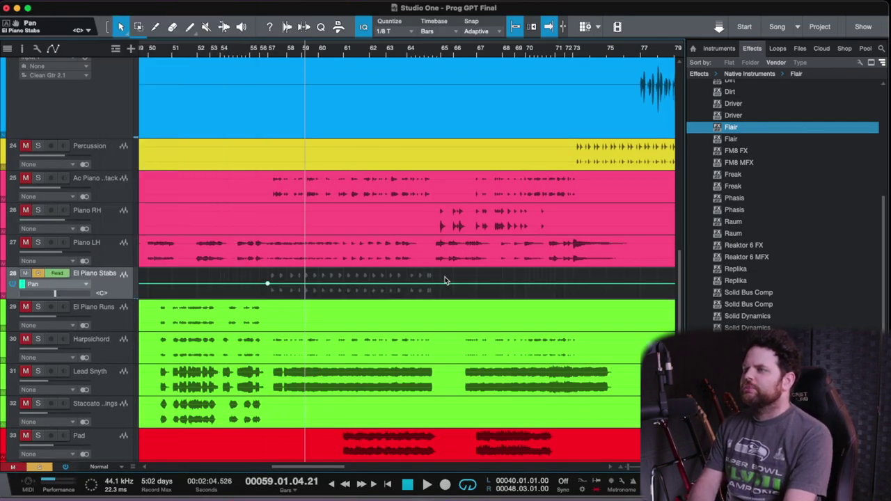
pyautogui.click(453, 284)
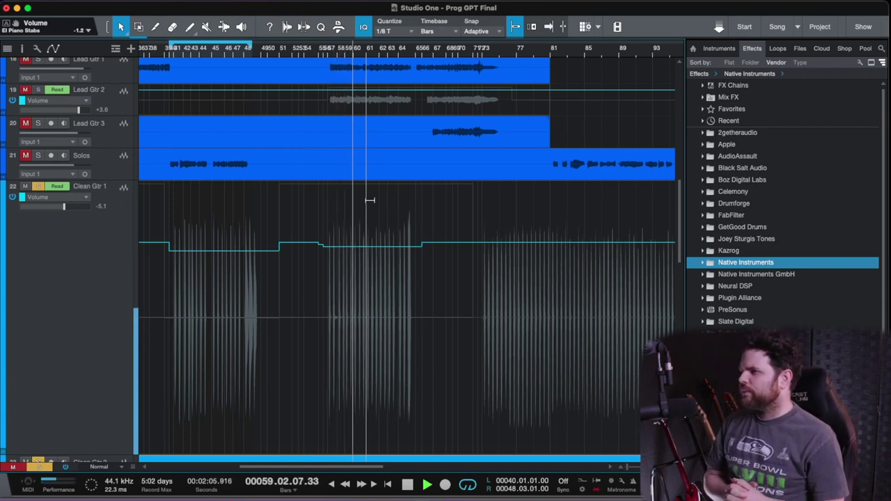
# Reset the track heights to Normal and insert FabFilter Saturn 2 below the Pro-Q 3 on El Piano Stabs
pyautogui.click(99, 467)
pyautogui.click(111, 421)
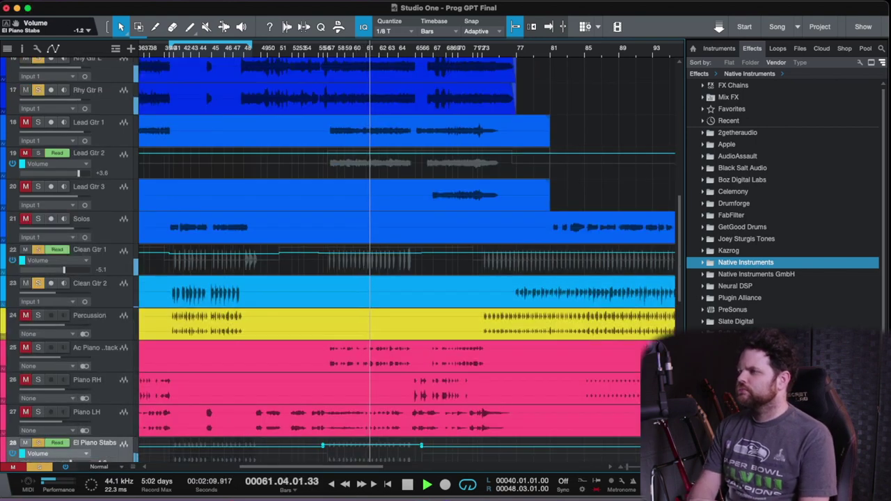
pyautogui.press('F3')
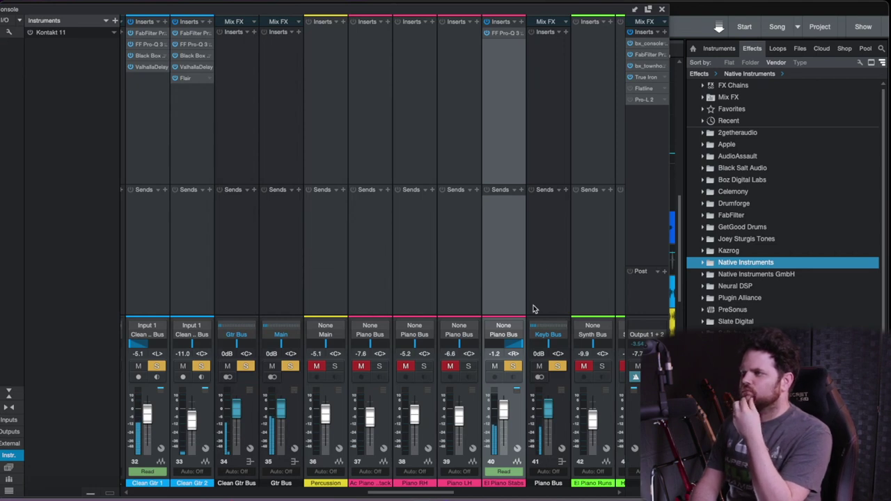
pyautogui.click(732, 215)
pyautogui.scroll(-15, 738, 258)
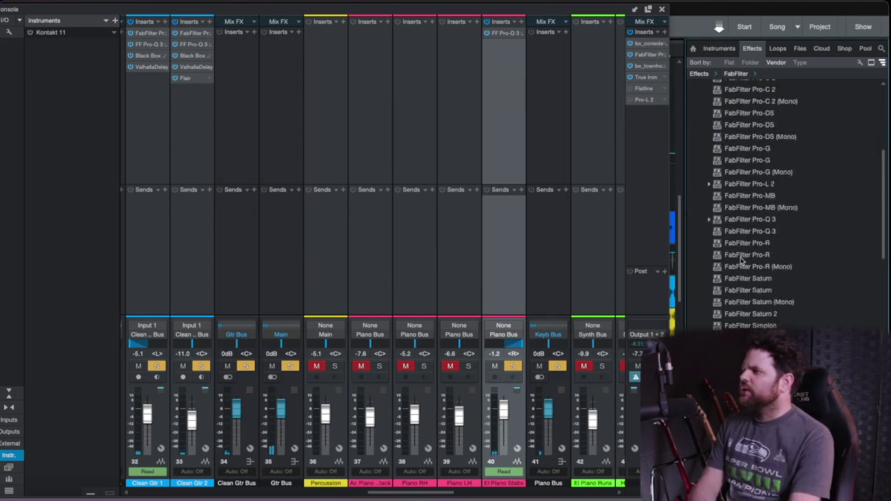
pyautogui.moveTo(736, 298); pyautogui.dragTo(508, 93)
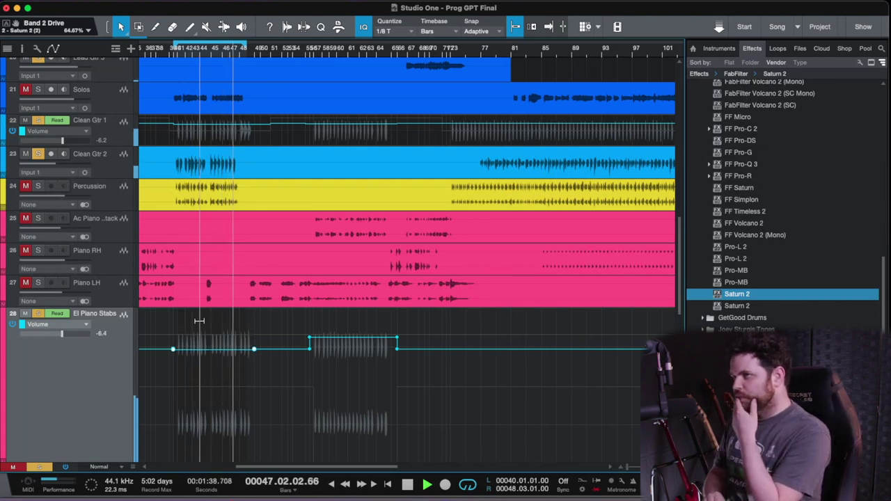
# Stop playback, show Ac Piano Attack's pan automation and add points at bars 24 and 33 around its first section
pyautogui.scroll(-6, 238, 230)
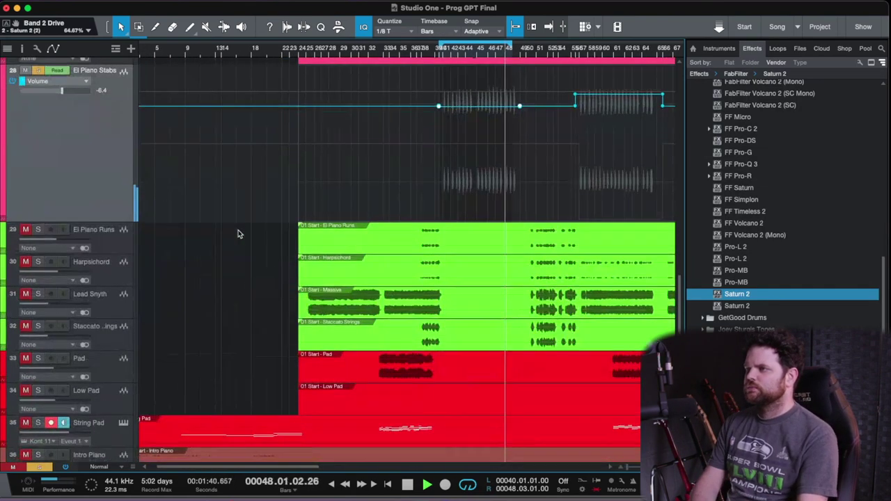
pyautogui.hscroll(3, 281, 230)
pyautogui.press('space')
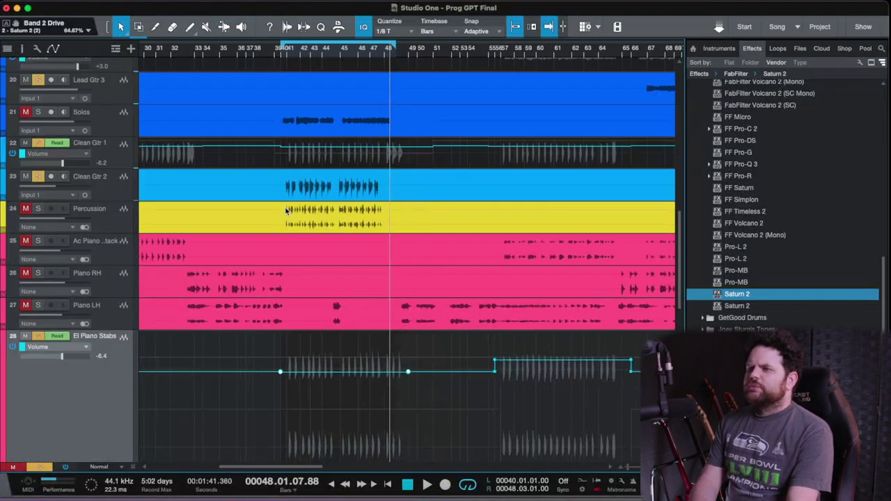
pyautogui.scroll(-3, 286, 211)
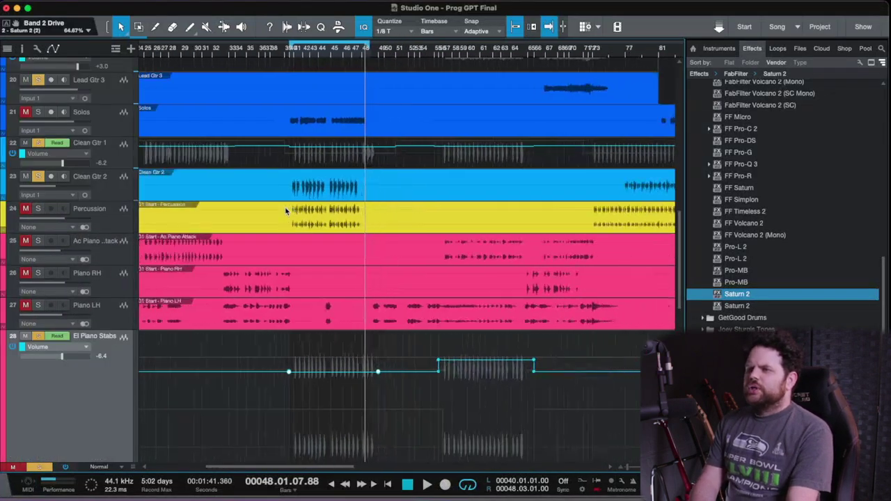
pyautogui.hscroll(-3, 286, 211)
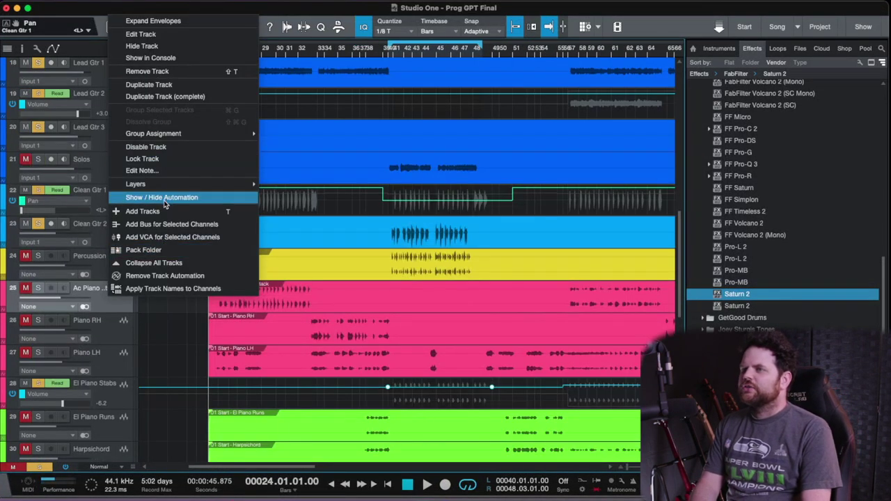
pyautogui.click(153, 201)
pyautogui.click(43, 299)
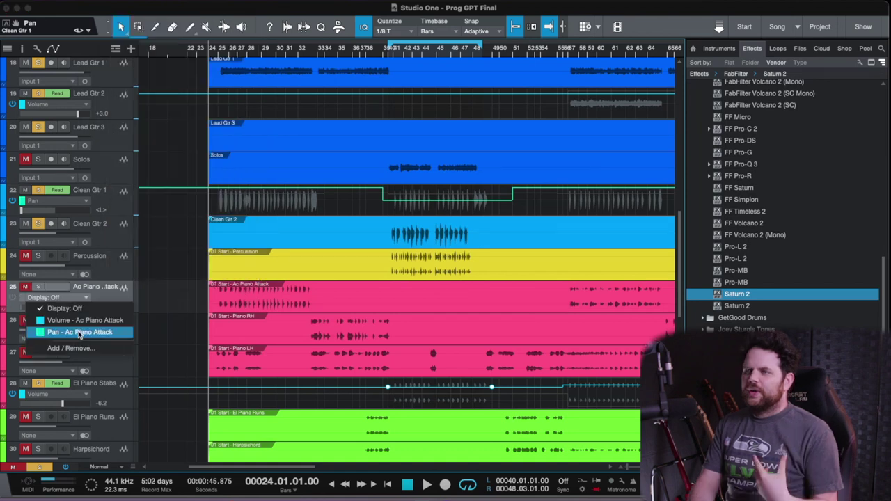
pyautogui.click(80, 333)
pyautogui.click(208, 297)
pyautogui.click(317, 298)
# Copy the Pro-Q 3 from El Piano Stabs to Ac Piano Attack and solo Ac Piano Attack in the console
pyautogui.press('F3')
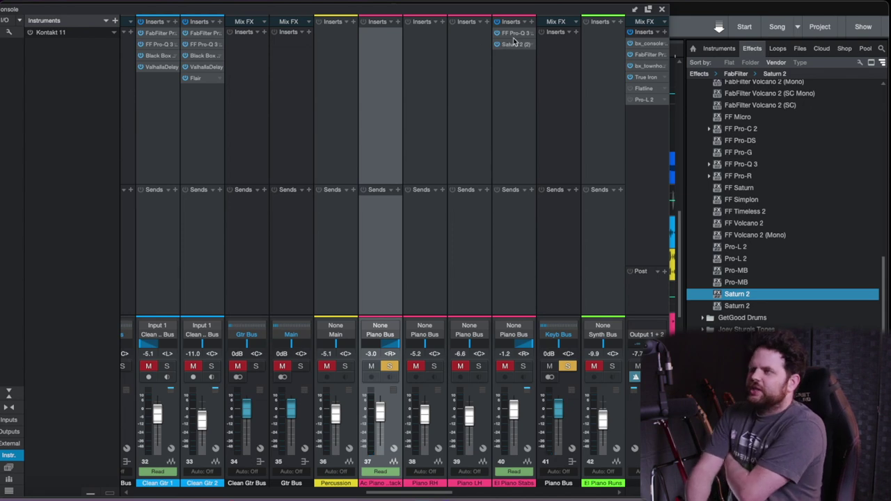
pyautogui.moveTo(511, 34); pyautogui.dragTo(387, 50)
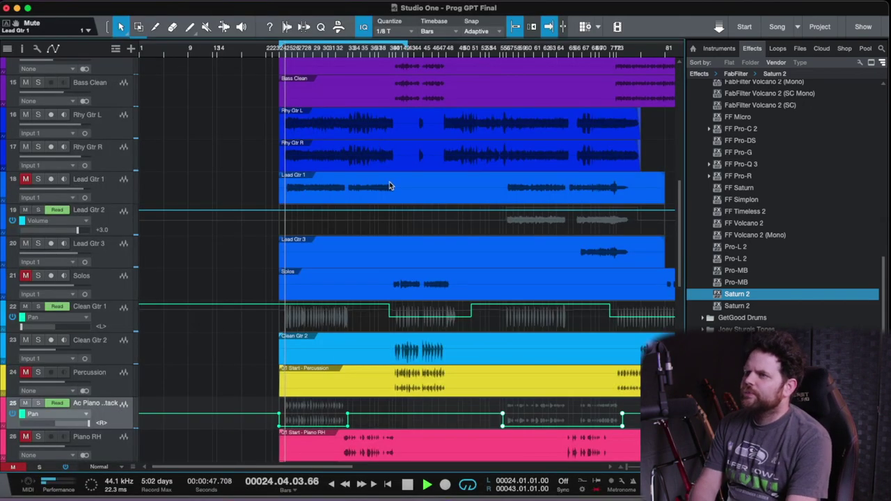
pyautogui.scroll(-3, 395, 184)
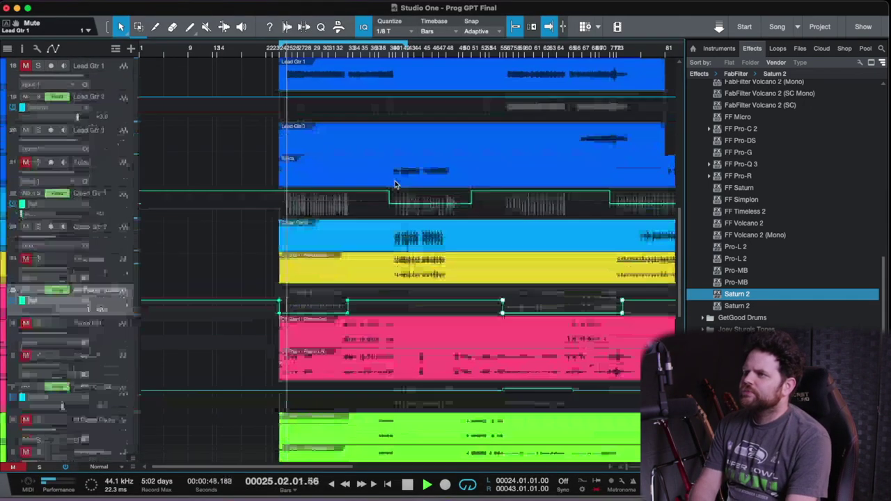
pyautogui.press('F3')
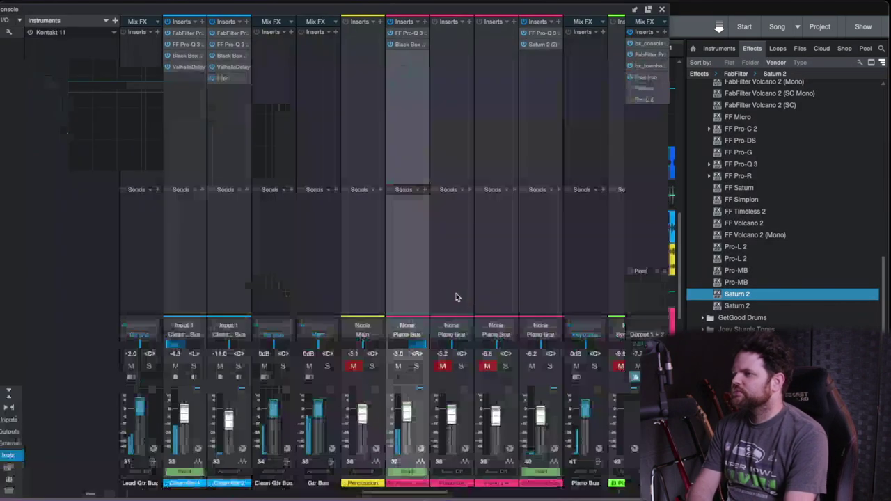
pyautogui.hscroll(1, 375, 282)
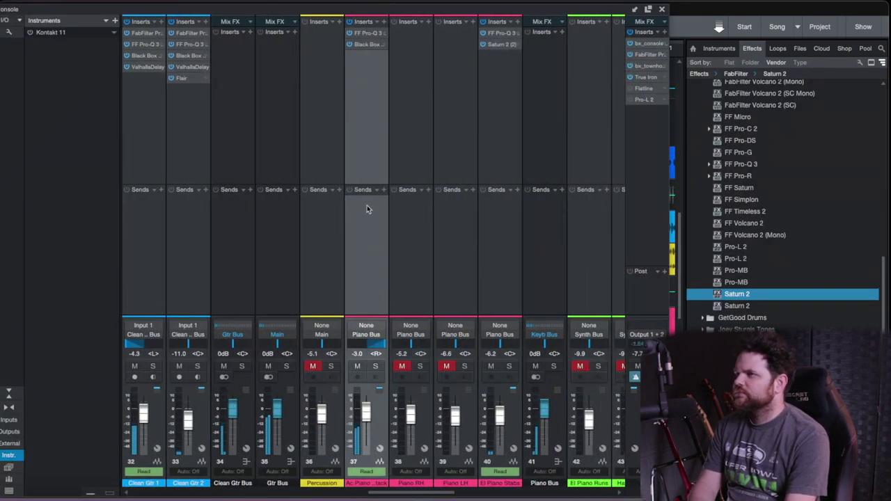
pyautogui.click(375, 366)
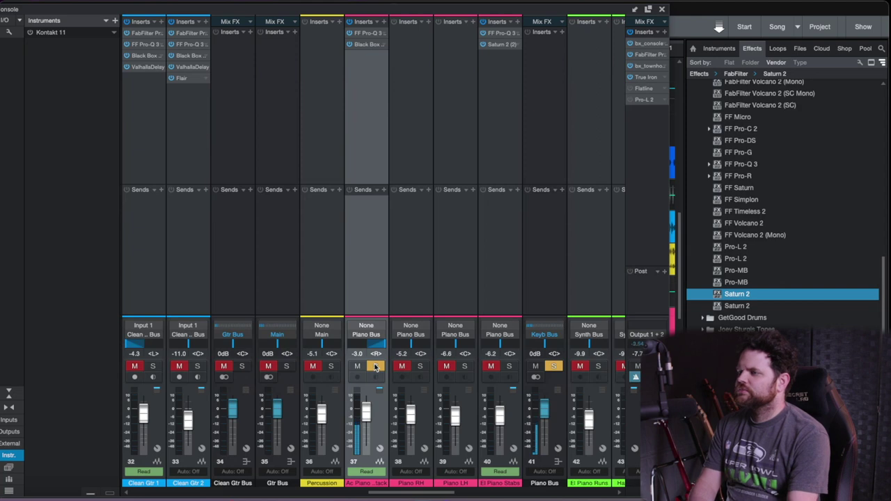
# In Ac Piano Attack's Pro-Q 3, move the 2390 Hz bell band to about 2725 Hz at +0.36 dB and lower its Q
pyautogui.click(385, 46)
pyautogui.click(394, 57)
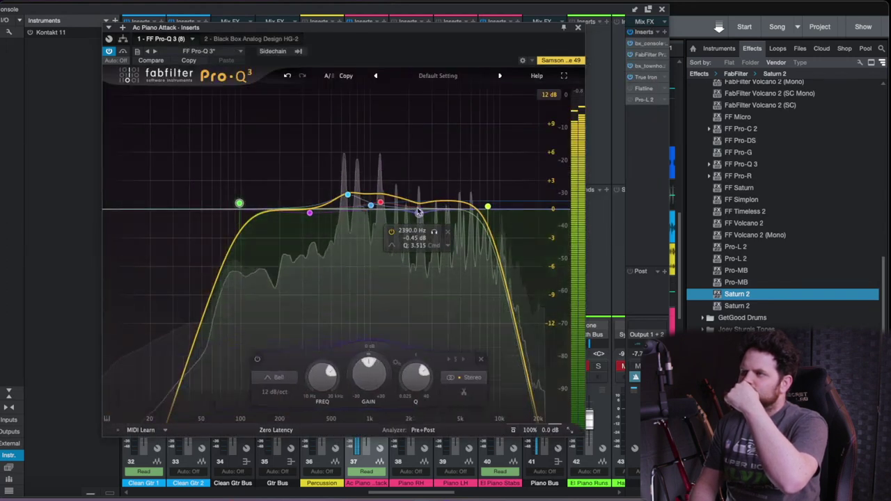
pyautogui.moveTo(419, 207)
pyautogui.mouseDown()
pyautogui.moveTo(440, 179)
pyautogui.moveTo(426, 206)
pyautogui.mouseUp()
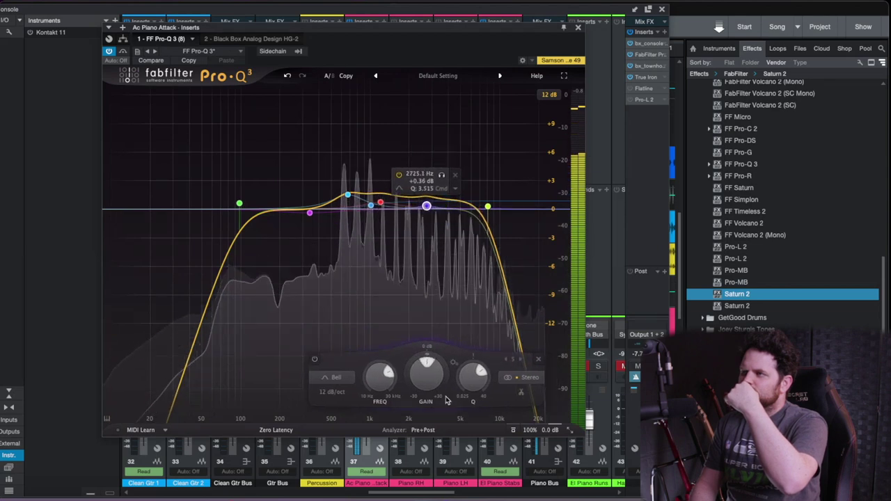
pyautogui.moveTo(468, 371); pyautogui.dragTo(468, 393)
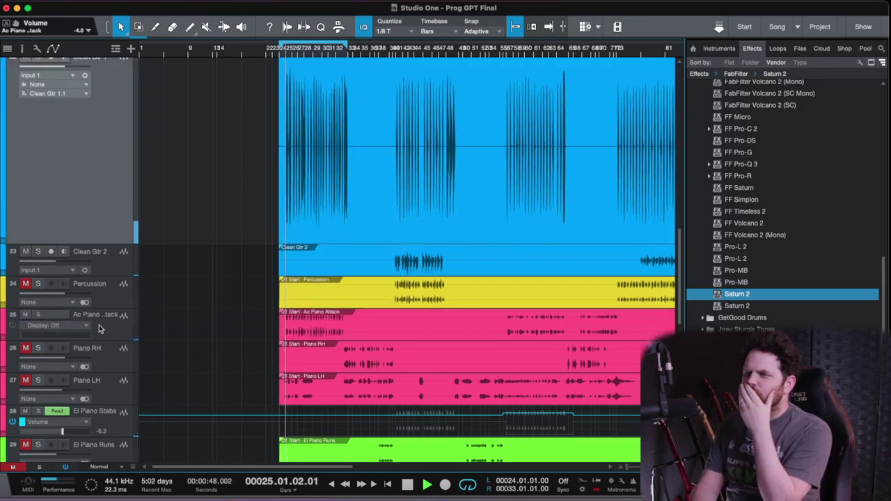
# Hide the automation of the Ac Piano Attack track and set its volume to -4.6 dB
pyautogui.click(99, 326)
pyautogui.rightClick(99, 326)
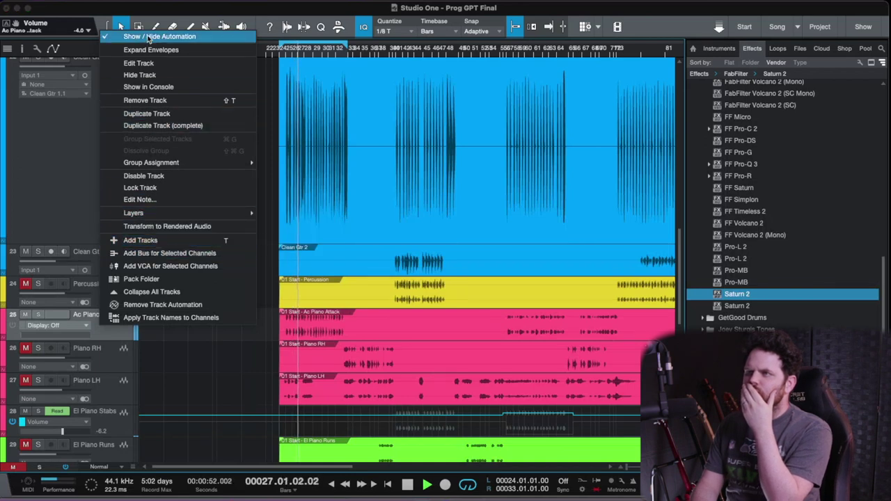
pyautogui.click(148, 37)
pyautogui.moveTo(63, 325)
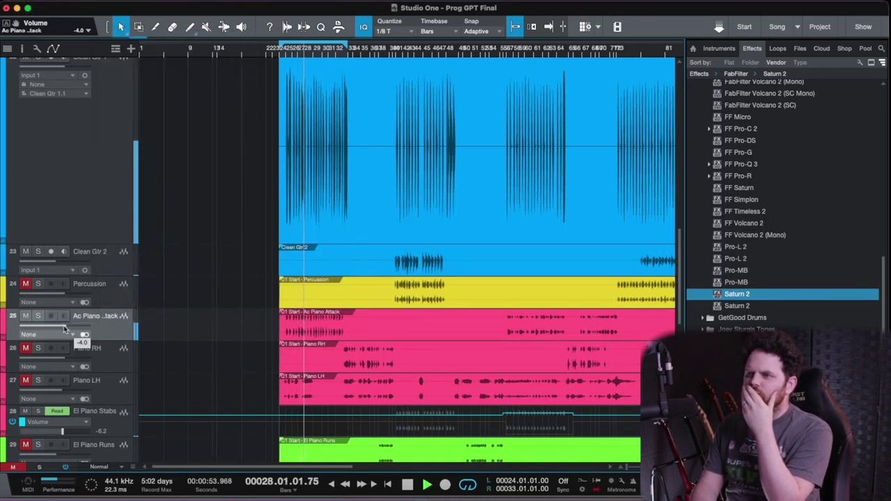
pyautogui.moveTo(64, 327); pyautogui.dragTo(62, 326)
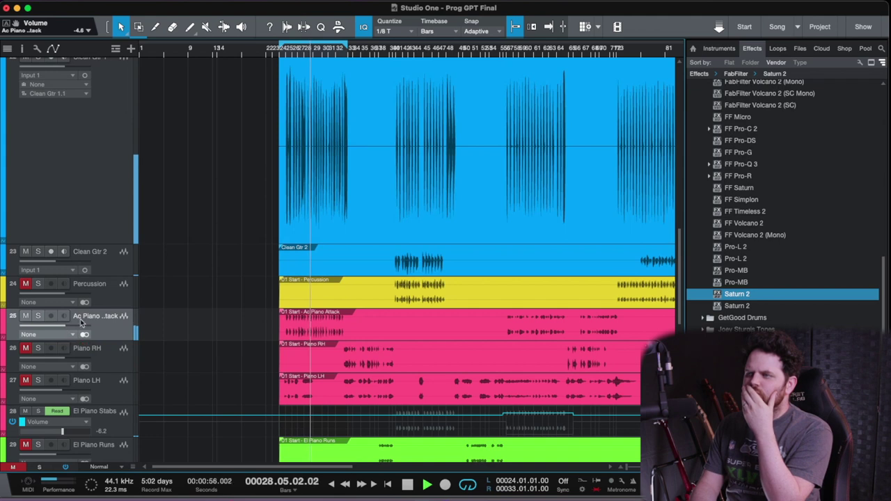
# Solo the Piano LH track in the arrangement and the Gtr Bus in the console
pyautogui.press('w')
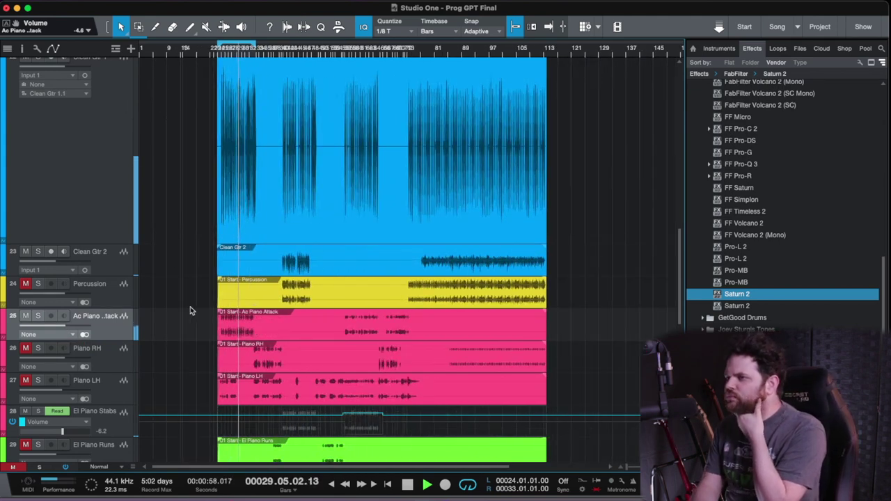
pyautogui.scroll(-2, 191, 311)
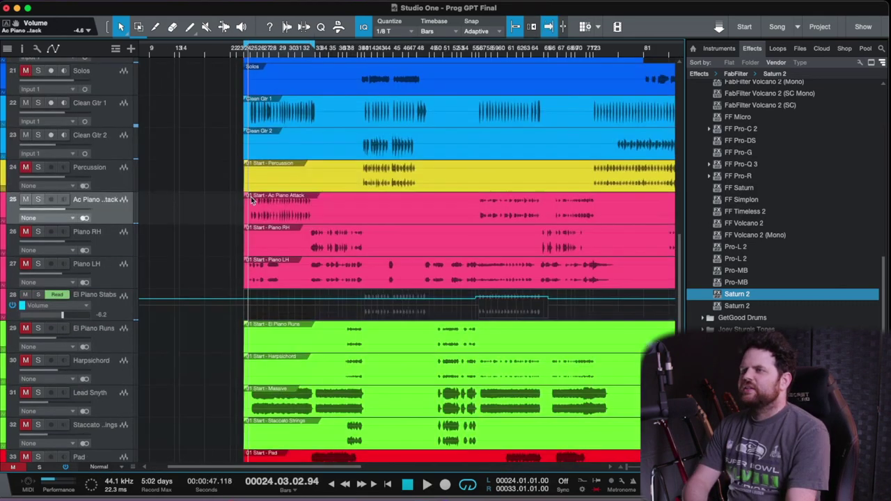
pyautogui.scroll(-2, 265, 254)
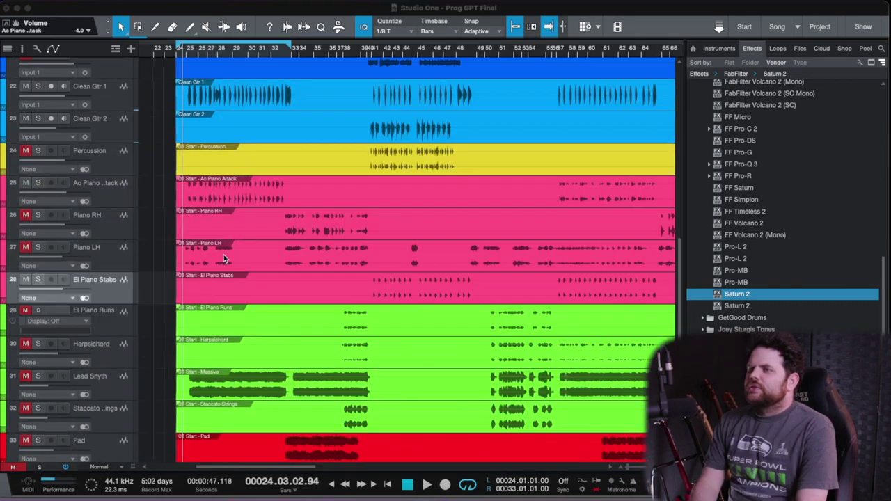
pyautogui.hscroll(-1, 225, 258)
pyautogui.scroll(-1, 225, 258)
pyautogui.click(38, 242)
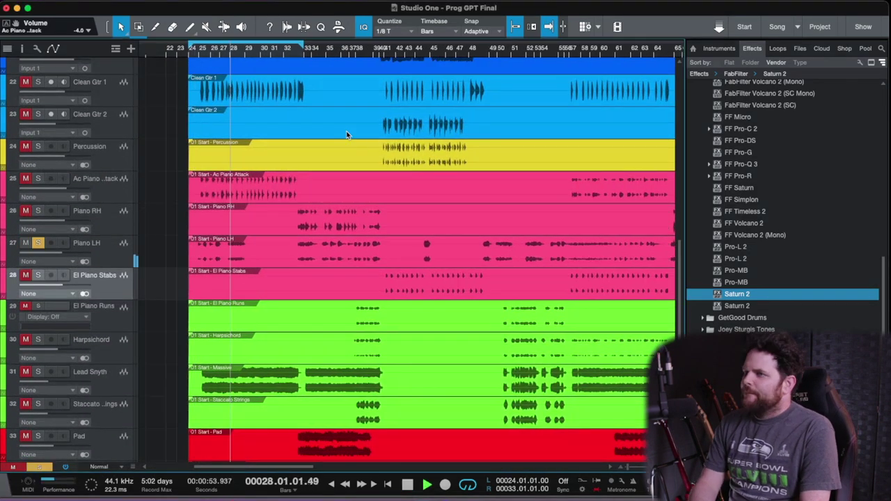
pyautogui.click(298, 54)
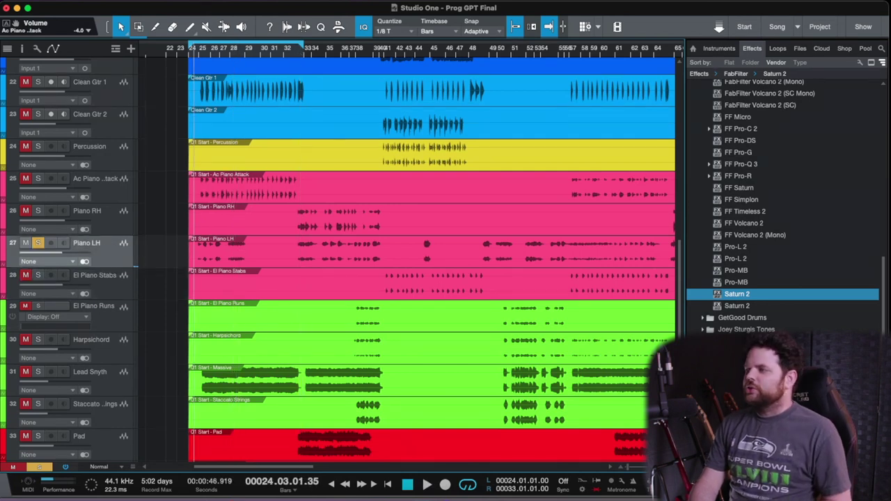
pyautogui.press('F3')
pyautogui.click(285, 367)
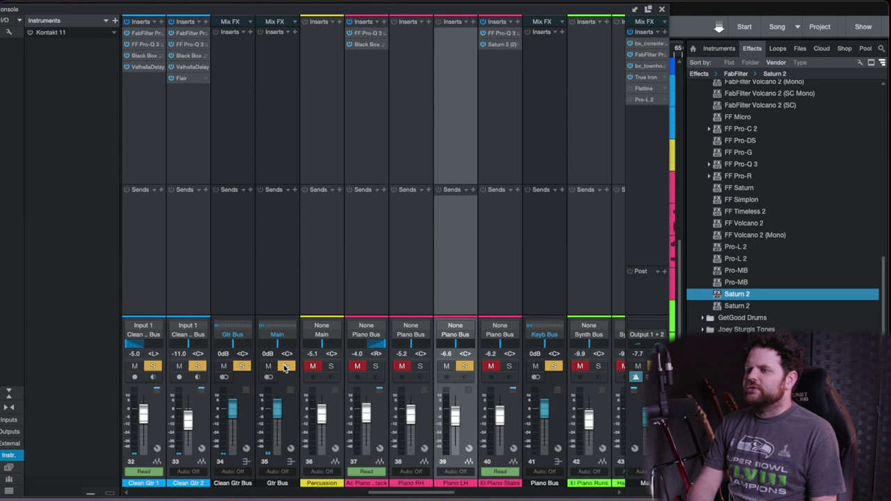
# In Piano LH's Pro-Q 3, raise the low cut to about 110 Hz and move the low-mid bell to about 290 Hz at -0.1 dB
pyautogui.hscroll(3, 380, 292)
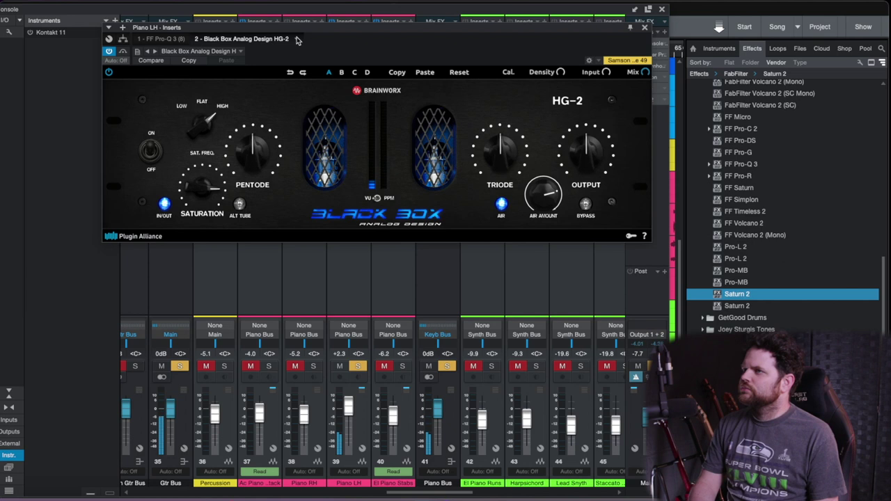
pyautogui.click(161, 39)
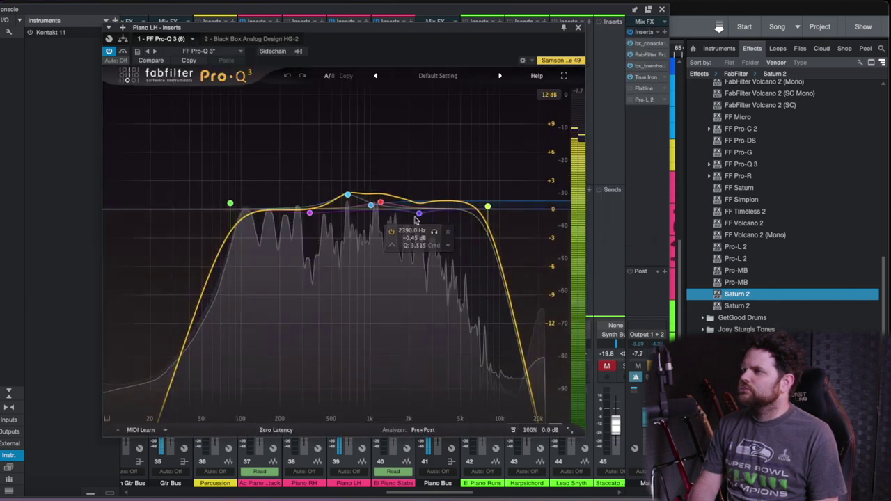
pyautogui.moveTo(230, 204); pyautogui.dragTo(246, 199)
pyautogui.moveTo(310, 213); pyautogui.dragTo(300, 211)
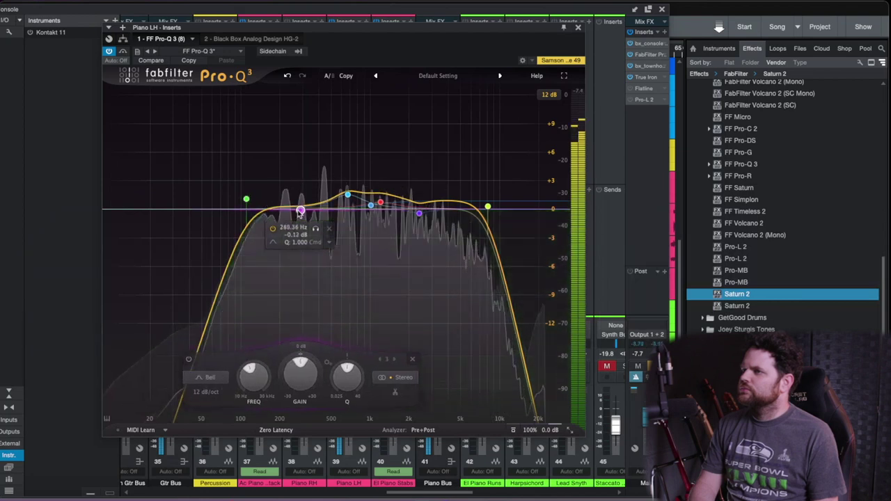
# Set the saturation frequency of Piano LH's Black Box HG-2 to Flat with Air off, and solo the Drum Bus
pyautogui.click(250, 39)
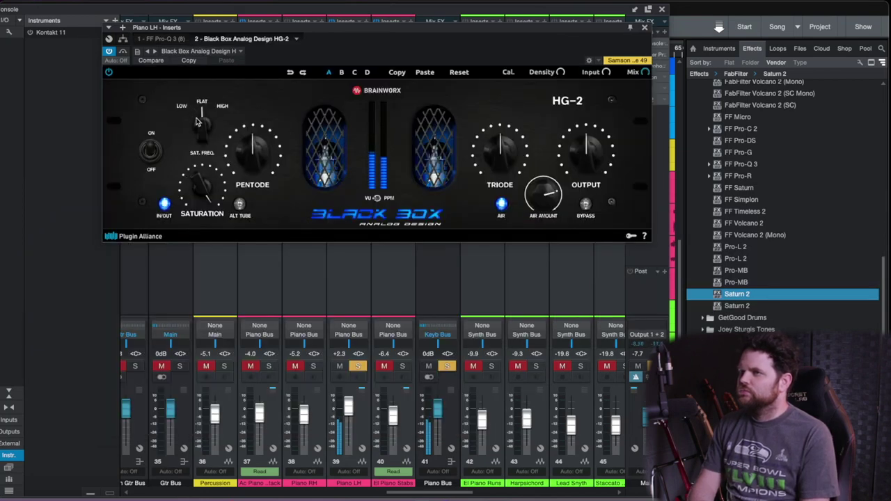
pyautogui.click(253, 368)
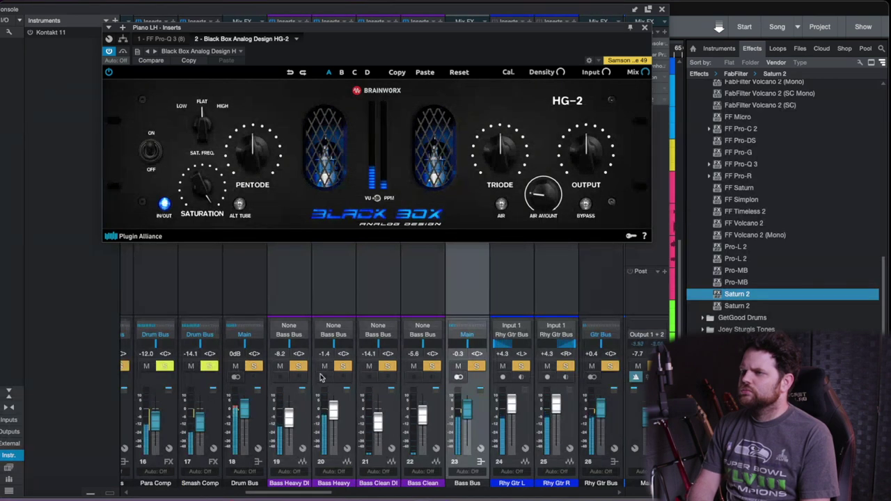
# Turn down the saturation in Piano LH's Black Box HG-2 and close the plug-in window
pyautogui.hscroll(10, 325, 377)
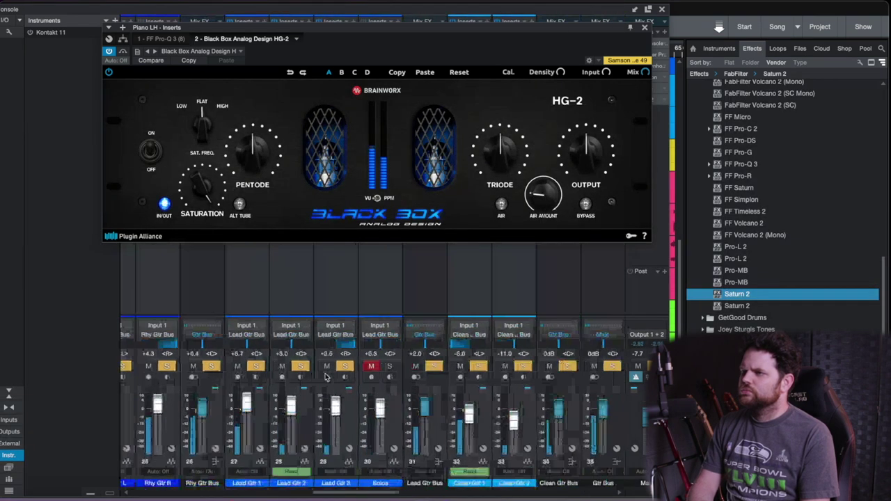
pyautogui.hscroll(4, 325, 376)
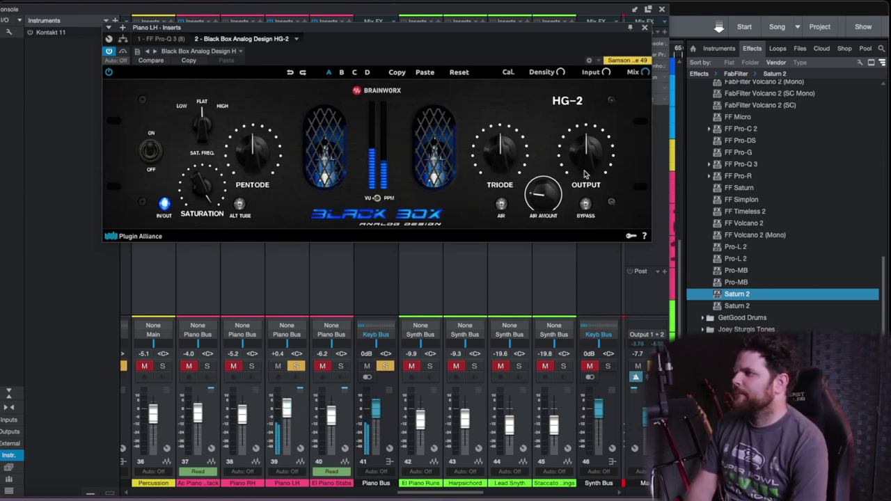
pyautogui.moveTo(209, 197)
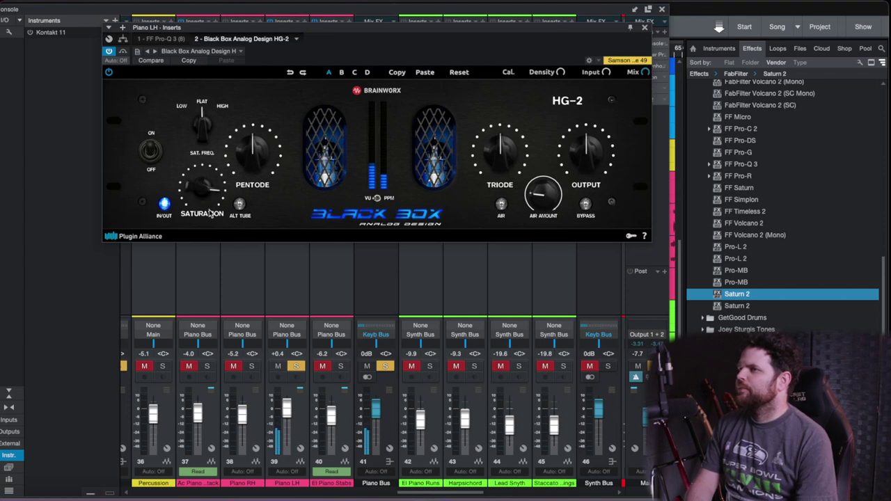
pyautogui.click(645, 27)
# Insert Joey Sturgis Tones' JST Clip on the Piano LH channel and lower the channel's volume to -5.3 dB
pyautogui.scroll(-2, 722, 223)
pyautogui.scroll(10, 723, 223)
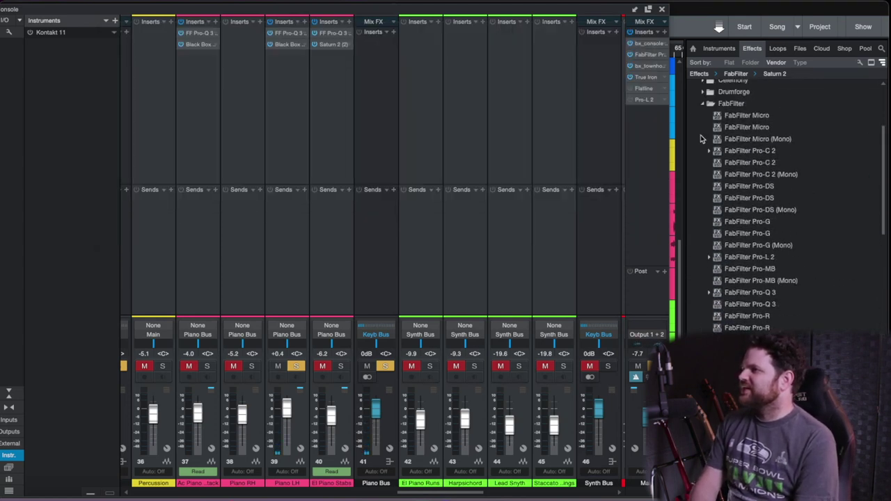
pyautogui.click(703, 103)
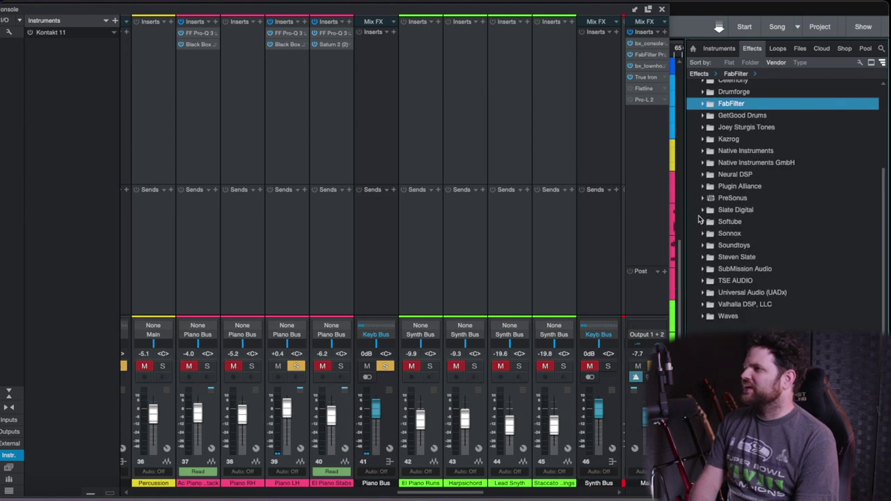
pyautogui.moveTo(737, 194); pyautogui.dragTo(286, 415)
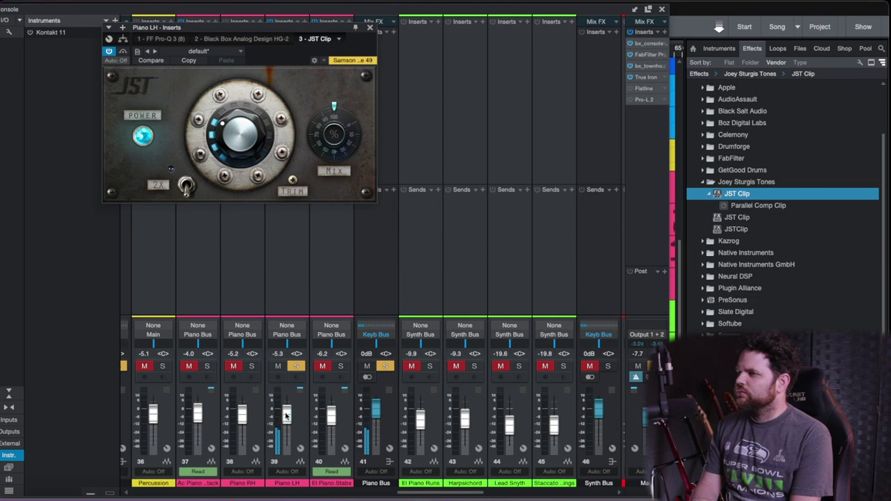
pyautogui.click(370, 27)
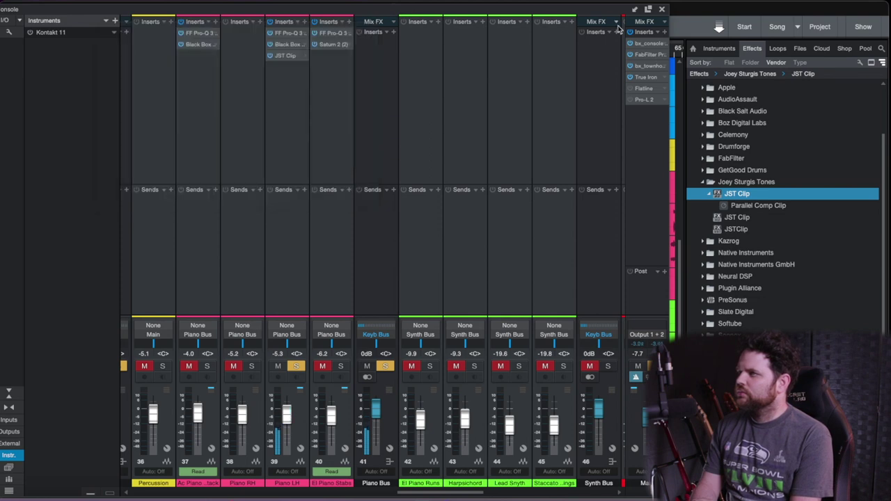
# Automate Piano LH's volume with small rises and dips up to about bar 78, and hide the track's automation
pyautogui.click(663, 10)
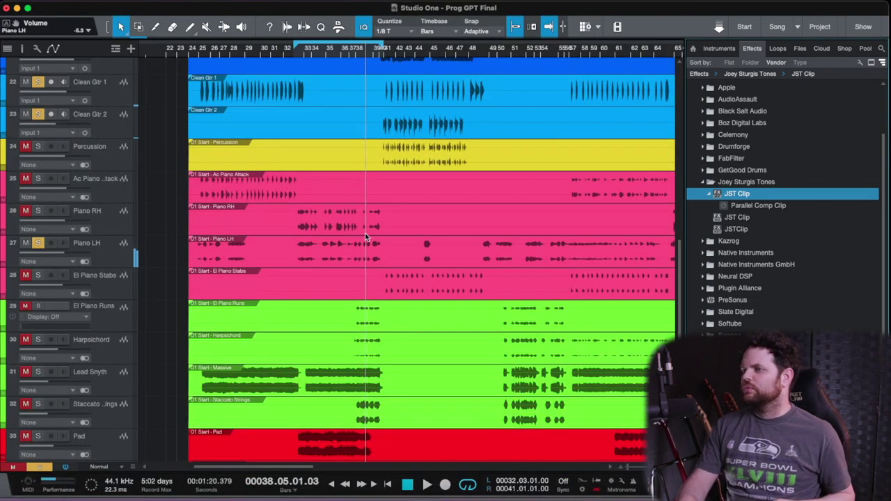
pyautogui.hscroll(5, 382, 259)
pyautogui.scroll(4, 382, 259)
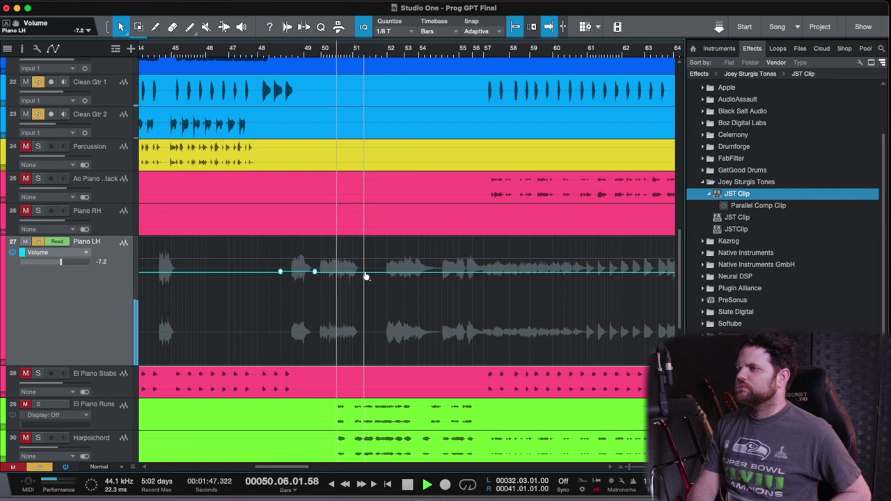
pyautogui.moveTo(346, 252); pyautogui.dragTo(346, 254)
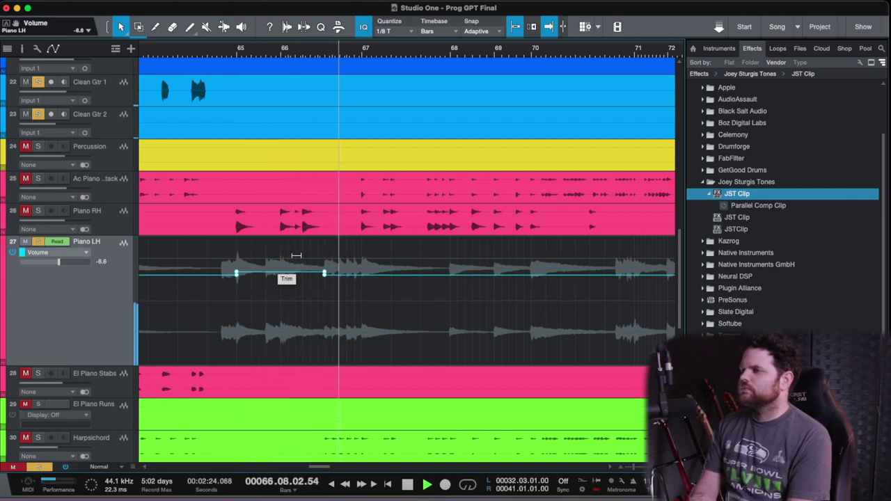
pyautogui.scroll(-3, 296, 256)
pyautogui.press('w')
pyautogui.press('w')
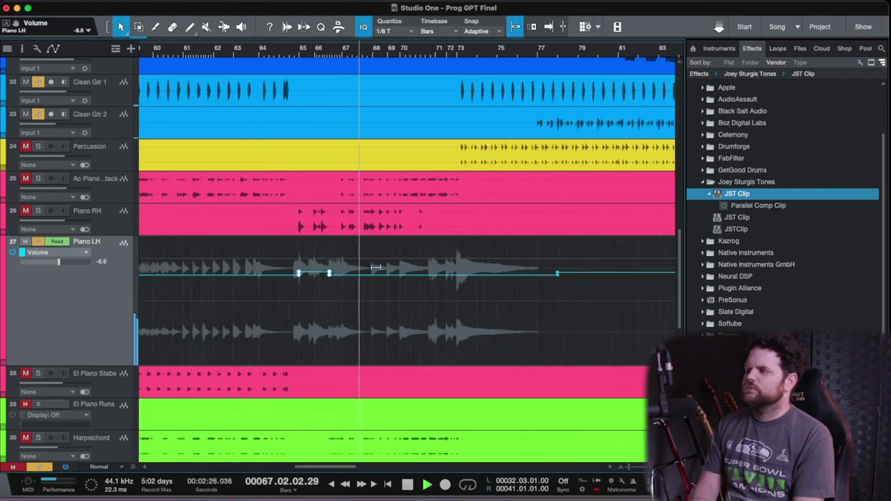
pyautogui.press('w')
pyautogui.press('w')
pyautogui.press('f')
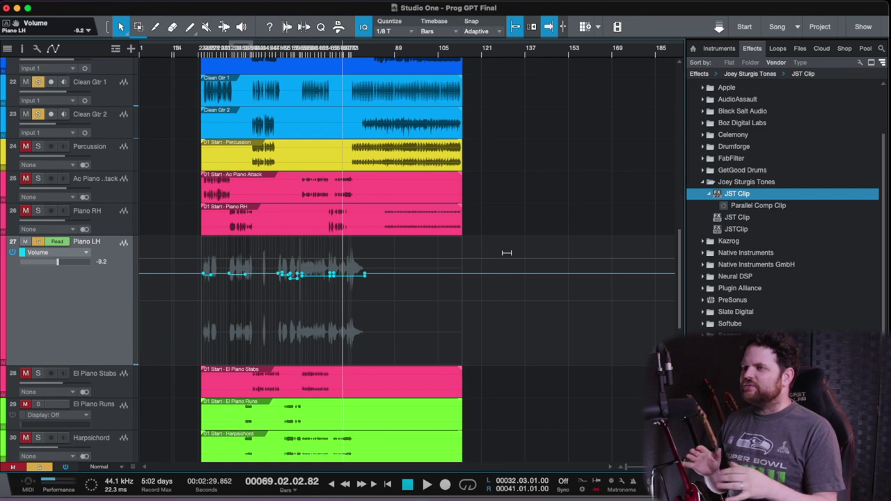
pyautogui.rightClick(98, 311)
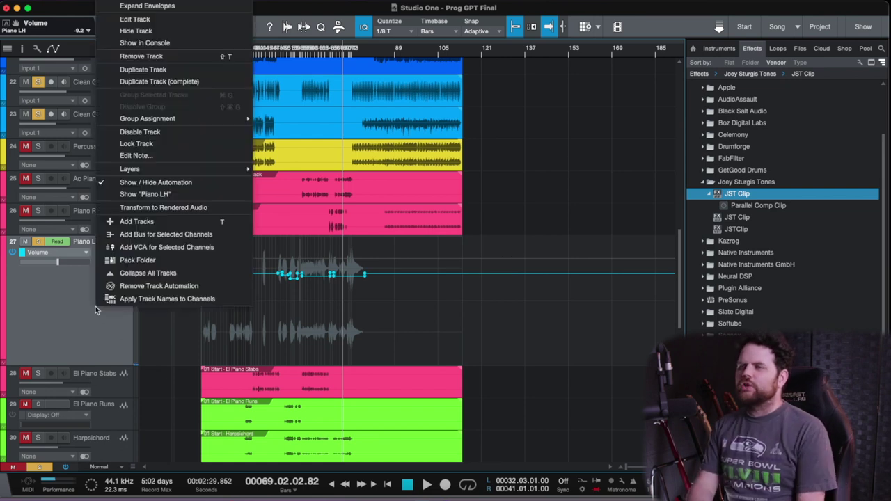
pyautogui.click(130, 179)
# Show the Rhy Gtr Bus volume automation in the arrangement and close the console
pyautogui.press('F3')
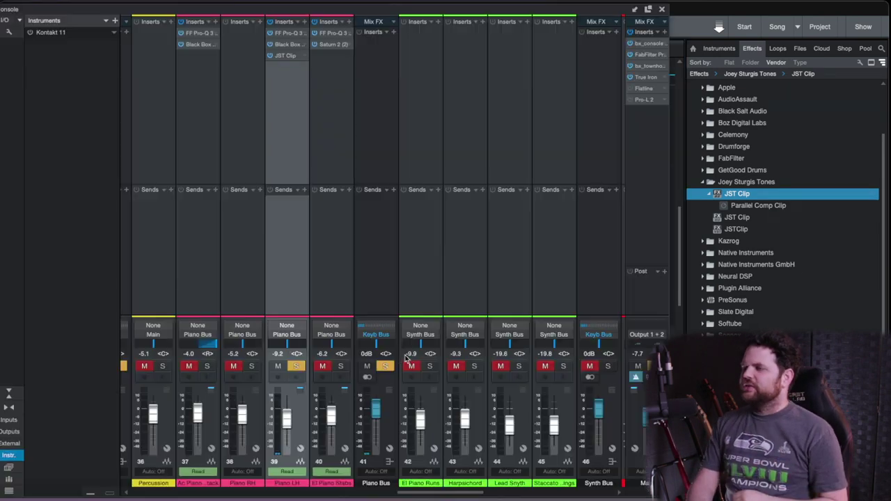
pyautogui.hscroll(-10, 323, 311)
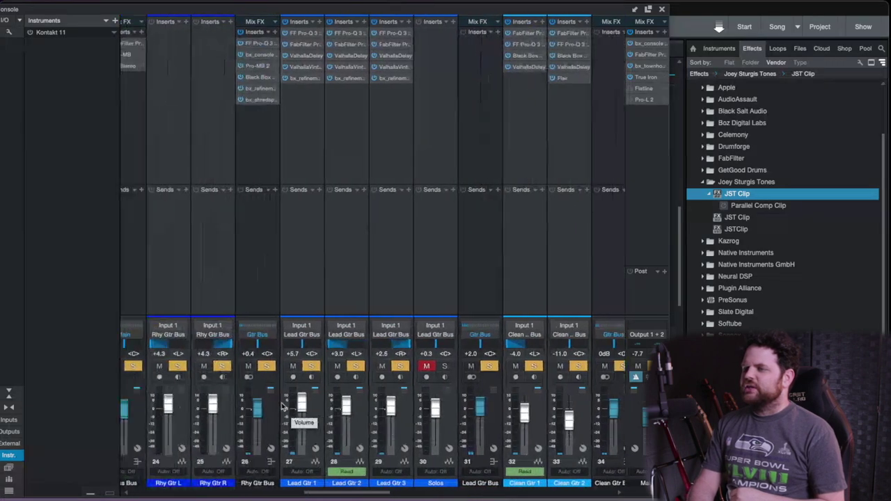
pyautogui.hscroll(-2, 282, 406)
pyautogui.rightClick(320, 409)
pyautogui.click(333, 445)
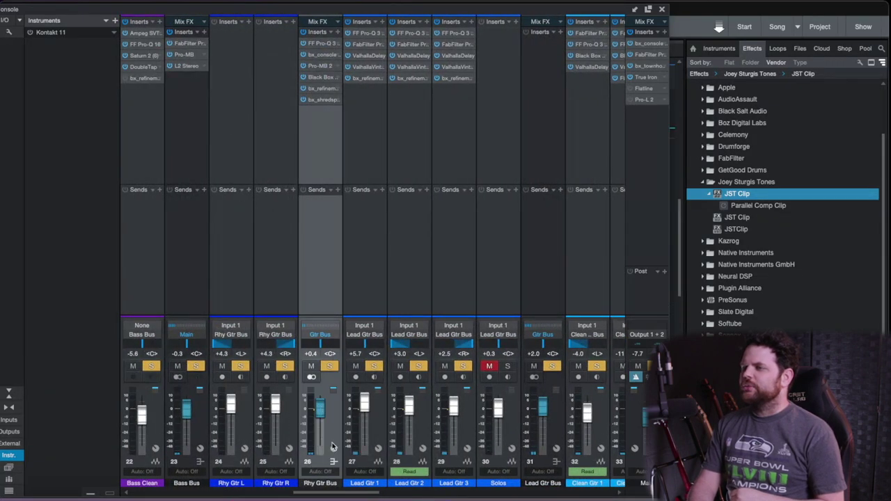
pyautogui.click(662, 10)
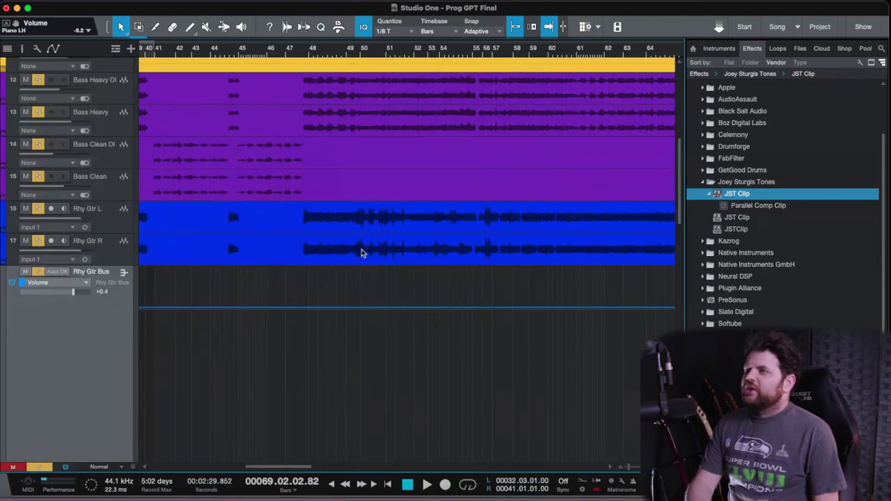
# Draw volume automation on the Rhy Gtr Bus with small level changes across the rhythm guitar sections
pyautogui.hscroll(1, 361, 250)
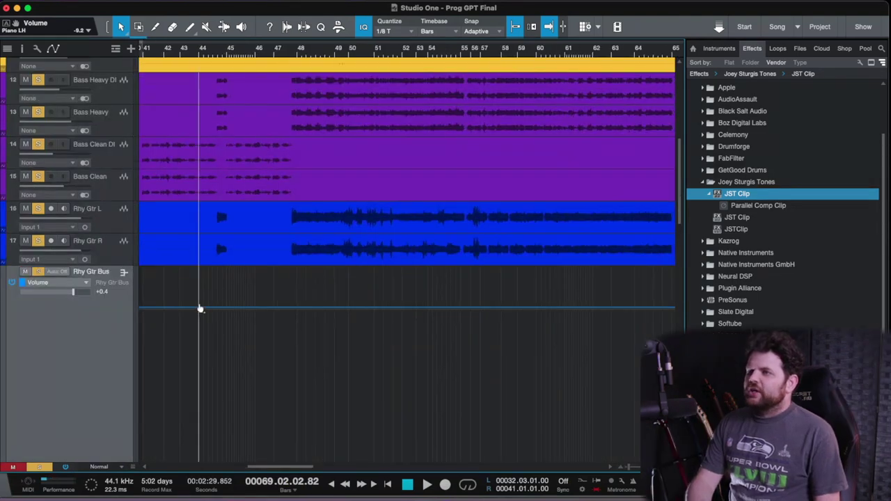
pyautogui.click(203, 312)
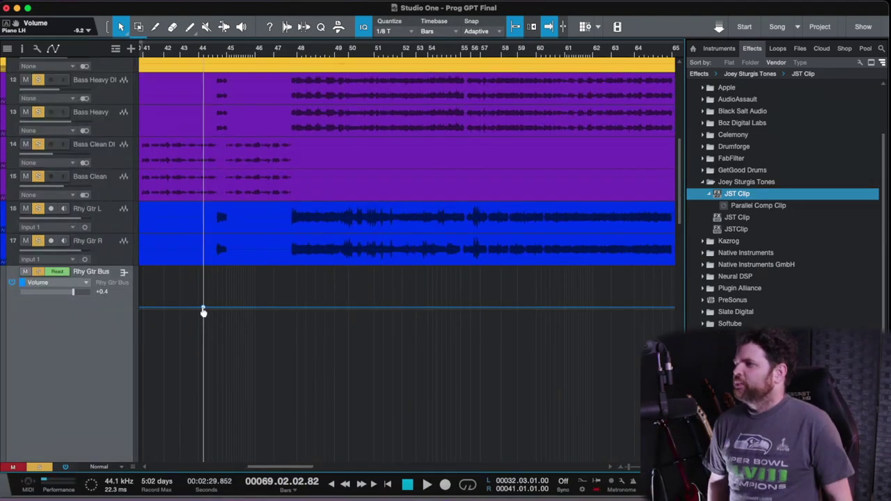
pyautogui.scroll(-5, 530, 295)
pyautogui.click(502, 126)
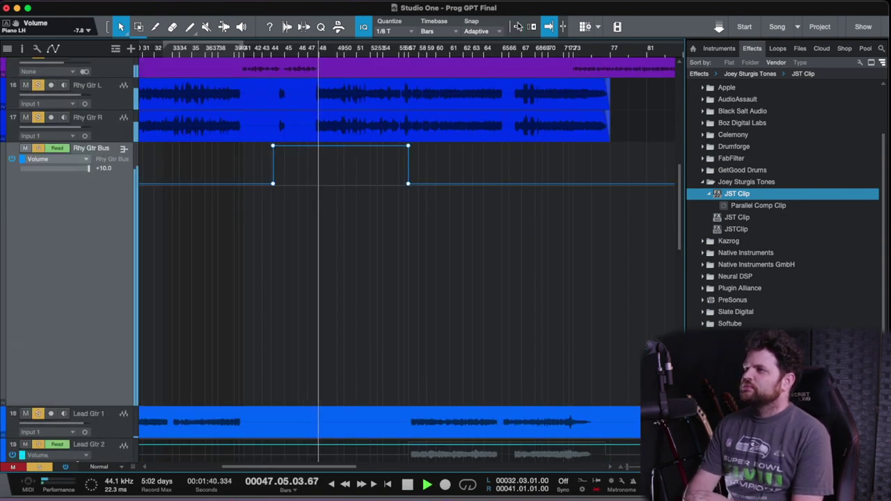
pyautogui.moveTo(328, 174); pyautogui.dragTo(328, 210)
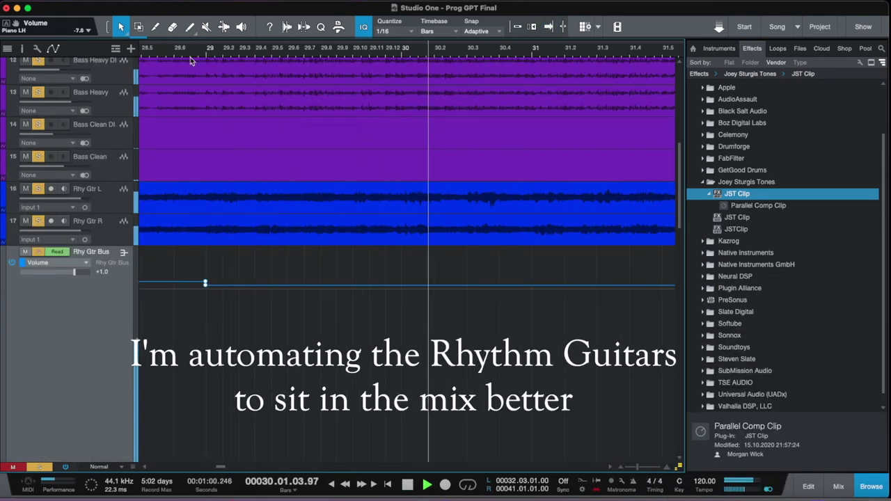
pyautogui.press('space')
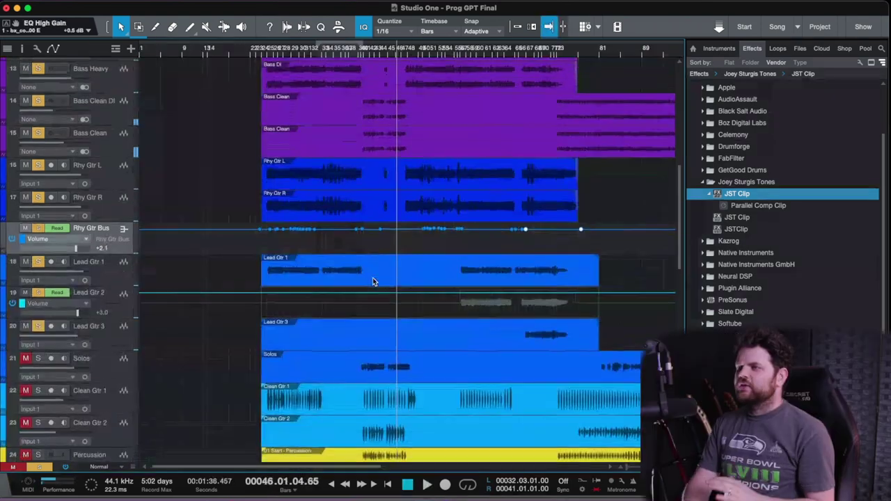
# Raise the Ac Piano Attack volume automation to -3.7 dB from about bar 56 to bar 74
pyautogui.scroll(-1, 372, 279)
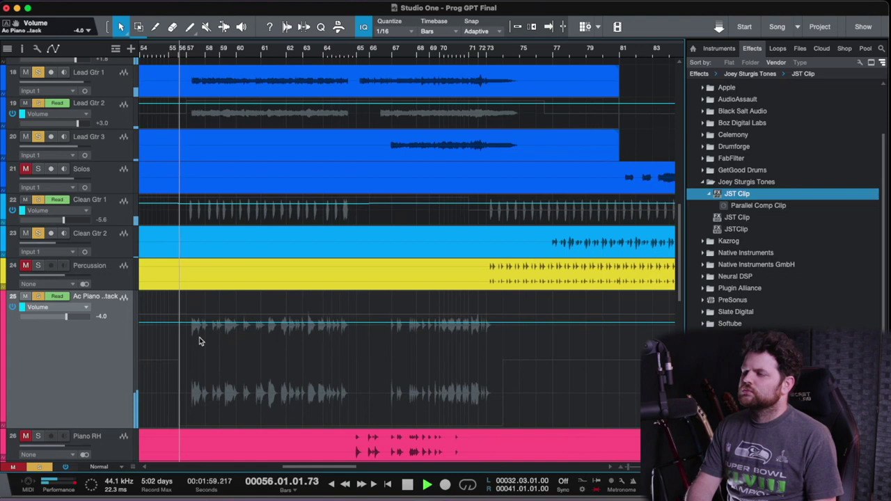
pyautogui.scroll(-2, 200, 341)
pyautogui.click(187, 323)
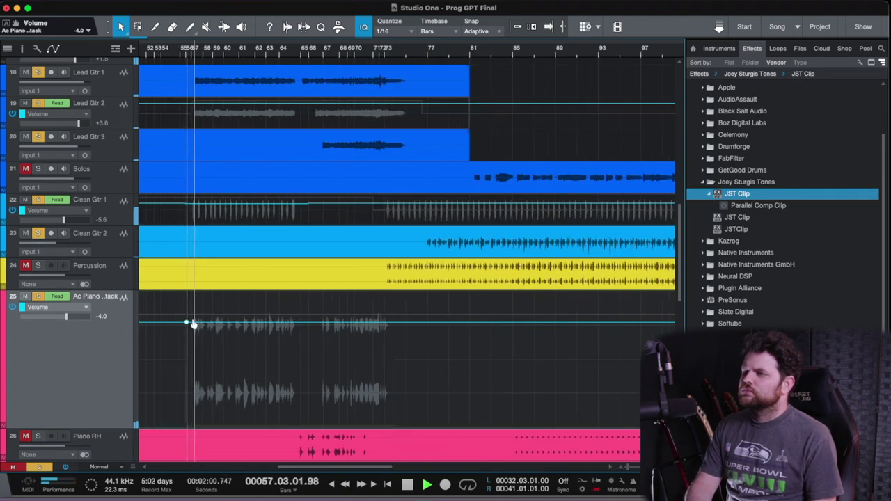
pyautogui.moveTo(361, 300); pyautogui.dragTo(358, 287)
pyautogui.moveTo(357, 297); pyautogui.dragTo(355, 296)
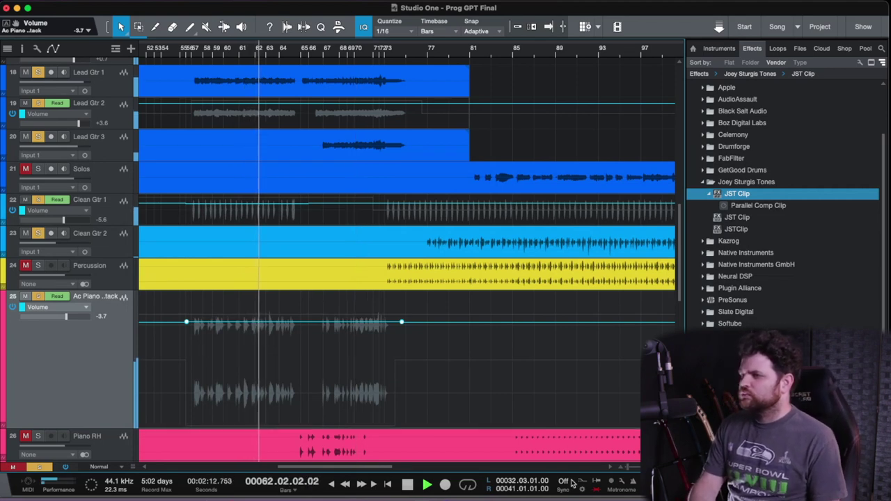
# Reset the arrangement's track heights to Normal, and unmute and solo the Piano RH and El Piano Stabs tracks
pyautogui.rightClick(105, 429)
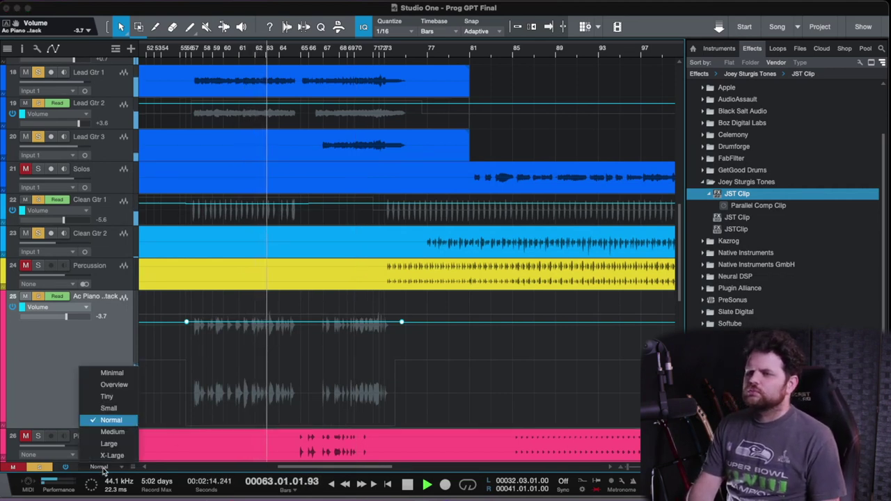
pyautogui.click(105, 420)
pyautogui.scroll(-3, 221, 383)
pyautogui.scroll(-3, 220, 382)
pyautogui.hscroll(-4, 221, 383)
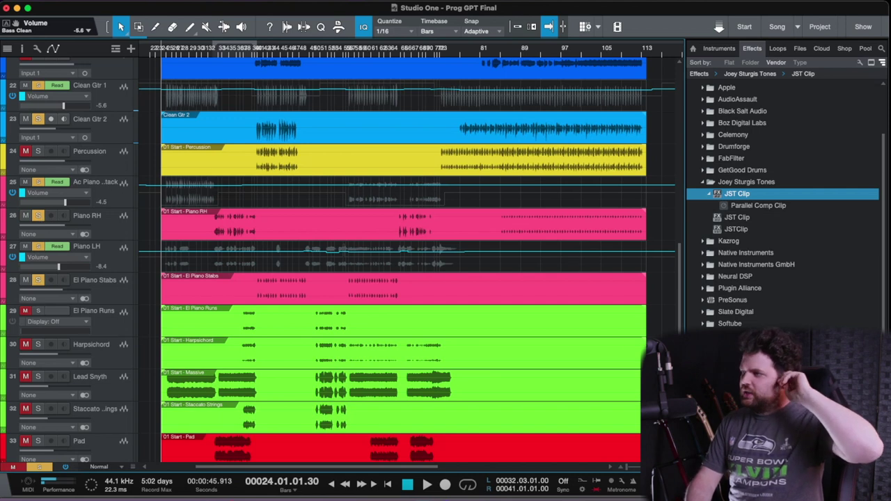
# Insert Pro-Q 3 on Piano RH with a band 5 gain of +1.83 dB, and add Black Box after it
pyautogui.press('F3')
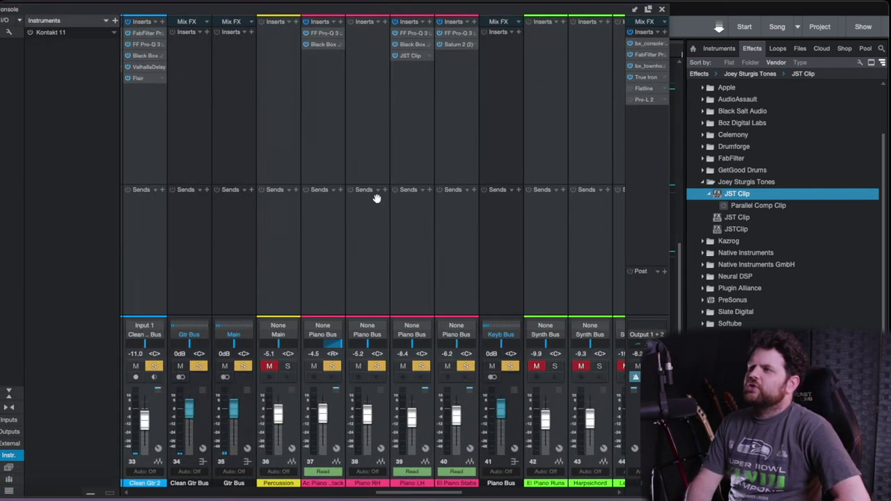
pyautogui.click(375, 146)
pyautogui.press('F3')
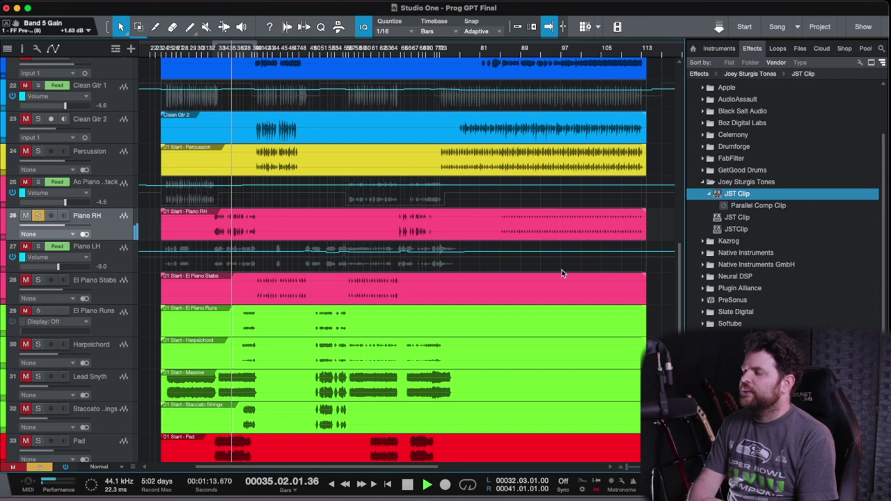
pyautogui.press('F3')
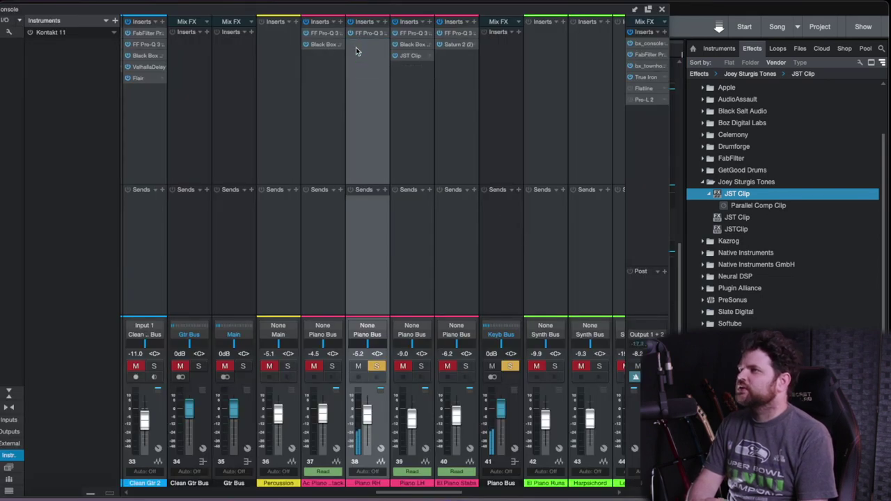
pyautogui.press('F3')
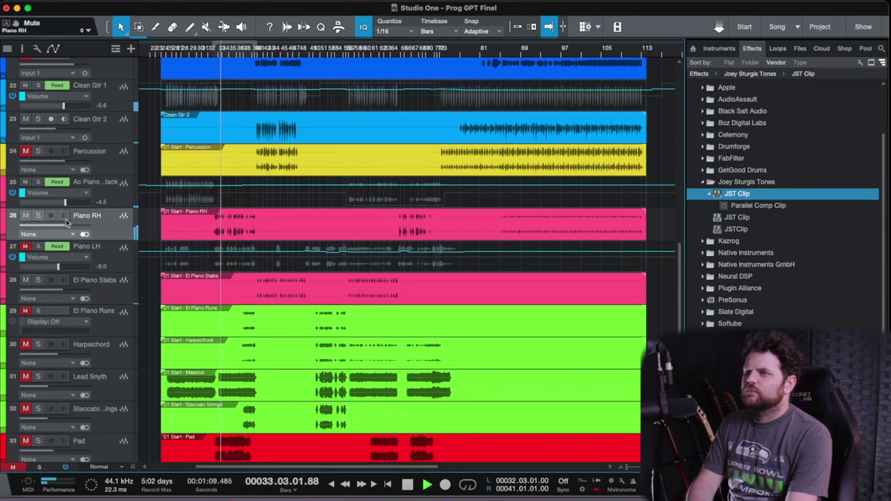
# Set the Piano RH volume to -2.7 dB and copy the JST Clip insert from Piano LH to Piano RH
pyautogui.scroll(3, 226, 153)
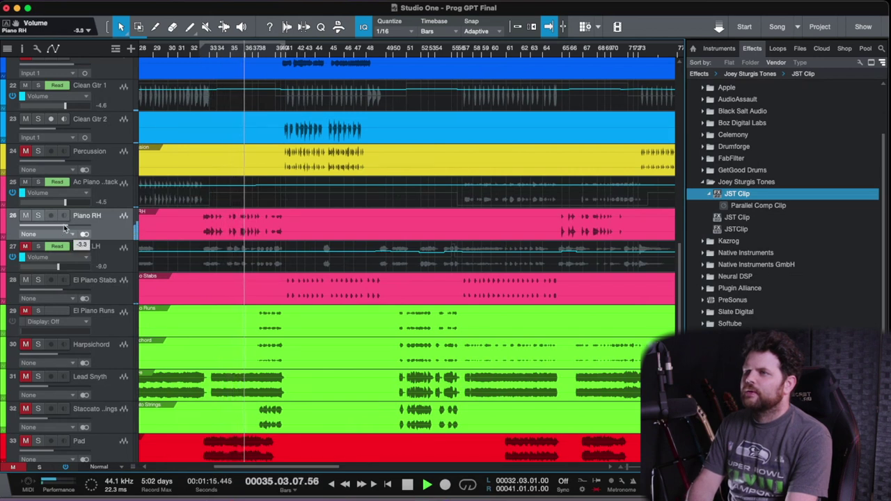
pyautogui.click(207, 54)
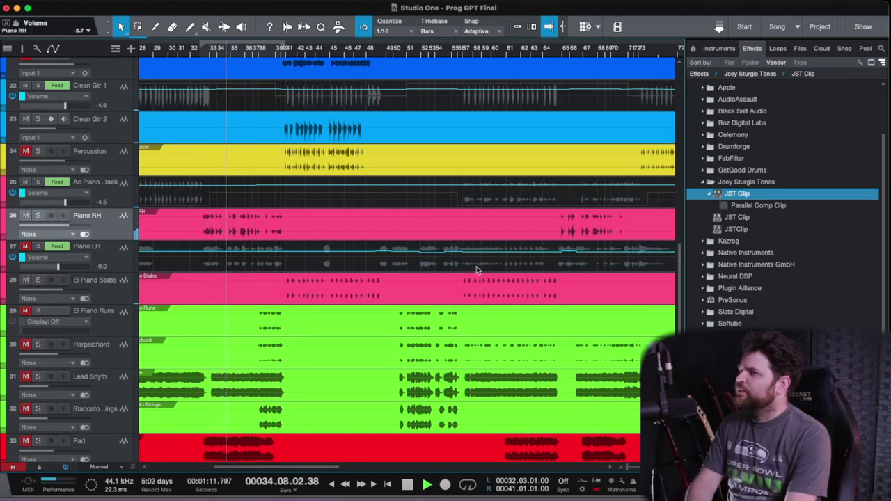
pyautogui.press('F3')
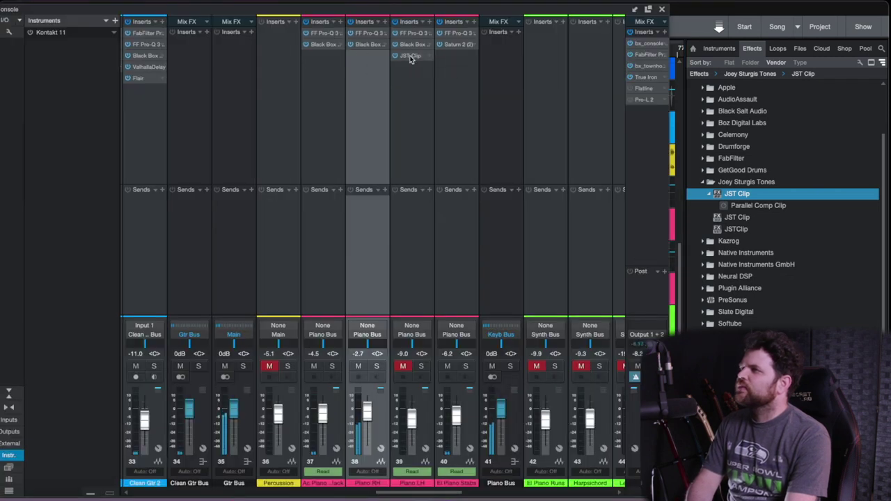
pyautogui.moveTo(367, 62); pyautogui.dragTo(369, 61)
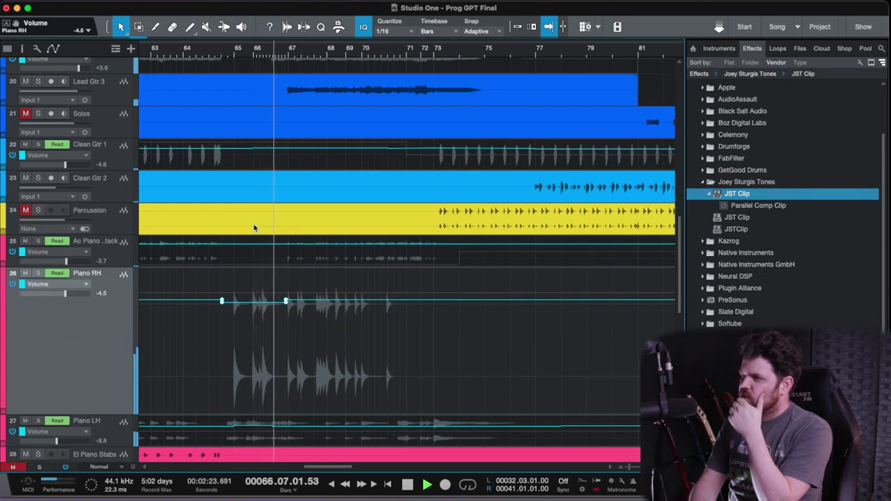
# Lower the Piano RH volume automation to -5.8 dB from about bar 84 to bar 114
pyautogui.scroll(-4, 263, 240)
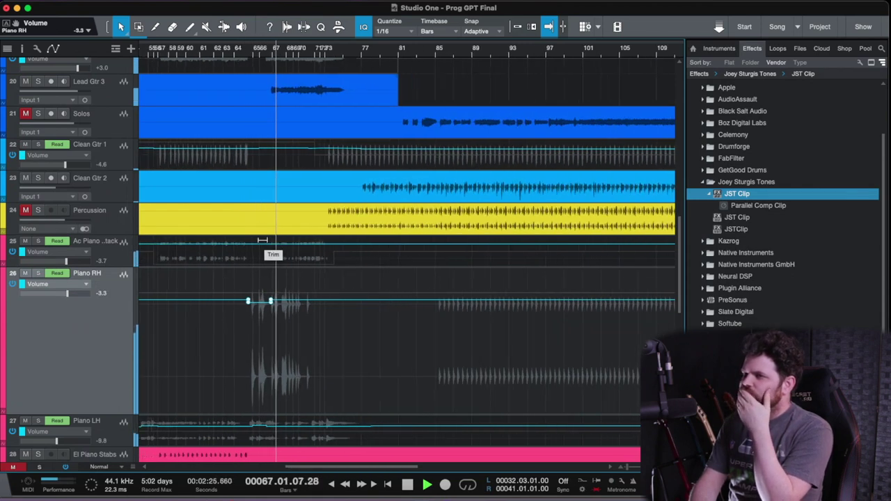
pyautogui.hscroll(5, 314, 258)
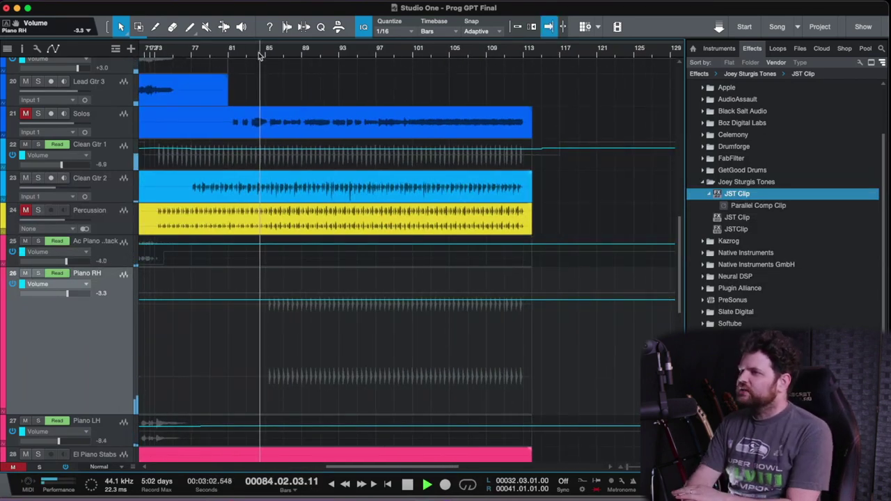
pyautogui.hscroll(2, 223, 305)
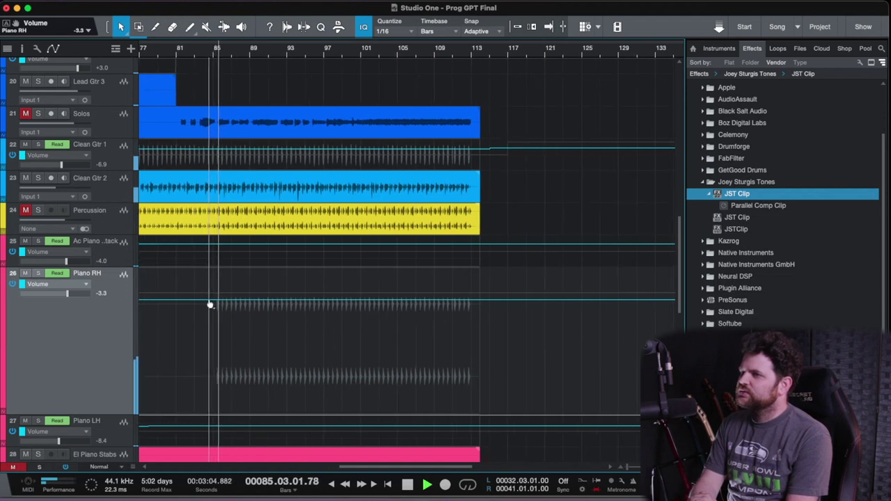
pyautogui.click(209, 300)
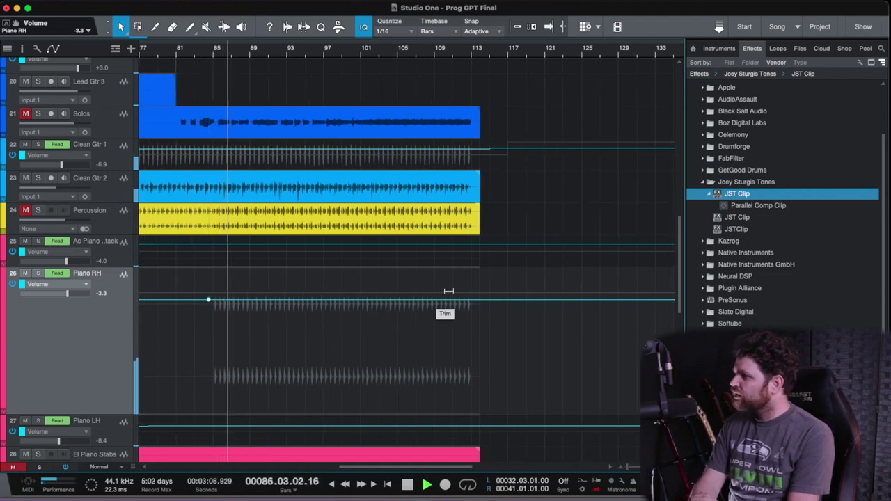
pyautogui.click(482, 300)
pyautogui.moveTo(442, 296); pyautogui.dragTo(423, 276)
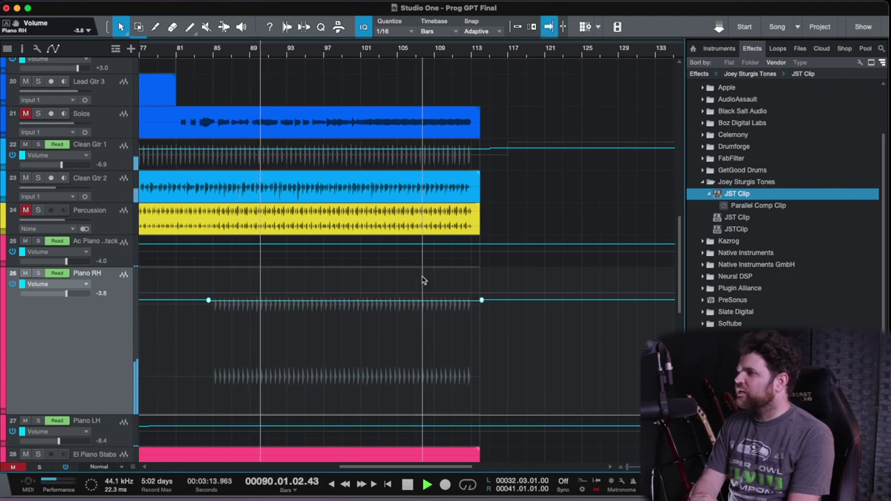
pyautogui.moveTo(422, 277); pyautogui.dragTo(422, 279)
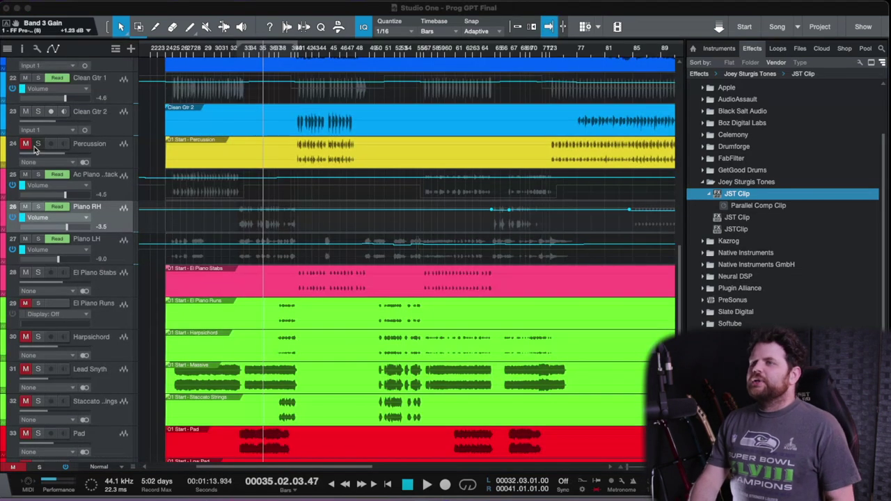
# Unmute the Percussion track and loop playback over its passage from about bar 40 to bar 47
pyautogui.click(37, 144)
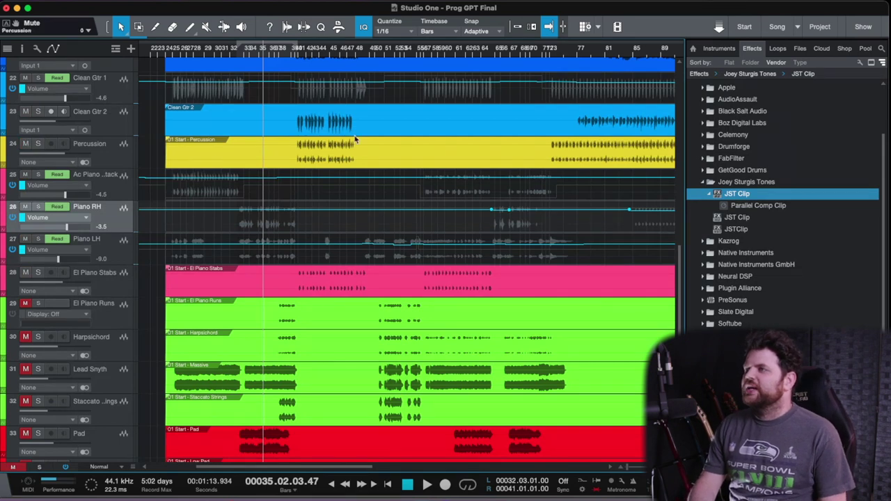
pyautogui.scroll(5, 356, 139)
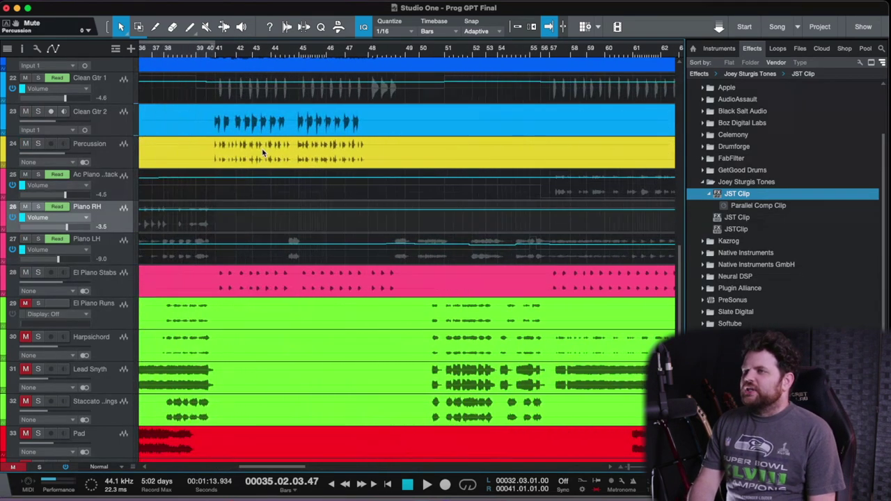
pyautogui.click(206, 53)
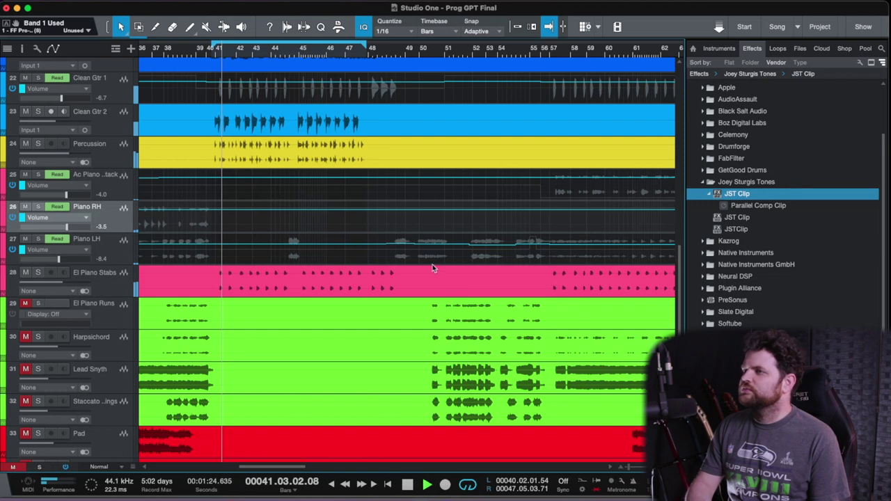
# Shape Percussion's Pro-Q 3 with a low cut at about 66 Hz, a low-mid boost, an upper-mid dip and a gentle high-shelf boost
pyautogui.press('F3')
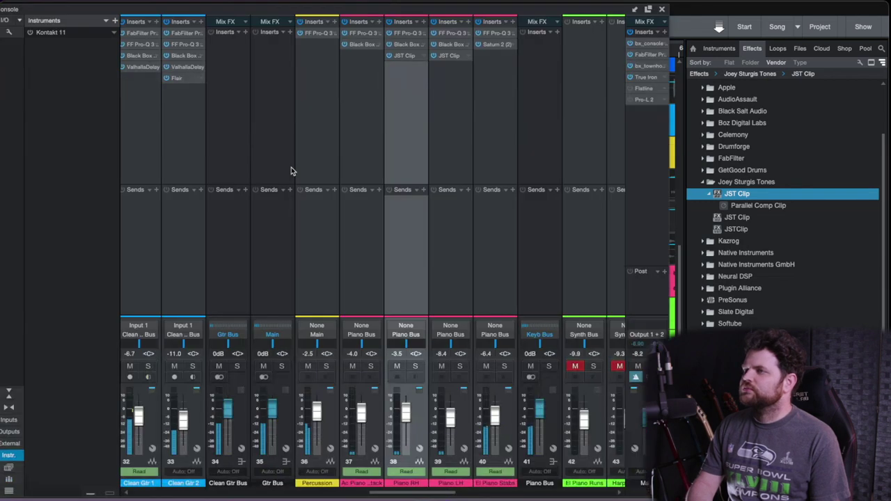
pyautogui.click(333, 35)
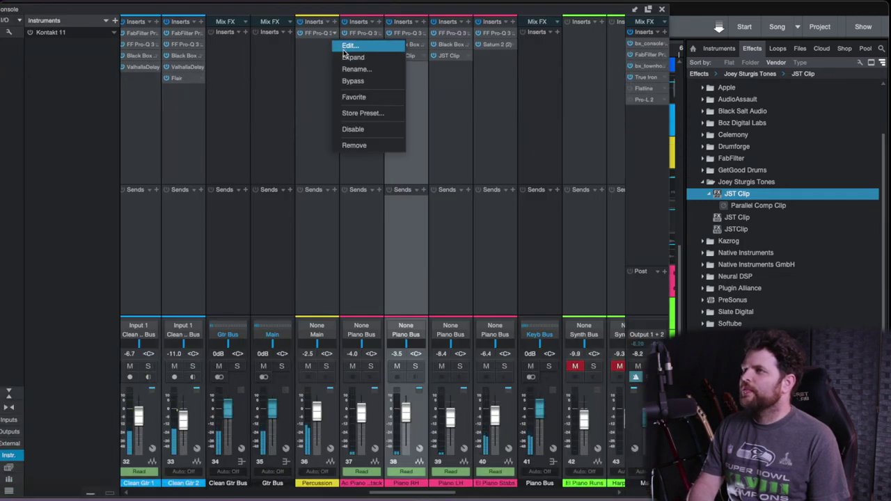
pyautogui.click(348, 47)
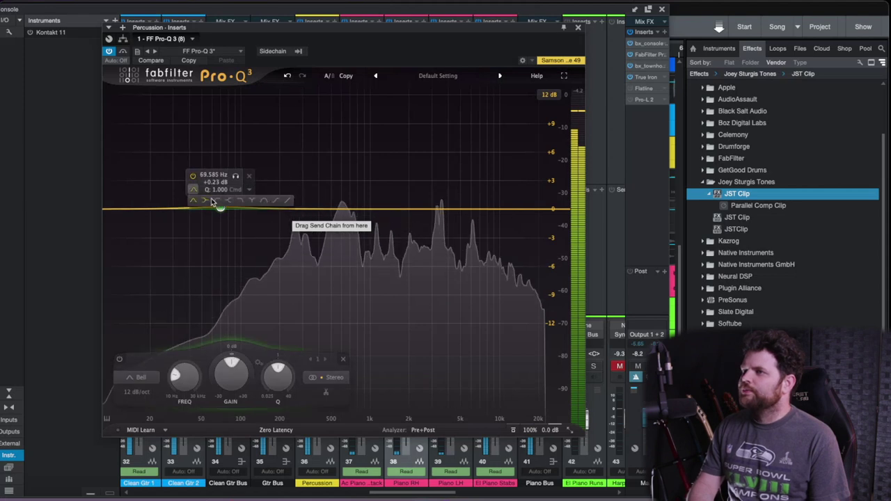
pyautogui.click(220, 209)
pyautogui.moveTo(220, 209)
pyautogui.mouseDown()
pyautogui.moveTo(206, 207)
pyautogui.moveTo(218, 207)
pyautogui.mouseUp()
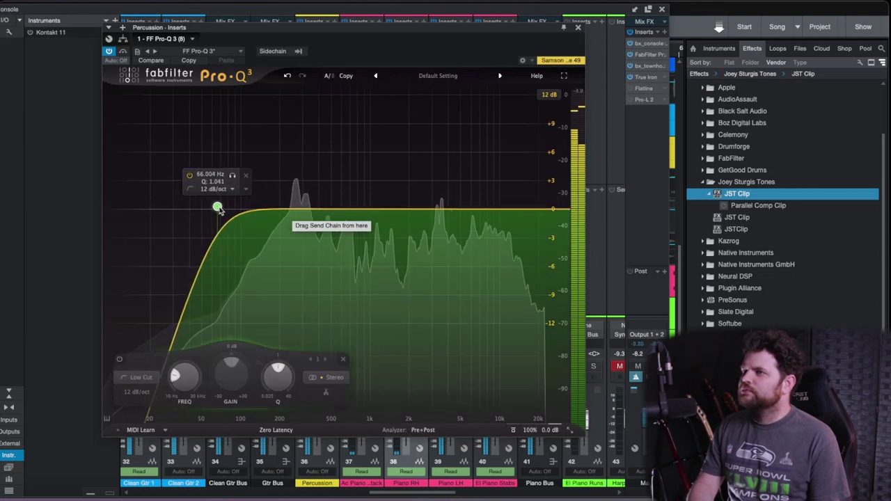
pyautogui.moveTo(301, 208)
pyautogui.mouseDown()
pyautogui.moveTo(298, 189)
pyautogui.moveTo(318, 189)
pyautogui.moveTo(318, 175)
pyautogui.moveTo(288, 137)
pyautogui.moveTo(300, 113)
pyautogui.moveTo(300, 201)
pyautogui.mouseUp()
pyautogui.moveTo(395, 208); pyautogui.dragTo(394, 218)
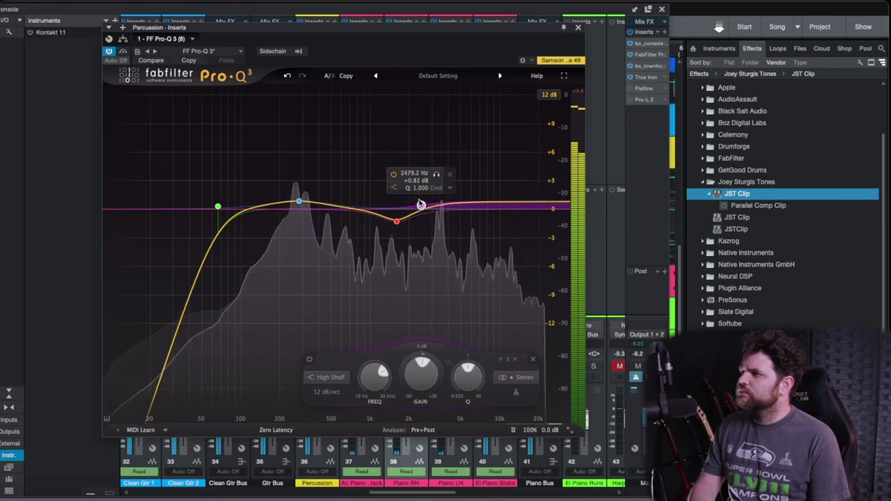
pyautogui.click(578, 27)
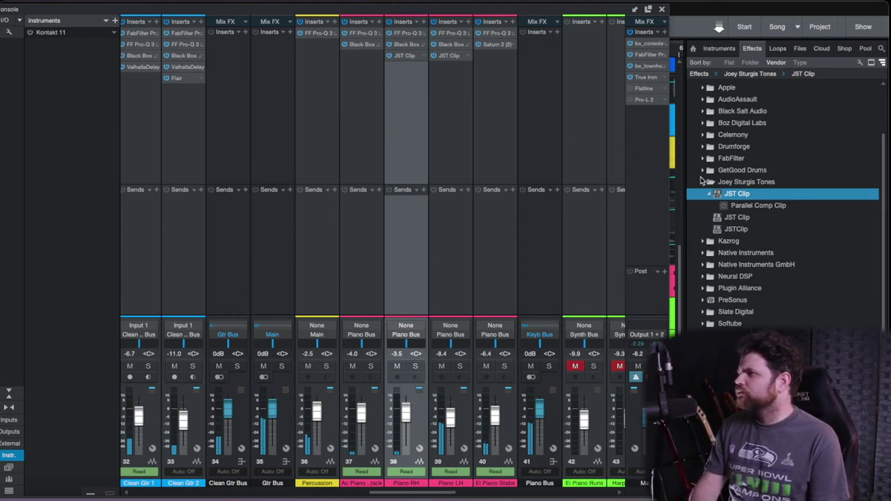
# Add FabFilter Pro-C 2 to Percussion with a slower attack, a release of about 10 ms and an adjusted threshold
pyautogui.click(703, 181)
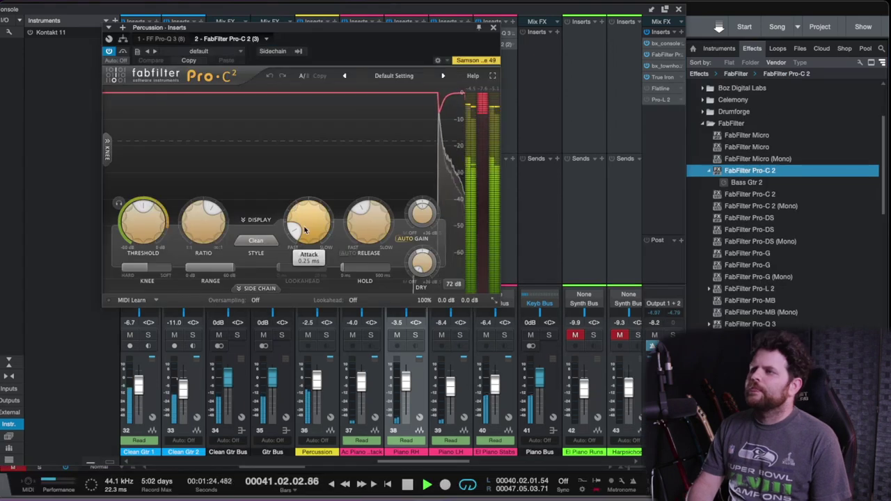
pyautogui.moveTo(308, 209); pyautogui.dragTo(318, 156)
pyautogui.moveTo(359, 203); pyautogui.dragTo(359, 237)
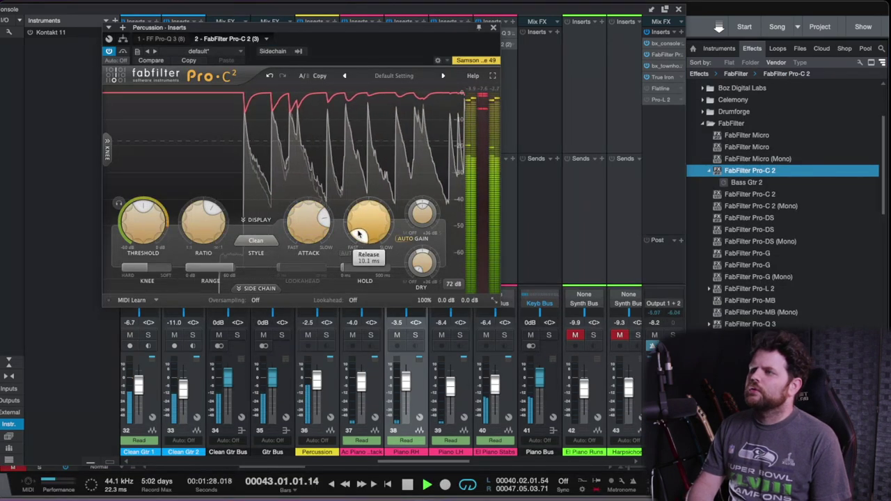
pyautogui.moveTo(143, 222); pyautogui.dragTo(131, 207)
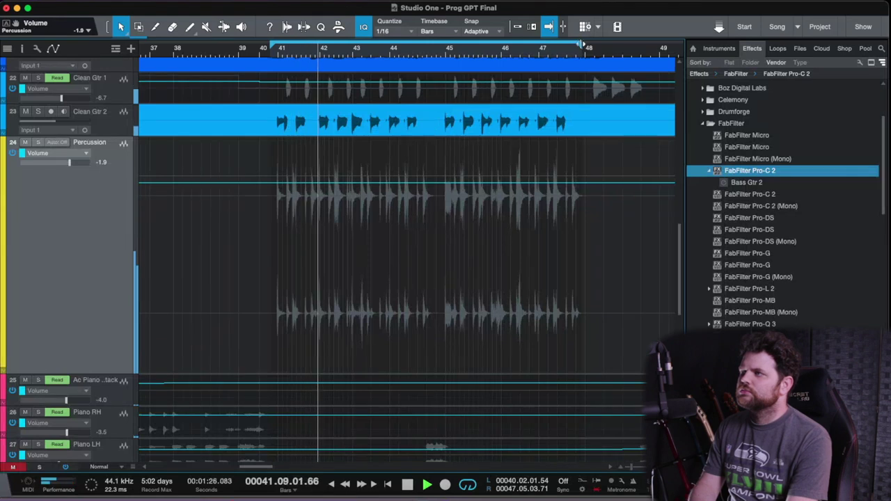
# Extend the loop to about bar 48 and briefly raise the Percussion volume automation over the quieter hits at bar 45
pyautogui.moveTo(582, 44); pyautogui.dragTo(598, 46)
pyautogui.scroll(3, 426, 199)
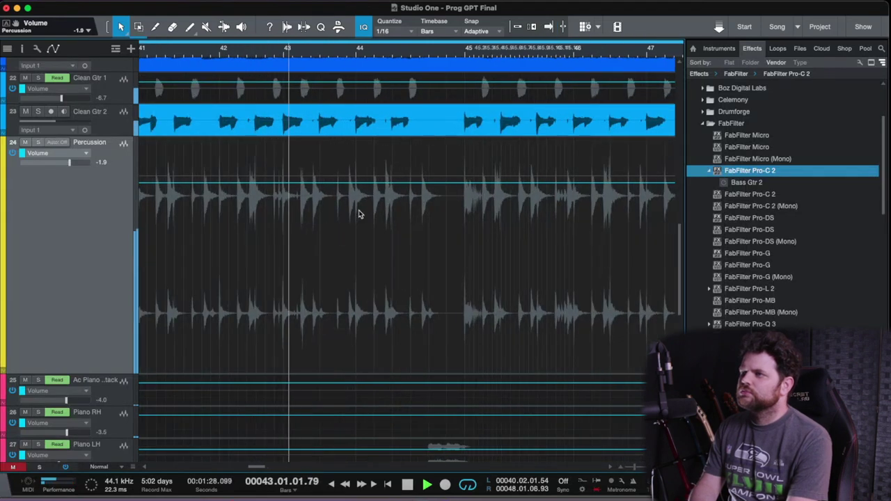
pyautogui.hscroll(2, 360, 213)
pyautogui.click(355, 183)
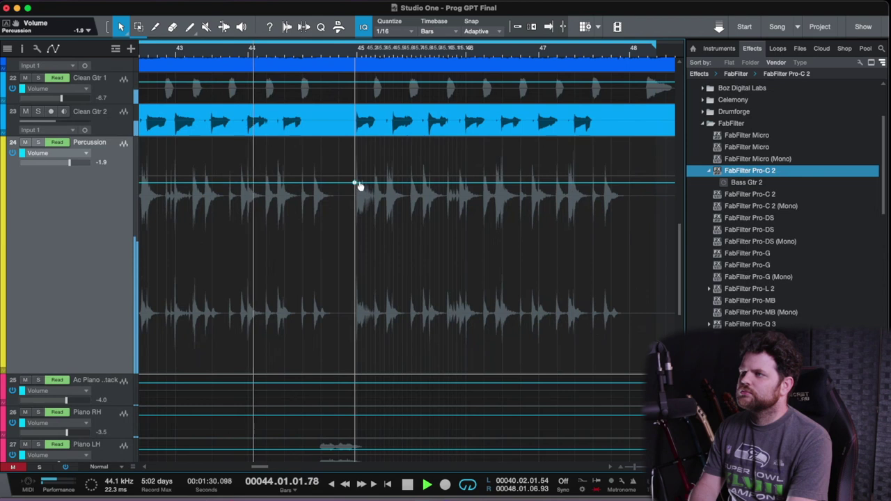
pyautogui.moveTo(360, 185); pyautogui.dragTo(367, 132)
pyautogui.press('space')
pyautogui.click(349, 54)
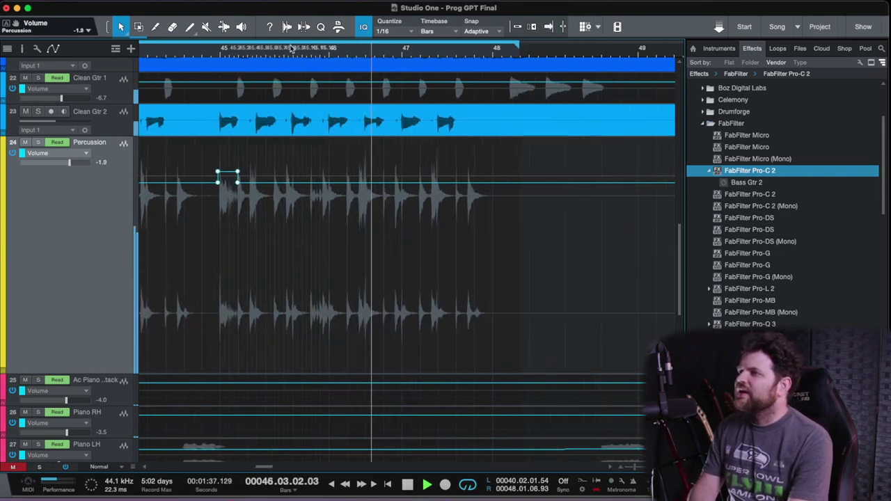
# Raise the Percussion volume automation over the short quiet hits just before bar 46 and play the passage back
pyautogui.click(293, 54)
pyautogui.press('space')
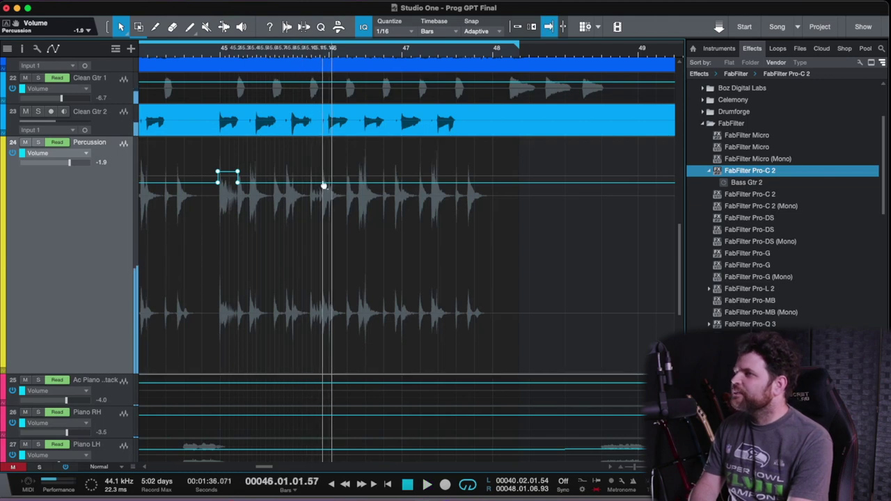
pyautogui.click(322, 182)
pyautogui.click(313, 183)
pyautogui.moveTo(315, 186); pyautogui.dragTo(313, 149)
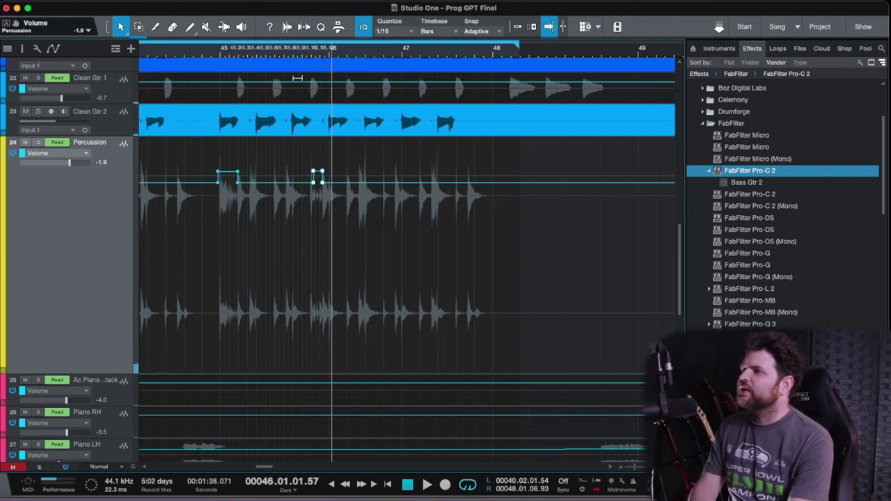
pyautogui.press('space')
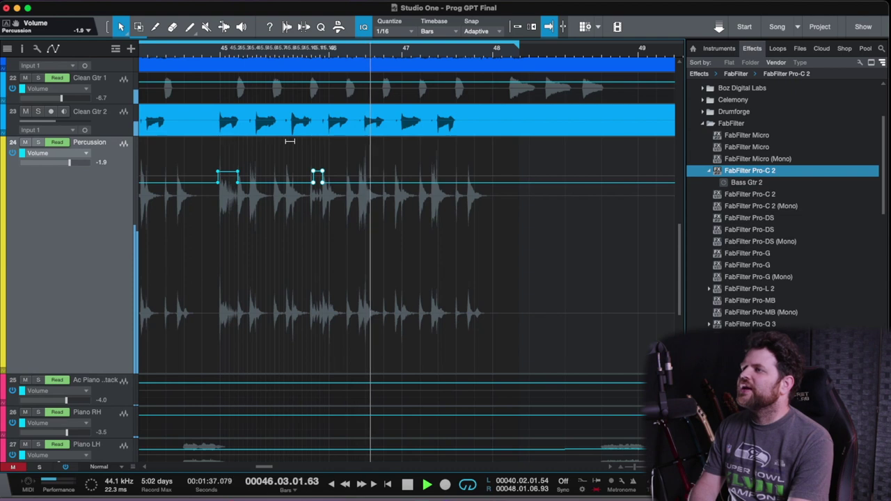
# Solo the El Piano Runs track and take Harpsichord out of solo
pyautogui.hscroll(-2, 290, 141)
pyautogui.scroll(-2, 369, 158)
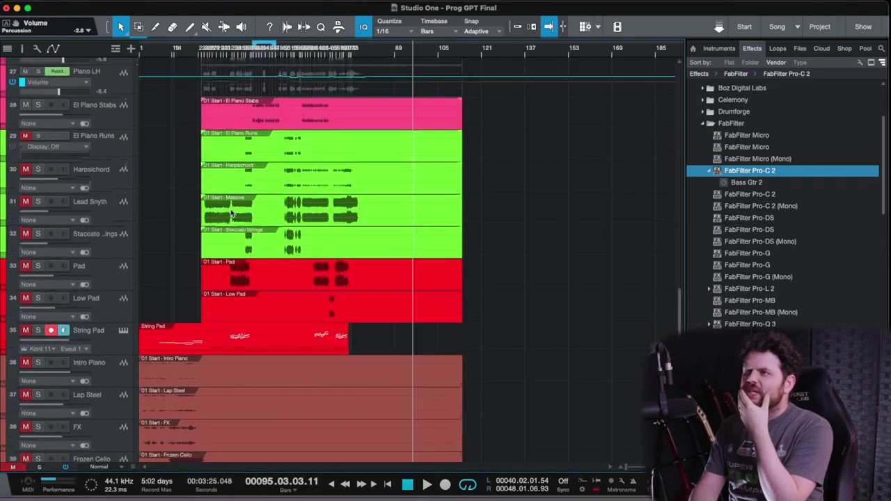
pyautogui.scroll(1, 174, 178)
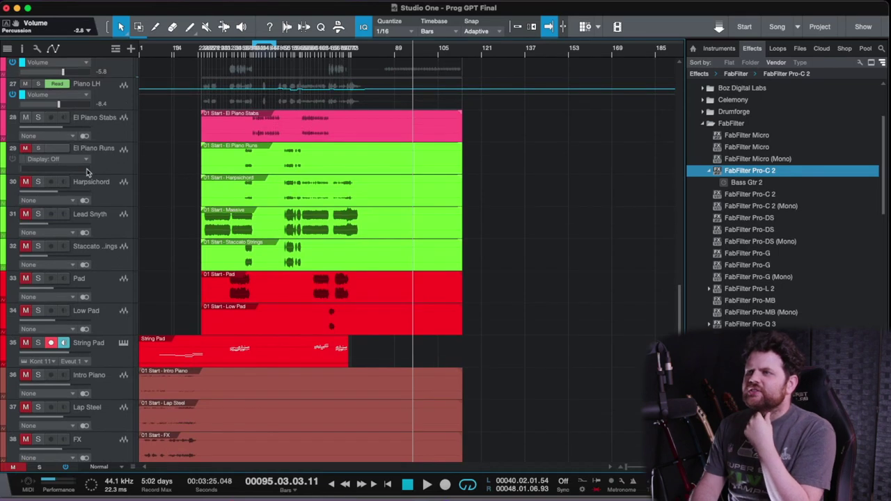
pyautogui.scroll(3, 256, 169)
pyautogui.hscroll(-2, 257, 170)
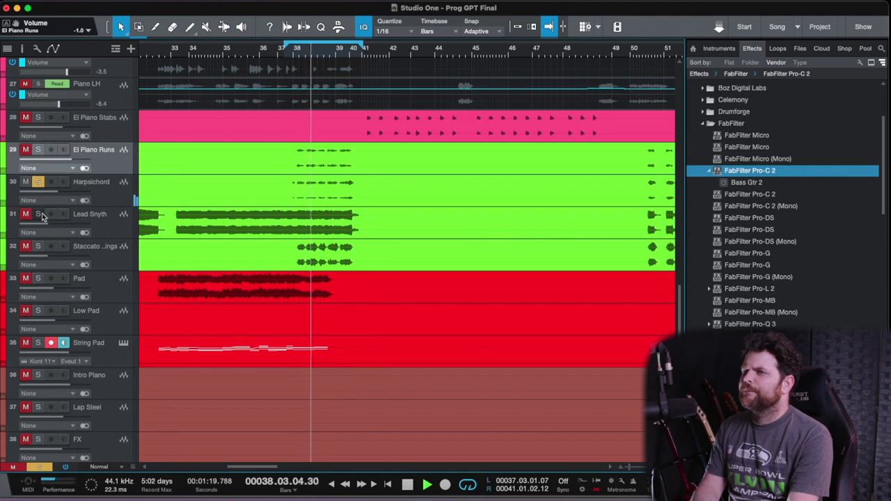
pyautogui.click(38, 149)
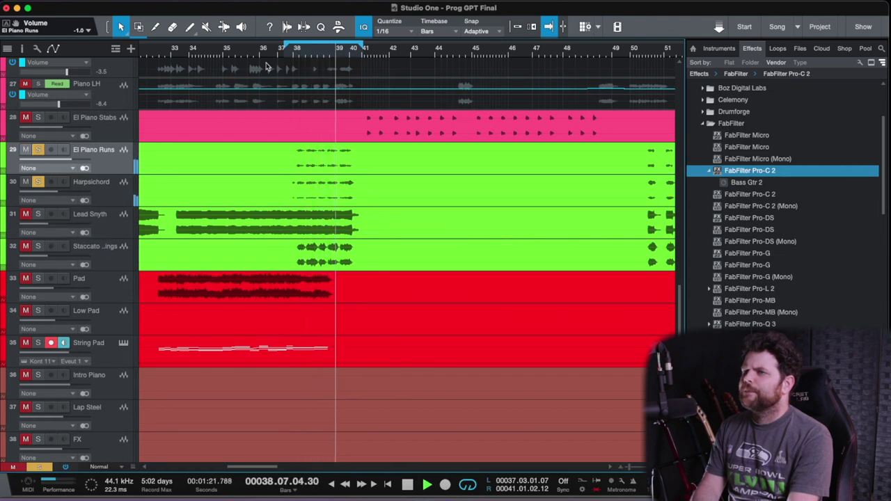
pyautogui.click(38, 181)
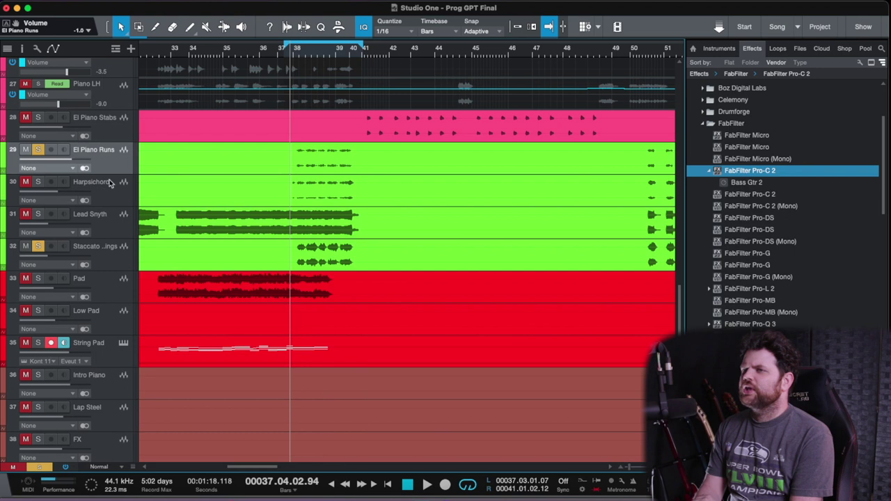
# Automate hard pans from about bar 37 to bar 41, with El Piano Runs and Staccato Strings right and Harpsichord left
pyautogui.rightClick(107, 166)
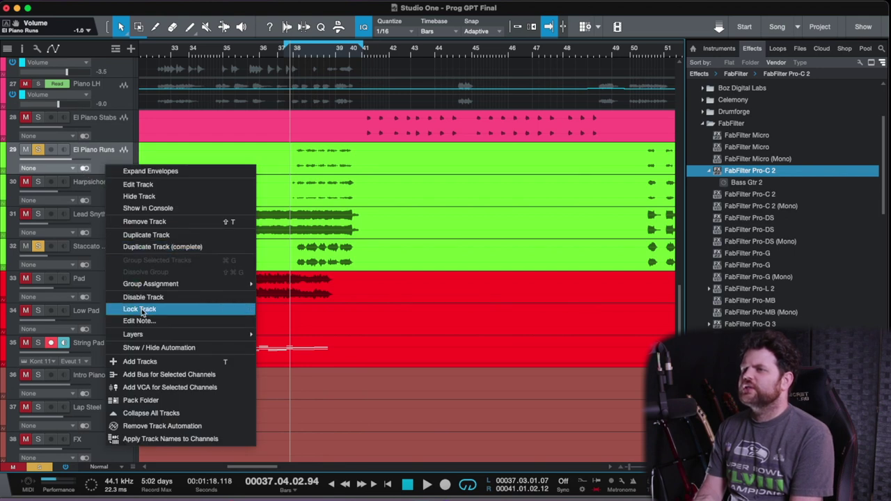
pyautogui.click(146, 347)
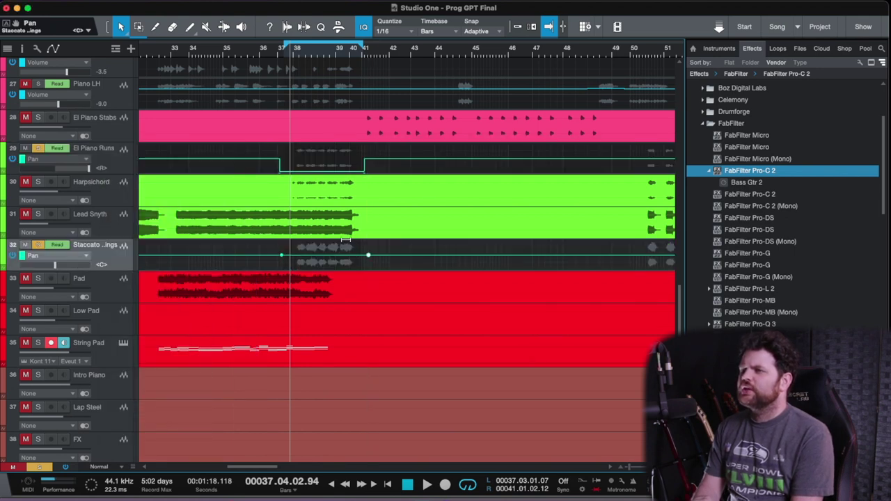
pyautogui.moveTo(346, 240); pyautogui.dragTo(346, 300)
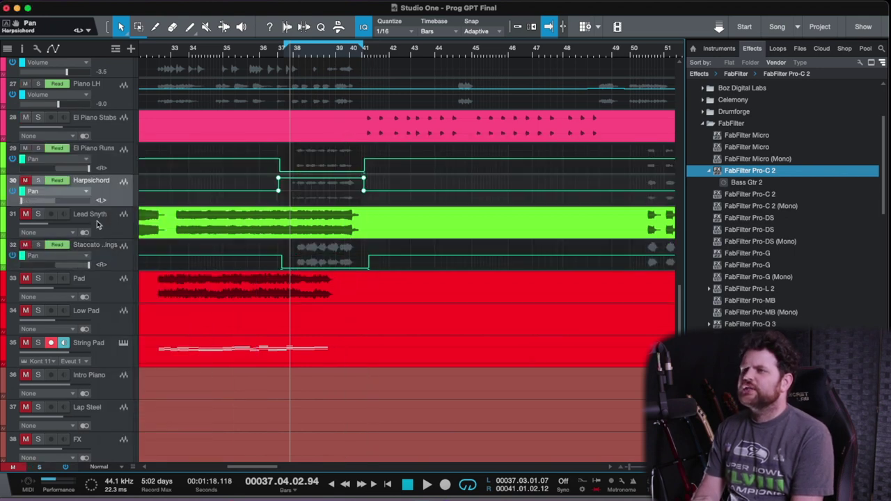
# Reshape the Lead Snyth Pro-Q 3 curve: raise the low cut, boost about 2.2 dB near 3.5 kHz, and adjust the remaining bands and high cut
pyautogui.click(97, 225)
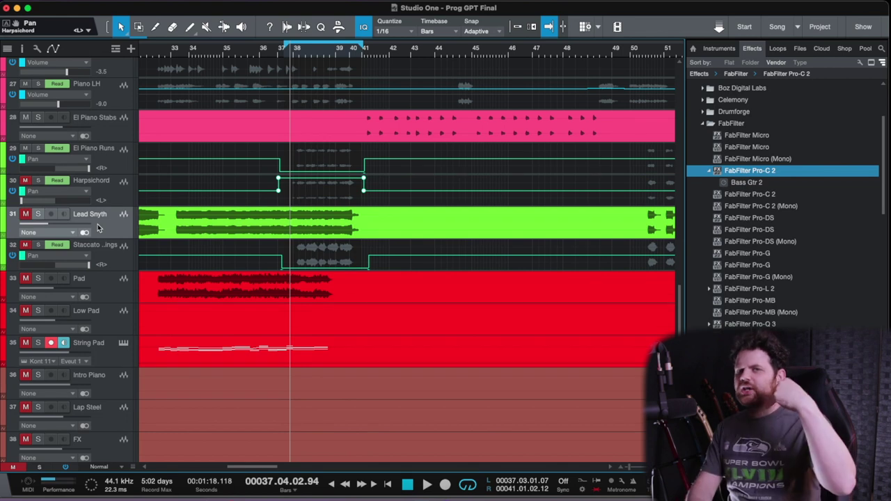
pyautogui.rightClick(97, 227)
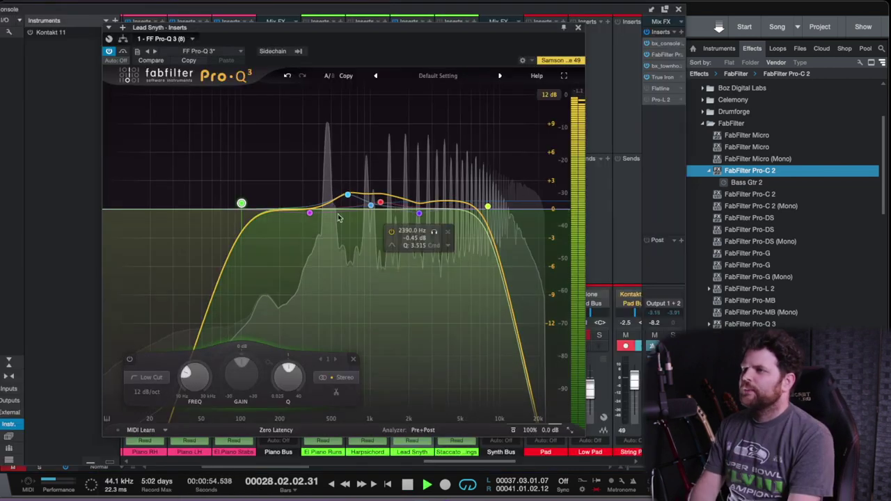
pyautogui.moveTo(248, 205)
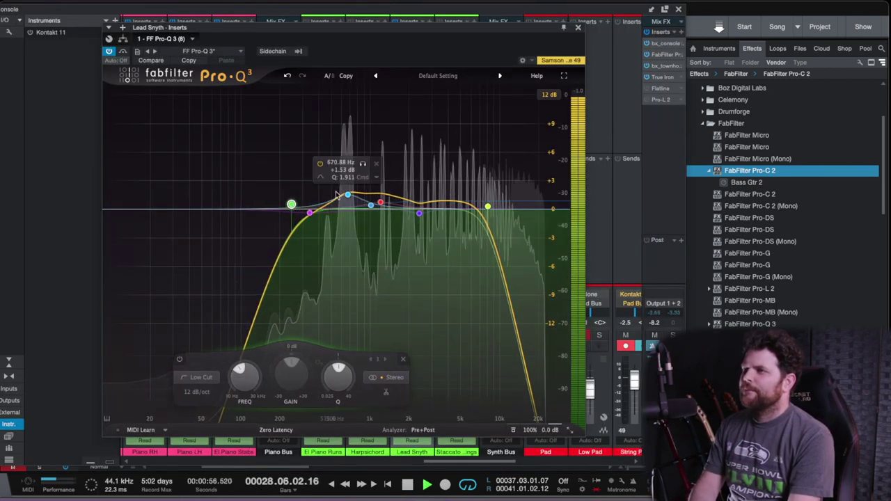
pyautogui.moveTo(348, 195); pyautogui.dragTo(465, 196)
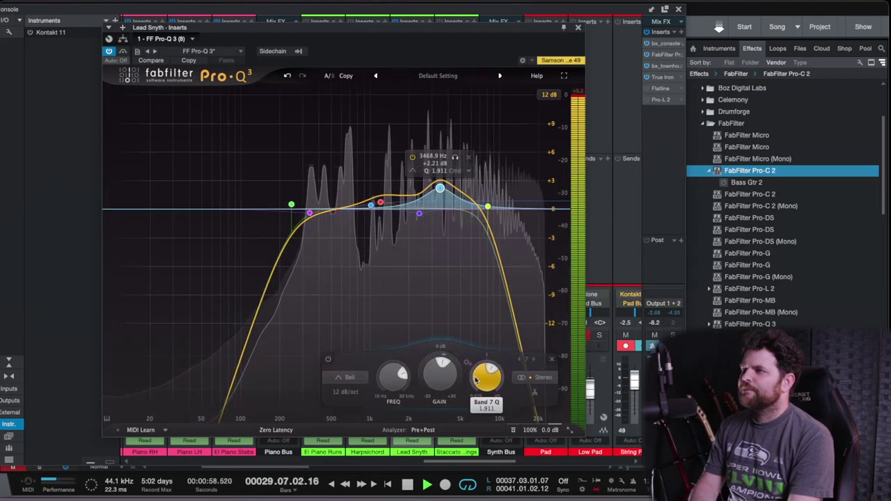
pyautogui.moveTo(488, 207); pyautogui.dragTo(511, 211)
pyautogui.moveTo(380, 203)
pyautogui.mouseDown()
pyautogui.moveTo(388, 219)
pyautogui.moveTo(398, 217)
pyautogui.moveTo(378, 223)
pyautogui.moveTo(386, 211)
pyautogui.moveTo(376, 211)
pyautogui.mouseUp()
pyautogui.moveTo(309, 212); pyautogui.dragTo(369, 224)
pyautogui.moveTo(312, 220); pyautogui.dragTo(336, 220)
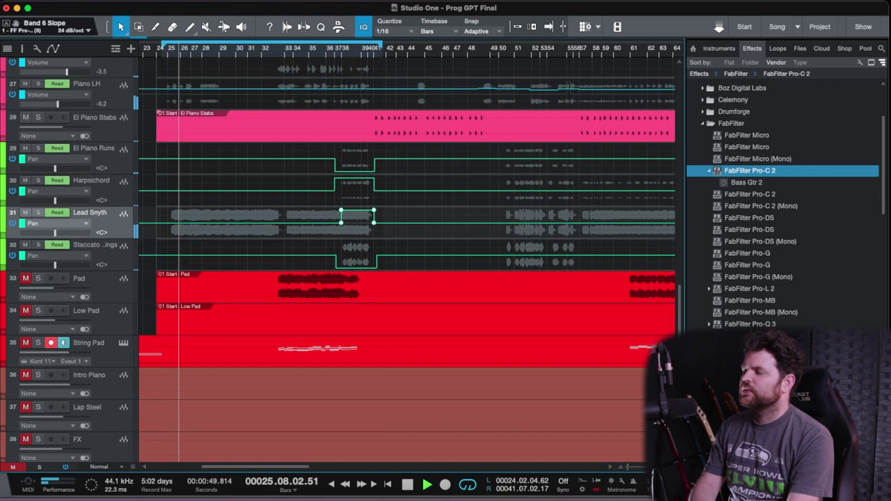
# Bring up the mixer and compare Lead Snyth in solo and with the full mix
pyautogui.press('F3')
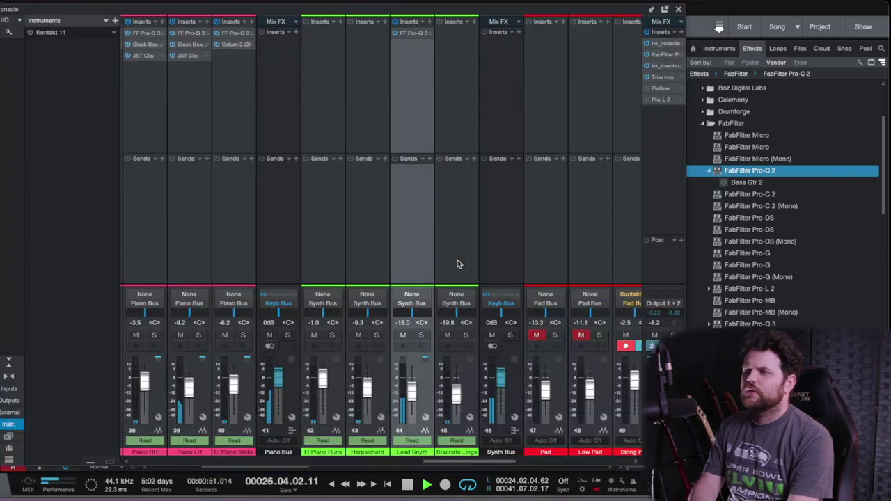
pyautogui.click(420, 336)
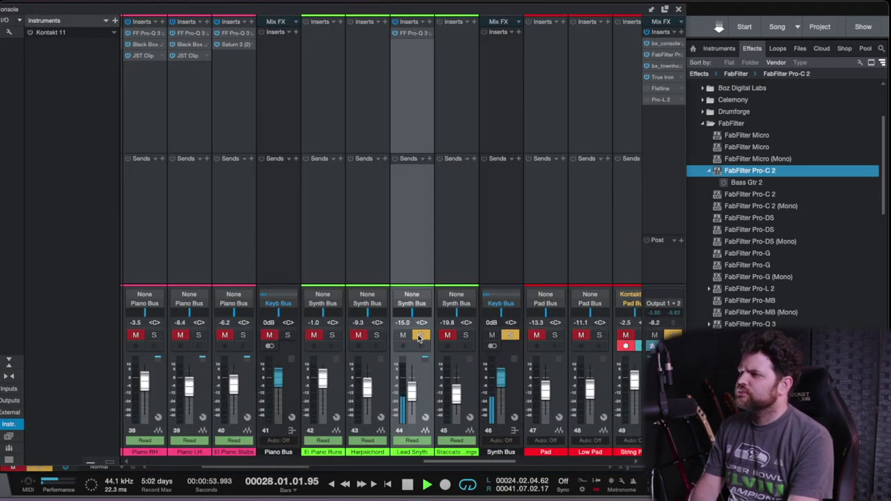
pyautogui.click(421, 336)
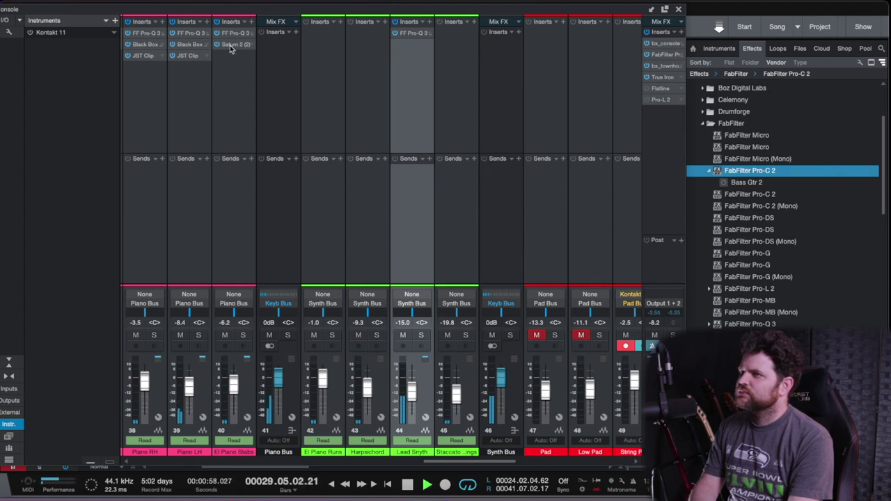
# Copy Saturn 2 from El Piano Stabs onto Lead Snyth and set Band 2 Drive to about 81% while checking it in solo
pyautogui.click(418, 160)
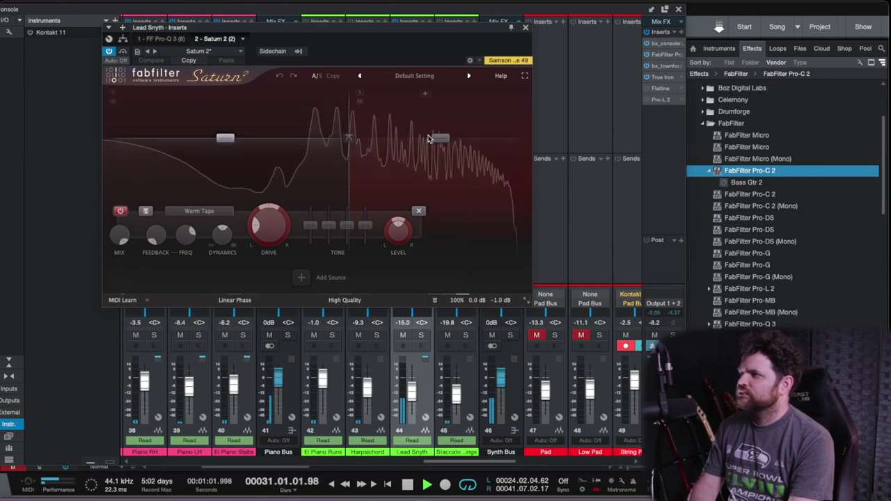
pyautogui.click(429, 139)
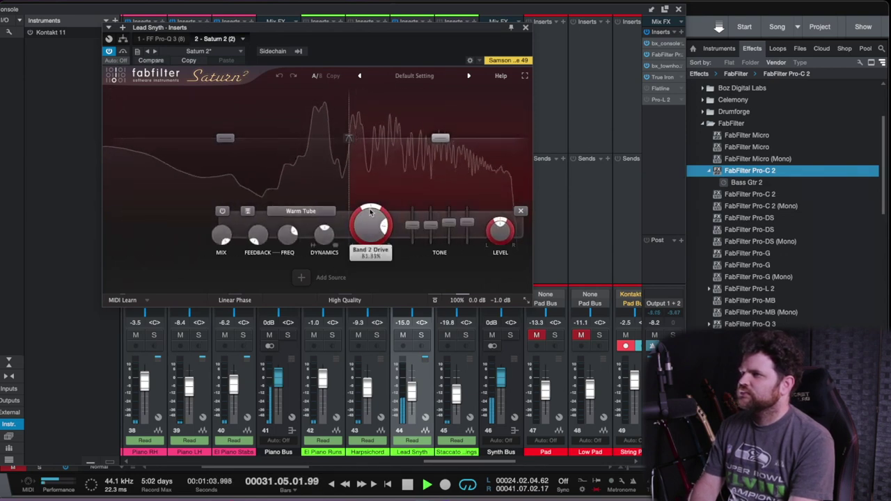
pyautogui.click(422, 336)
pyautogui.moveTo(371, 225); pyautogui.dragTo(371, 230)
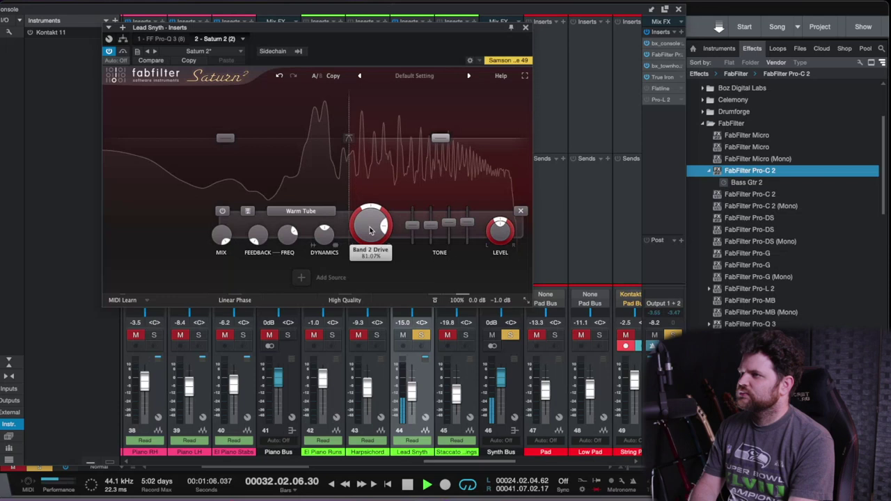
pyautogui.click(422, 337)
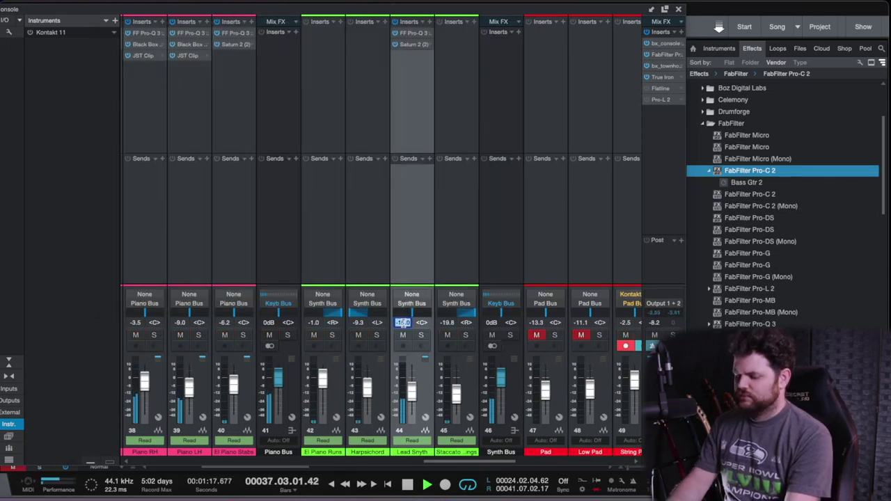
# Set the Lead Snyth volume to -14.0 dB and check the track briefly in solo
pyautogui.press('Return')
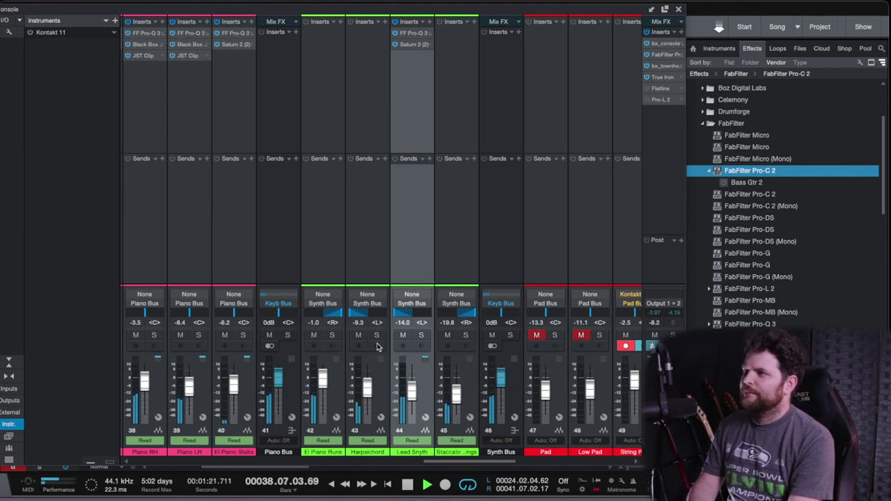
pyautogui.click(420, 337)
pyautogui.click(421, 337)
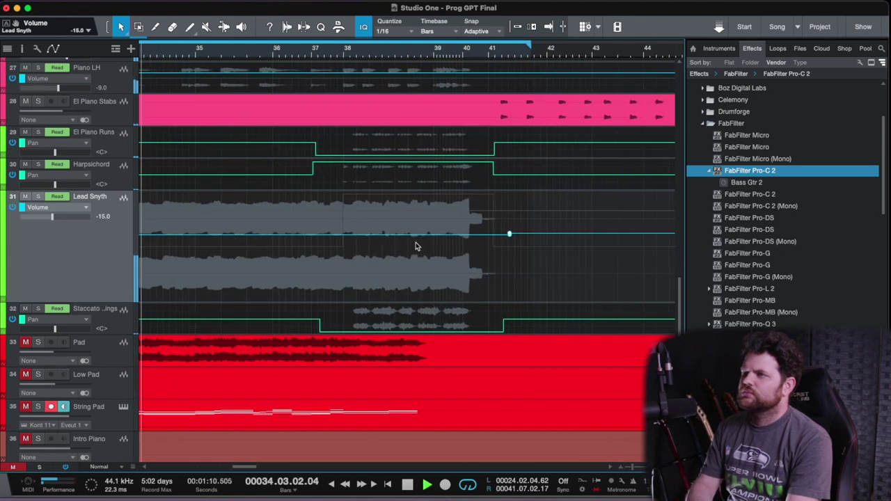
# Follow the Lead Snyth passage and add a point to its volume automation shortly before bar 41
pyautogui.scroll(-2, 415, 247)
pyautogui.hscroll(1, 415, 246)
pyautogui.hscroll(1, 362, 243)
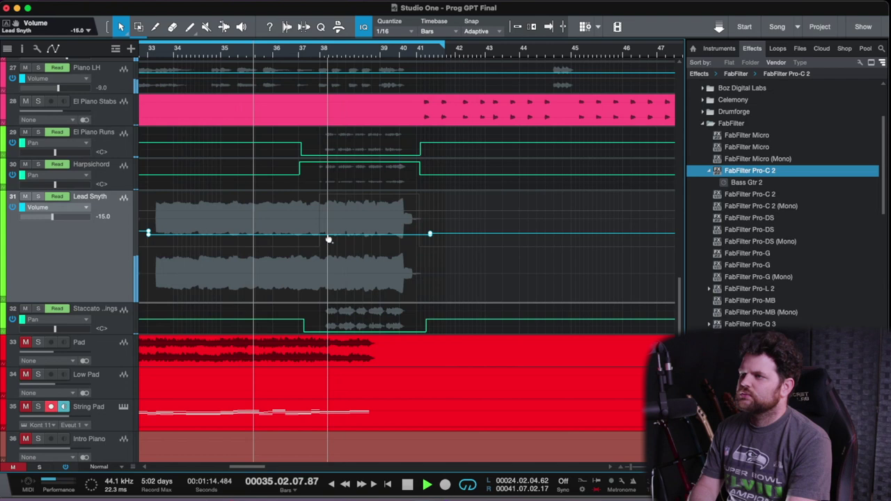
pyautogui.hscroll(1, 333, 241)
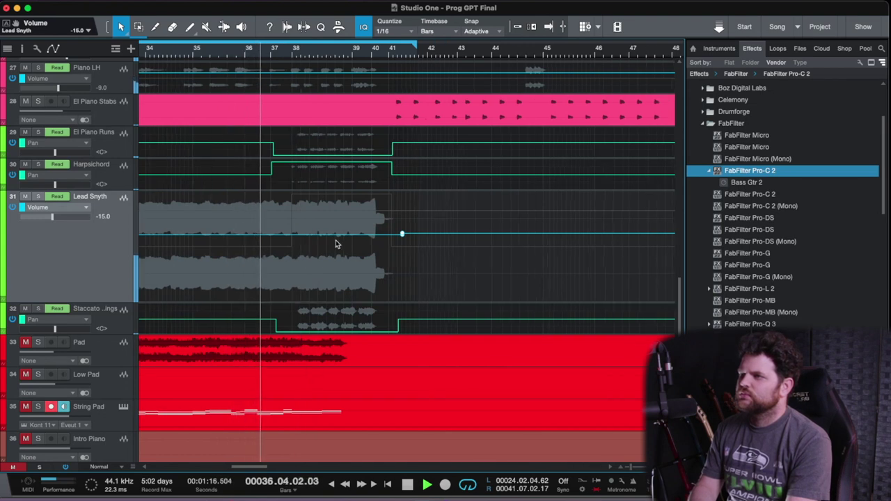
pyautogui.hscroll(2, 359, 244)
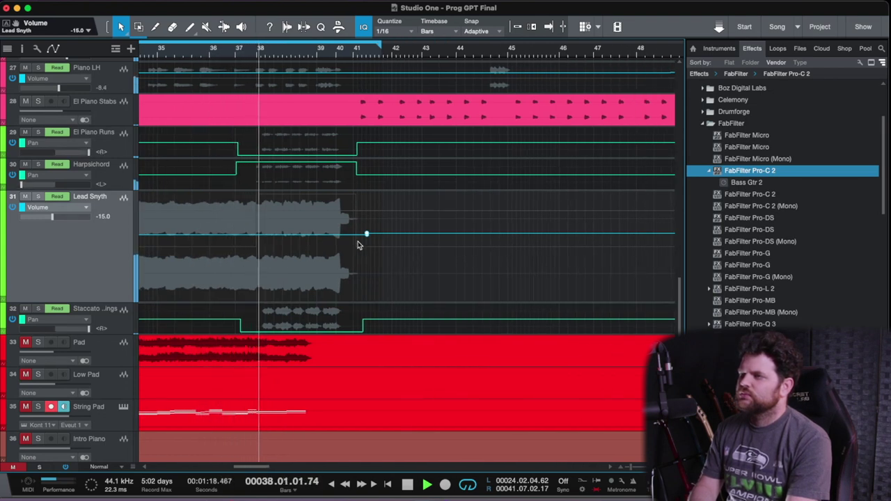
pyautogui.click(317, 235)
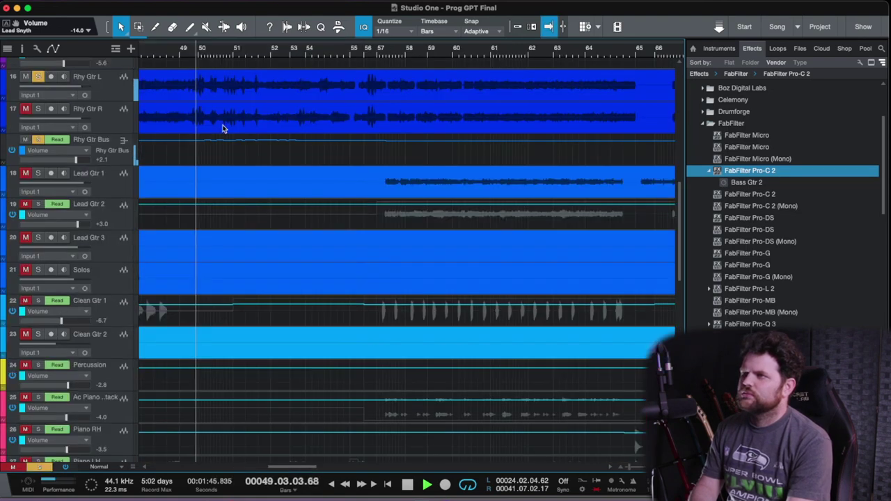
# Show the Lead Snyth pan automation around bars 50 to 57, and slightly lower its volume automation from about bar 66
pyautogui.scroll(-10, 230, 129)
pyautogui.scroll(2, 235, 127)
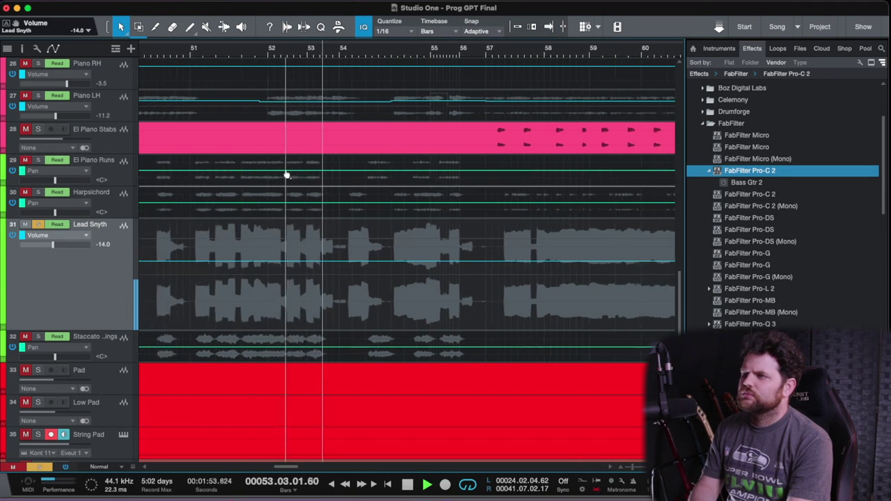
pyautogui.scroll(-2, 285, 175)
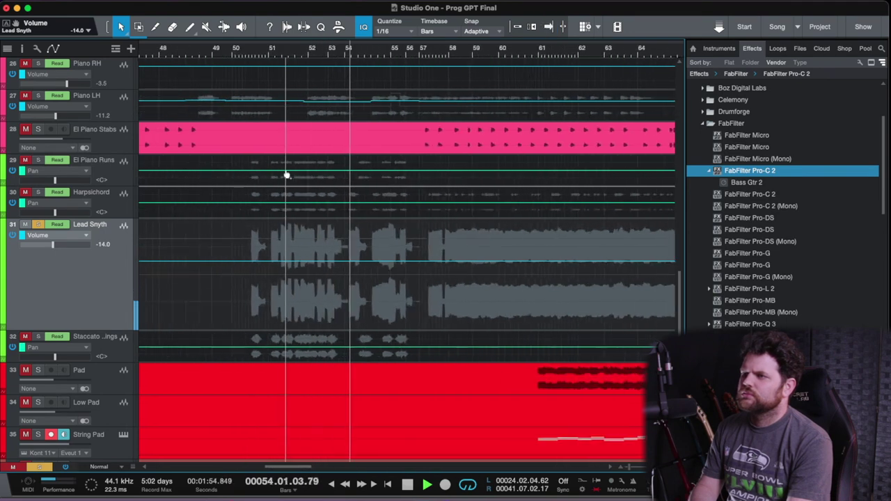
pyautogui.click(82, 237)
pyautogui.click(69, 268)
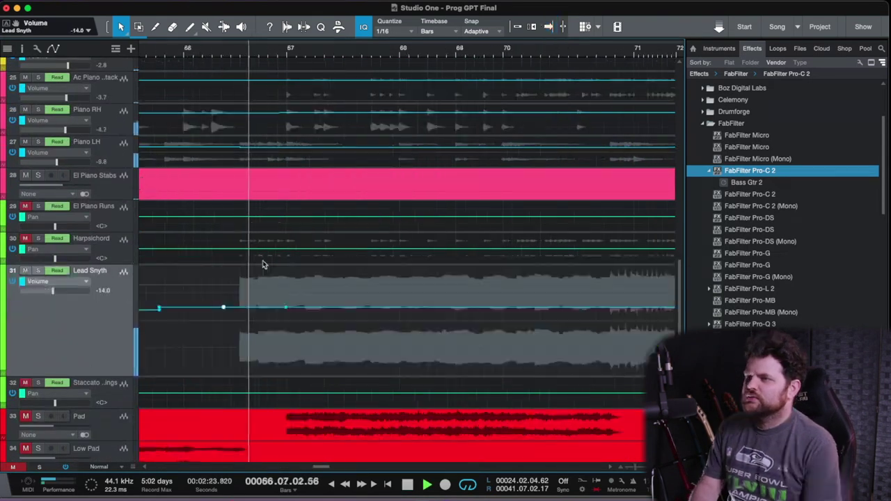
pyautogui.press('w')
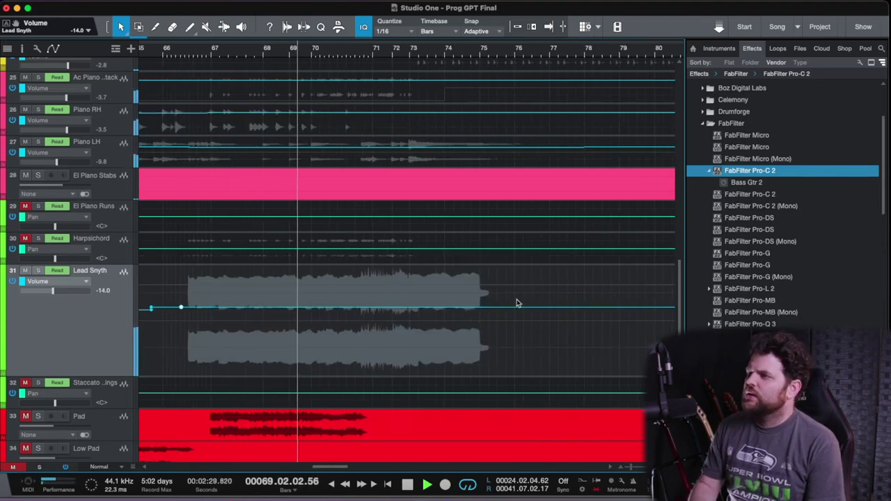
pyautogui.moveTo(465, 269); pyautogui.dragTo(464, 273)
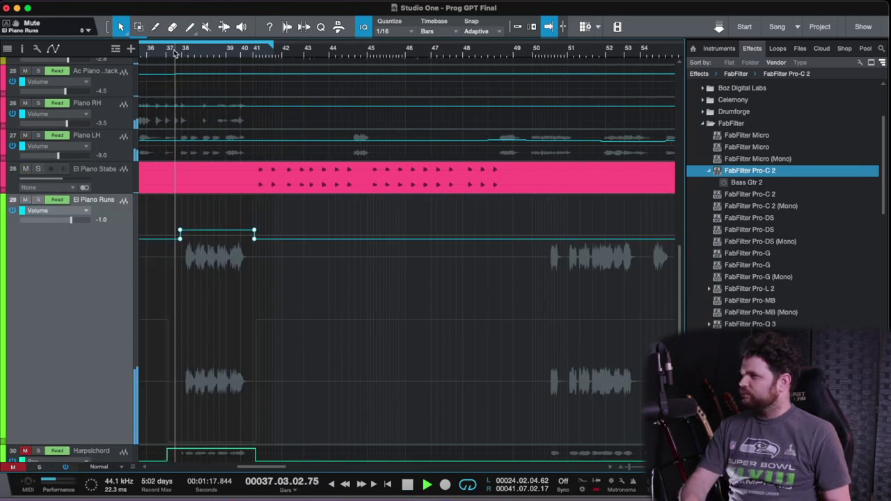
# Check El Piano Runs in solo and add a FabFilter Pro-Q 3 to its mixer channel
pyautogui.click(38, 199)
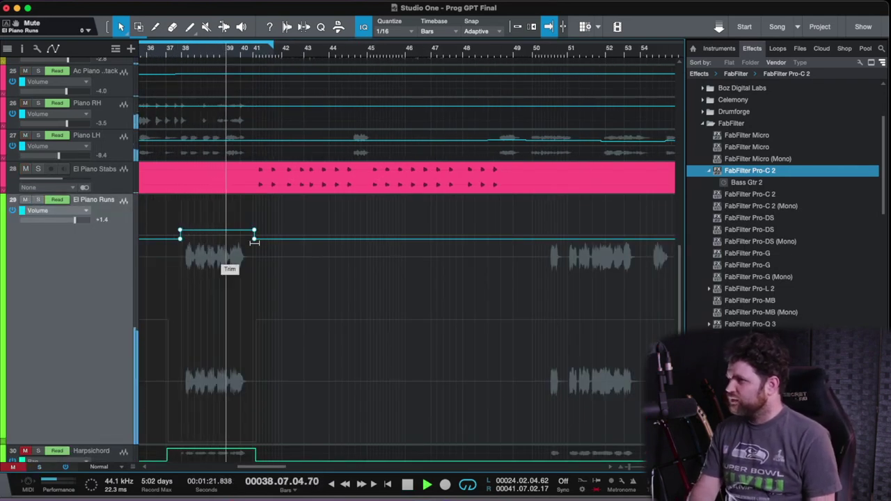
pyautogui.press('F3')
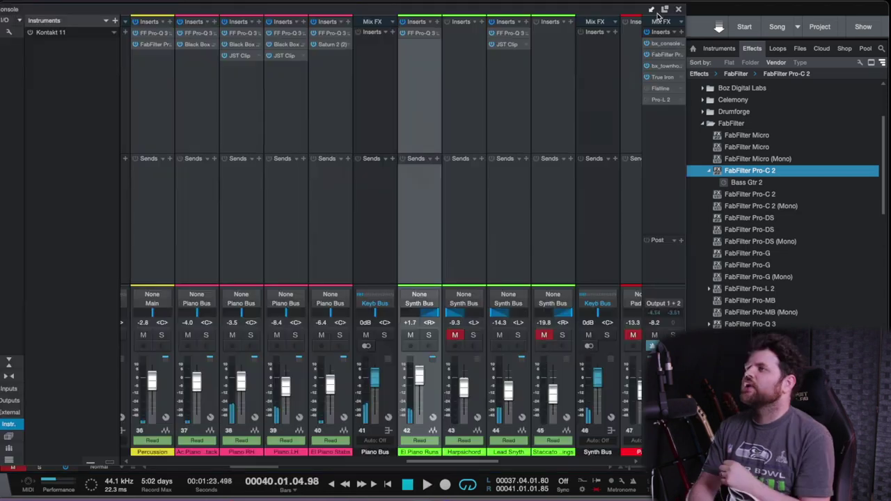
pyautogui.click(679, 10)
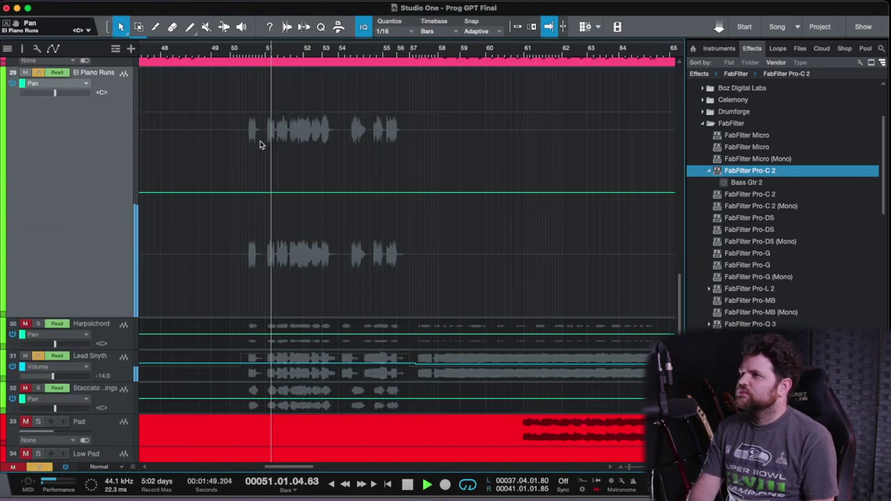
# Automate El Piano Runs to pan hard right from about bar 50 to bar 57
pyautogui.click(237, 192)
pyautogui.click(413, 192)
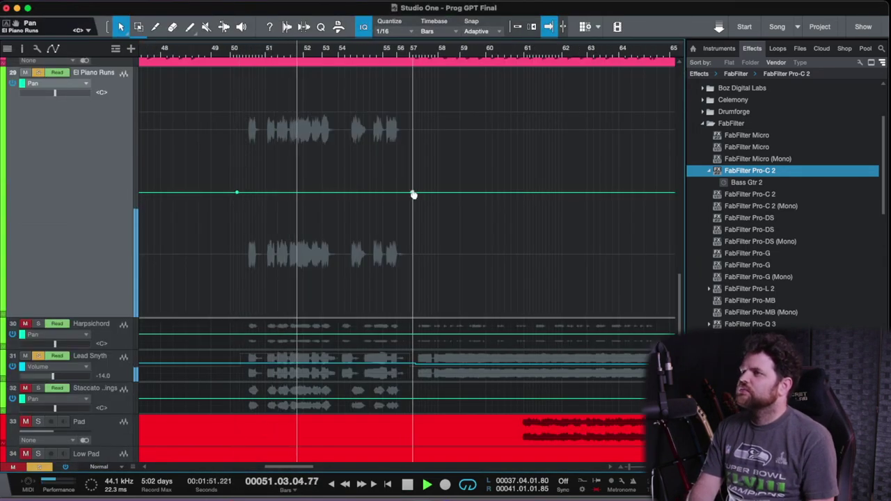
pyautogui.moveTo(360, 107); pyautogui.dragTo(360, 316)
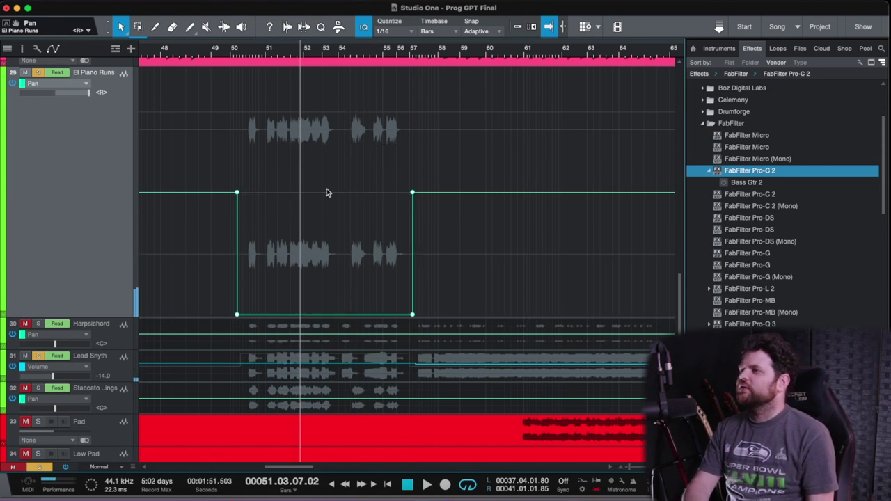
# Raise the El Piano Runs volume automation to +0.4 dB from about bar 50 to bar 57
pyautogui.click(86, 84)
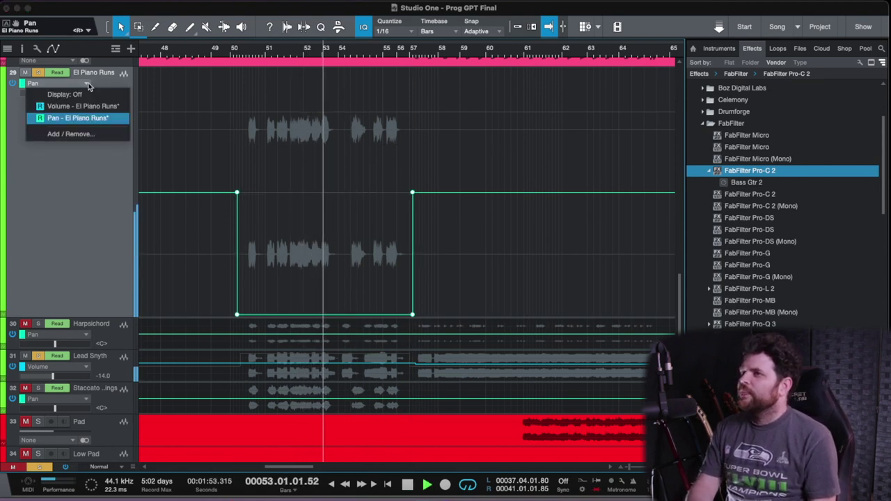
pyautogui.click(70, 105)
pyautogui.click(238, 112)
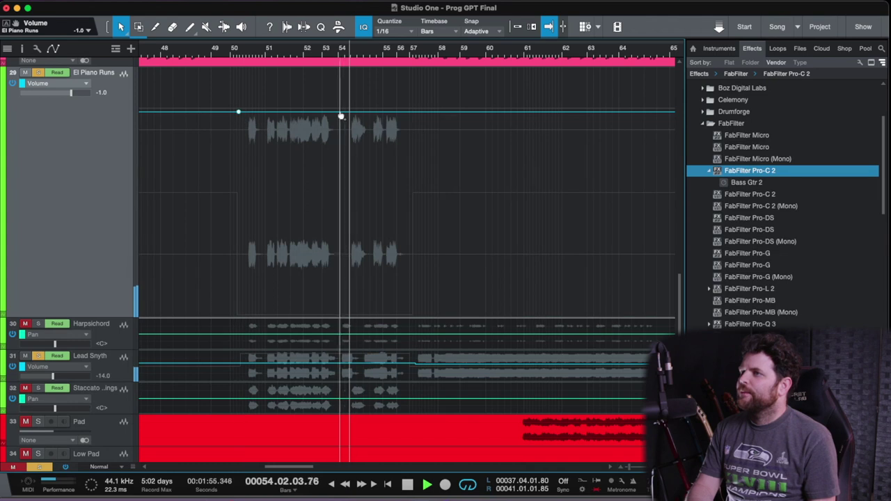
pyautogui.click(414, 112)
pyautogui.moveTo(368, 78); pyautogui.dragTo(368, 70)
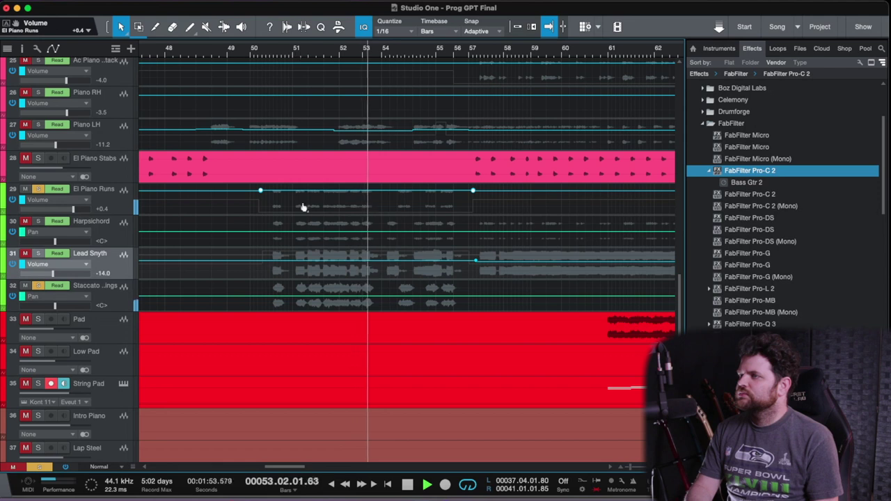
# Automate hard pans from about bar 50 to bar 57, with Harpsichord left and Staccato Strings right
pyautogui.scroll(3, 301, 143)
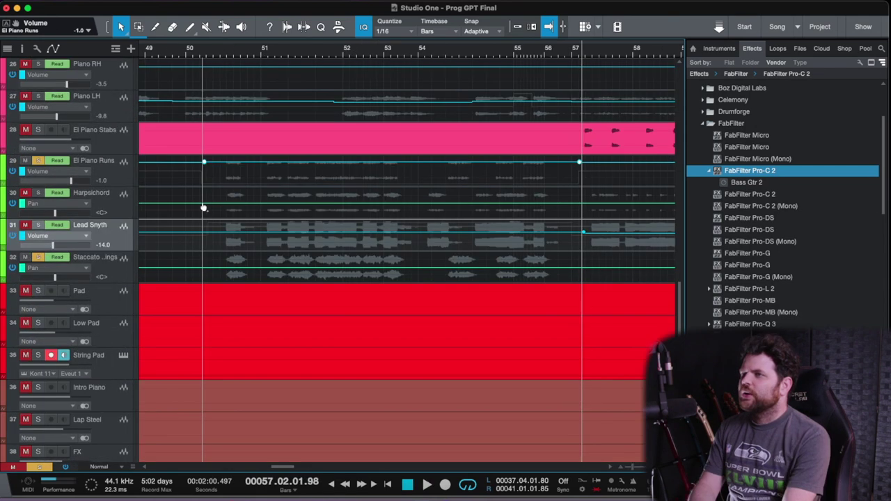
pyautogui.click(202, 207)
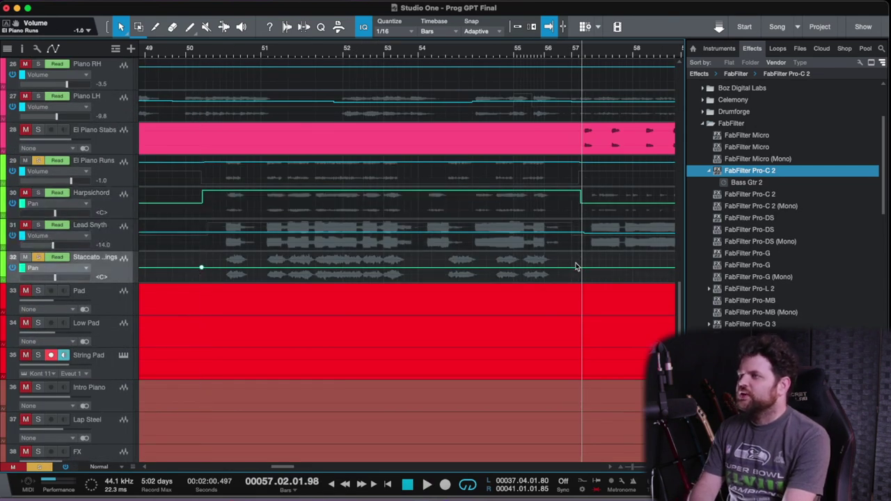
pyautogui.click(581, 266)
pyautogui.moveTo(567, 254); pyautogui.dragTo(564, 327)
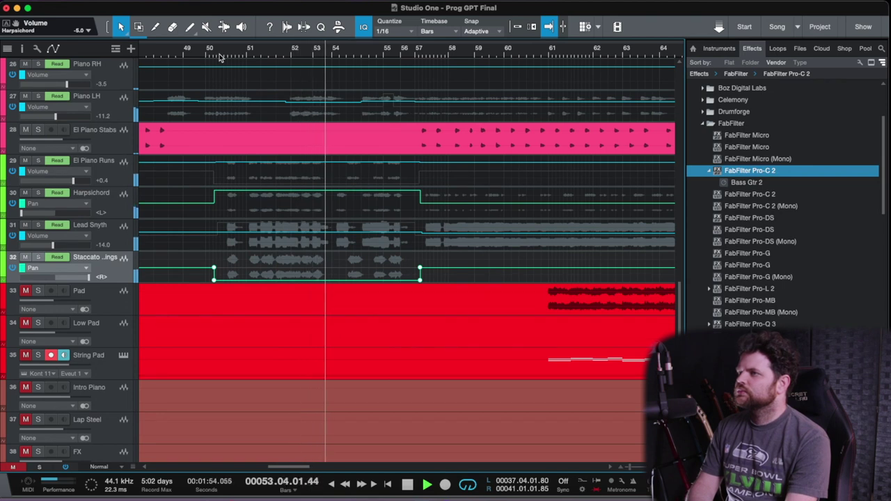
# Raise the Harpsichord volume automation to -2.6 dB from about bar 66 to bar 67
pyautogui.scroll(3, 405, 186)
pyautogui.scroll(2, 398, 236)
pyautogui.scroll(-1, 397, 235)
pyautogui.scroll(-3, 398, 237)
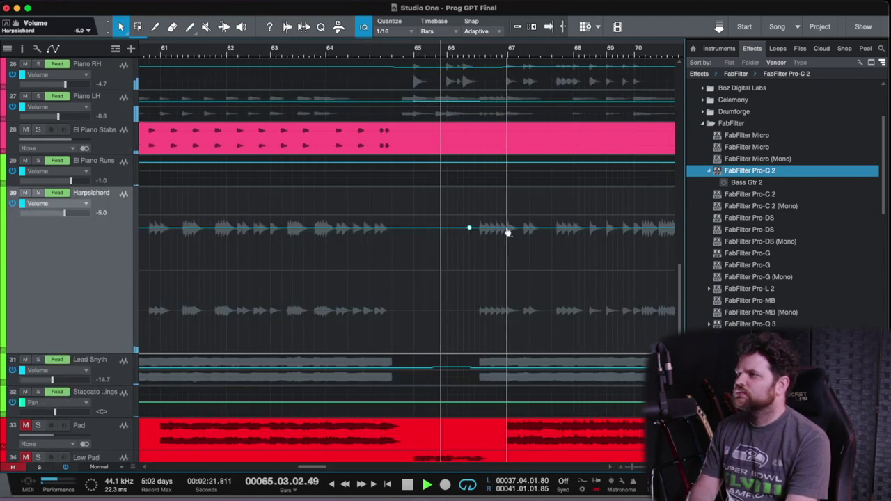
pyautogui.click(508, 228)
pyautogui.moveTo(504, 196); pyautogui.dragTo(503, 191)
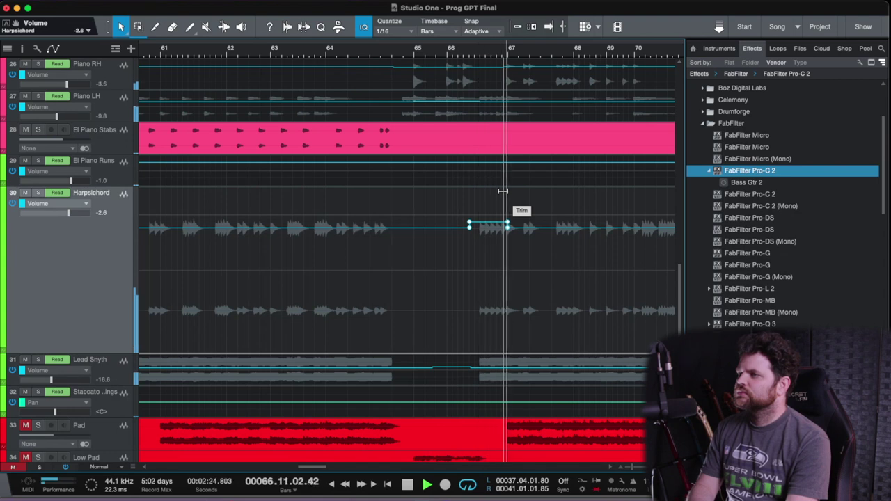
# Reset the track heights, enlarge the Lead Snyth track and lower its volume automation to -16.6 dB from about bar 57 to bar 65
pyautogui.scroll(-5, 498, 193)
pyautogui.hscroll(3, 449, 214)
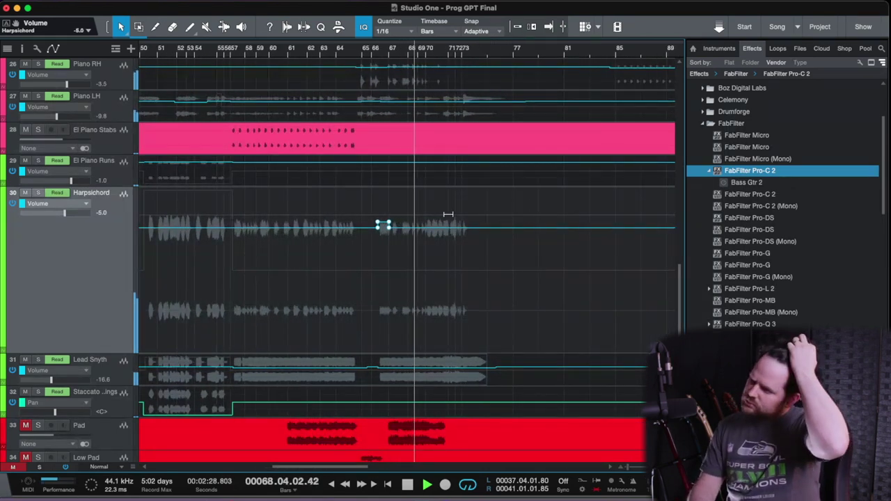
pyautogui.click(99, 466)
pyautogui.click(112, 421)
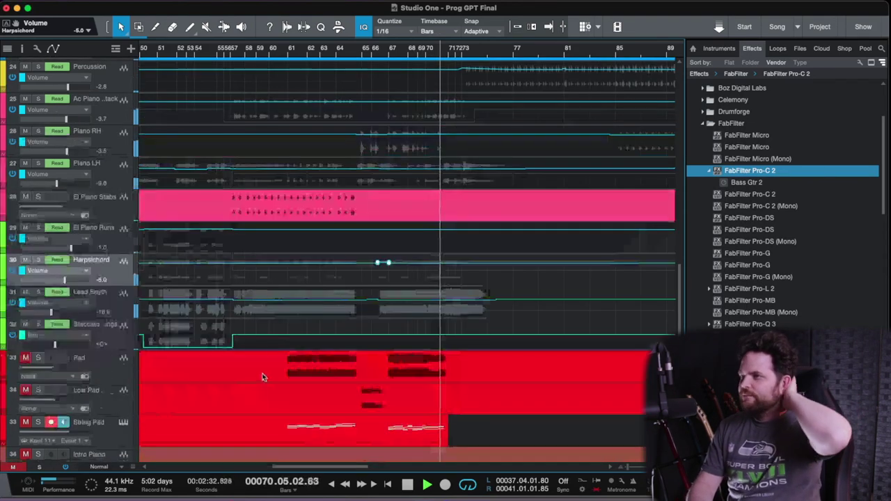
pyautogui.moveTo(109, 319); pyautogui.dragTo(120, 480)
pyautogui.scroll(-3, 348, 302)
pyautogui.moveTo(471, 382); pyautogui.dragTo(282, 345)
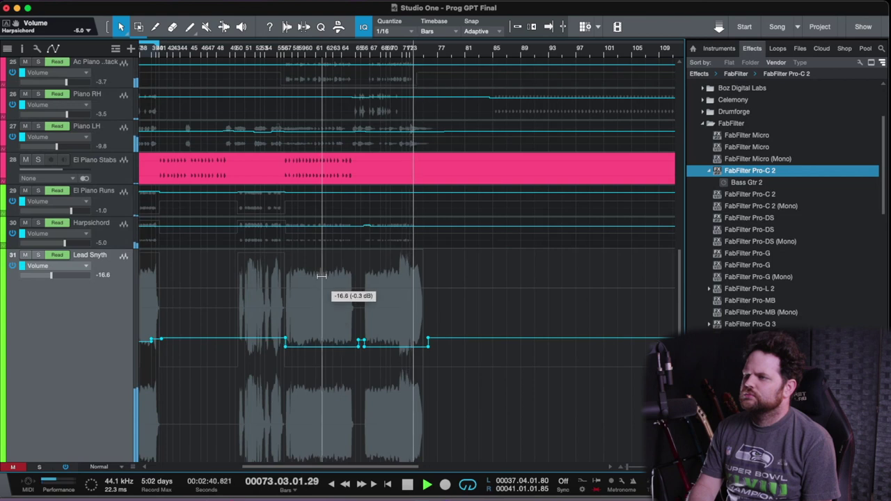
pyautogui.scroll(-5, 305, 320)
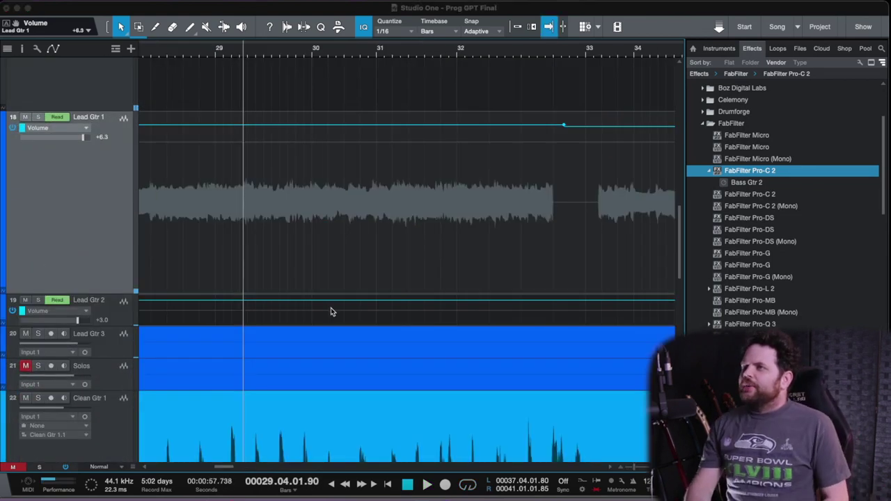
# Trim the Lead Gtr 1 volume automation between about bar 31 and bar 40 during playback
pyautogui.click(235, 53)
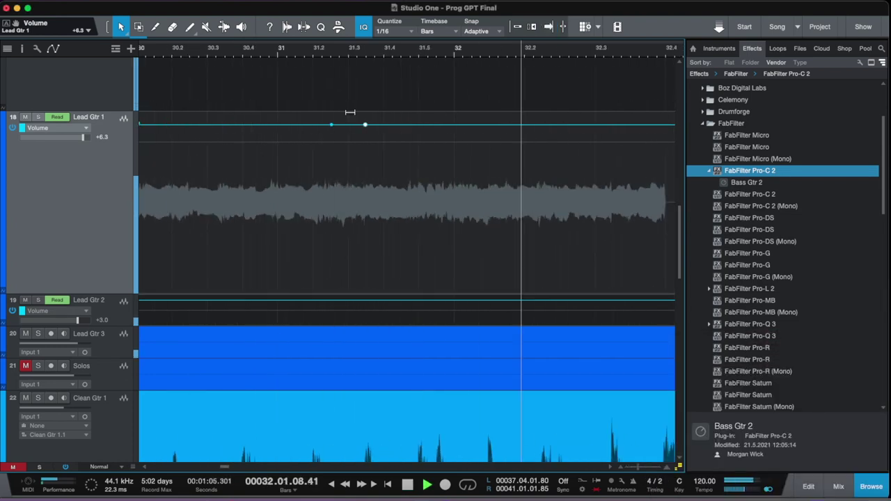
pyautogui.scroll(-3, 350, 112)
pyautogui.click(336, 125)
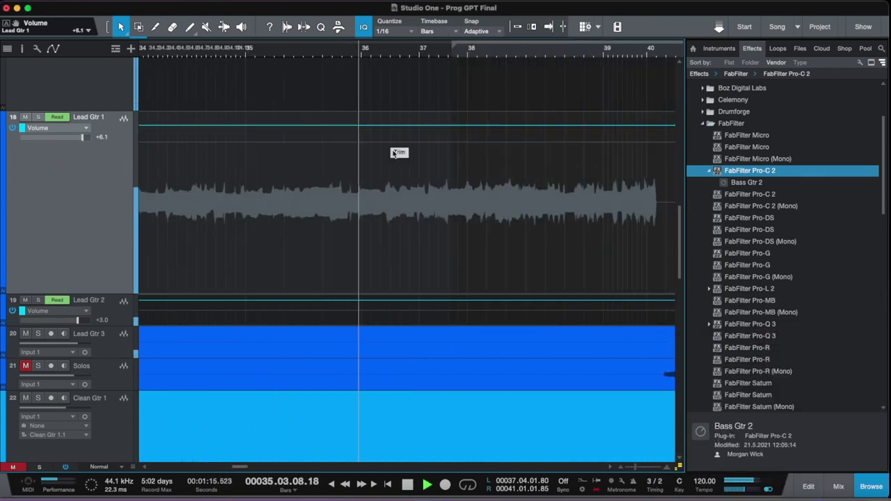
pyautogui.scroll(-3, 393, 151)
pyautogui.click(553, 125)
# Copy the Lead Snyth's FabFilter Pro-Q 3 to the Pad channel and reduce it to a low cut at 350.70 Hz
pyautogui.scroll(3, 409, 130)
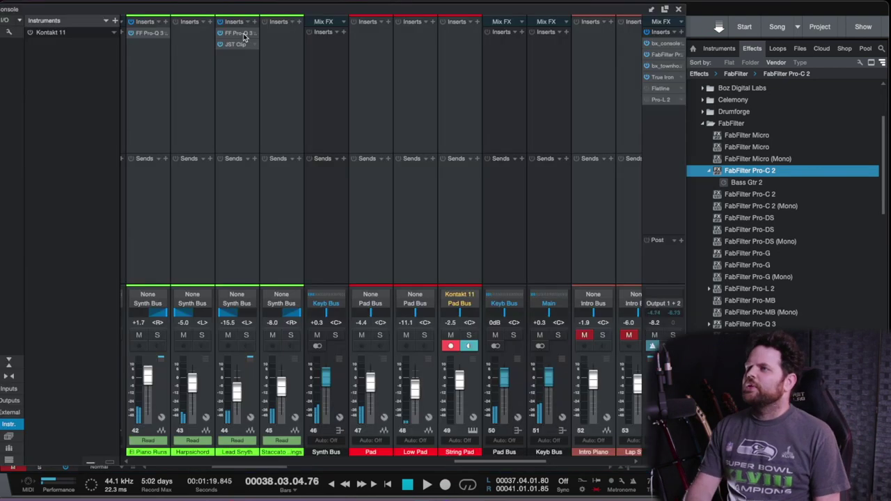
pyautogui.click(369, 33)
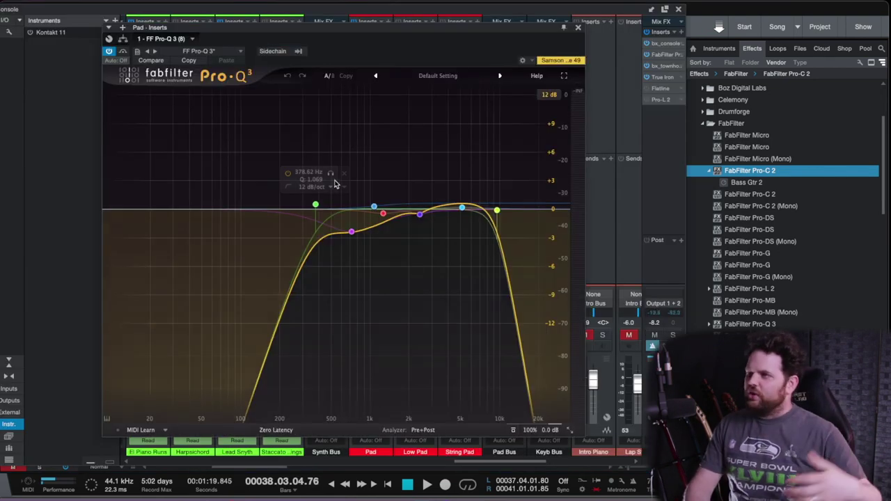
pyautogui.moveTo(308, 199); pyautogui.dragTo(282, 183)
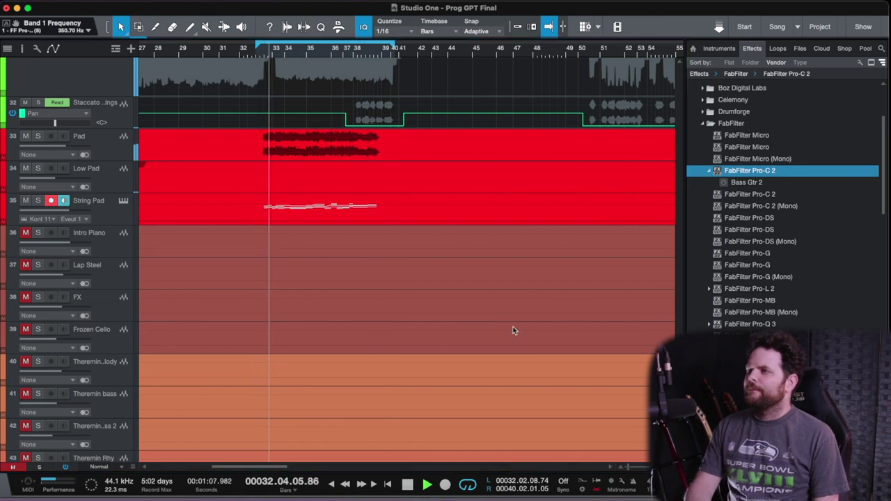
# Reopen the Pad channel's Pro-Q 3 and lower its low cut to about 297 Hz while the song plays
pyautogui.press('F3')
pyautogui.hscroll(2, 414, 204)
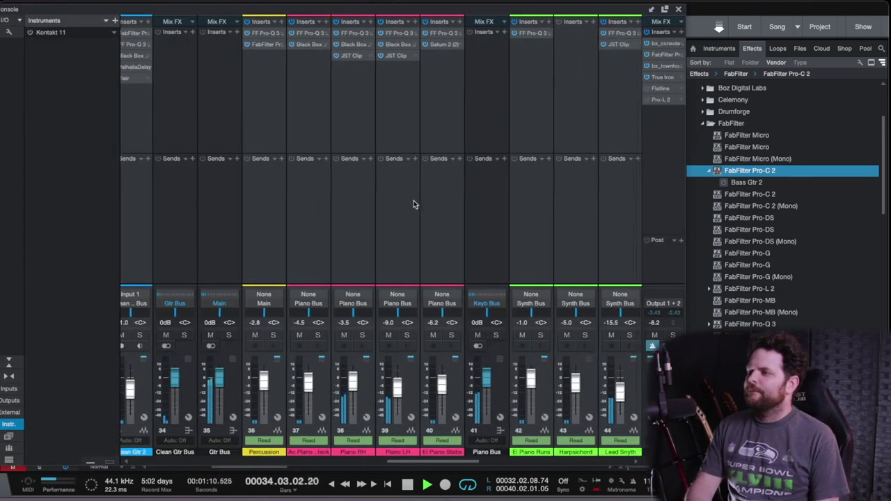
pyautogui.hscroll(8, 444, 173)
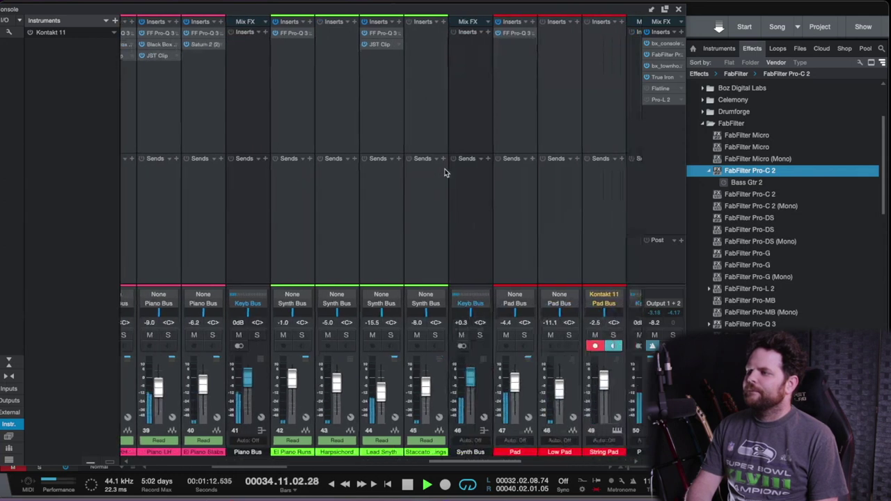
pyautogui.rightClick(376, 36)
pyautogui.click(390, 44)
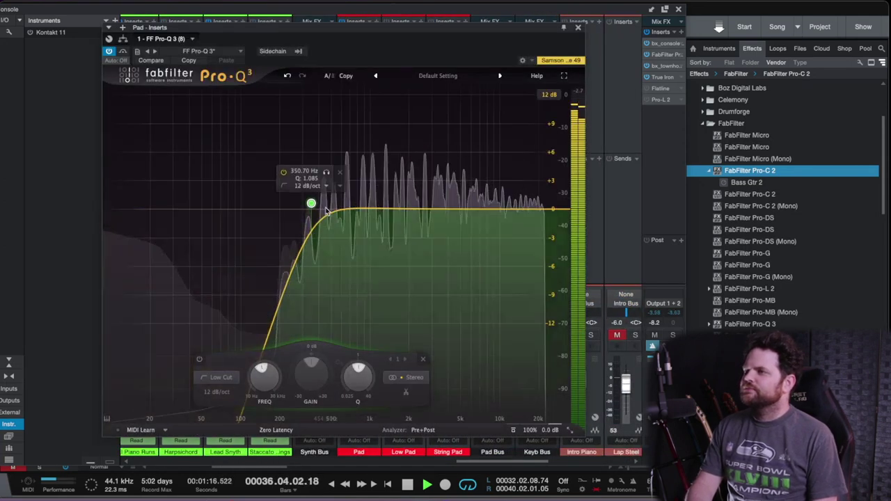
pyautogui.moveTo(311, 204); pyautogui.dragTo(302, 203)
# Add a high shelf at about 2516 Hz with a gain of about +2.3 dB to the Pad EQ, and toggle the Pad solo
pyautogui.moveTo(422, 207); pyautogui.dragTo(426, 191)
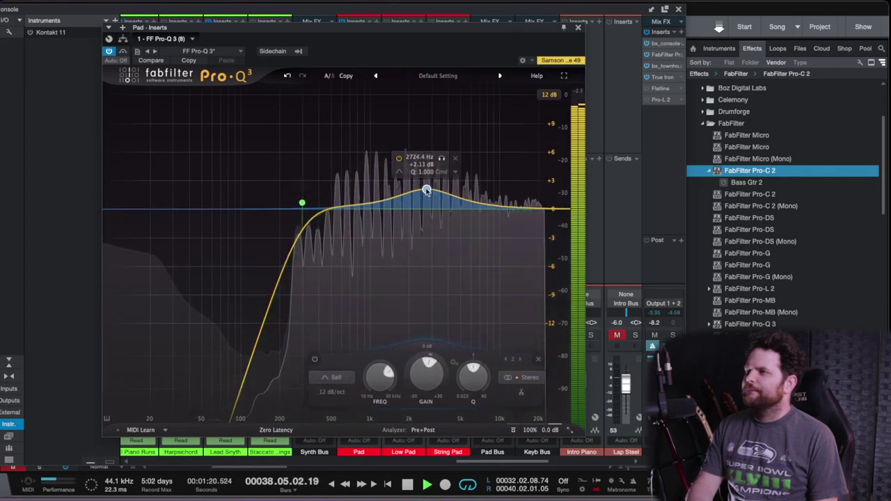
pyautogui.moveTo(465, 33); pyautogui.dragTo(746, 34)
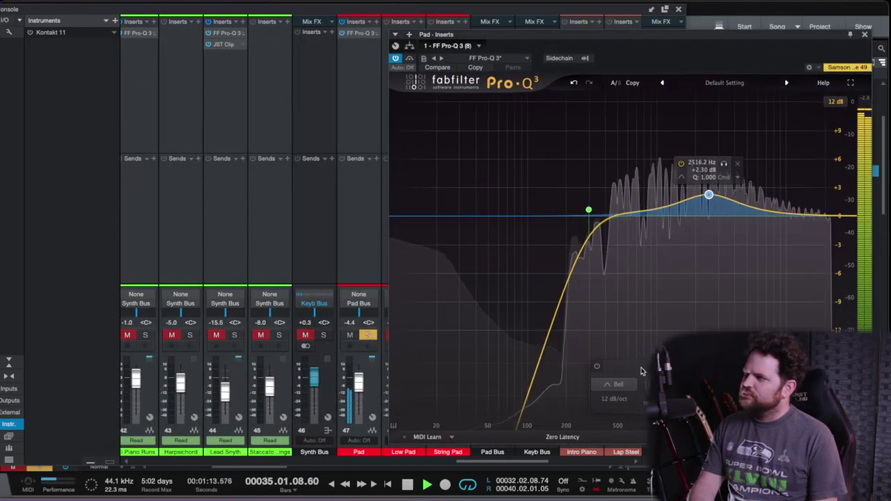
pyautogui.click(616, 385)
pyautogui.click(601, 318)
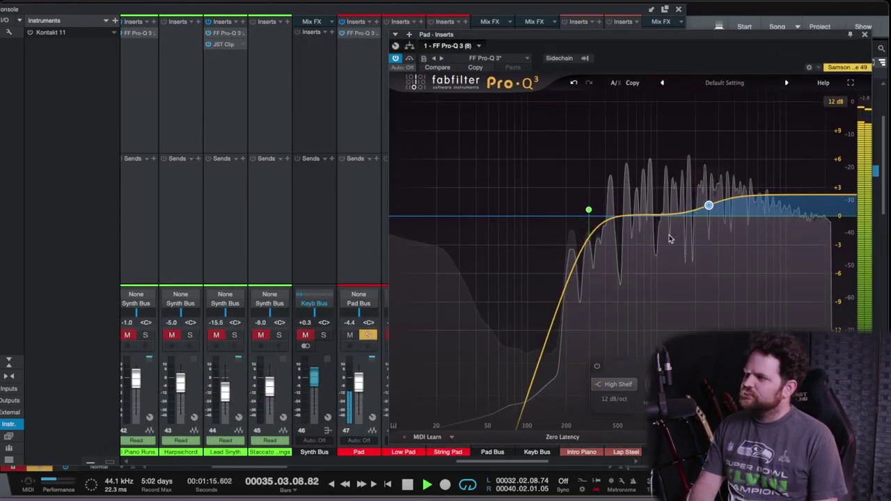
pyautogui.moveTo(708, 201)
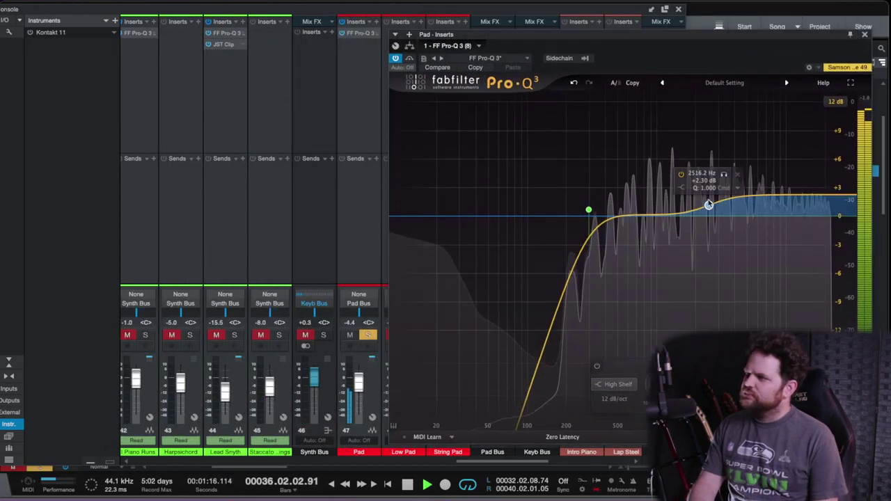
pyautogui.click(369, 335)
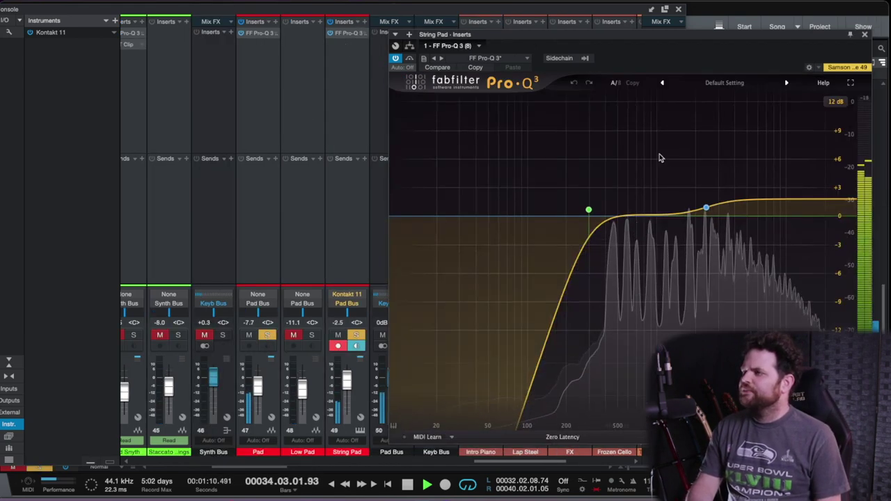
# Reduce String Pad's high-shelf boost, set its low cut to 339.53 Hz and lower its fader to about -3.8 dB
pyautogui.moveTo(707, 207); pyautogui.dragTo(707, 210)
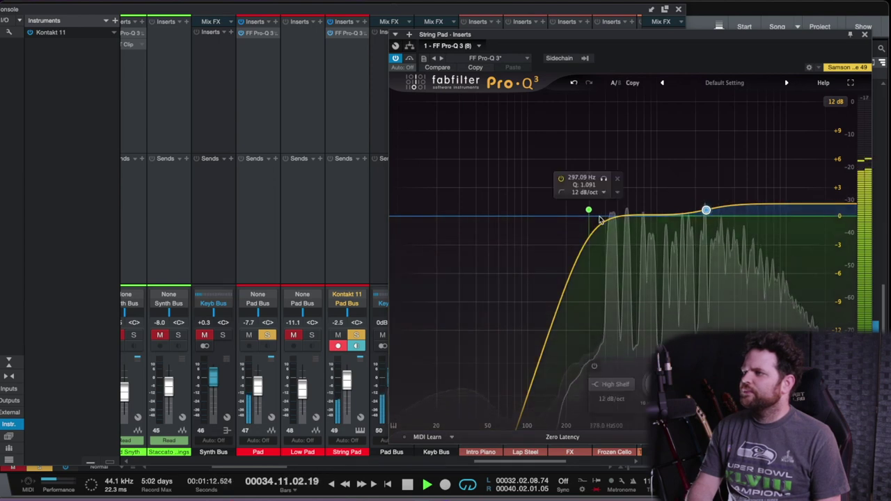
pyautogui.moveTo(589, 210); pyautogui.dragTo(596, 209)
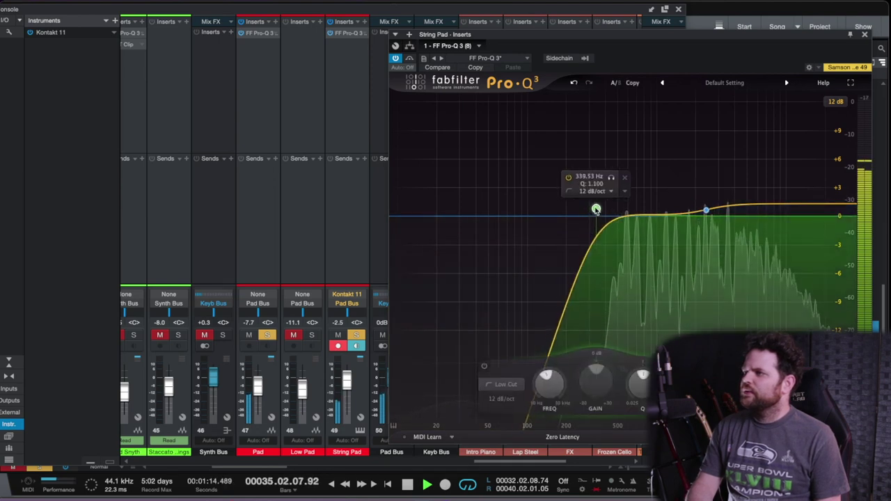
pyautogui.moveTo(349, 379); pyautogui.dragTo(349, 381)
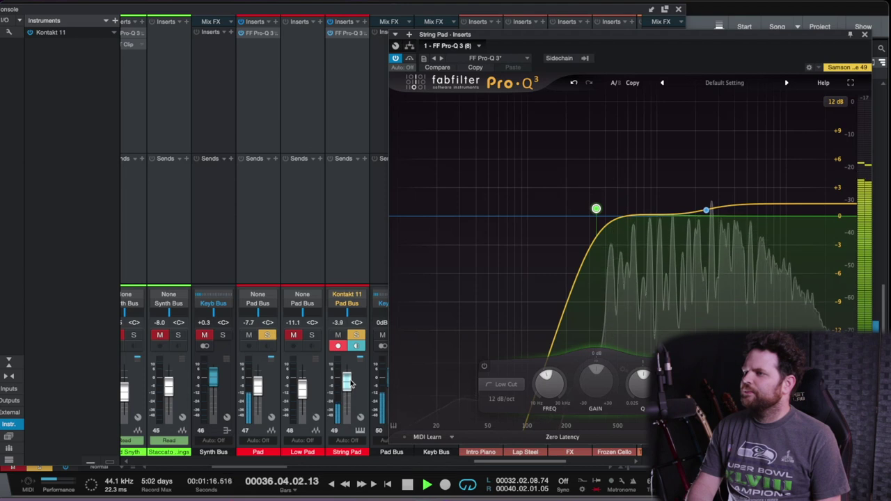
pyautogui.click(351, 384)
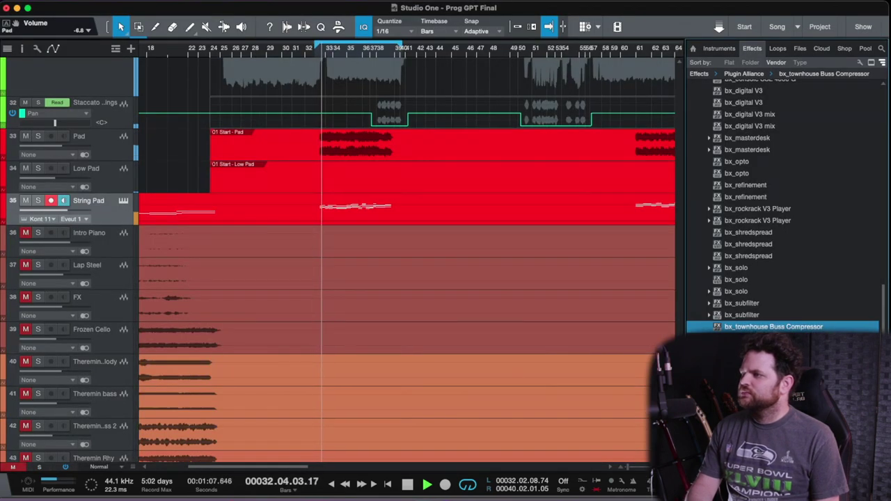
# Set the Pad fader to -5.8 dB in the mixer and check the neighbouring synth and pad channels
pyautogui.press('F3')
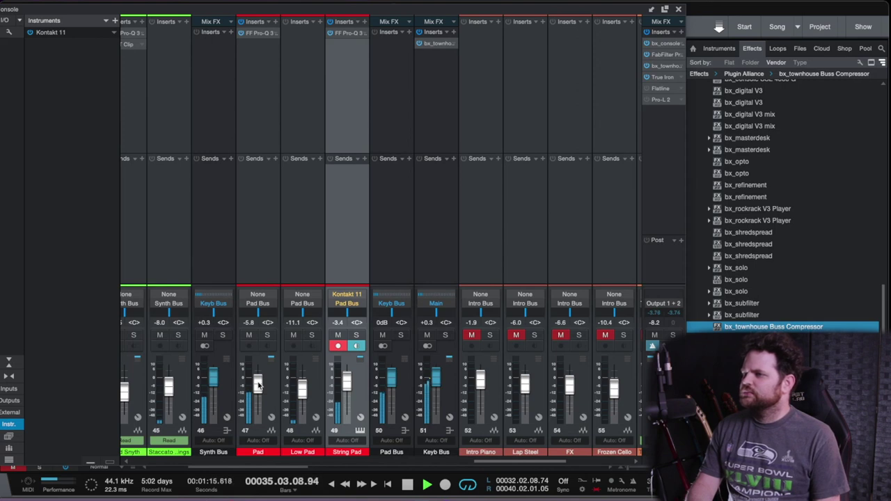
pyautogui.hscroll(-4, 291, 242)
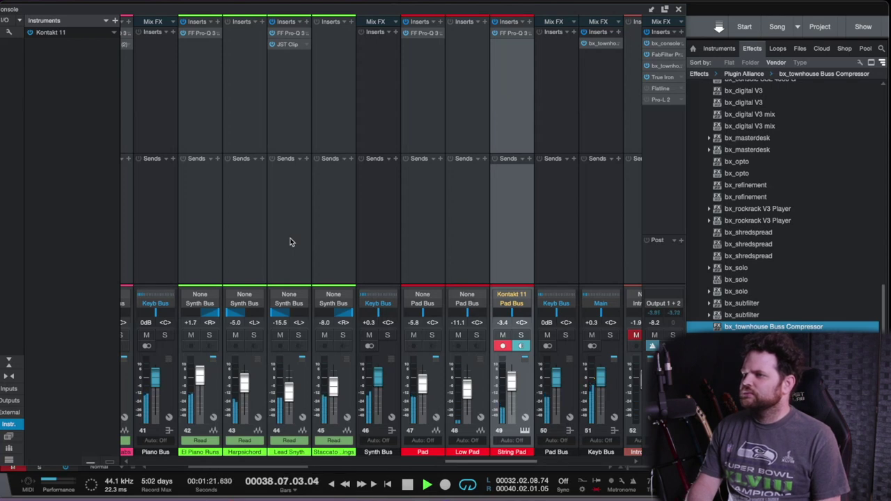
pyautogui.hscroll(3, 291, 242)
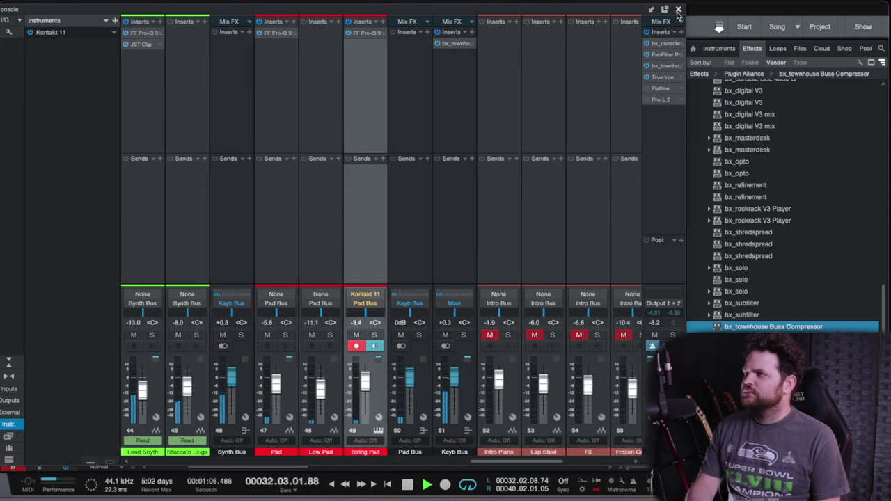
# Automate the Pad volume up to -4.8 dB just before bar 33 and down to -6.7 dB from there to about bar 39
pyautogui.click(679, 11)
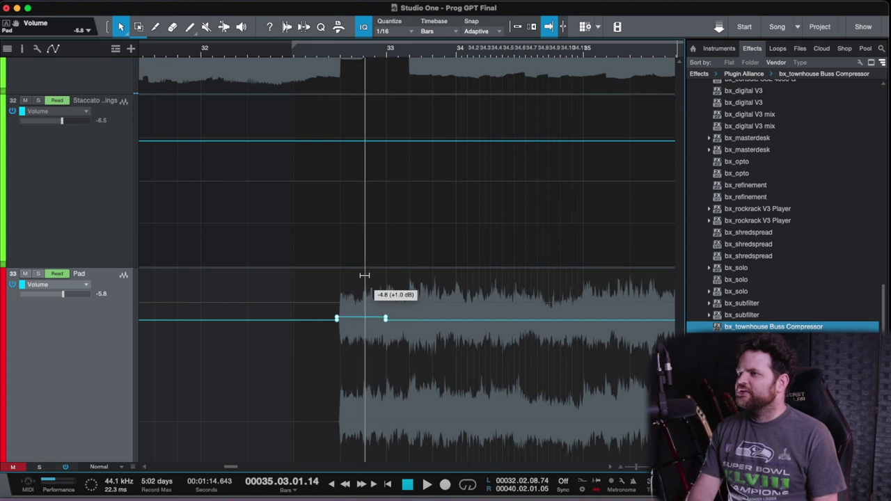
pyautogui.scroll(-3, 365, 276)
pyautogui.hscroll(1, 365, 277)
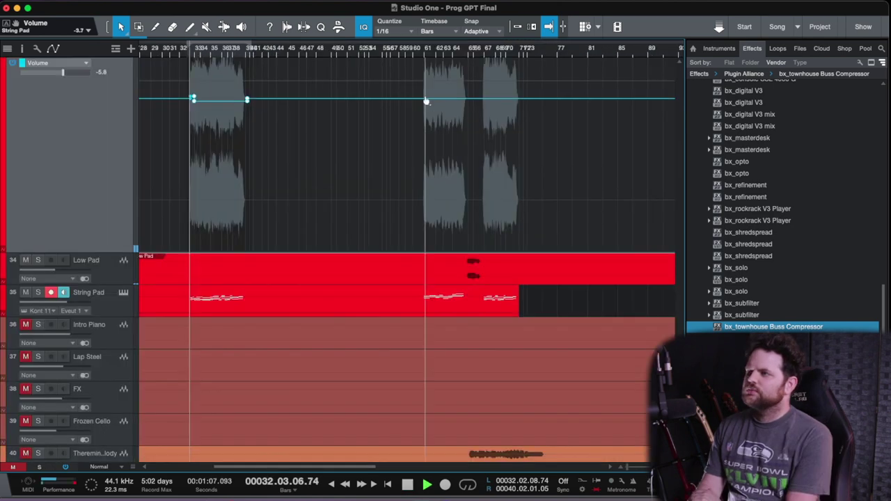
# Lower the Pad volume automation from about bar 61 to bar 65 and from about bar 67 to bar 72
pyautogui.press('w')
pyautogui.press('w')
pyautogui.hscroll(10, 471, 113)
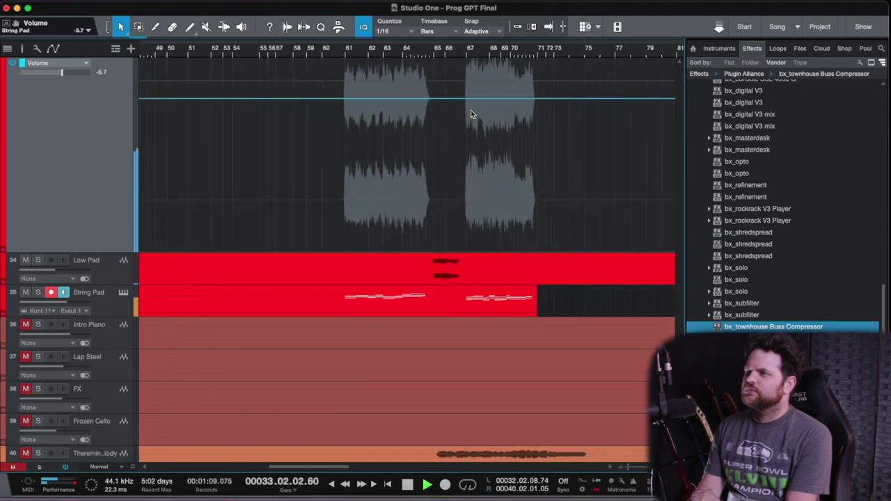
pyautogui.scroll(4, 287, 82)
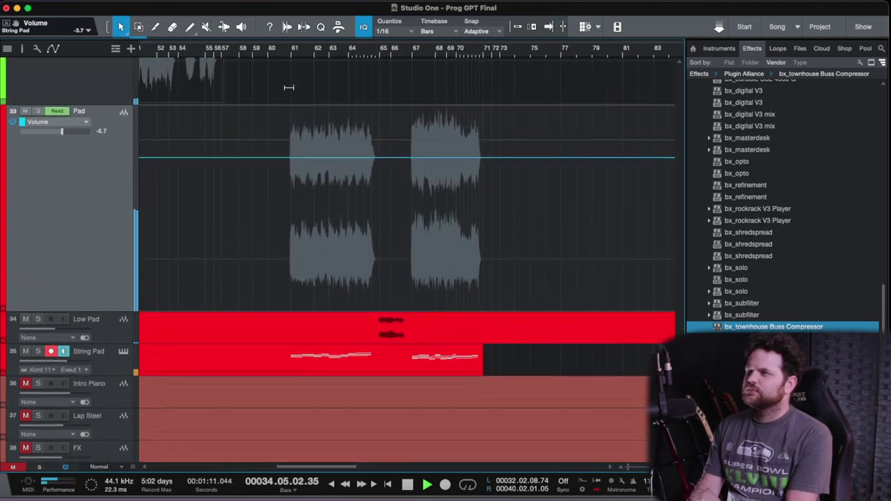
pyautogui.press('space')
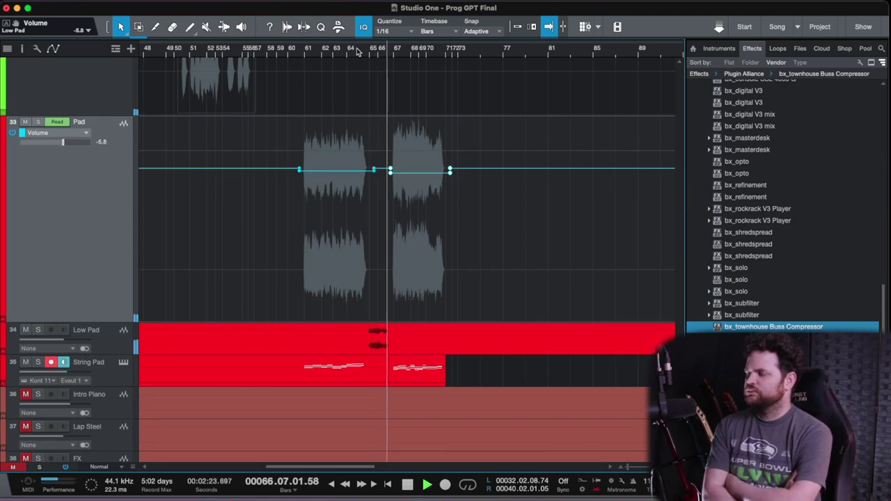
pyautogui.scroll(-8, 422, 214)
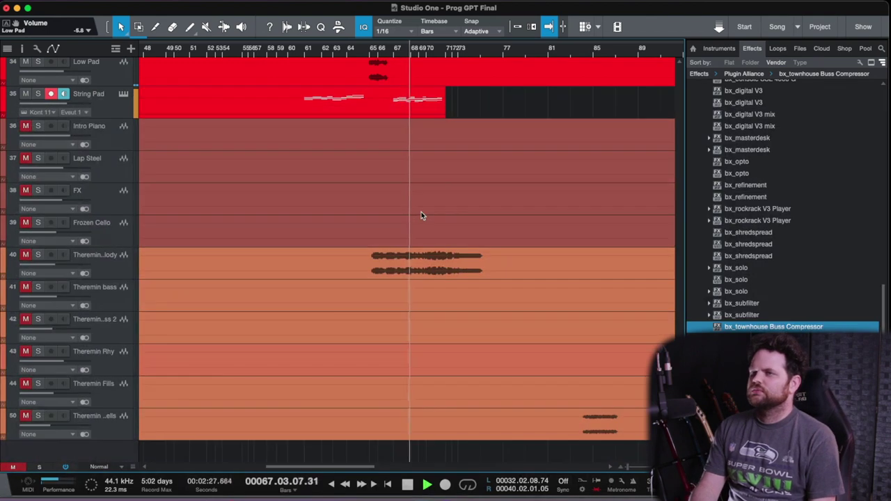
pyautogui.scroll(-2, 421, 214)
pyautogui.scroll(-2, 421, 214)
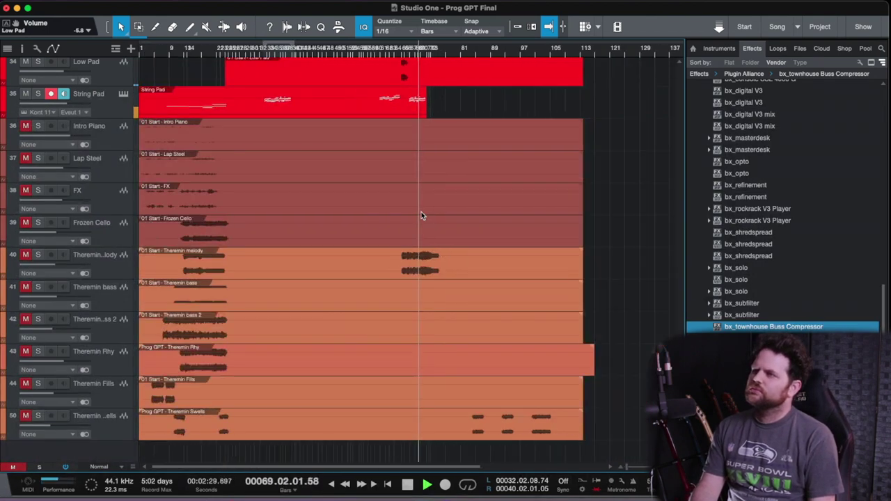
pyautogui.scroll(4, 413, 241)
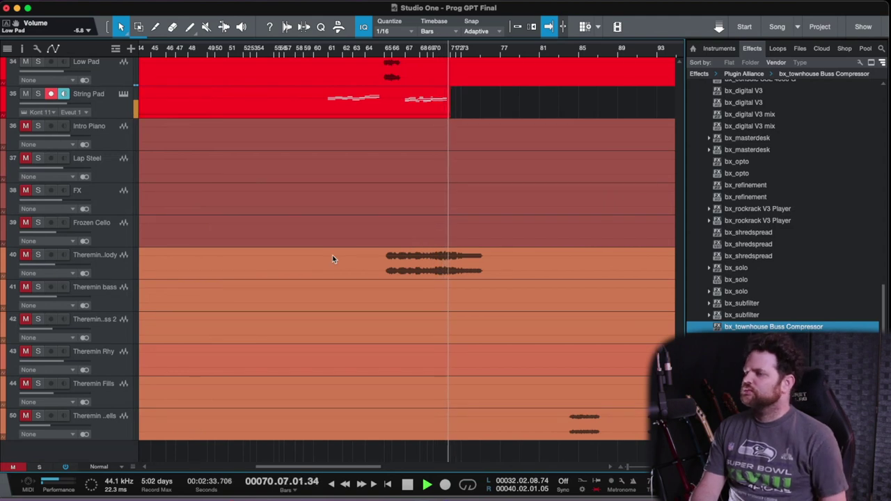
pyautogui.scroll(-3, 332, 259)
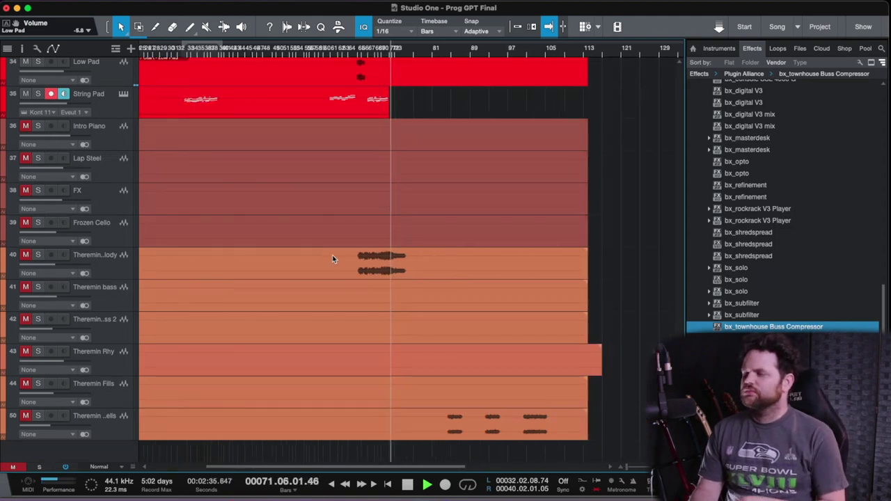
# Set the track height back to the standard size for all tracks and look over the arrangement up to the drums
pyautogui.scroll(5, 332, 259)
pyautogui.scroll(10, 332, 259)
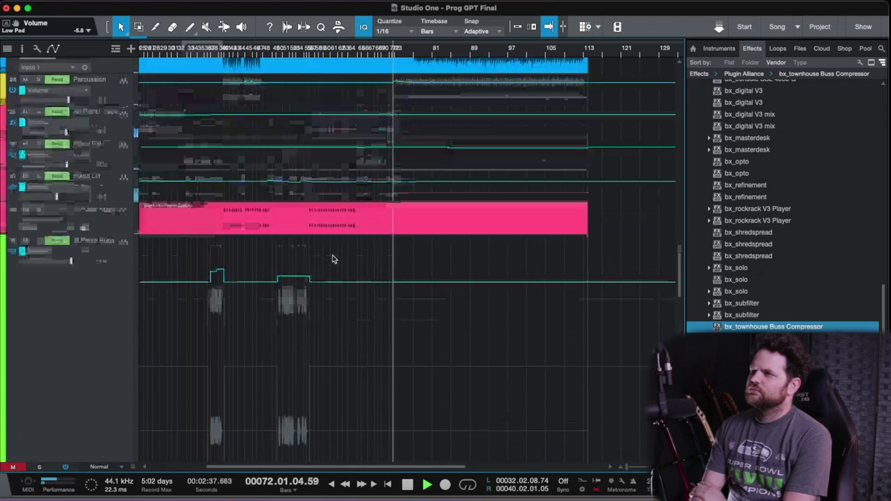
pyautogui.scroll(-3, 332, 259)
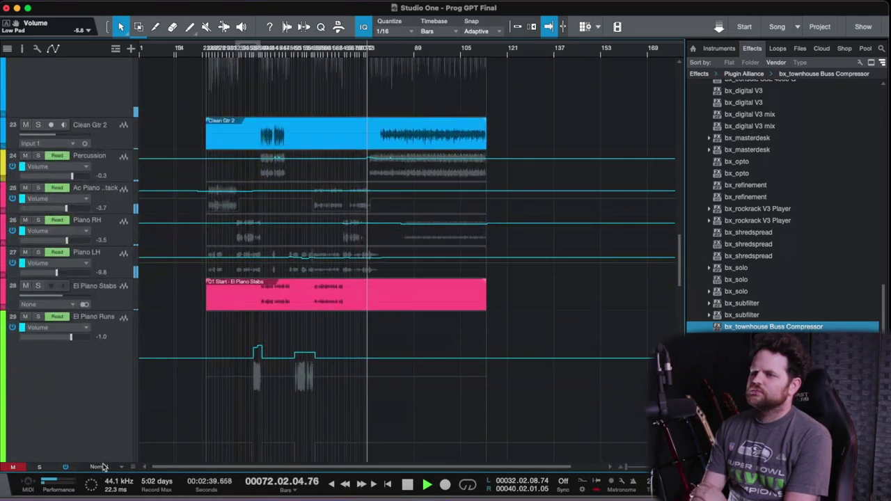
pyautogui.click(99, 466)
pyautogui.click(108, 420)
pyautogui.scroll(7, 284, 248)
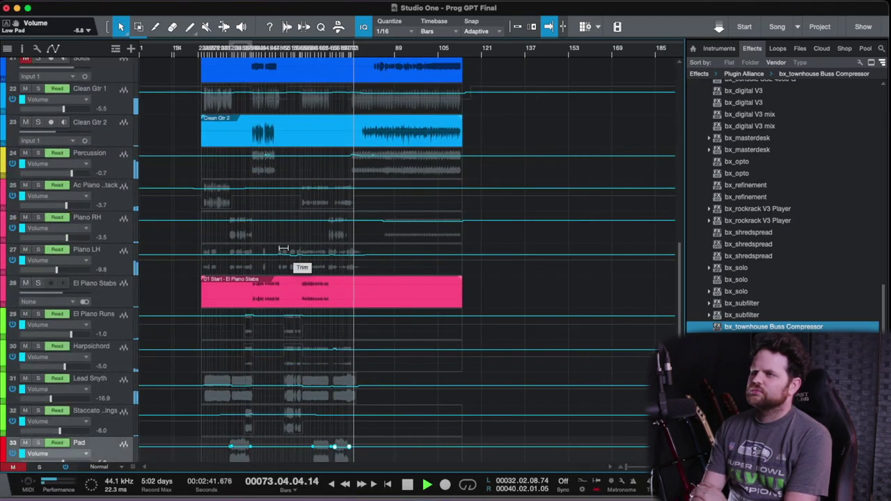
pyautogui.scroll(8, 284, 248)
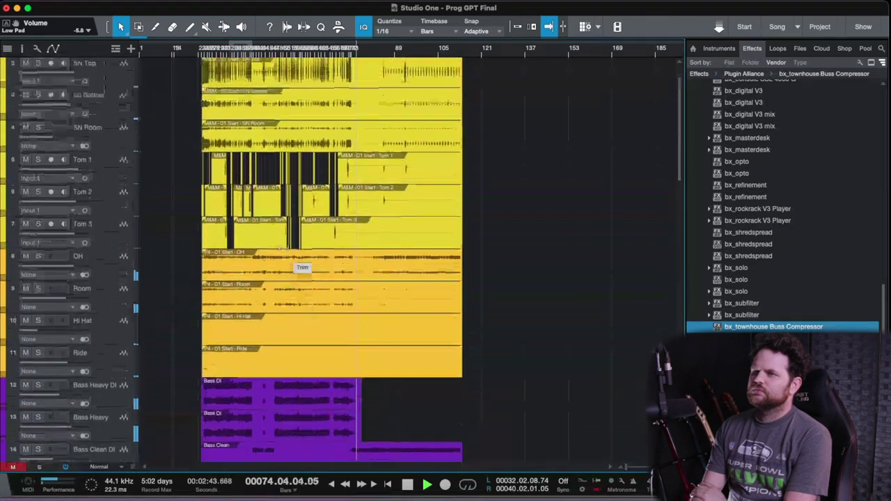
pyautogui.scroll(-3, 396, 356)
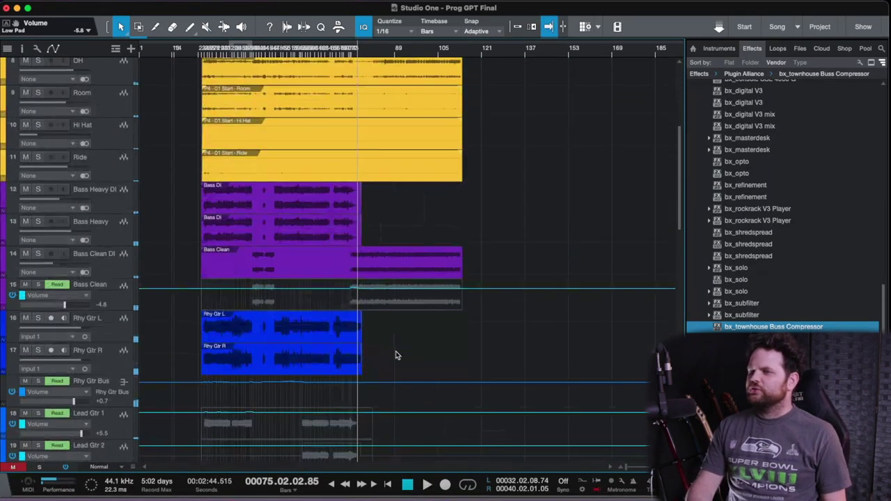
# Raise the Solos track's fader to +5.7 dB during the solo from bar 40
pyautogui.press('F3')
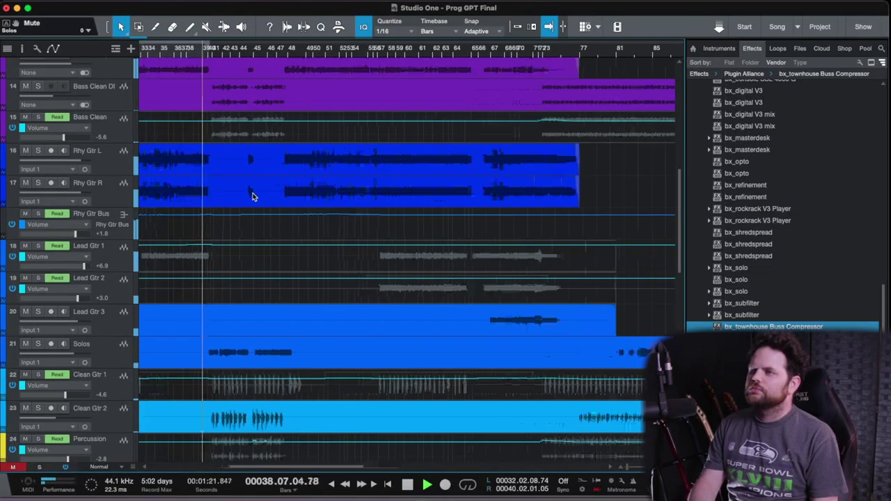
pyautogui.hscroll(-2, 189, 300)
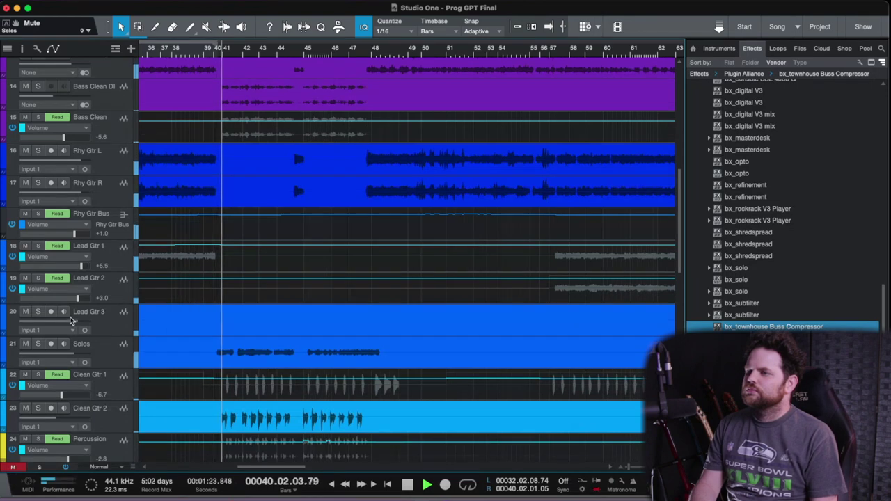
pyautogui.moveTo(69, 355); pyautogui.dragTo(75, 356)
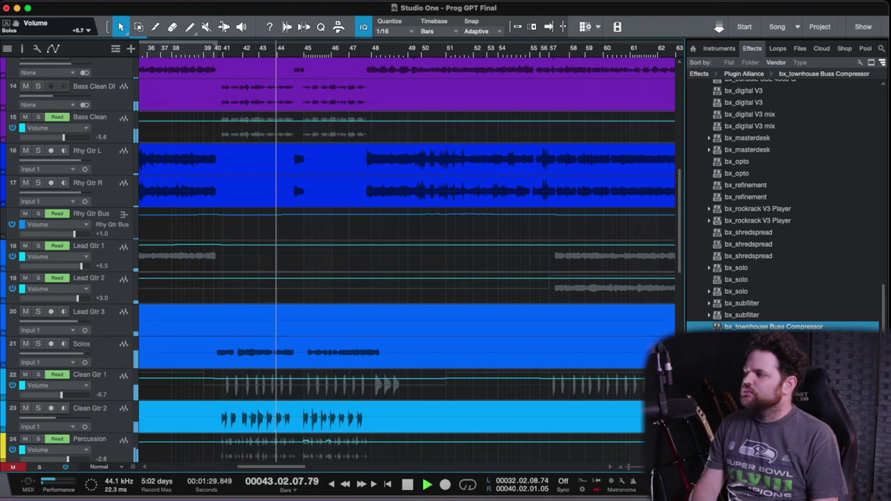
# Boost the 3296.3 Hz bell in the Solos channel's Pro-Q 3 to +1.78 dB
pyautogui.press('F3')
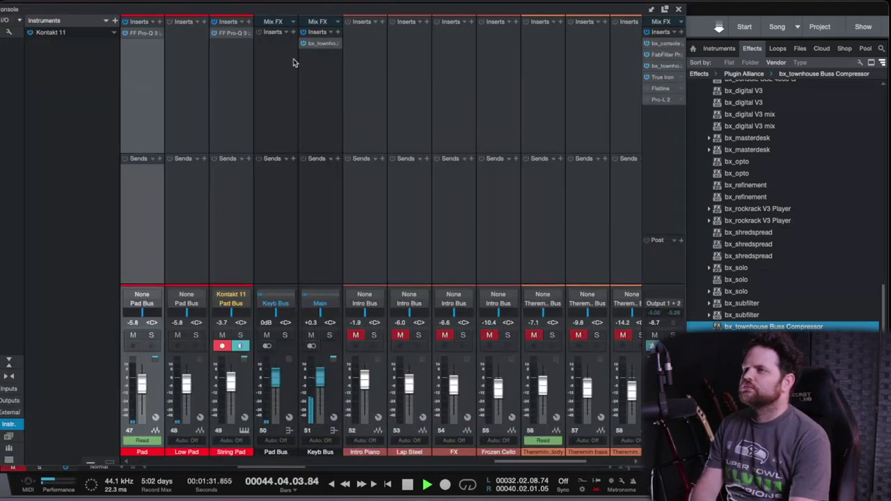
pyautogui.hscroll(-10, 274, 110)
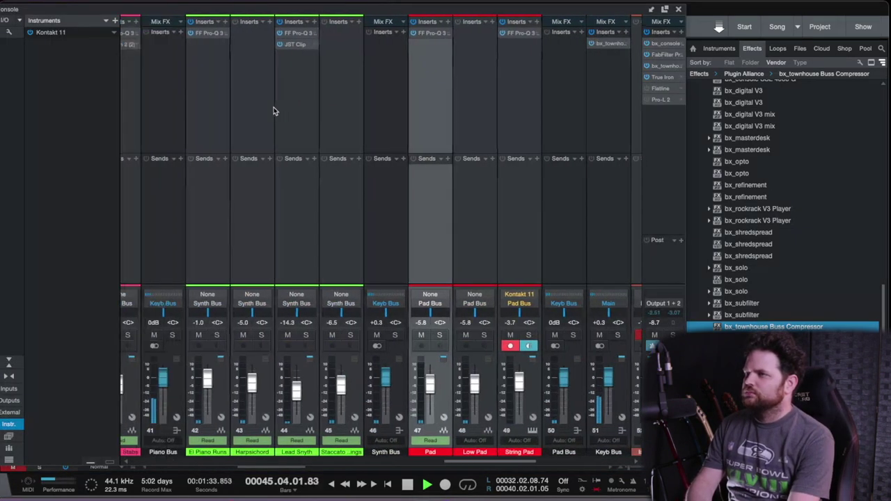
pyautogui.hscroll(-10, 285, 117)
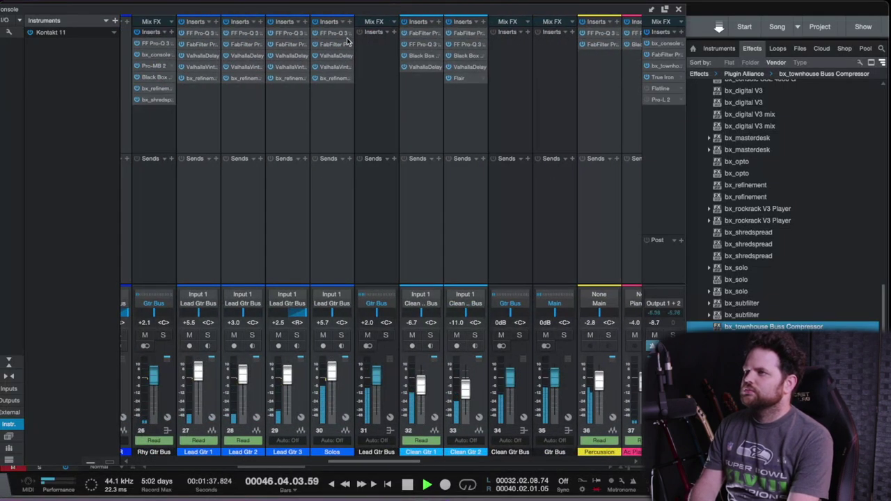
pyautogui.click(350, 33)
pyautogui.click(355, 46)
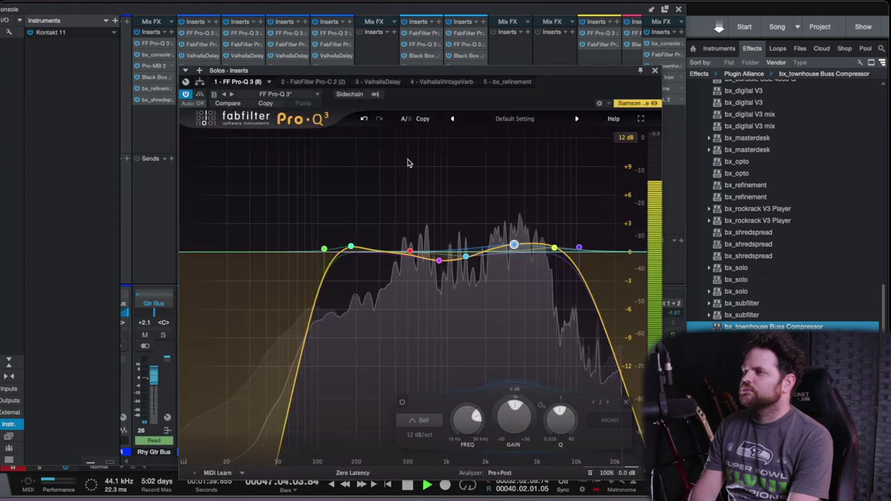
pyautogui.moveTo(514, 246)
pyautogui.press('space')
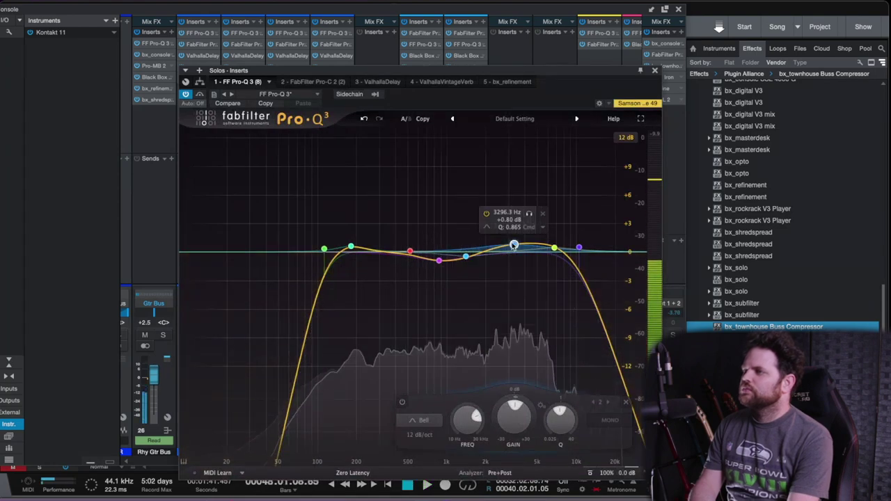
pyautogui.moveTo(514, 245); pyautogui.dragTo(514, 237)
pyautogui.click(656, 71)
pyautogui.press('F3')
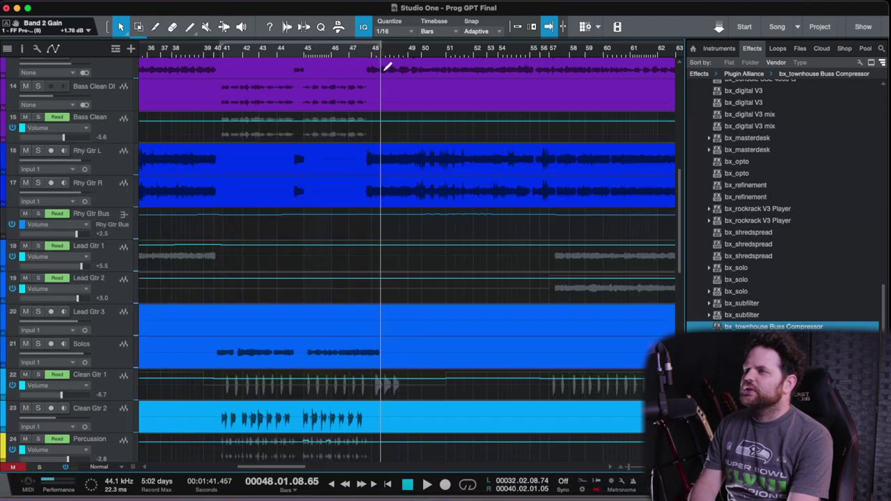
# Loop playback over the solo from about bar 39 to bar 48 and open the Solos channel's ValhallaDelay
pyautogui.click(467, 484)
pyautogui.press('space')
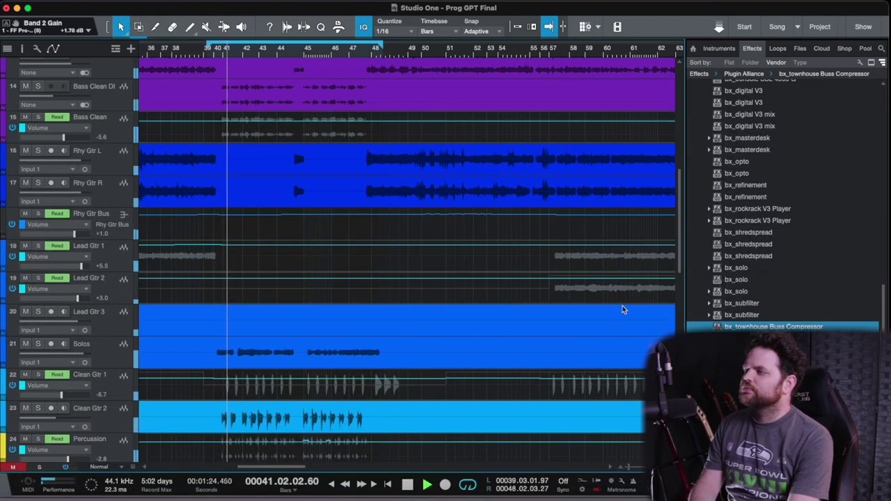
pyautogui.press('F3')
pyautogui.hscroll(-5, 285, 186)
pyautogui.hscroll(-6, 285, 187)
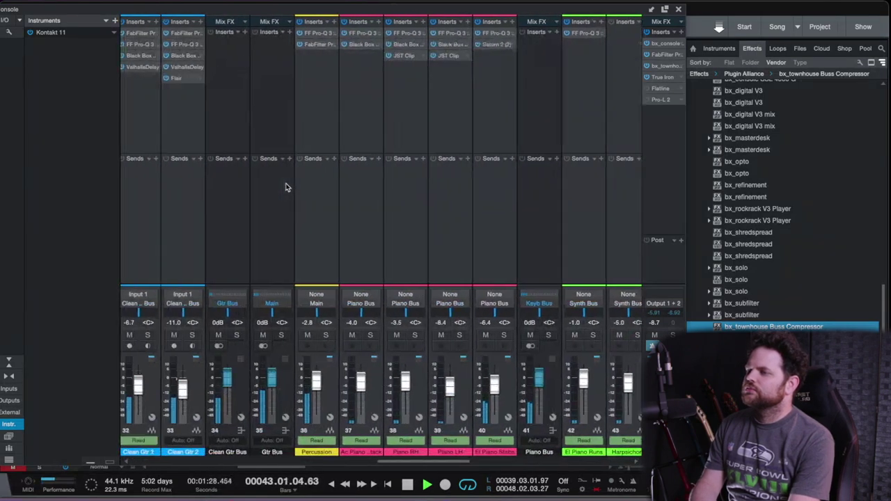
pyautogui.hscroll(-1, 285, 187)
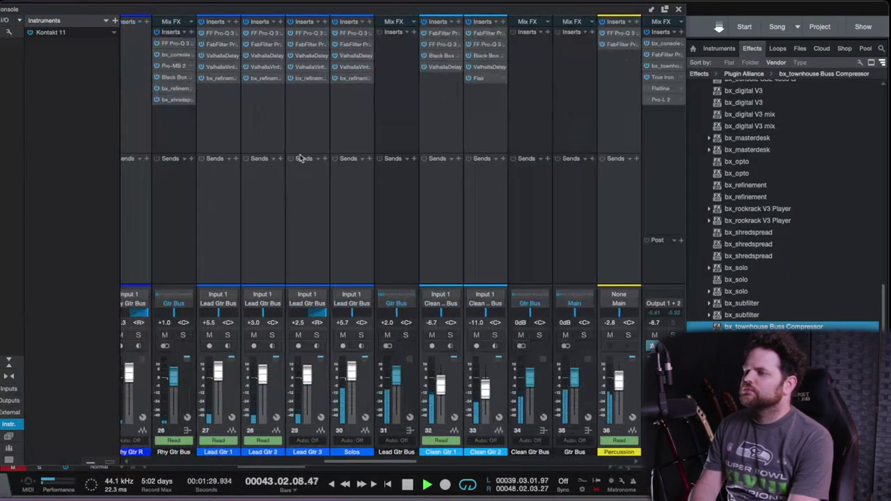
pyautogui.click(370, 57)
pyautogui.click(376, 67)
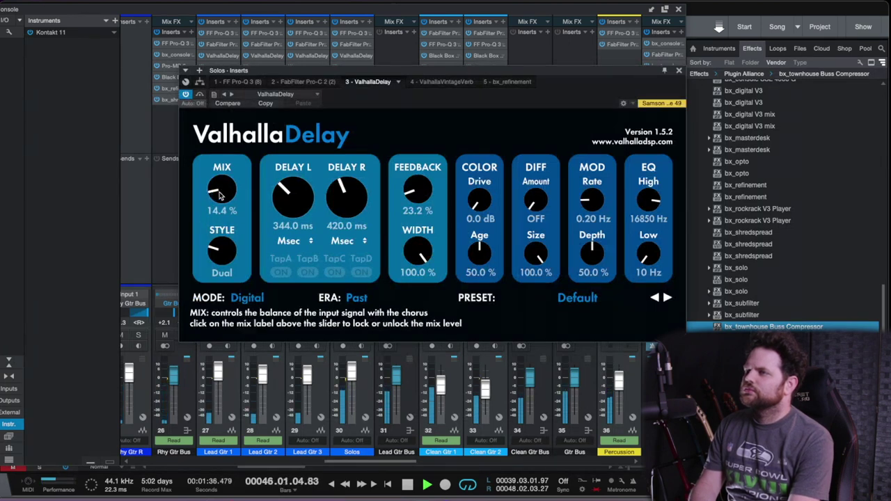
# In the Solos Pro-Q 3, raise and widen the upper-mid boost to Q 0.403, cut 873.61 Hz by 1.85 dB, and open bx_refinement
pyautogui.click(311, 83)
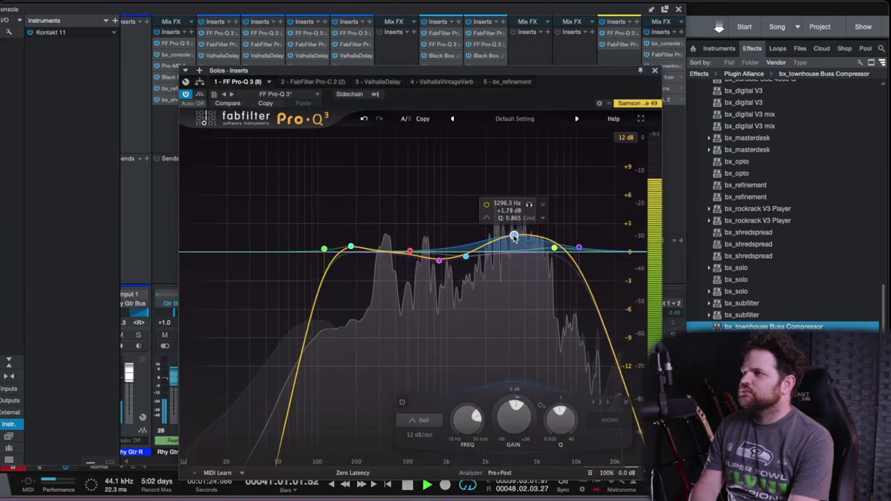
pyautogui.moveTo(513, 234)
pyautogui.mouseDown()
pyautogui.moveTo(534, 189)
pyautogui.moveTo(544, 187)
pyautogui.moveTo(566, 216)
pyautogui.moveTo(466, 201)
pyautogui.moveTo(450, 184)
pyautogui.moveTo(528, 229)
pyautogui.mouseUp()
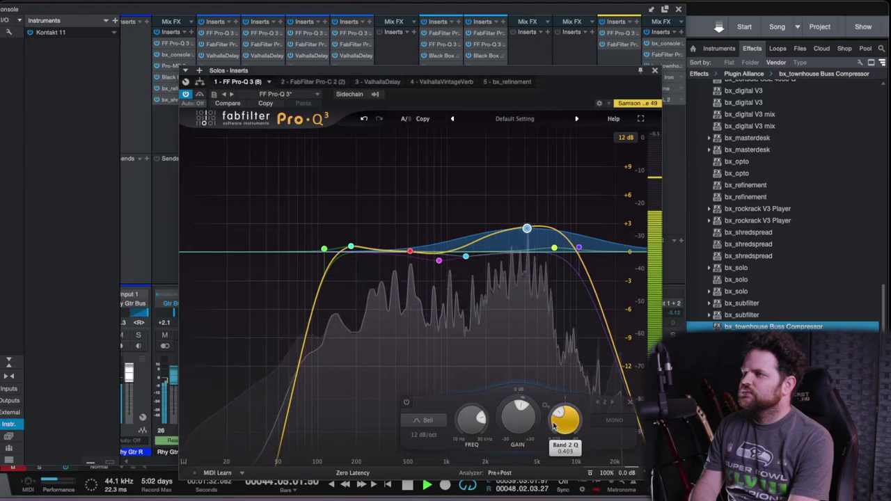
pyautogui.moveTo(439, 261); pyautogui.dragTo(440, 270)
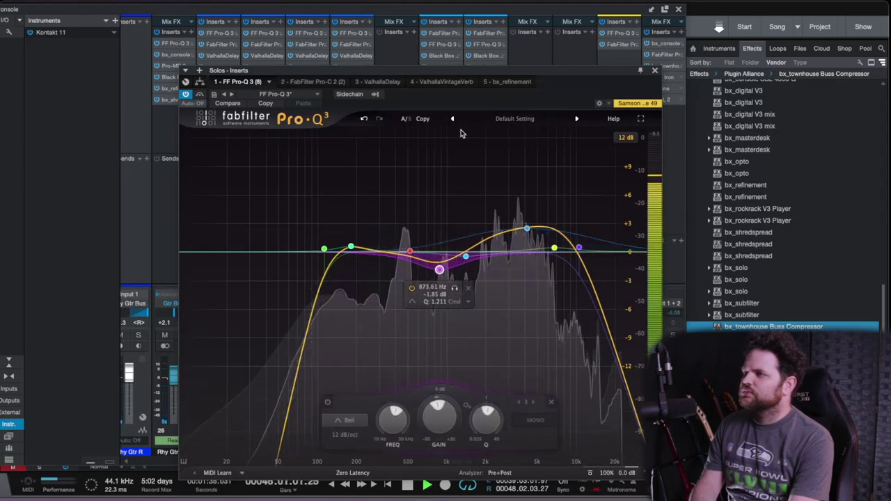
pyautogui.click(507, 82)
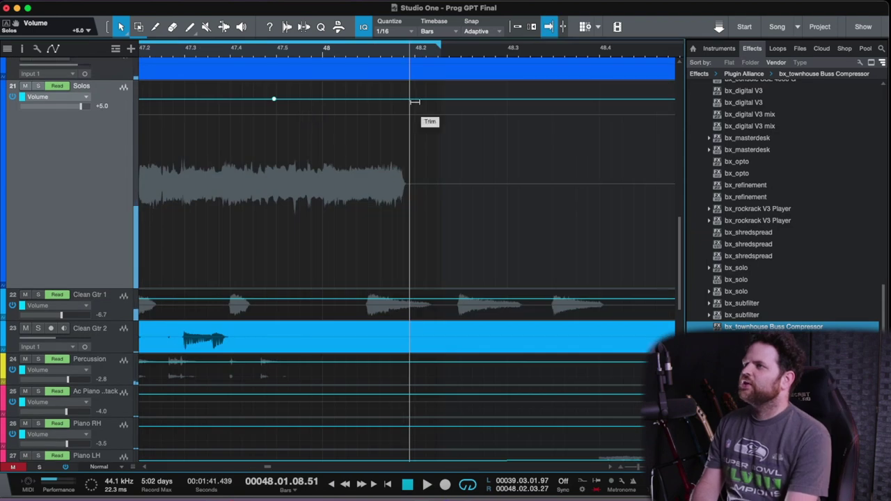
# Raise the Solos volume automation slightly at the phrase ending near bar 48 and trim the overall curve down slightly
pyautogui.press('space')
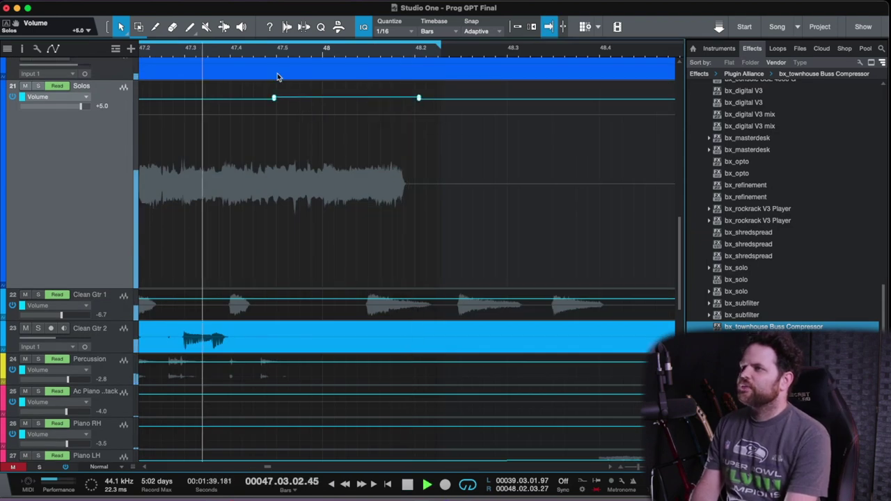
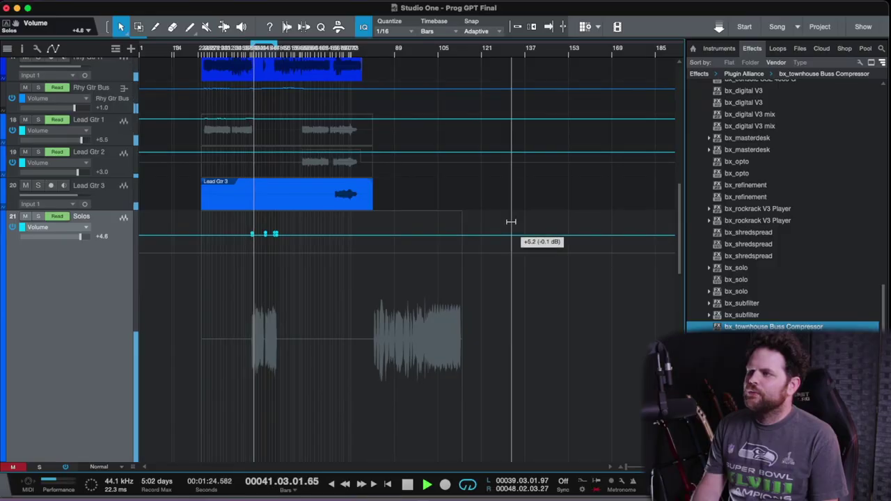
pyautogui.moveTo(511, 222); pyautogui.dragTo(514, 224)
pyautogui.scroll(3, 387, 219)
pyautogui.press('space')
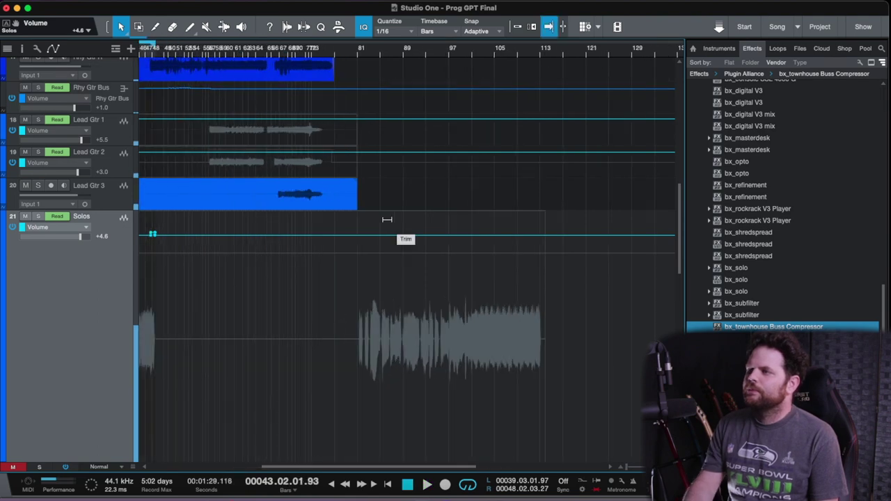
# Automate the Solos volume down to +4.1 dB from about bar 81, rising slightly just before bar 85
pyautogui.scroll(2, 387, 219)
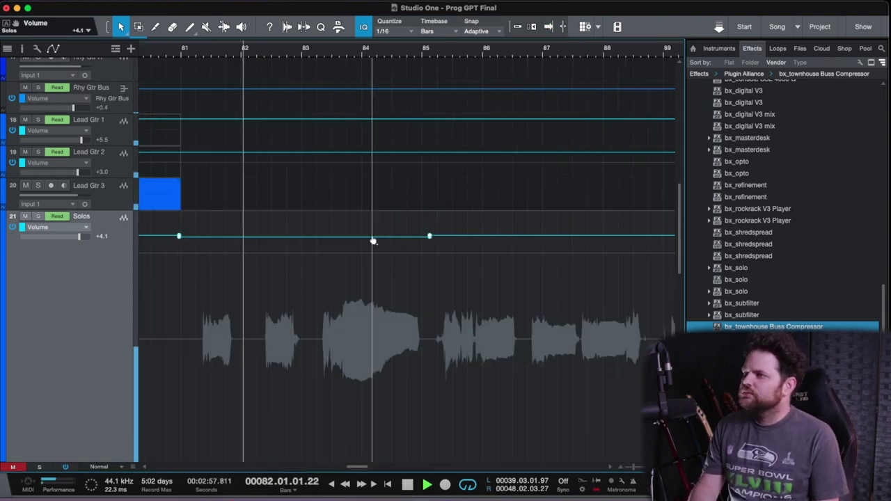
pyautogui.click(377, 237)
pyautogui.moveTo(422, 239); pyautogui.dragTo(421, 235)
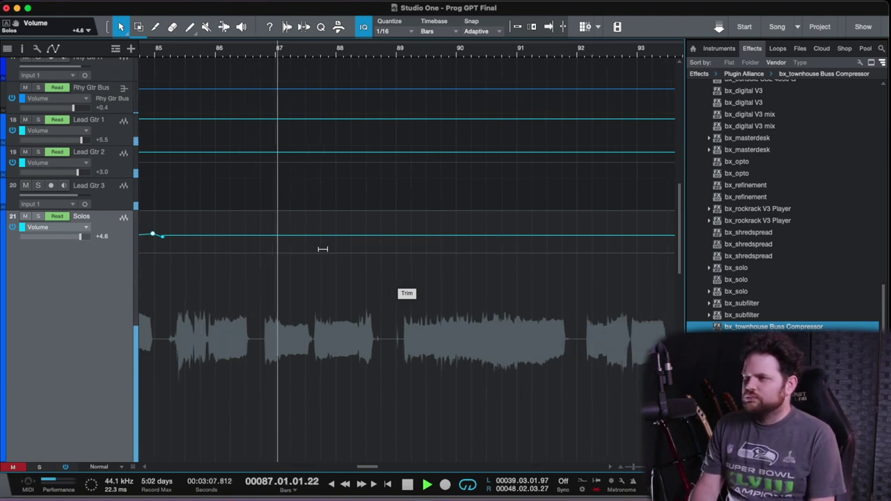
# Raise the Solos volume automation to +4.4 dB in the closing section ending at about bar 113
pyautogui.scroll(-2, 323, 248)
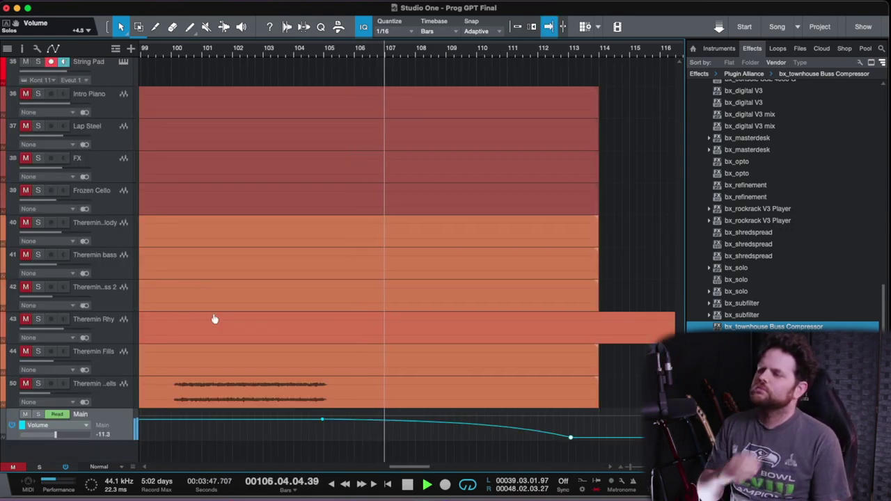
pyautogui.scroll(10, 214, 319)
pyautogui.scroll(-2, 214, 319)
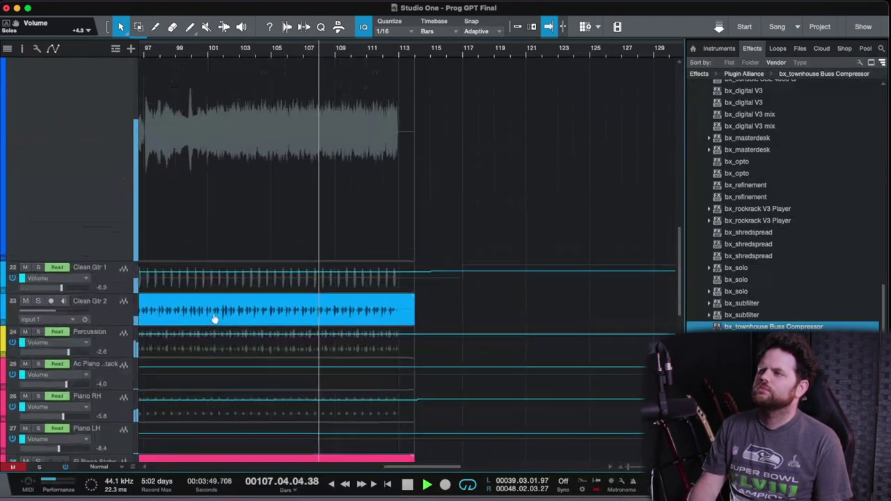
pyautogui.hscroll(-8, 215, 319)
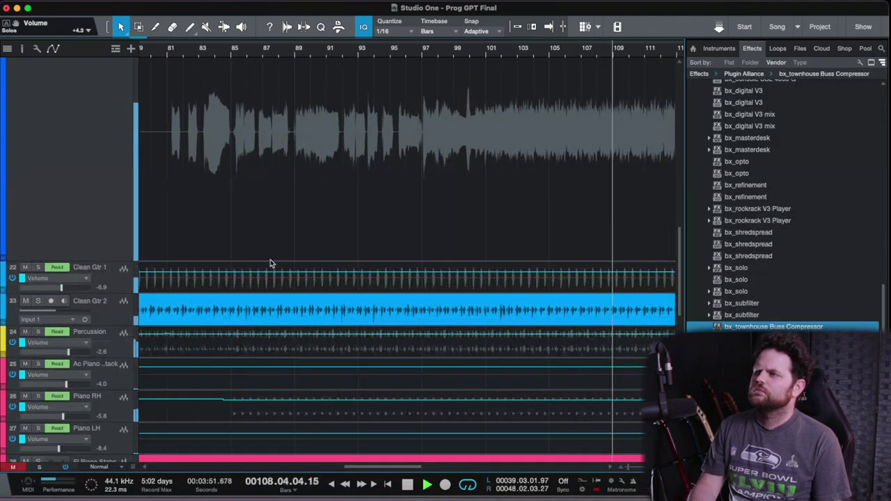
pyautogui.scroll(5, 271, 262)
pyautogui.scroll(-5, 271, 263)
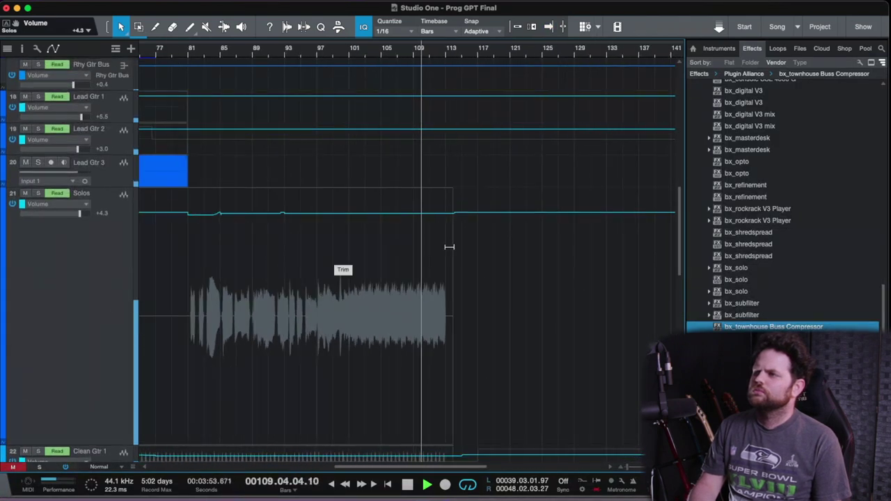
pyautogui.moveTo(423, 198); pyautogui.dragTo(422, 196)
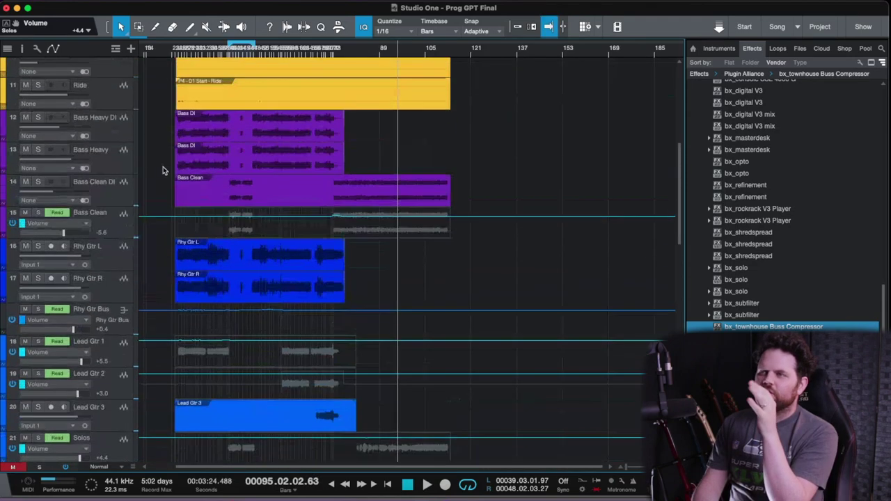
# Return to the drum tracks and move the playback position to just before the song's first events
pyautogui.scroll(8, 163, 166)
pyautogui.scroll(-3, 163, 170)
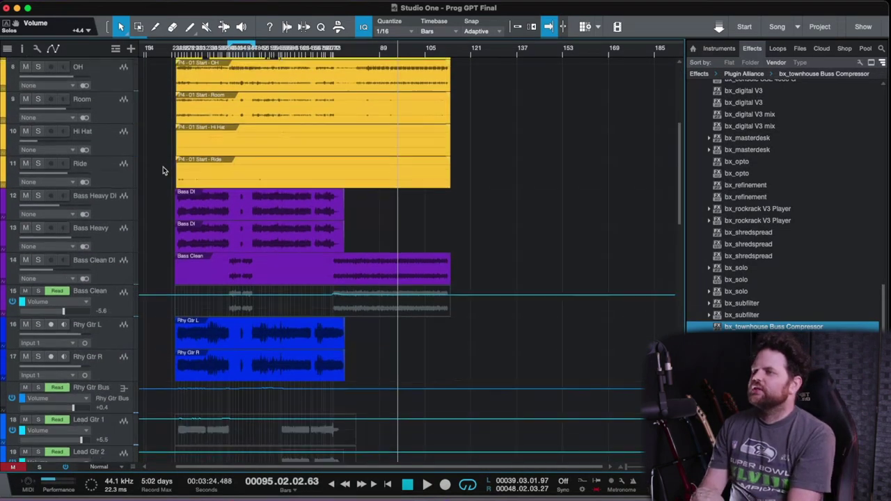
pyautogui.scroll(10, 163, 170)
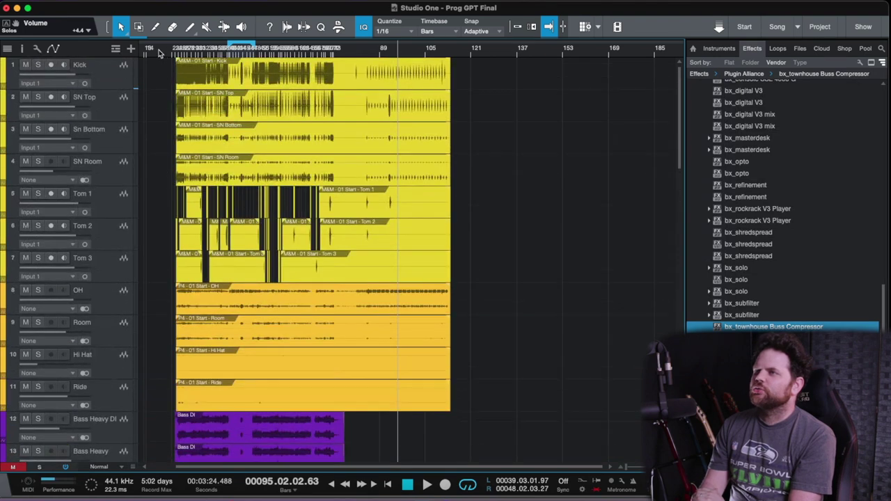
pyautogui.click(159, 53)
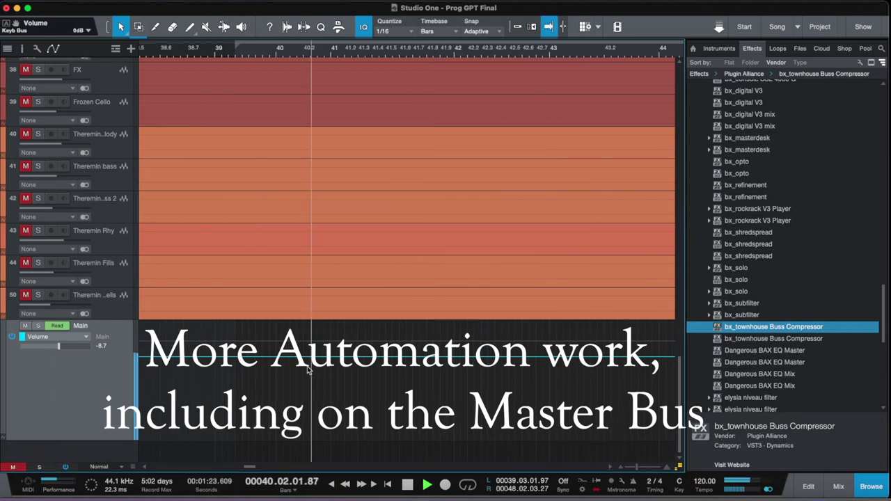
# Examine the Main volume automation and the track automation during playback from about bar 40 to bar 68
pyautogui.scroll(-5, 370, 327)
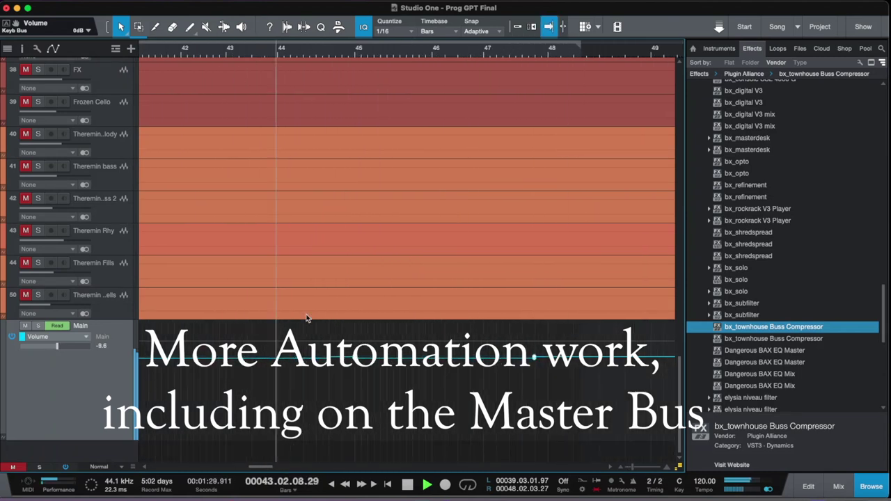
pyautogui.scroll(-4, 340, 344)
pyautogui.scroll(10, 116, 183)
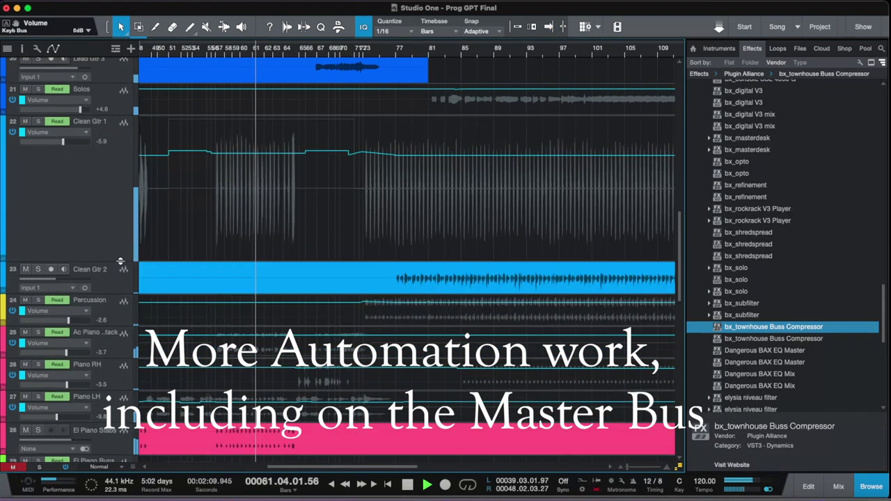
pyautogui.scroll(-10, 407, 258)
pyautogui.scroll(5, 408, 258)
pyautogui.scroll(4, 342, 239)
pyautogui.scroll(-3, 353, 251)
pyautogui.scroll(3, 317, 250)
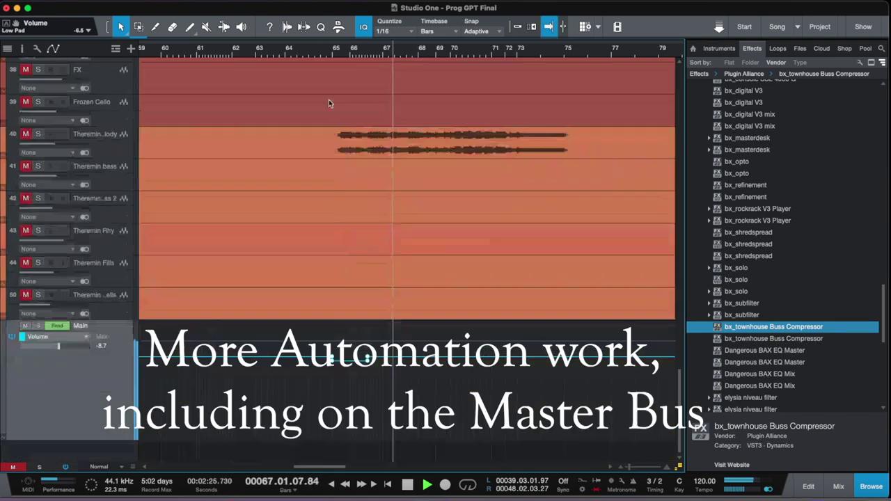
pyautogui.scroll(8, 316, 252)
pyautogui.scroll(-3, 308, 267)
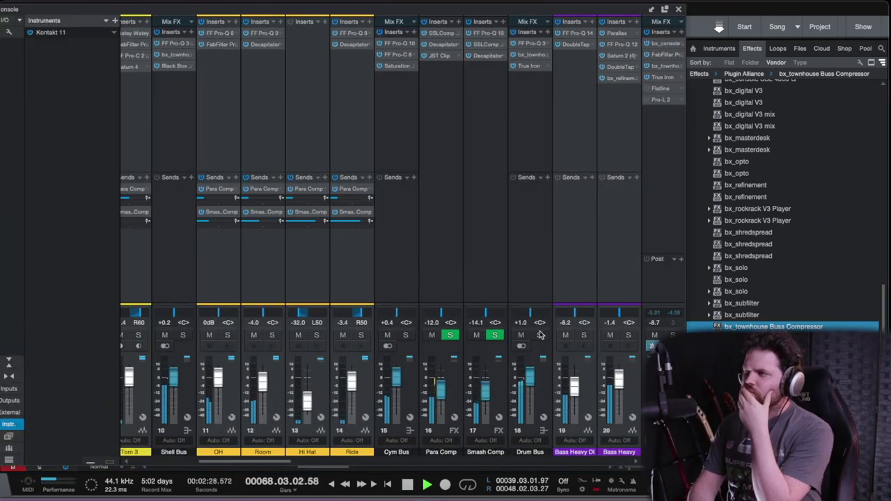
# Raise the high-treble band slightly in the Cym Bus Pro-Q 3 equalizer, moving it a little lower in frequency
pyautogui.hscroll(-2, 418, 237)
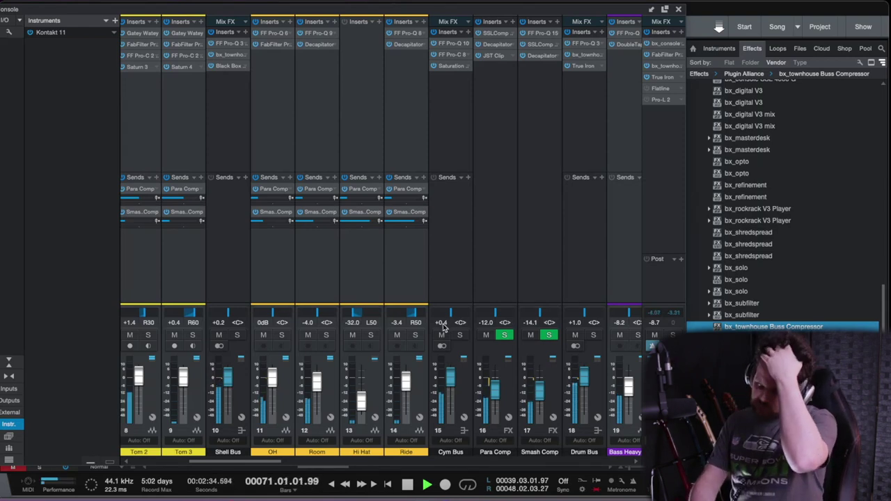
pyautogui.rightClick(468, 66)
pyautogui.click(471, 70)
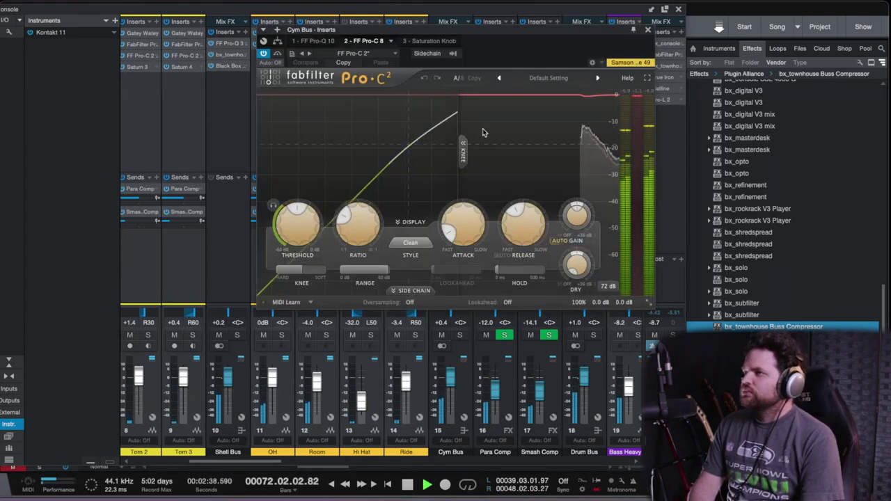
pyautogui.click(315, 41)
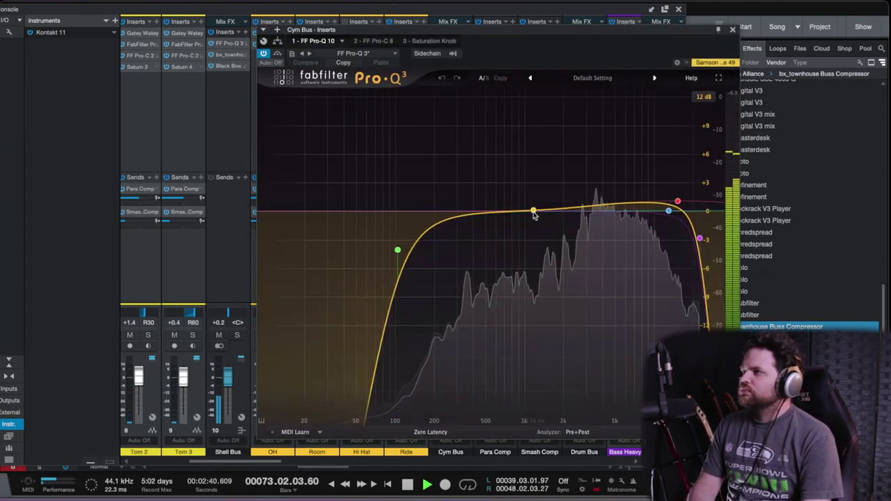
pyautogui.moveTo(669, 209)
pyautogui.mouseDown()
pyautogui.moveTo(617, 209)
pyautogui.moveTo(659, 201)
pyautogui.mouseUp()
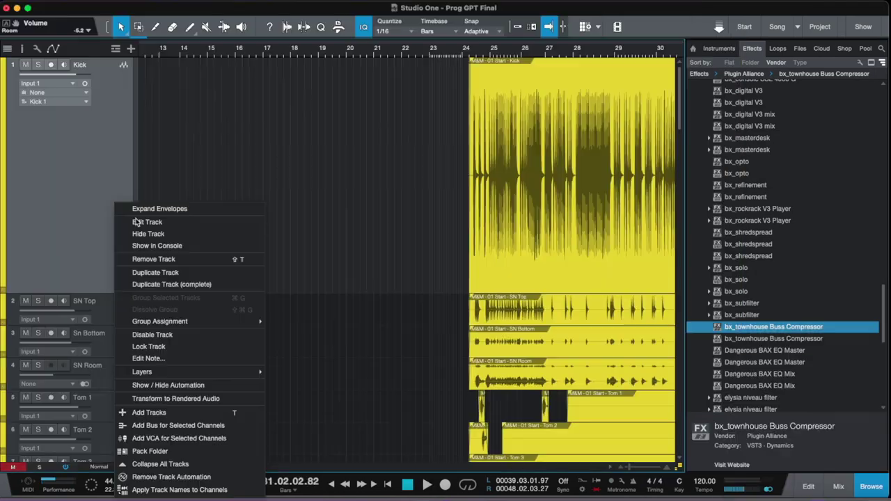
# Show the Kick track's automation and nudge the Main volume automation point near bar 77
pyautogui.click(172, 388)
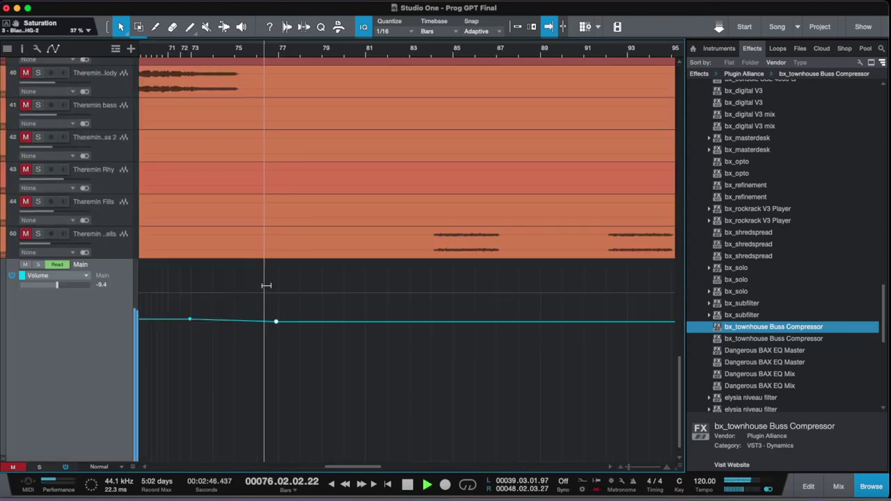
pyautogui.click(266, 321)
pyautogui.moveTo(272, 323); pyautogui.dragTo(273, 321)
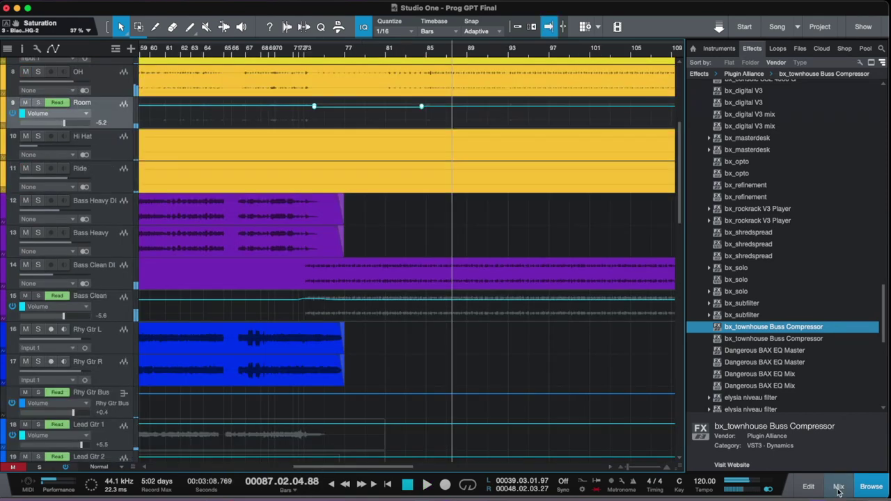
# Look over the drum, bass and guitar channels in the mixer, and play the song from about bar 24
pyautogui.click(839, 489)
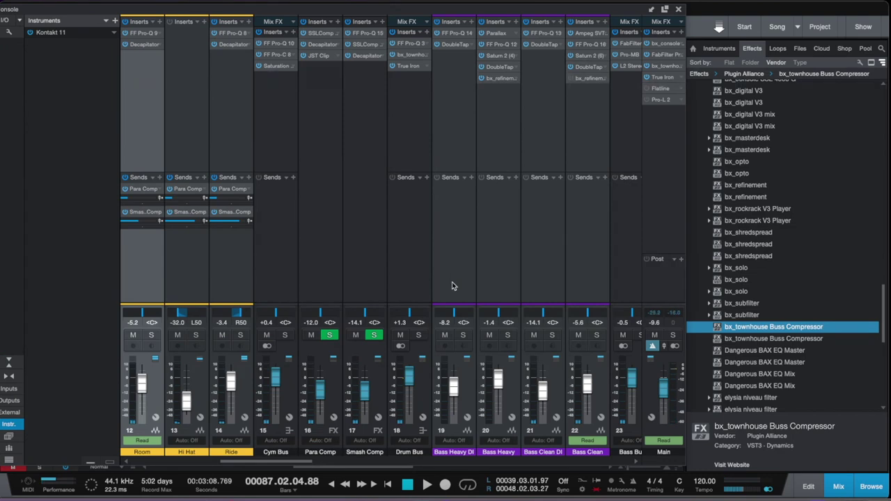
pyautogui.hscroll(5, 422, 268)
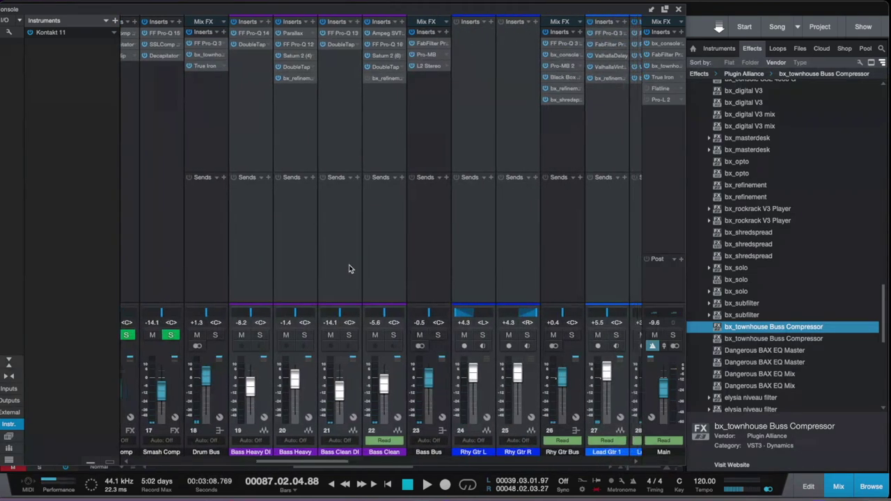
pyautogui.hscroll(2, 349, 269)
pyautogui.hscroll(-8, 349, 269)
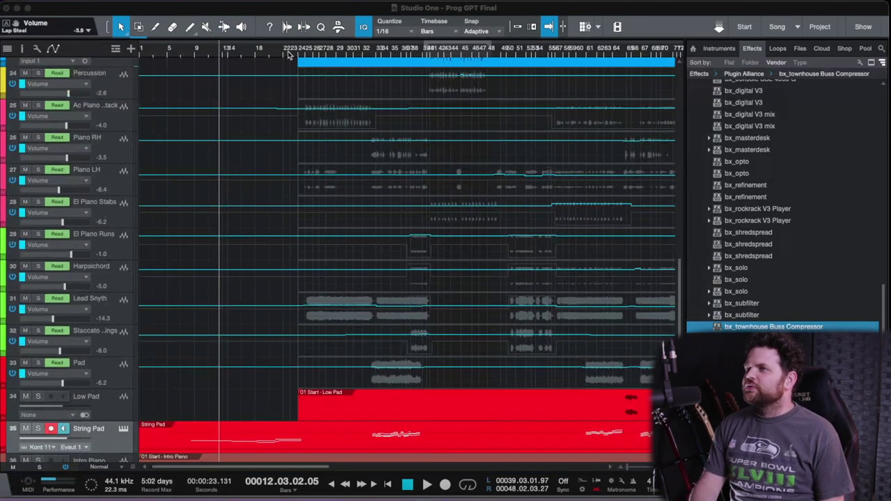
pyautogui.click(290, 53)
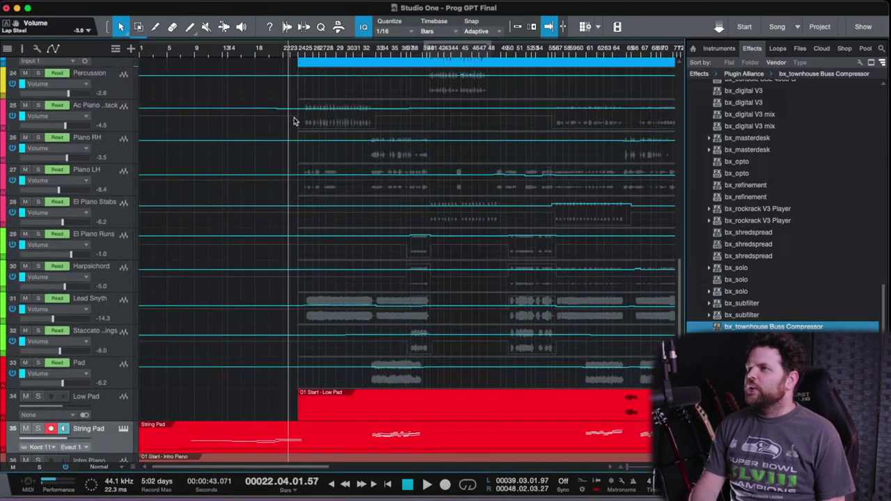
pyautogui.scroll(5, 295, 119)
pyautogui.click(302, 53)
pyautogui.press('space')
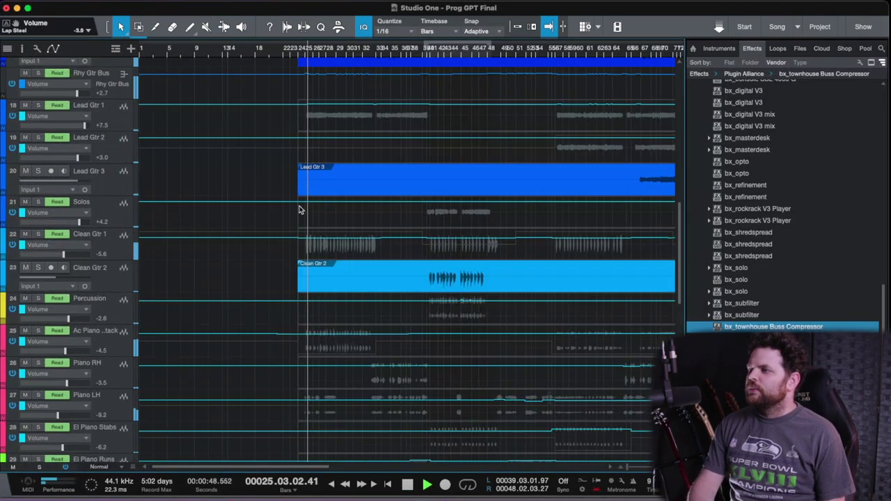
# Play the intro from about bar 13 and lower the Intro Bus level below 0 dB
pyautogui.scroll(-10, 299, 209)
pyautogui.press('e')
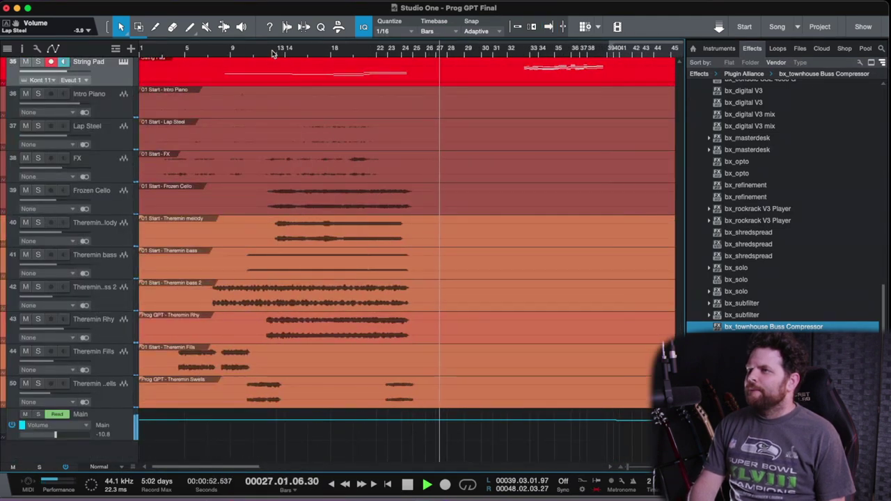
pyautogui.press('f')
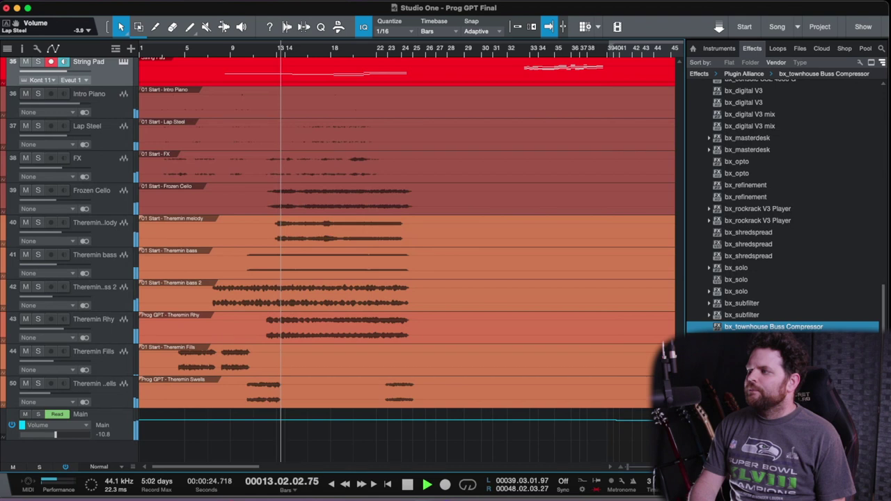
pyautogui.press('F3')
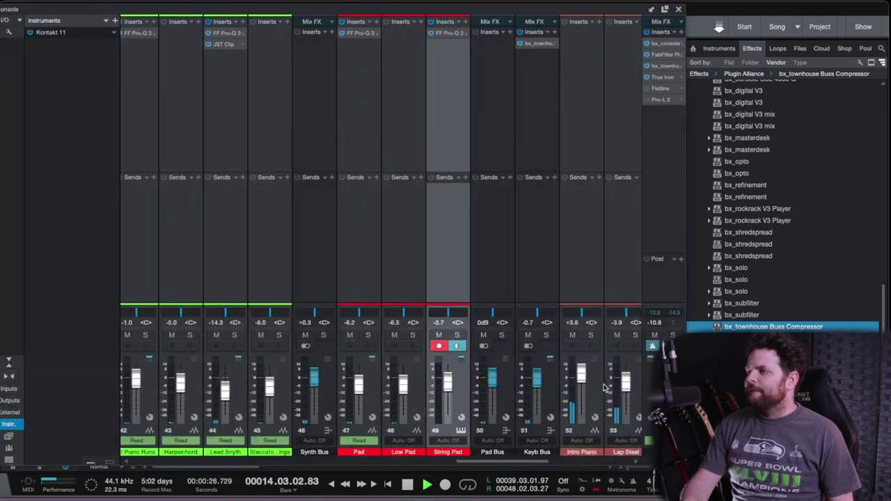
pyautogui.hscroll(10, 540, 390)
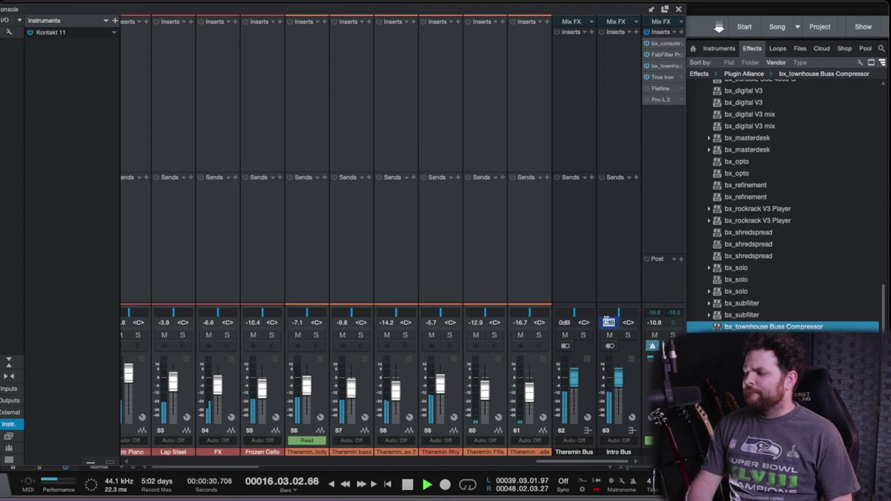
pyautogui.write('-')
pyautogui.press('F3')
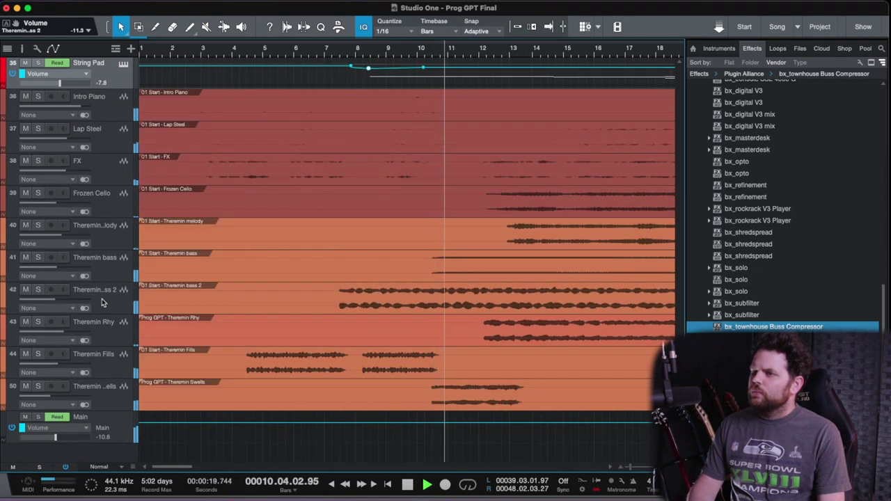
# Show volume automation on Theremin bass 2 and dip it at the track's entry near bar 7, rising back by about bar 9
pyautogui.rightClick(101, 302)
pyautogui.click(137, 201)
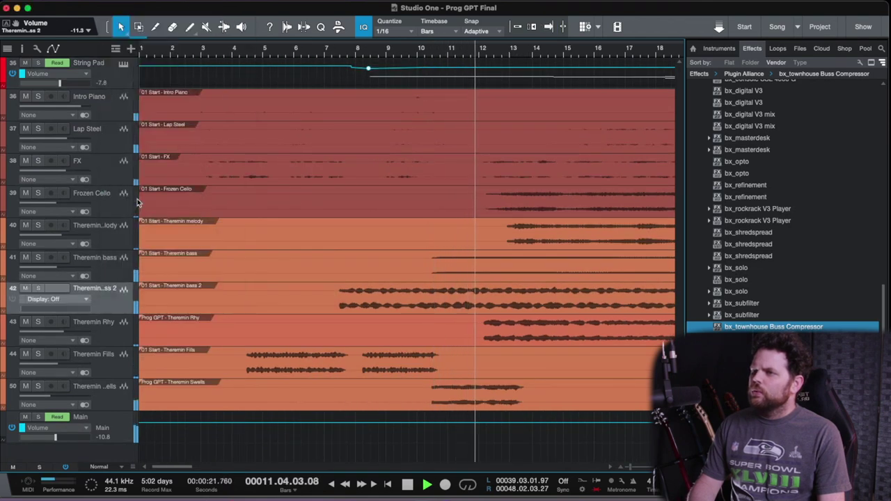
pyautogui.click(86, 300)
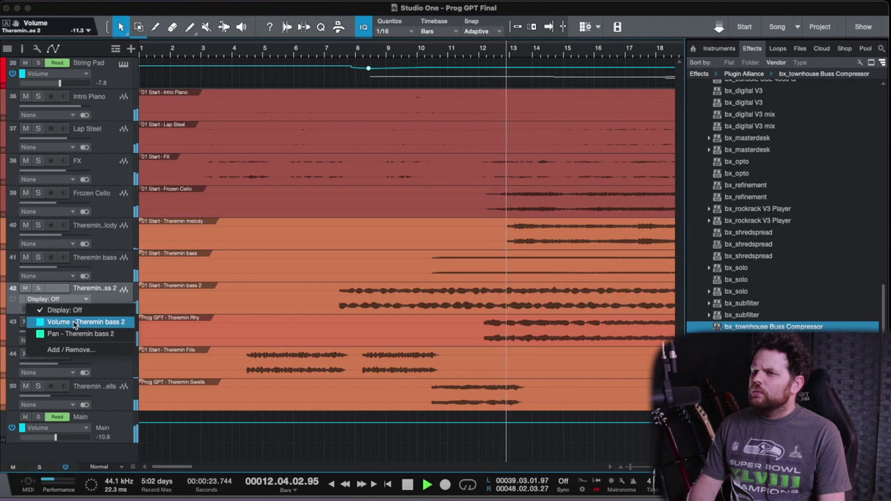
pyautogui.click(94, 321)
pyautogui.click(335, 294)
pyautogui.click(380, 294)
pyautogui.click(339, 295)
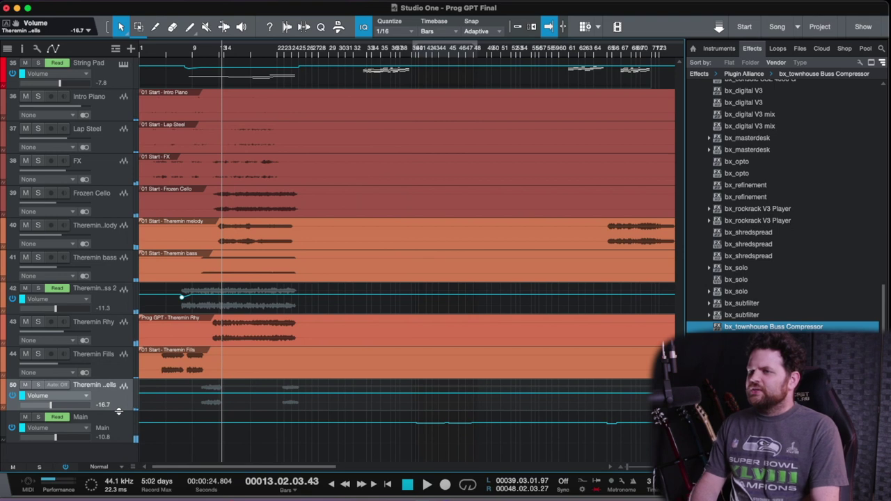
# Raise the Theremin Swells volume automation around the first swell to -1.9 dB, with dips to -4.6 dB at bar 10 and slightly lower at bar 14
pyautogui.moveTo(118, 412); pyautogui.dragTo(122, 488)
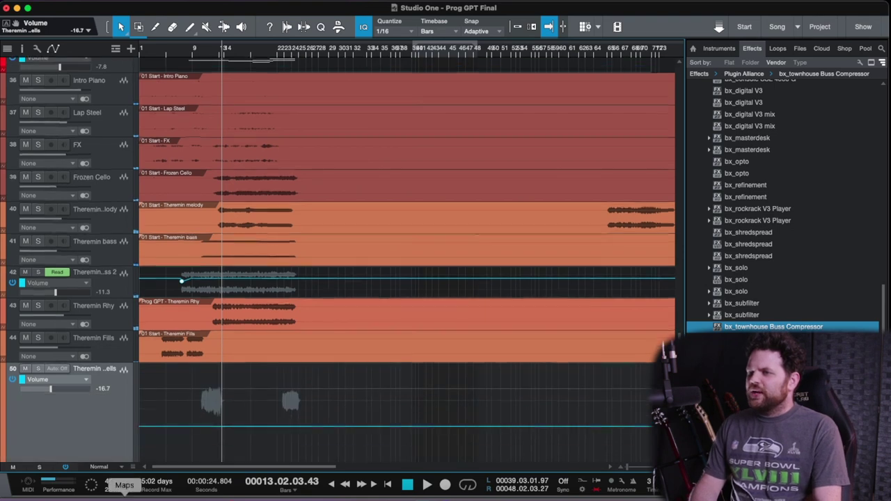
pyautogui.scroll(-3, 237, 308)
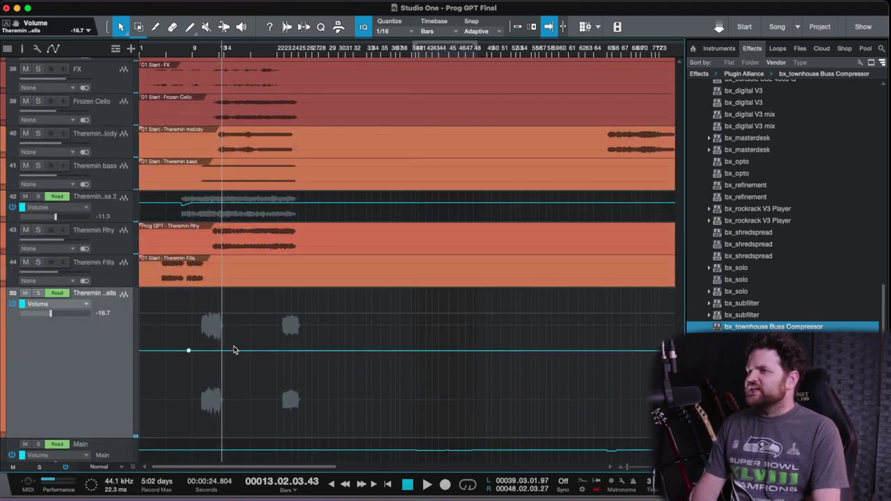
pyautogui.click(236, 351)
pyautogui.moveTo(212, 294); pyautogui.dragTo(213, 273)
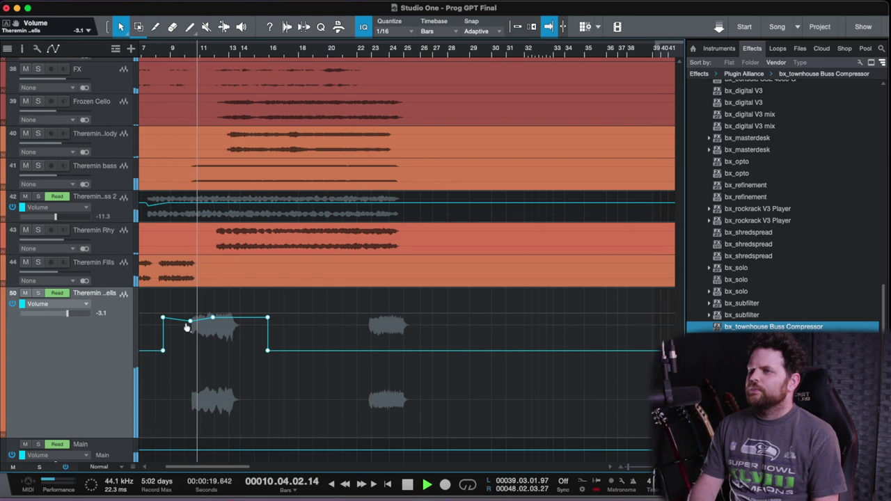
pyautogui.moveTo(190, 325); pyautogui.dragTo(191, 328)
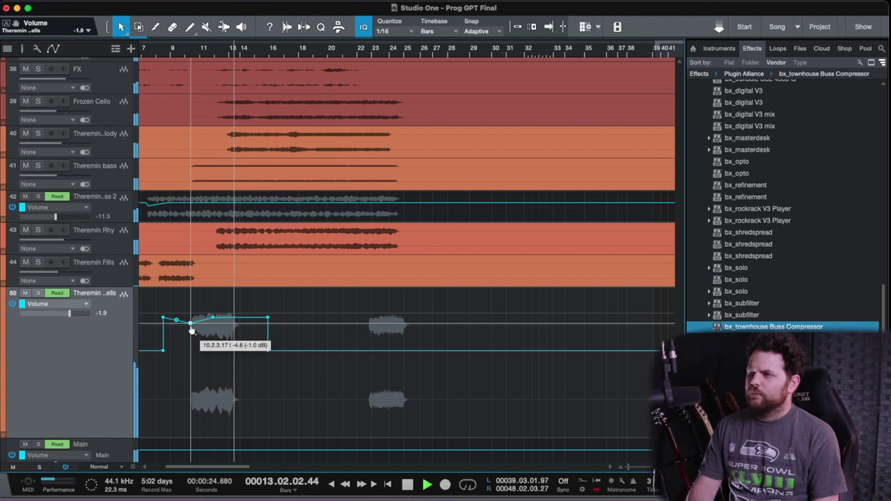
pyautogui.click(240, 323)
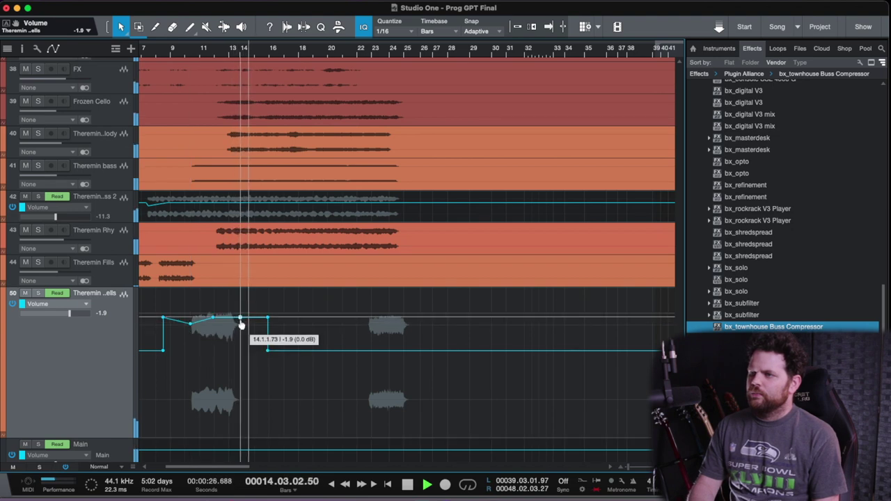
pyautogui.moveTo(240, 326)
pyautogui.mouseDown()
pyautogui.moveTo(255, 323)
pyautogui.moveTo(244, 334)
pyautogui.mouseUp()
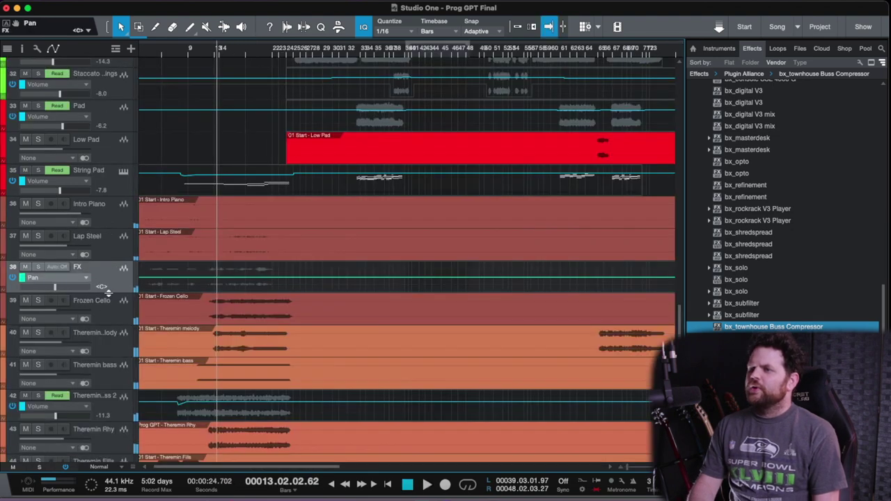
# Automate the FX pan to sweep repeatedly between left and right through its intro audio, and set the FX volume to -3.9 dB
pyautogui.moveTo(106, 294); pyautogui.dragTo(107, 400)
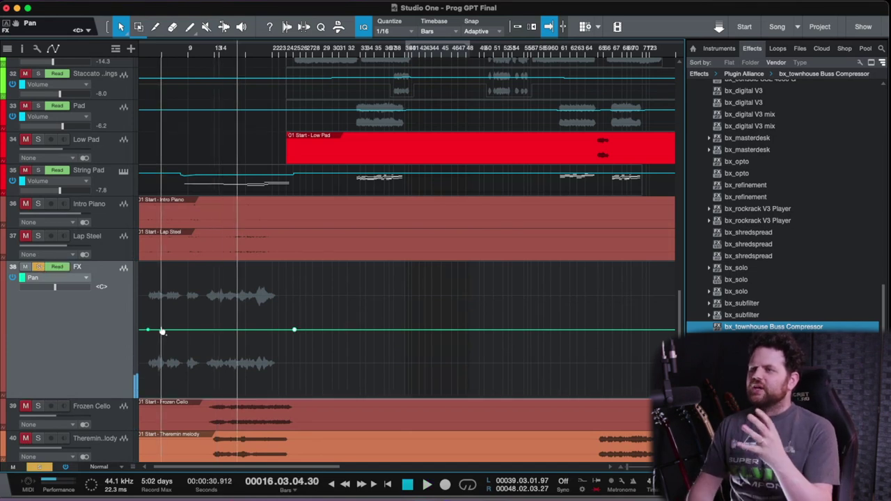
pyautogui.moveTo(162, 330); pyautogui.dragTo(193, 265)
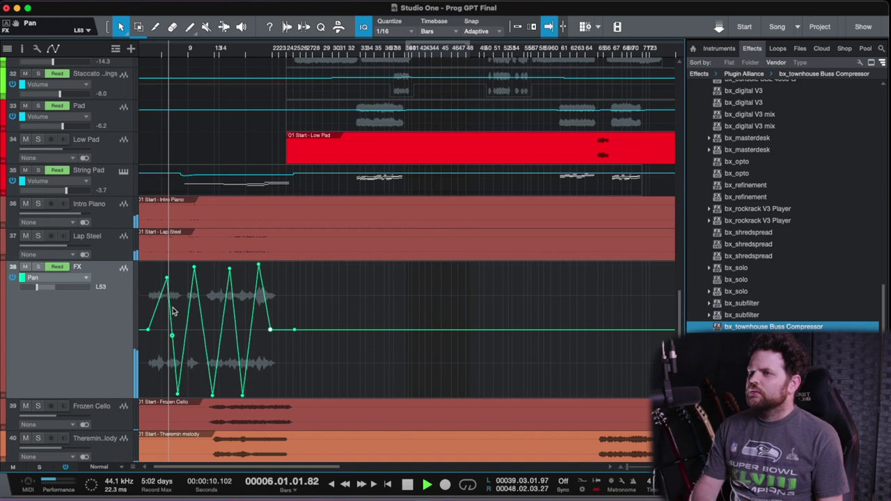
pyautogui.click(86, 279)
pyautogui.click(67, 301)
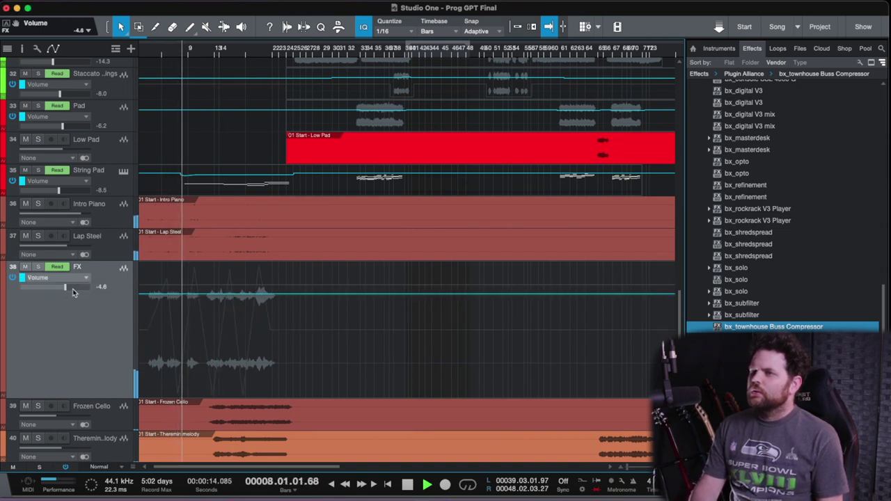
pyautogui.moveTo(64, 292); pyautogui.dragTo(66, 291)
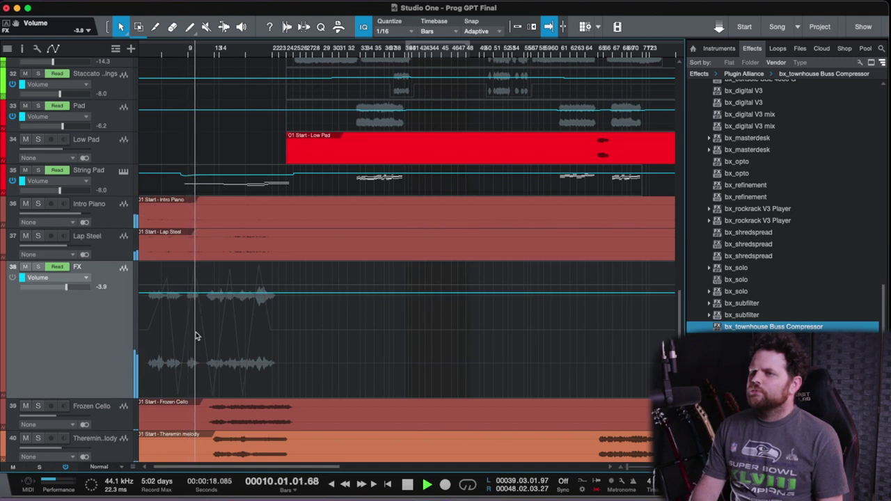
pyautogui.scroll(-2, 195, 337)
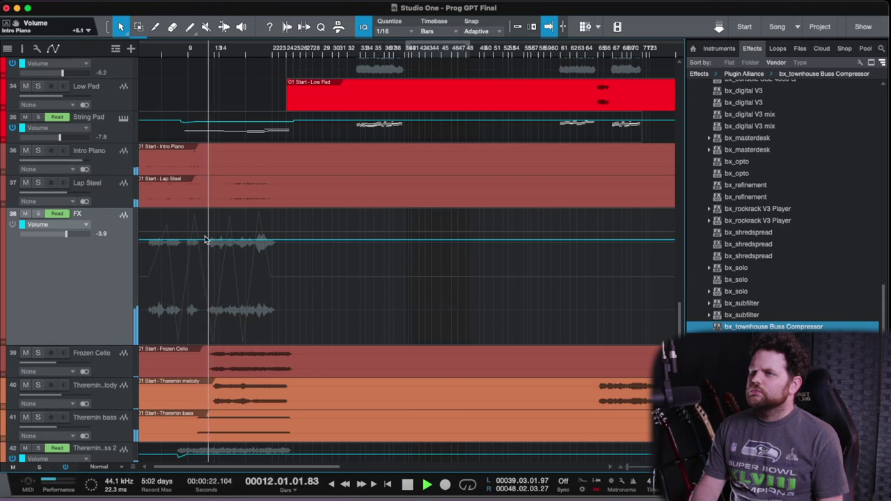
pyautogui.scroll(-8, 214, 311)
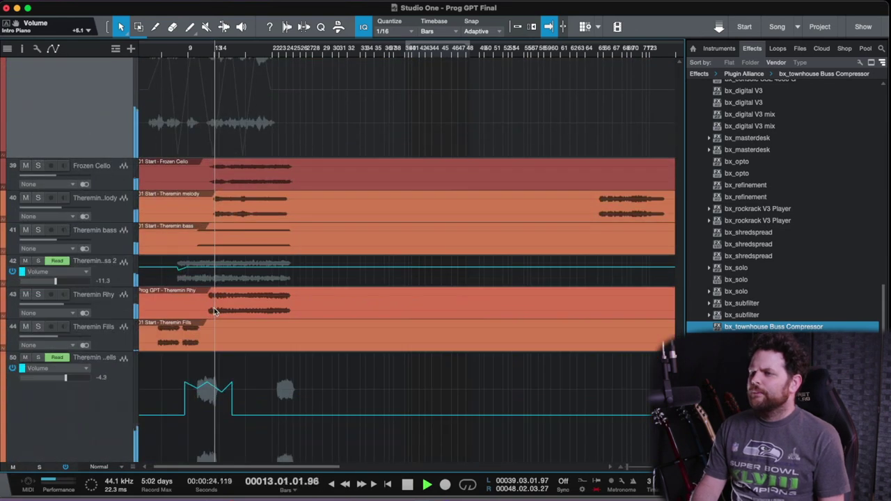
# Show volume automation on the Theremin melody track and raise its intro section to -3.5 dB
pyautogui.rightClick(108, 191)
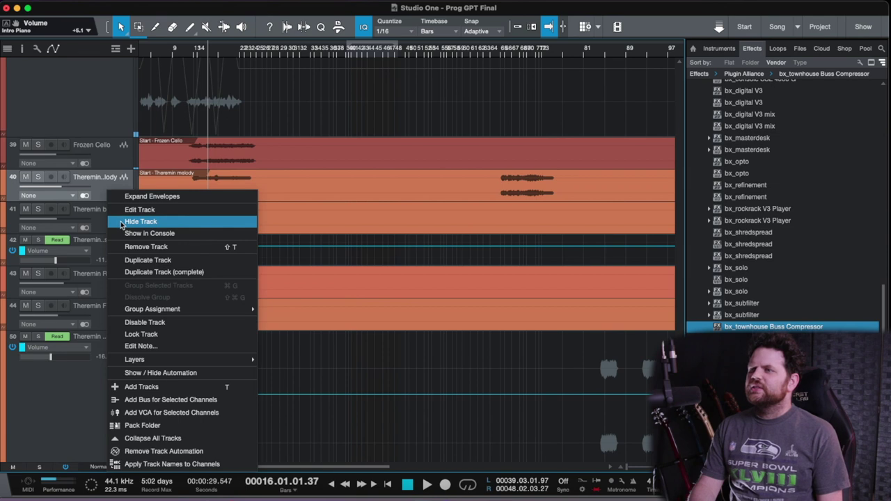
pyautogui.click(139, 373)
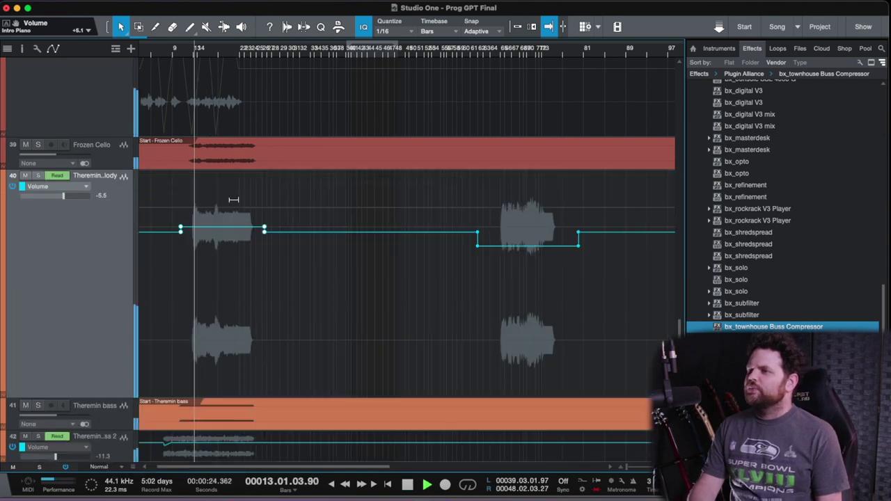
pyautogui.moveTo(233, 199); pyautogui.dragTo(234, 189)
# Raise the Intro Bus level to -1.0 dB in the mixer
pyautogui.press('F3')
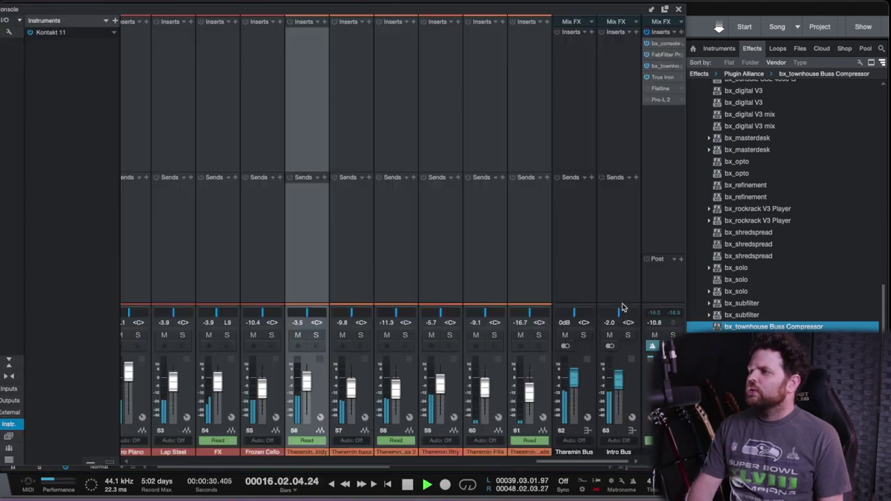
pyautogui.hscroll(-5, 369, 157)
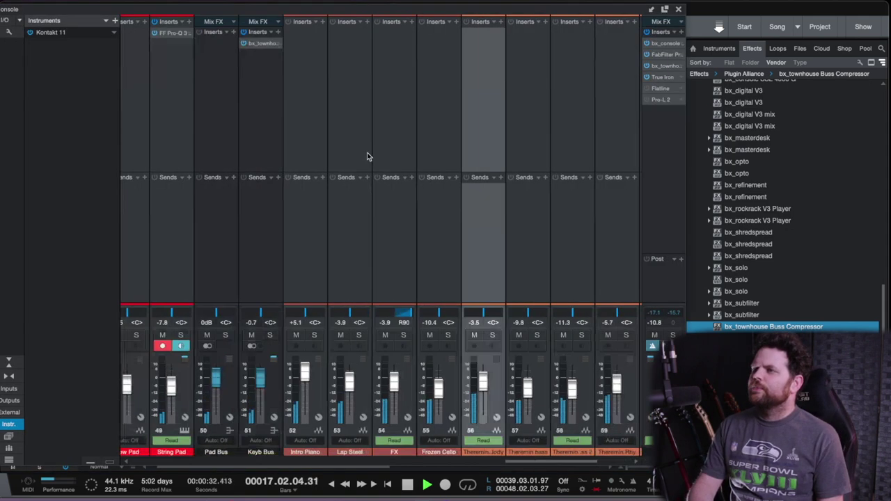
pyautogui.click(679, 9)
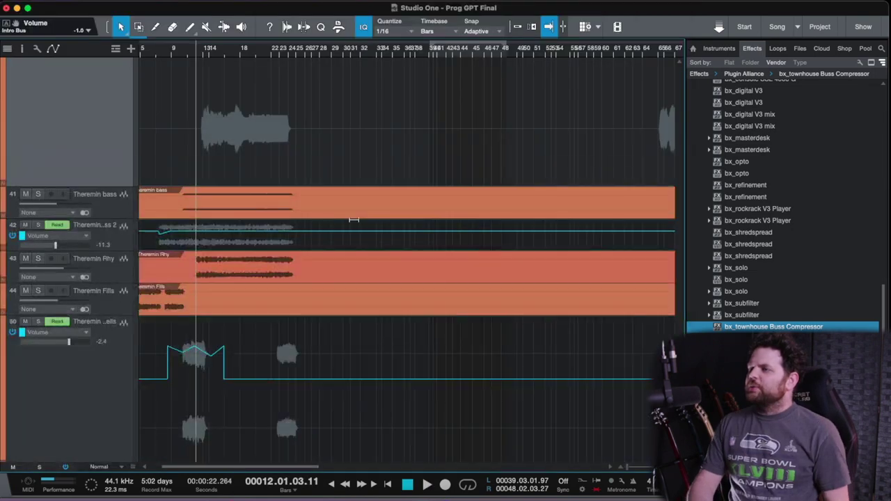
# Raise the Theremin melody volume automation to -3.7 dB around bars 65–66 and to -8.2 dB from there to about bar 80
pyautogui.hscroll(5, 354, 219)
pyautogui.scroll(3, 354, 219)
pyautogui.scroll(1, 354, 219)
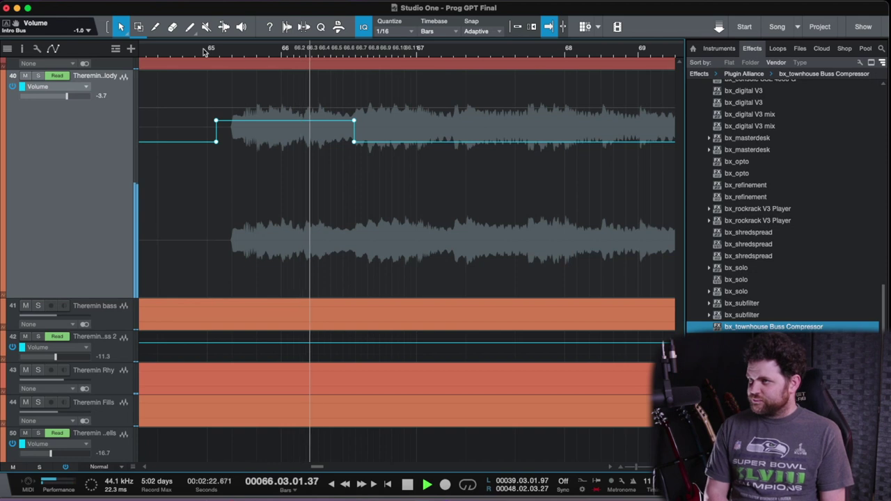
pyautogui.click(204, 52)
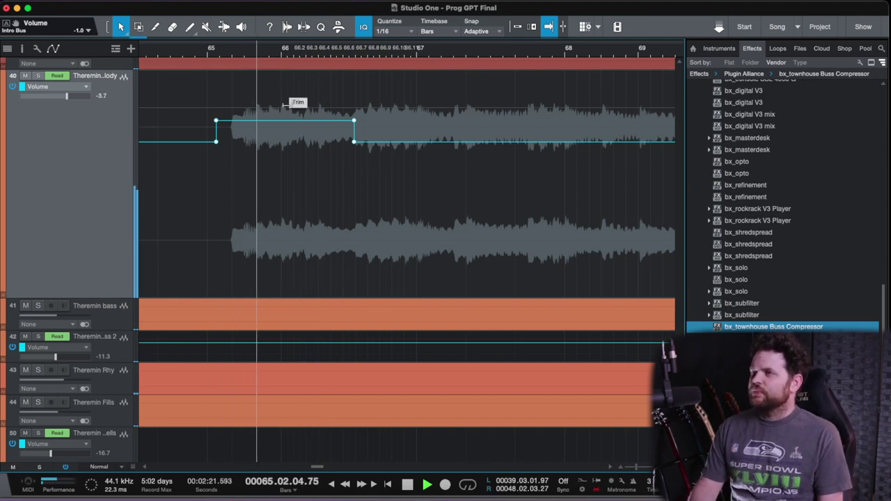
pyautogui.press('w')
pyautogui.press('w')
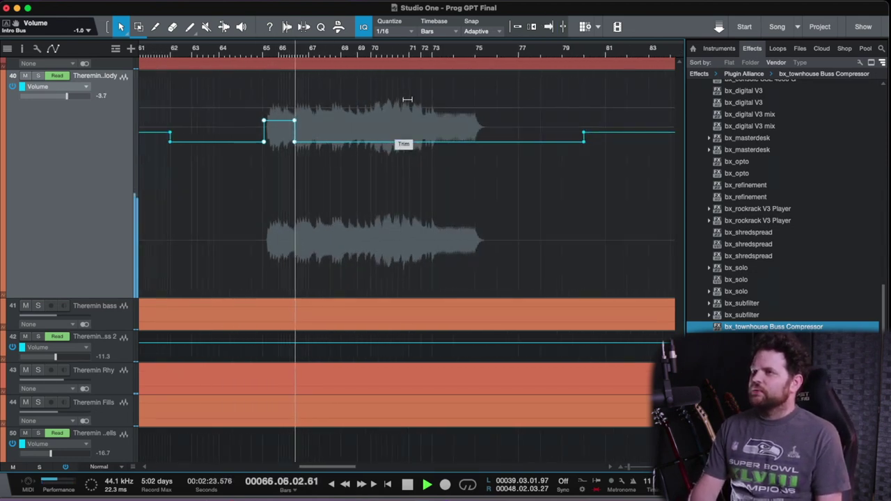
pyautogui.moveTo(408, 97); pyautogui.dragTo(409, 91)
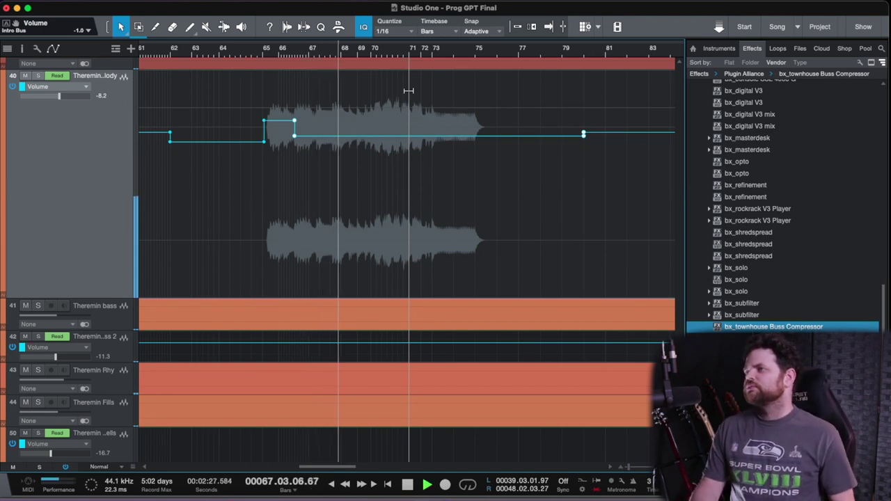
pyautogui.press('w')
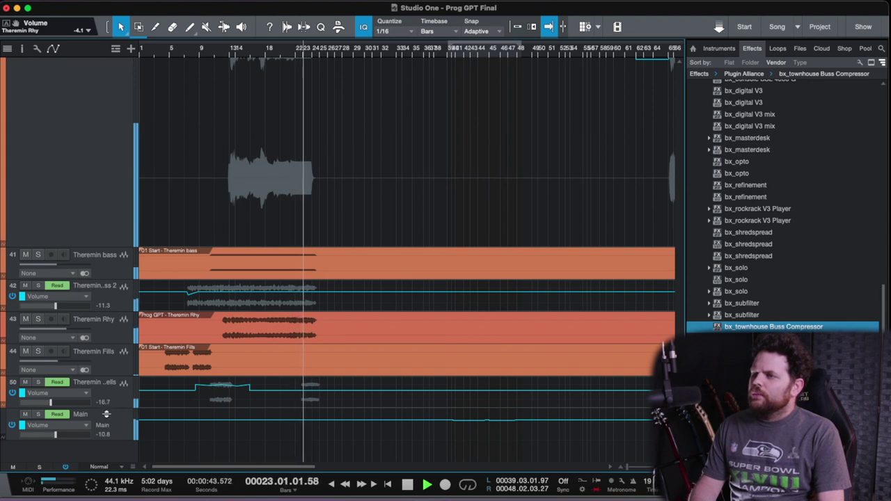
# Enlarge the Theremin Swells automation lane
pyautogui.moveTo(107, 411); pyautogui.dragTo(124, 487)
pyautogui.scroll(-3, 318, 279)
pyautogui.scroll(3, 315, 318)
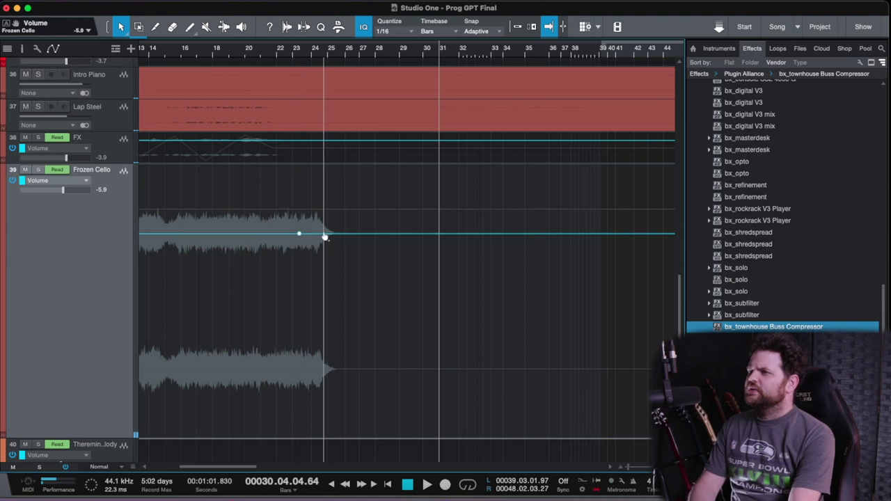
# Ramp the Frozen Cello volume automation down to about -8.9 dB from about bar 23, ending the ramp just after bar 24
pyautogui.moveTo(334, 238); pyautogui.dragTo(333, 253)
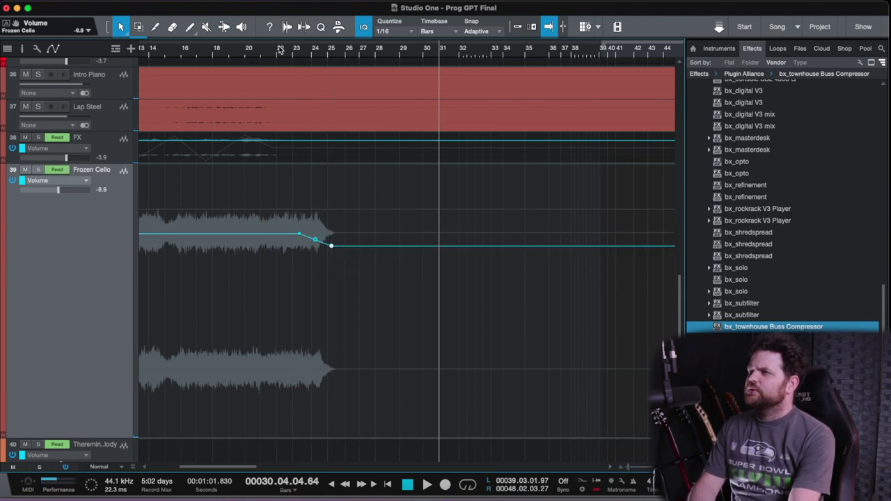
pyautogui.press('space')
pyautogui.scroll(4, 283, 210)
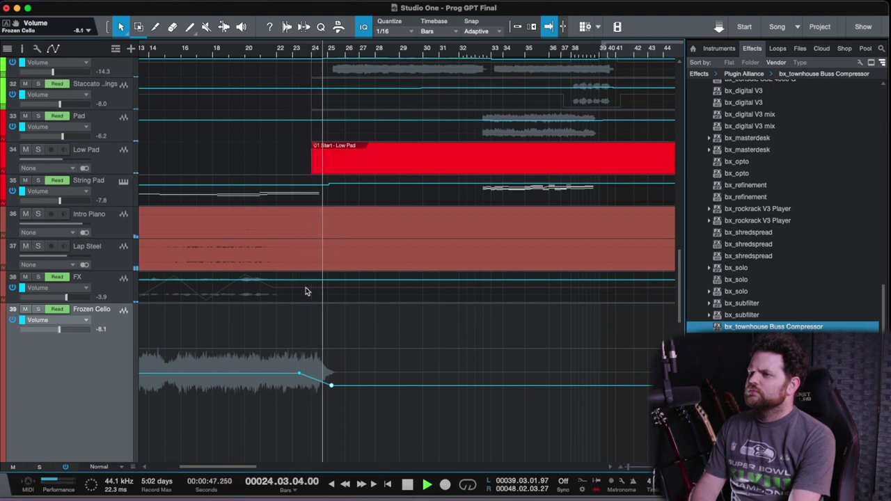
pyautogui.scroll(-5, 305, 291)
pyautogui.moveTo(330, 222); pyautogui.dragTo(321, 222)
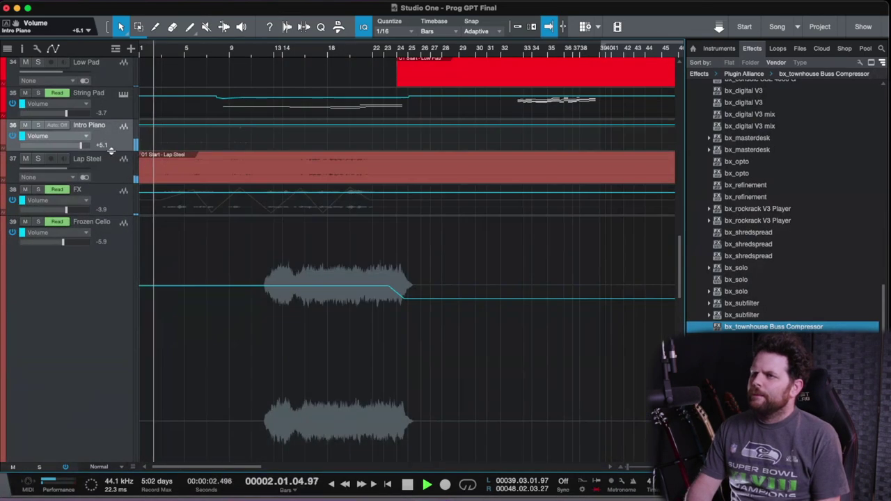
# Enlarge the Intro Piano automation lane and raise its volume to +6.0 dB from bar 1 to about bar 12
pyautogui.moveTo(108, 146); pyautogui.dragTo(99, 390)
pyautogui.scroll(-1, 178, 273)
pyautogui.scroll(2, 178, 273)
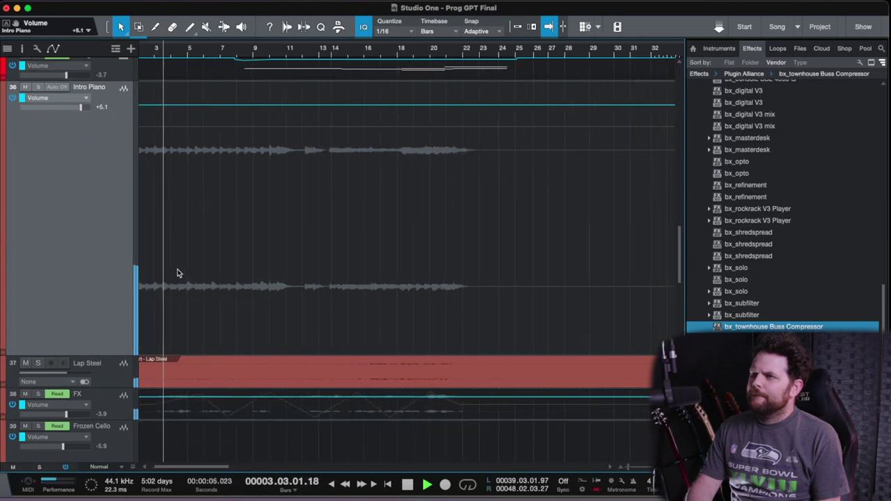
pyautogui.press('w')
pyautogui.scroll(2, 177, 272)
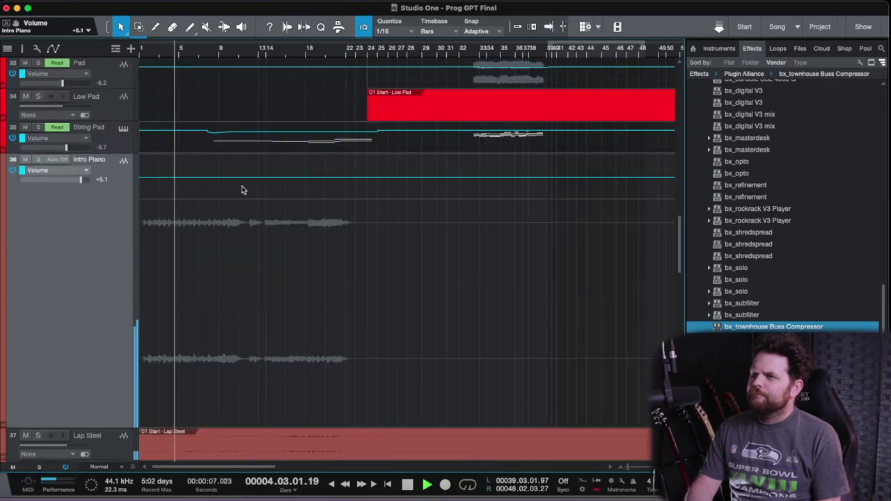
pyautogui.click(250, 179)
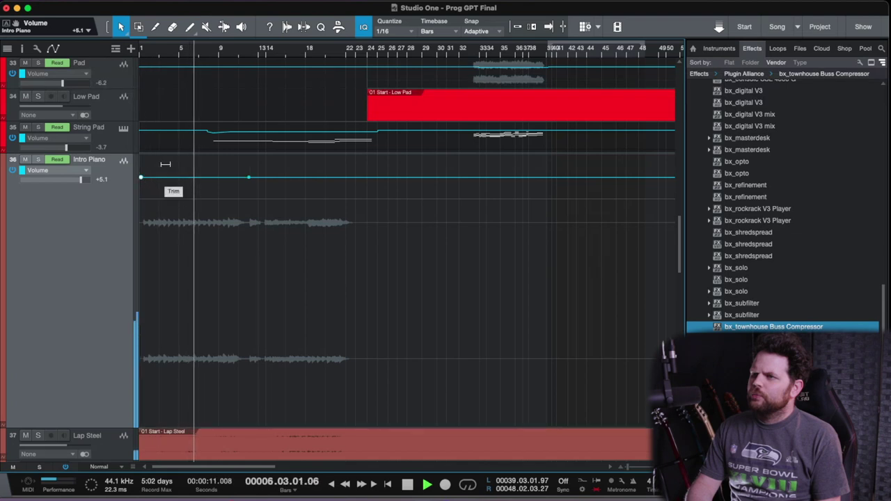
pyautogui.moveTo(166, 161); pyautogui.dragTo(166, 160)
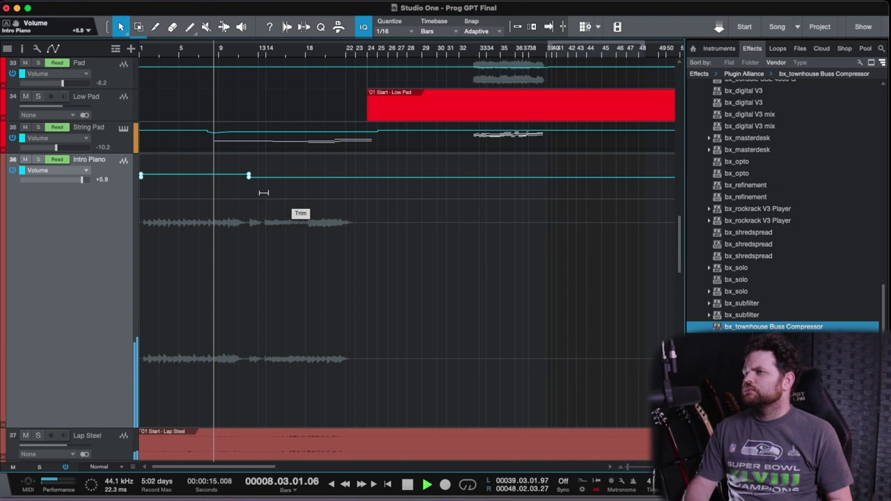
pyautogui.moveTo(199, 159); pyautogui.dragTo(199, 159)
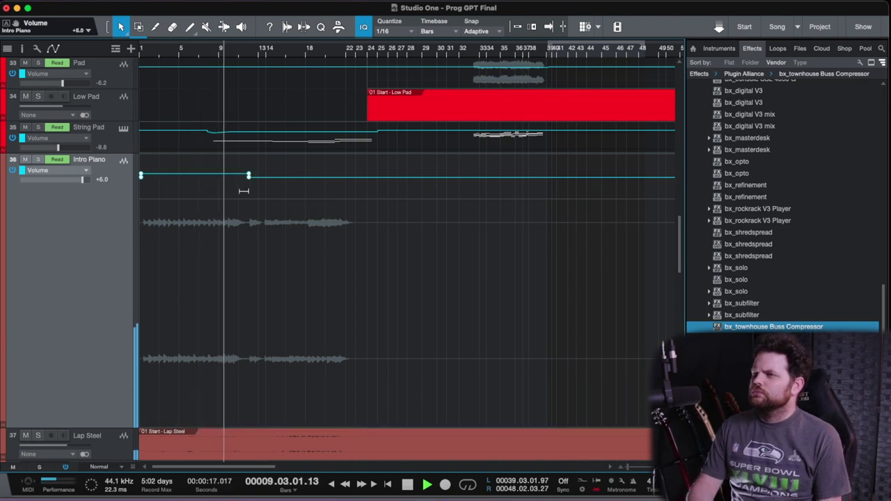
# Raise the Intro Piano volume automation to +6.8 dB from about bar 12 to bar 23
pyautogui.scroll(3, 245, 203)
pyautogui.scroll(1, 246, 202)
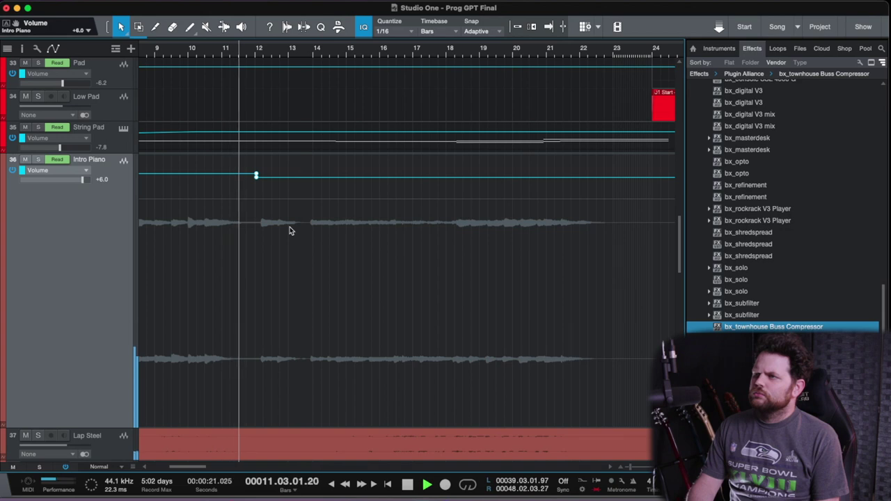
pyautogui.scroll(-2, 295, 227)
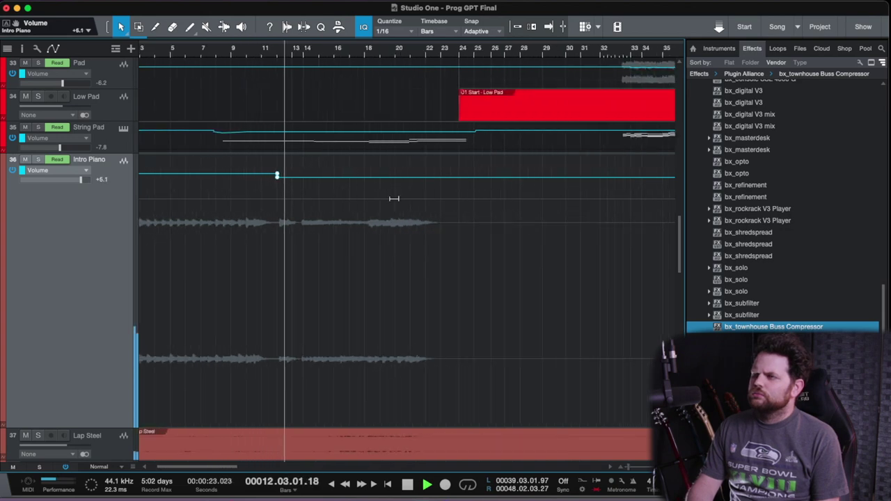
pyautogui.moveTo(413, 165); pyautogui.dragTo(413, 156)
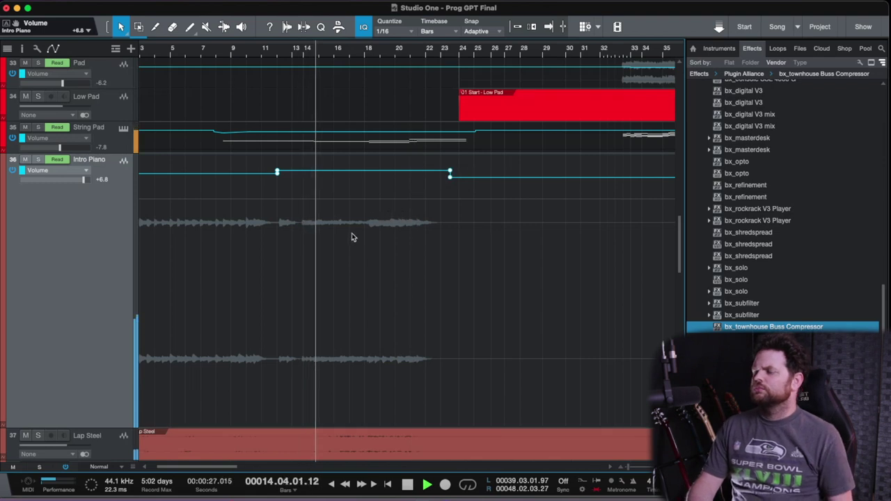
# Deepen the Theremin Swells volume dip at bar 14, just after the first swell
pyautogui.scroll(-2, 353, 237)
pyautogui.scroll(-5, 352, 237)
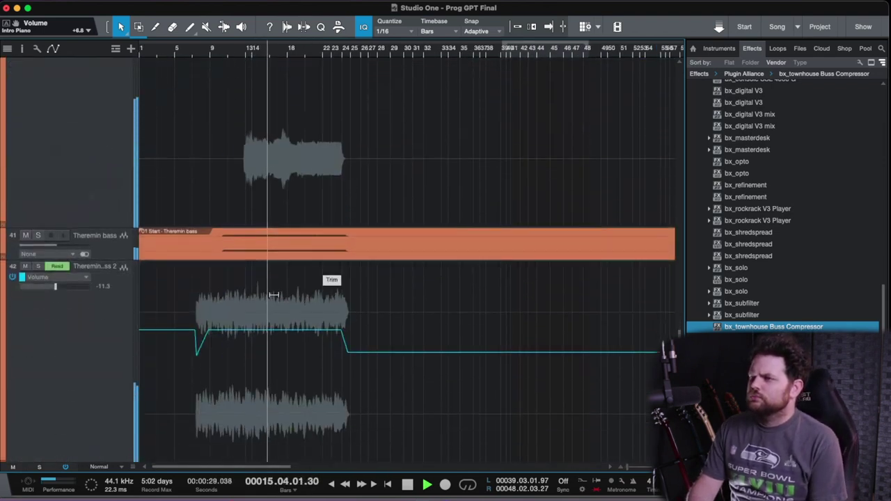
pyautogui.scroll(-3, 266, 302)
pyautogui.scroll(4, 266, 302)
pyautogui.scroll(-1, 266, 303)
pyautogui.scroll(2, 266, 303)
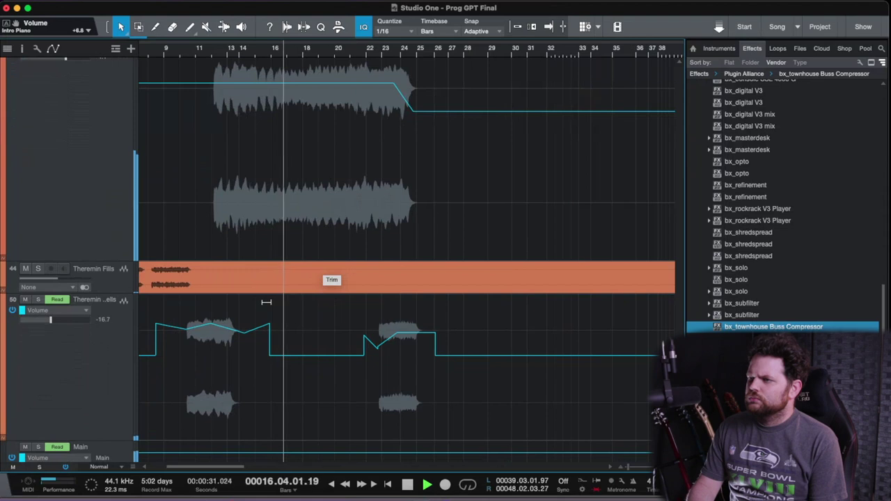
pyautogui.scroll(-1, 266, 302)
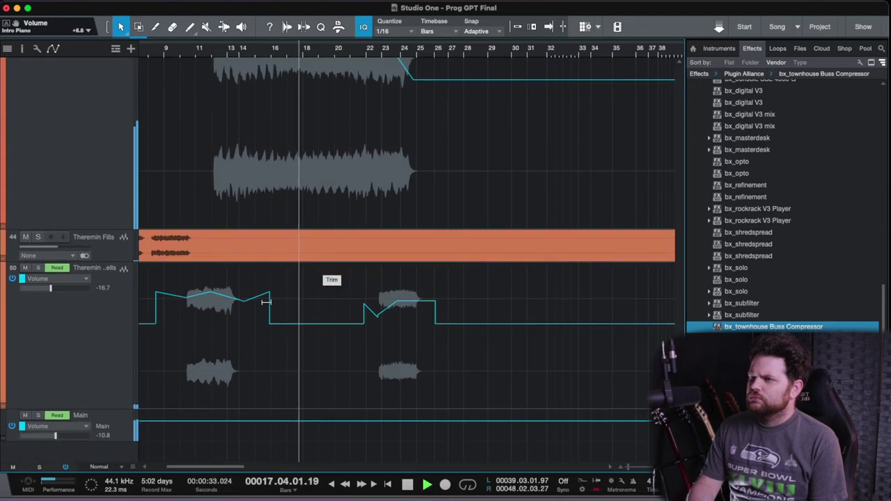
pyautogui.moveTo(243, 307); pyautogui.dragTo(243, 325)
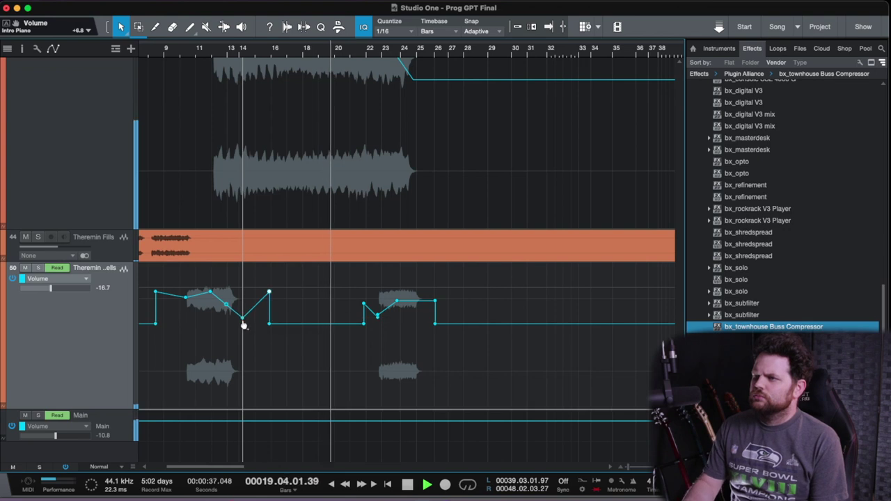
pyautogui.scroll(6, 259, 290)
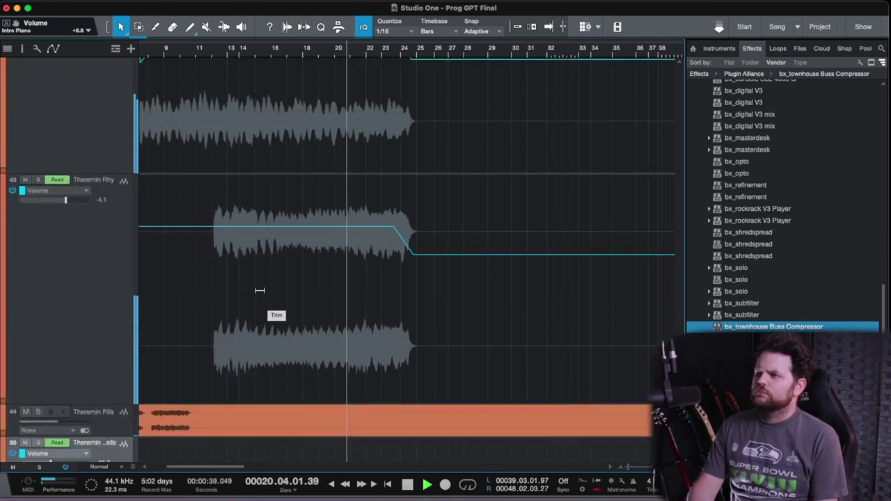
pyautogui.press('w')
pyautogui.press('w')
pyautogui.scroll(9, 260, 290)
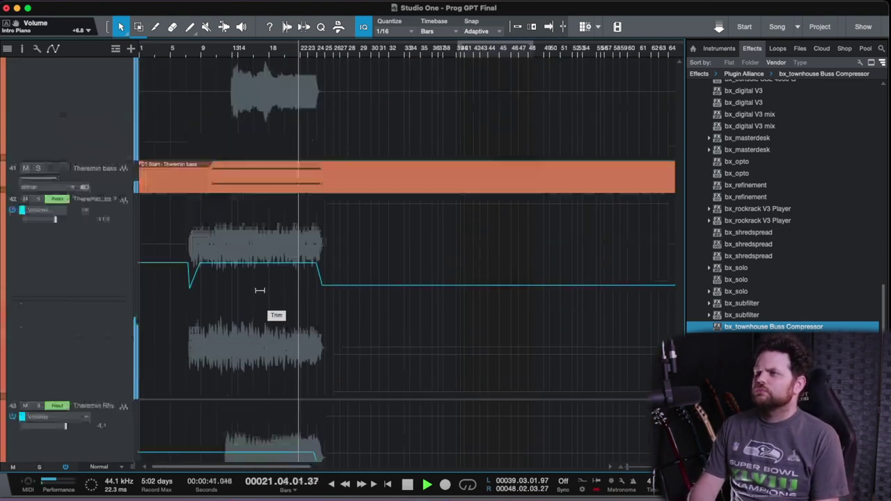
pyautogui.scroll(5, 259, 290)
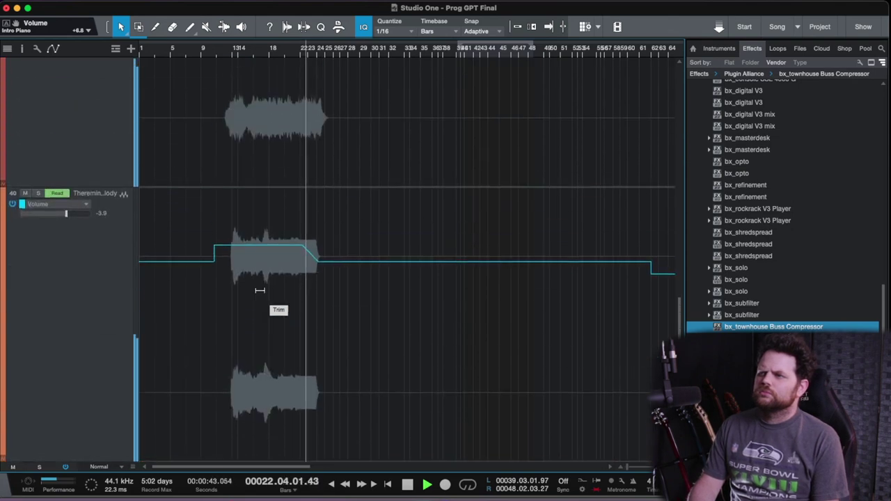